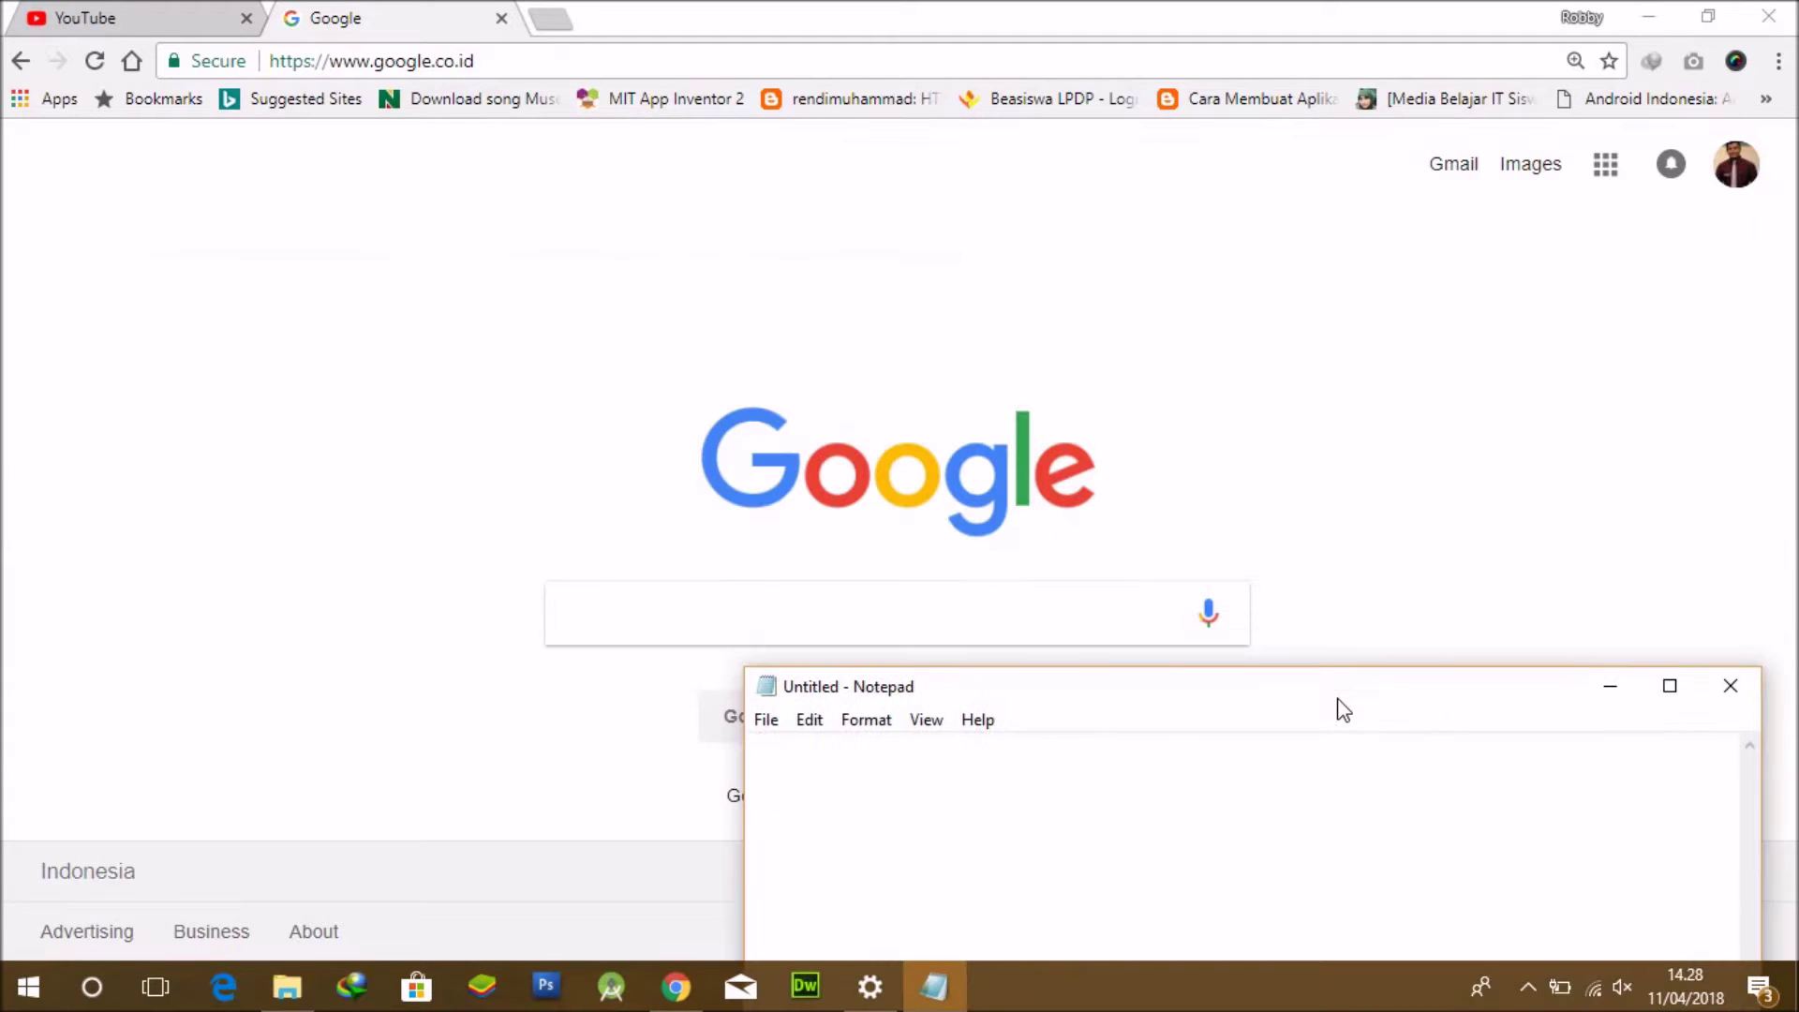
Write the instruction "kemudian klik di google : google form" in the empty Notepad document.
text(kemudian)
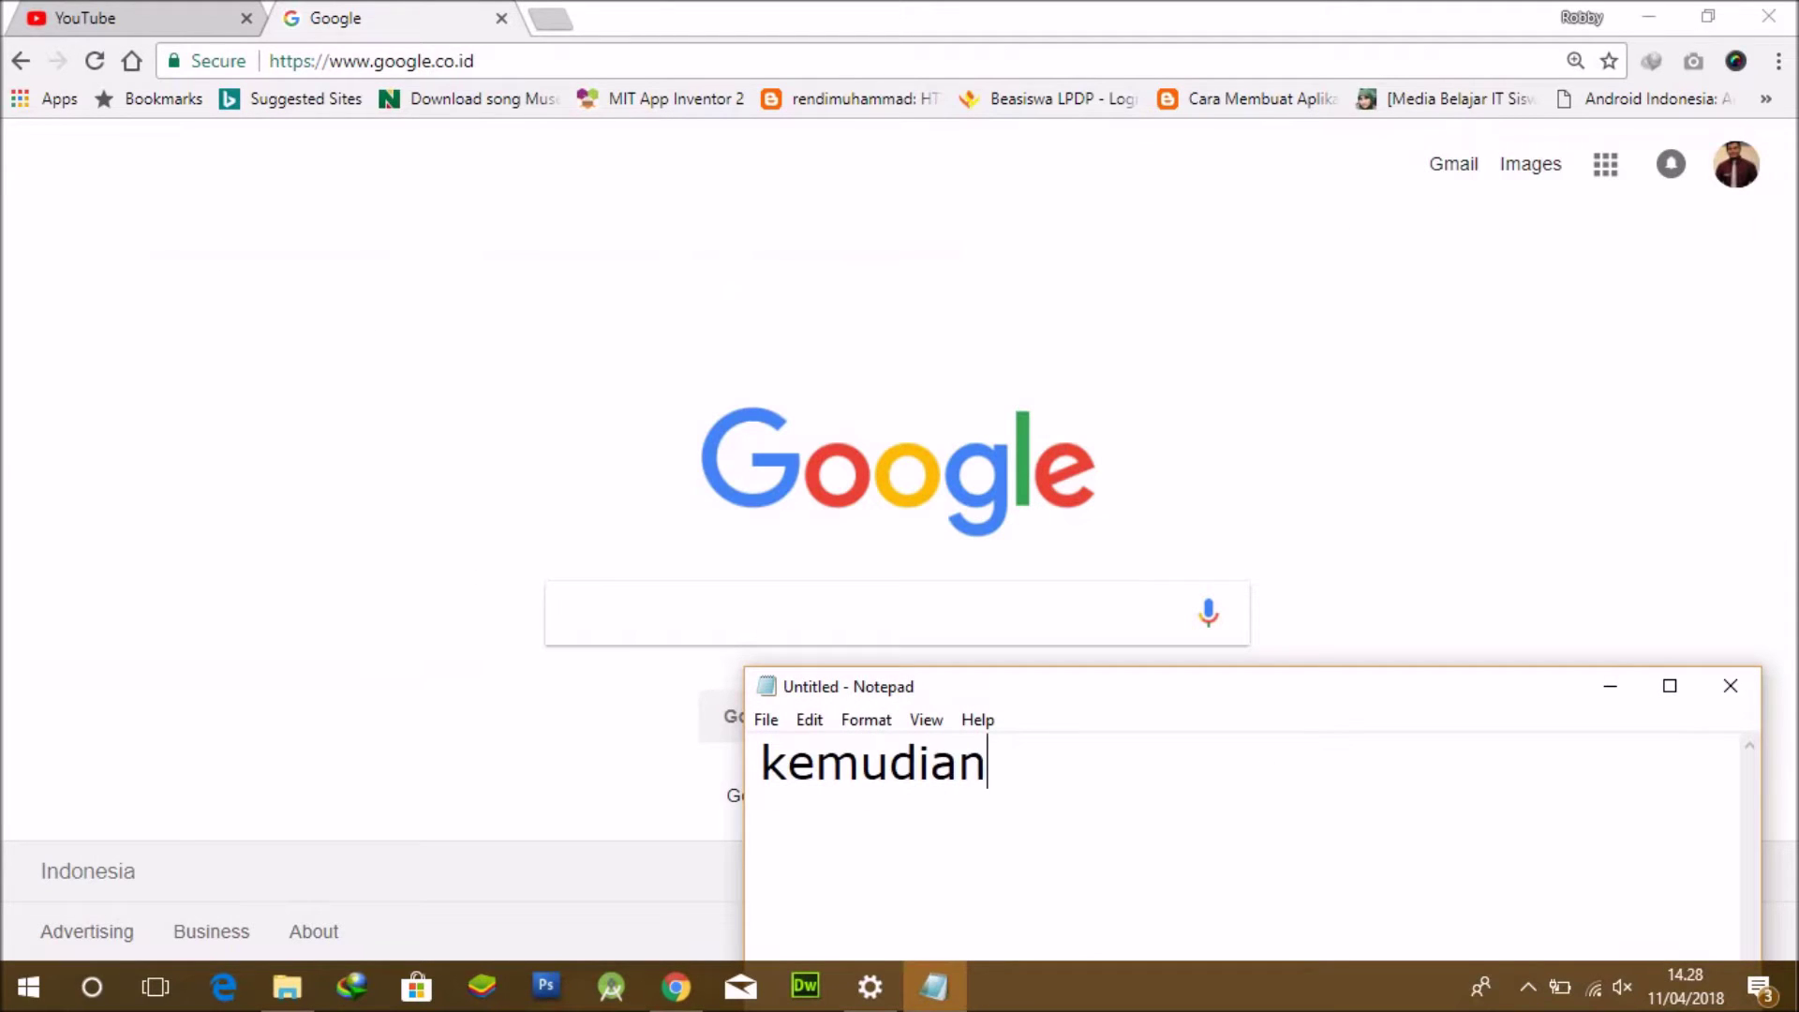
text( klik di google )
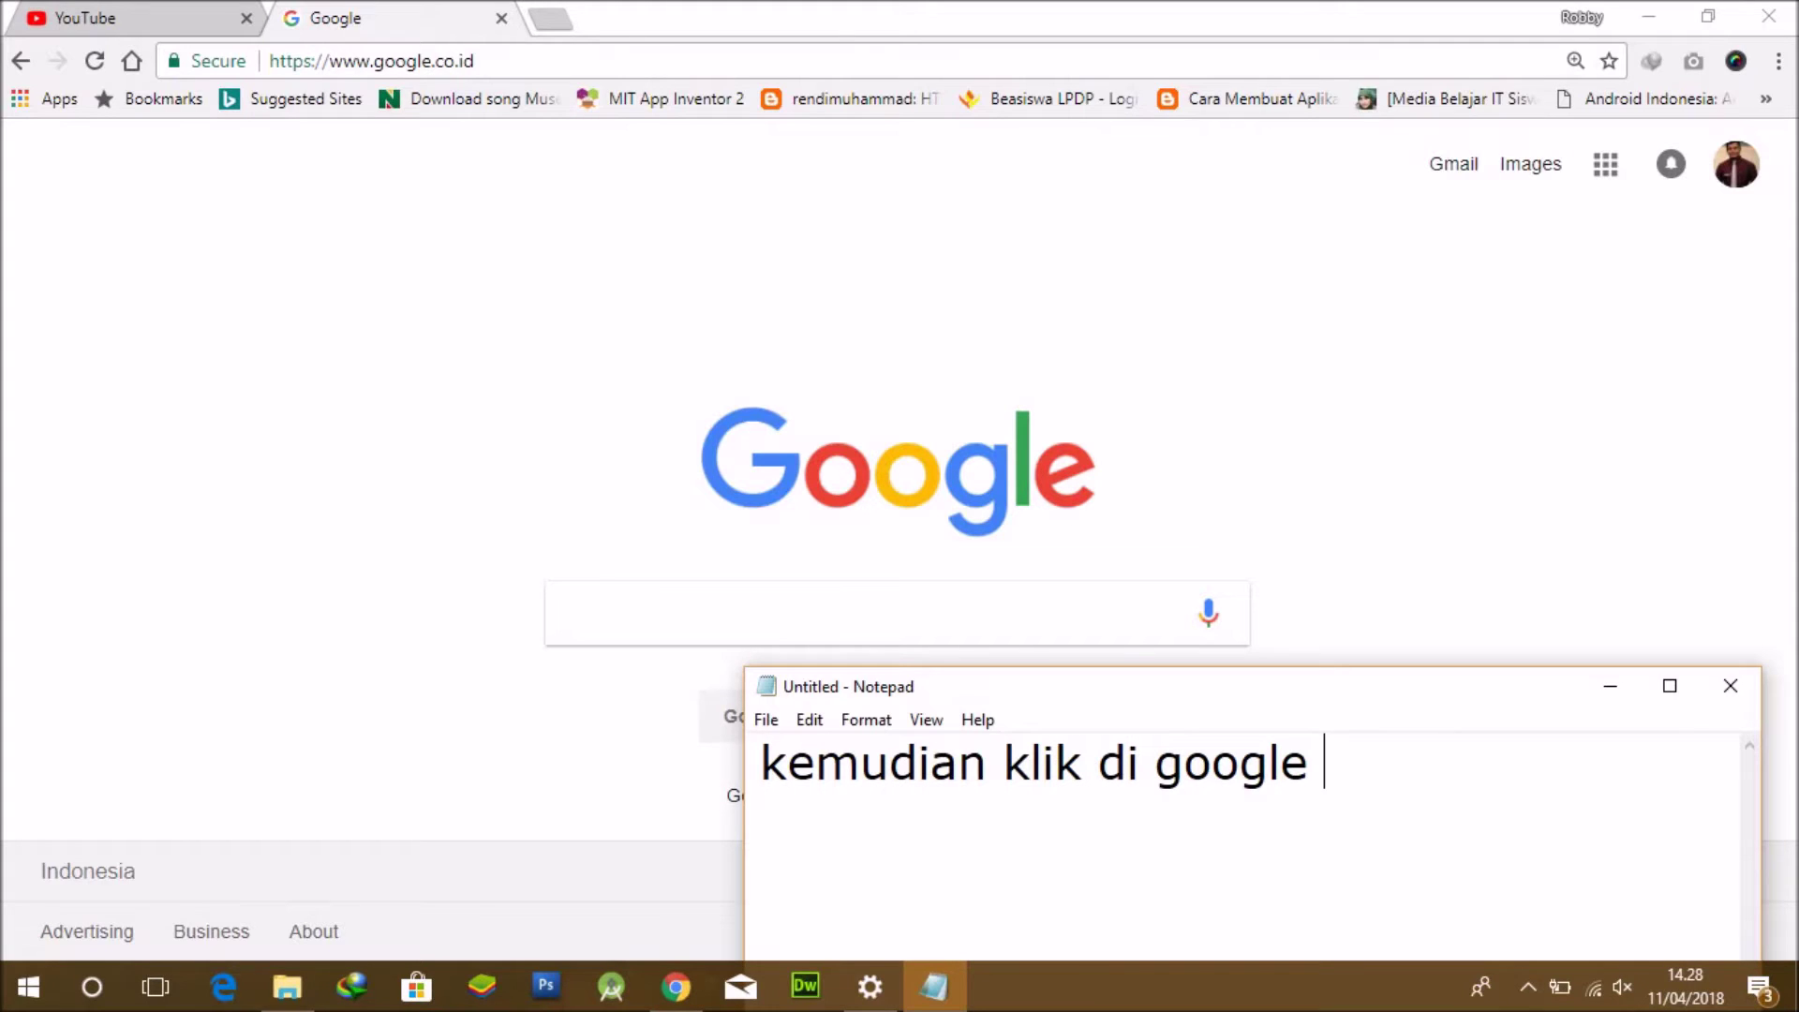
text(: google )
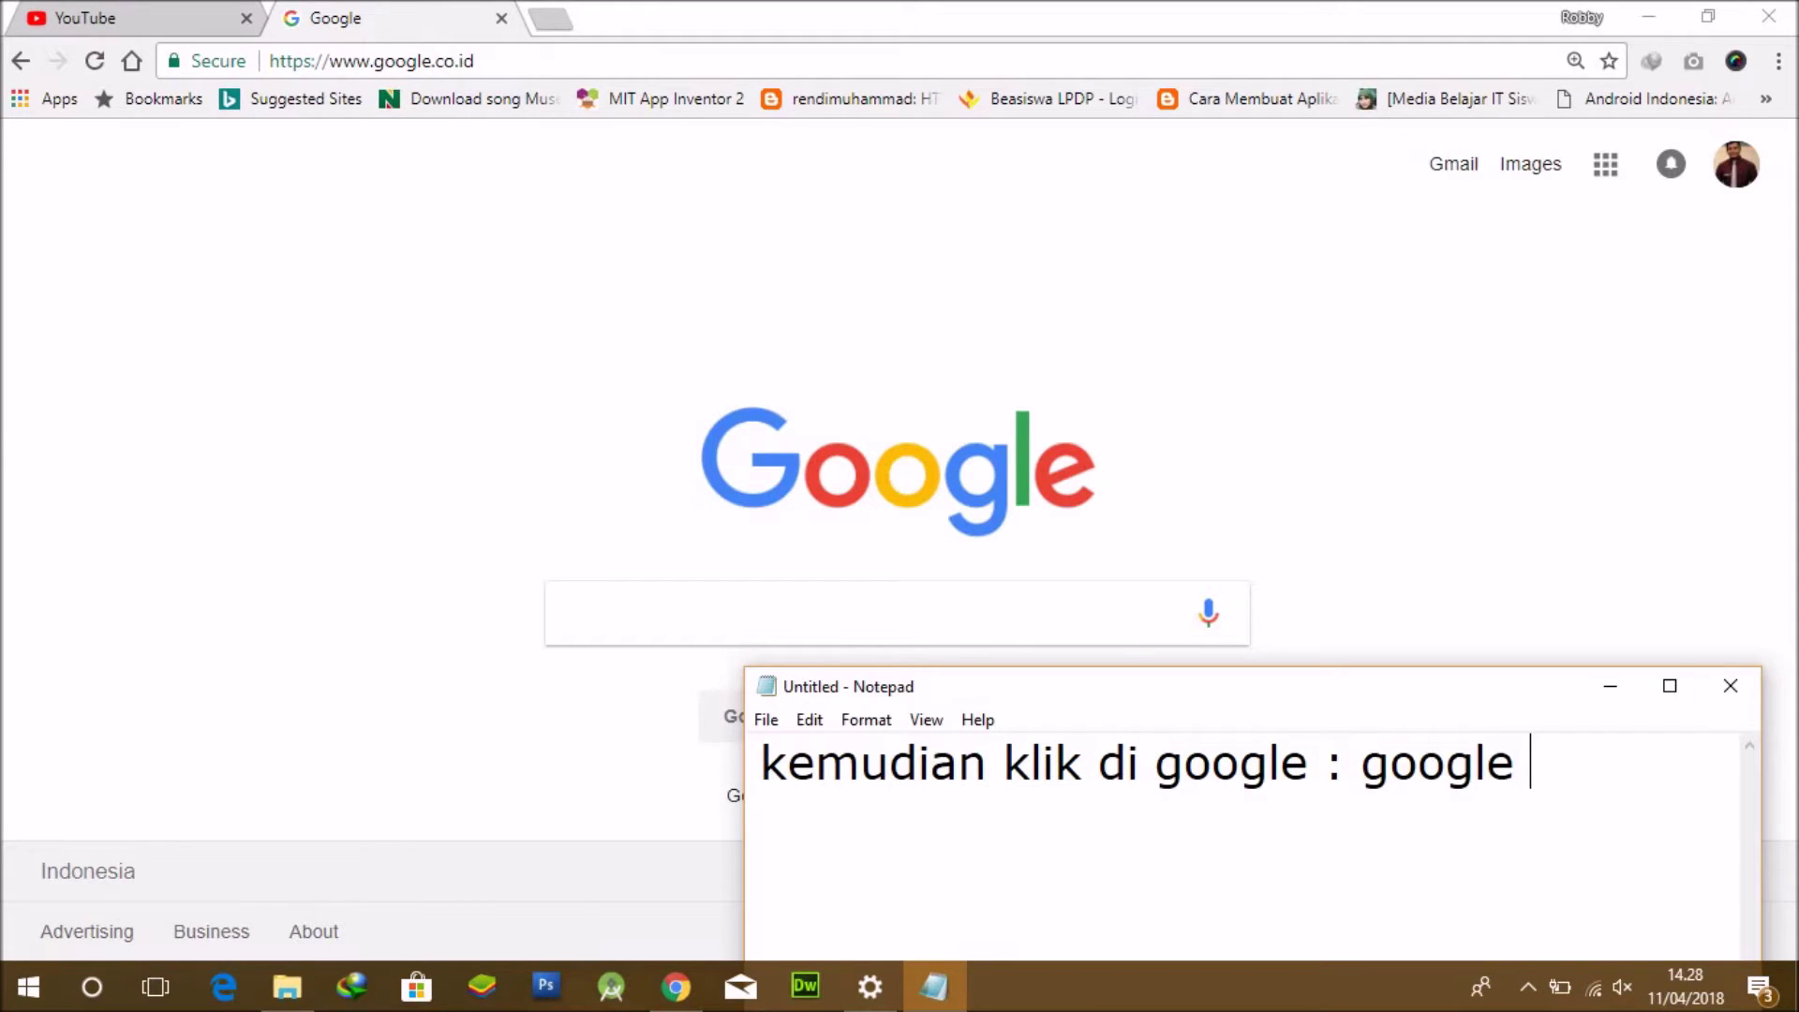
text(form)
Switch to Chrome, search Google for "google form" and open the first Google Forms result.
click(901, 601)
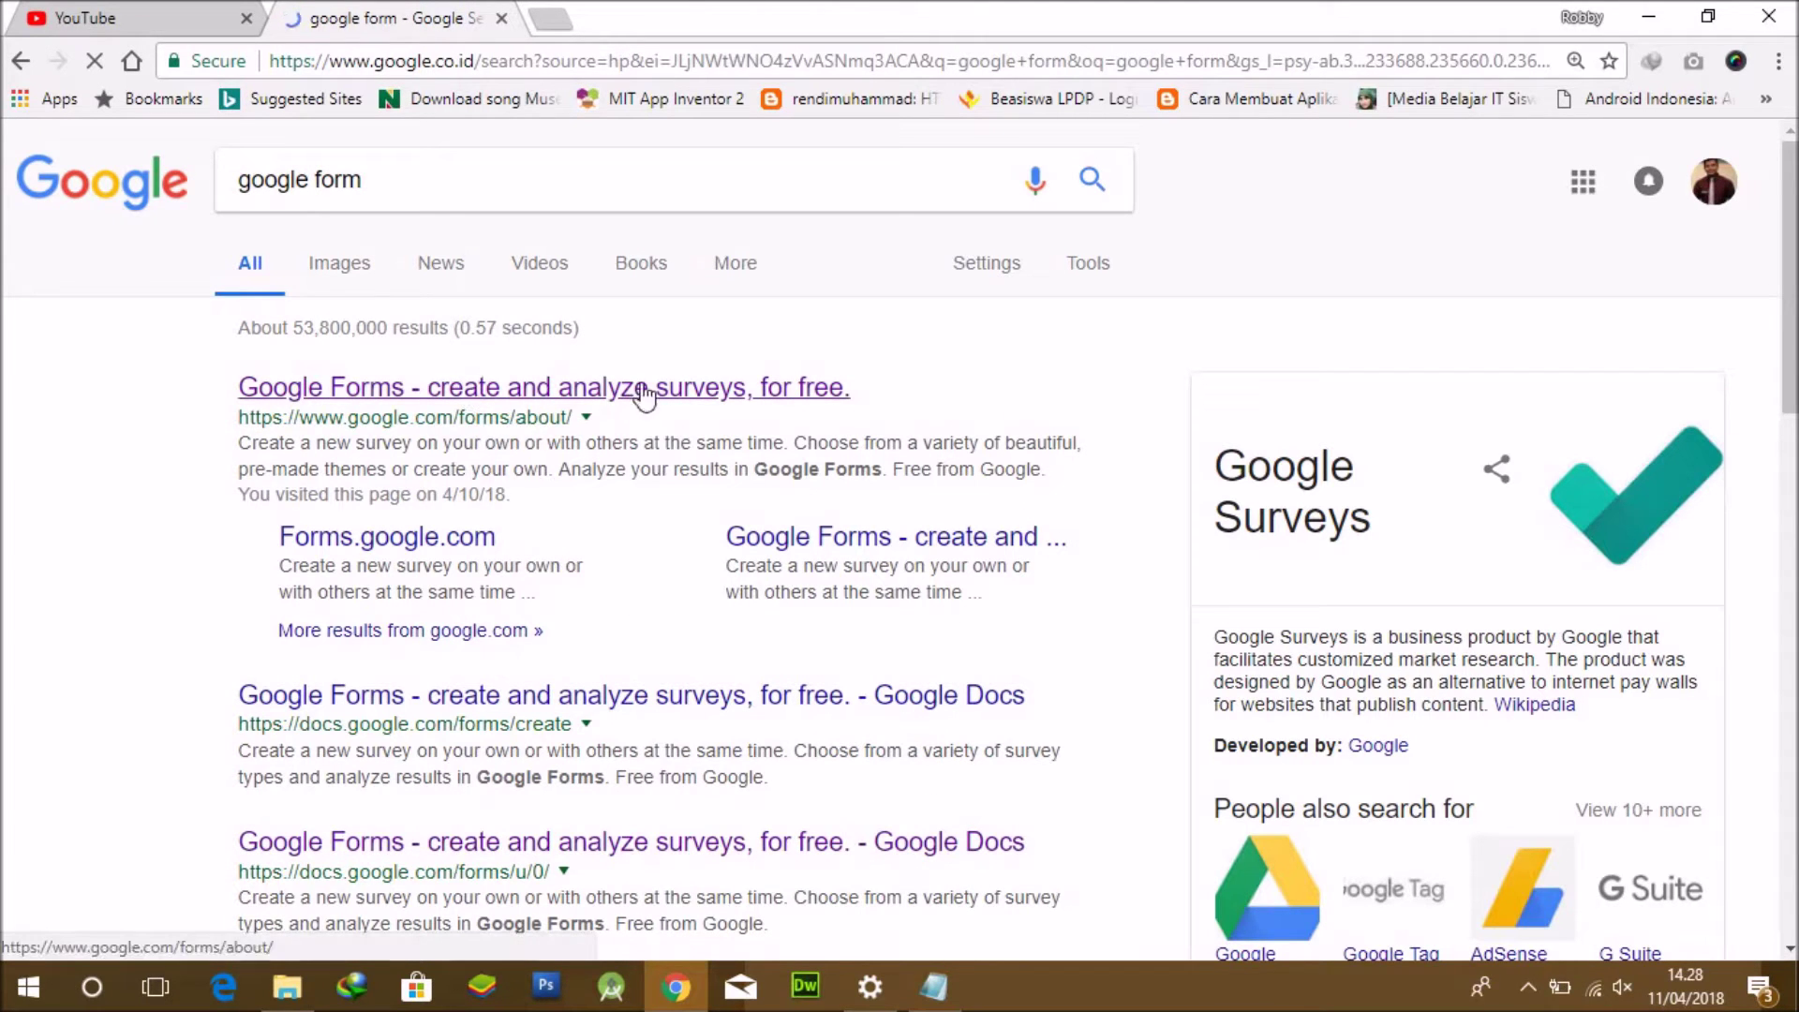
click(552, 403)
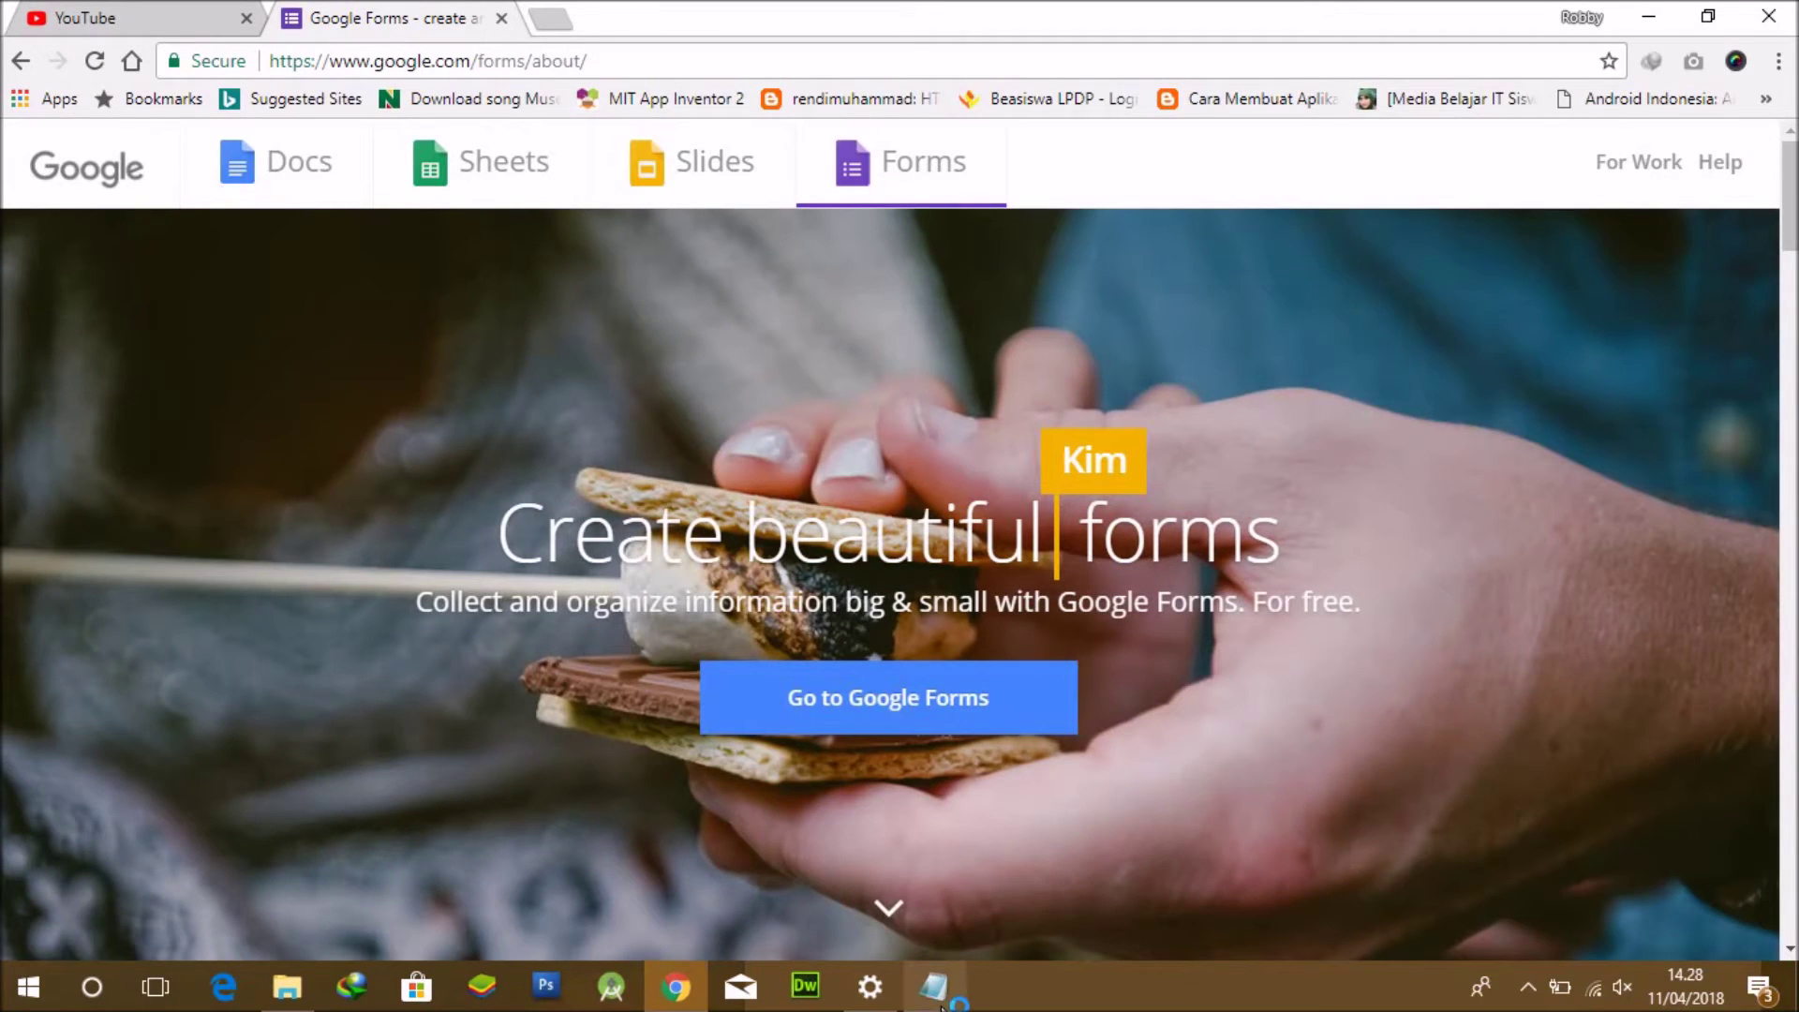
Shorten the Notepad window, replace its note with "kemudian klik tombol go to Google Forms", and go to Google Forms in Chrome.
click(933, 987)
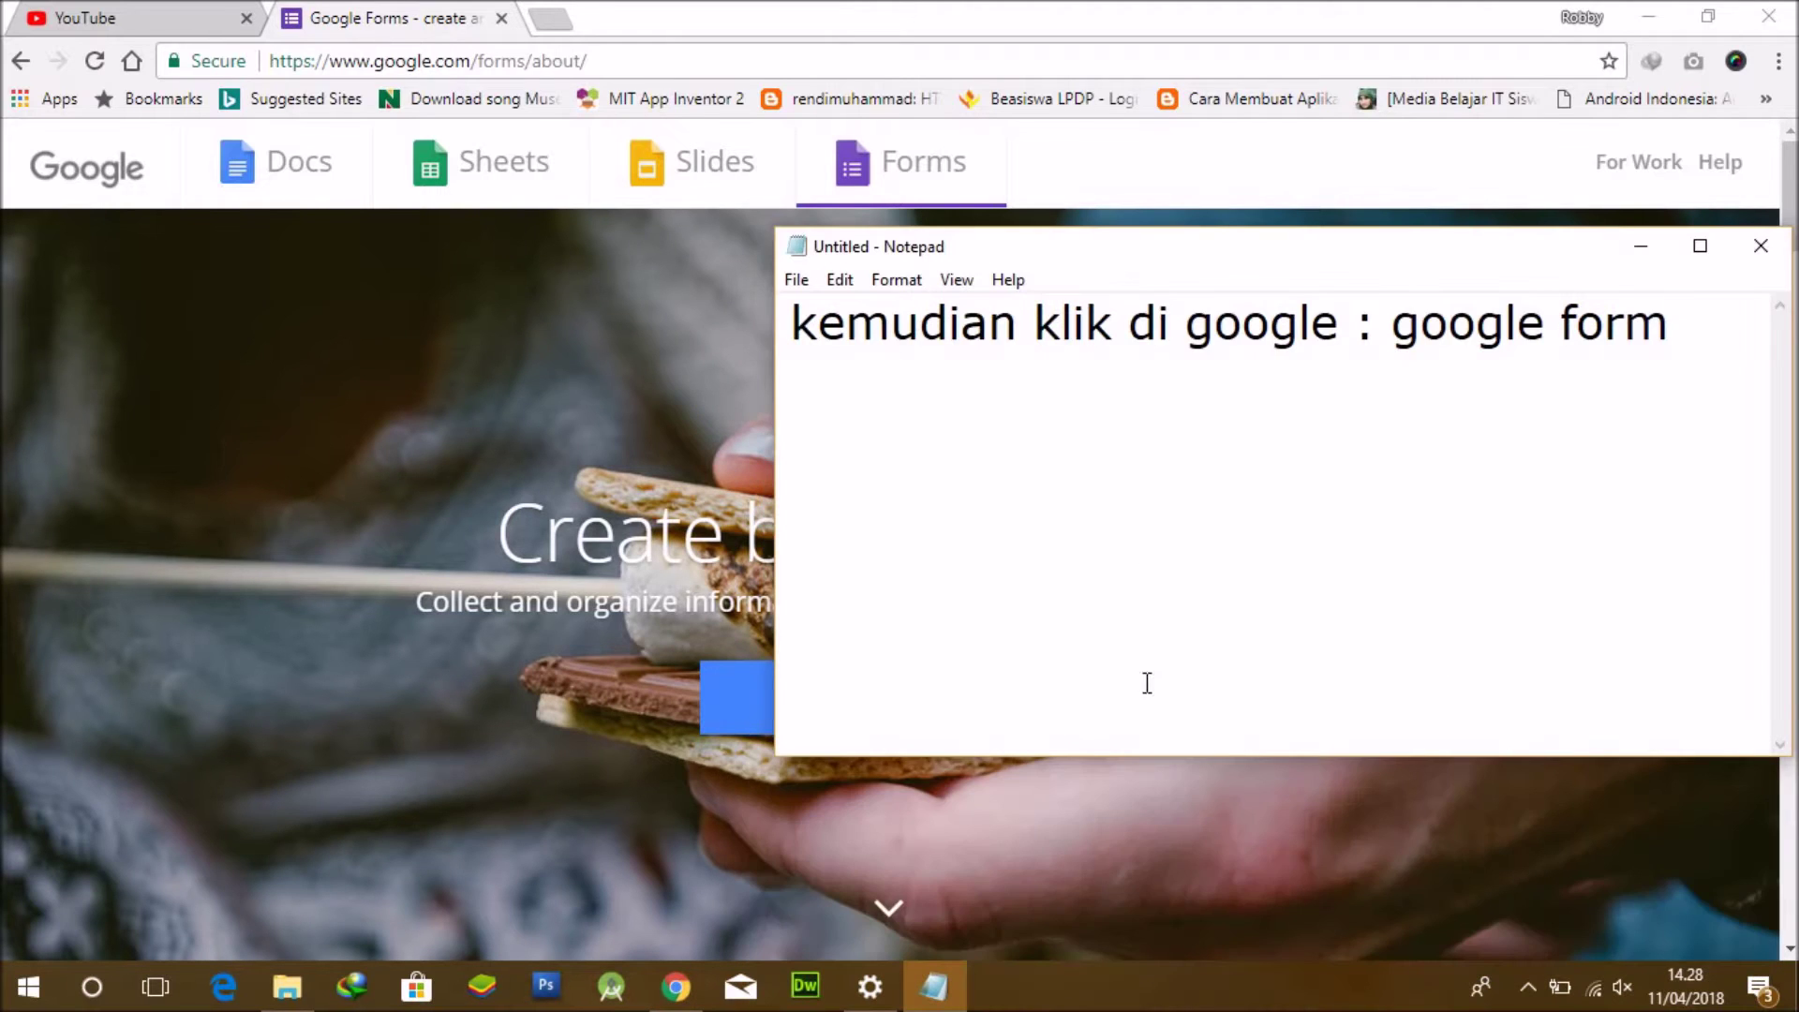
drag(1150, 766, 1184, 502)
drag(1701, 323, 718, 311)
text(kemudian)
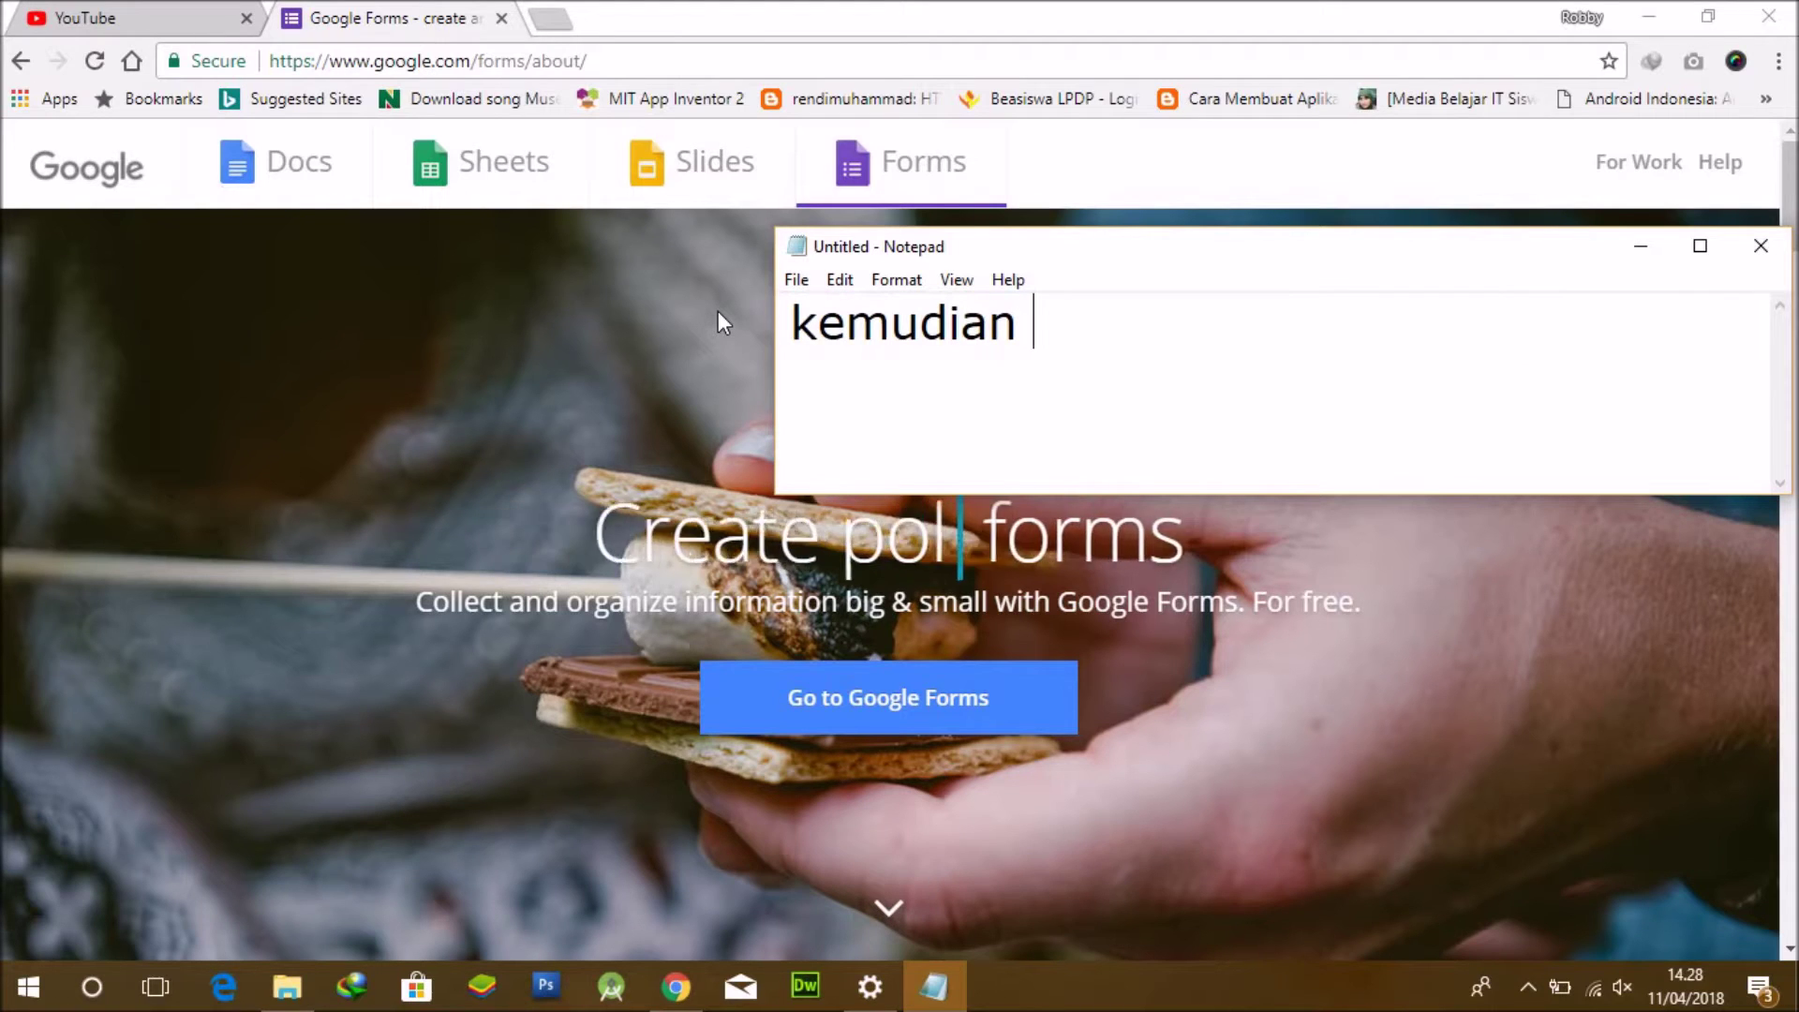
text( kli)
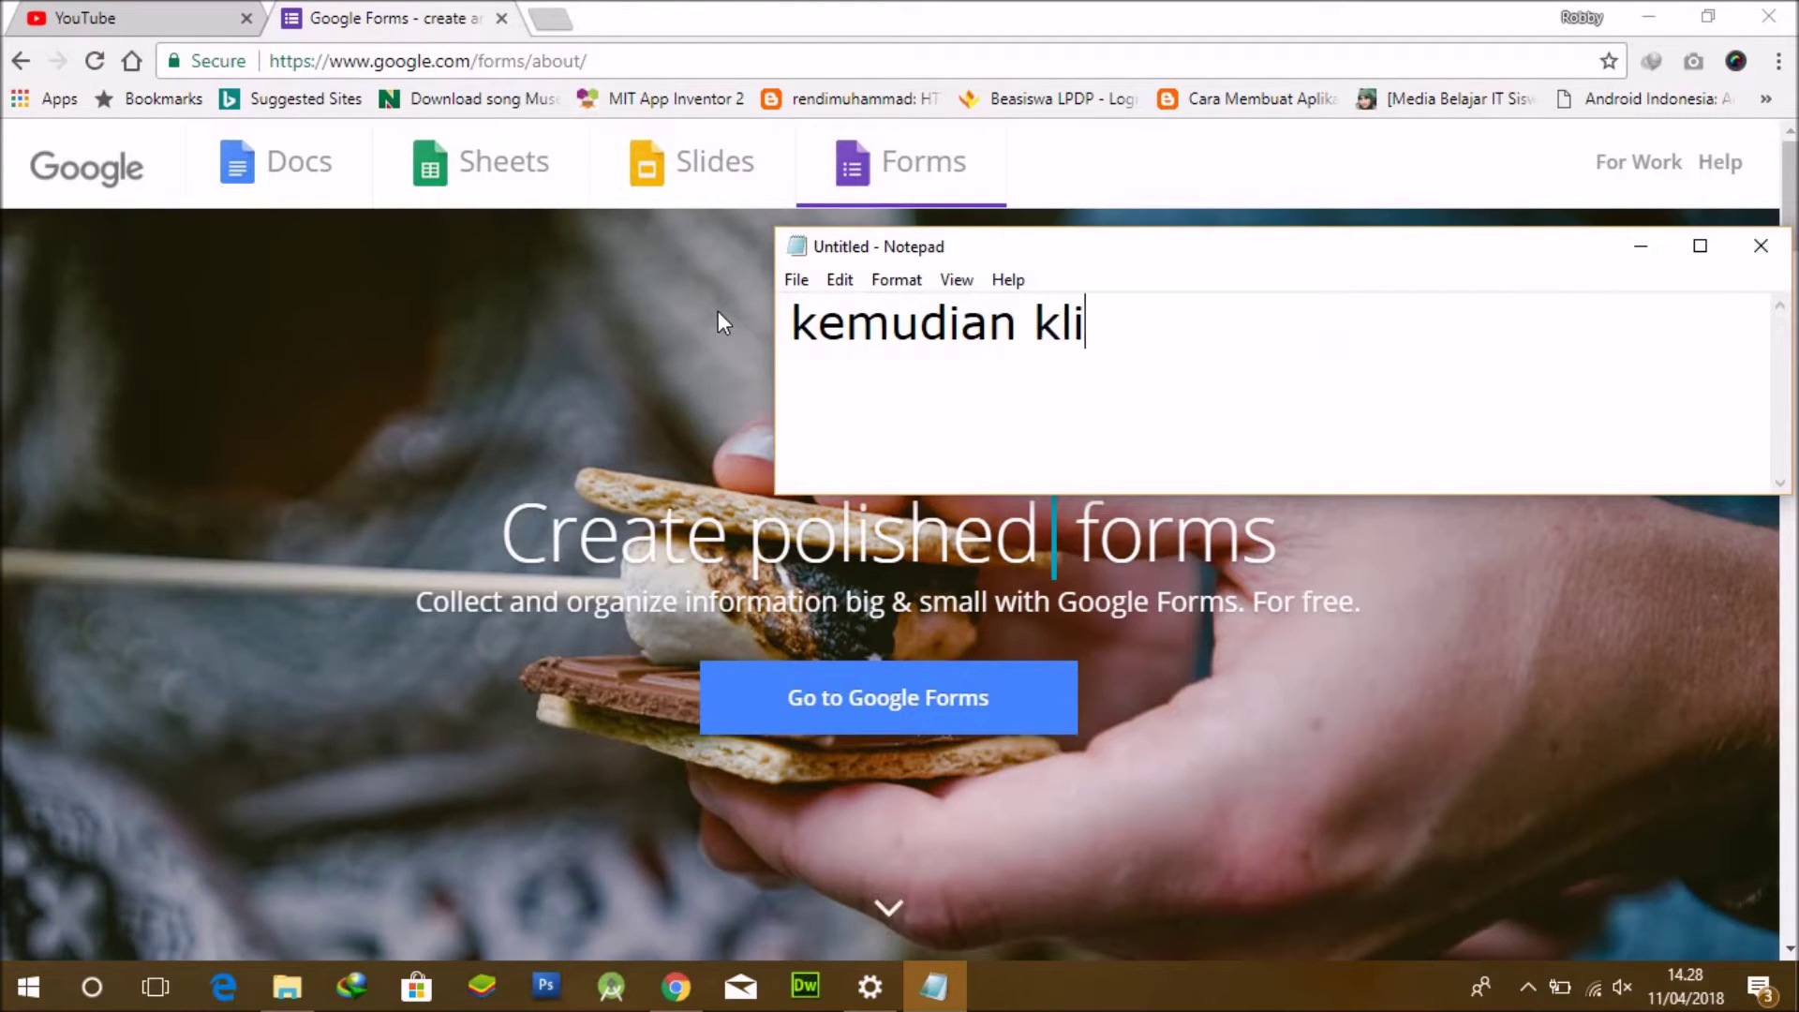
text(k tombol )
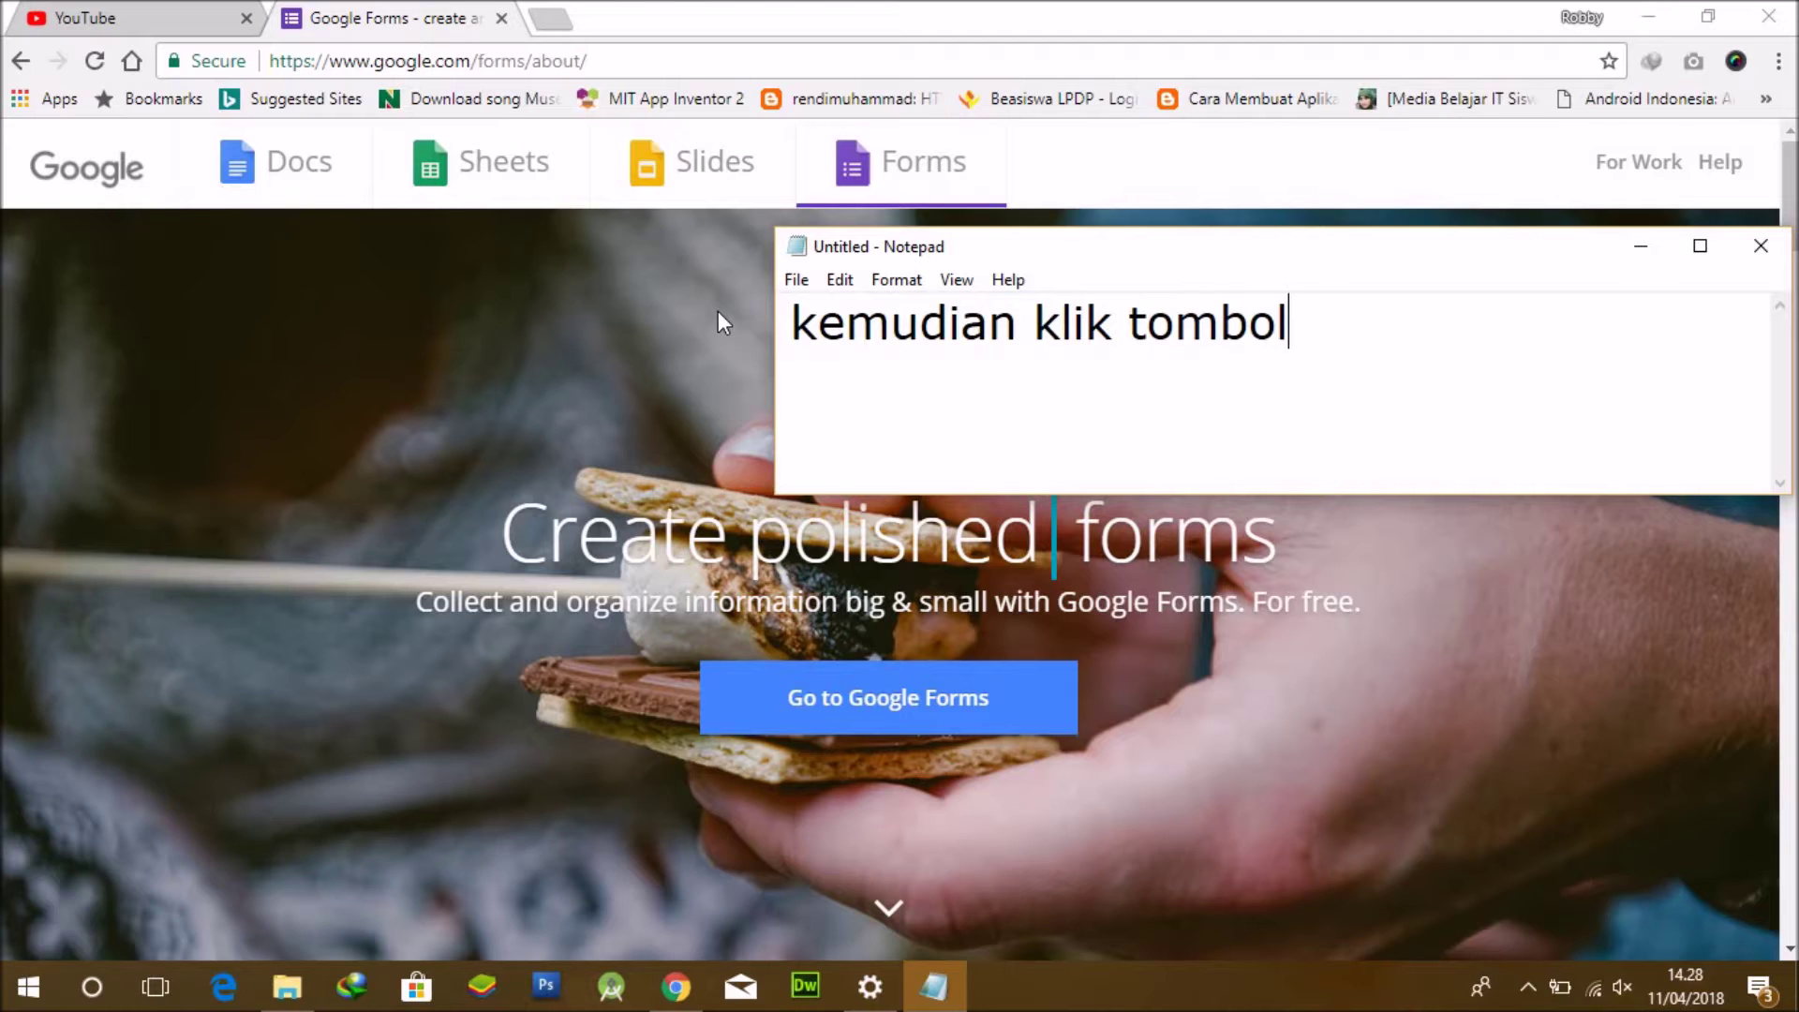
text(go to)
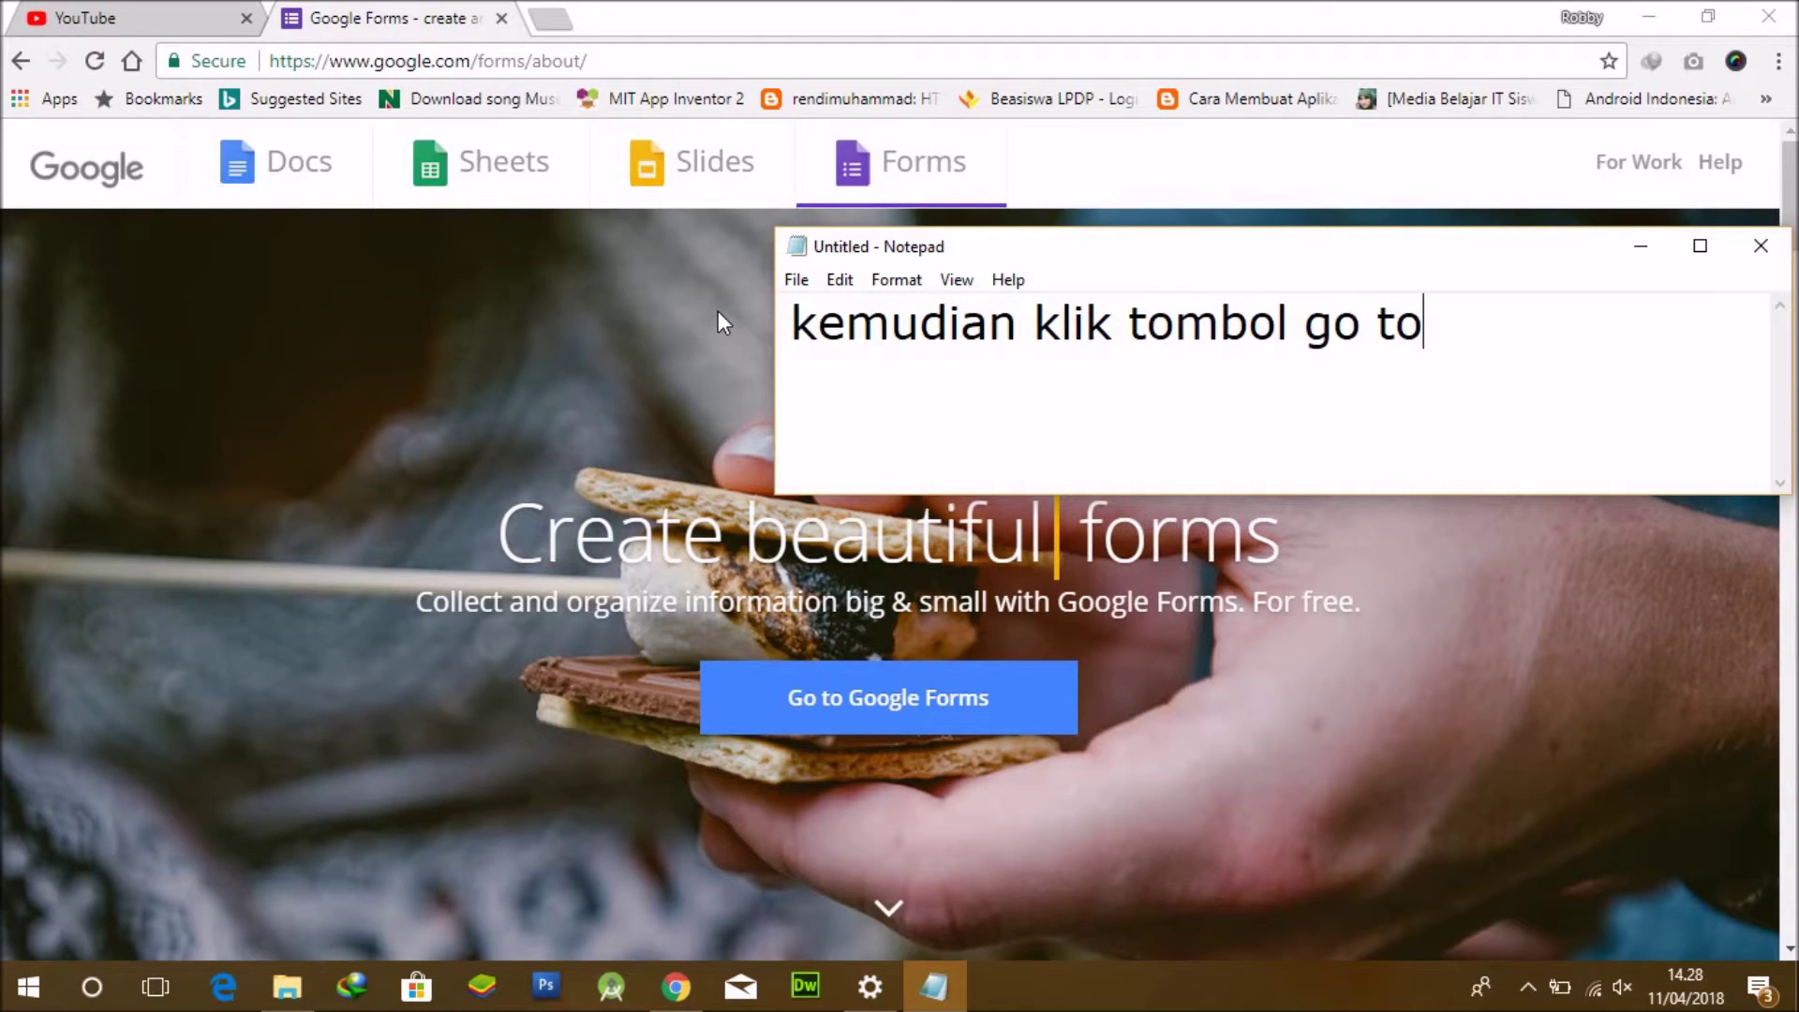
text( Goolge)
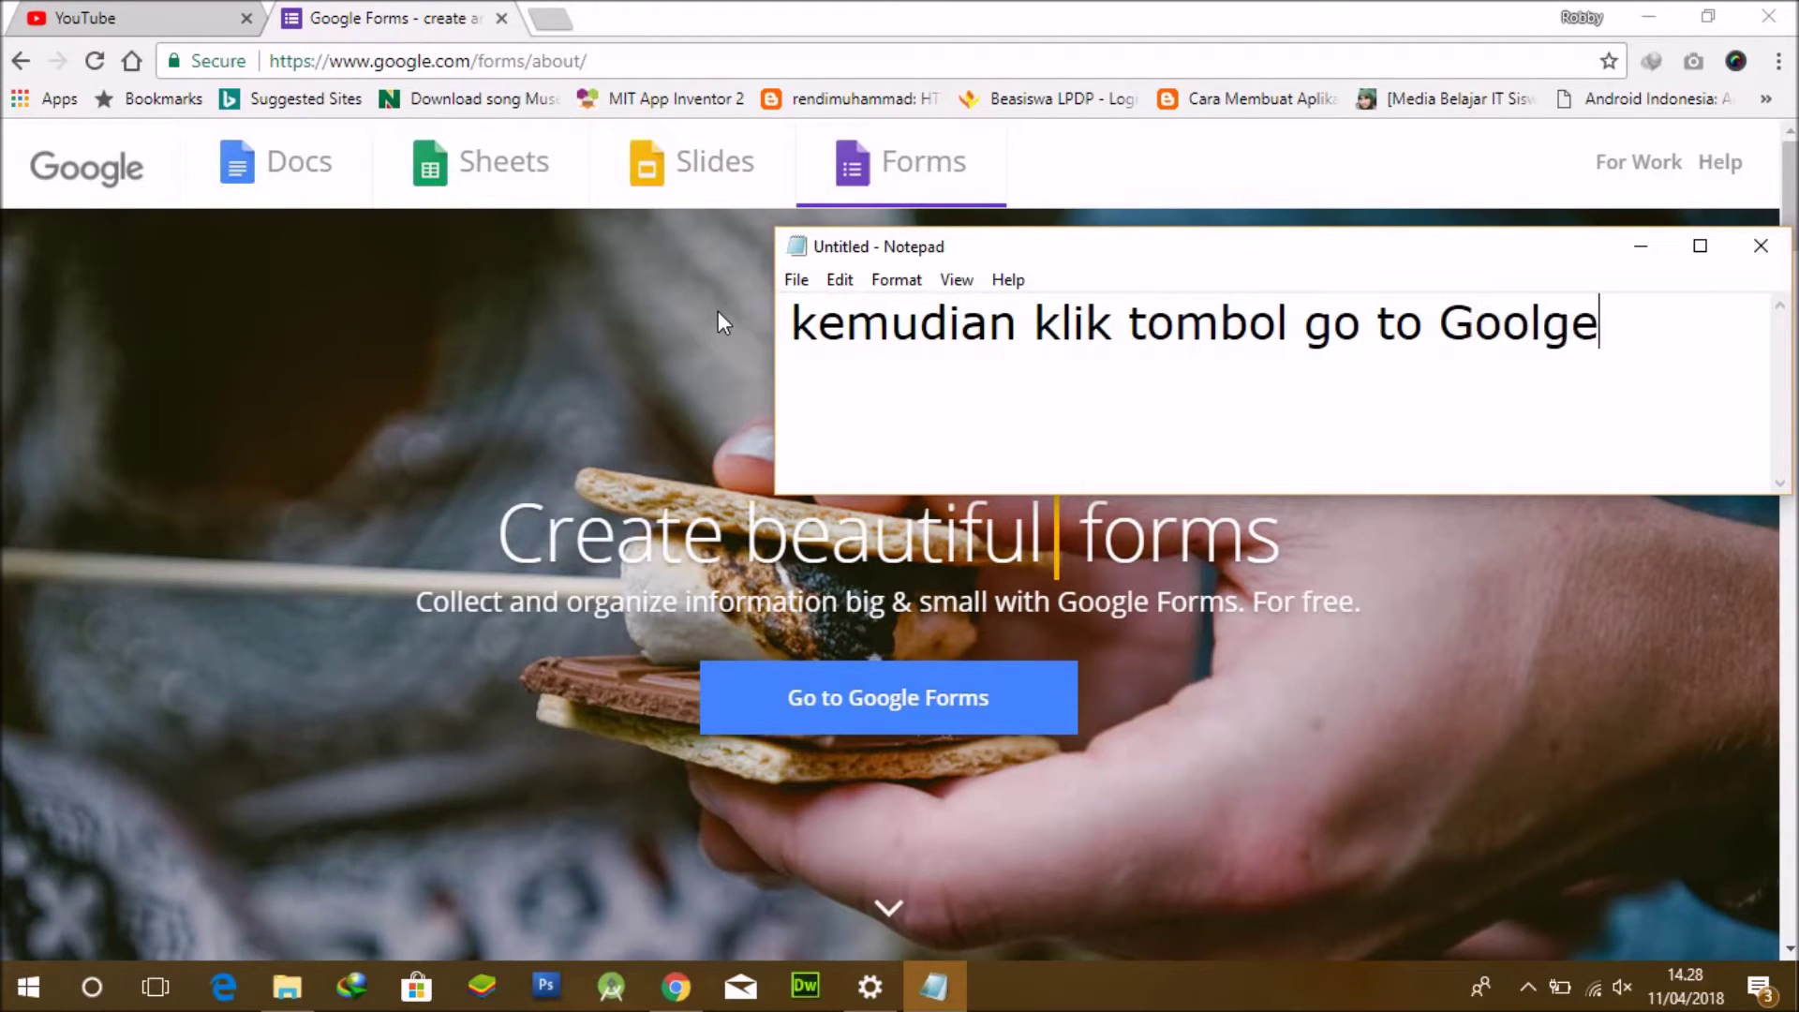
key(BackSpace)
key(BackSpace)
key(BackSpace)
text(g)
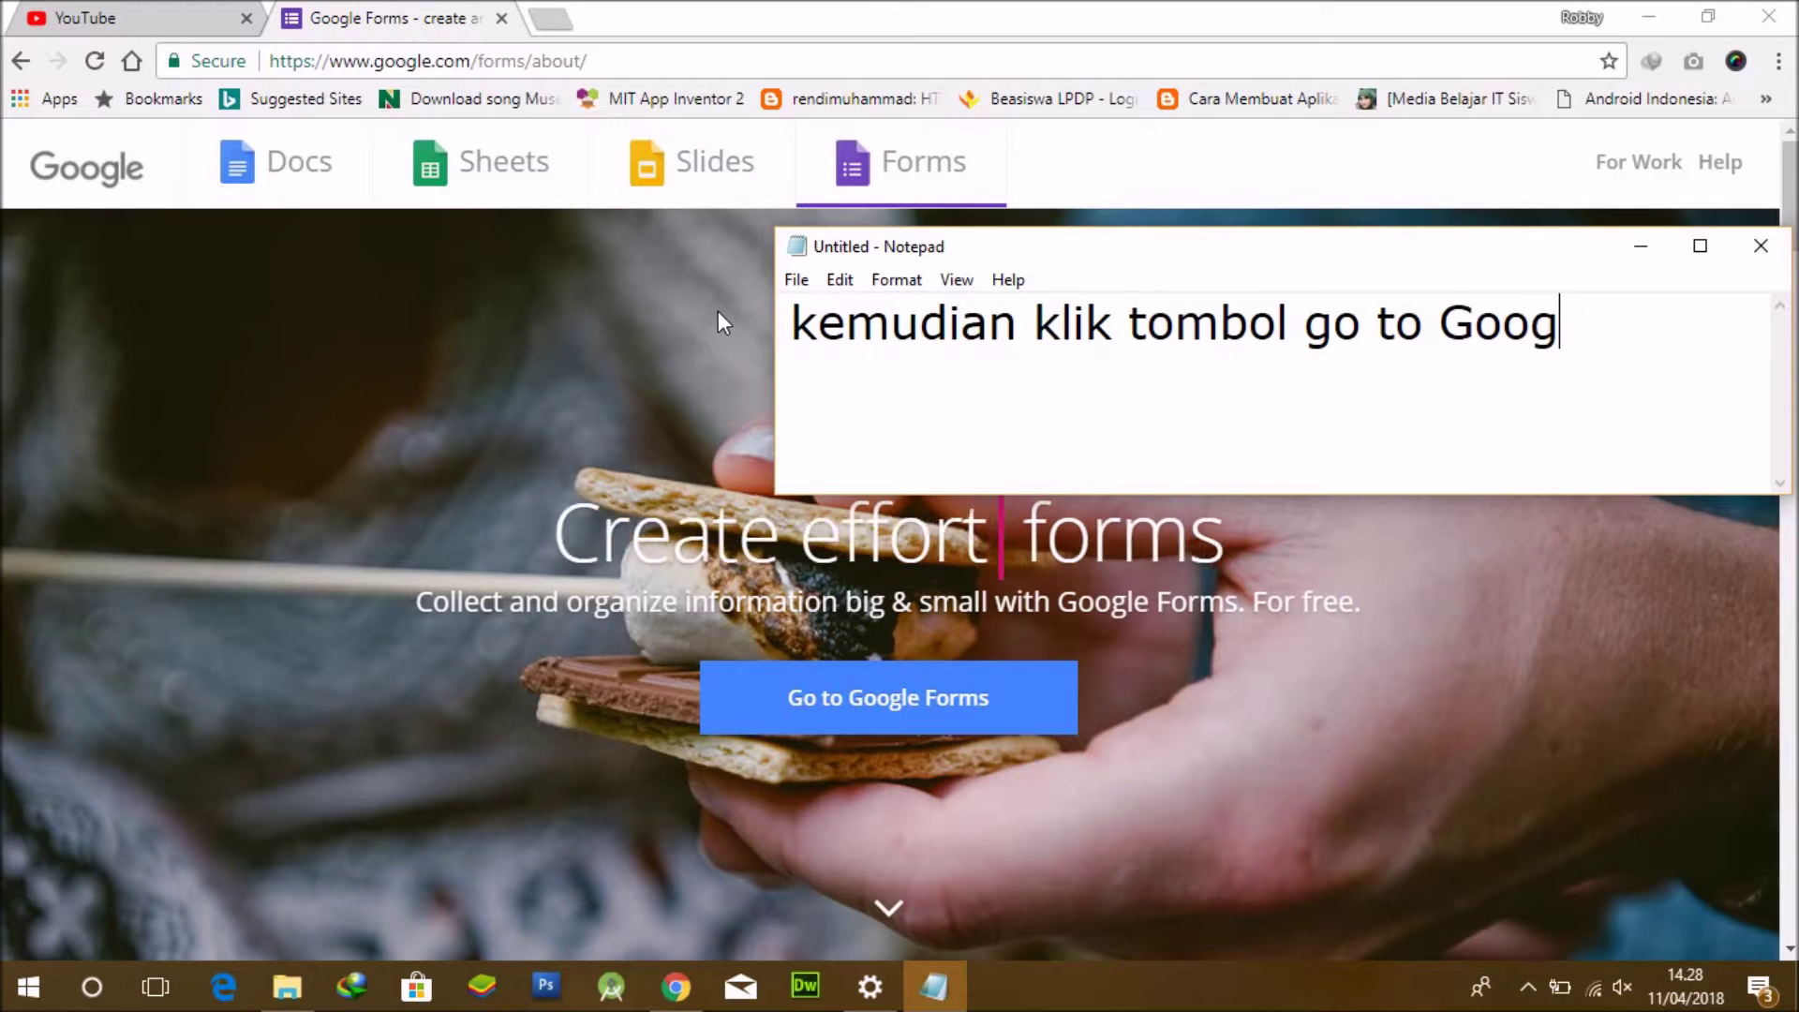
text(le Forms)
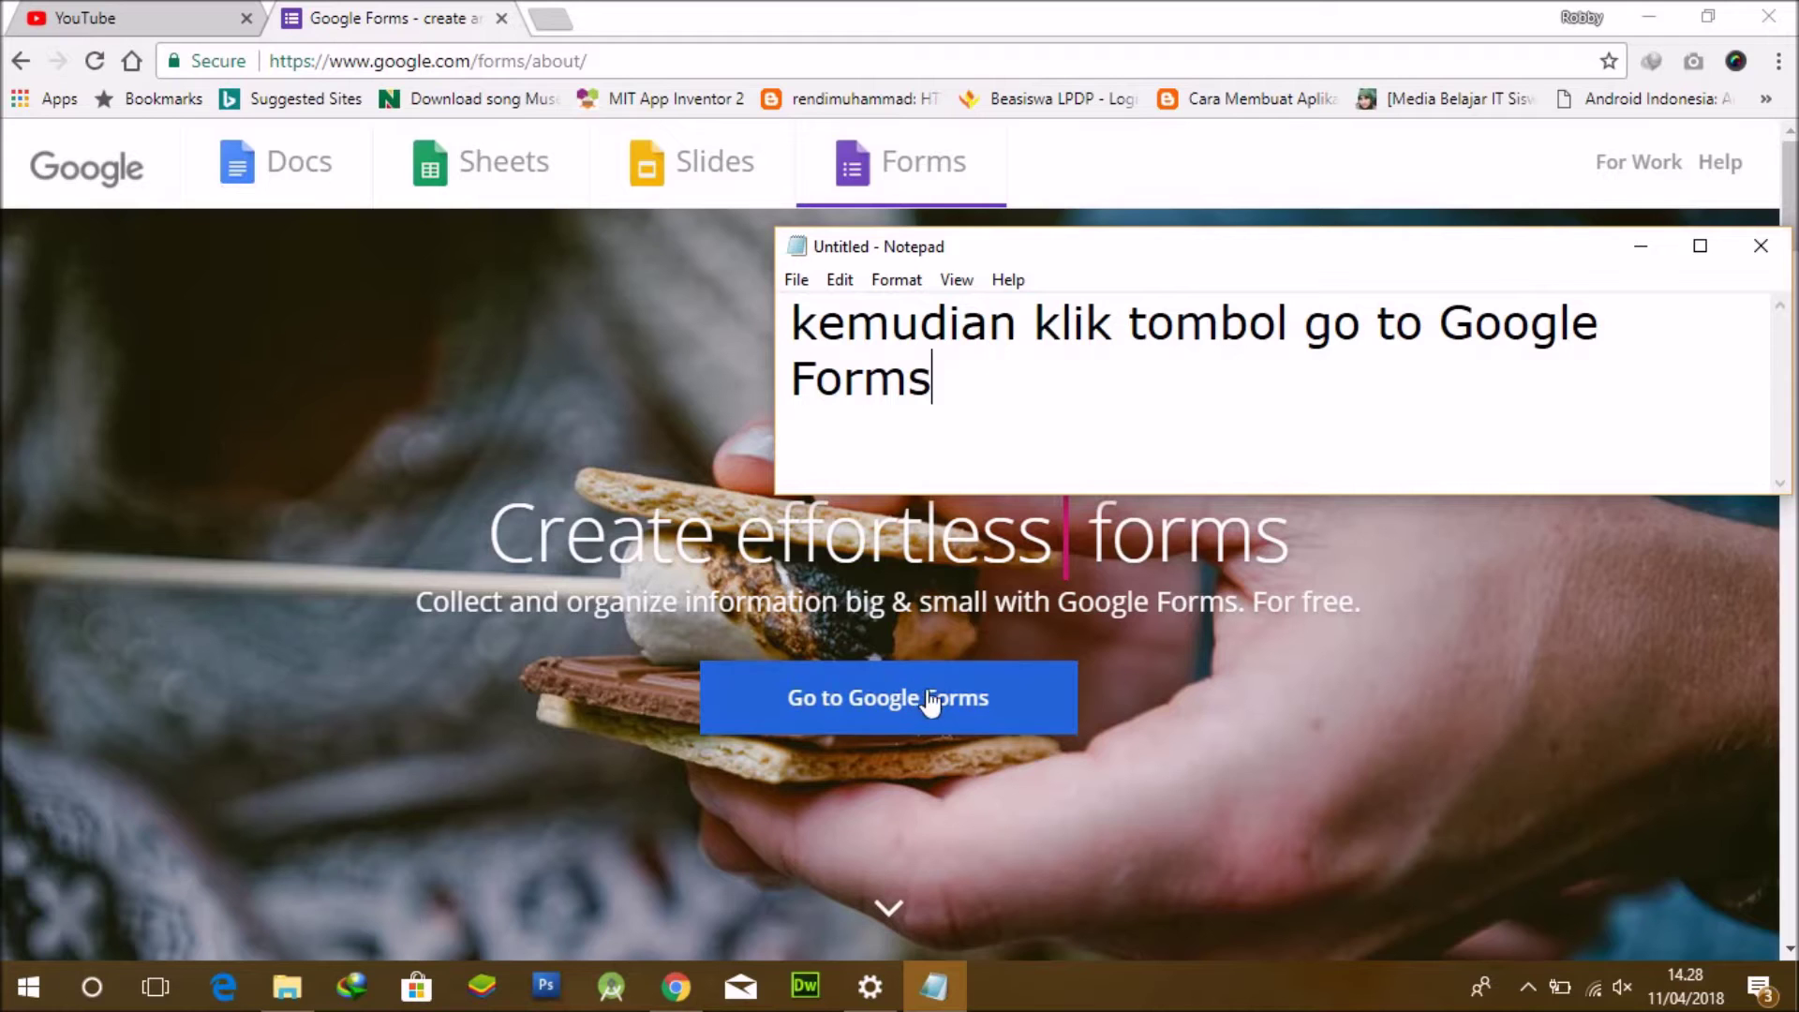
click(1007, 699)
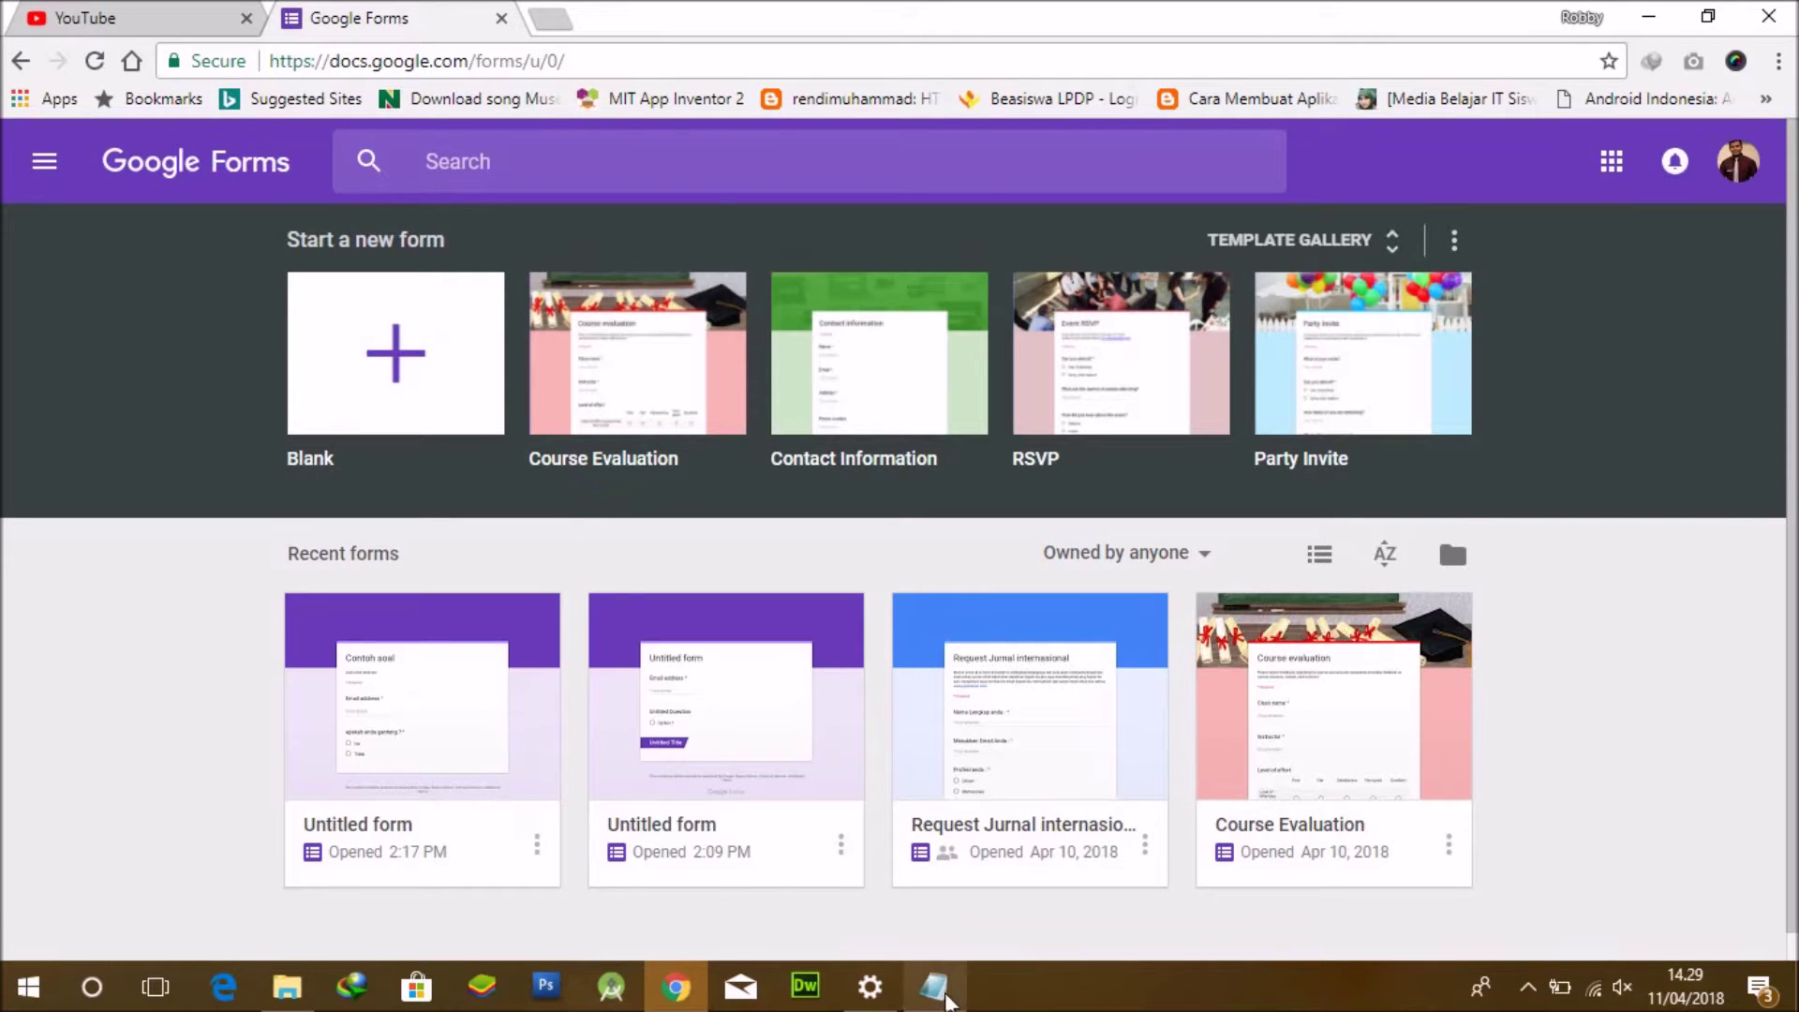
Replace the Notepad note with "kemudian klik blank form" and create a blank form in Google Forms.
click(947, 999)
drag(1056, 369, 743, 301)
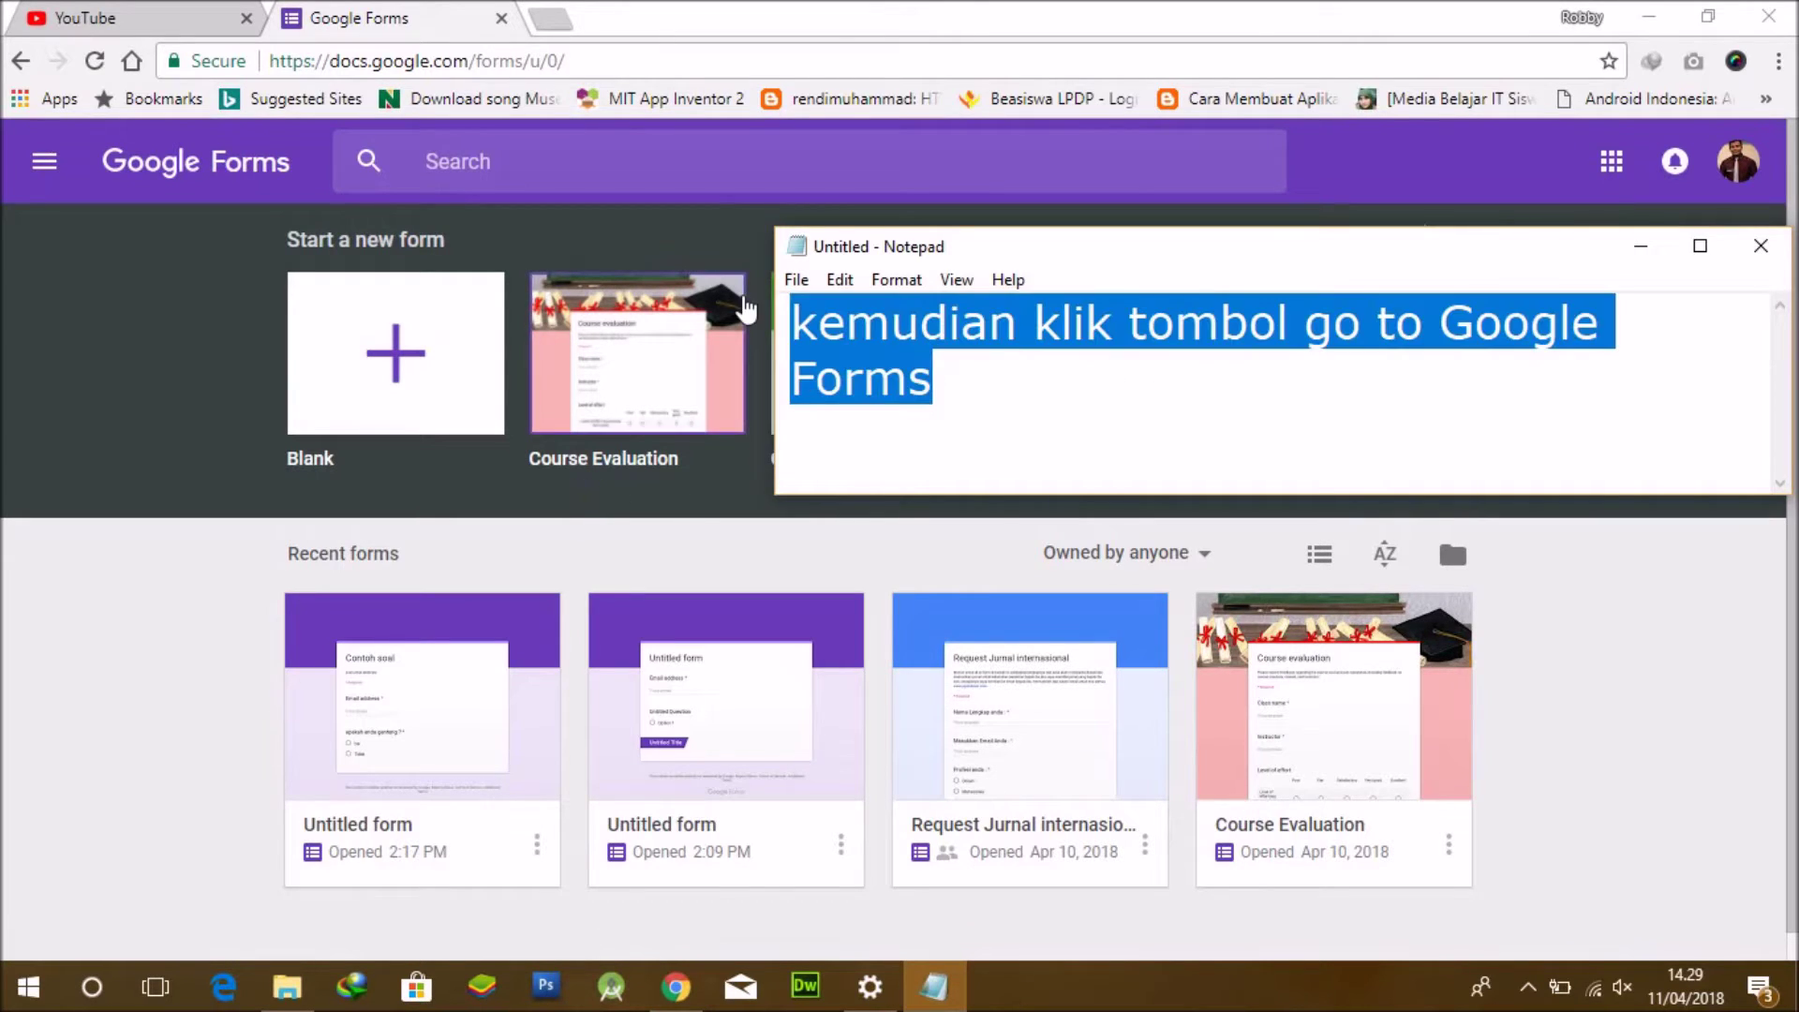
text(kemudian klink)
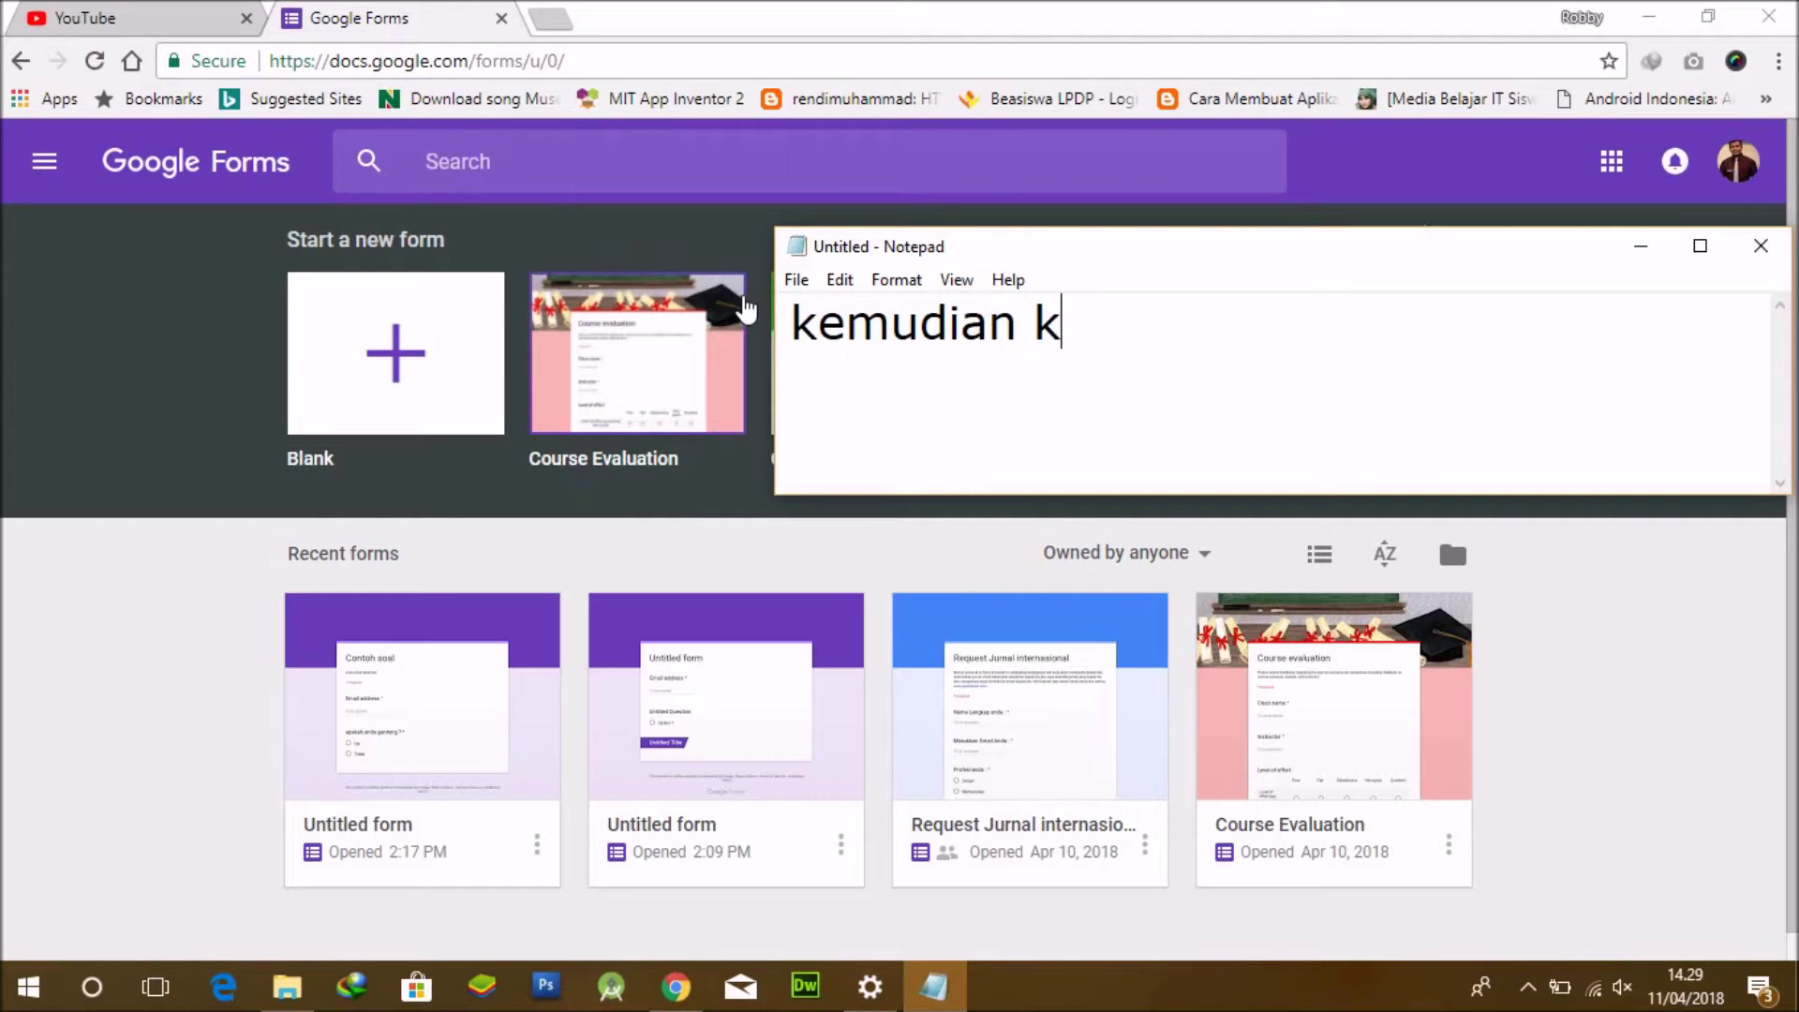
key(BackSpace)
key(BackSpace)
key(BackSpace)
key(BackSpace)
text(lik blank)
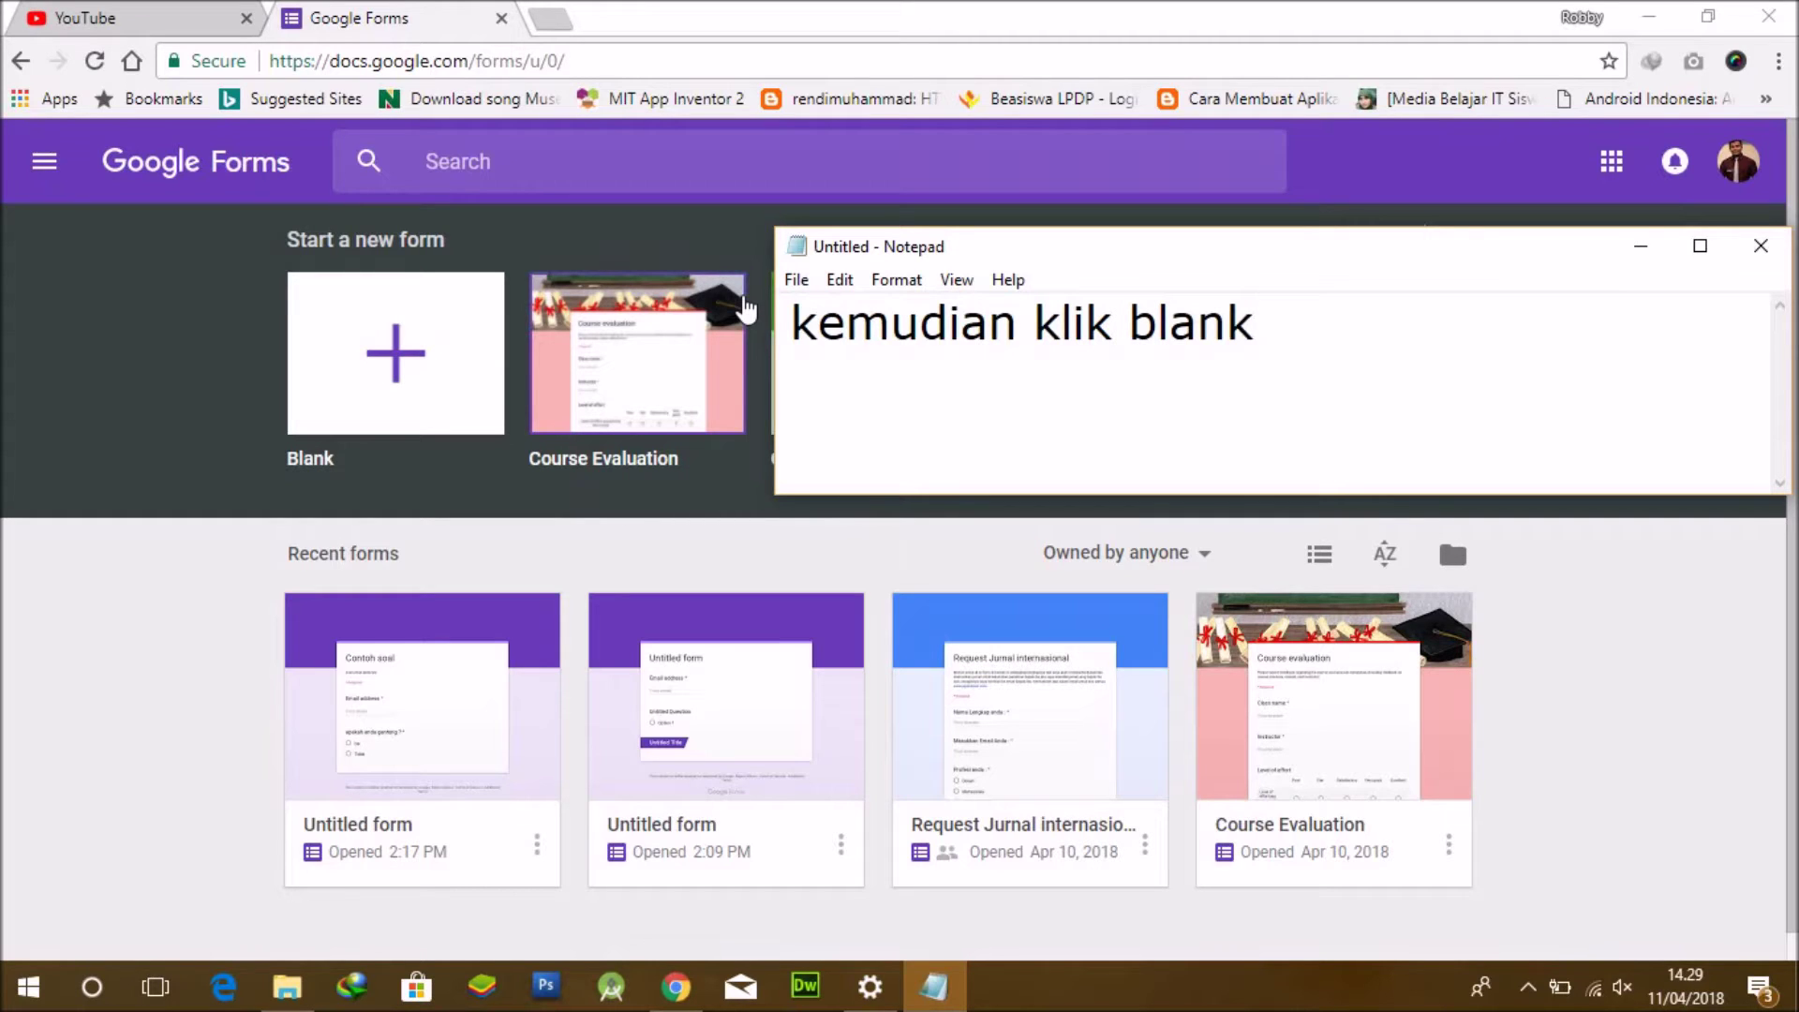
text( form)
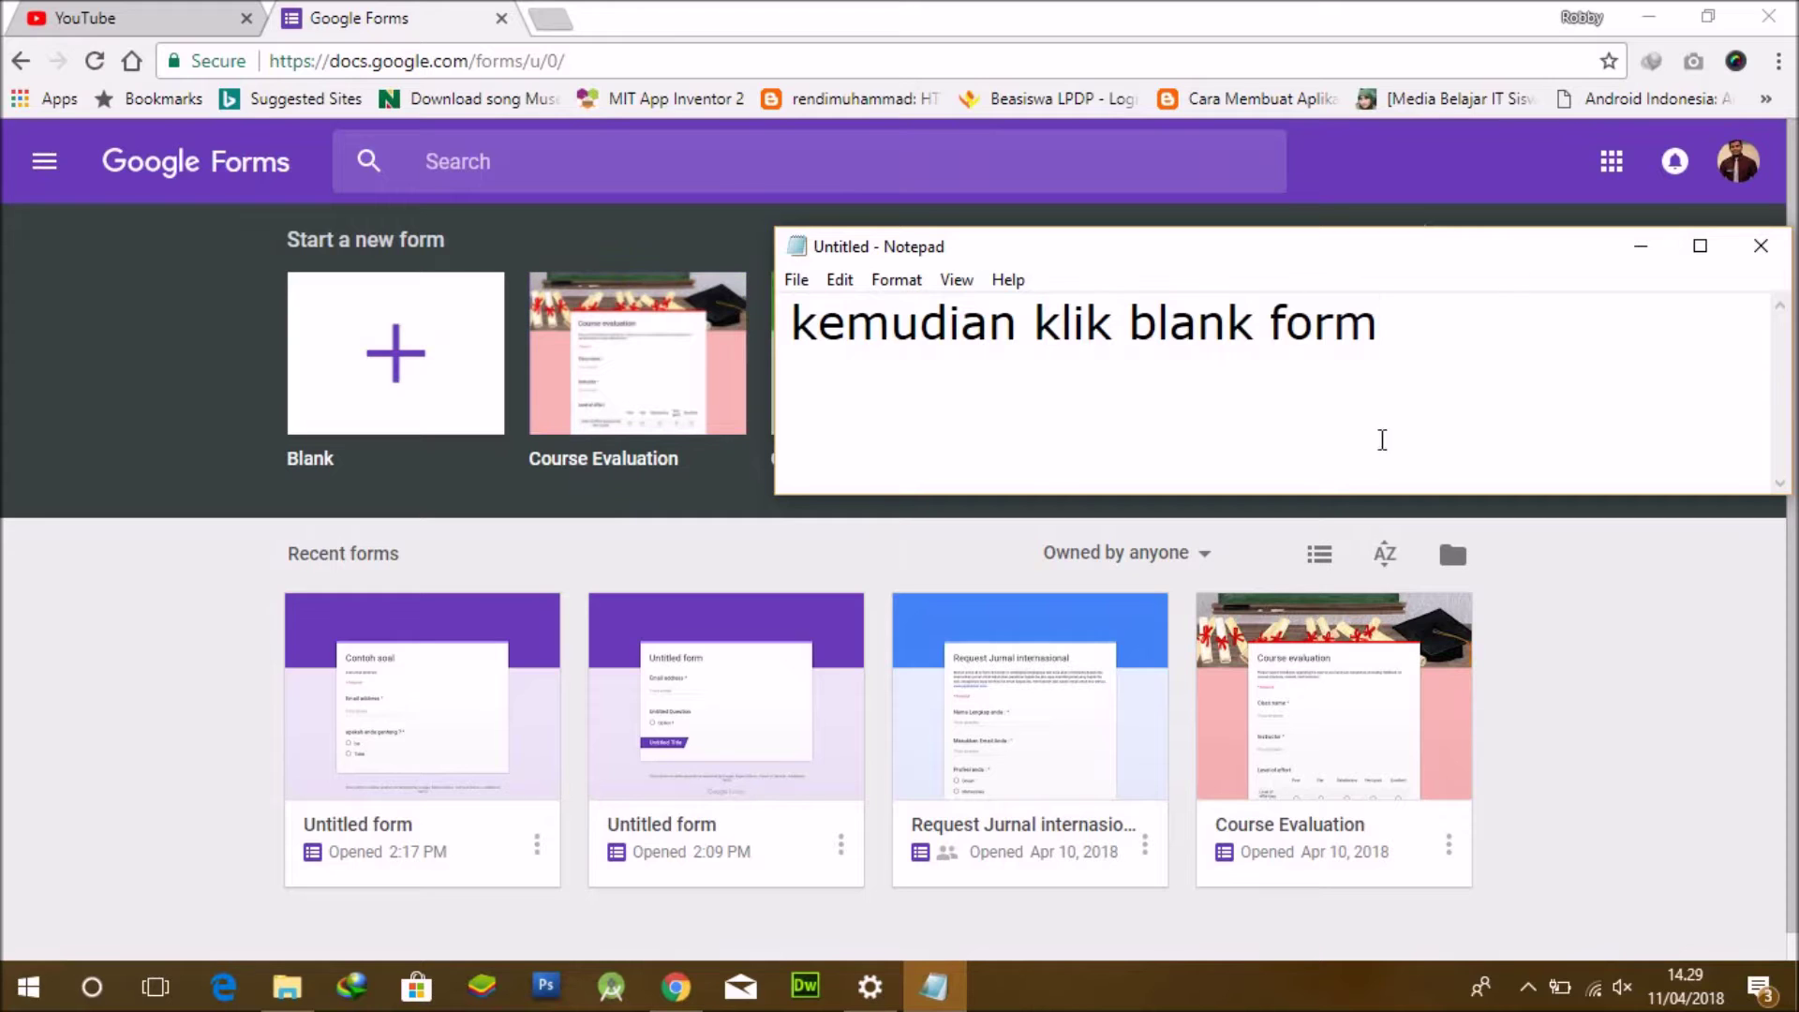
click(421, 361)
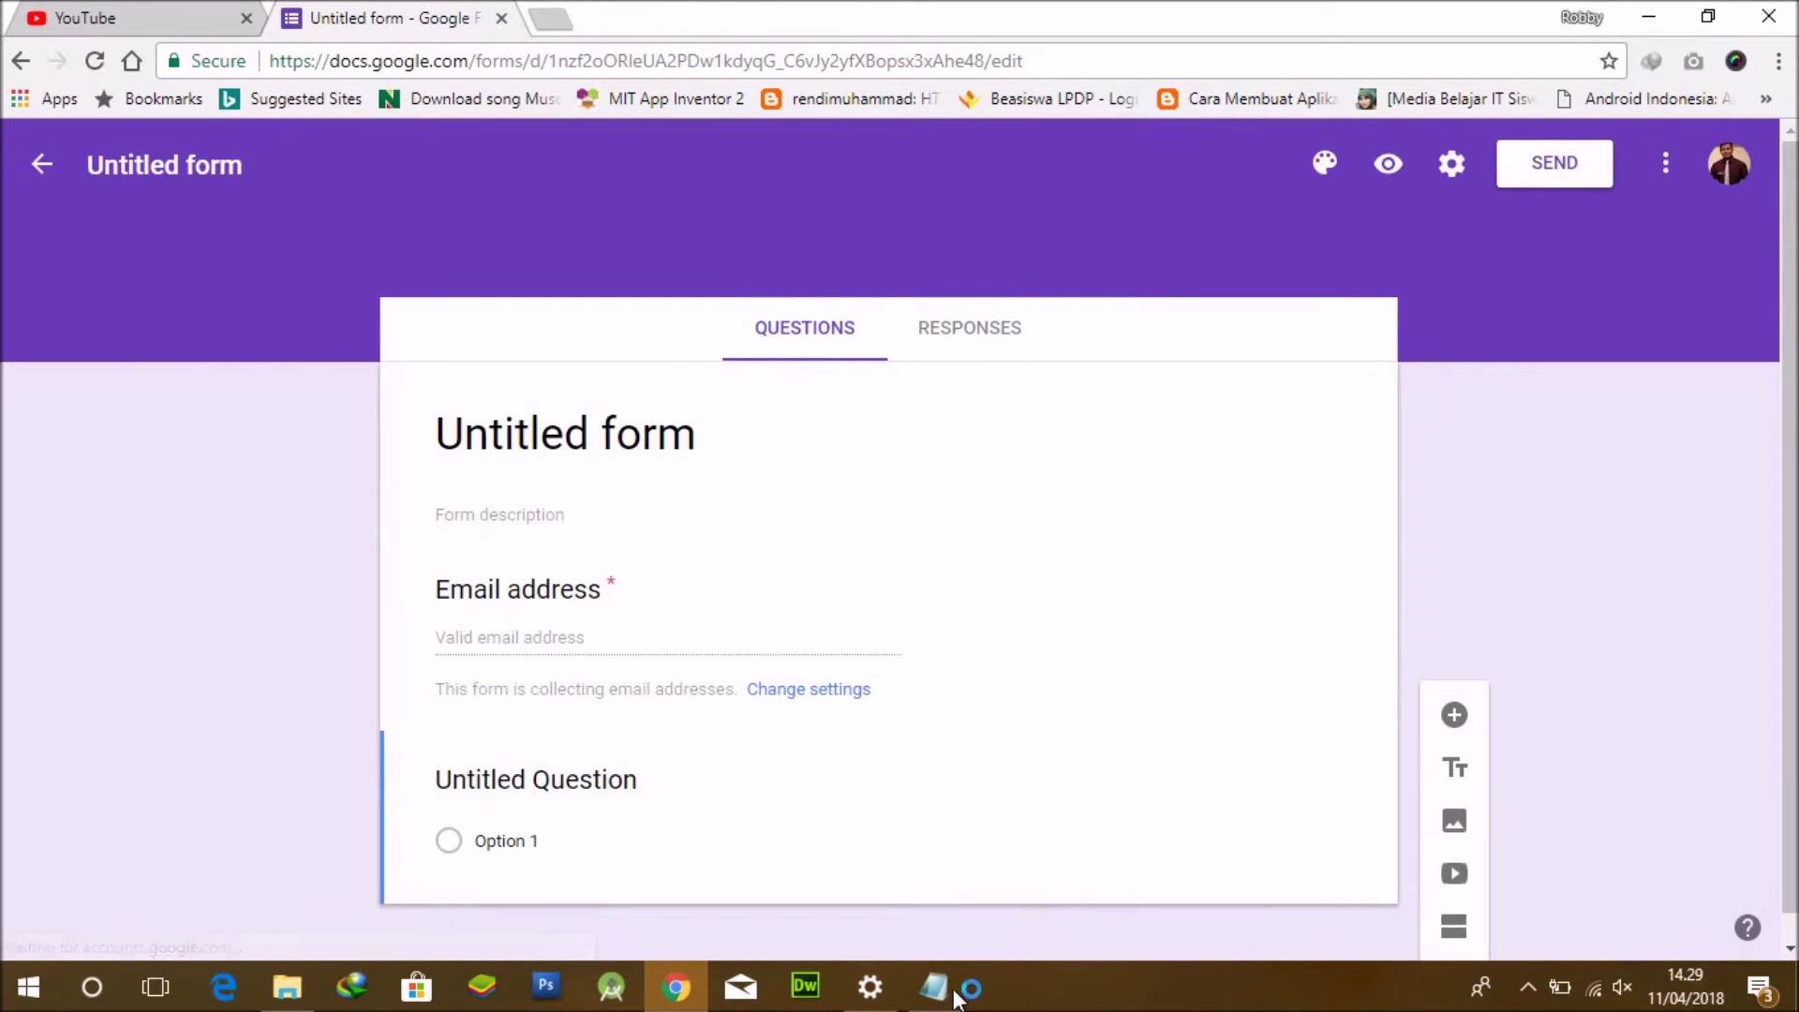
Move the Notepad window clear of the form title and replace its note with "kemudian pada kolom untitled anda ganti judul dari form tersebut".
click(934, 986)
drag(1450, 353, 792, 318)
drag(1132, 244, 1127, 118)
text(kem)
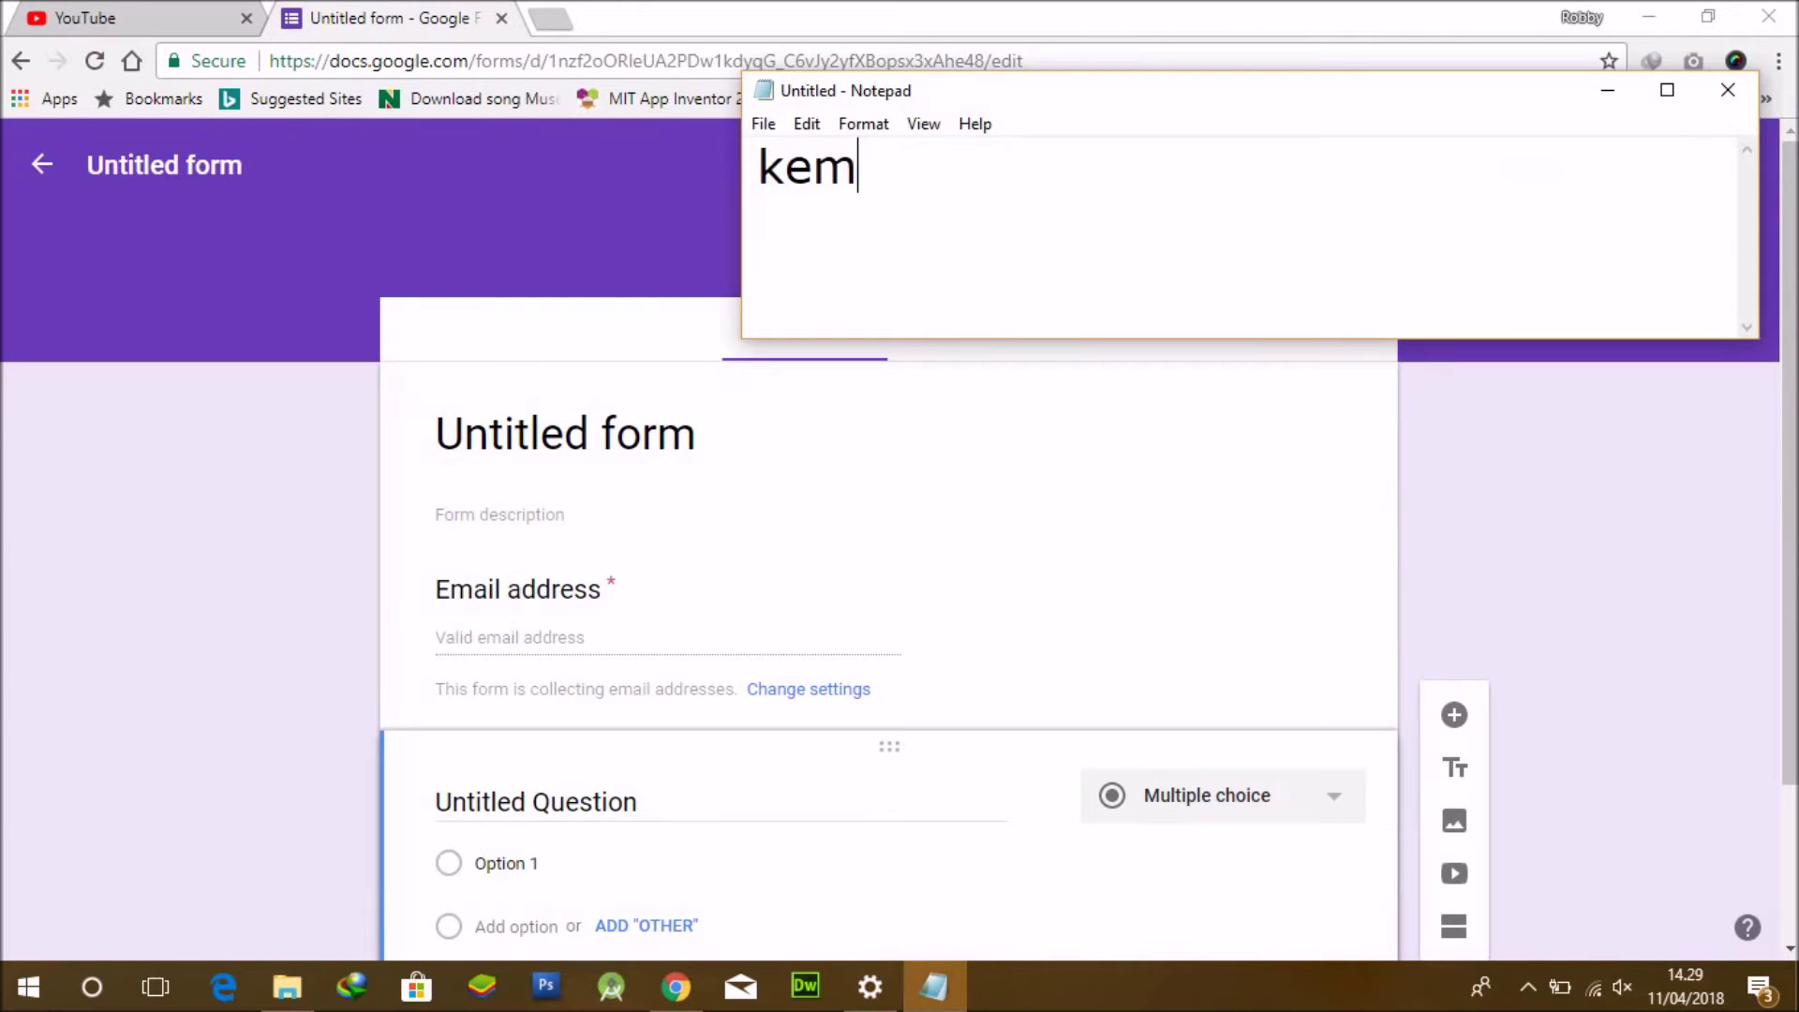
text(udian pada )
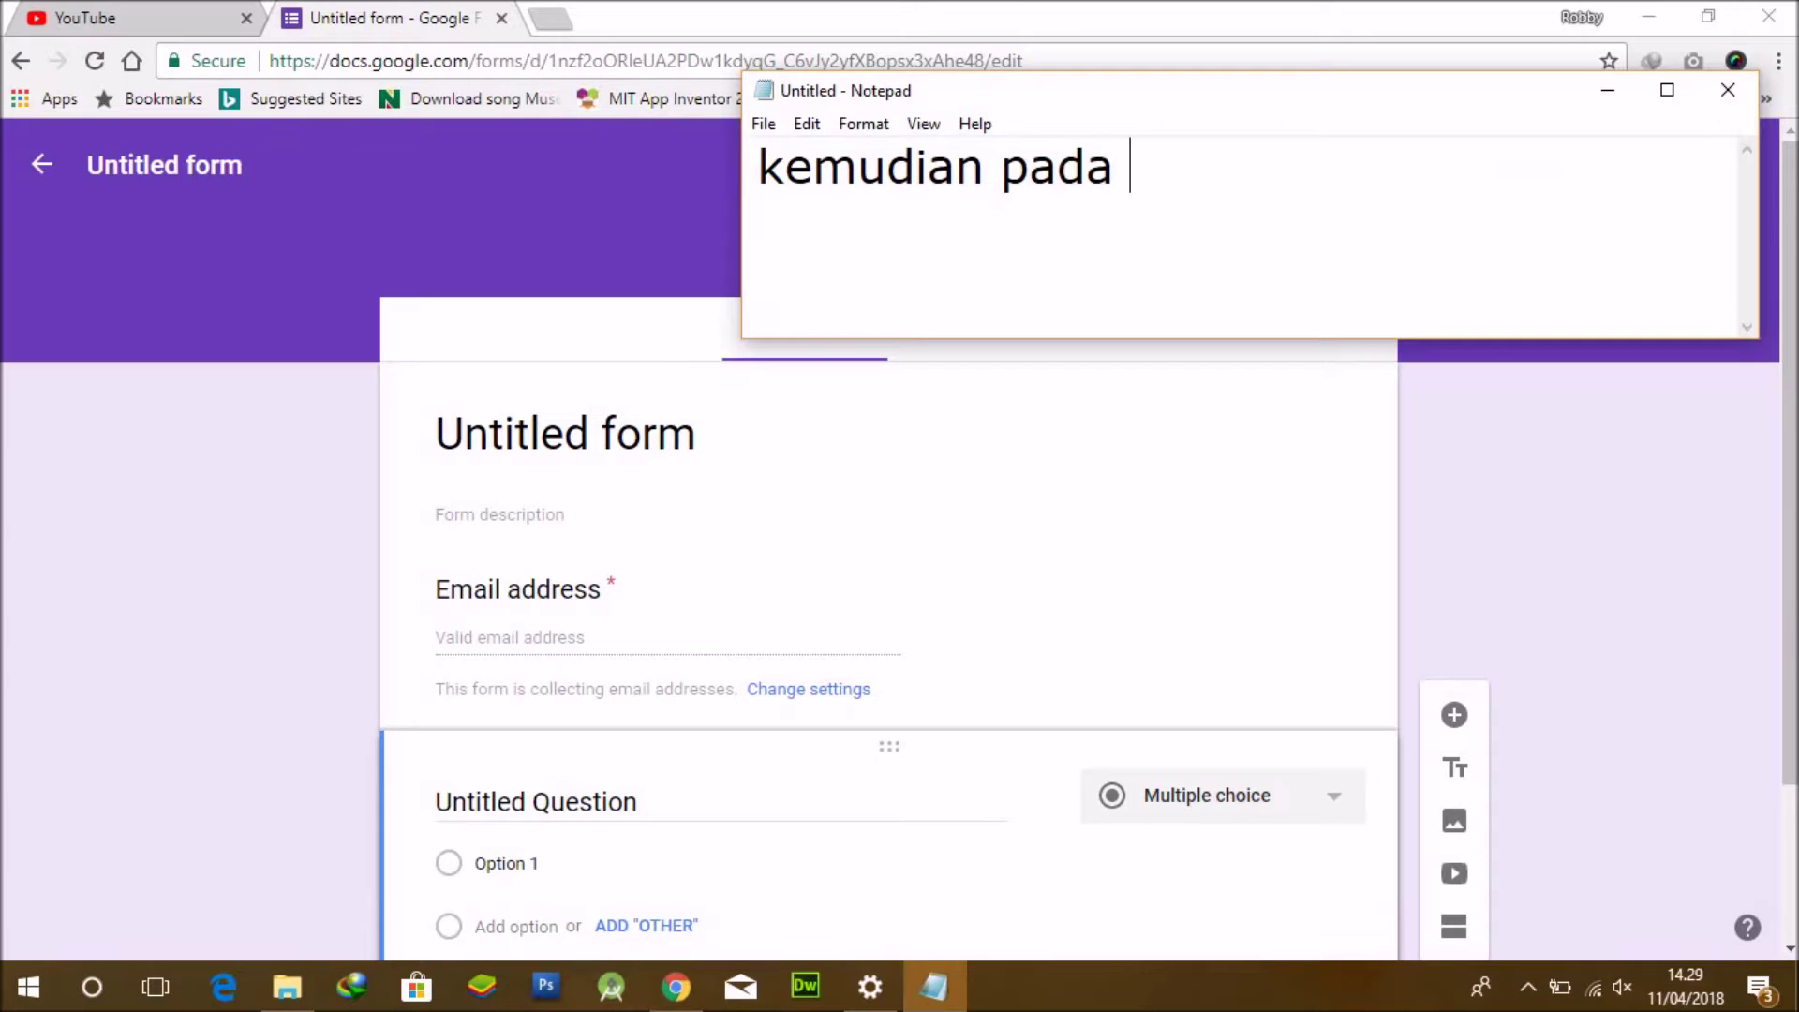
text(kolom)
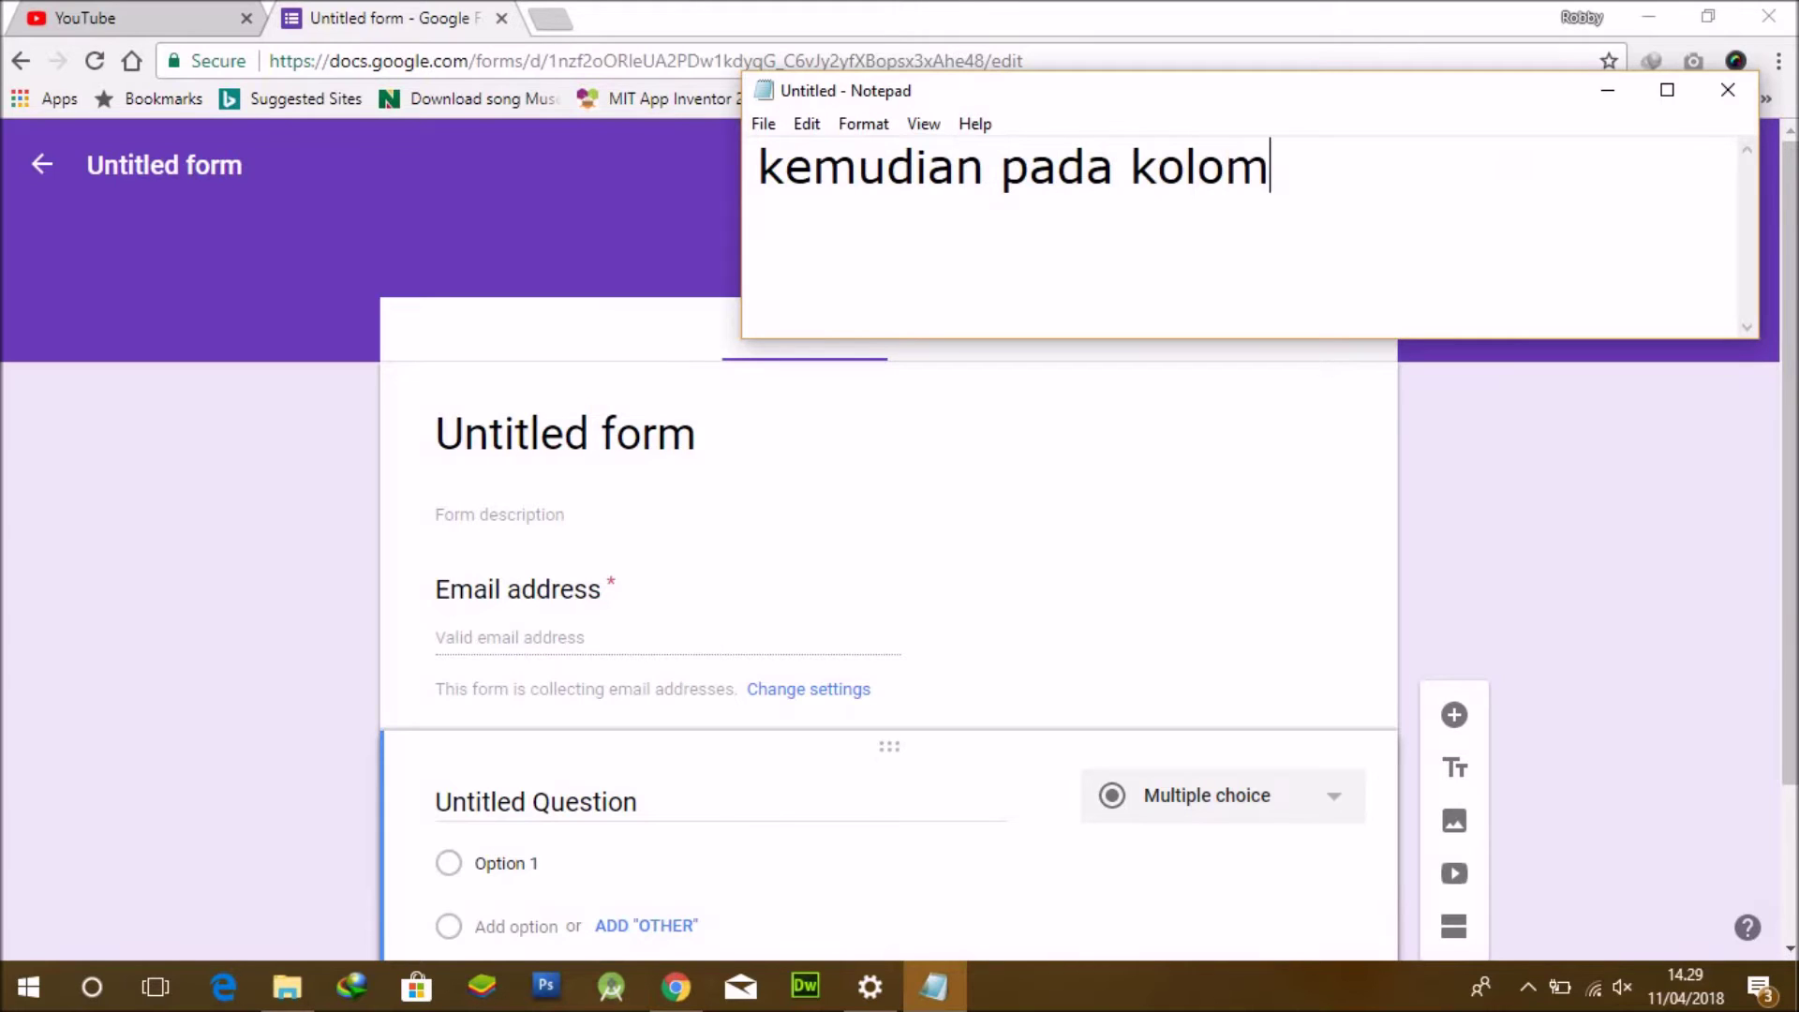
text( untitled anda gant)
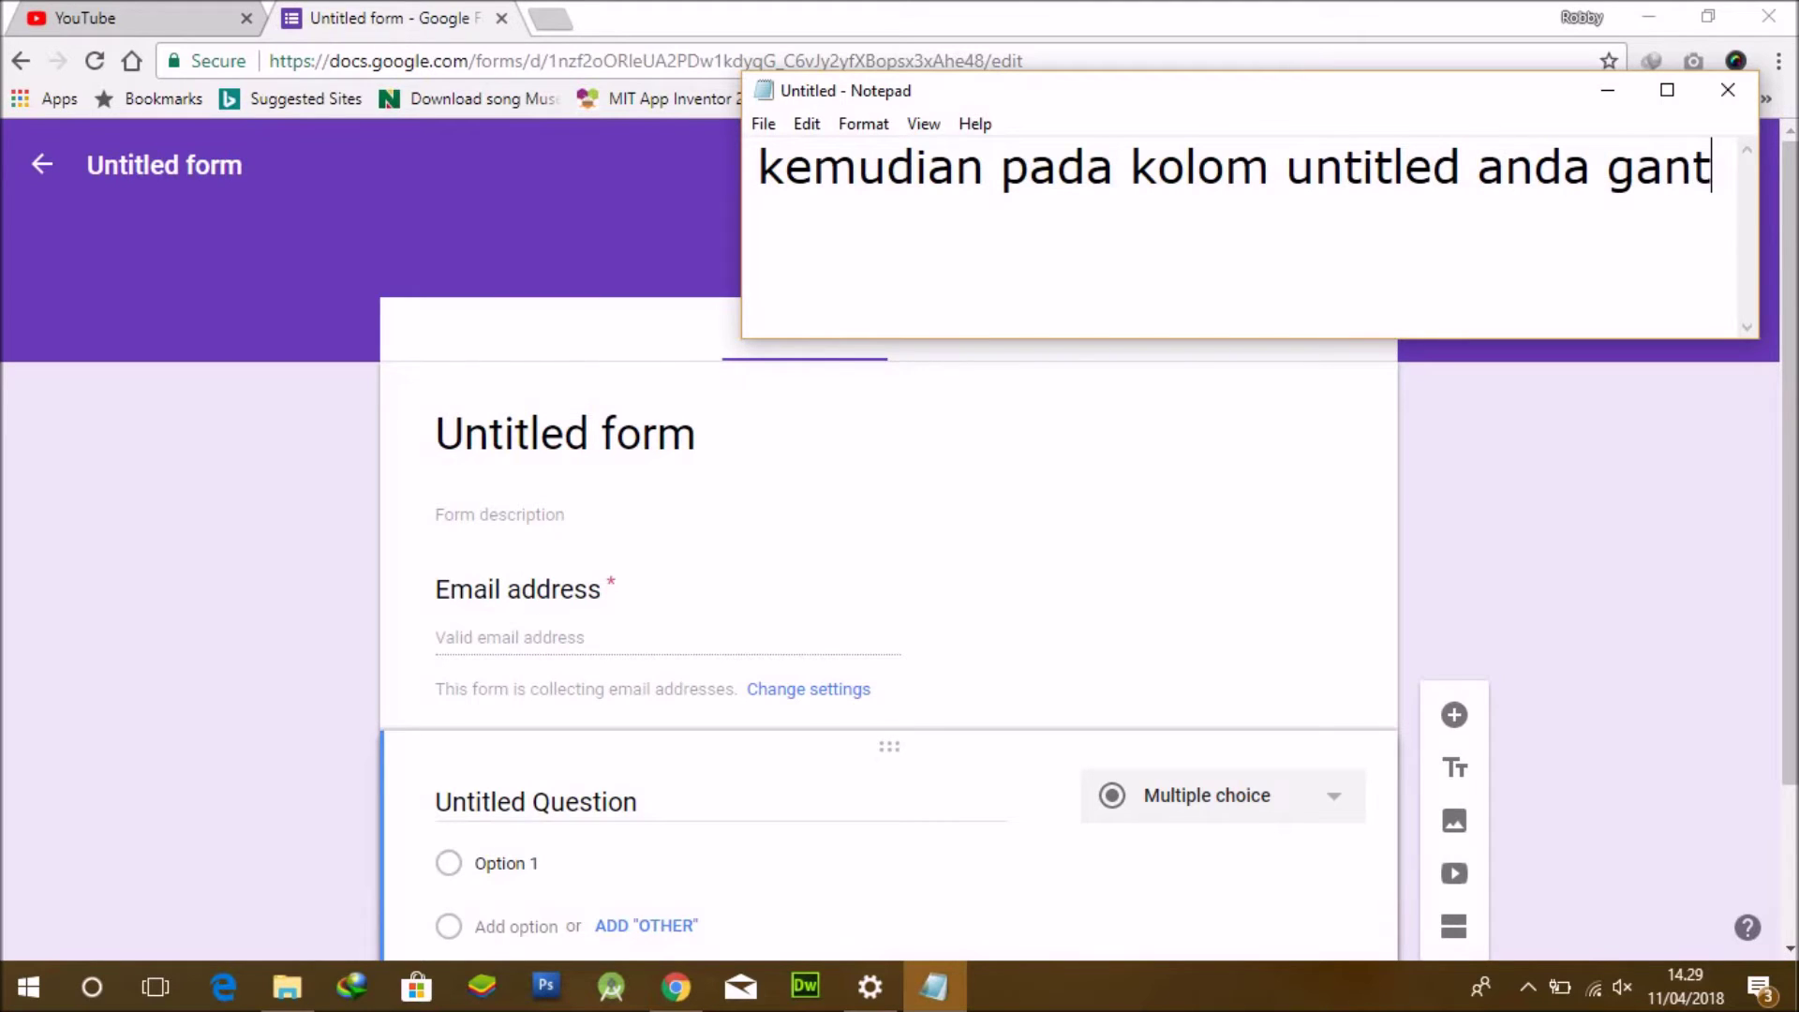
text(i)
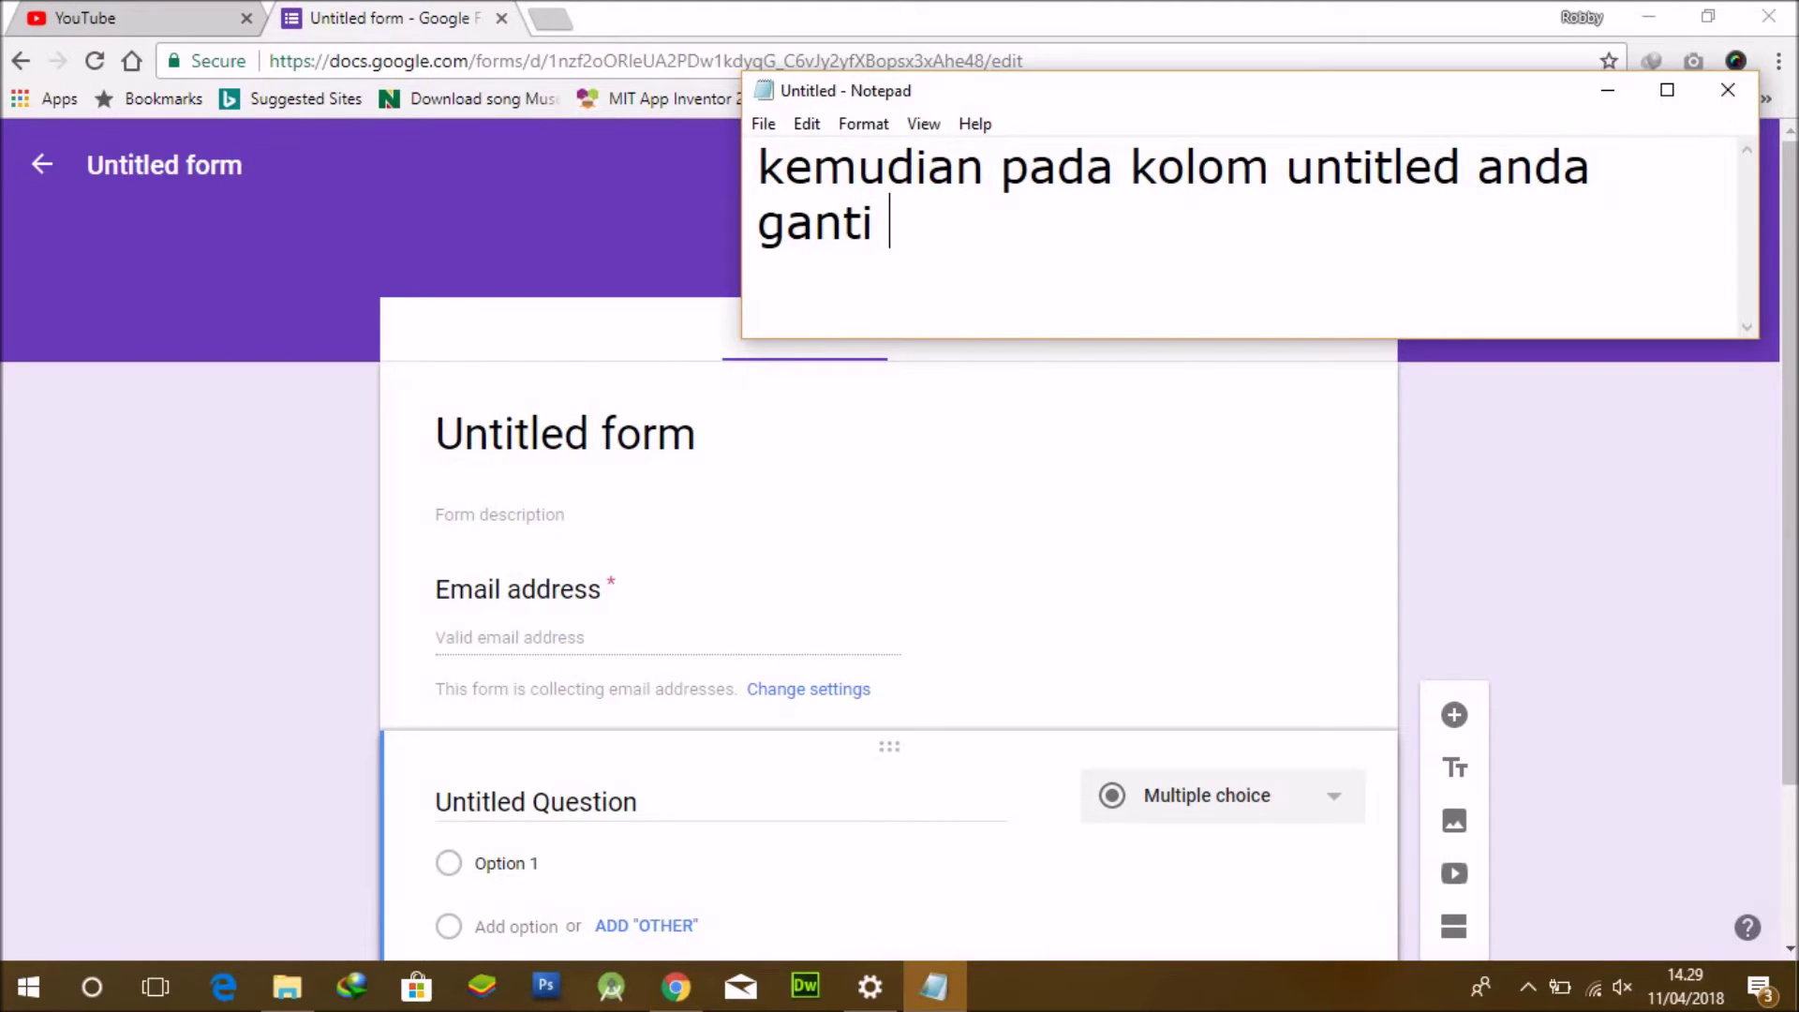
text( judul dari fo)
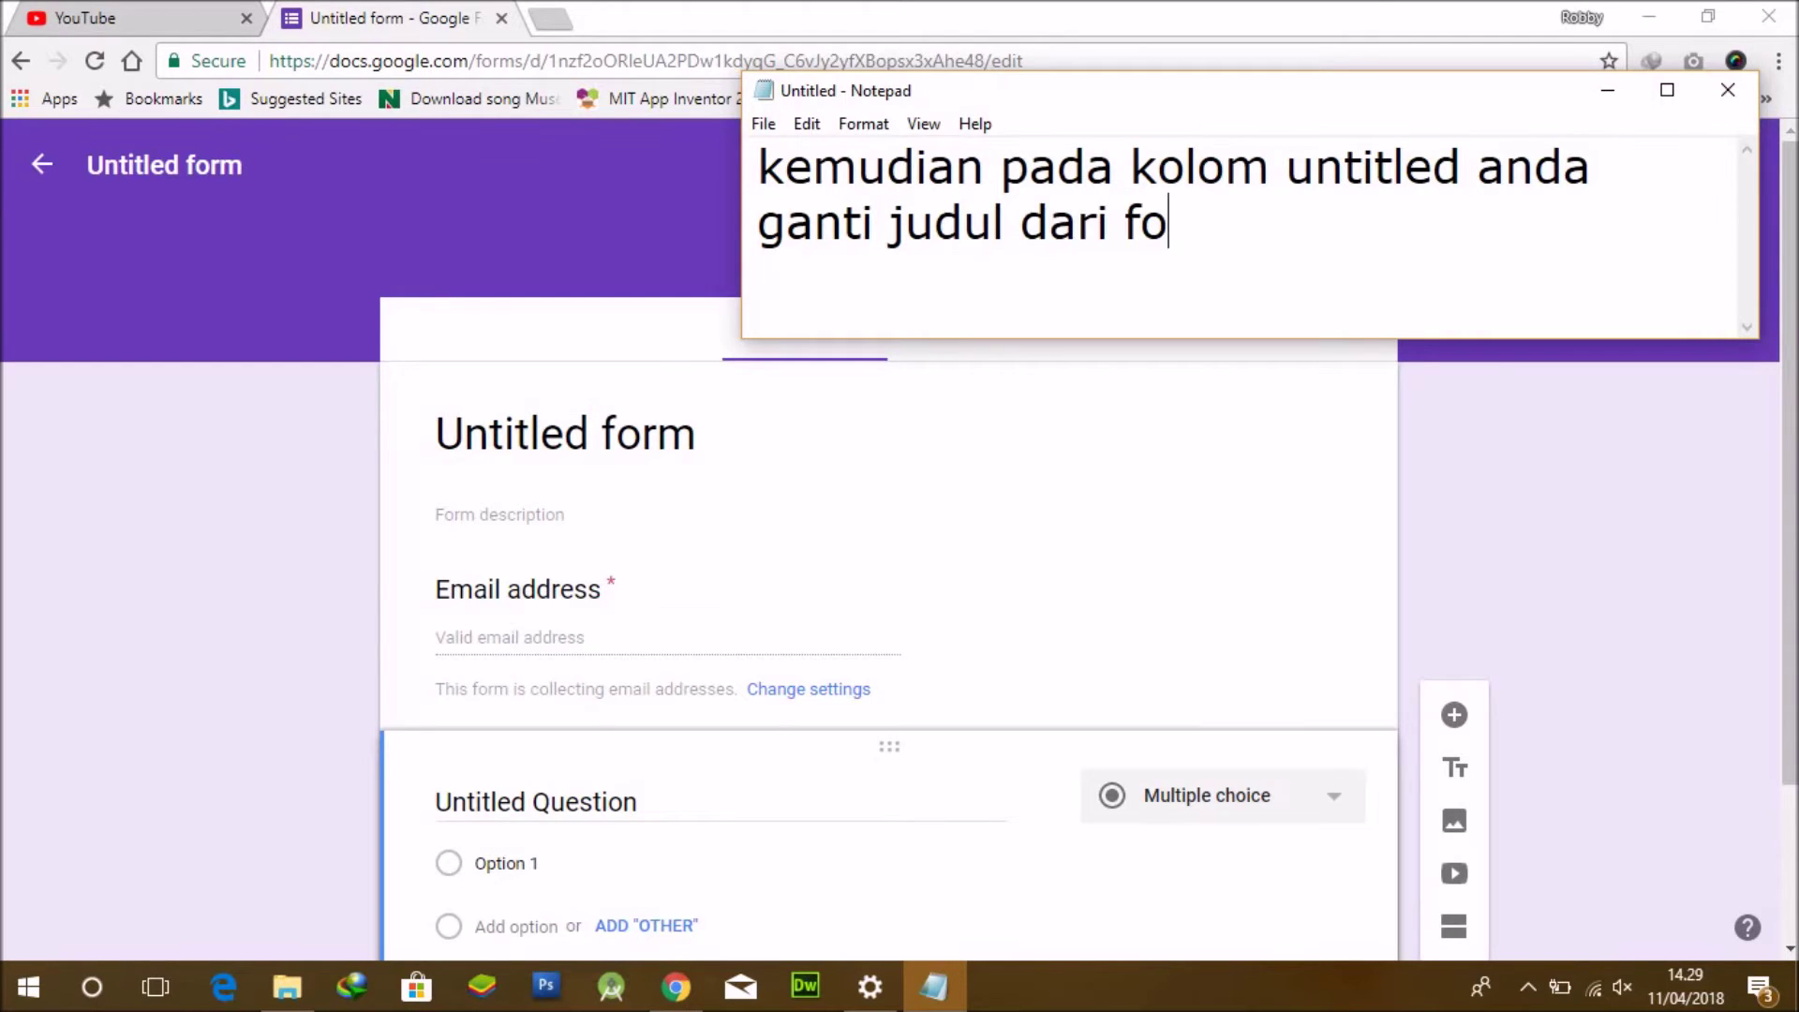
text(rm tersebut)
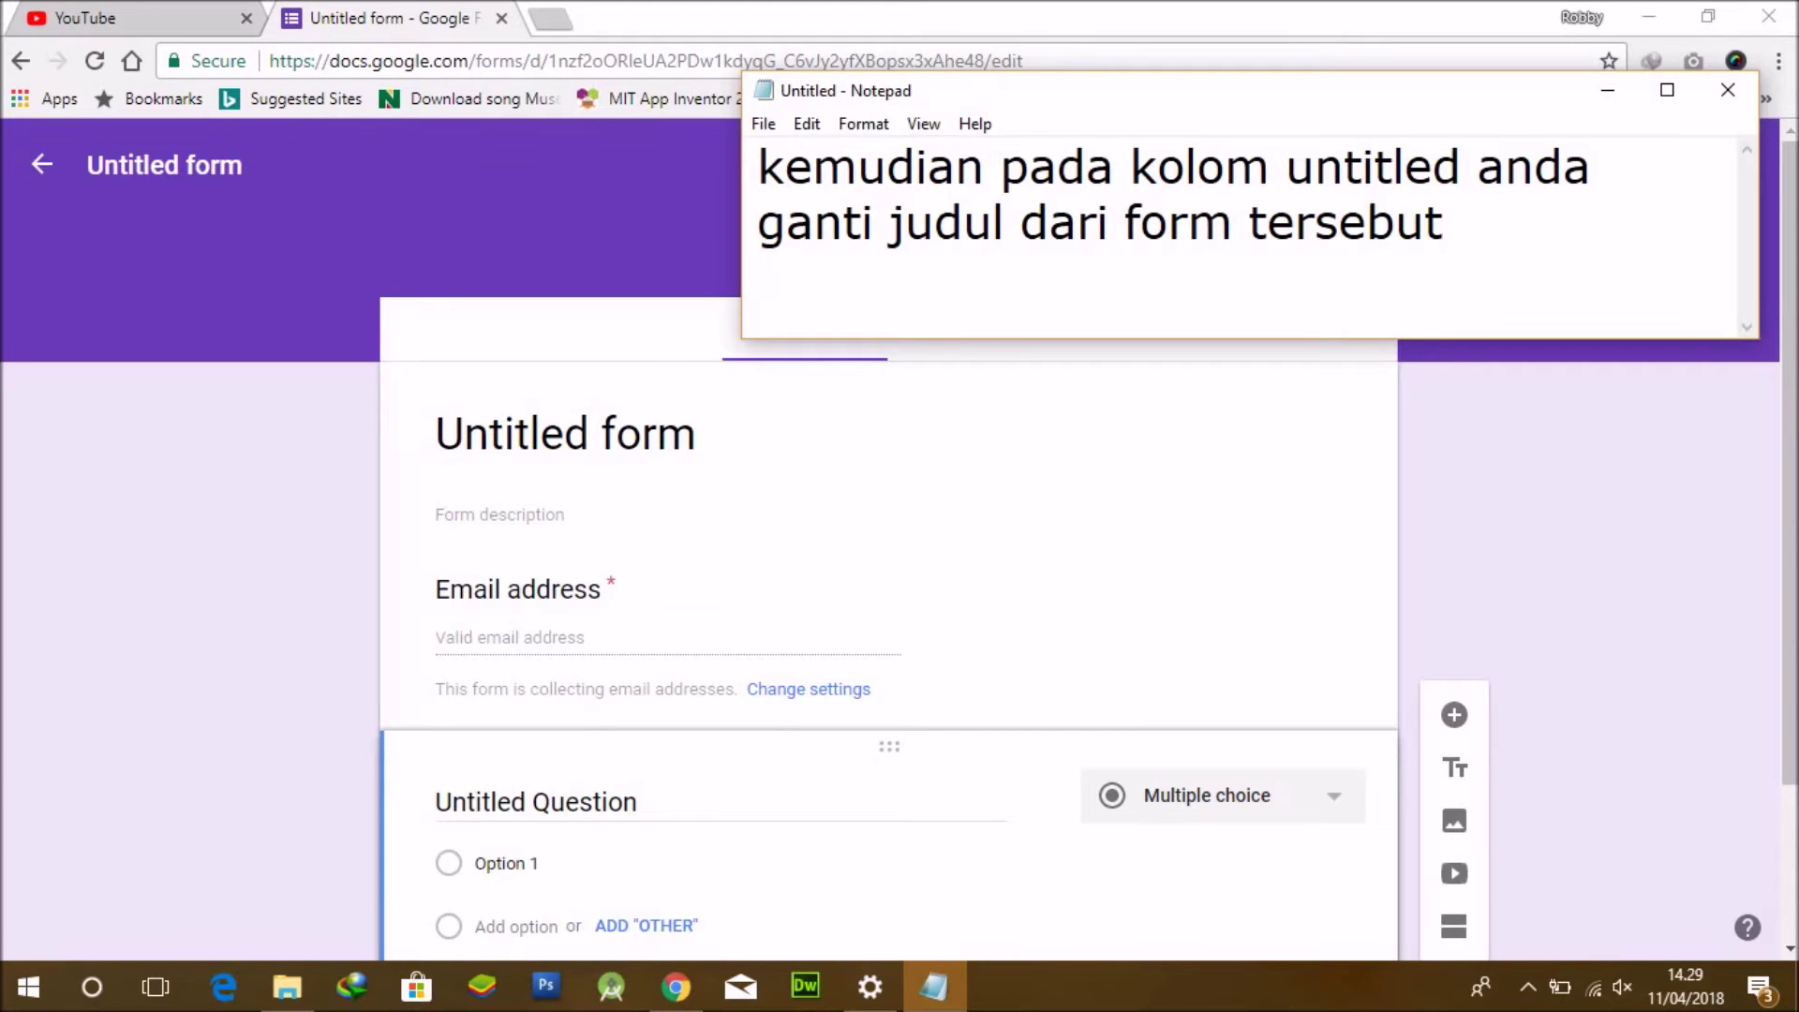
Change the title of the untitled form in Chrome to "Contoh Form kuesioner".
click(672, 441)
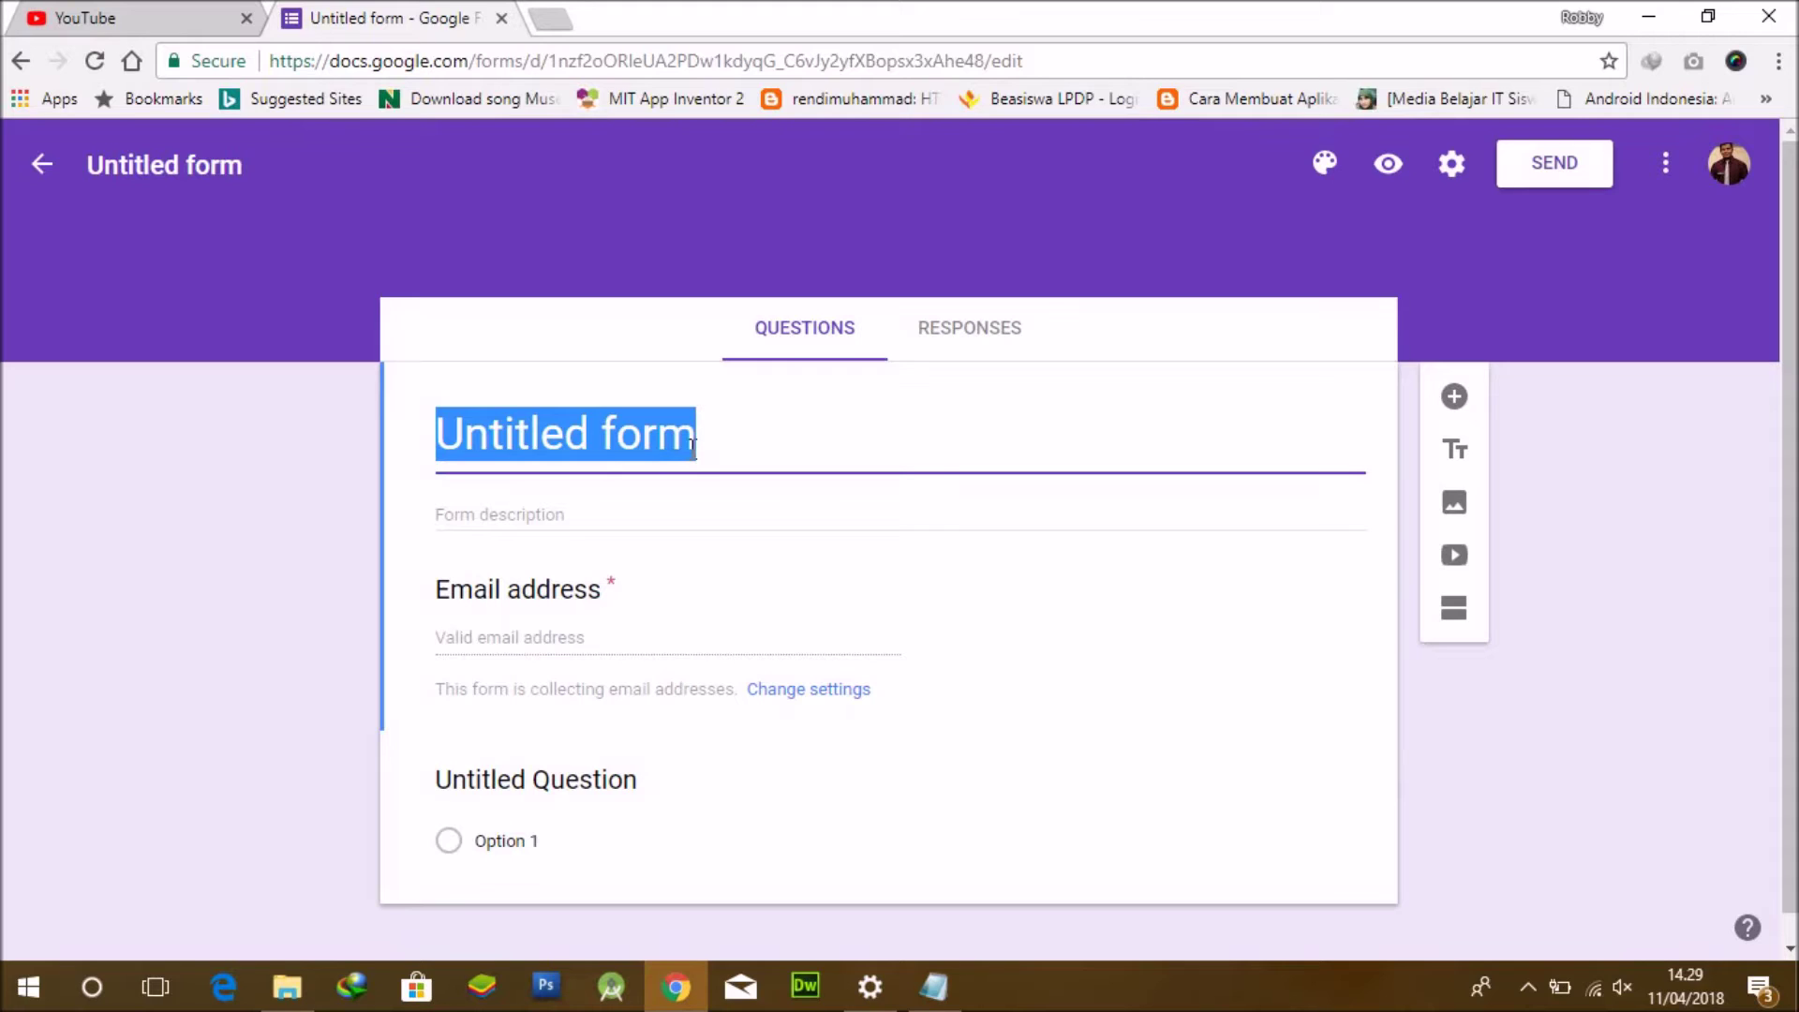
text(Perta)
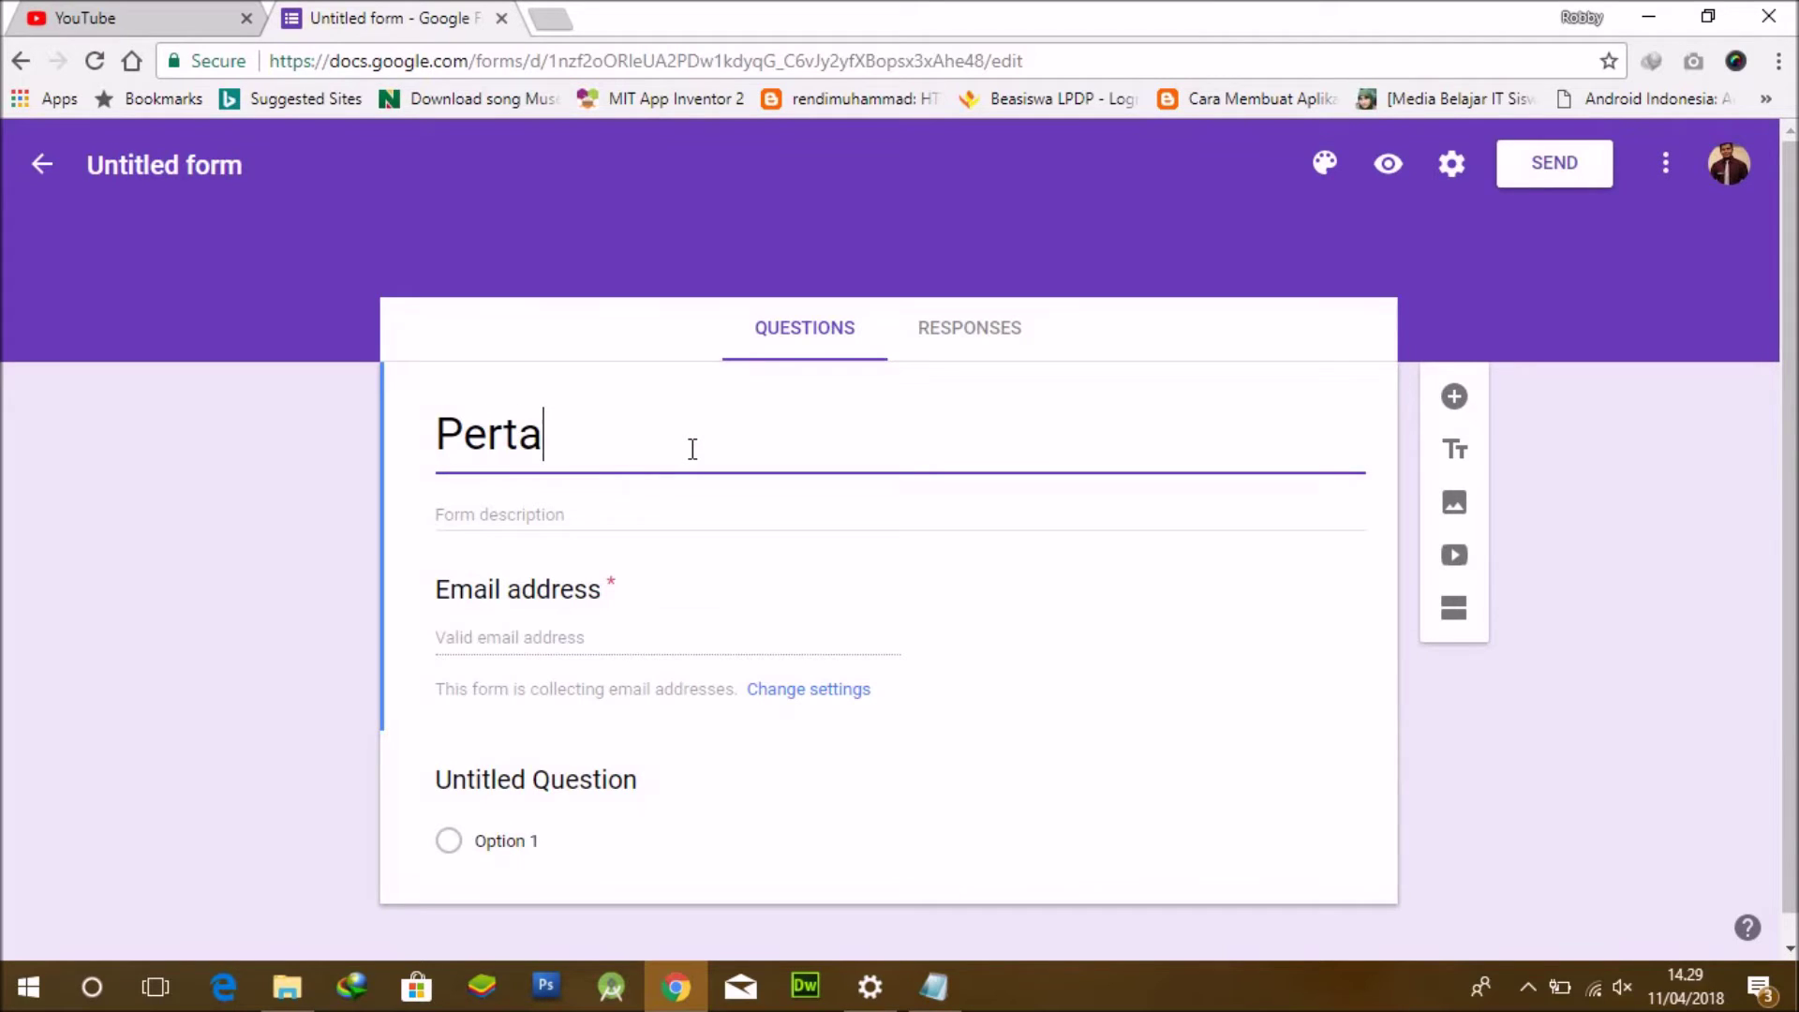
key(BackSpace)
key(BackSpace)
key(BackSpace)
key(BackSpace)
key(BackSpace)
text(Co)
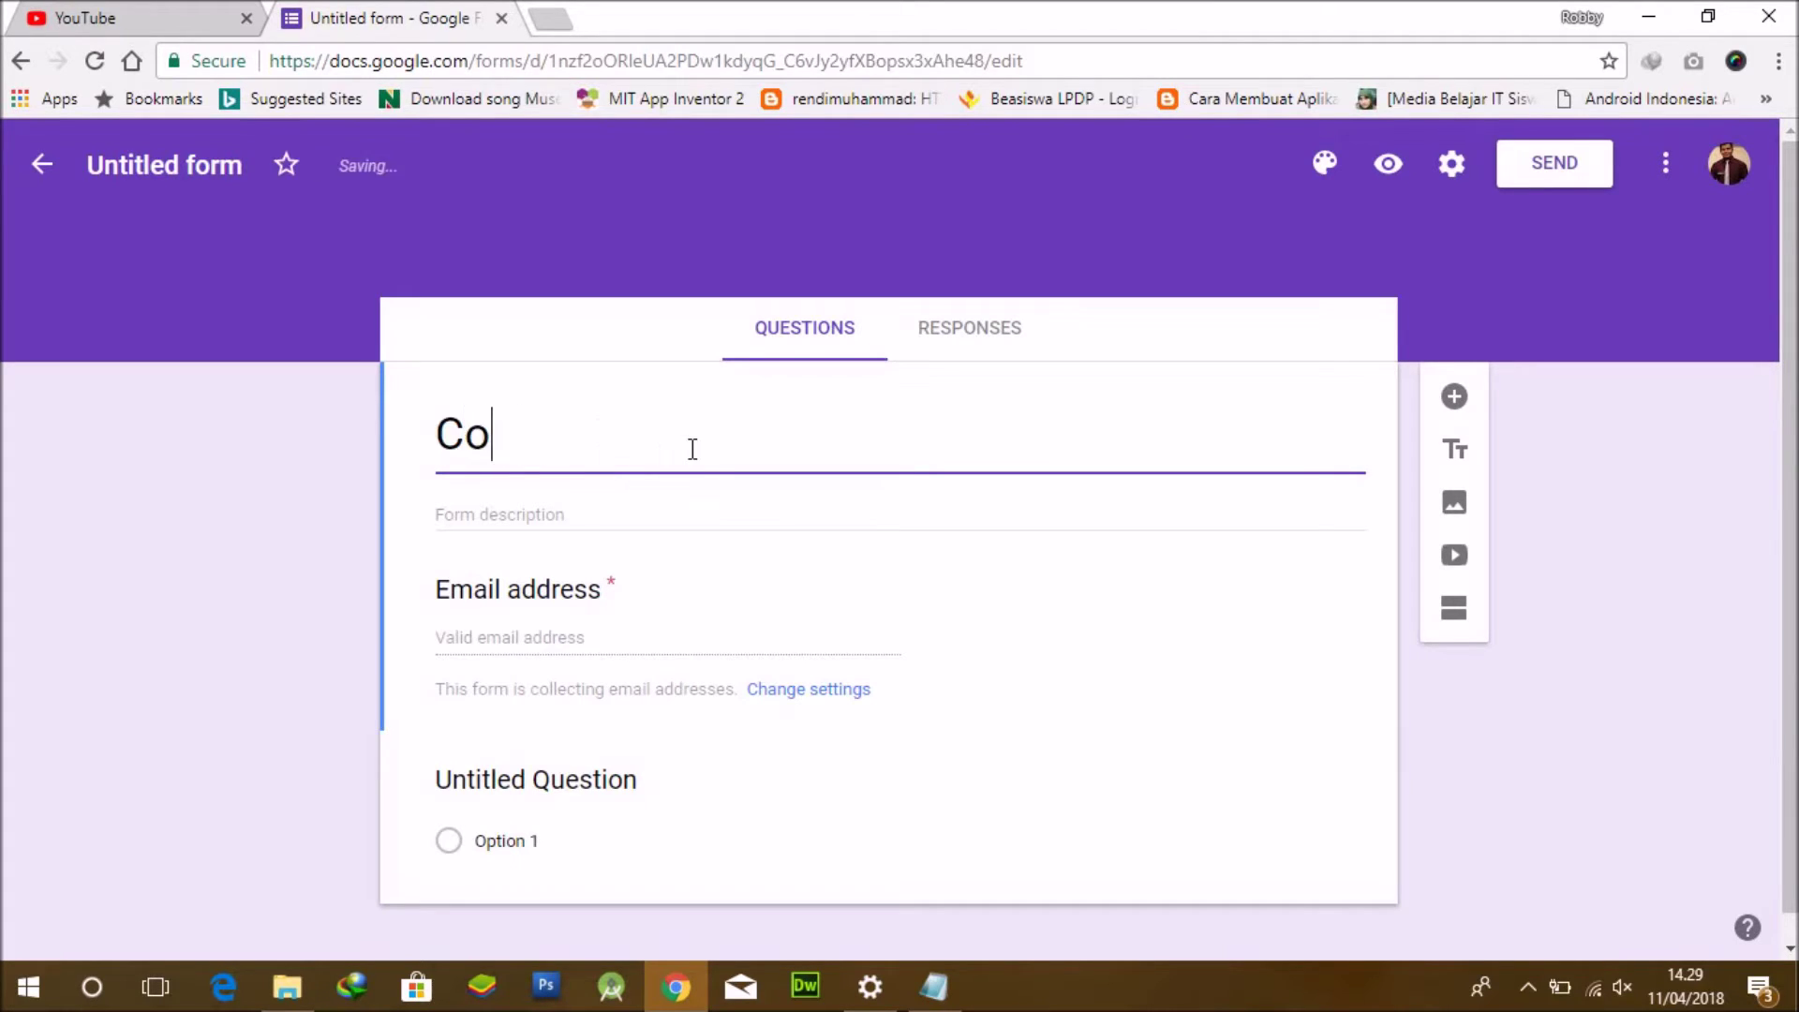
text(ntoh For)
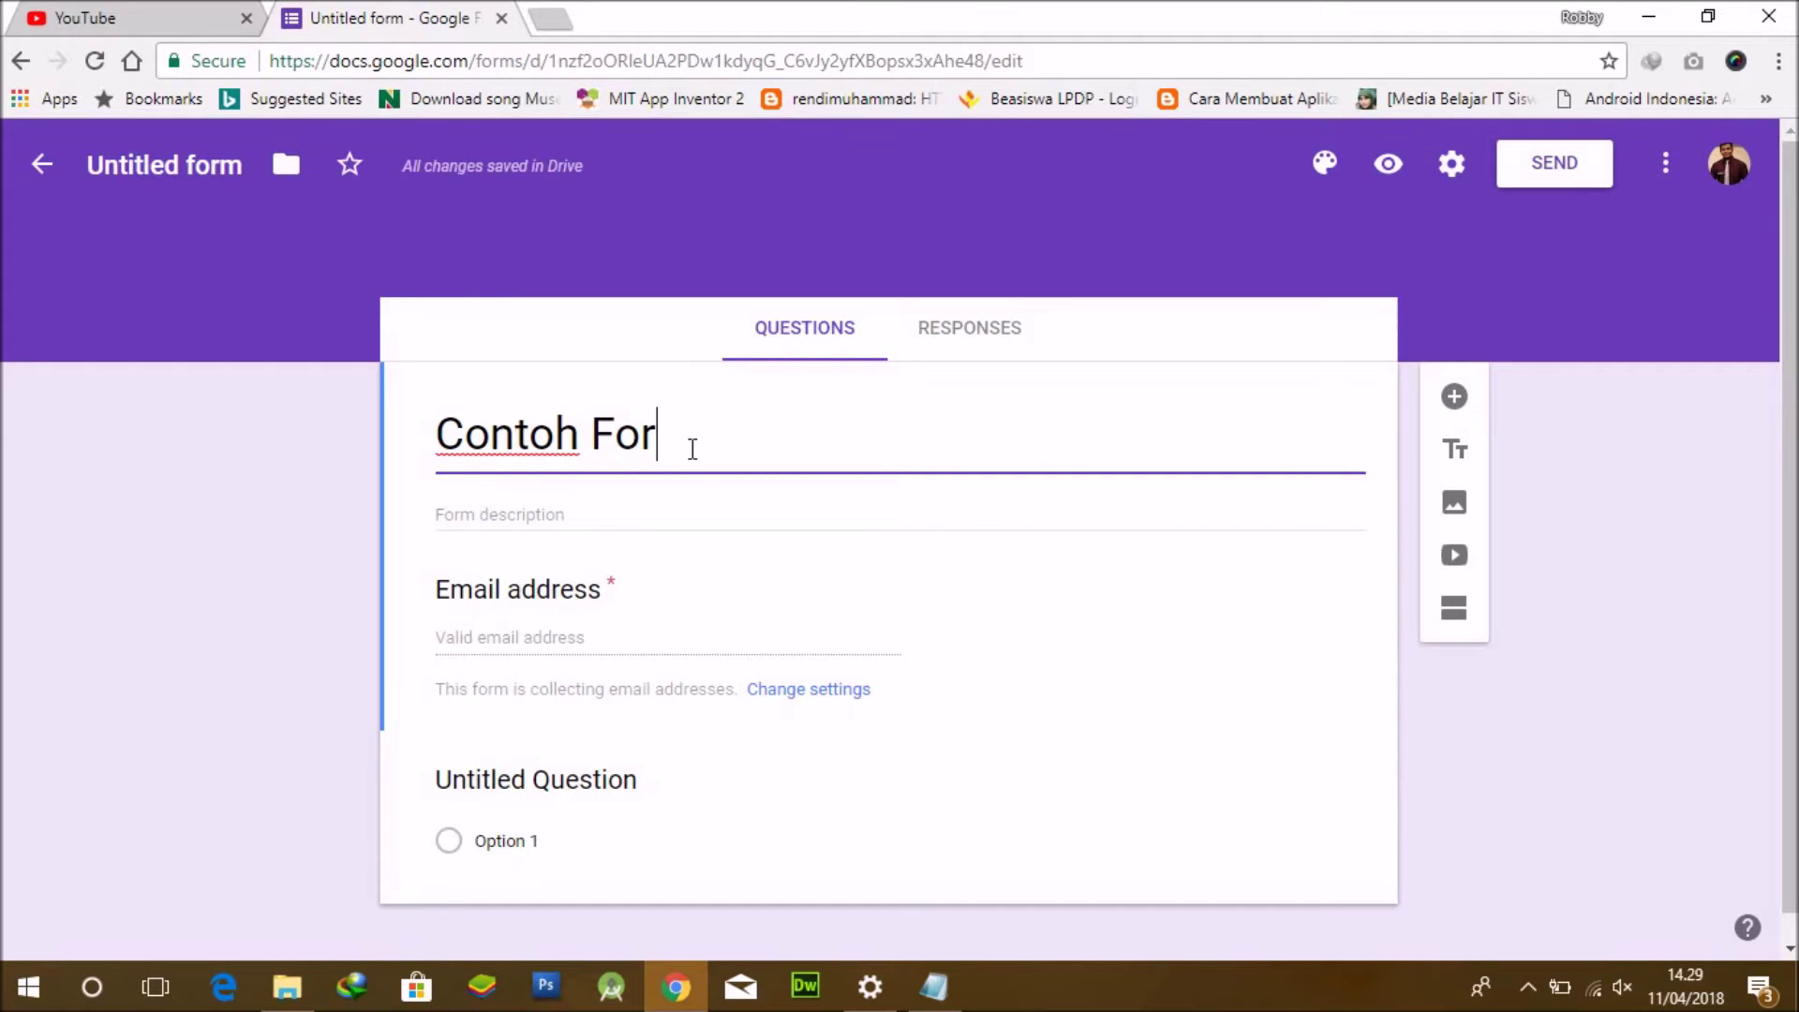
text(m)
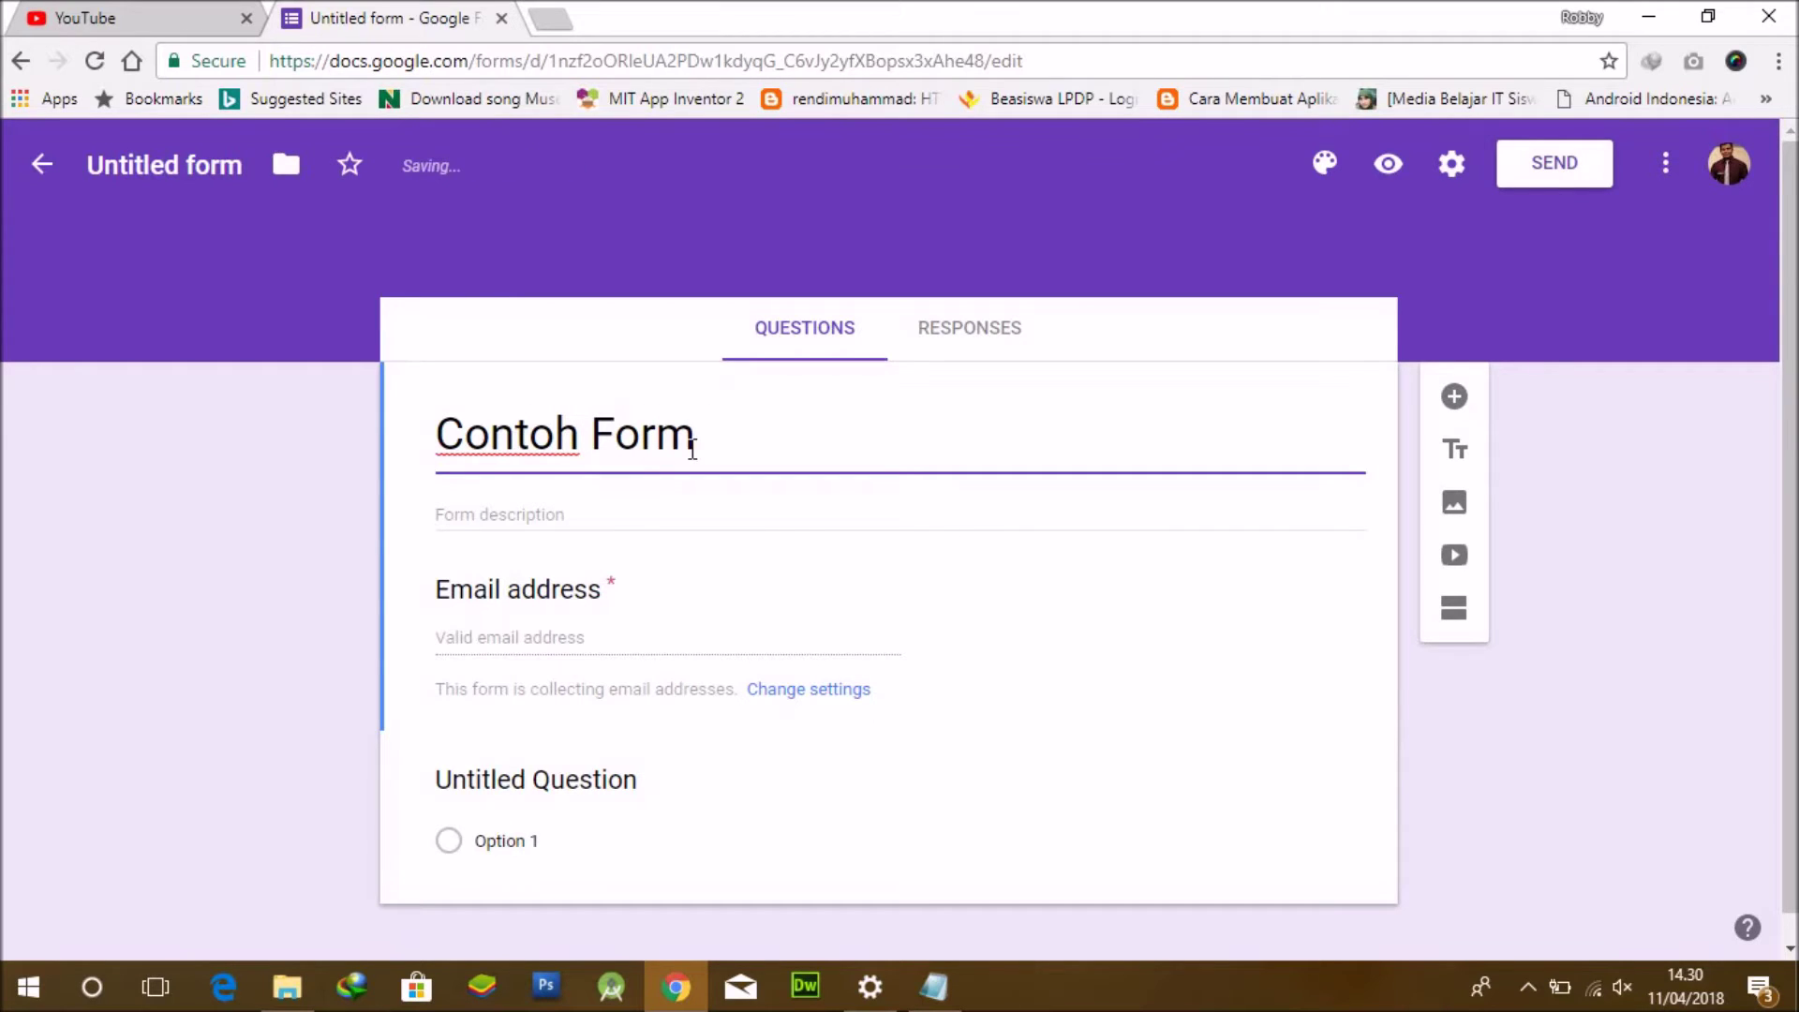
text( kuesioner)
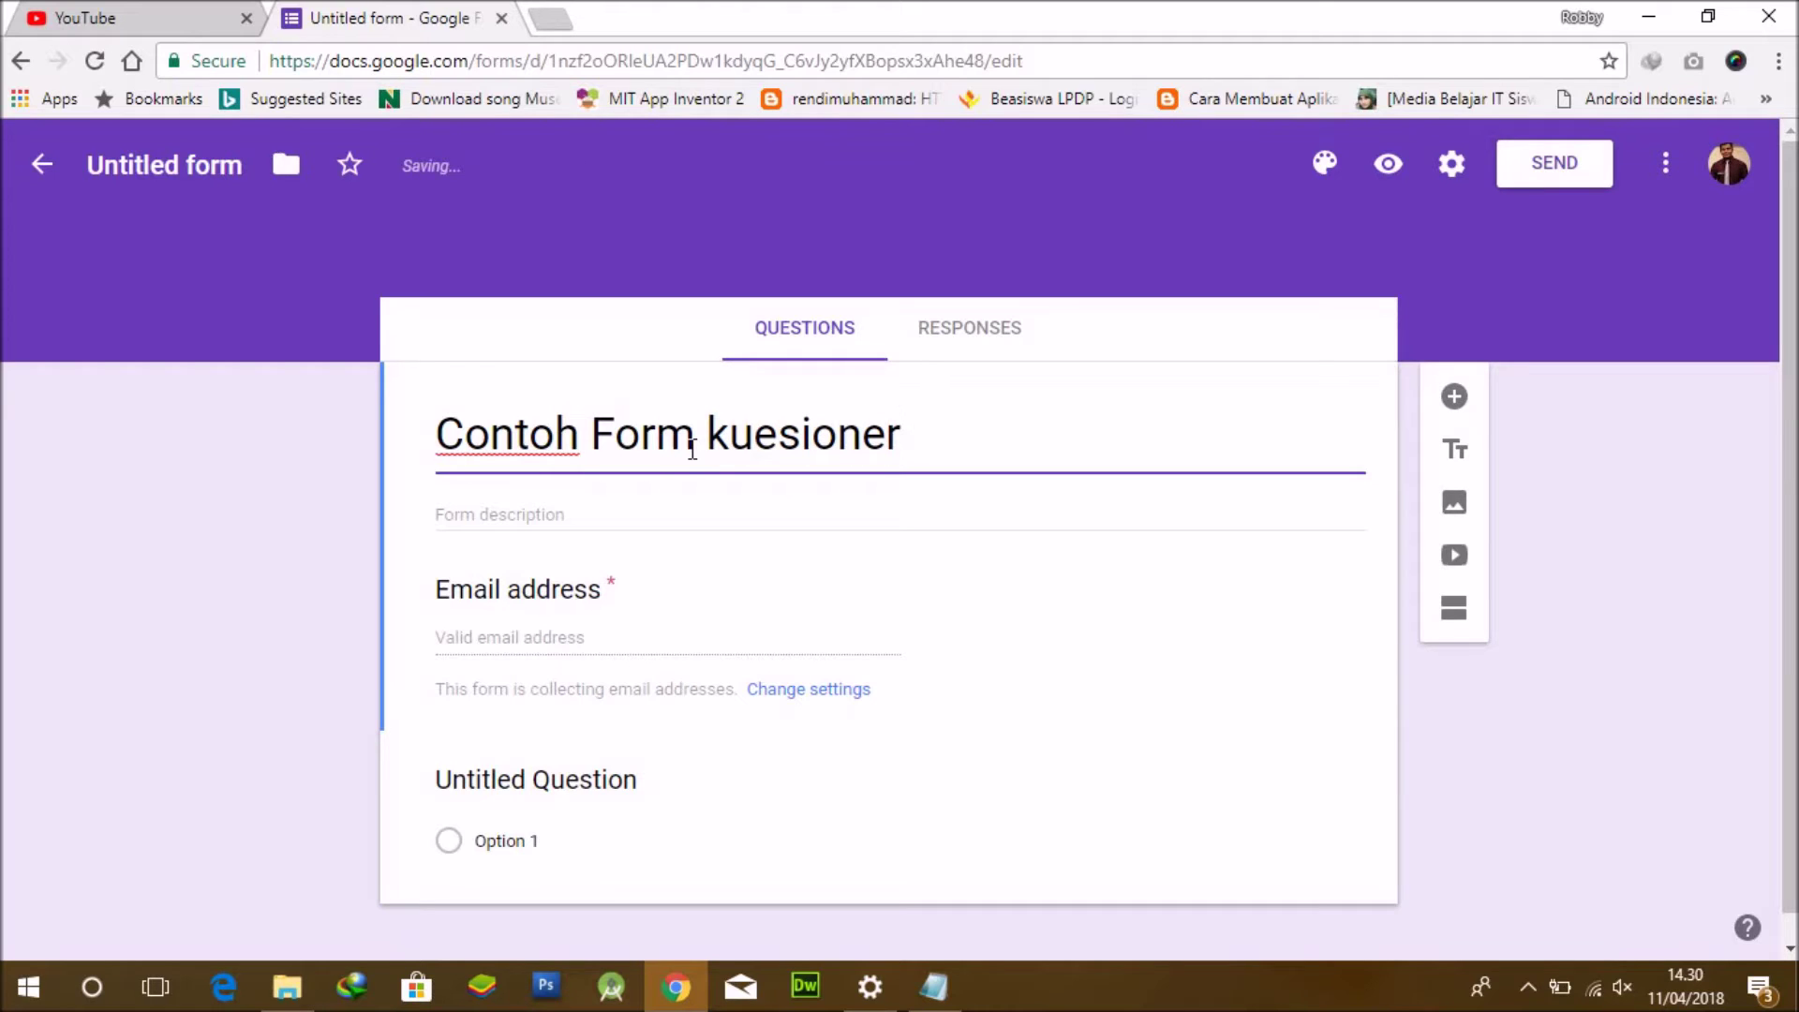
click(665, 510)
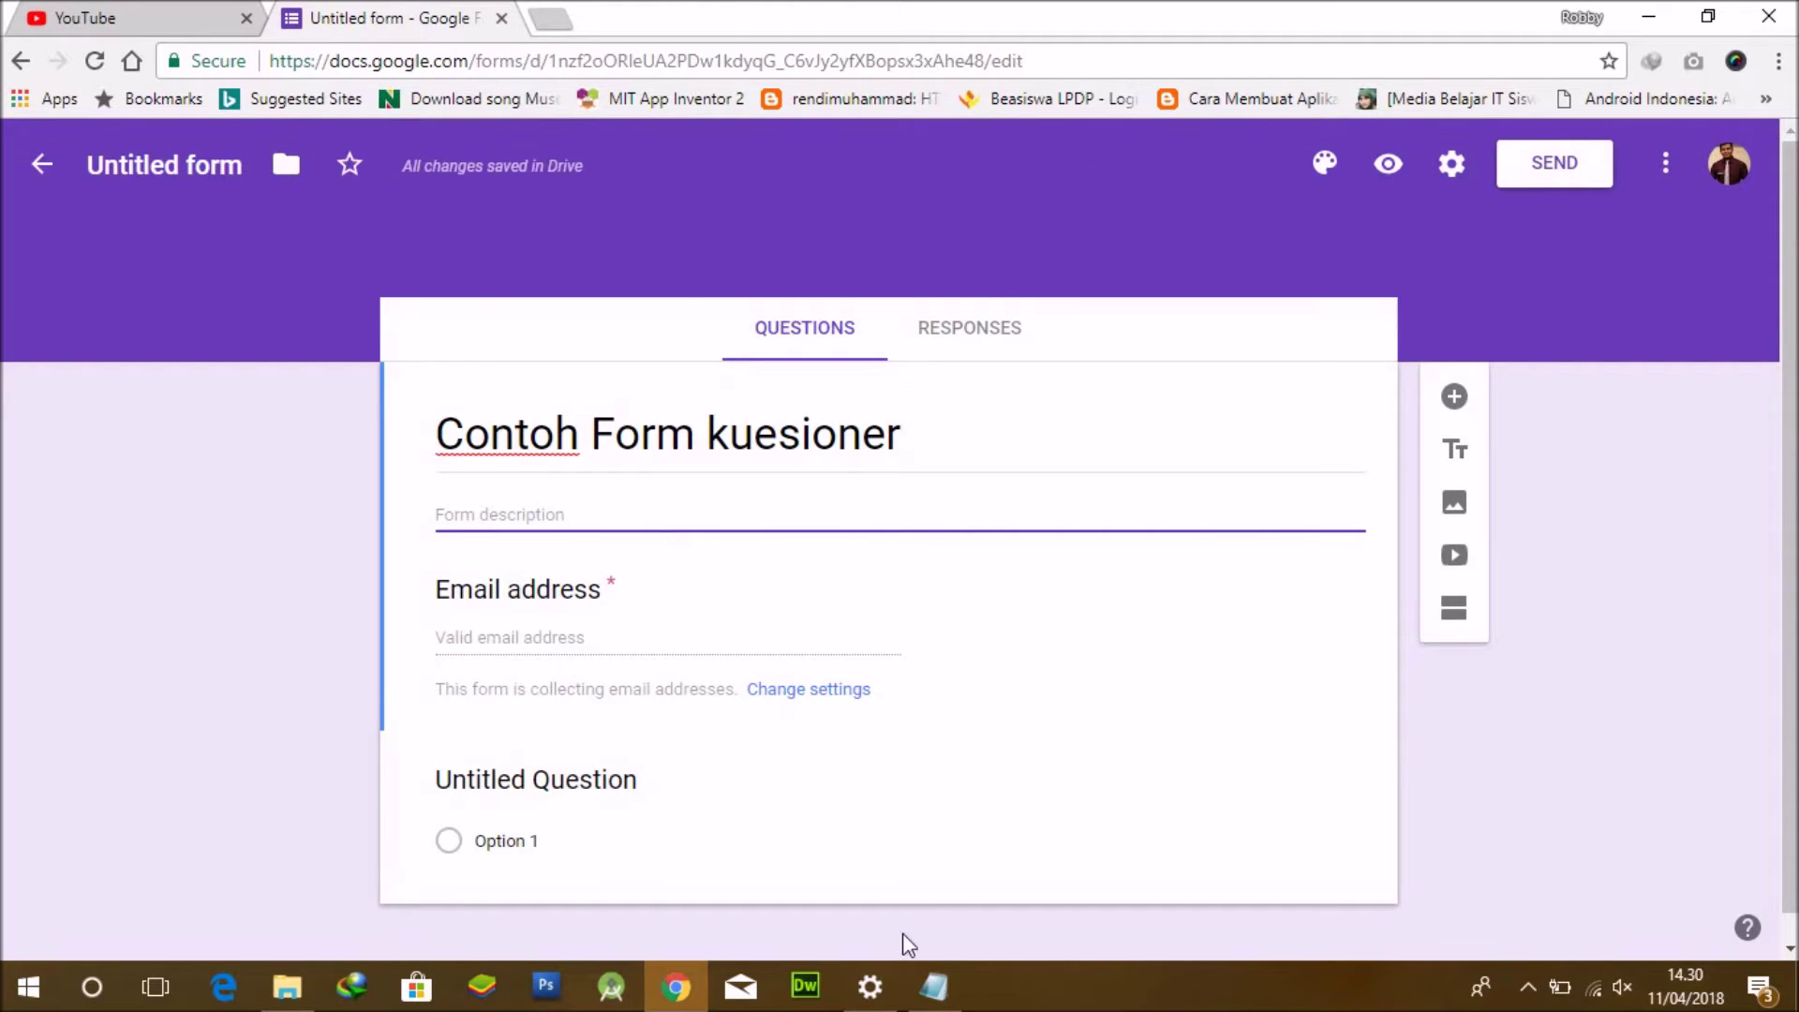
click(935, 986)
click(692, 506)
click(525, 515)
Replace the Notepad note with "pada kolom form description anda isikan deskripsi dari form anda".
click(934, 985)
drag(1434, 225, 750, 168)
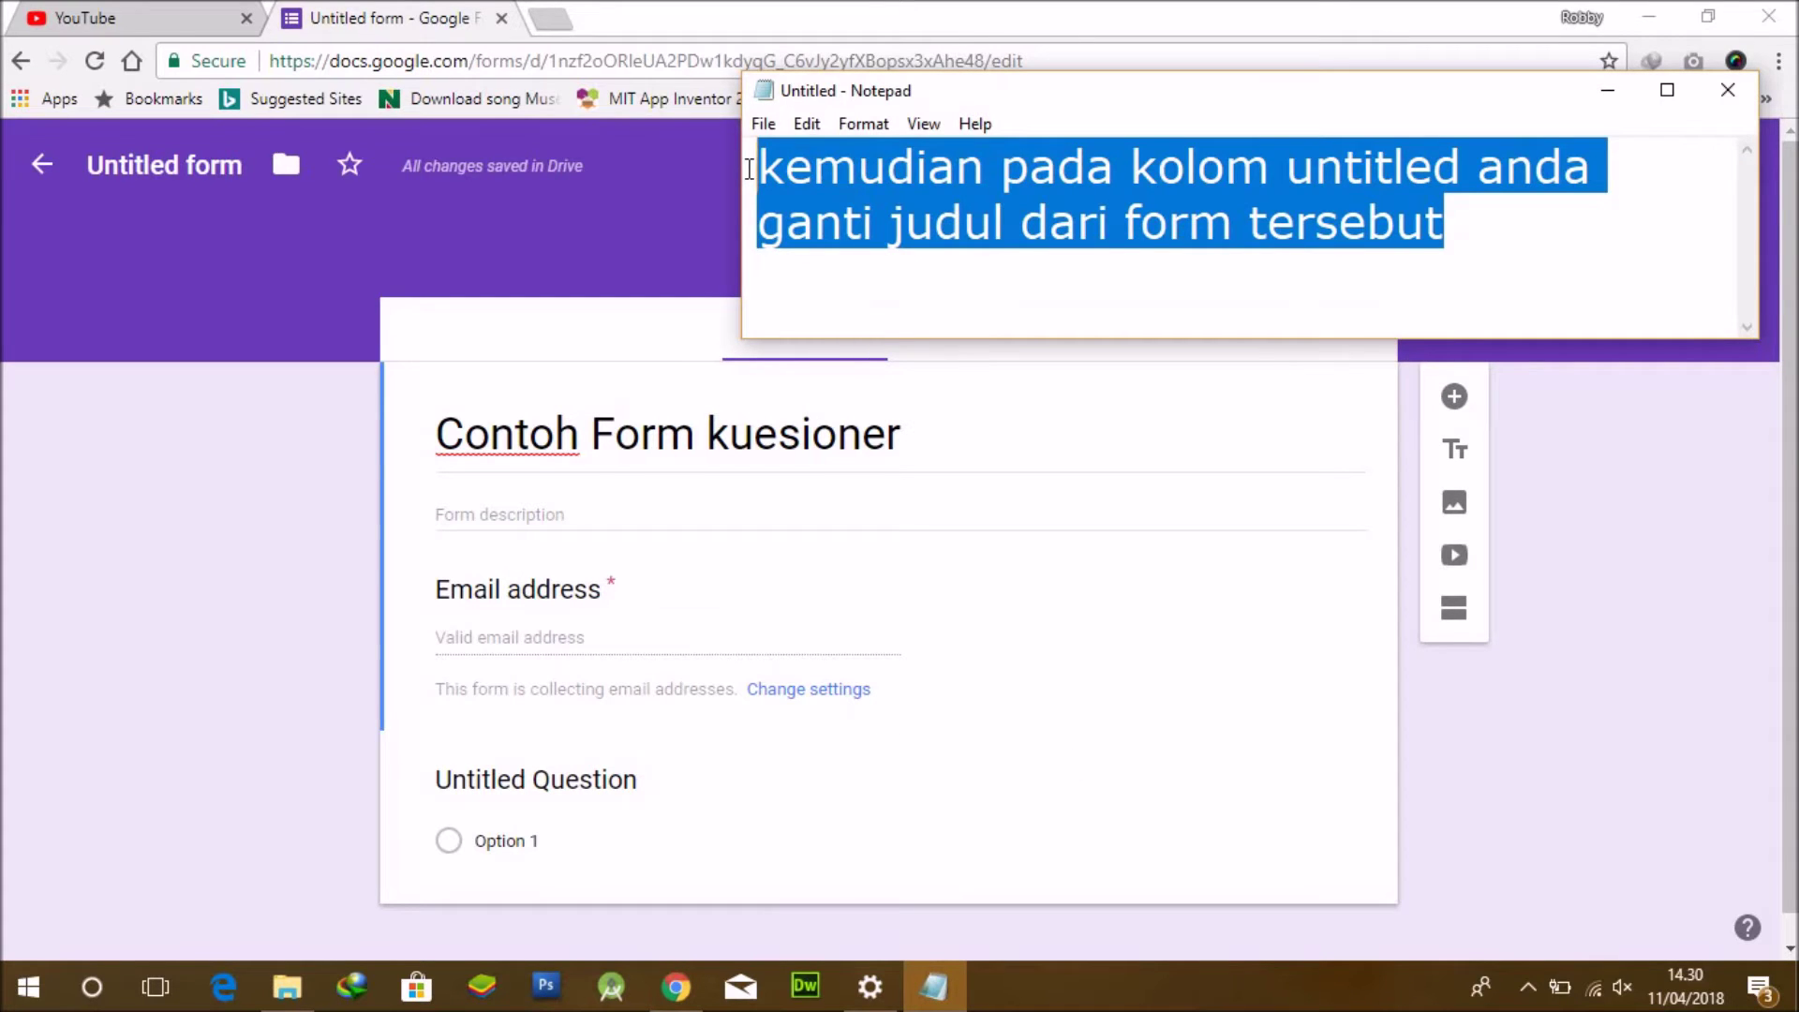
text(paad)
key(BackSpace)
key(BackSpace)
text(da)
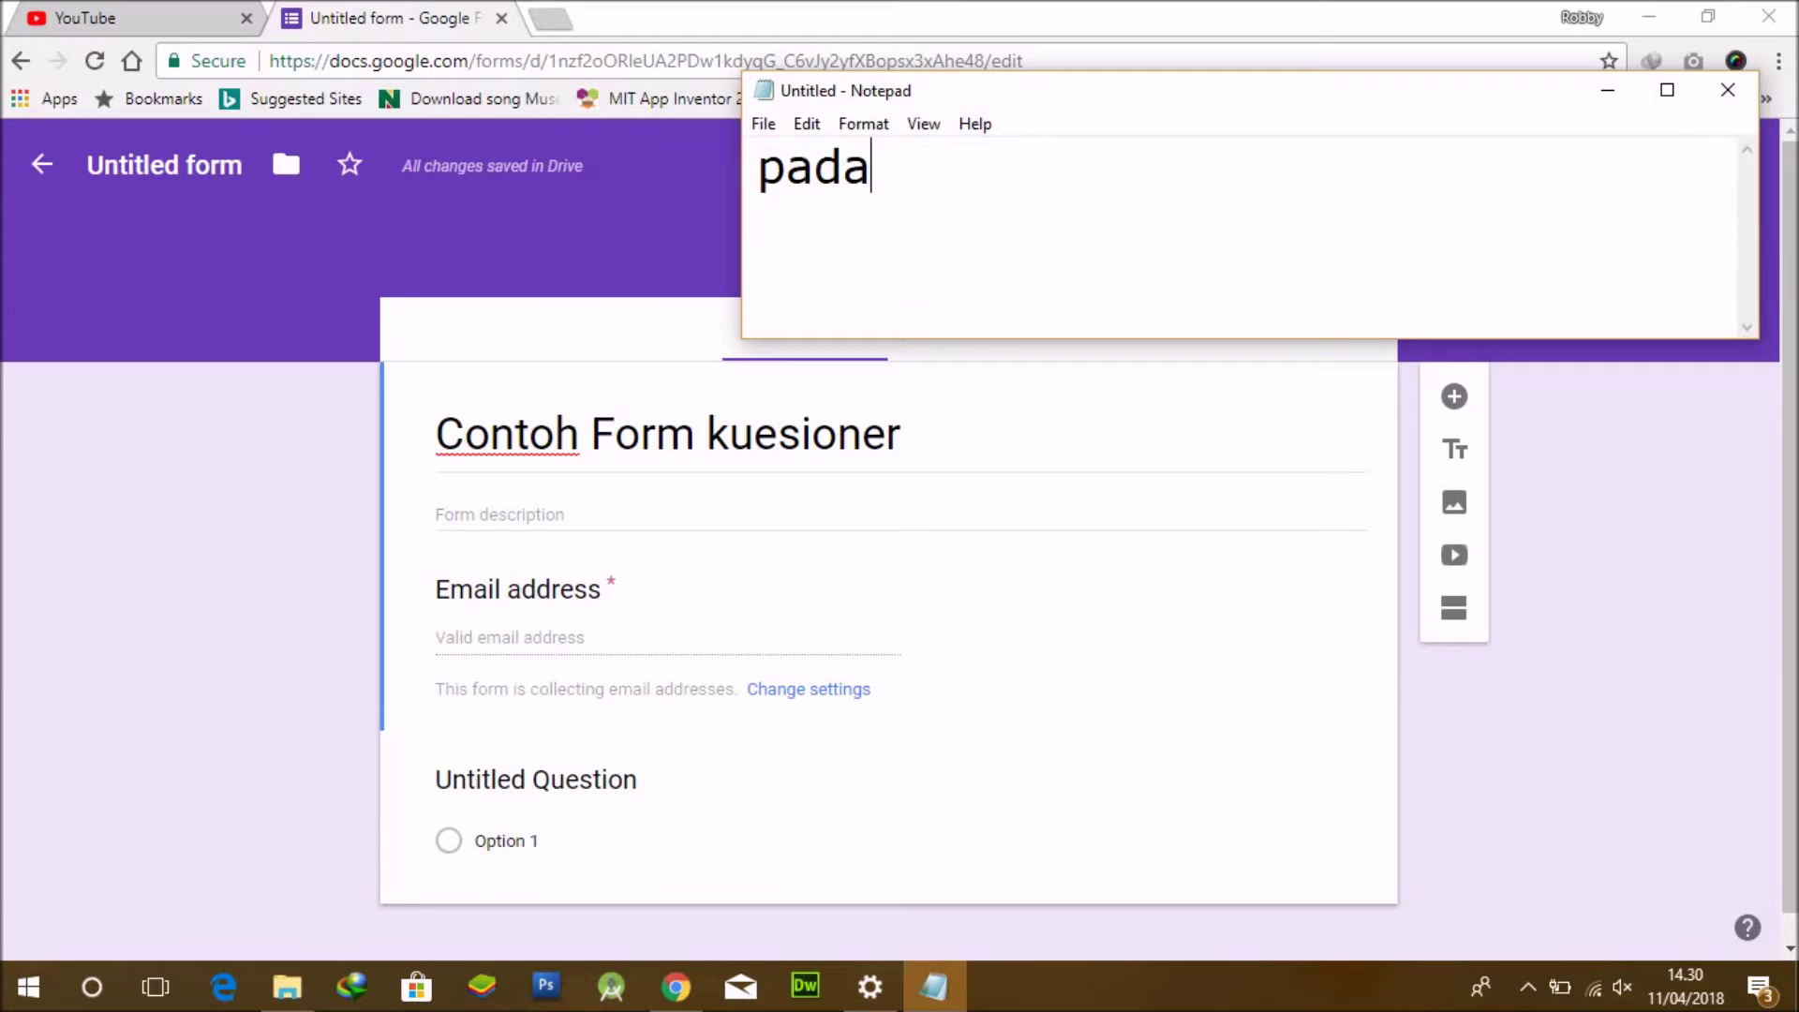
text( kolom )
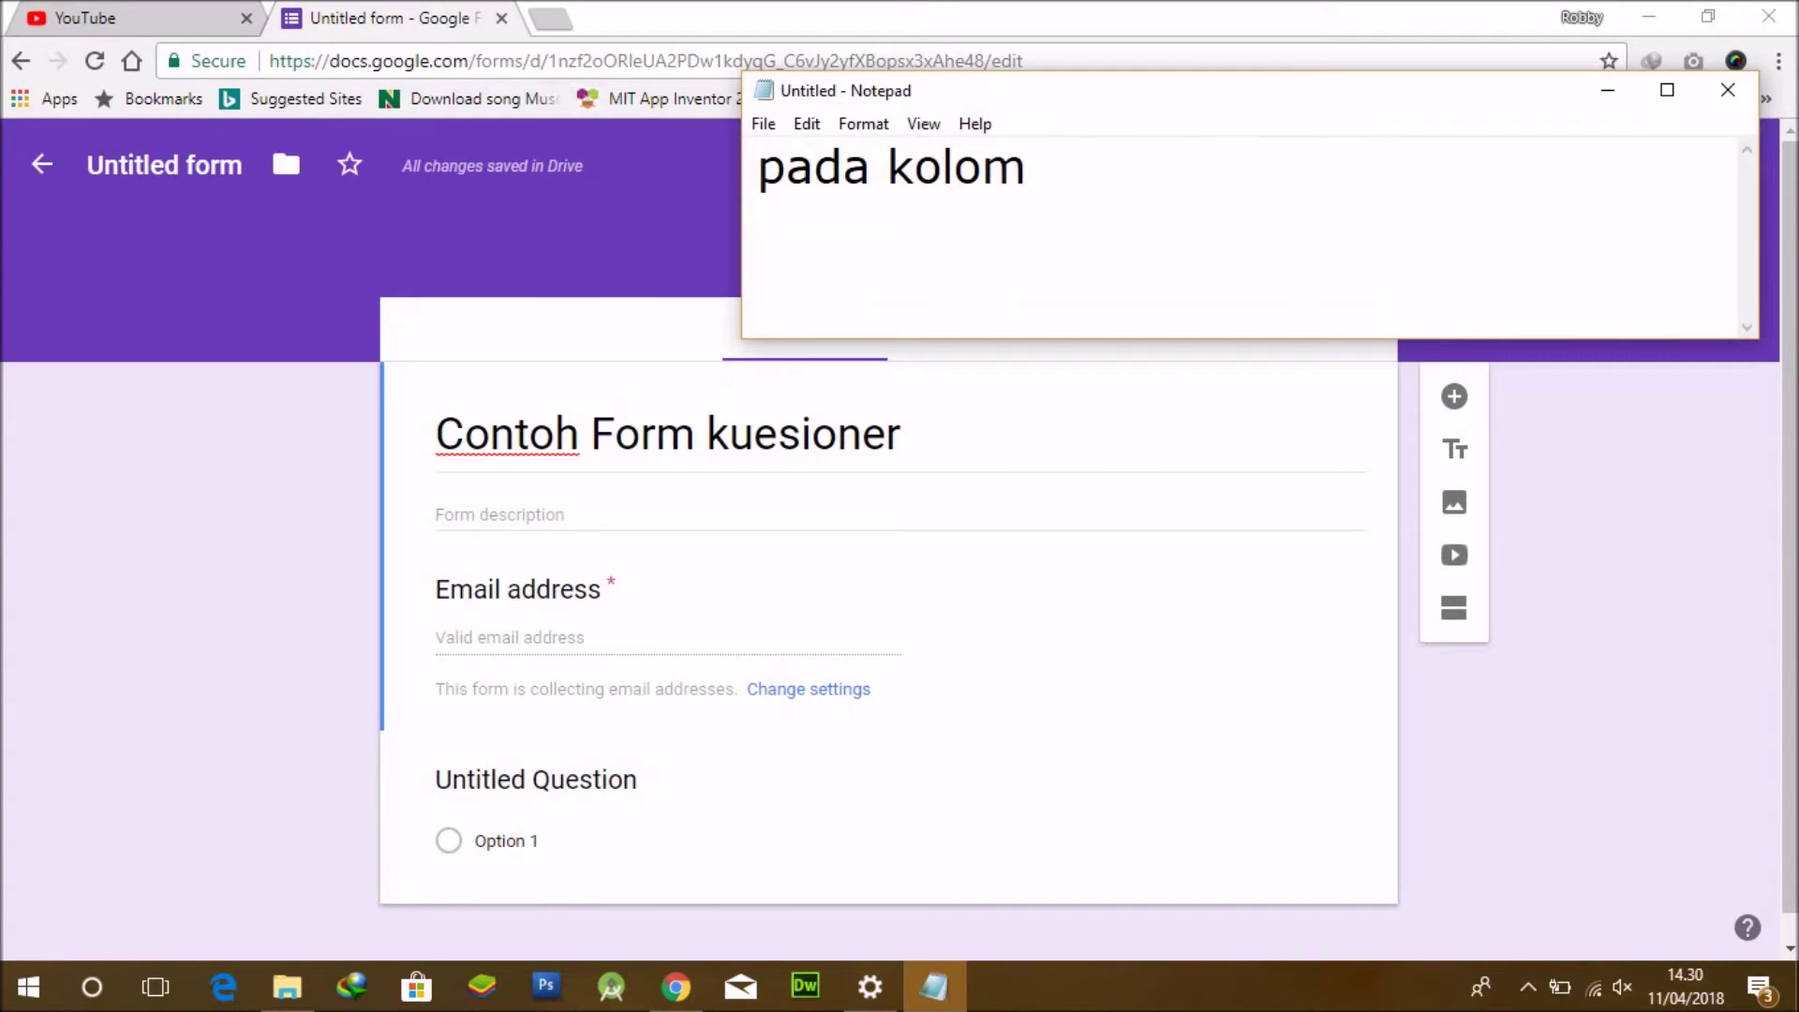
text(form)
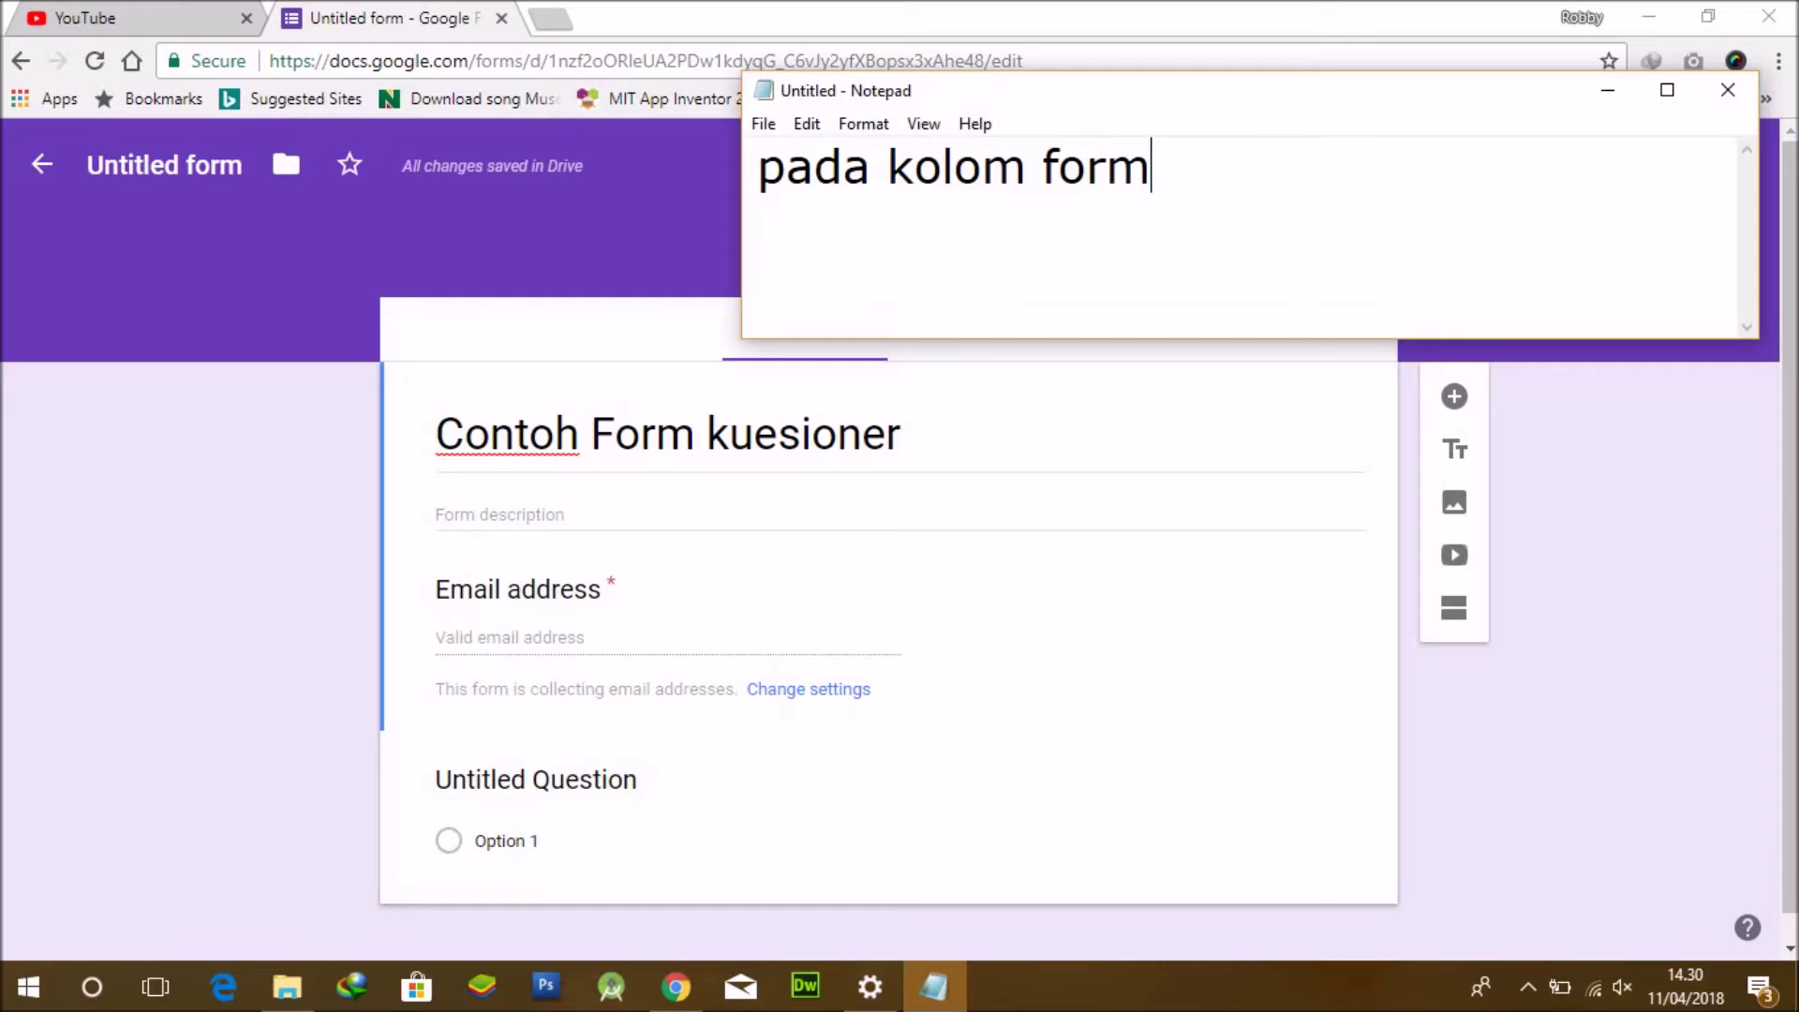
text( descripy)
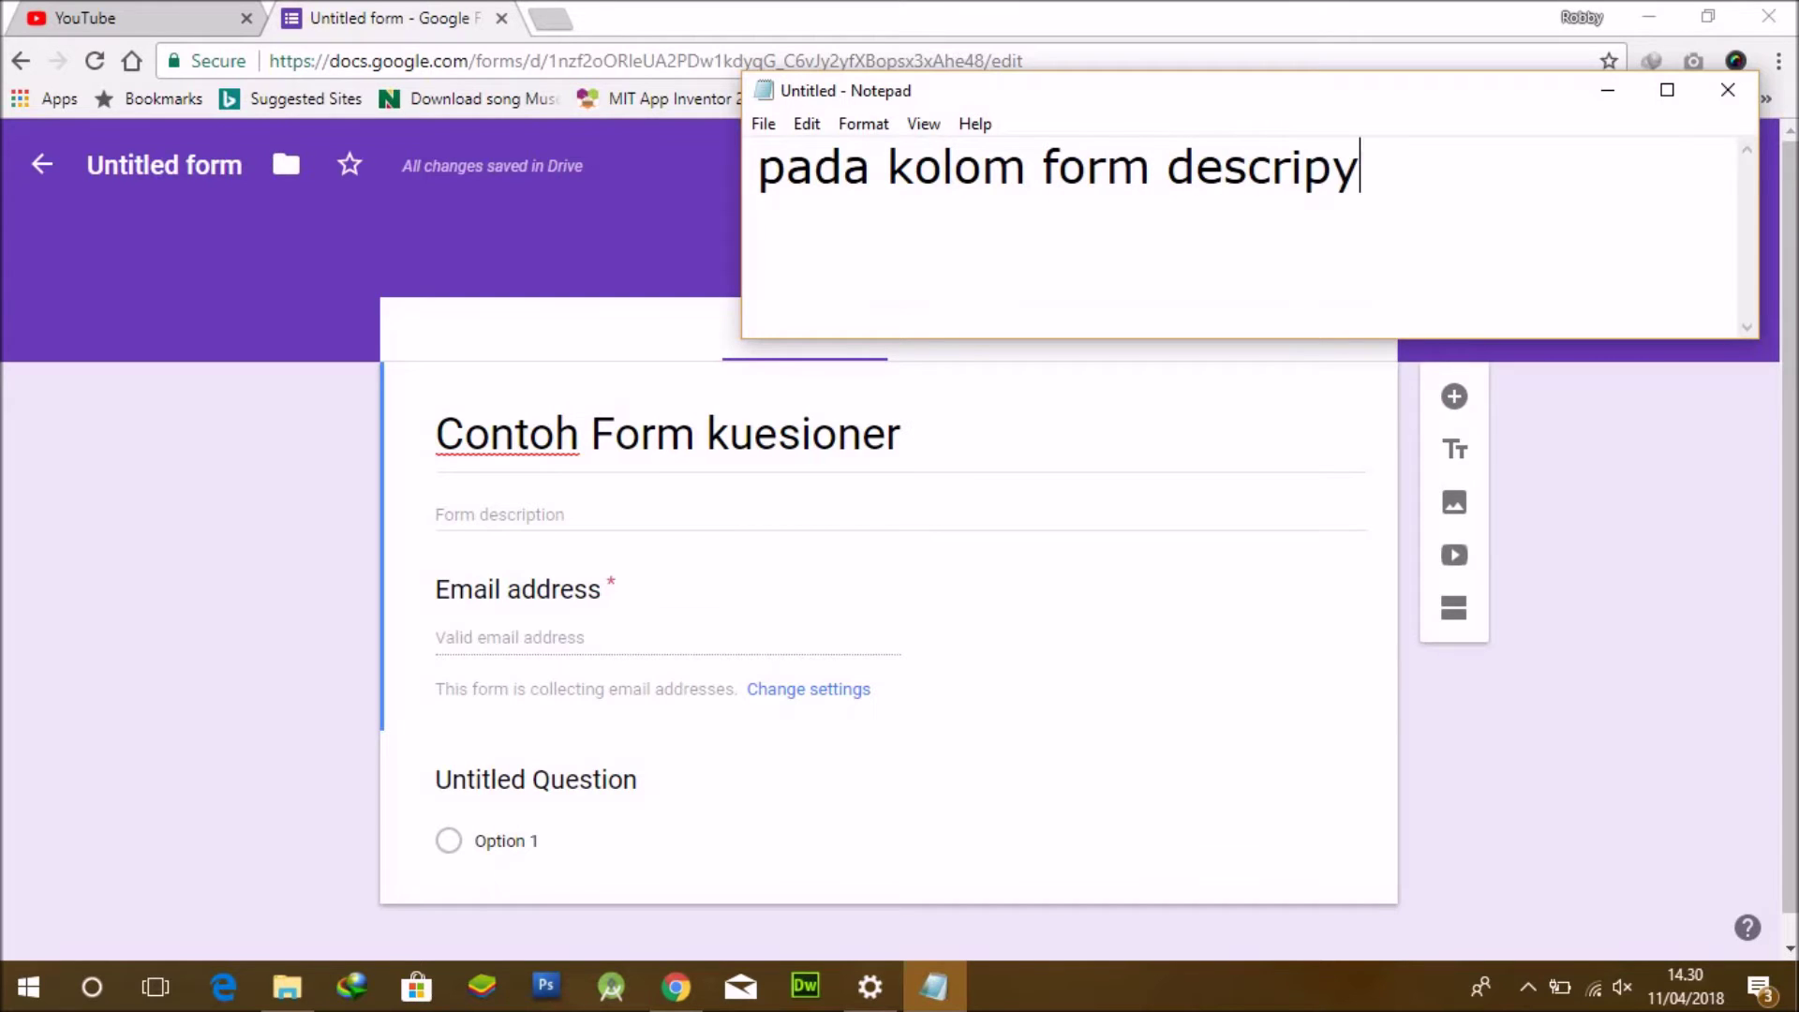
text(top)
key(BackSpace)
key(BackSpace)
text(ion anda isikan deskripsi dari forma n)
key(BackSpace)
key(BackSpace)
text(anda)
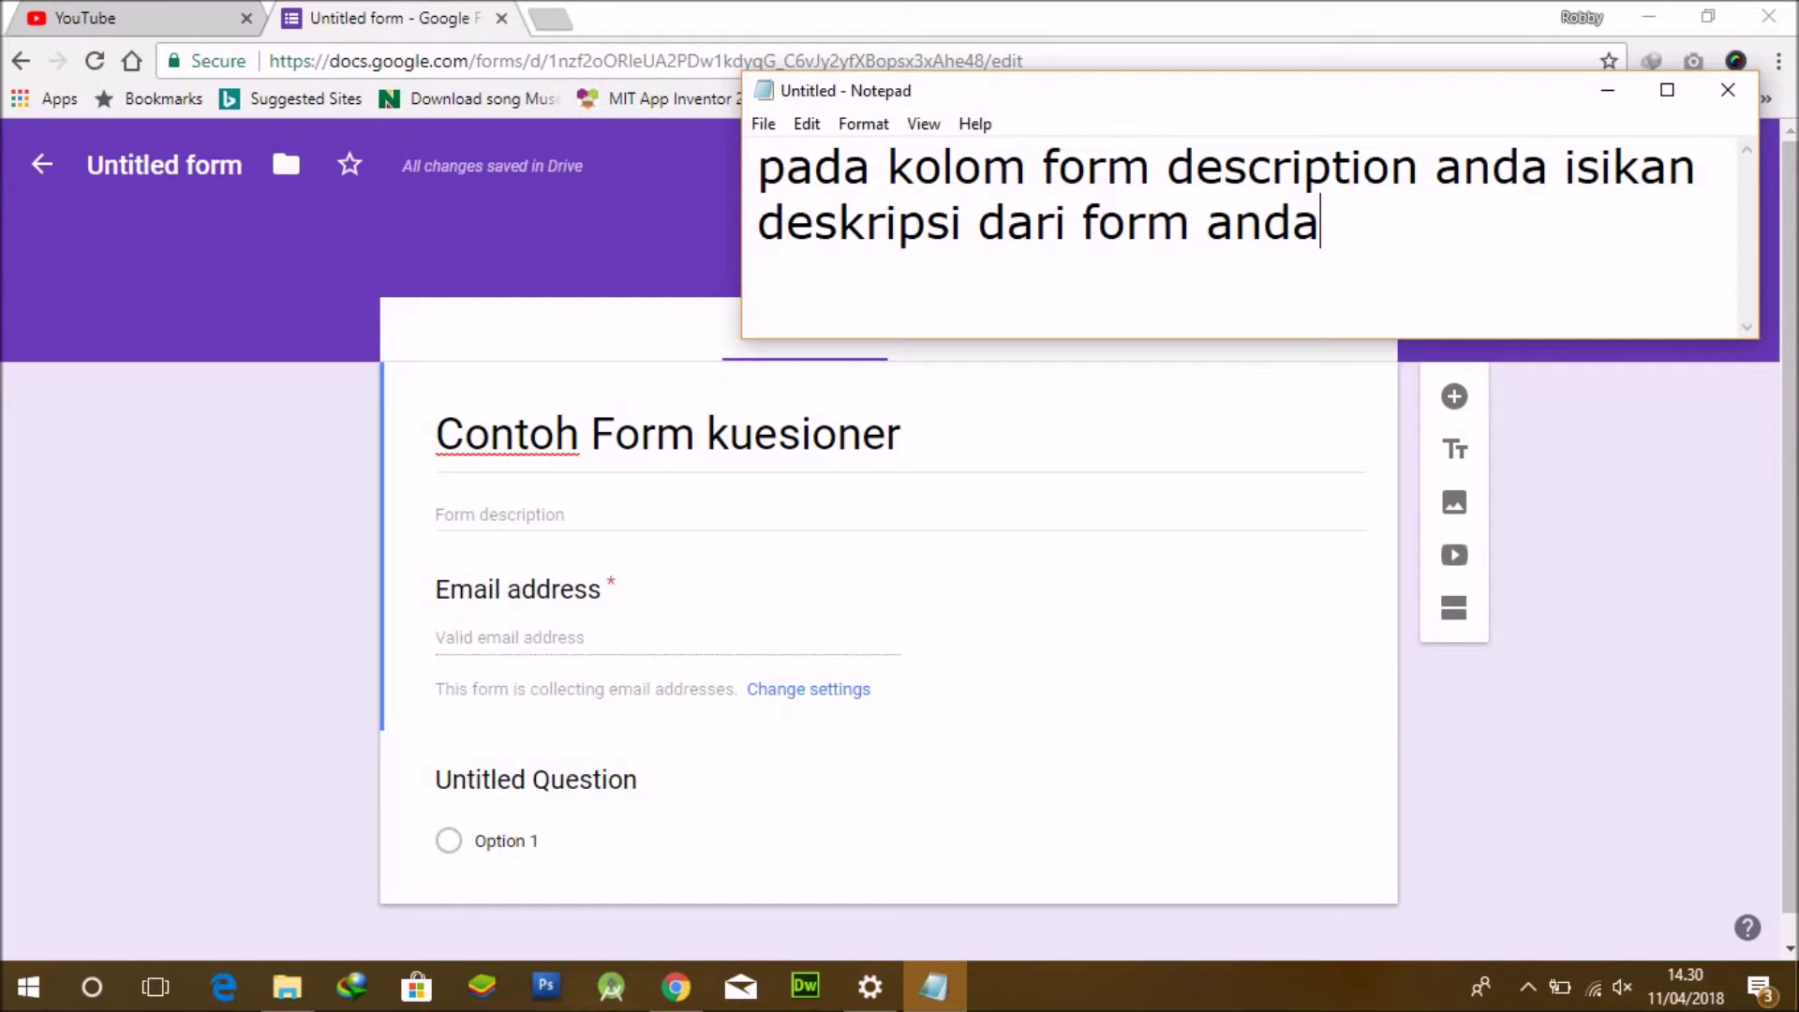
Enter "Ini adalah contoh form untuk kuesioner yanh anda ingin buat" as the form description in Chrome.
click(651, 518)
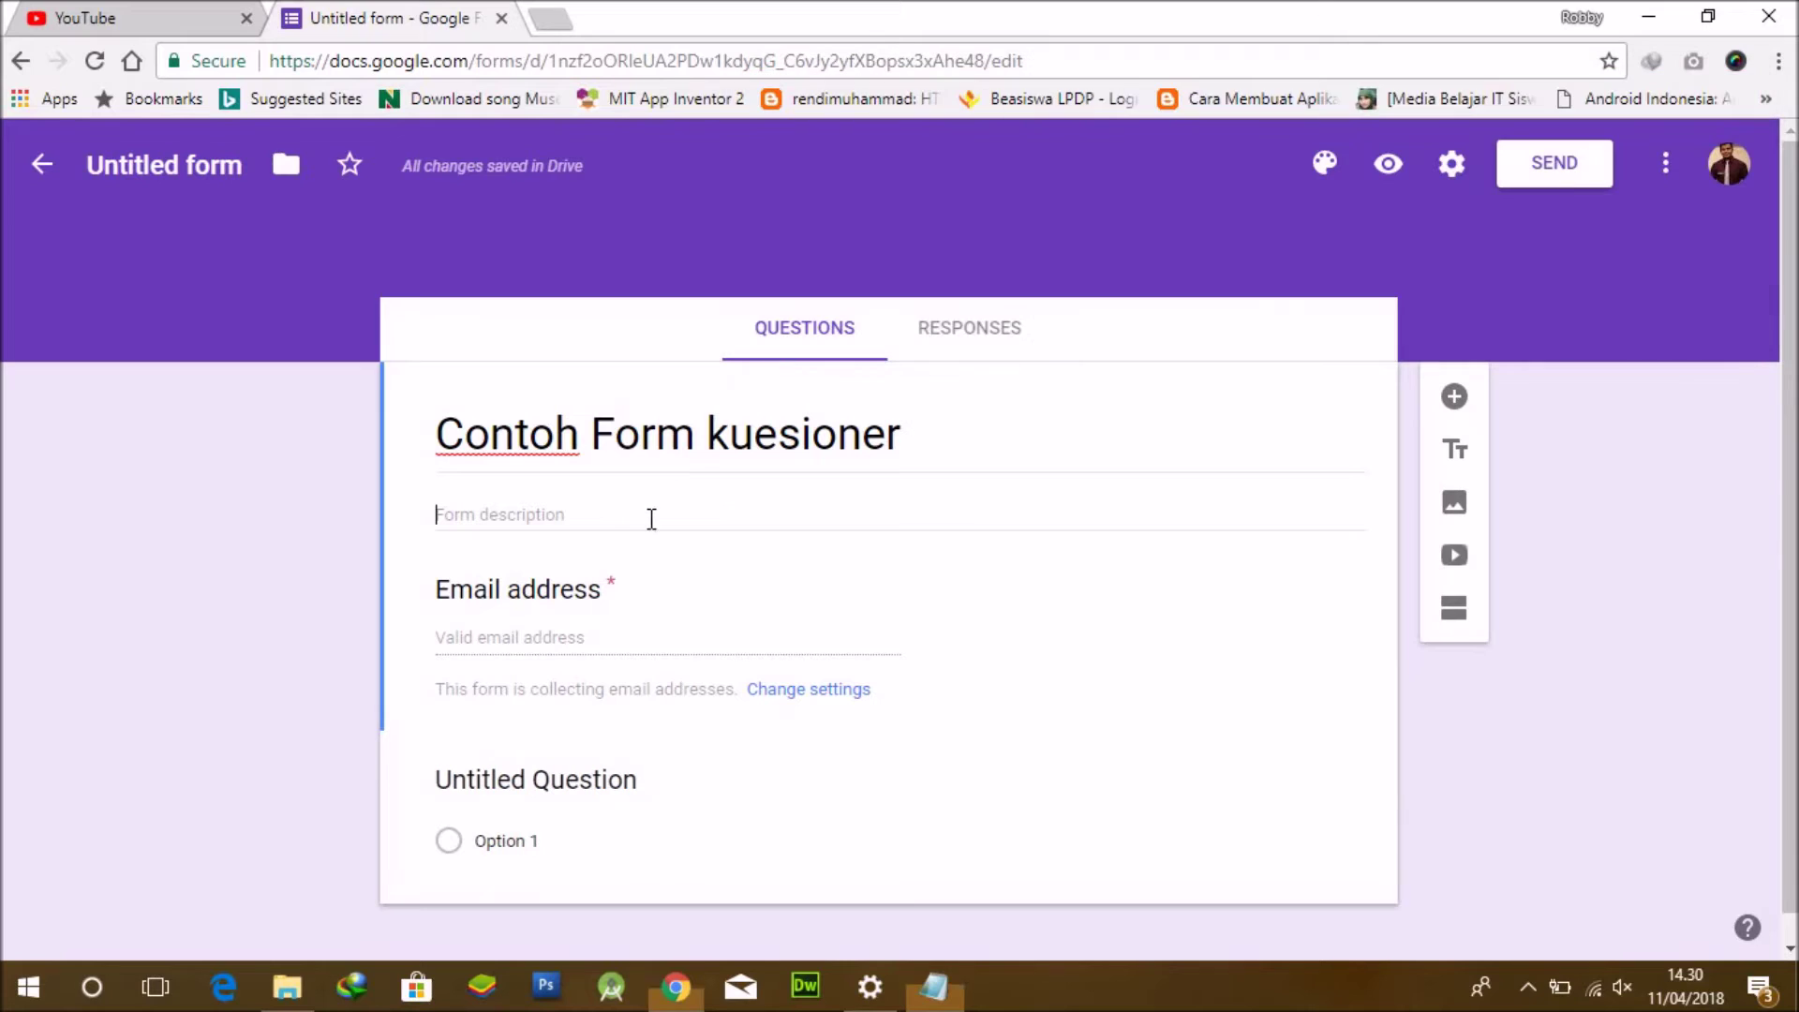
text(Ini adalah contoh form untuk)
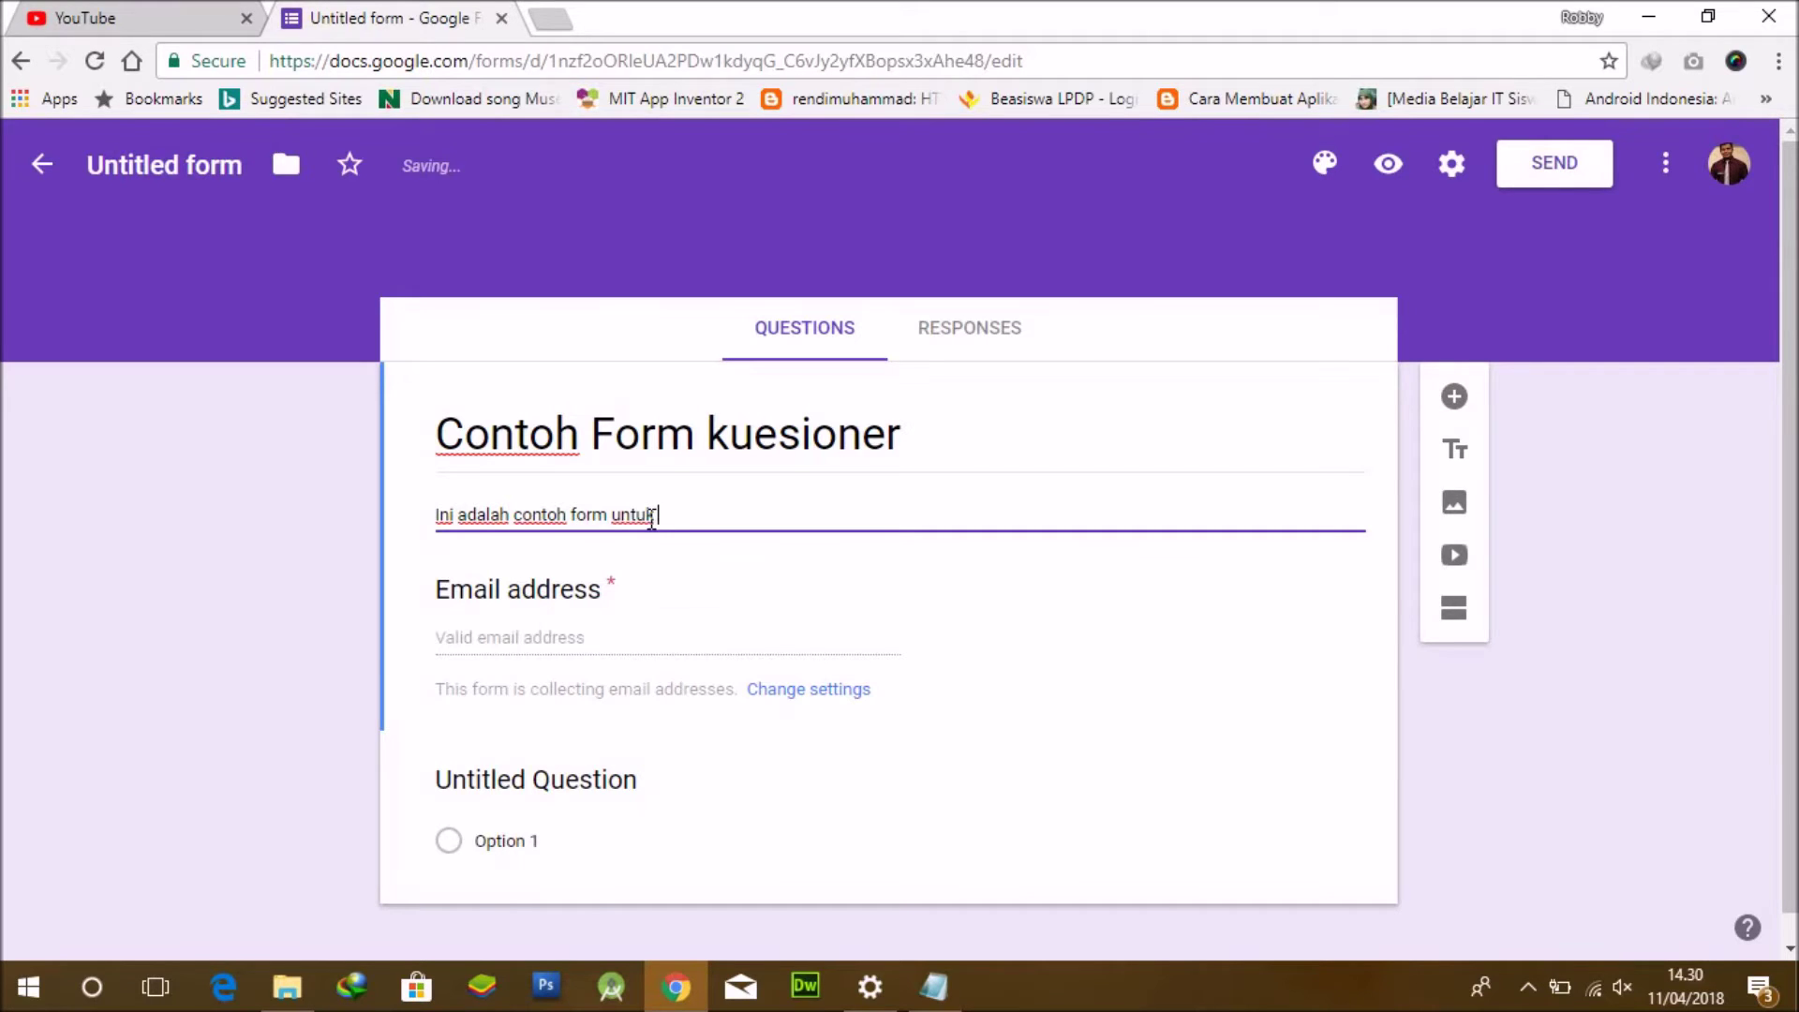
text(yanh anda ingin buat)
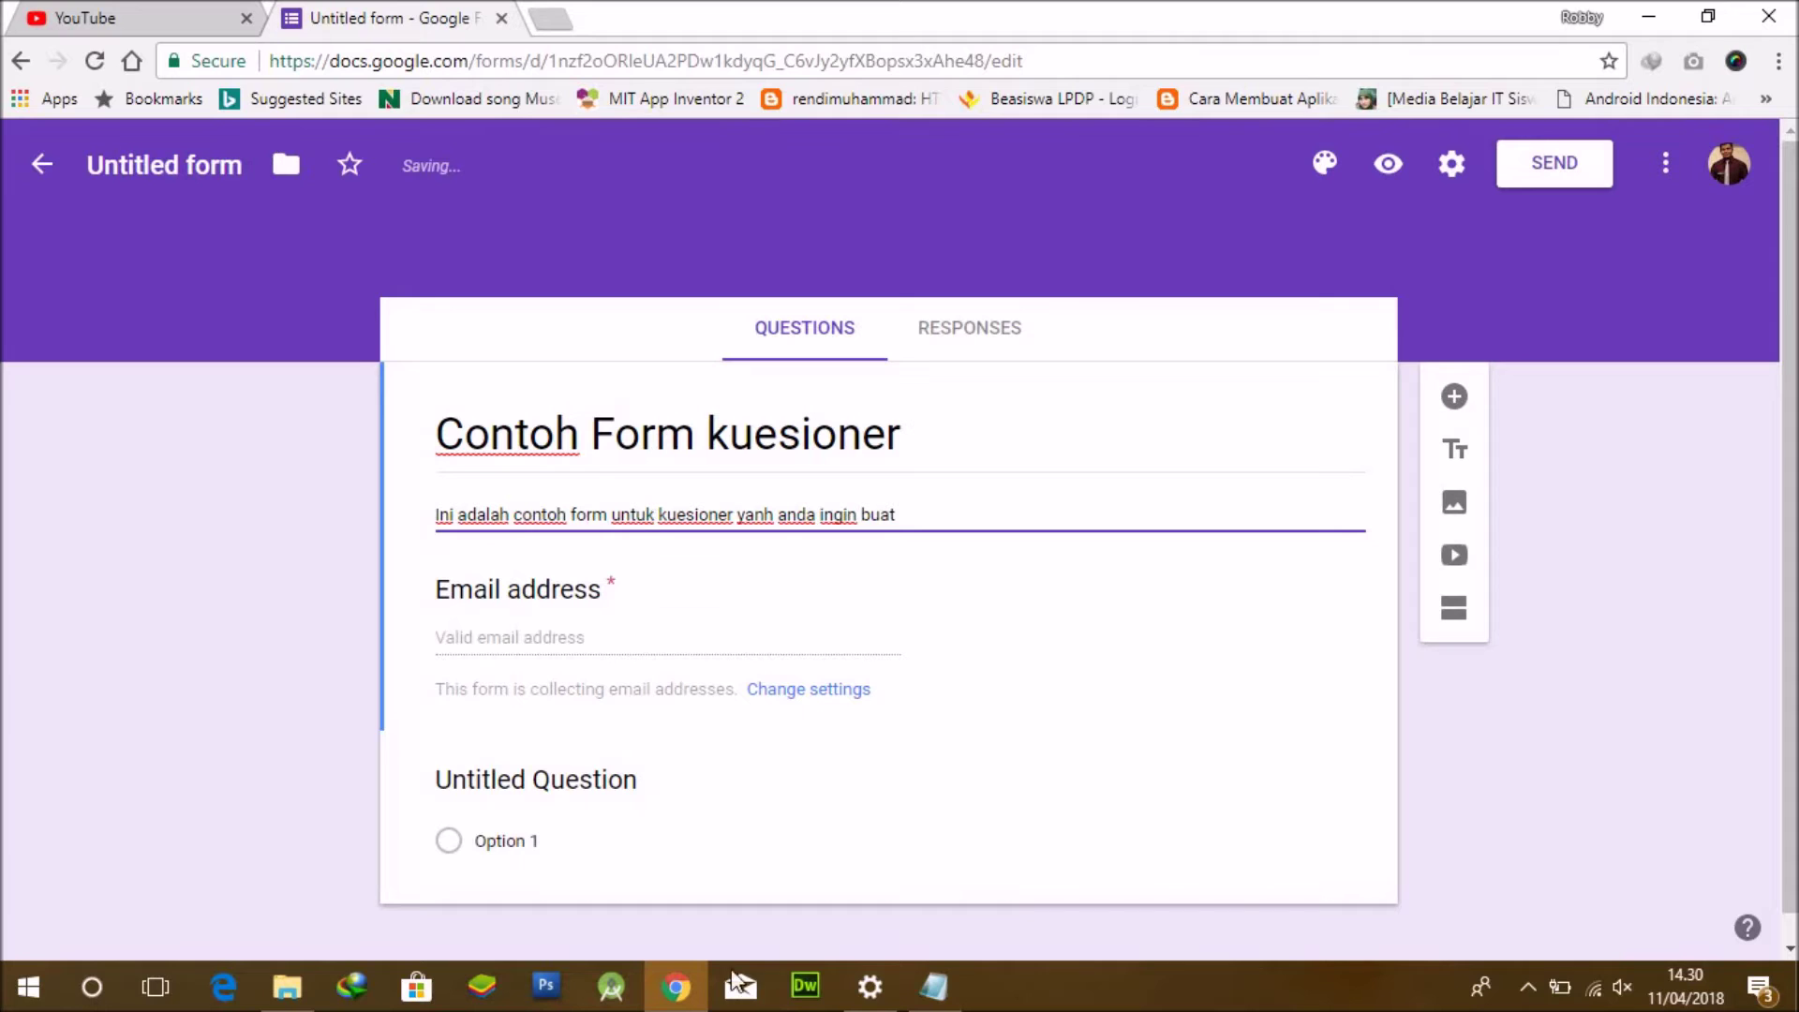
click(933, 986)
click(628, 638)
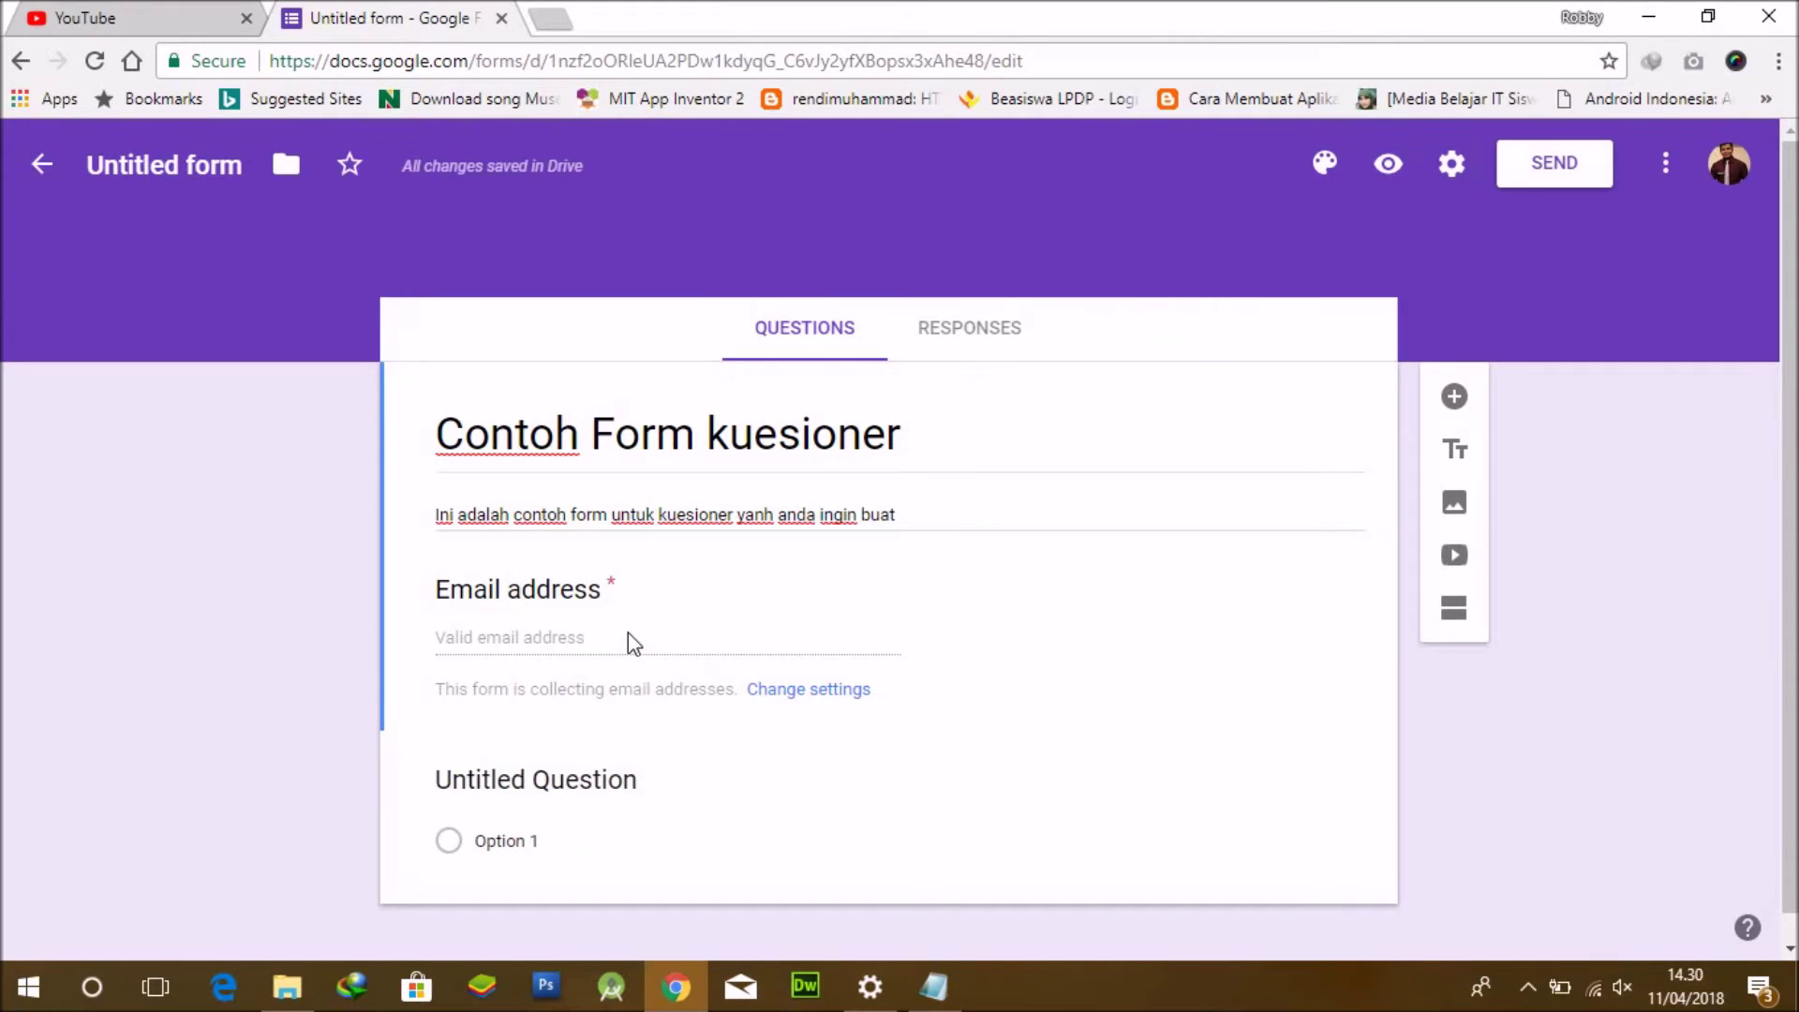
Replace the Notepad note with "selanjutnya pada kolom untitled question anda ganti dengan pertanyaan anda yang anda ingin buat".
scroll(591, 643, down, 1)
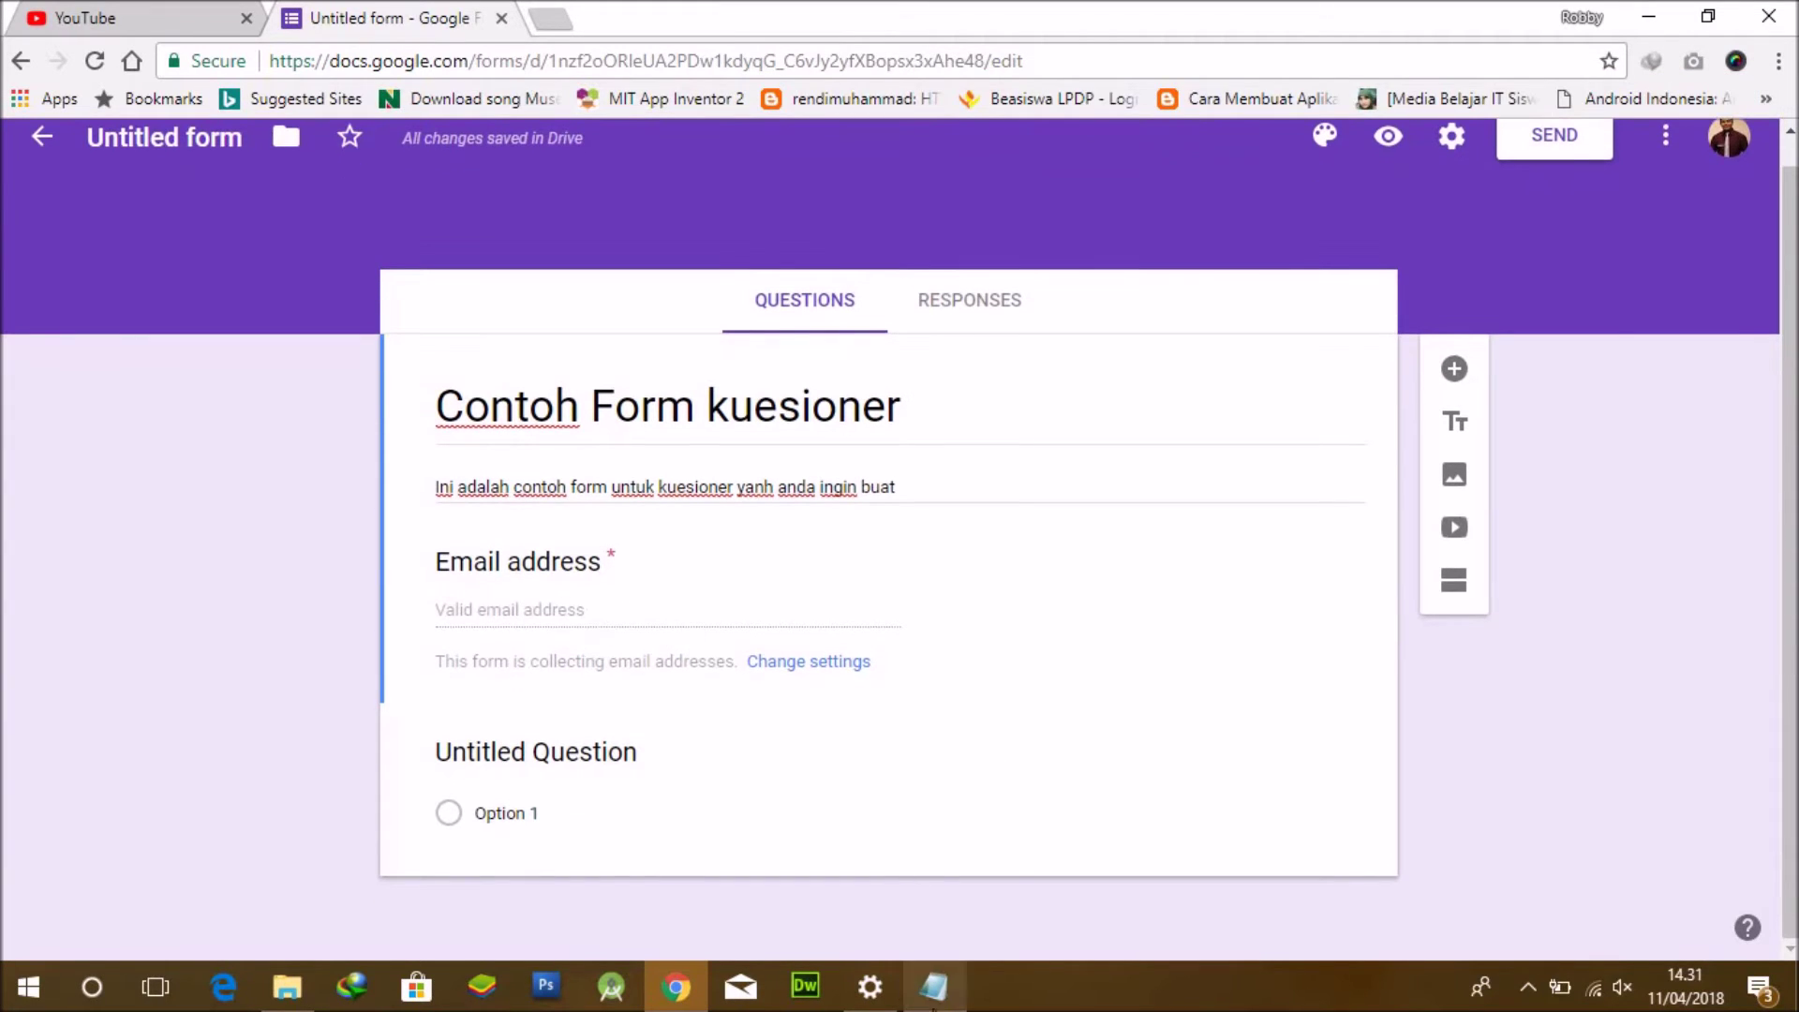
click(933, 993)
key(ctrl+a)
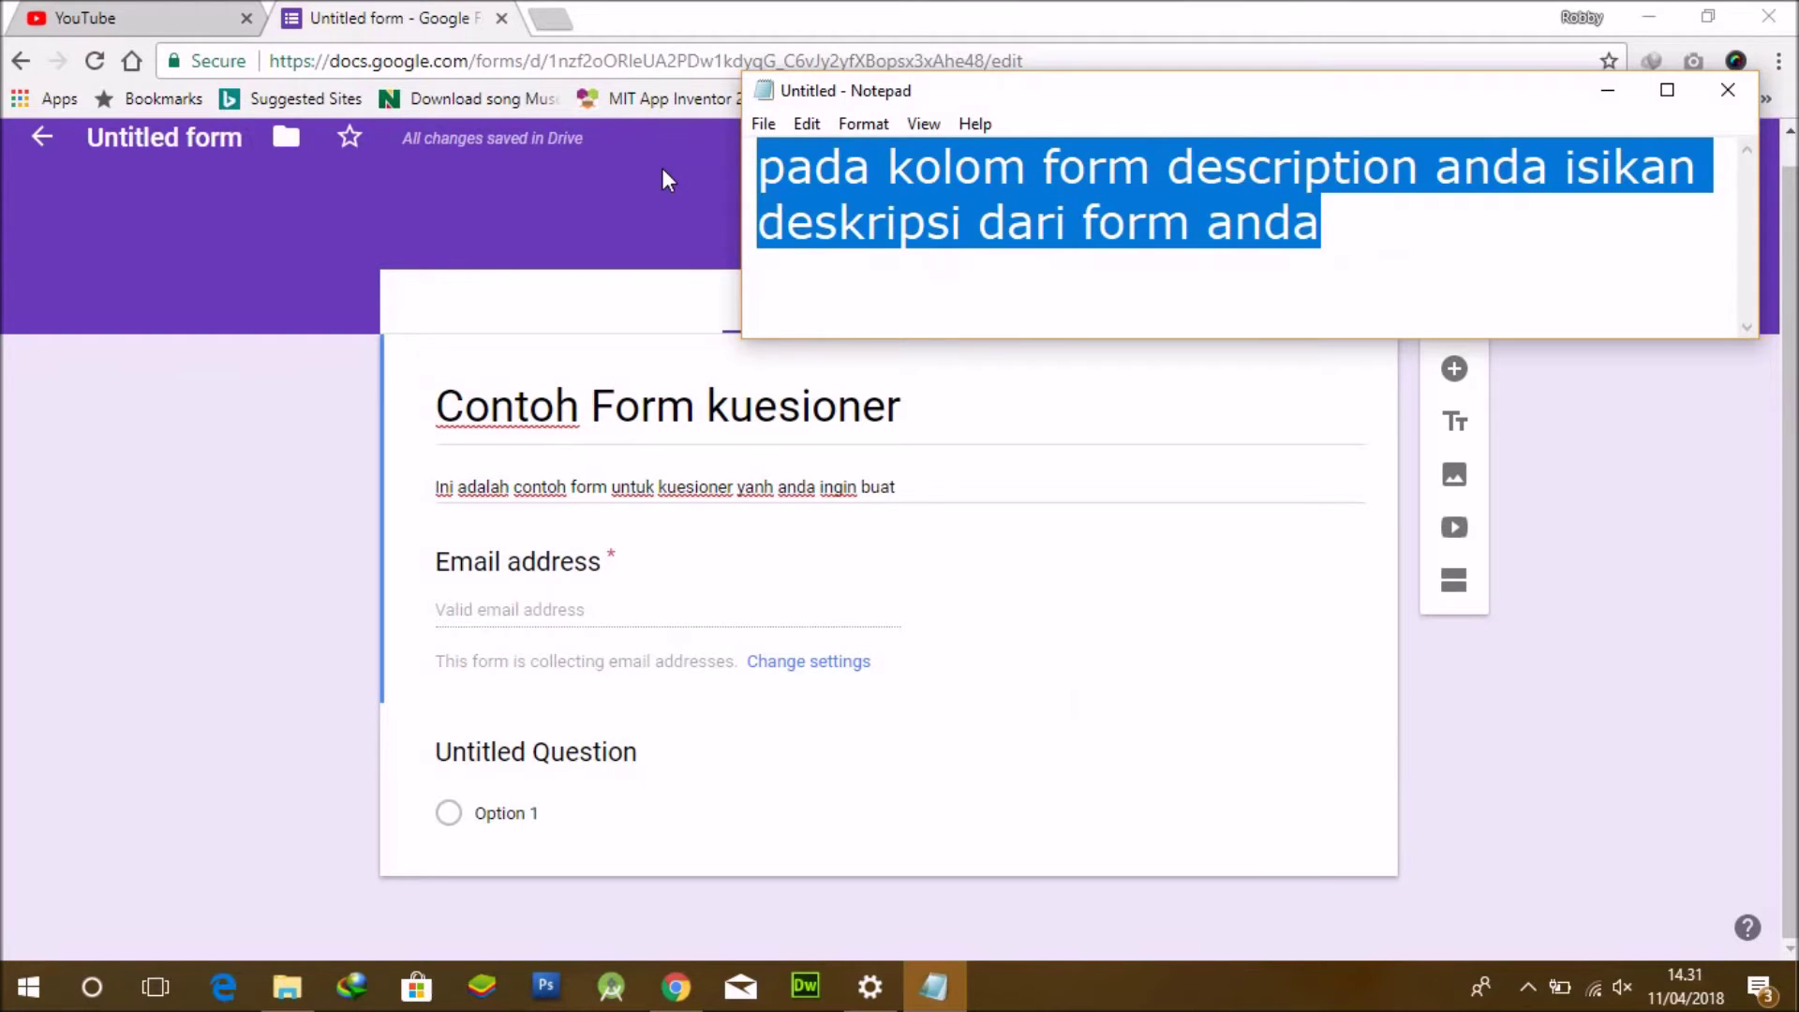
key(BackSpace)
text(selanju)
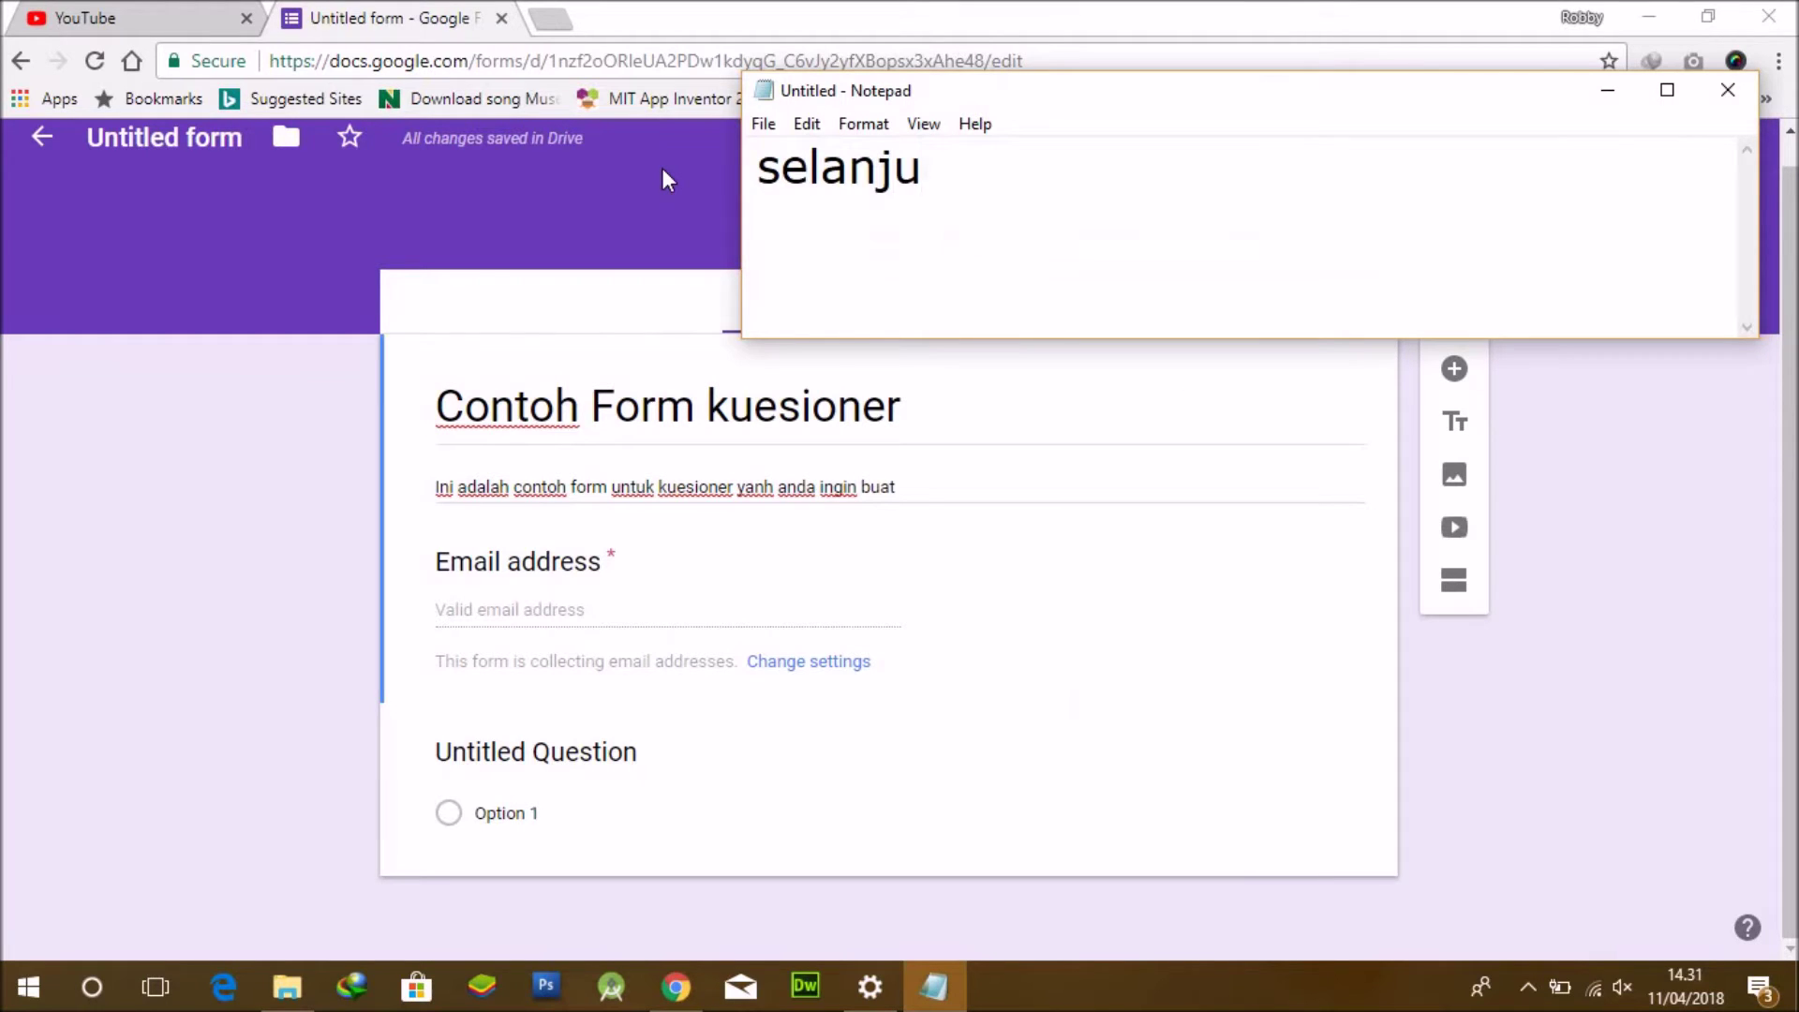
text(tnya pa)
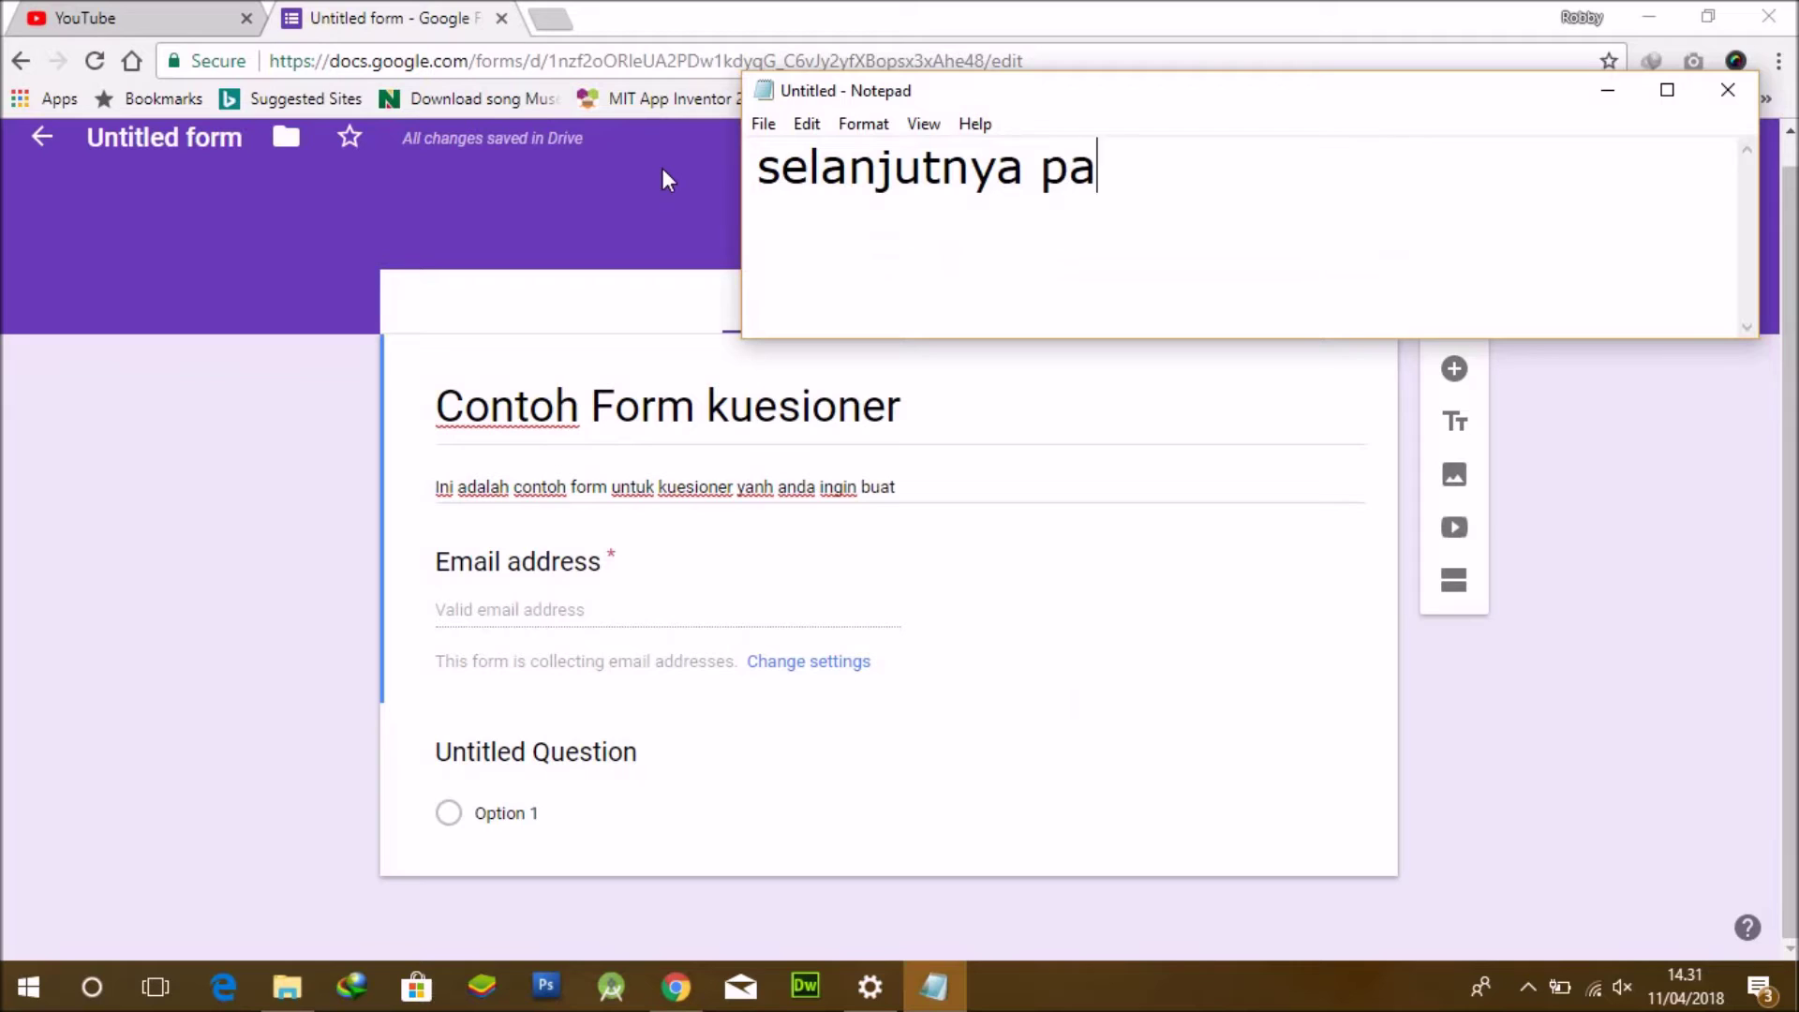
text(da kolom )
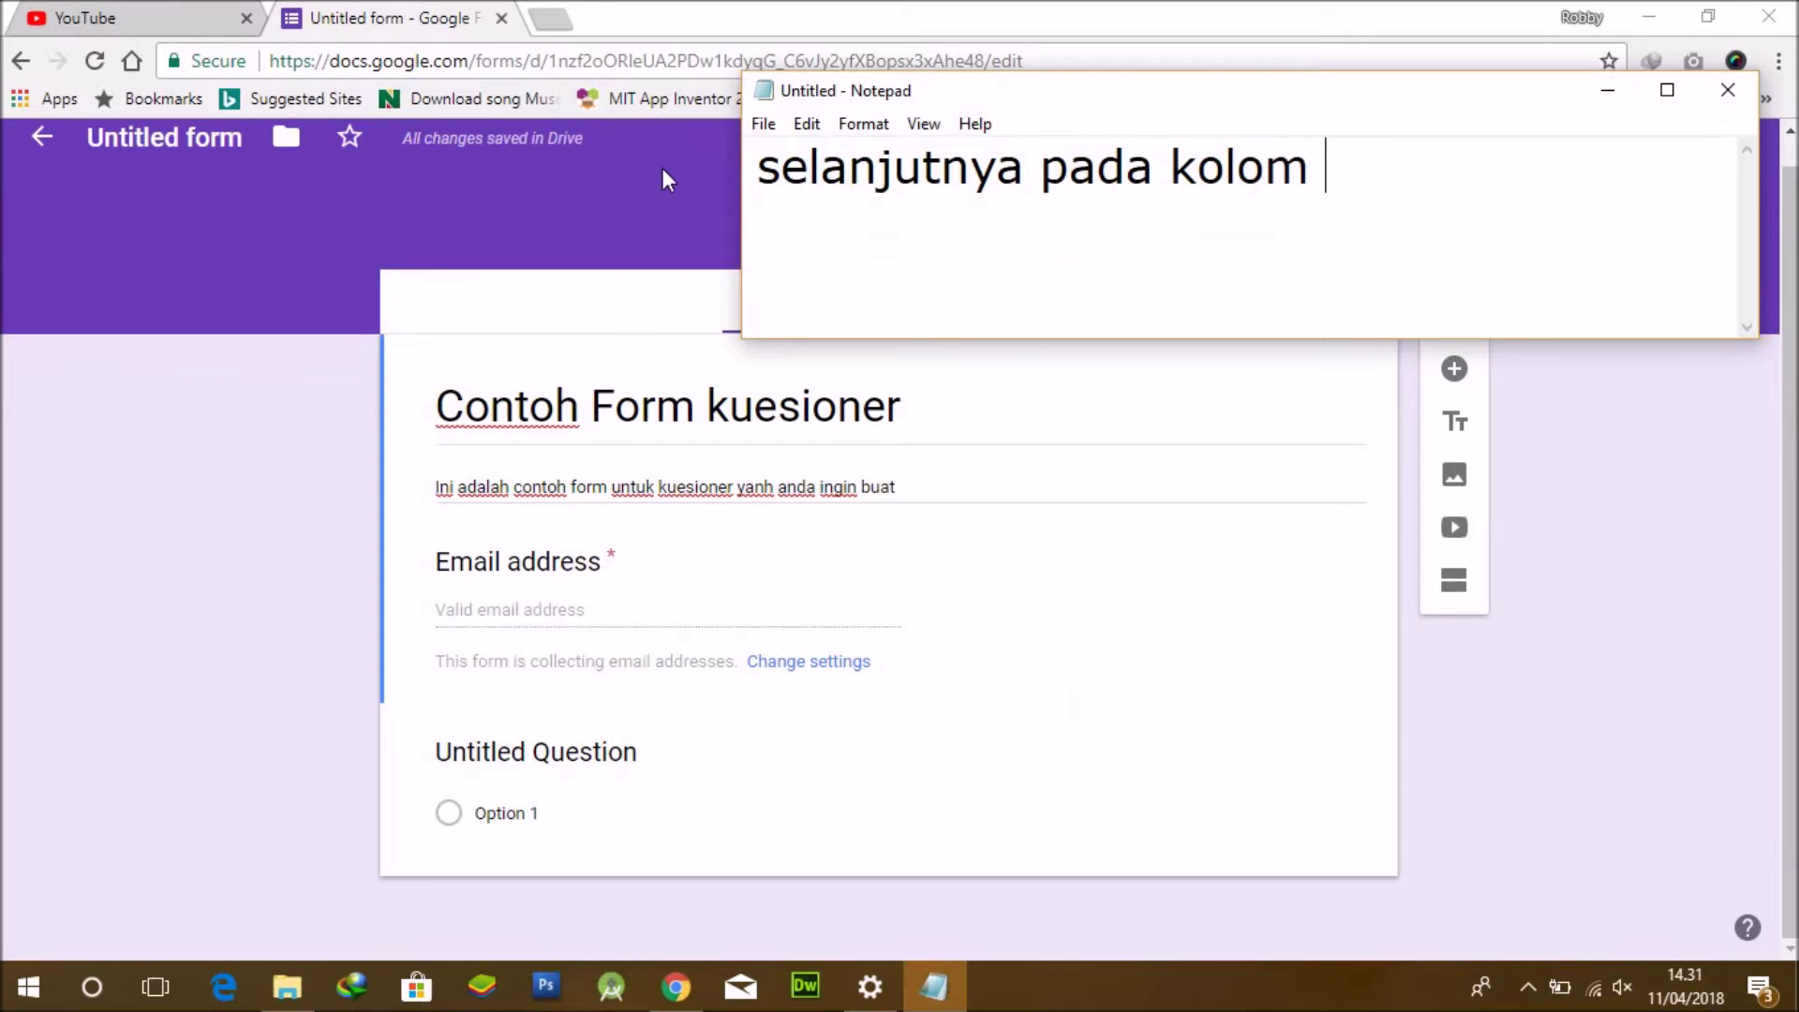
text(untu)
key(BackSpace)
text(itled )
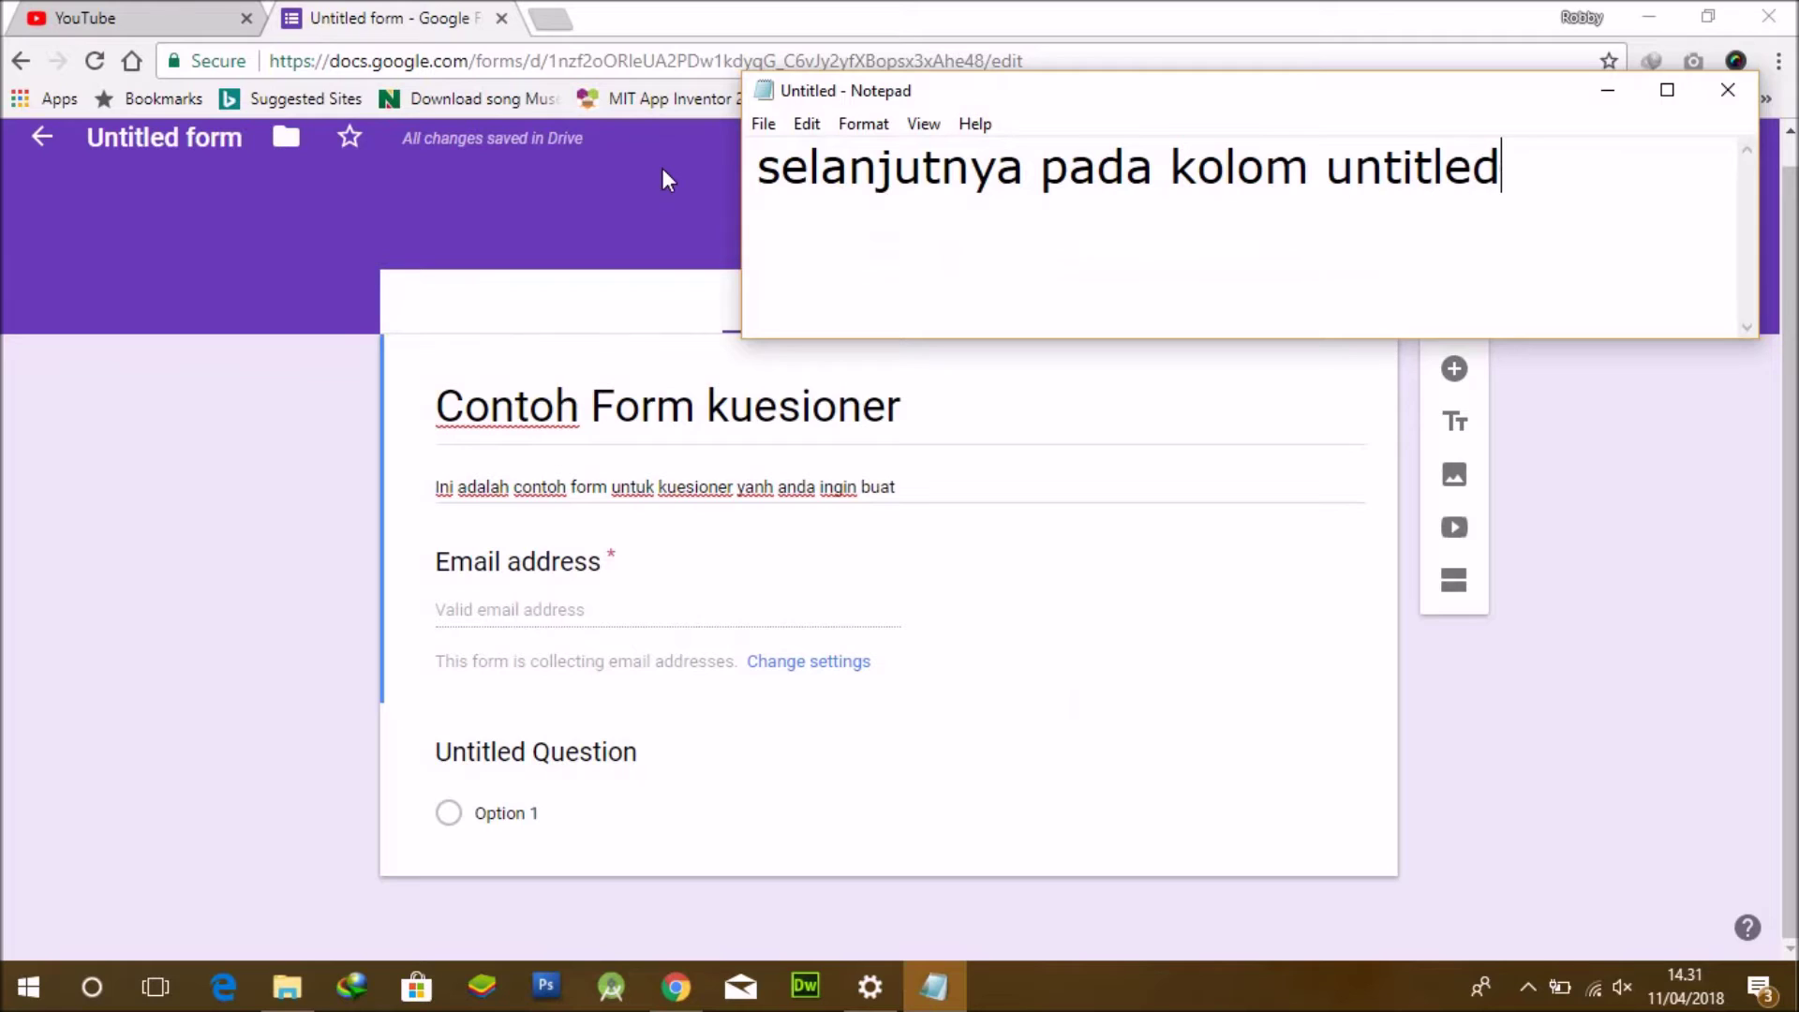
text(questin)
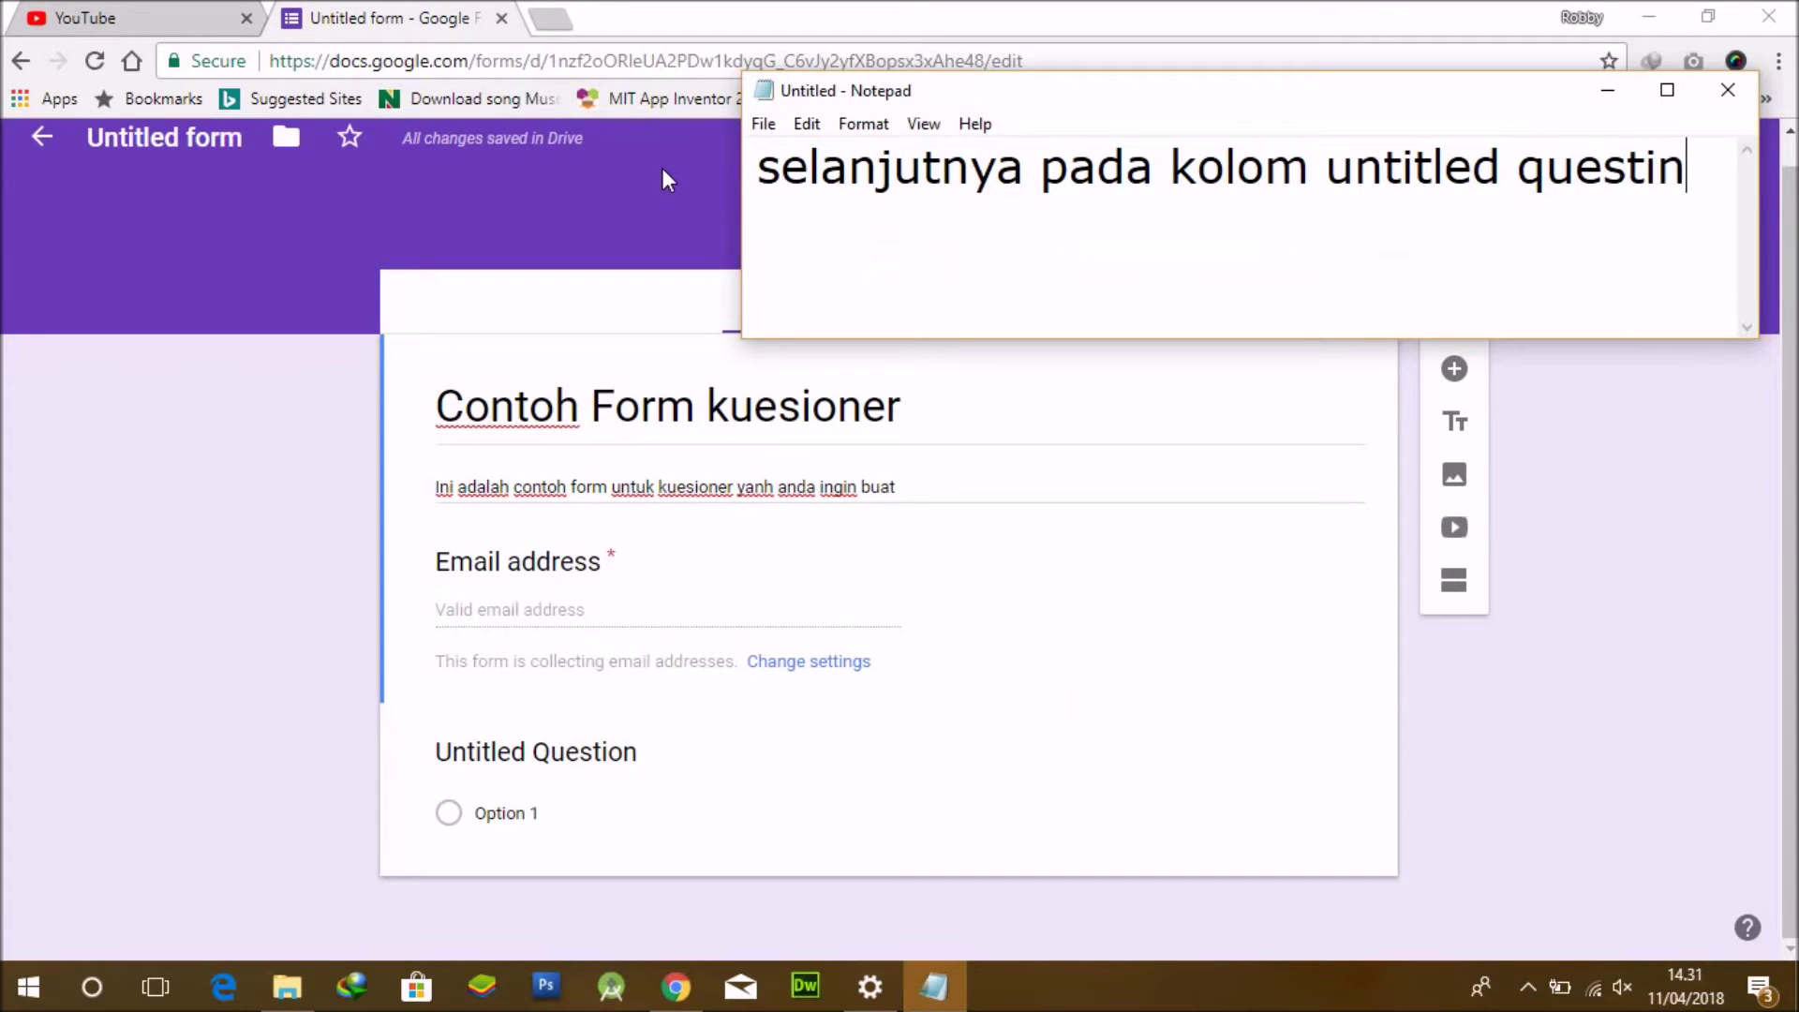
key(BackSpace)
text(on an)
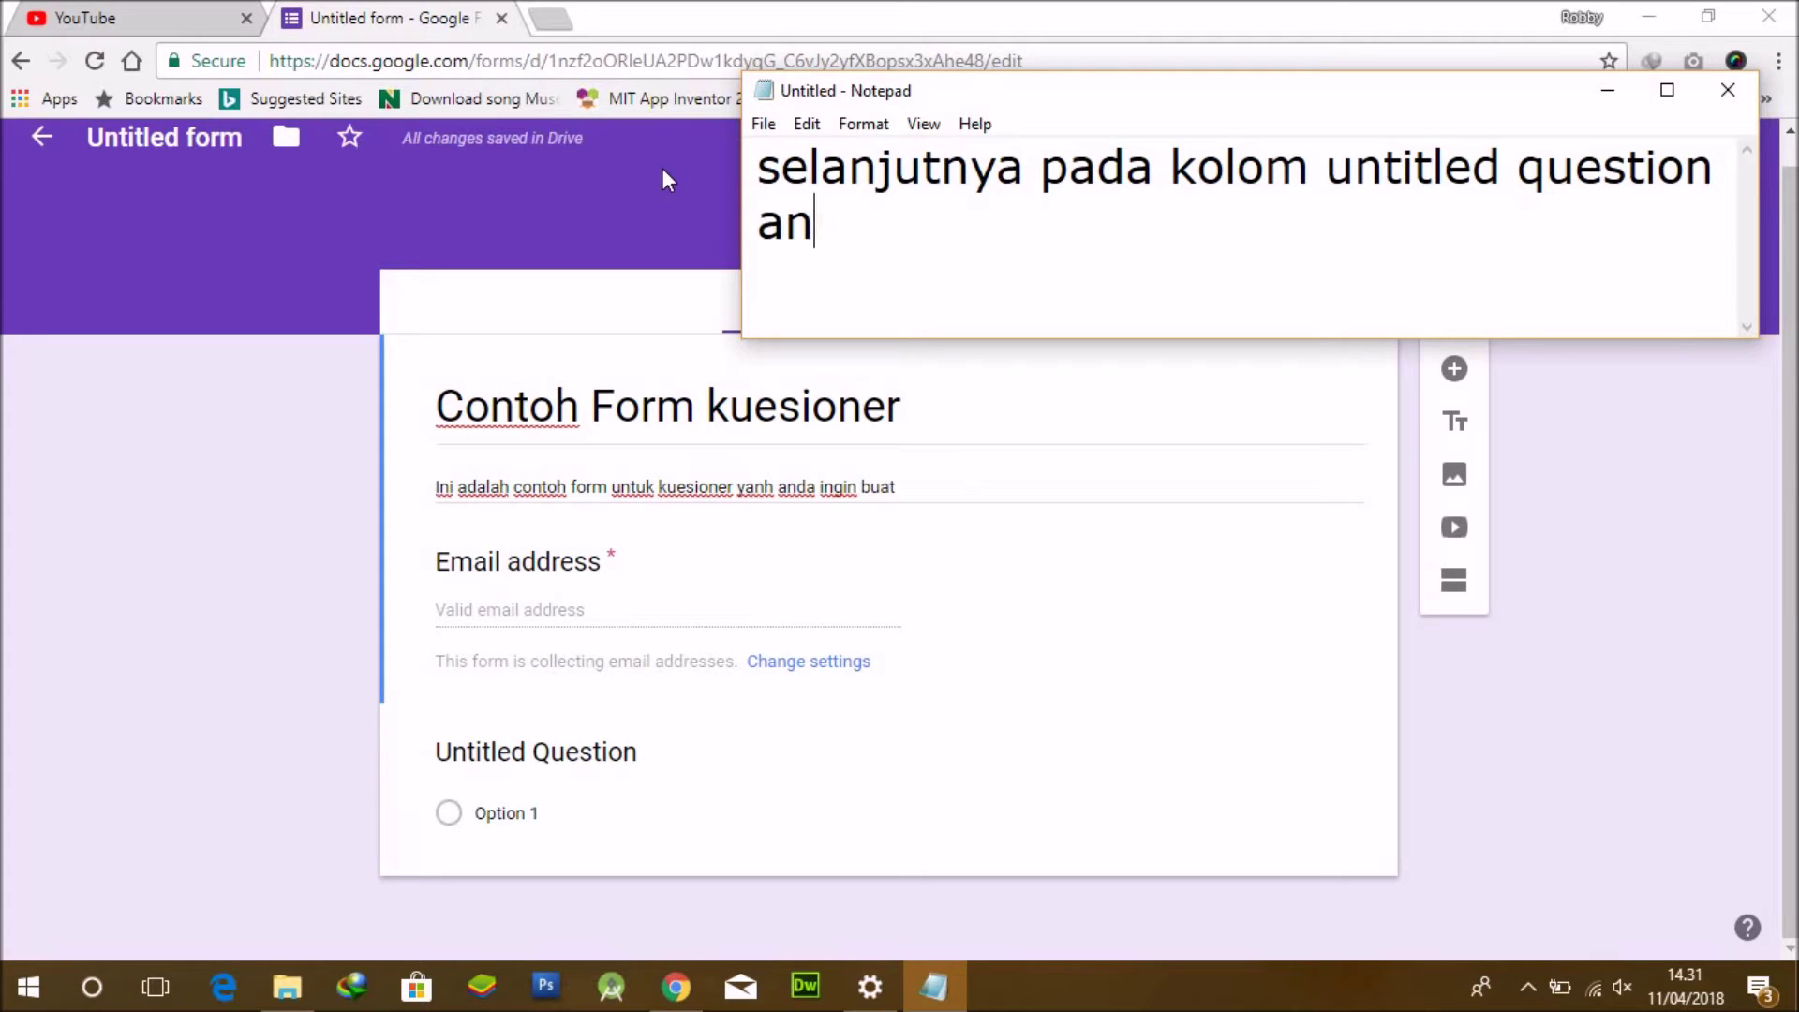
text(da ganti ja)
key(BackSpace)
key(BackSpace)
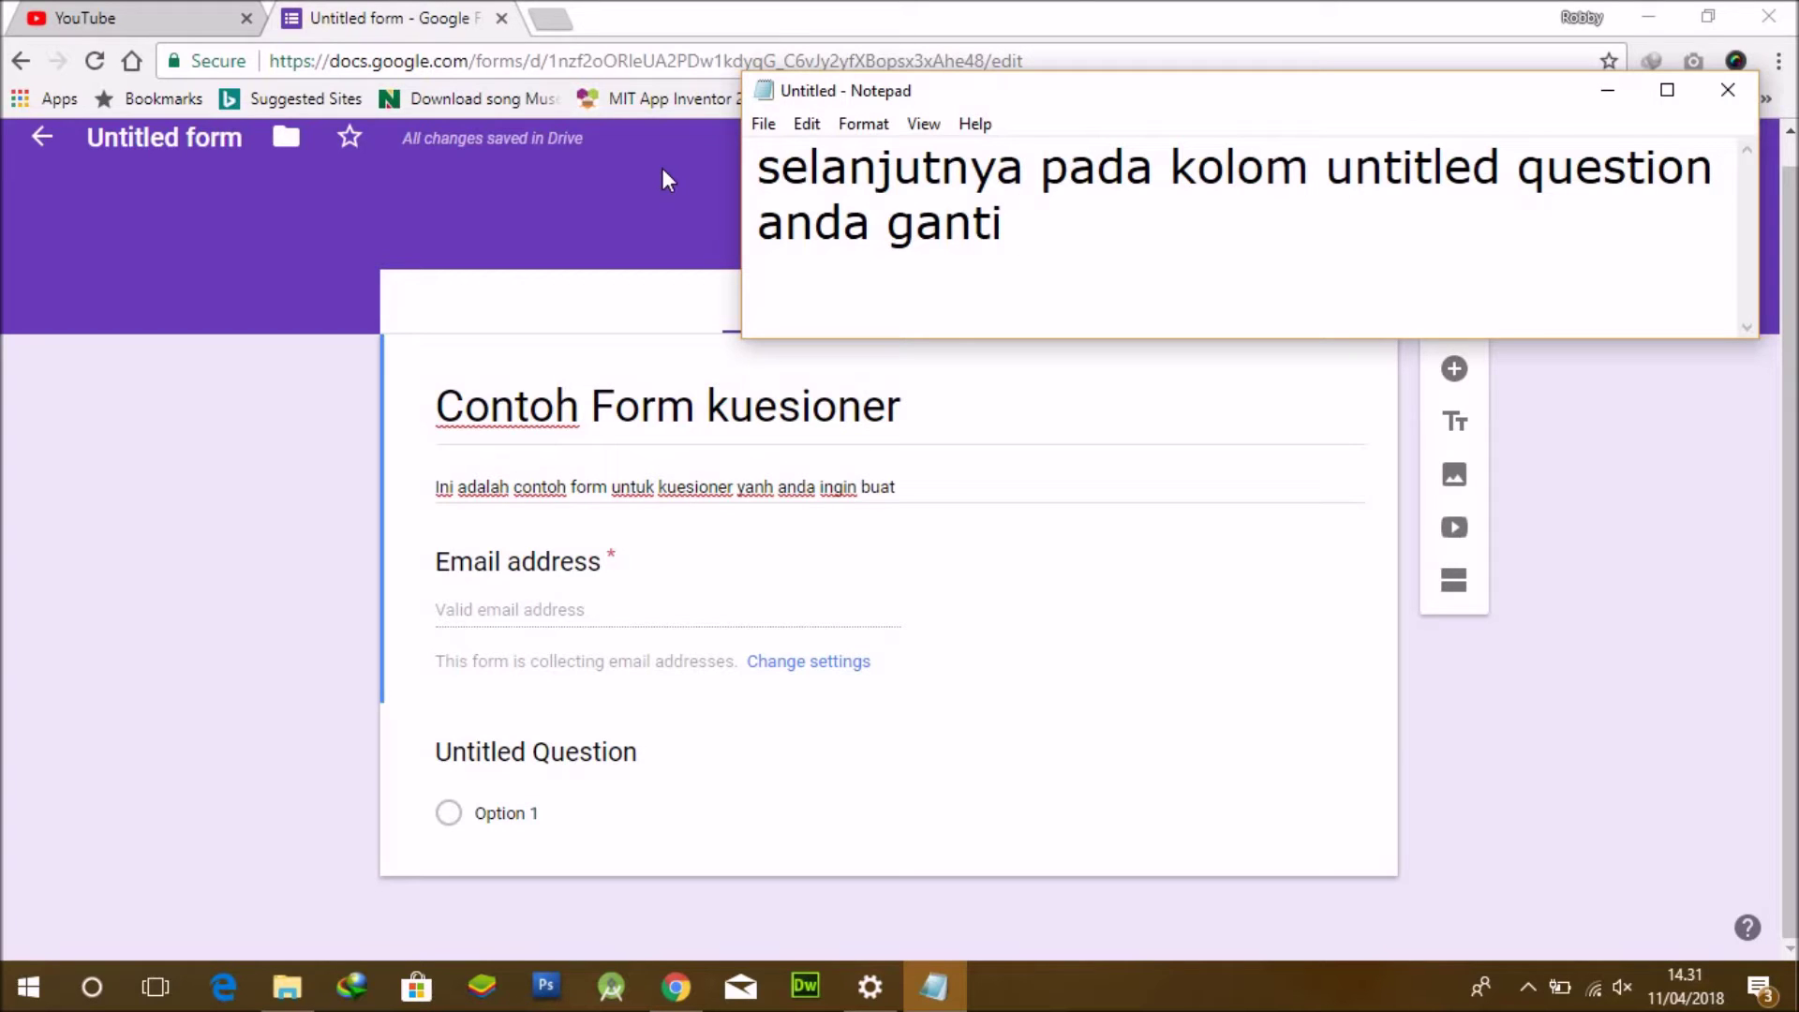
text(denga)
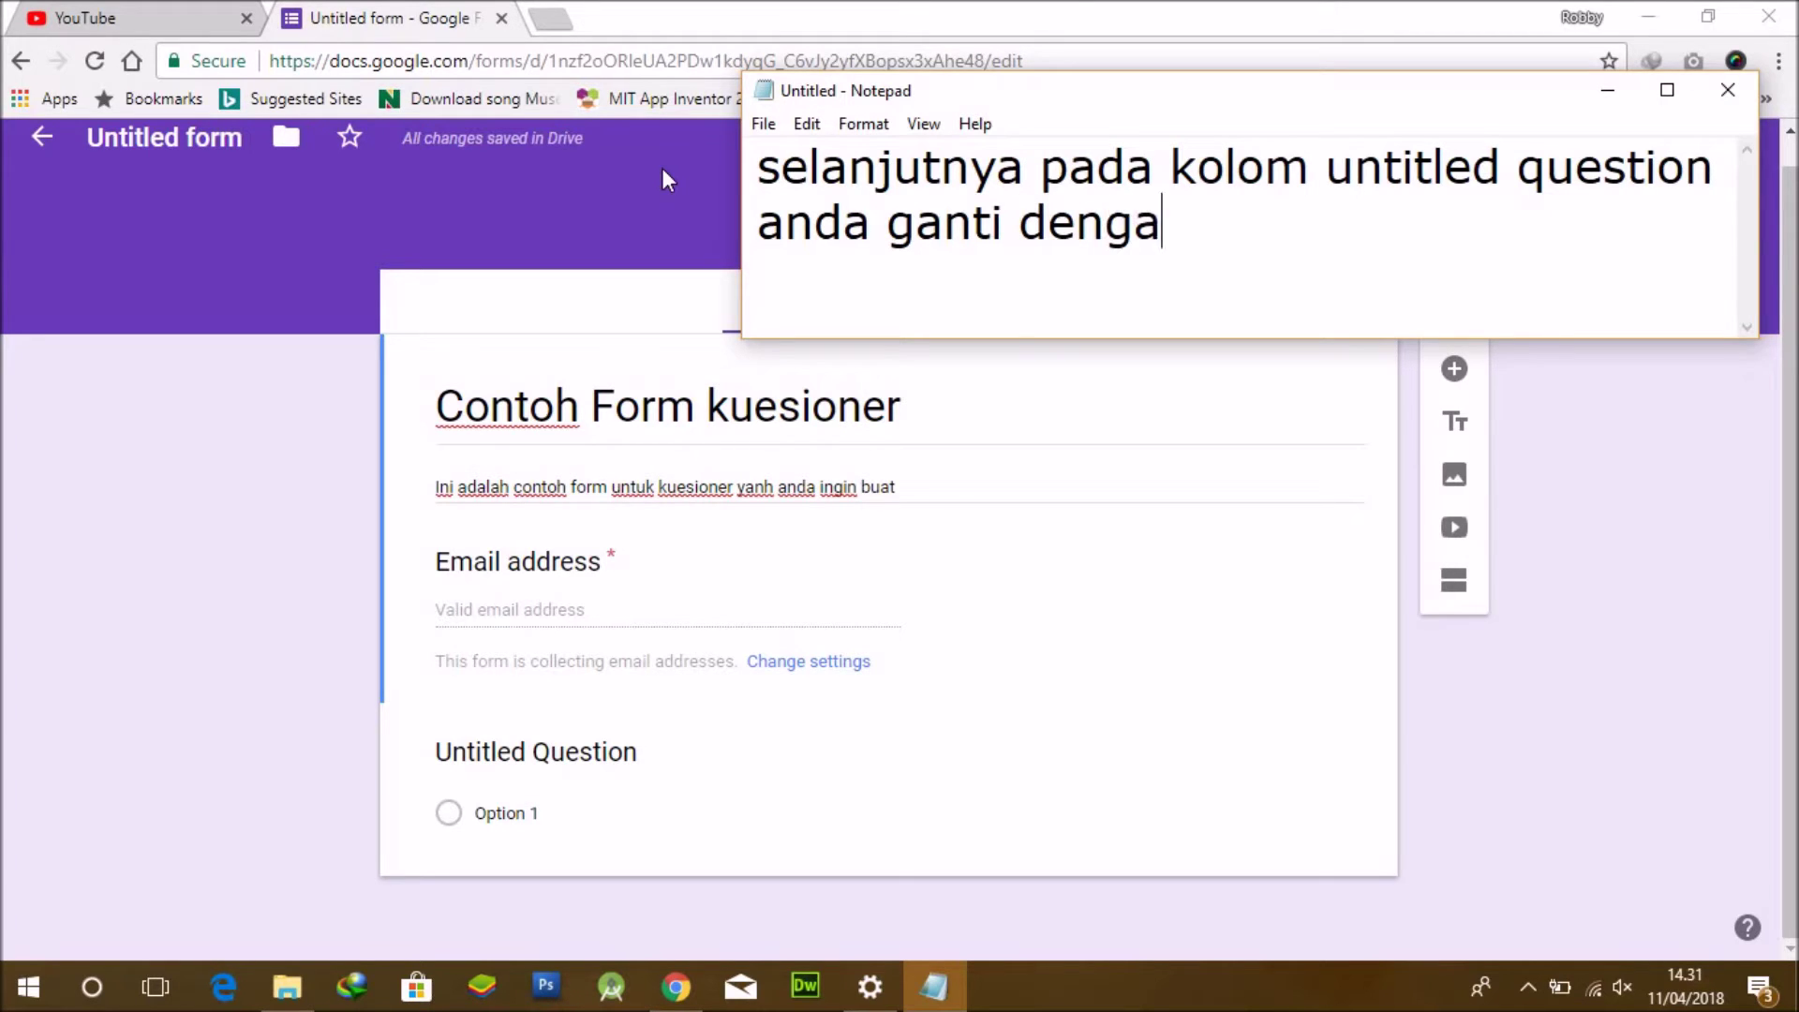
text(n pertanyaan anda)
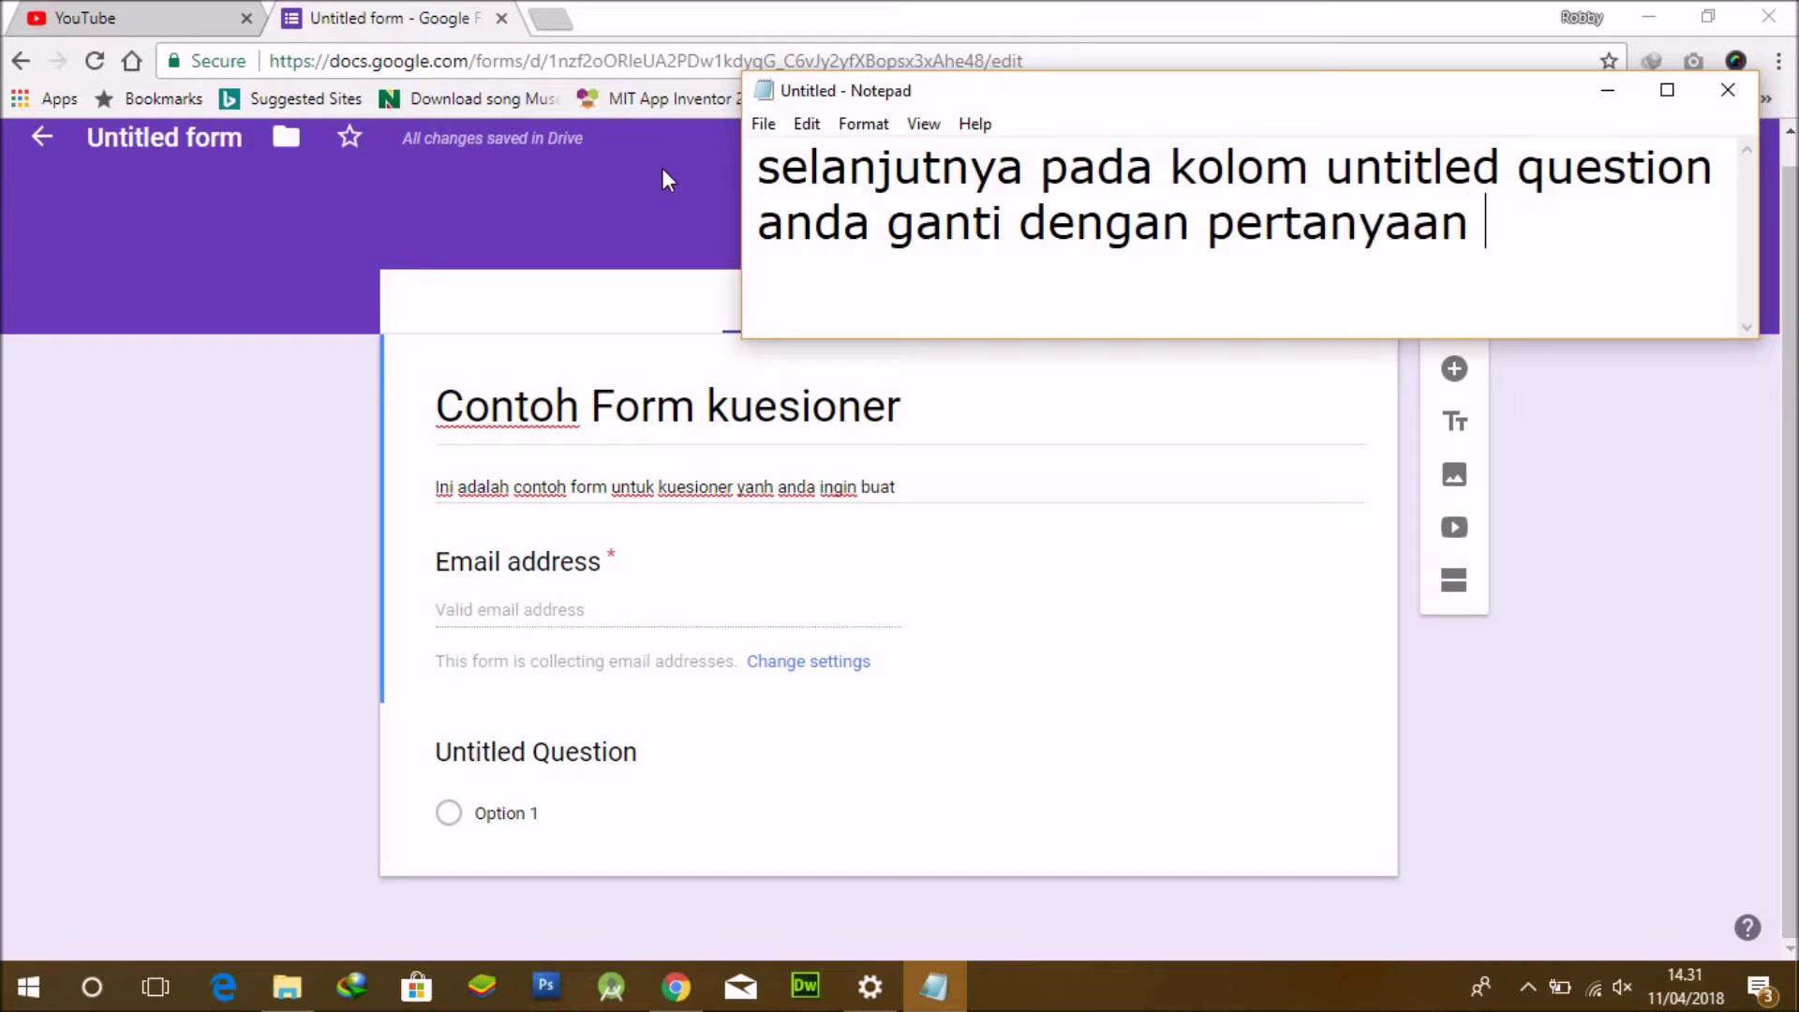
text(ng a)
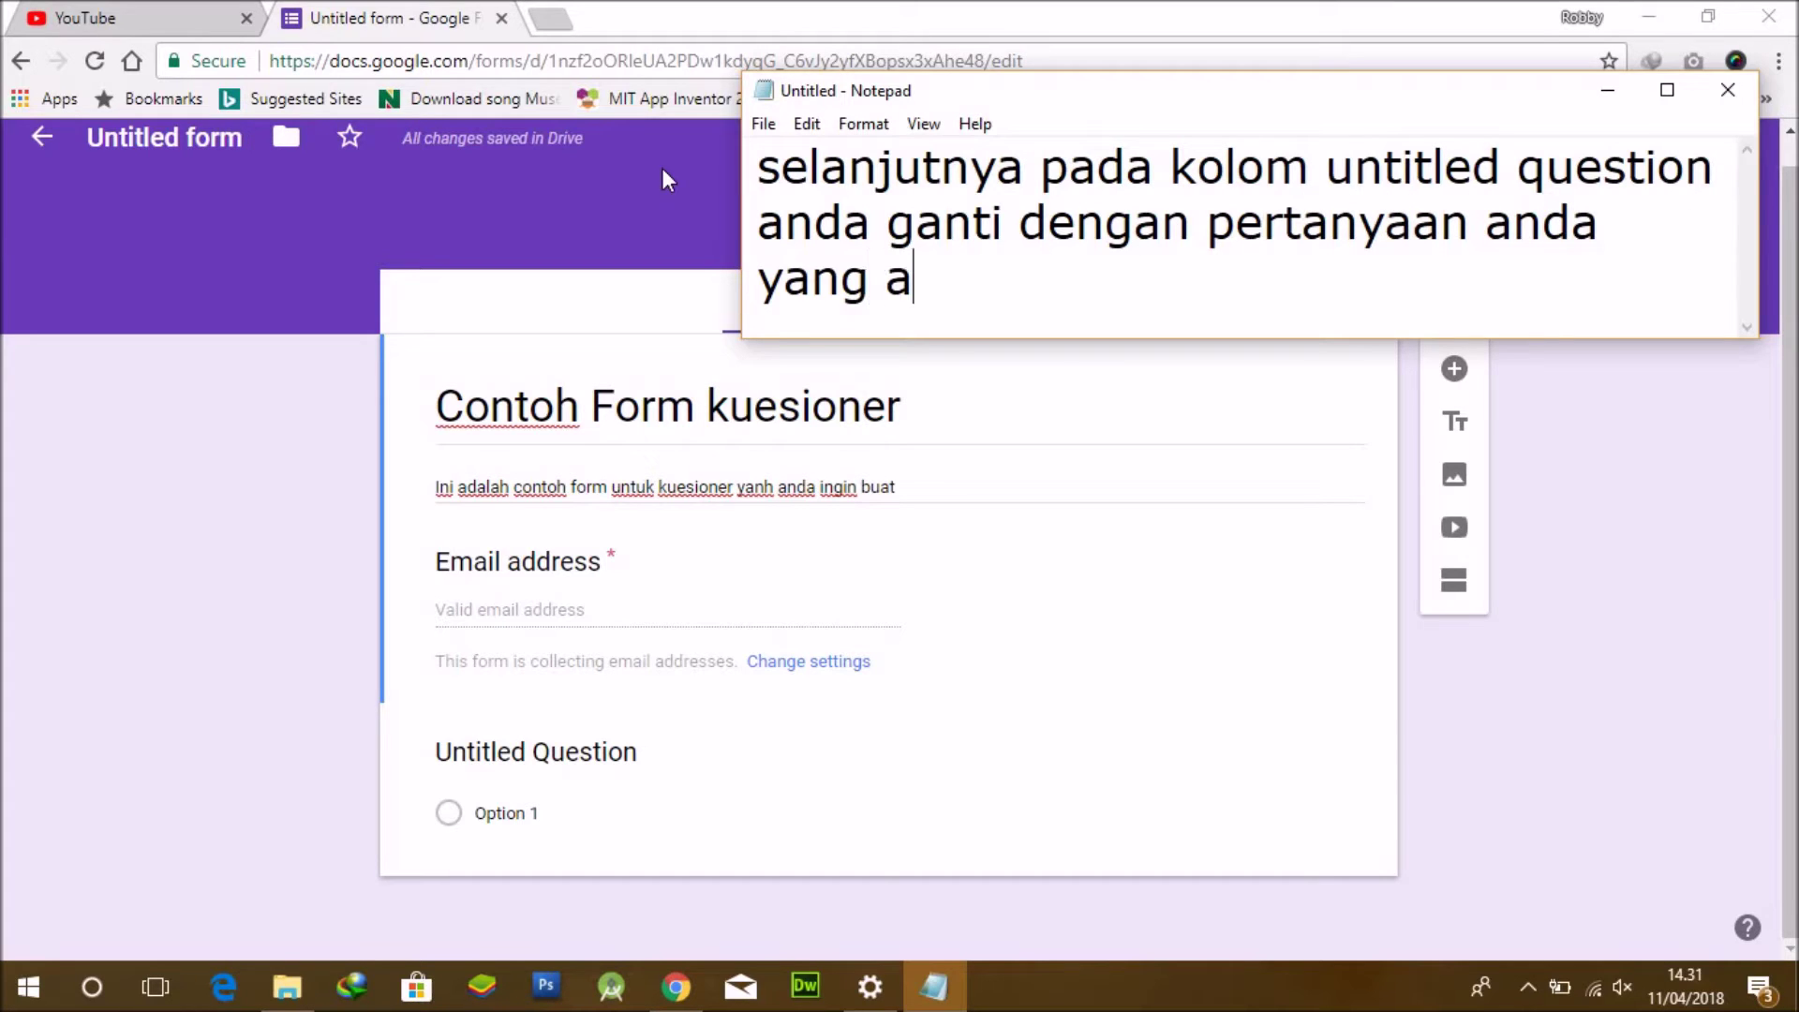
text(nda ingin buat)
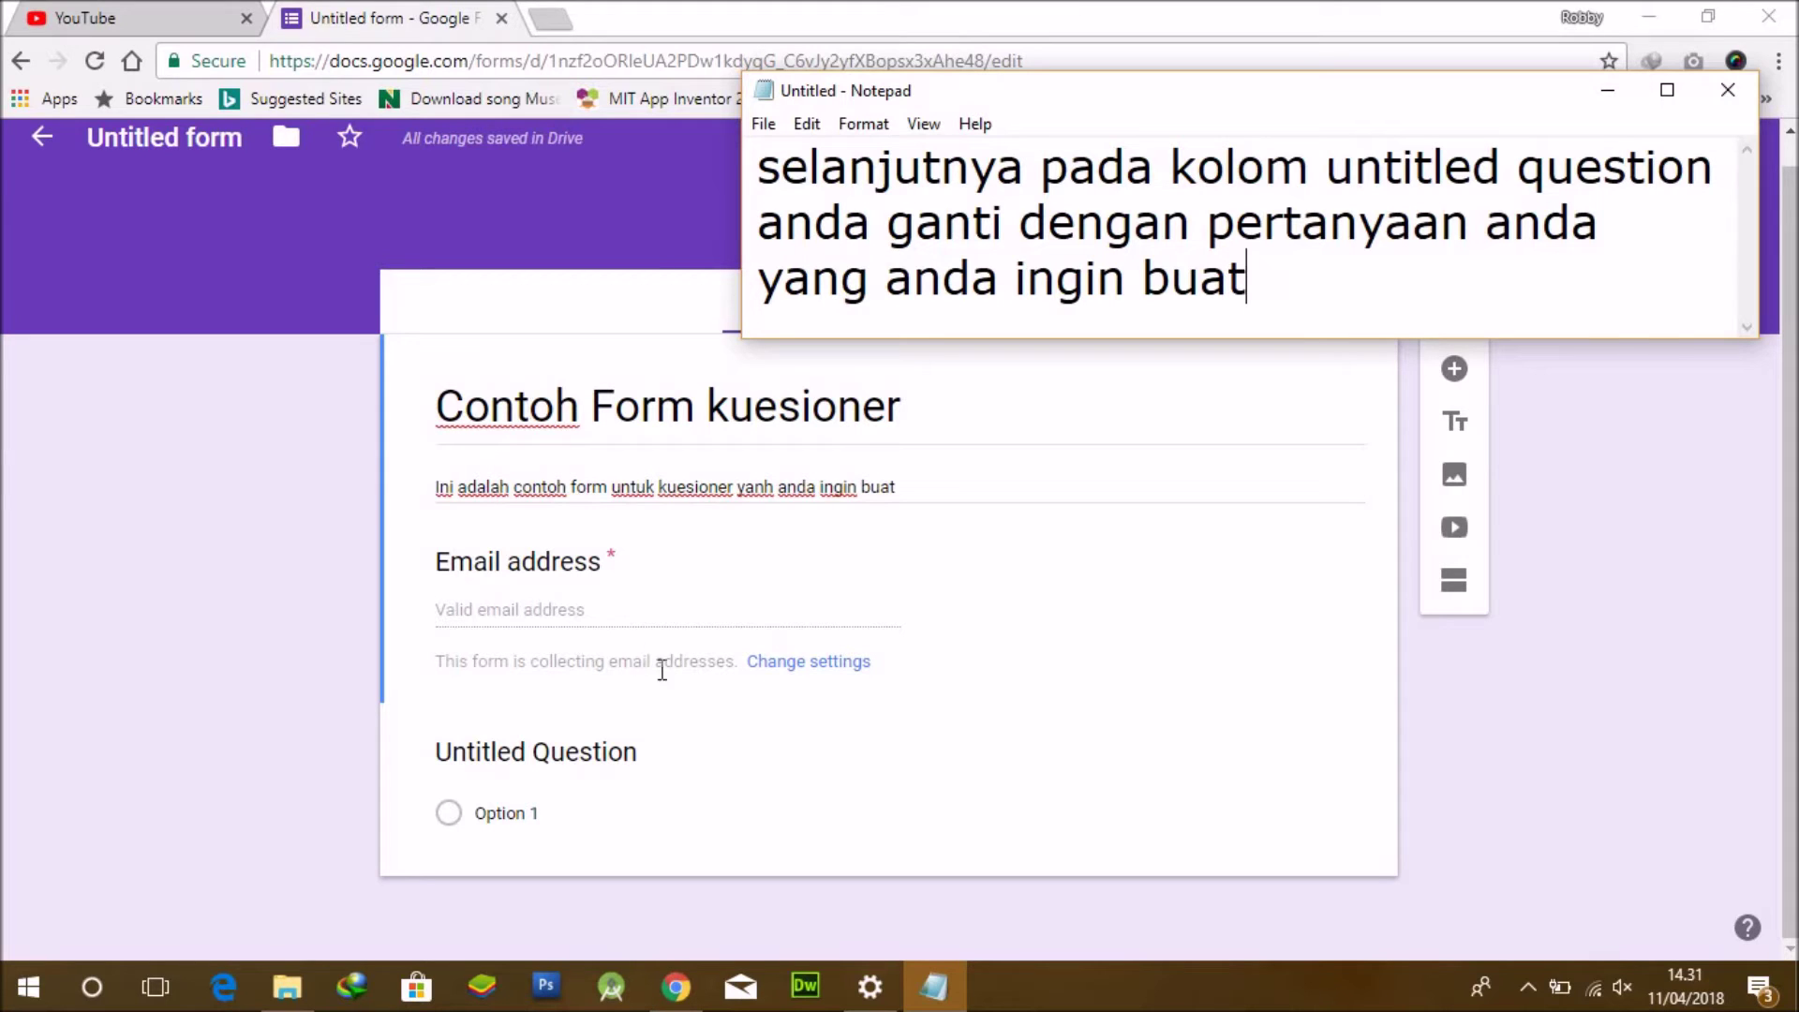
Change the untitled question of the form in Chrome to "Apakah Ibu Kota Negara Indonesia ?".
click(636, 754)
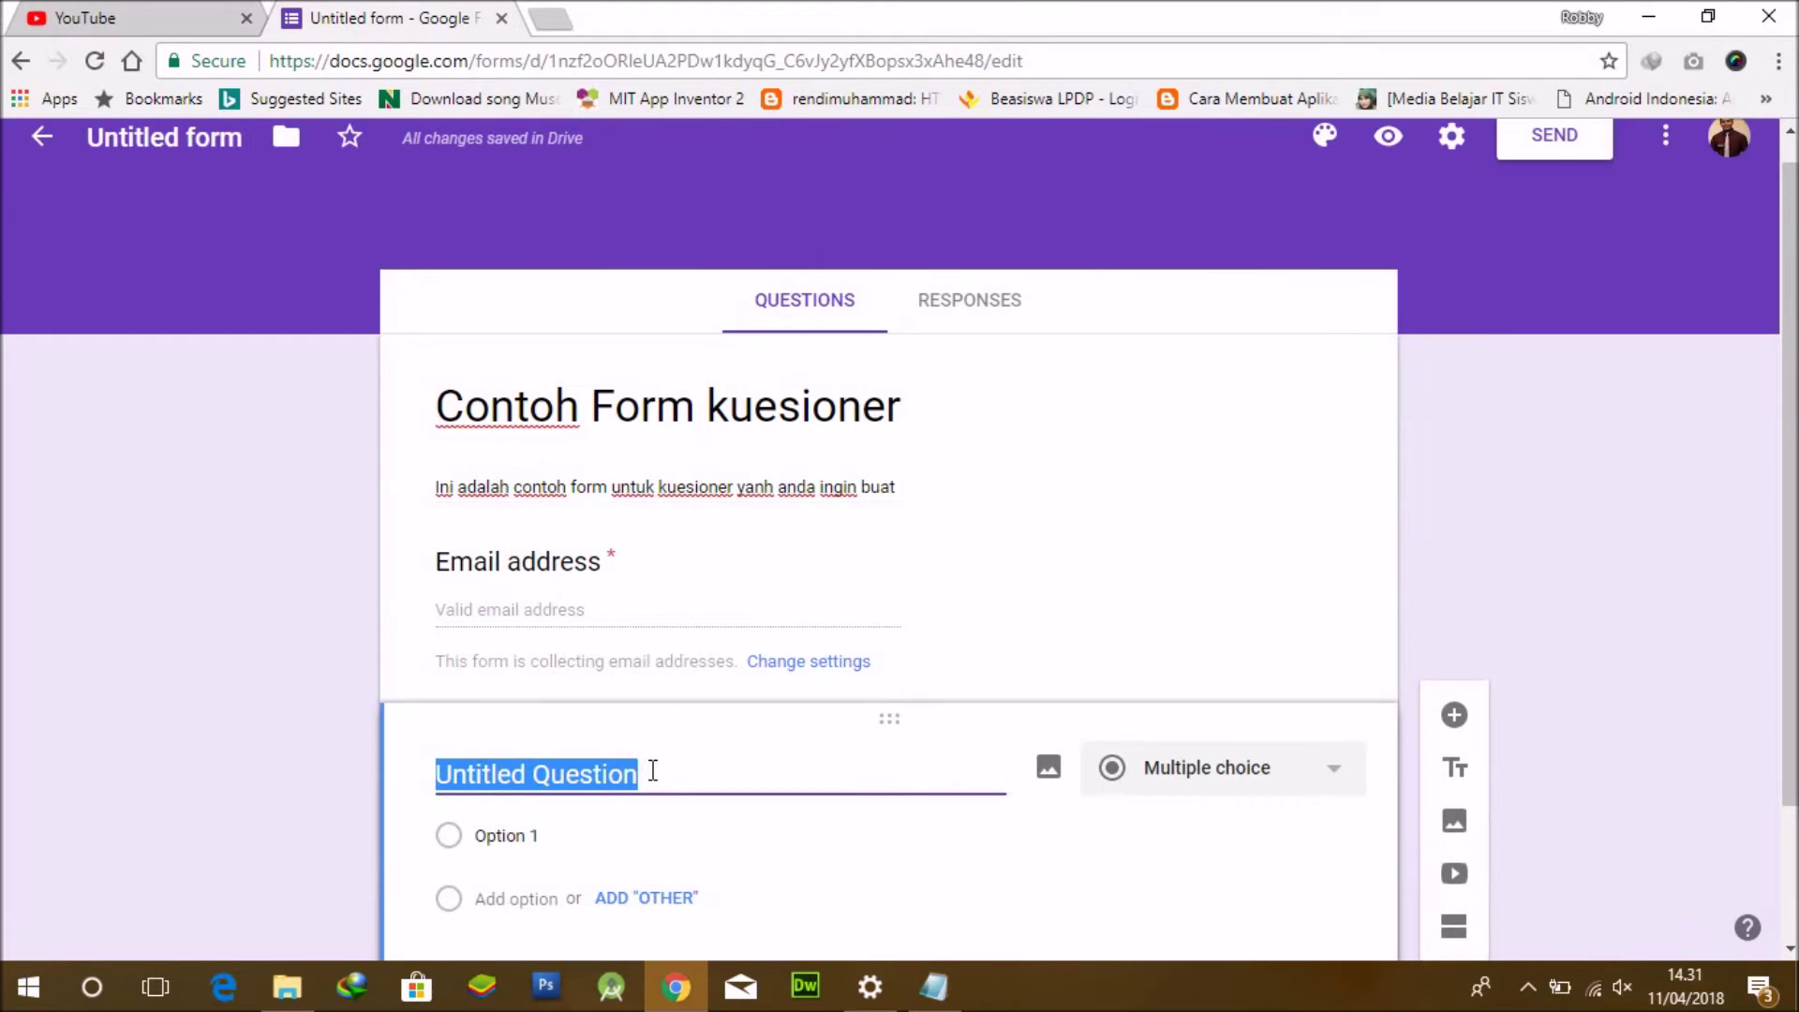
text(Apakah)
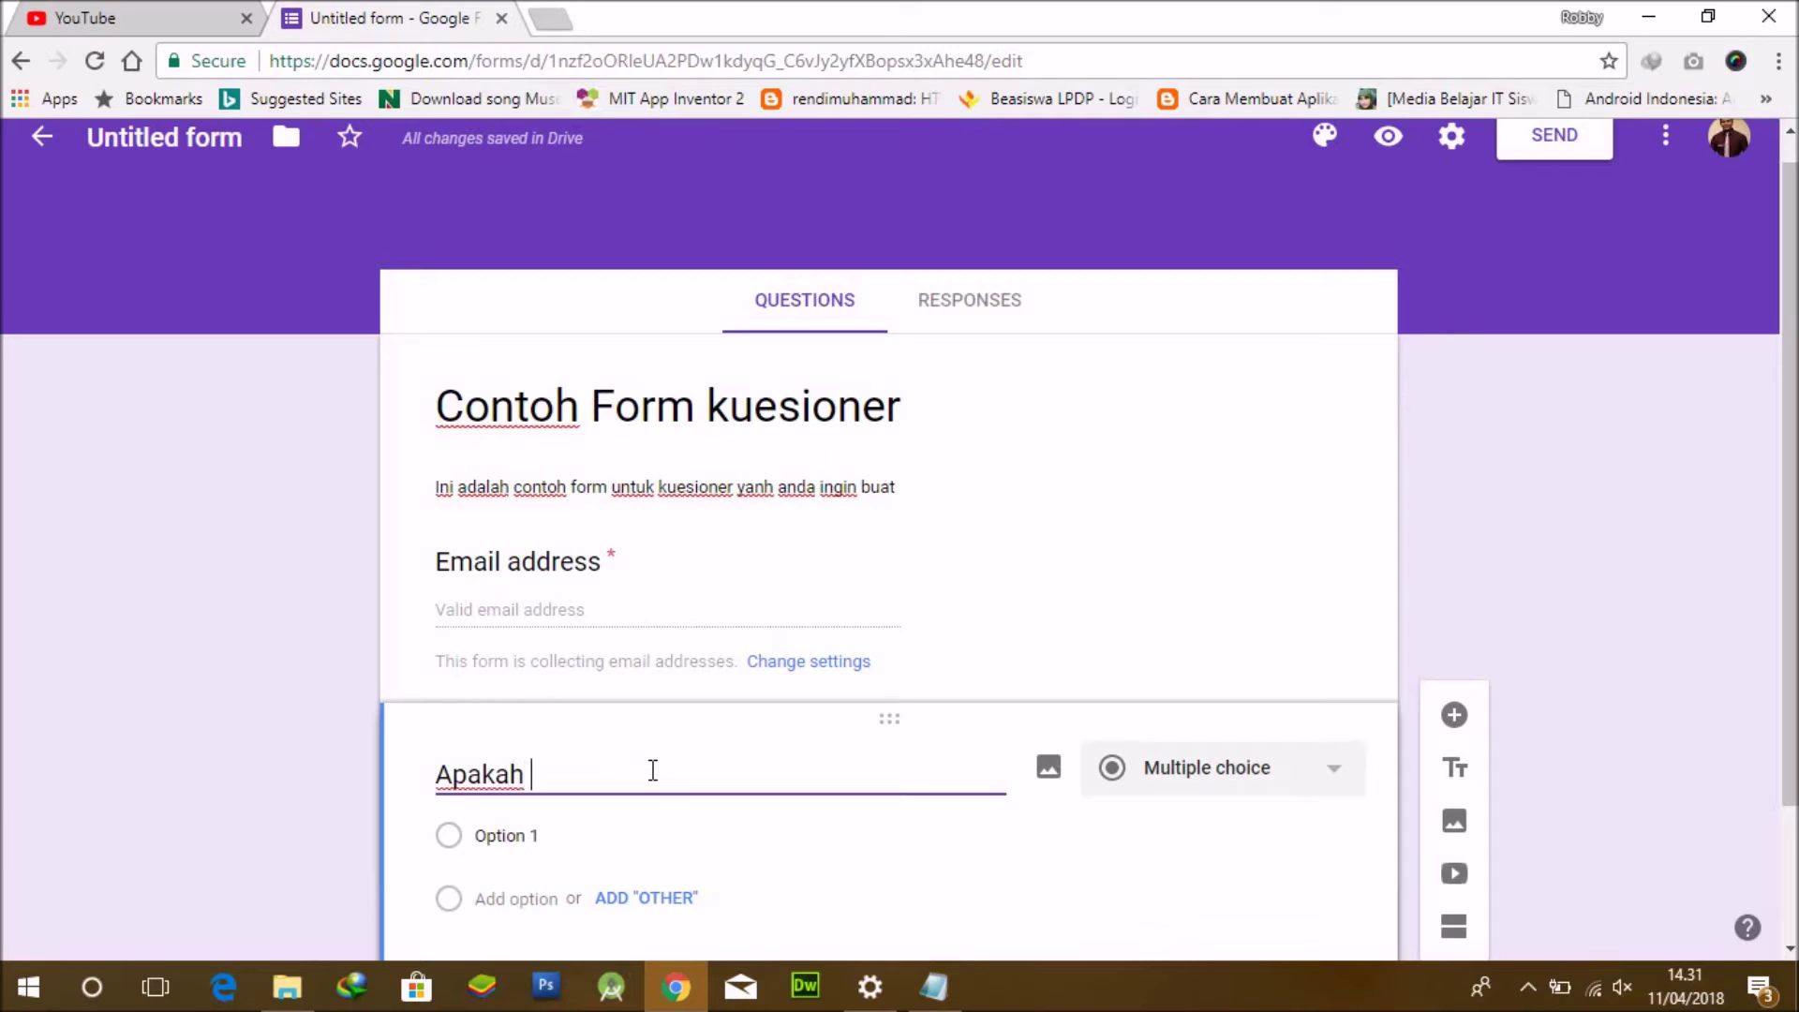
text( Ibu Ko)
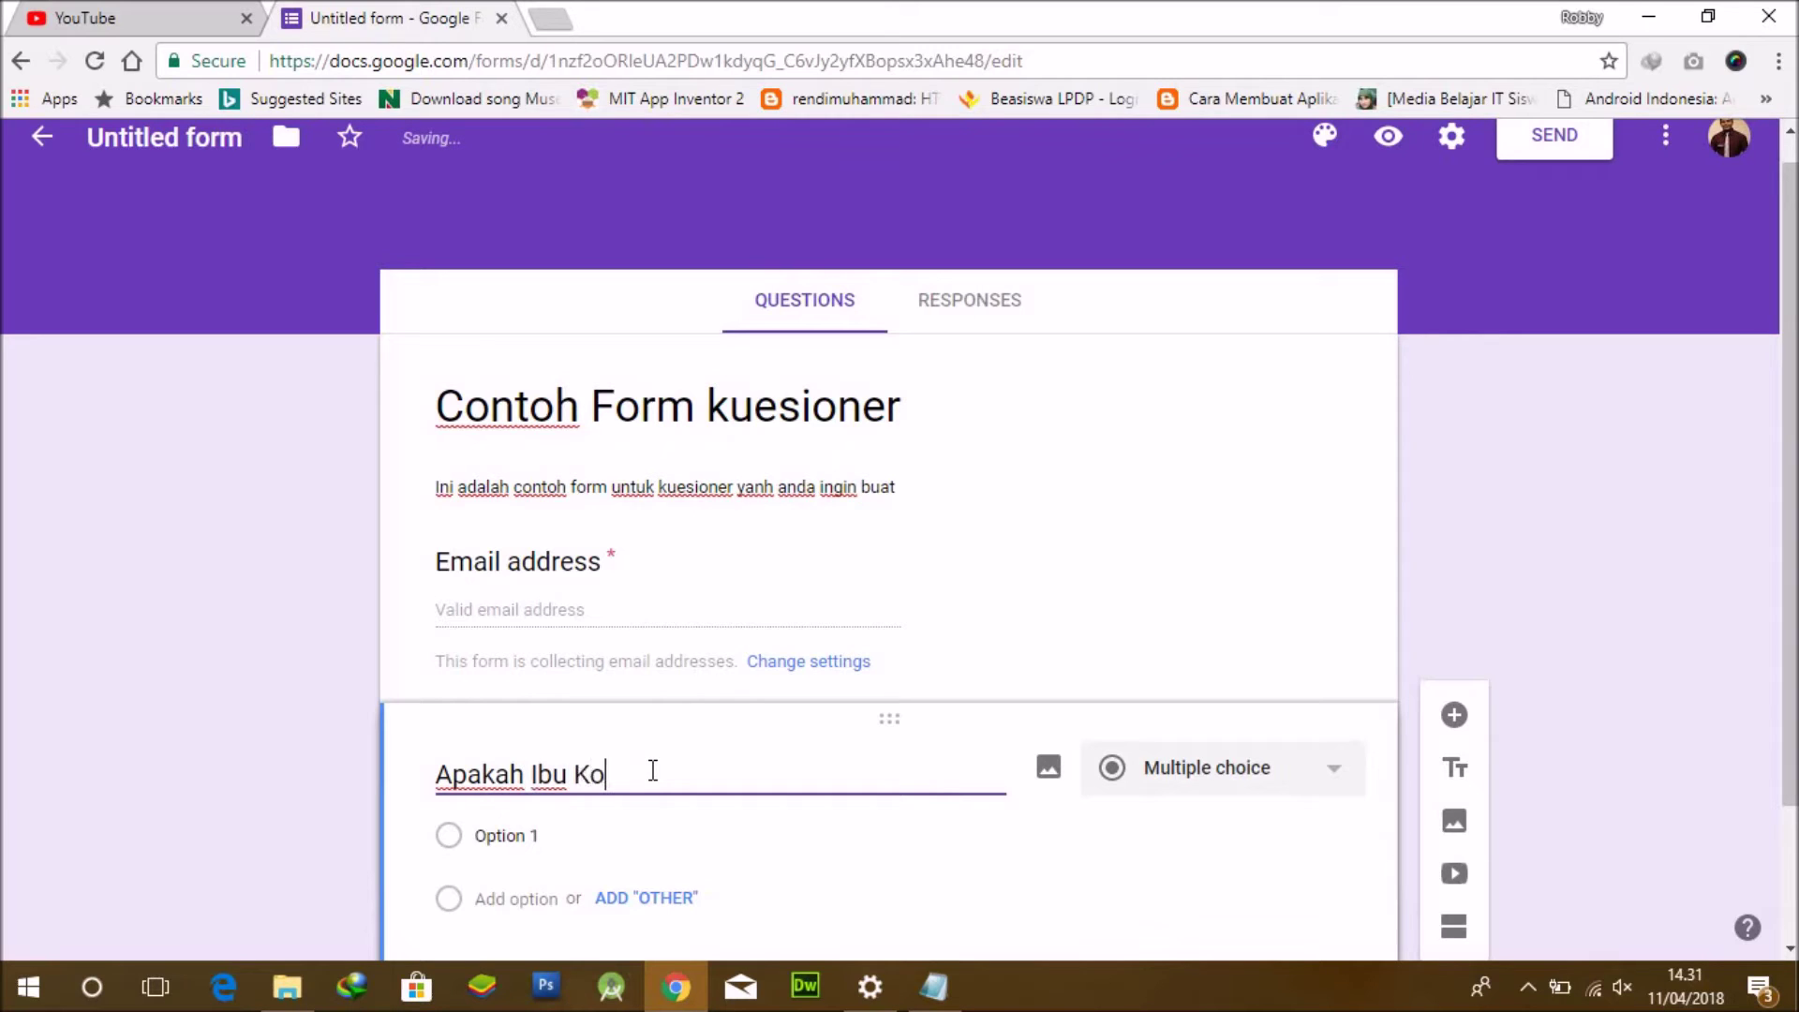
text(ta )
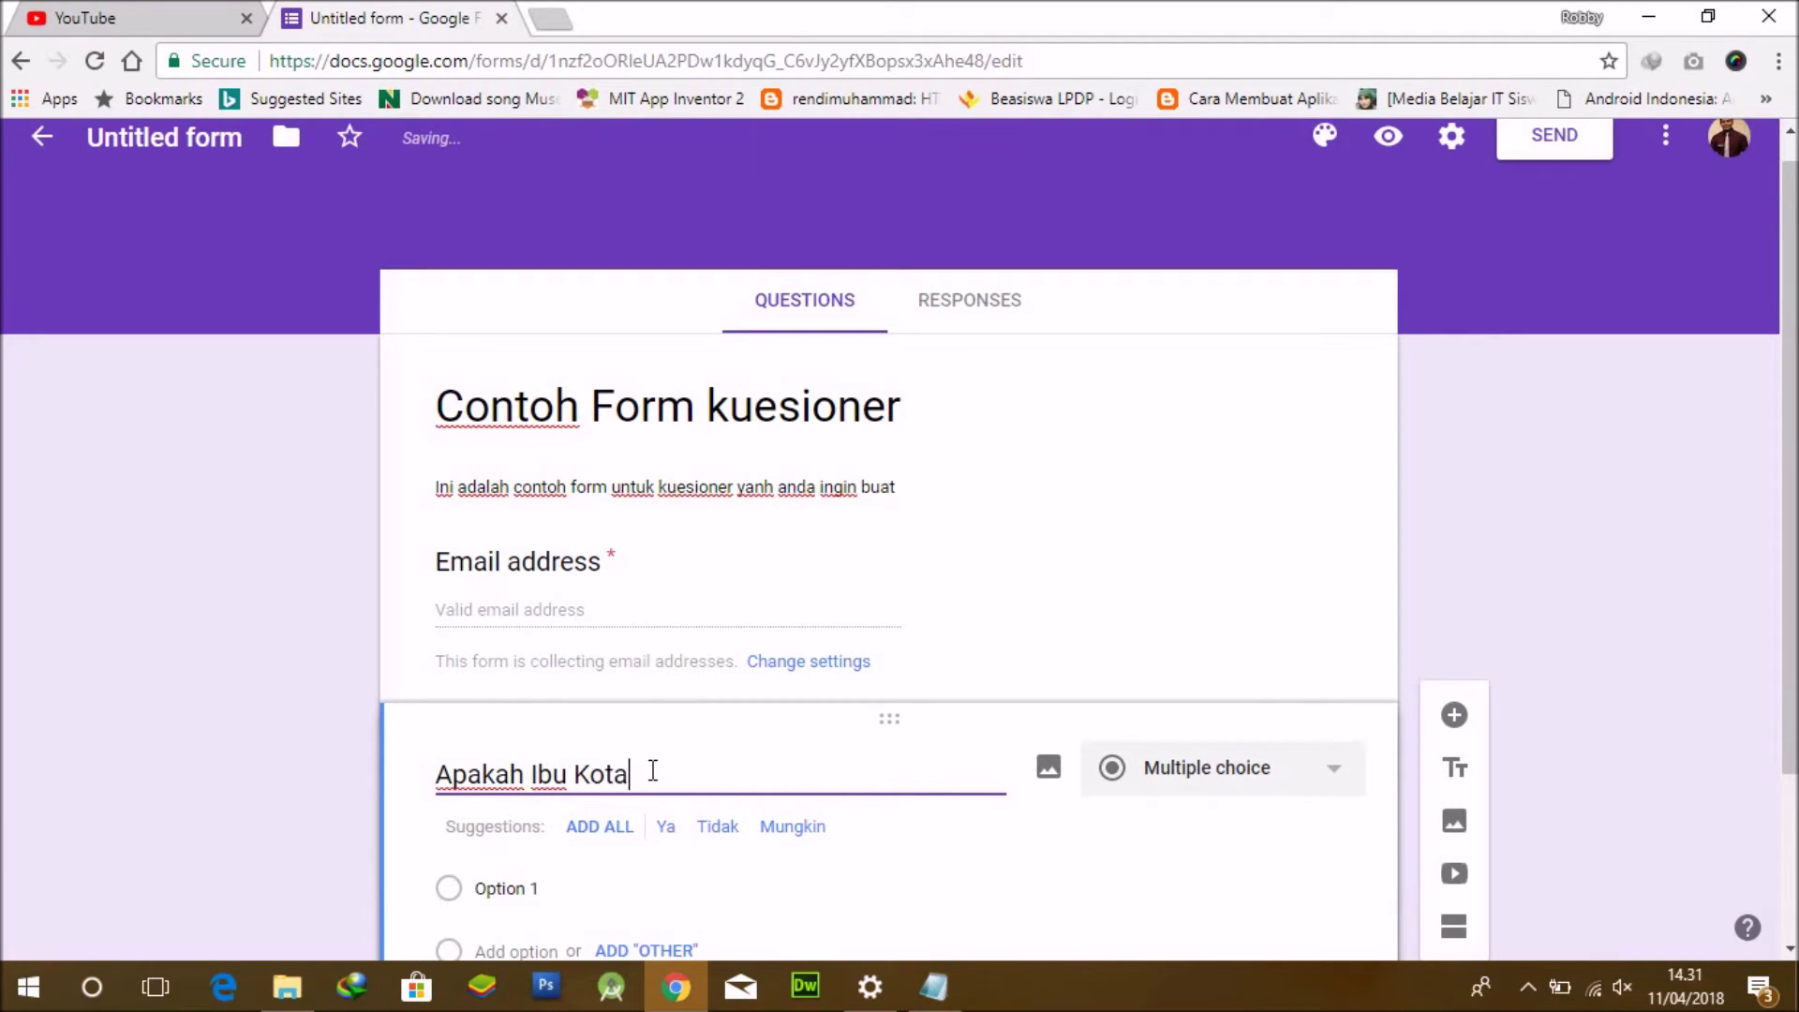
text(Negara )
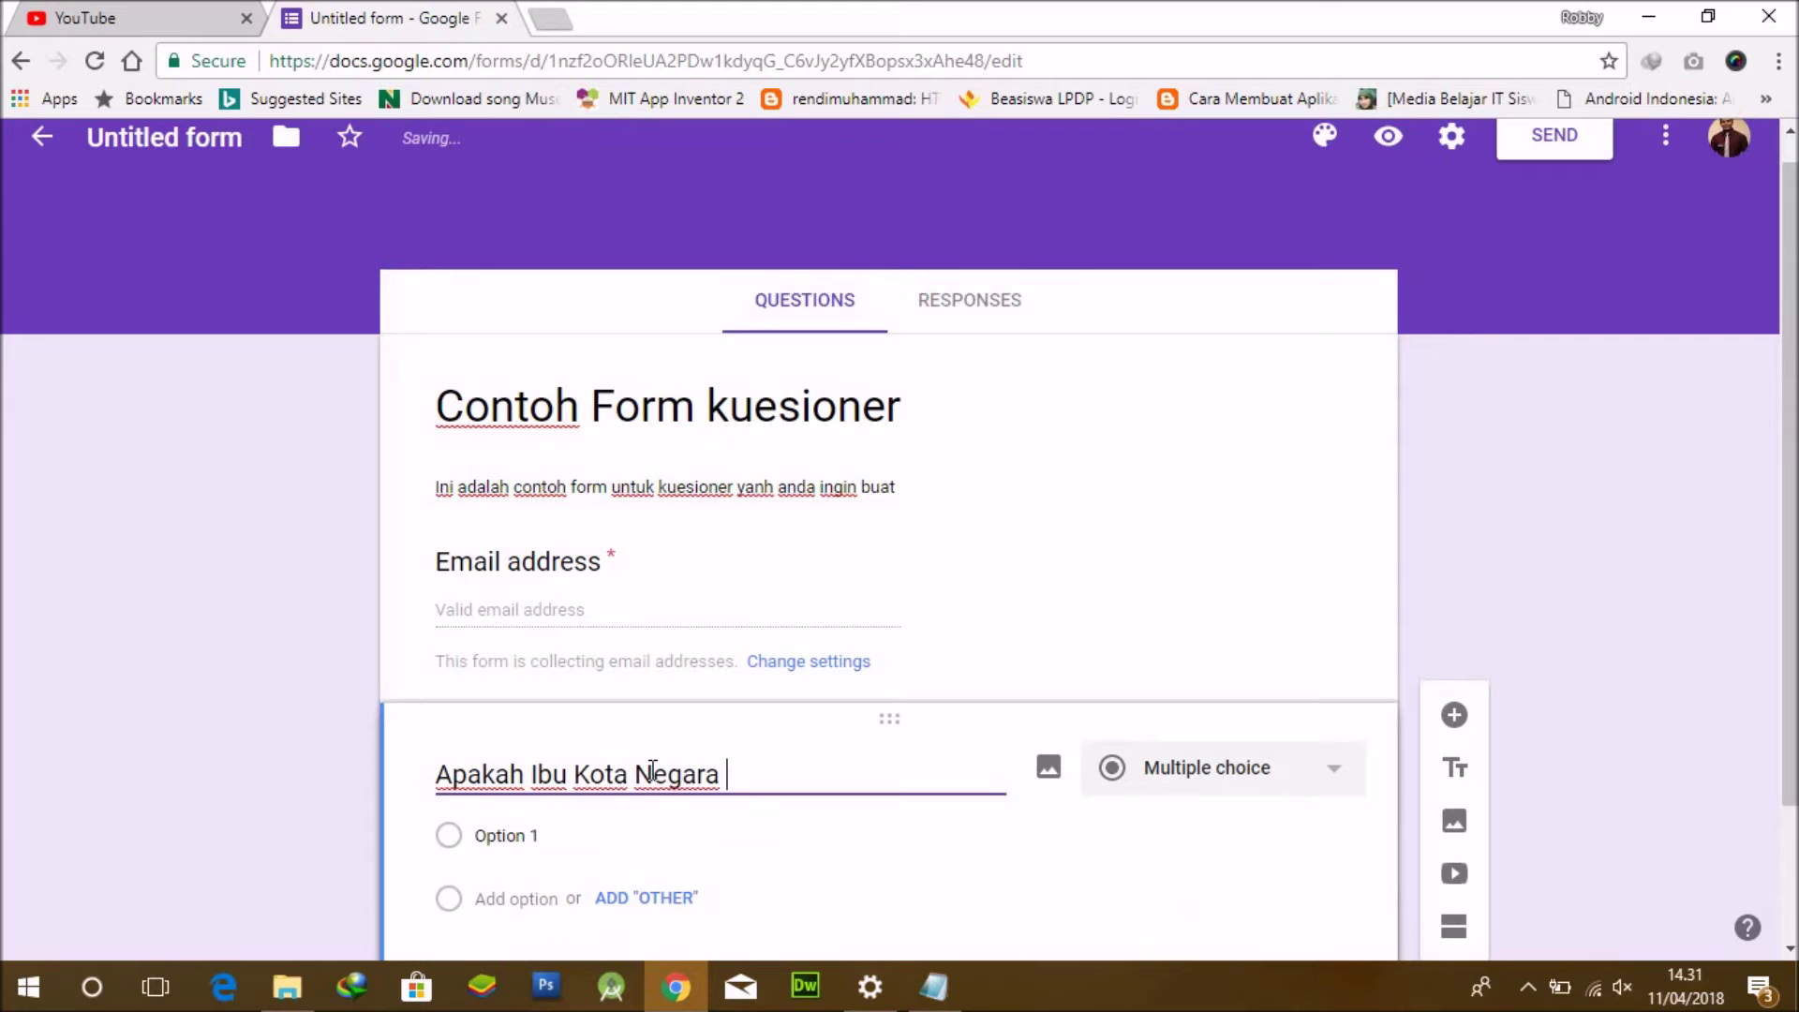
text(Indonesia)
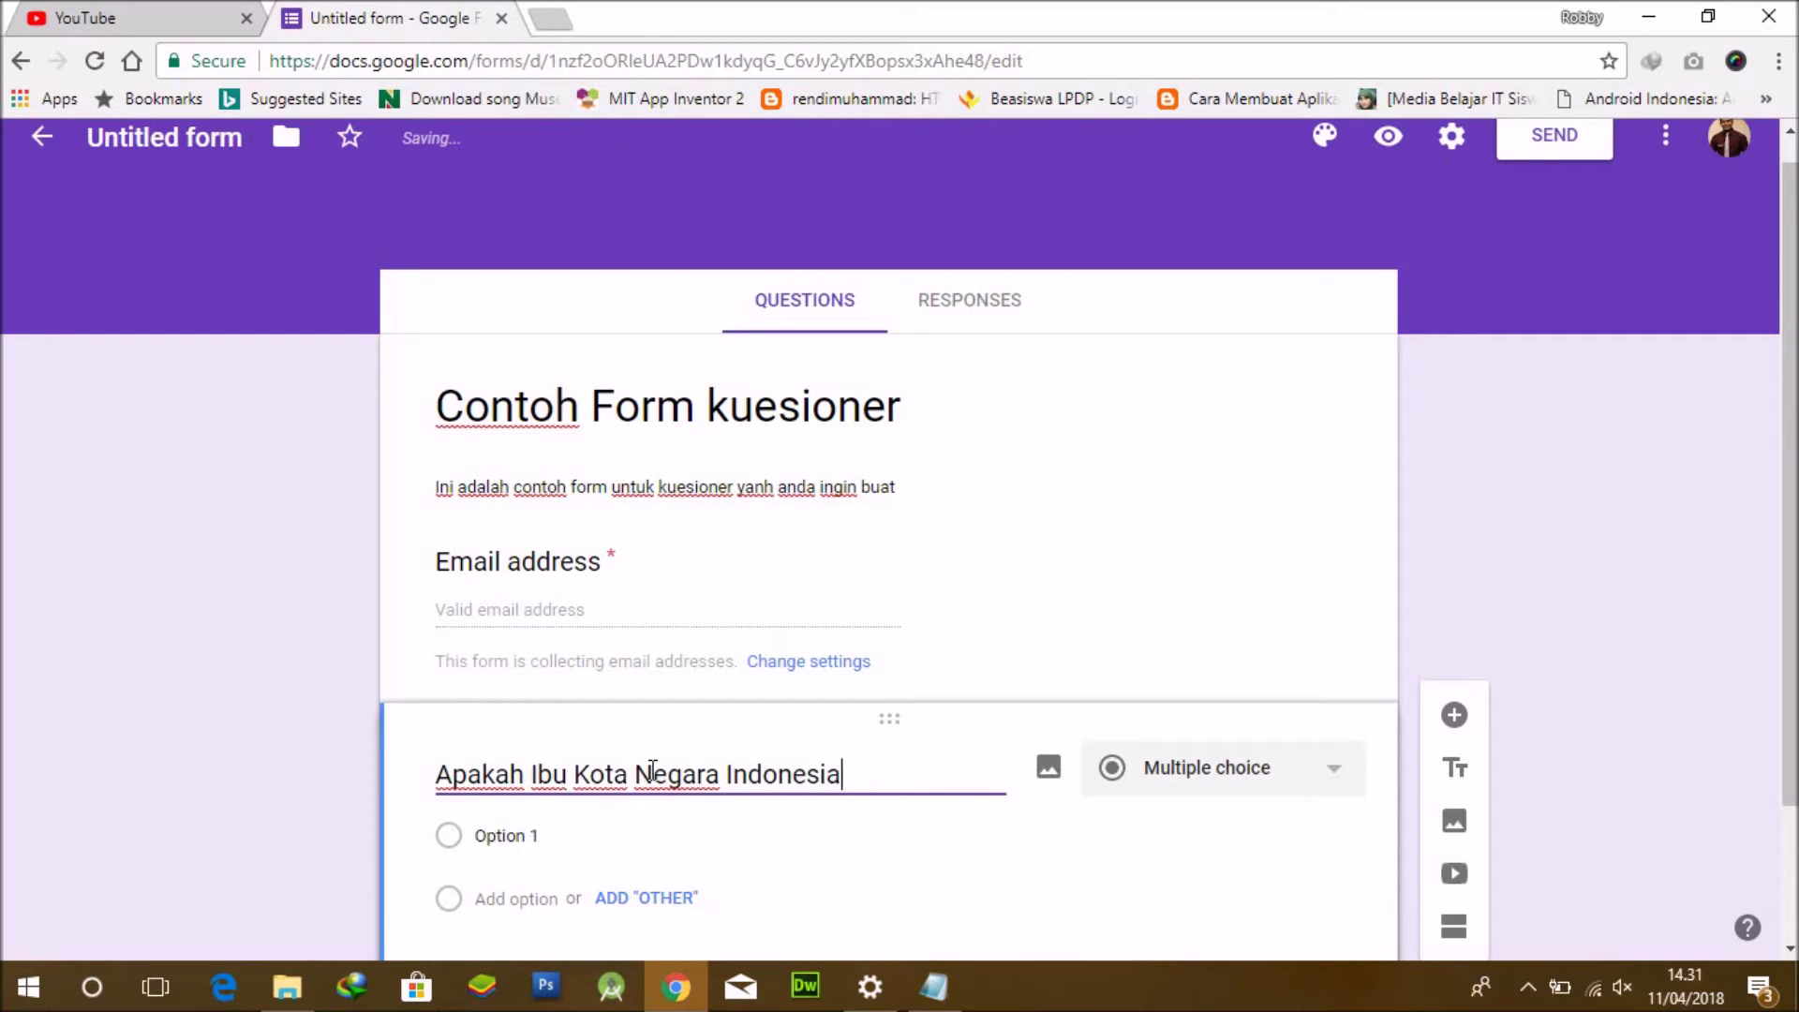
text( ?)
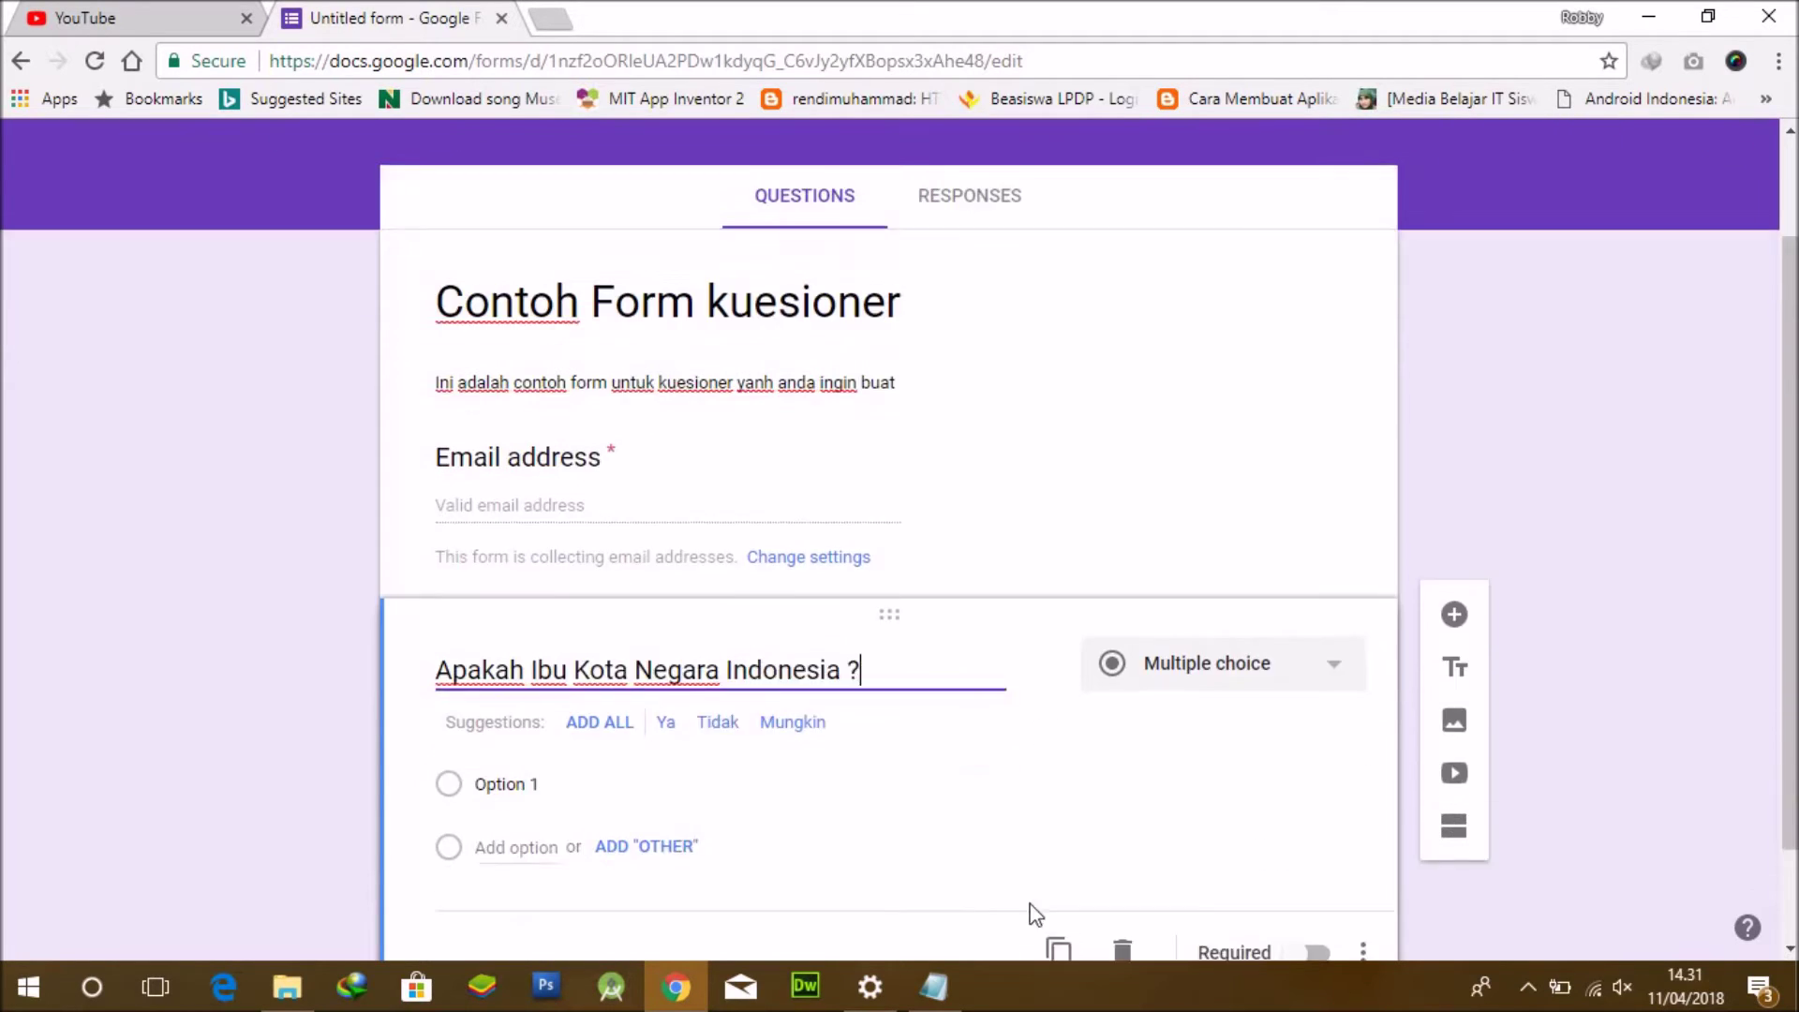
Replace the Notepad note with "kemudian pada kolom sebelah kanan anda dapat memilih jenis jawaban yang ini anda buat, contohnya".
click(934, 987)
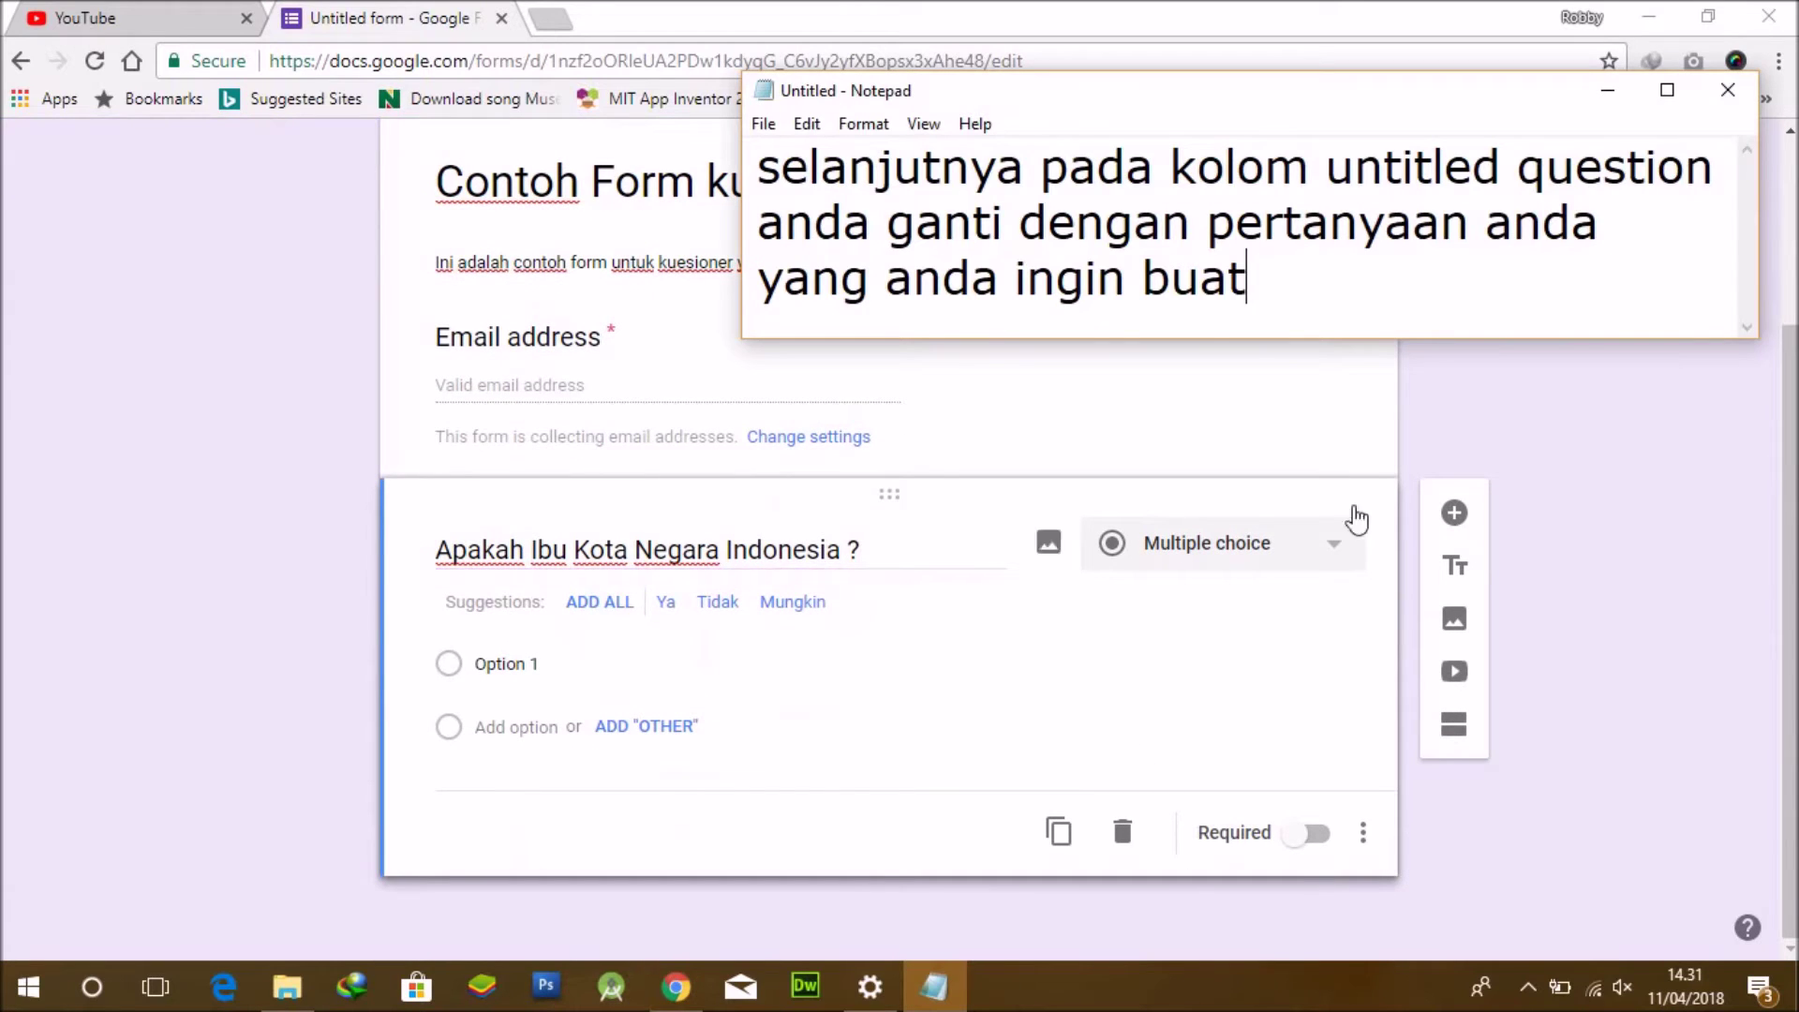
drag(1298, 290, 755, 173)
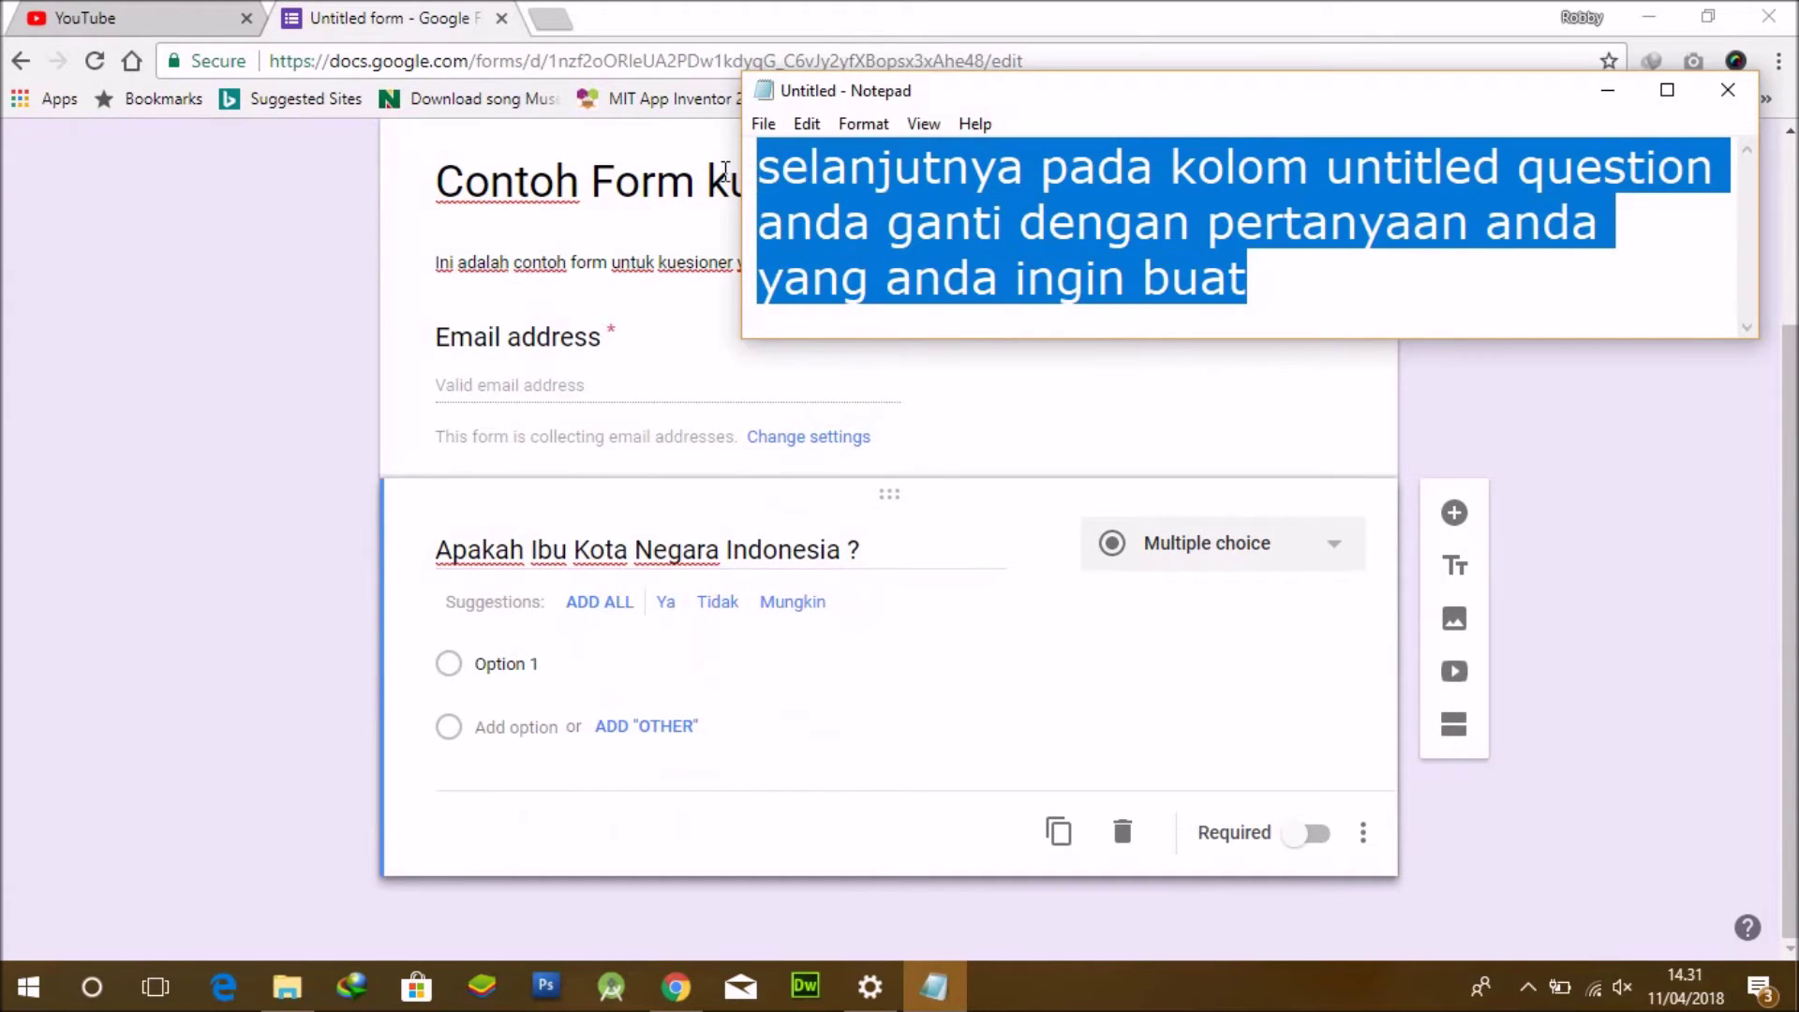
key(BackSpace)
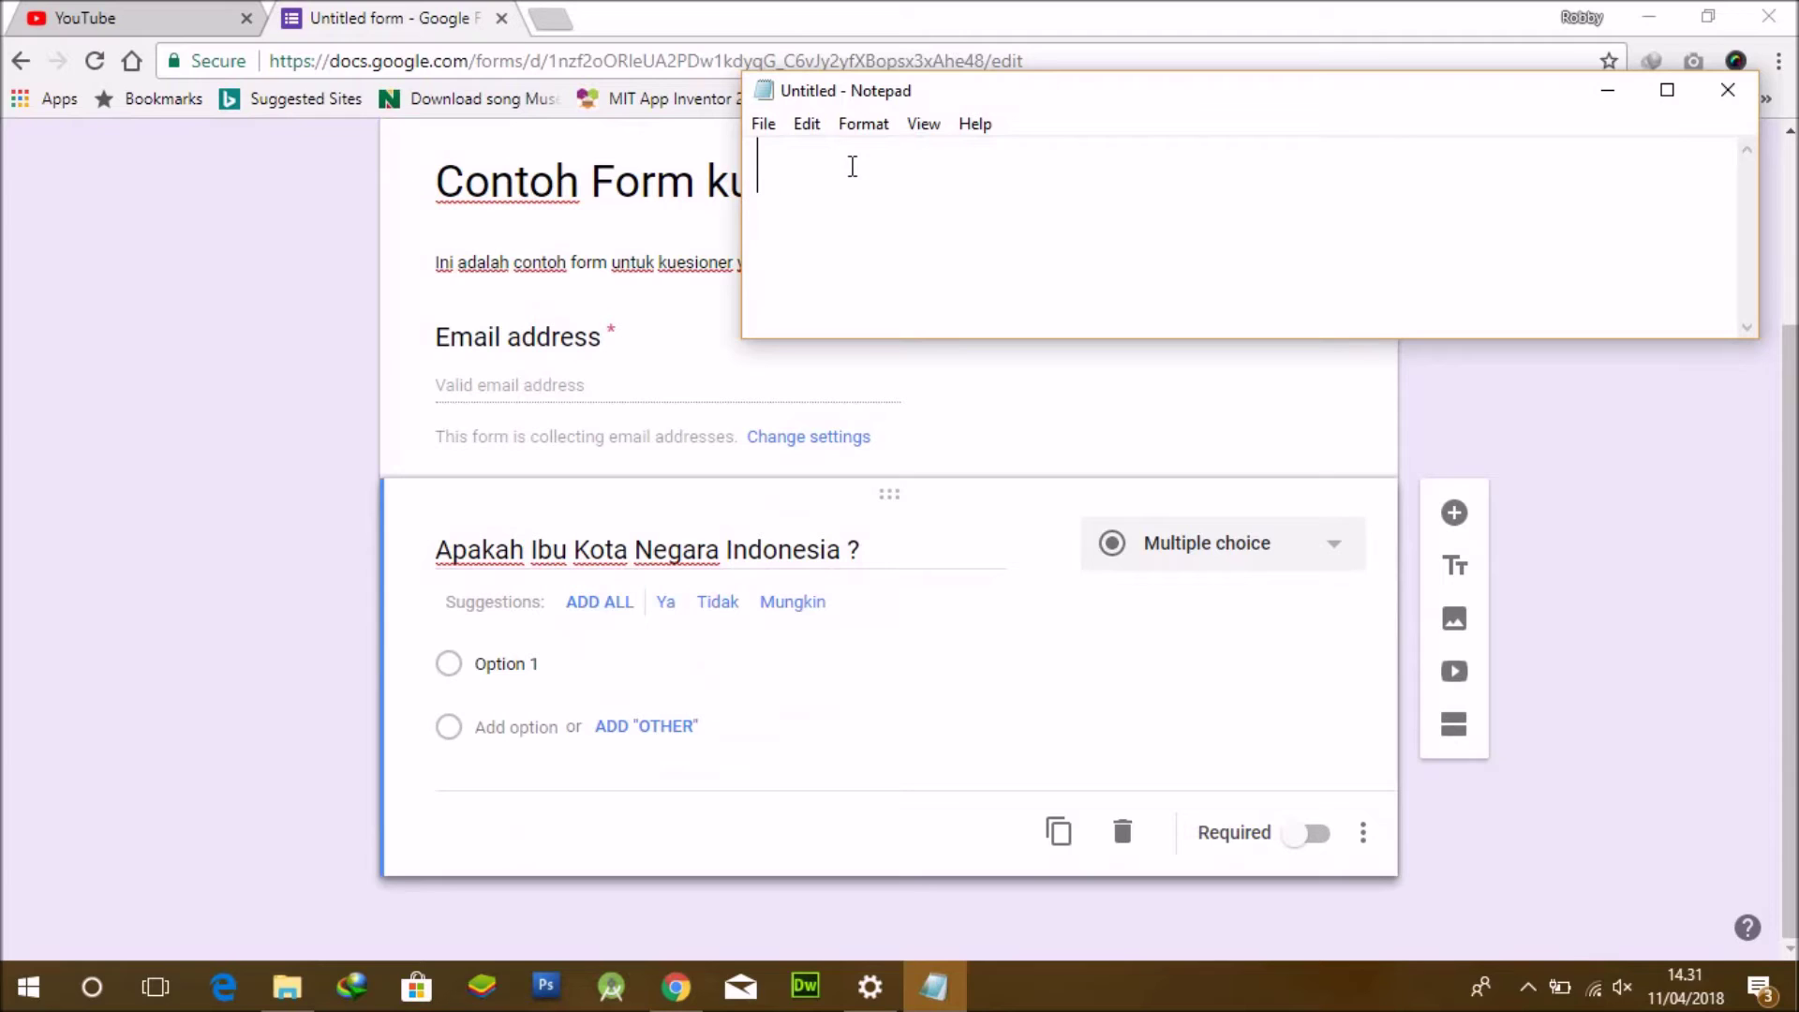
text(kemudian)
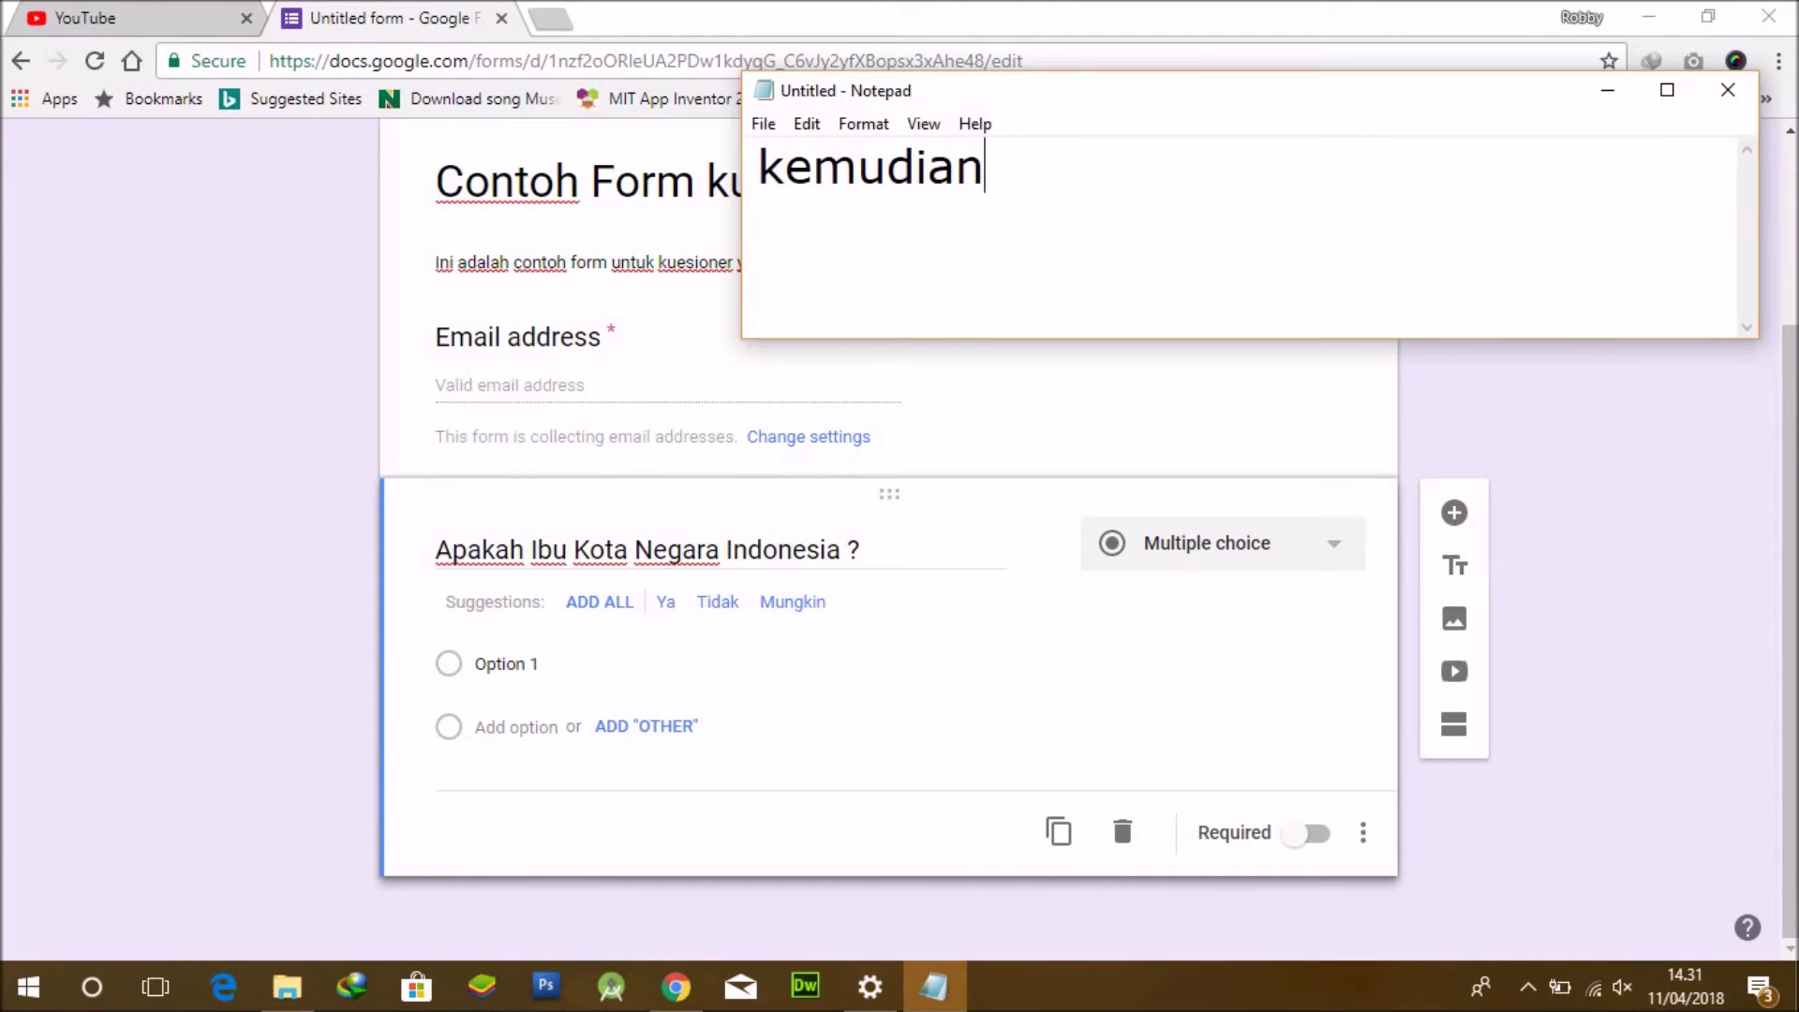
text( pada kolo)
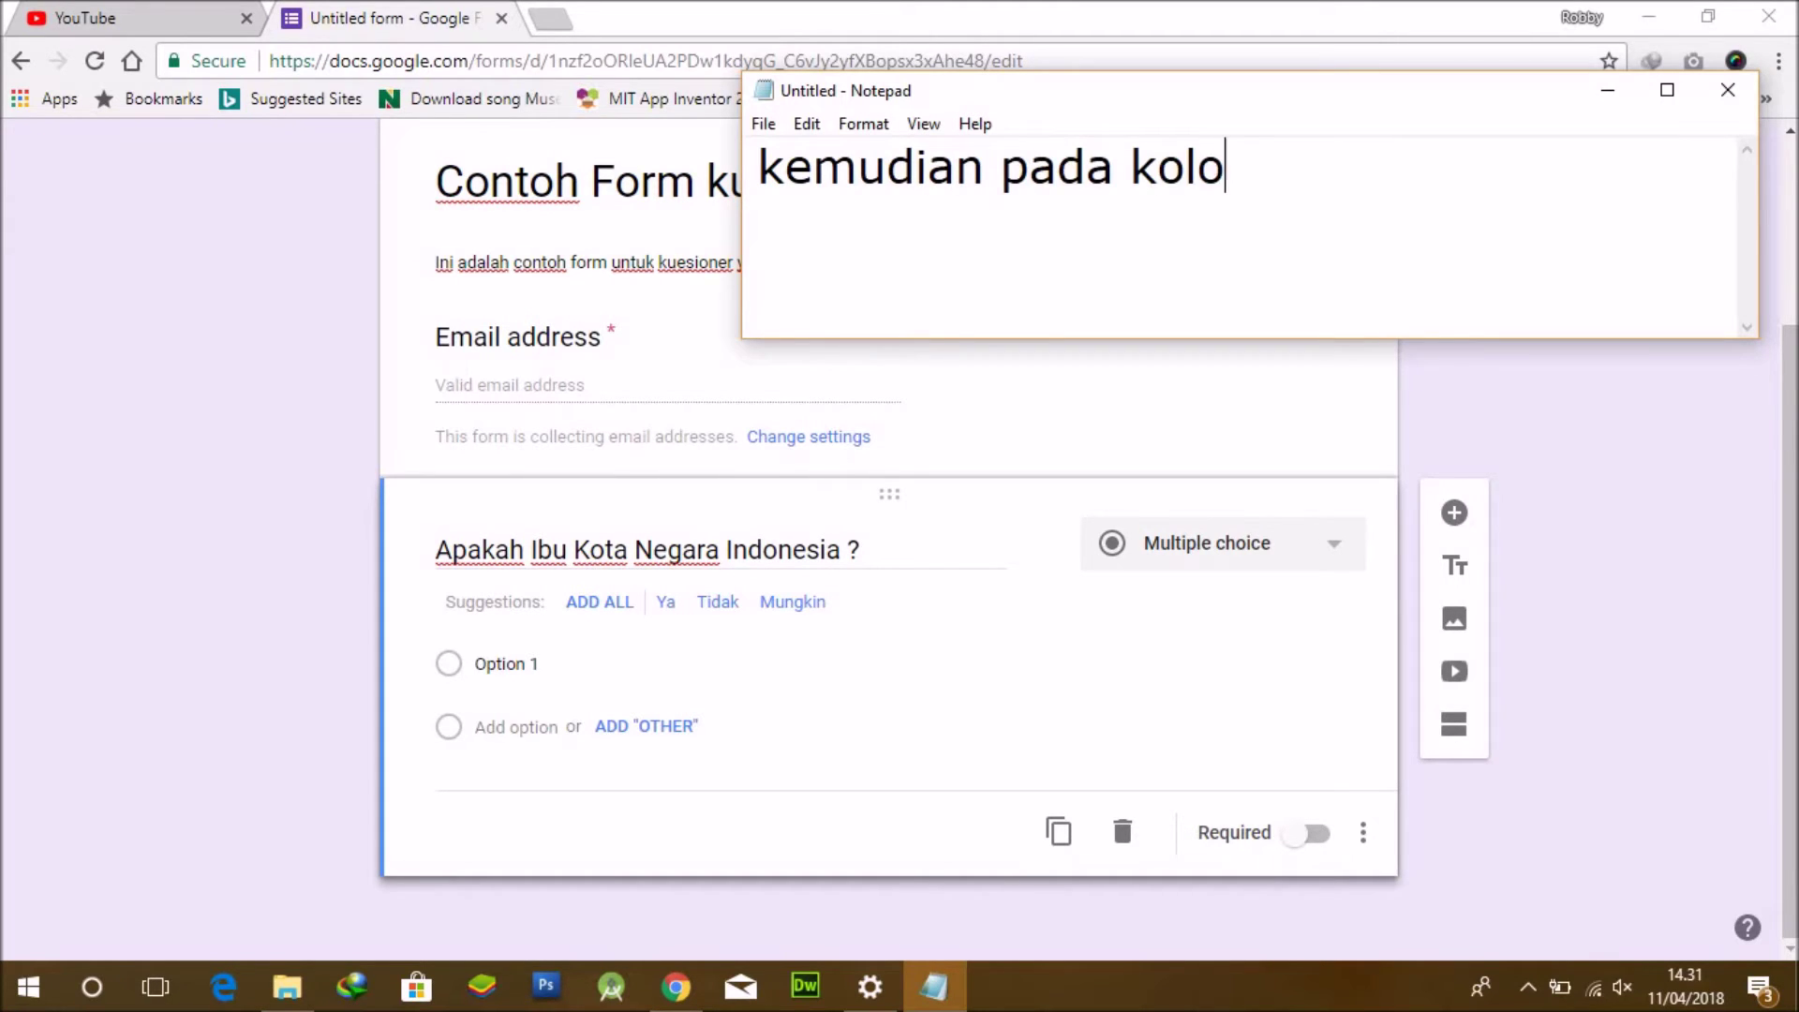
text(m sebelah k)
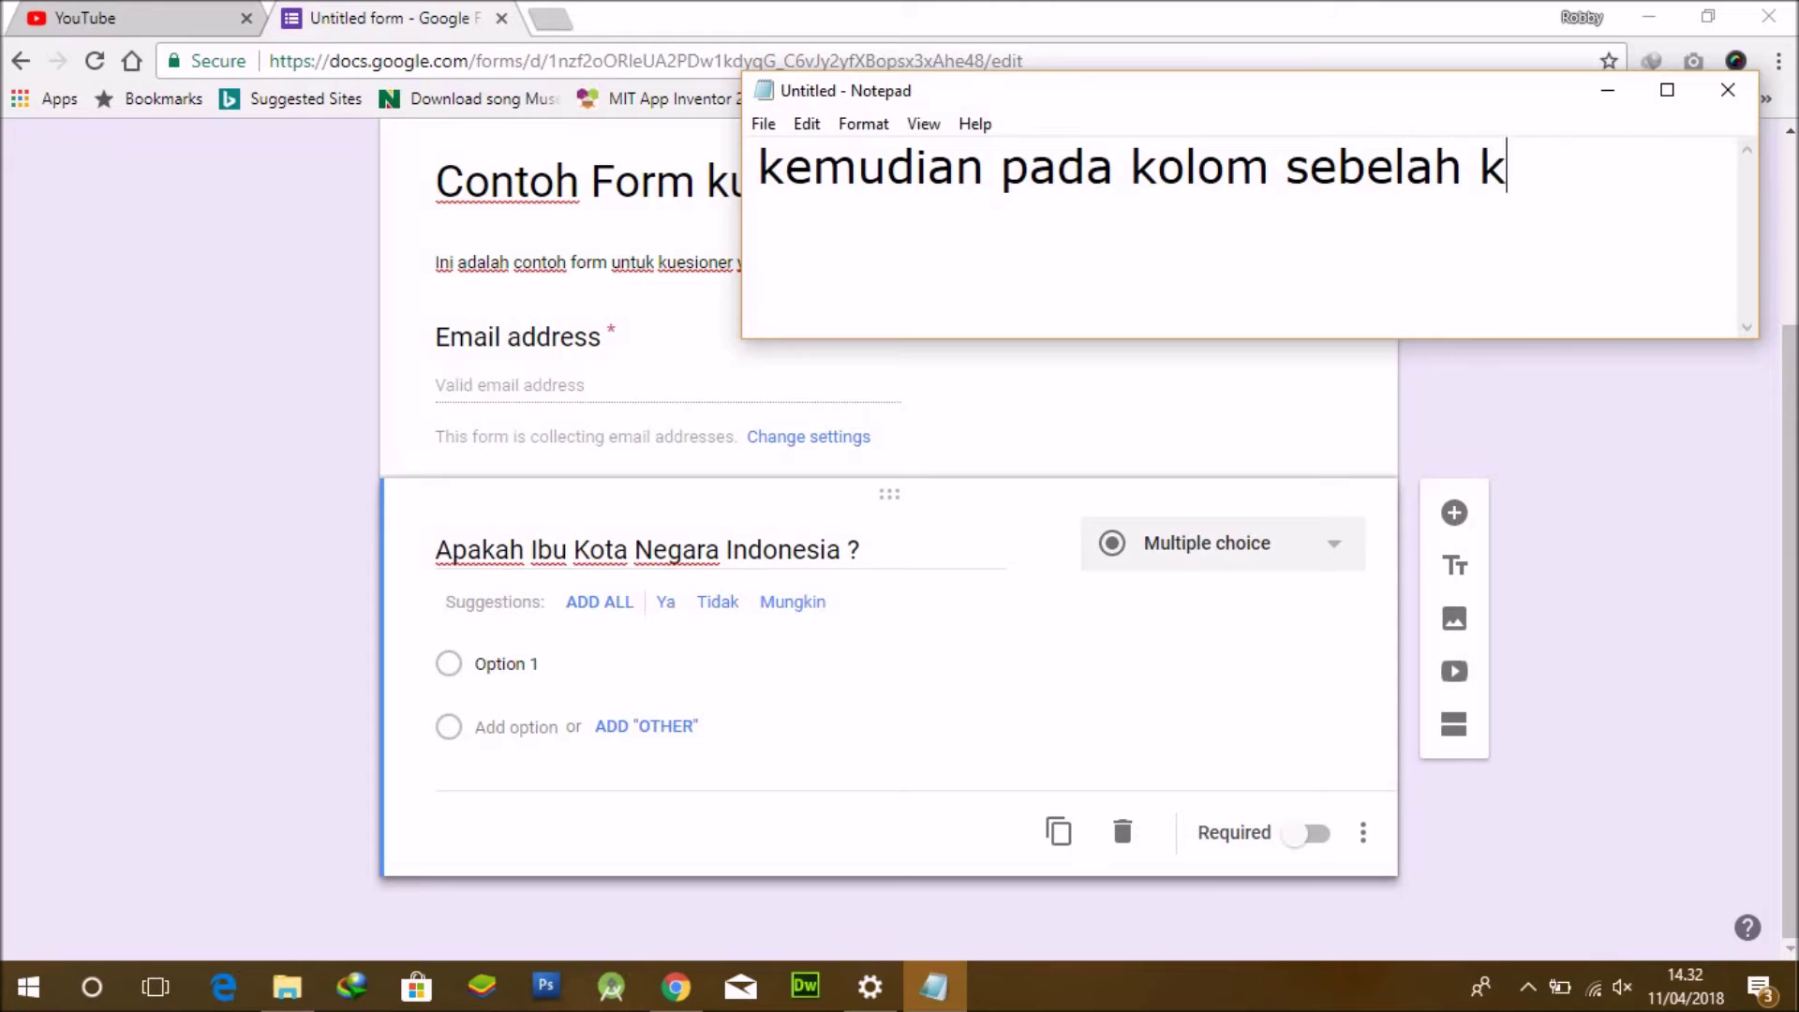
text(anan anda dapa)
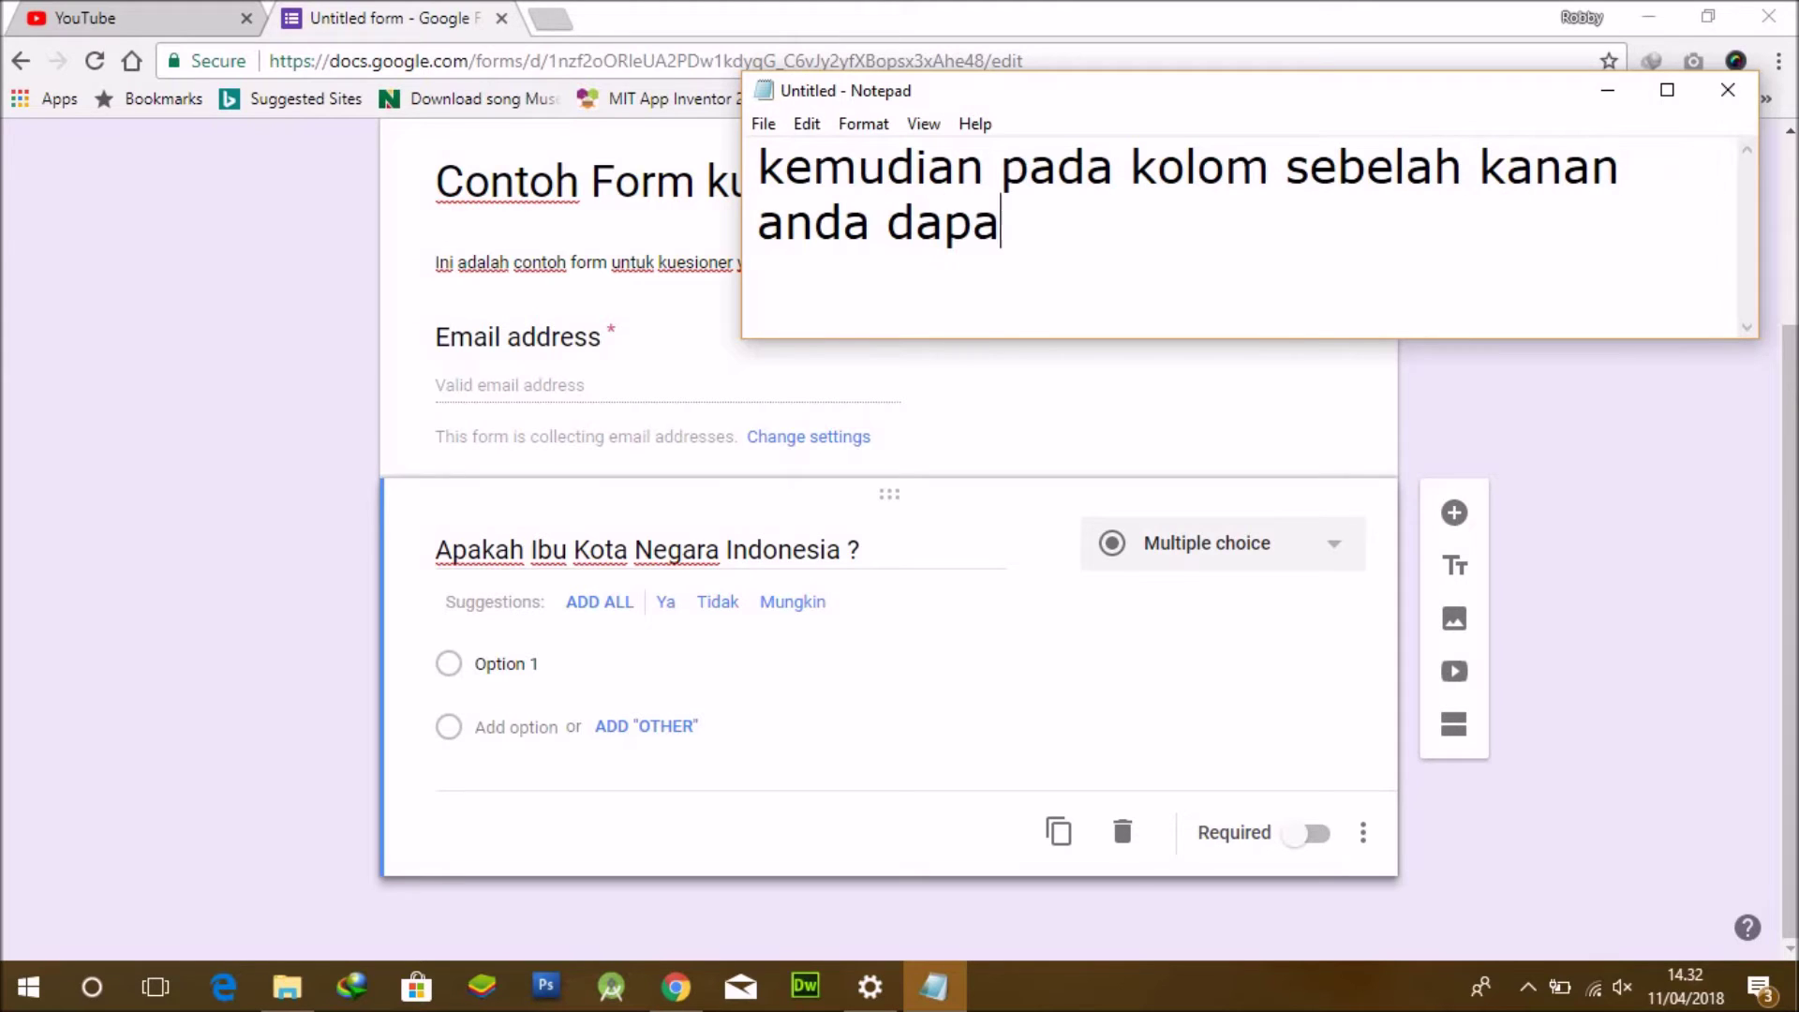
text(t memilih)
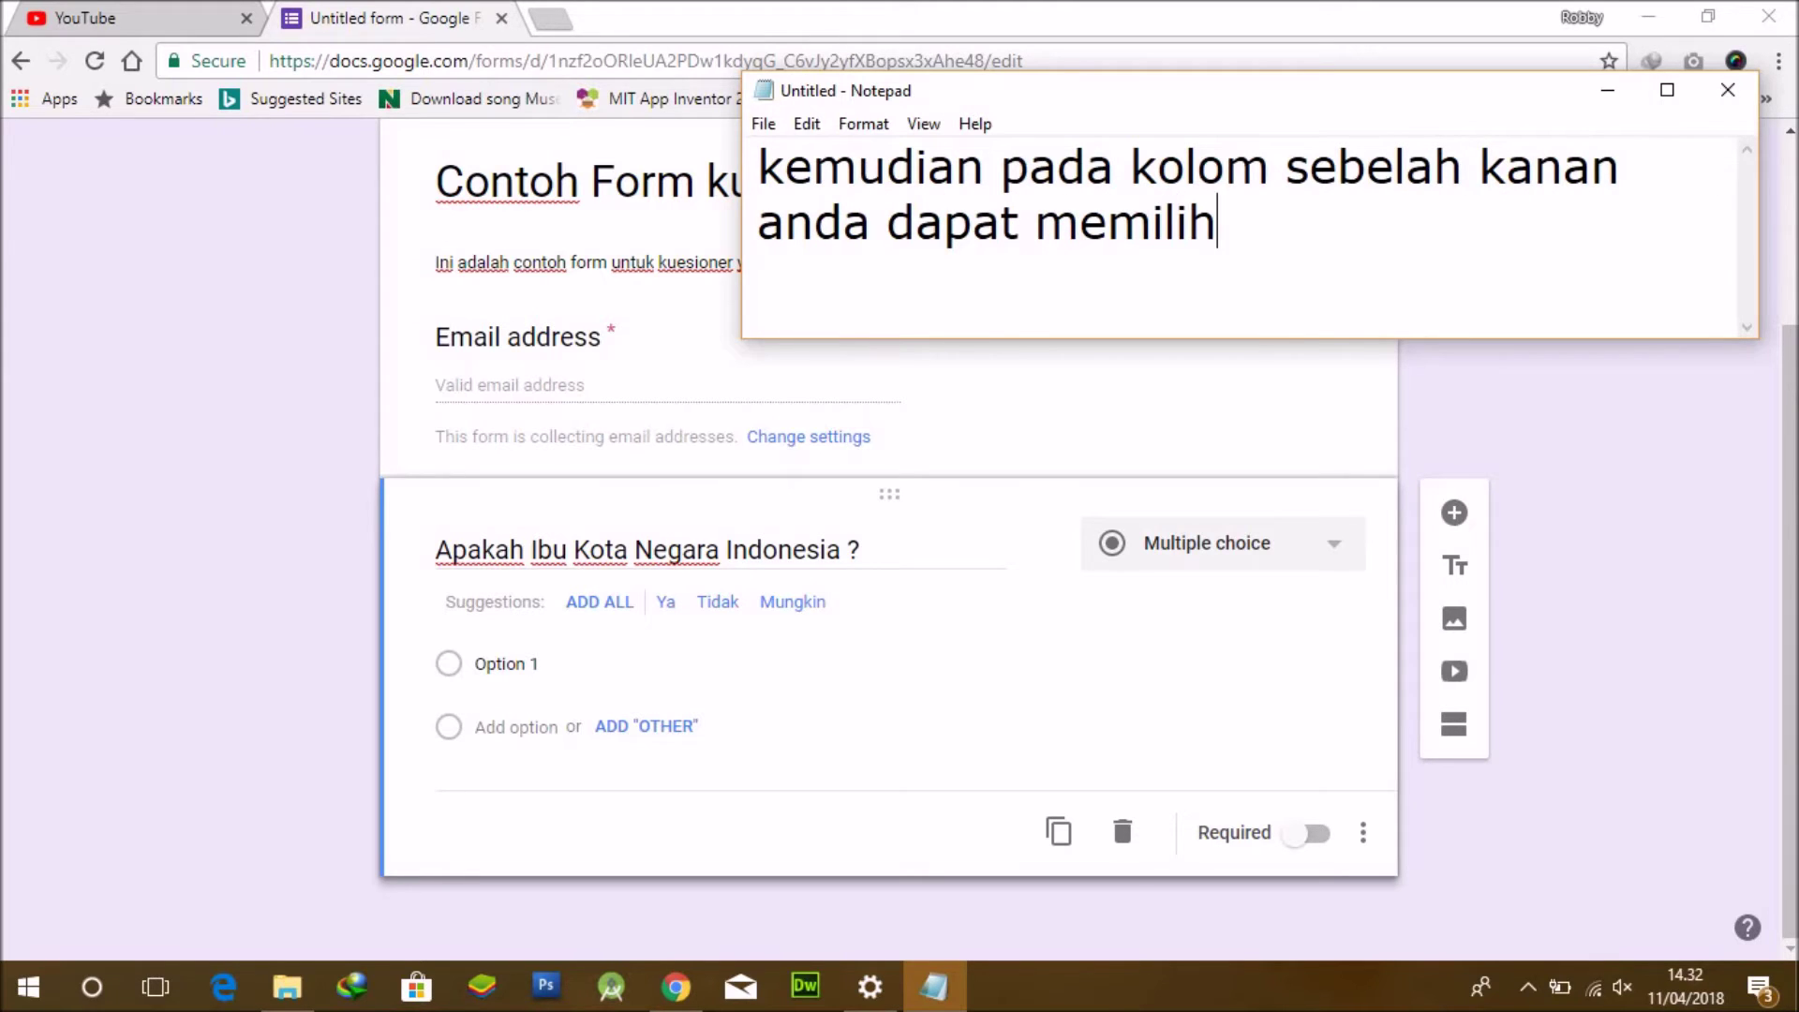
text( jenis jawa)
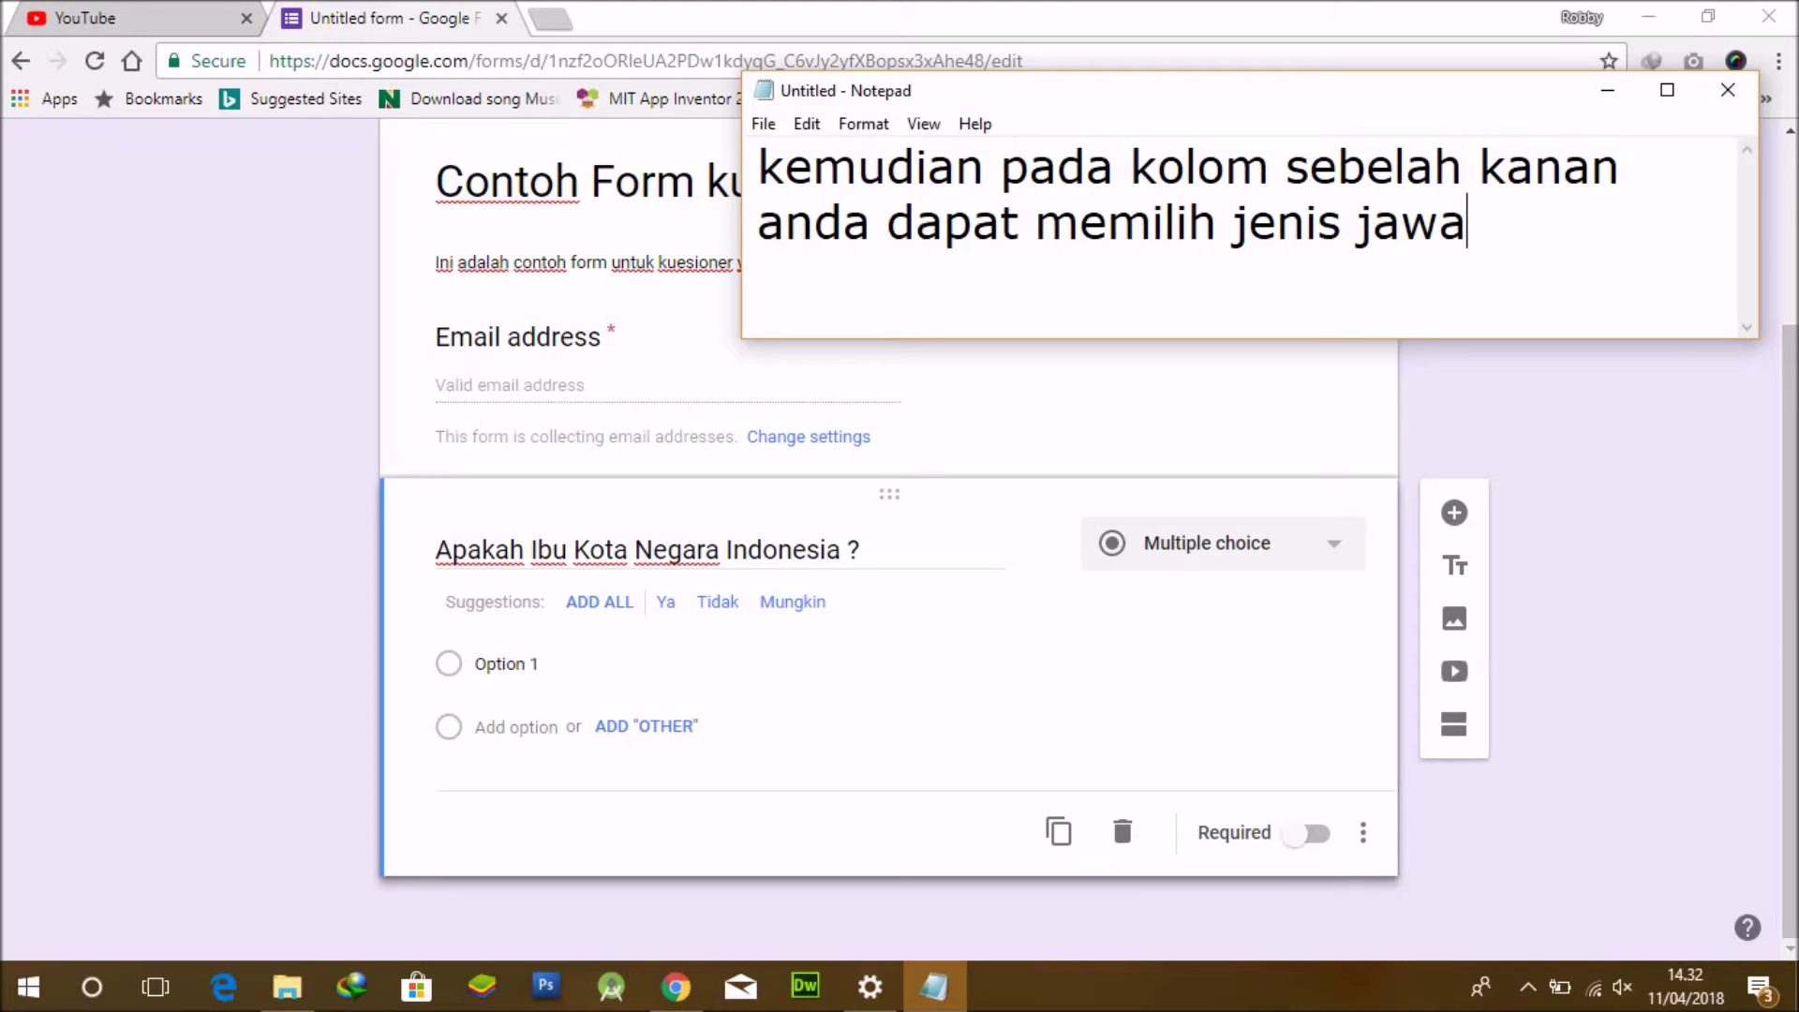
text(ban yang ini )
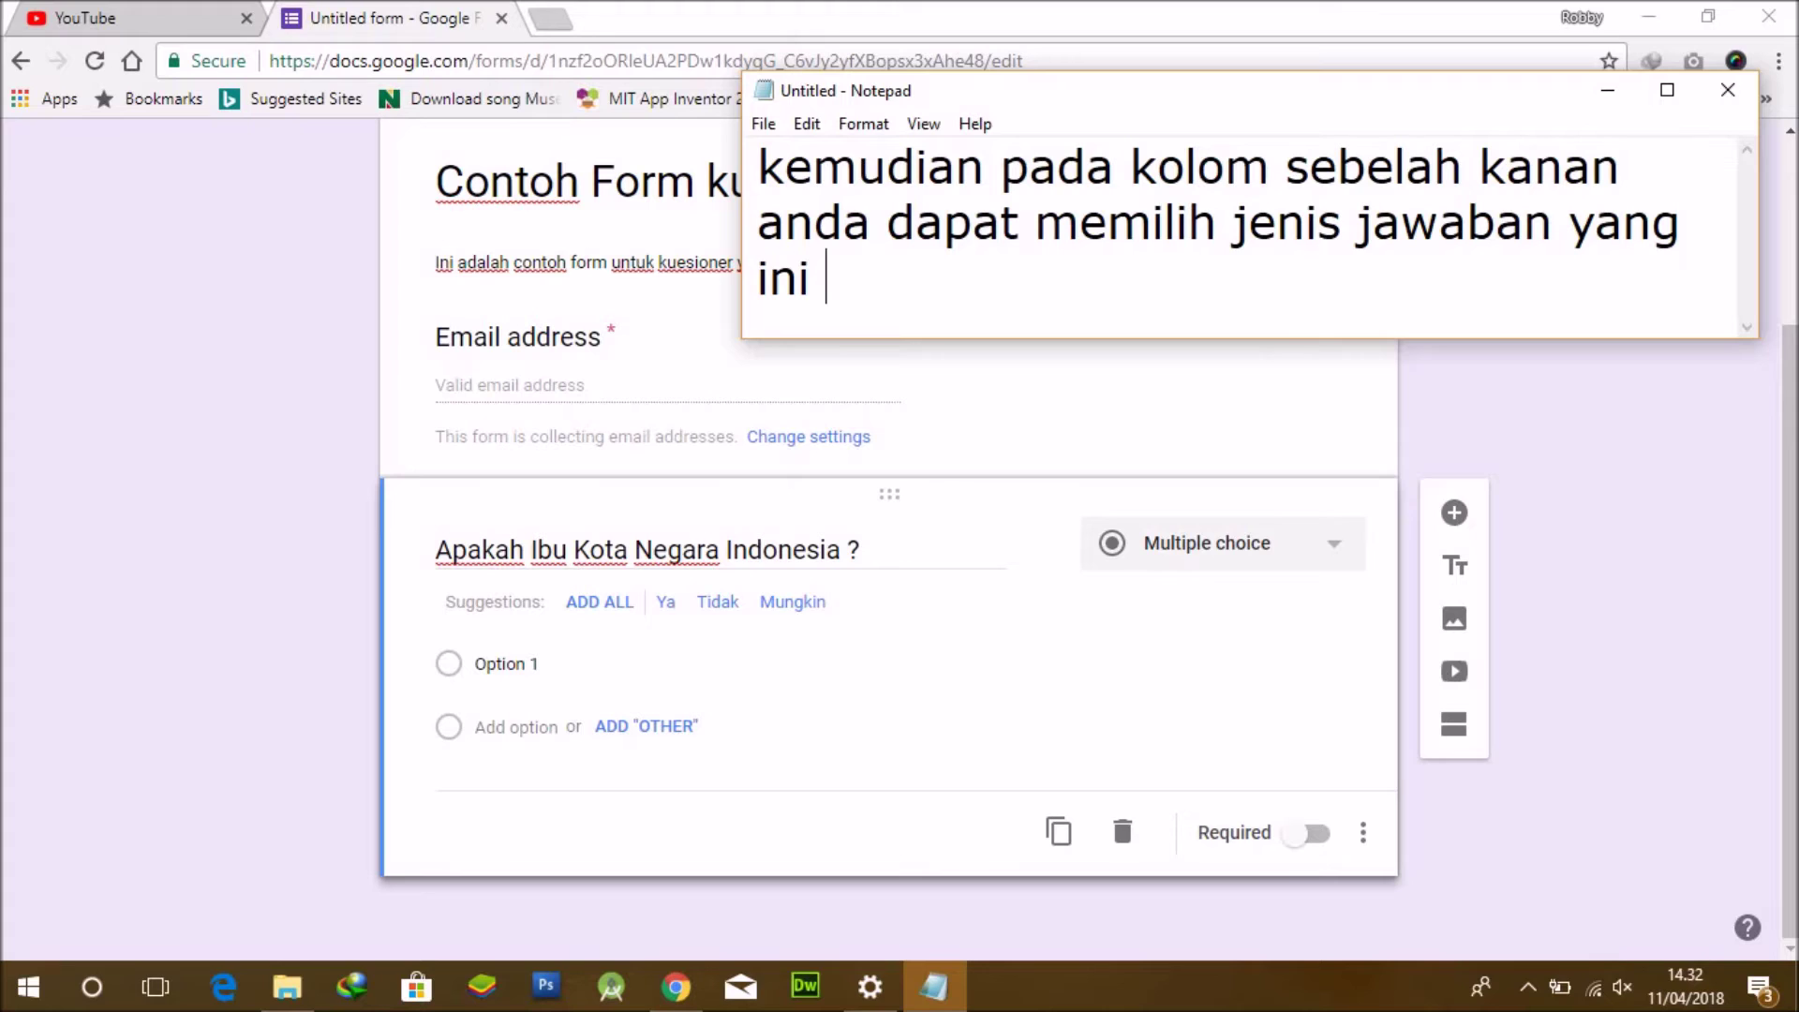
text(anda buay)
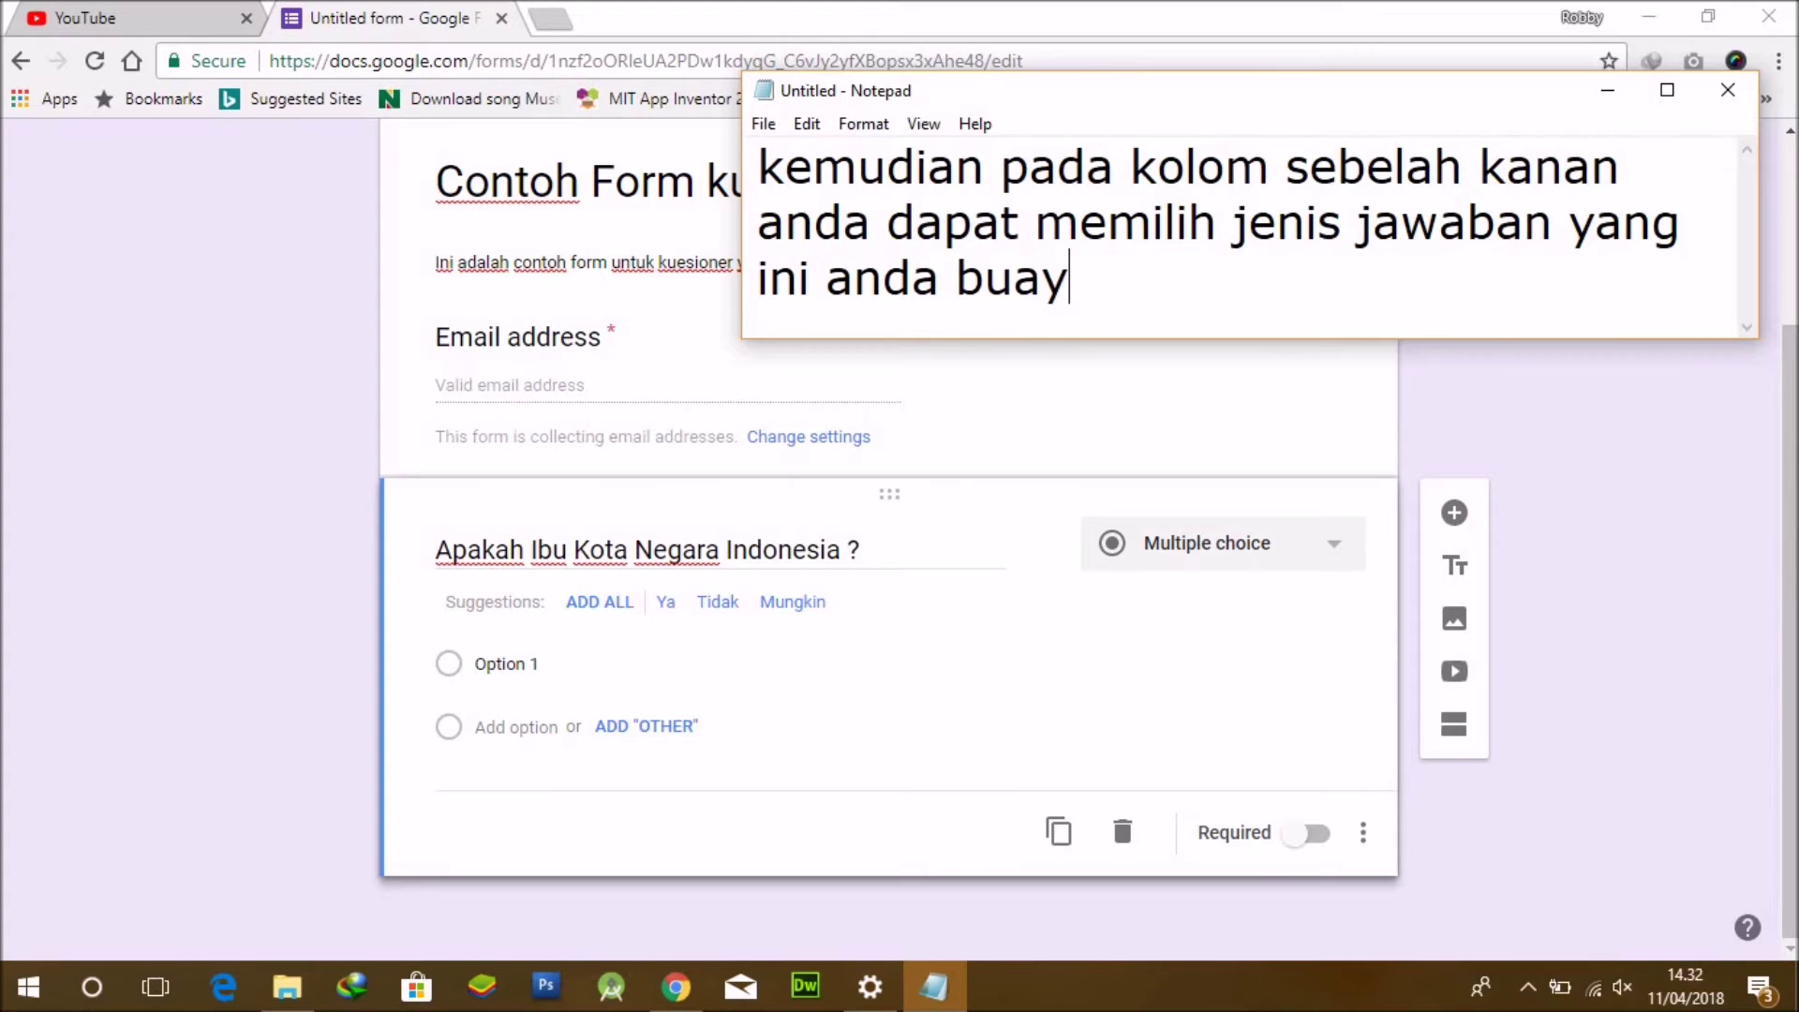
key(BackSpace)
text(t, contohnya)
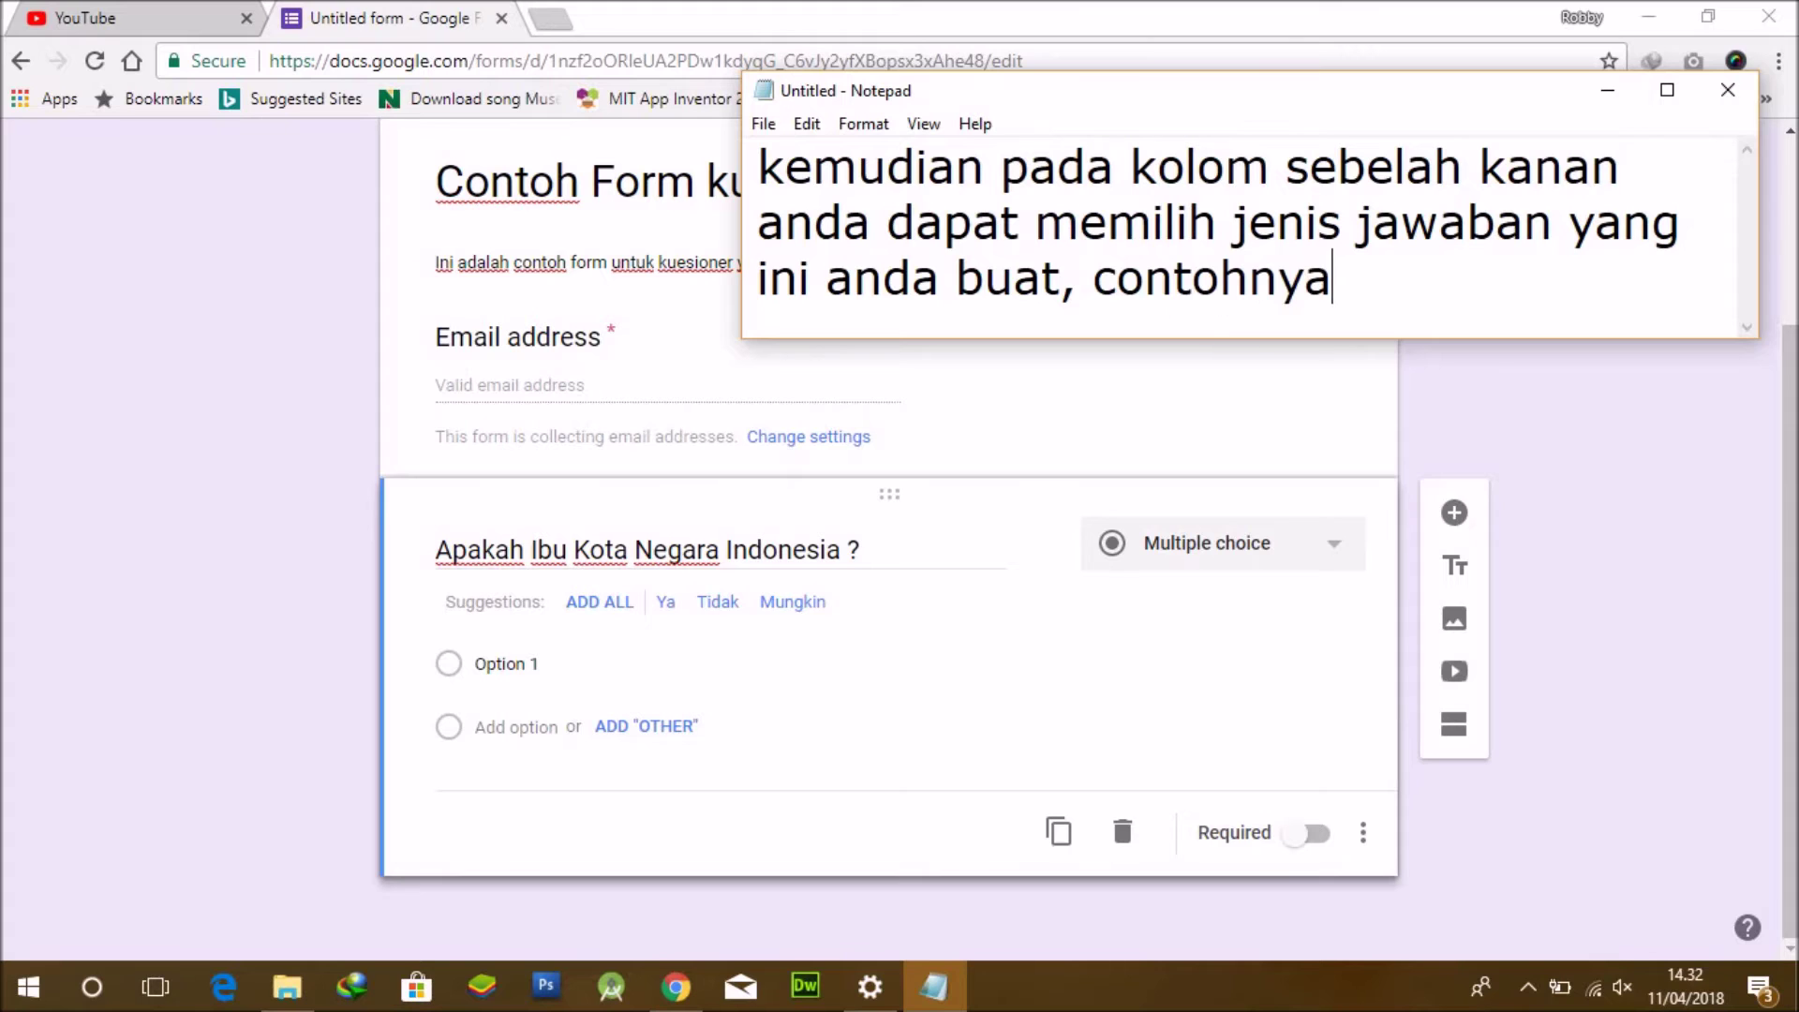
Try the Short answer and Paragraph answer types on the Indonesia capital question in Chrome, returning it to Multiple choice.
click(1346, 565)
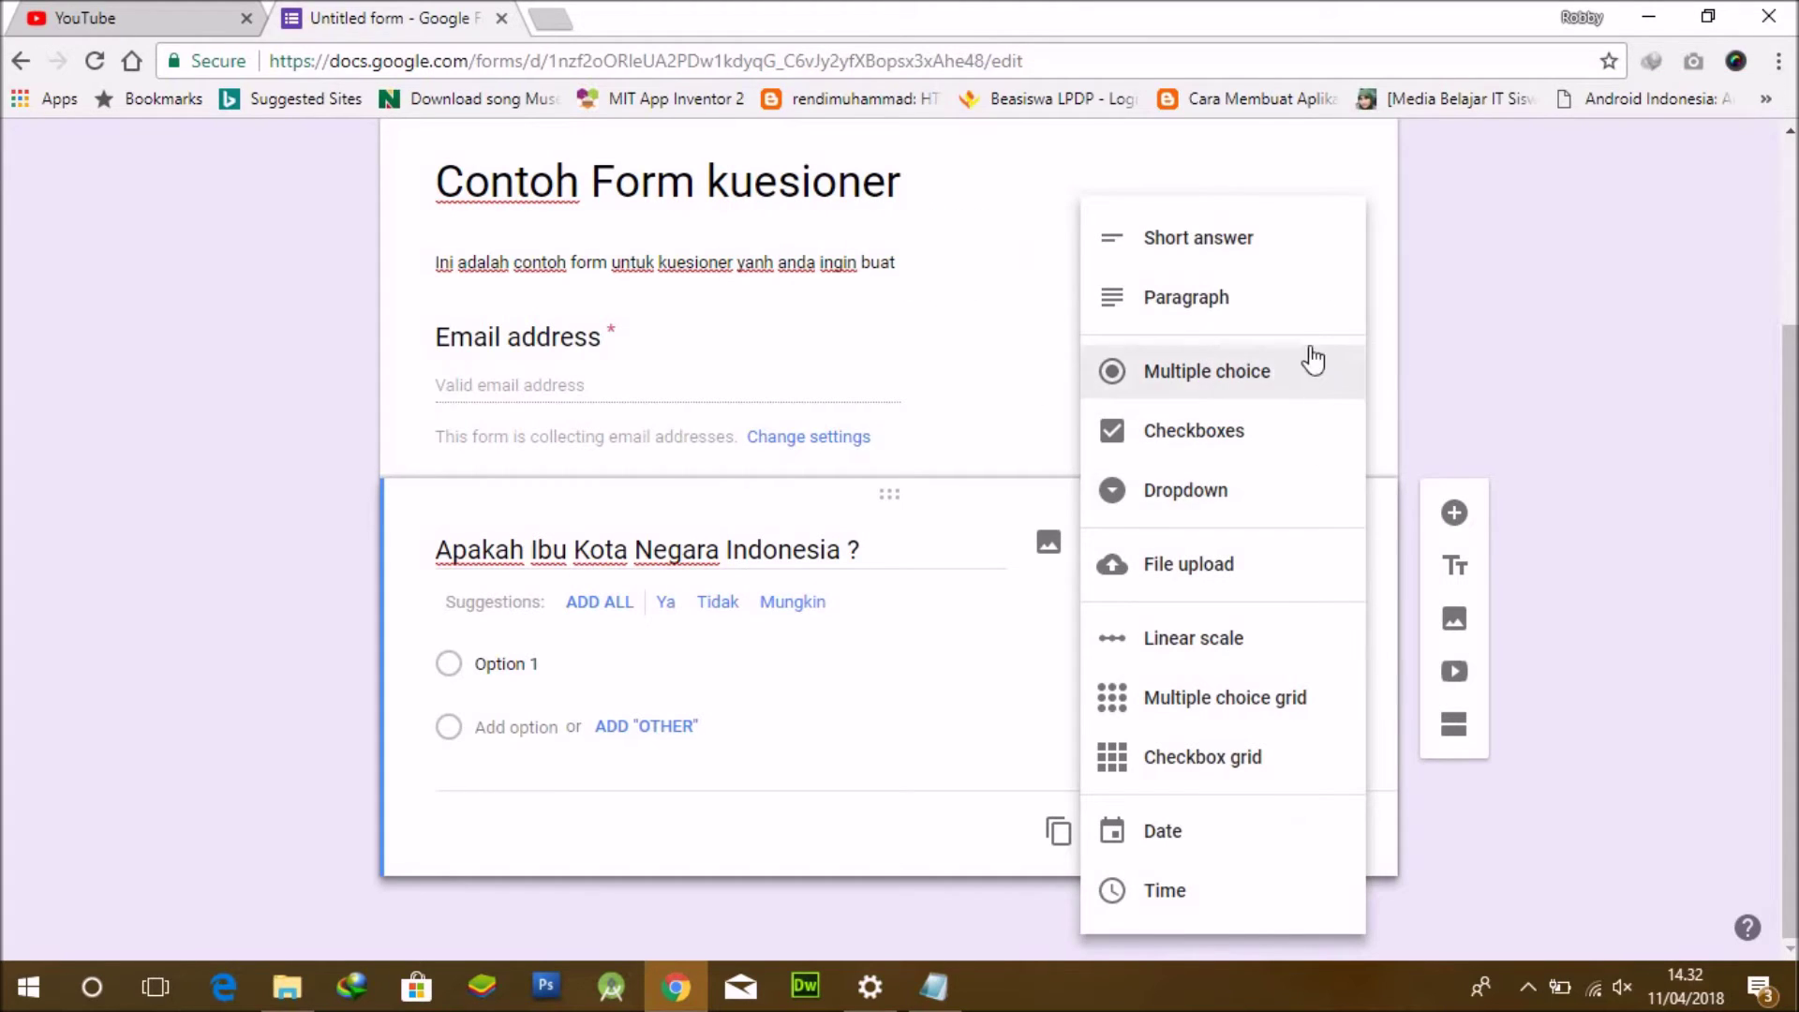
click(1287, 262)
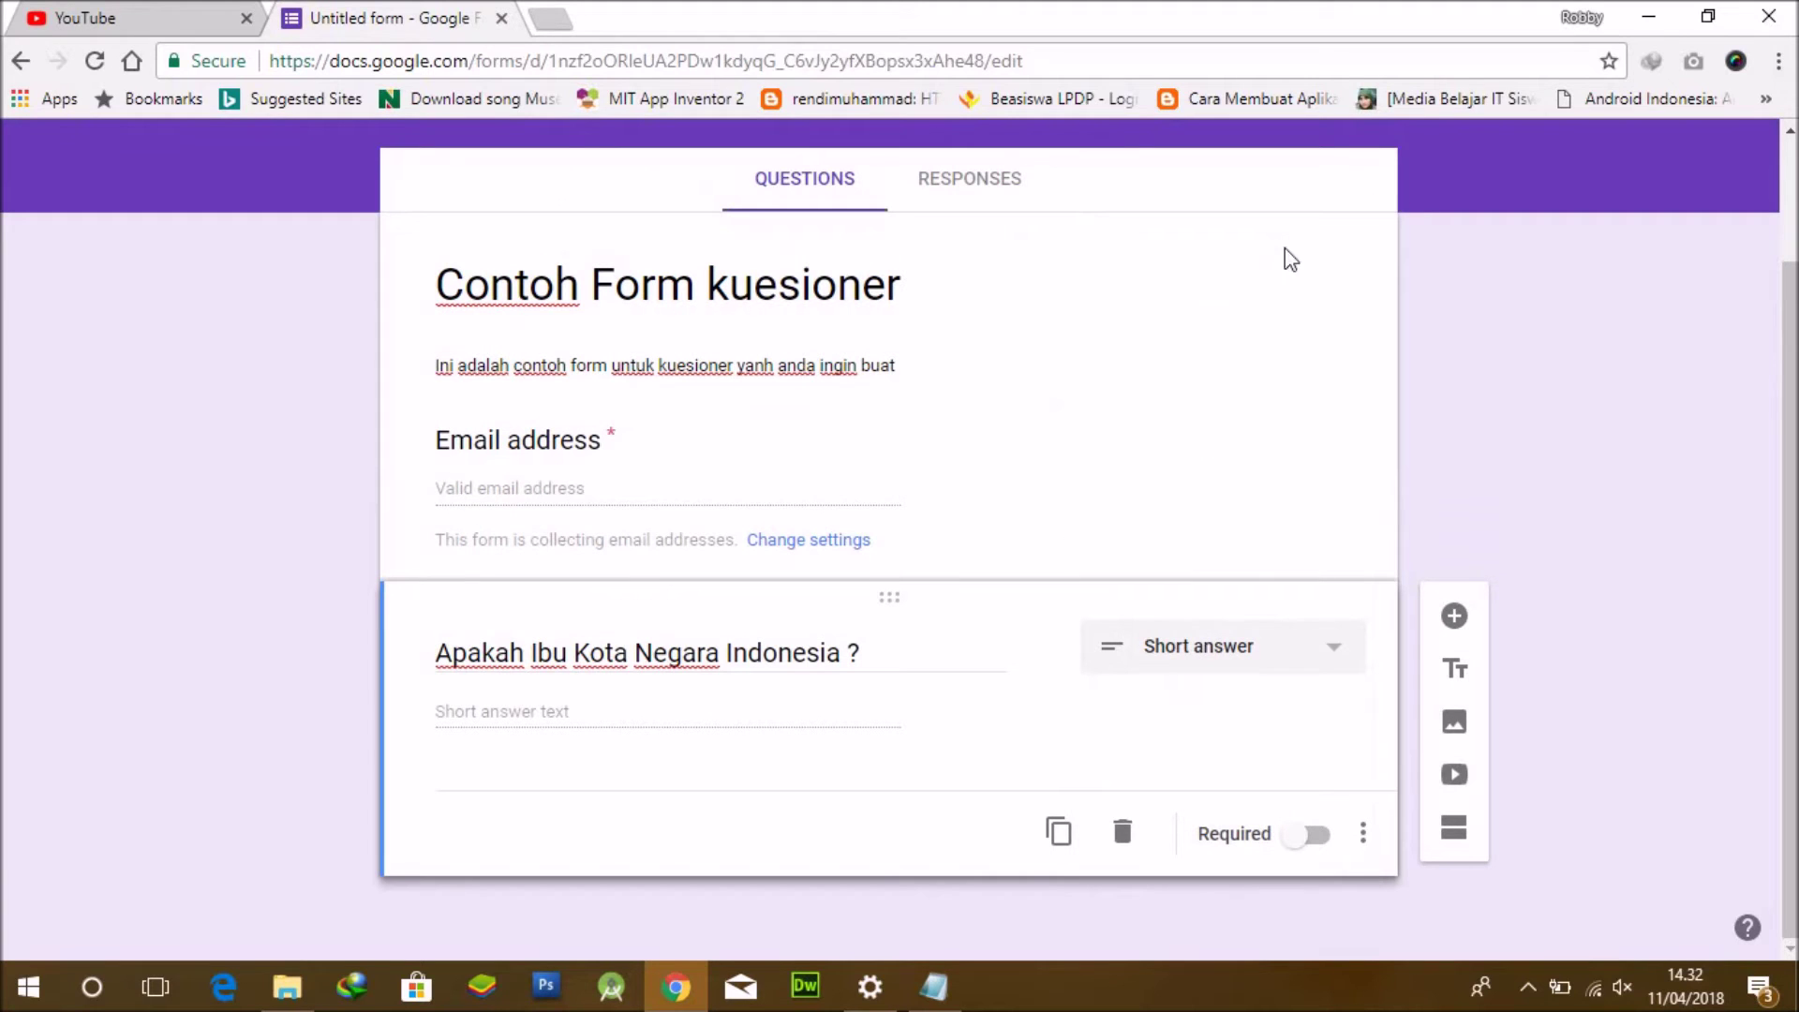
click(1349, 656)
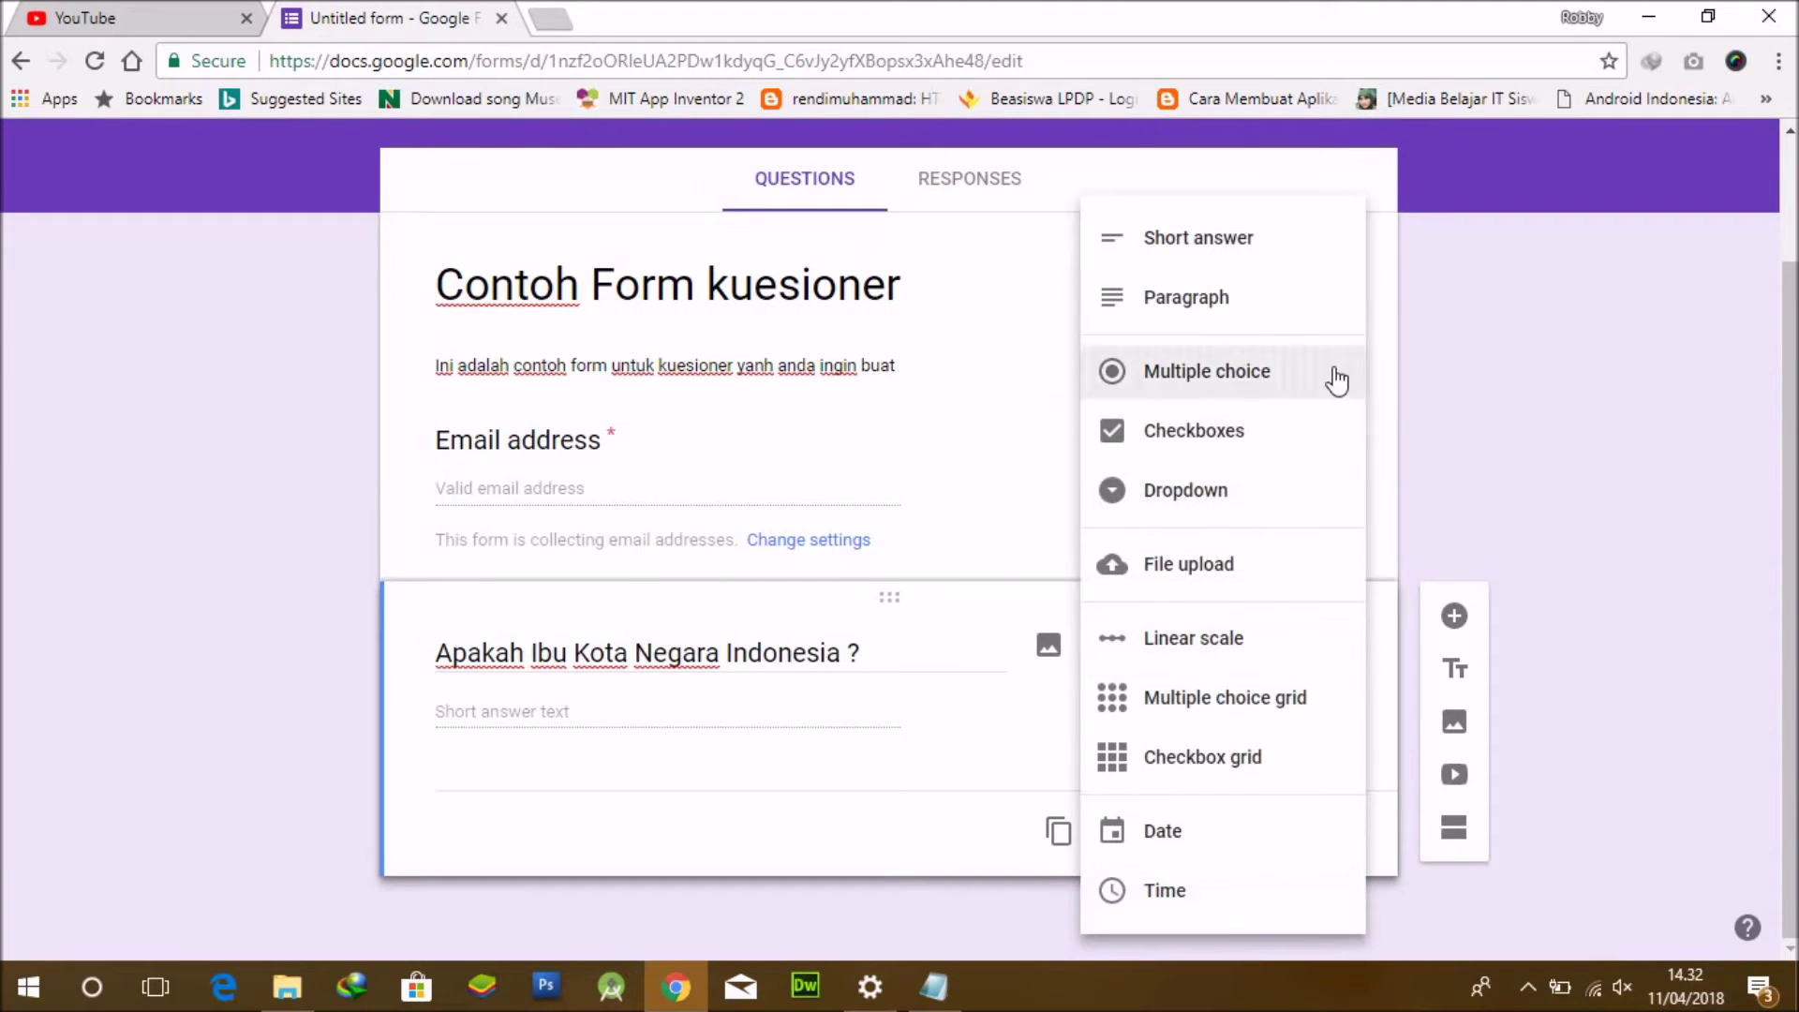
click(1279, 304)
click(1327, 654)
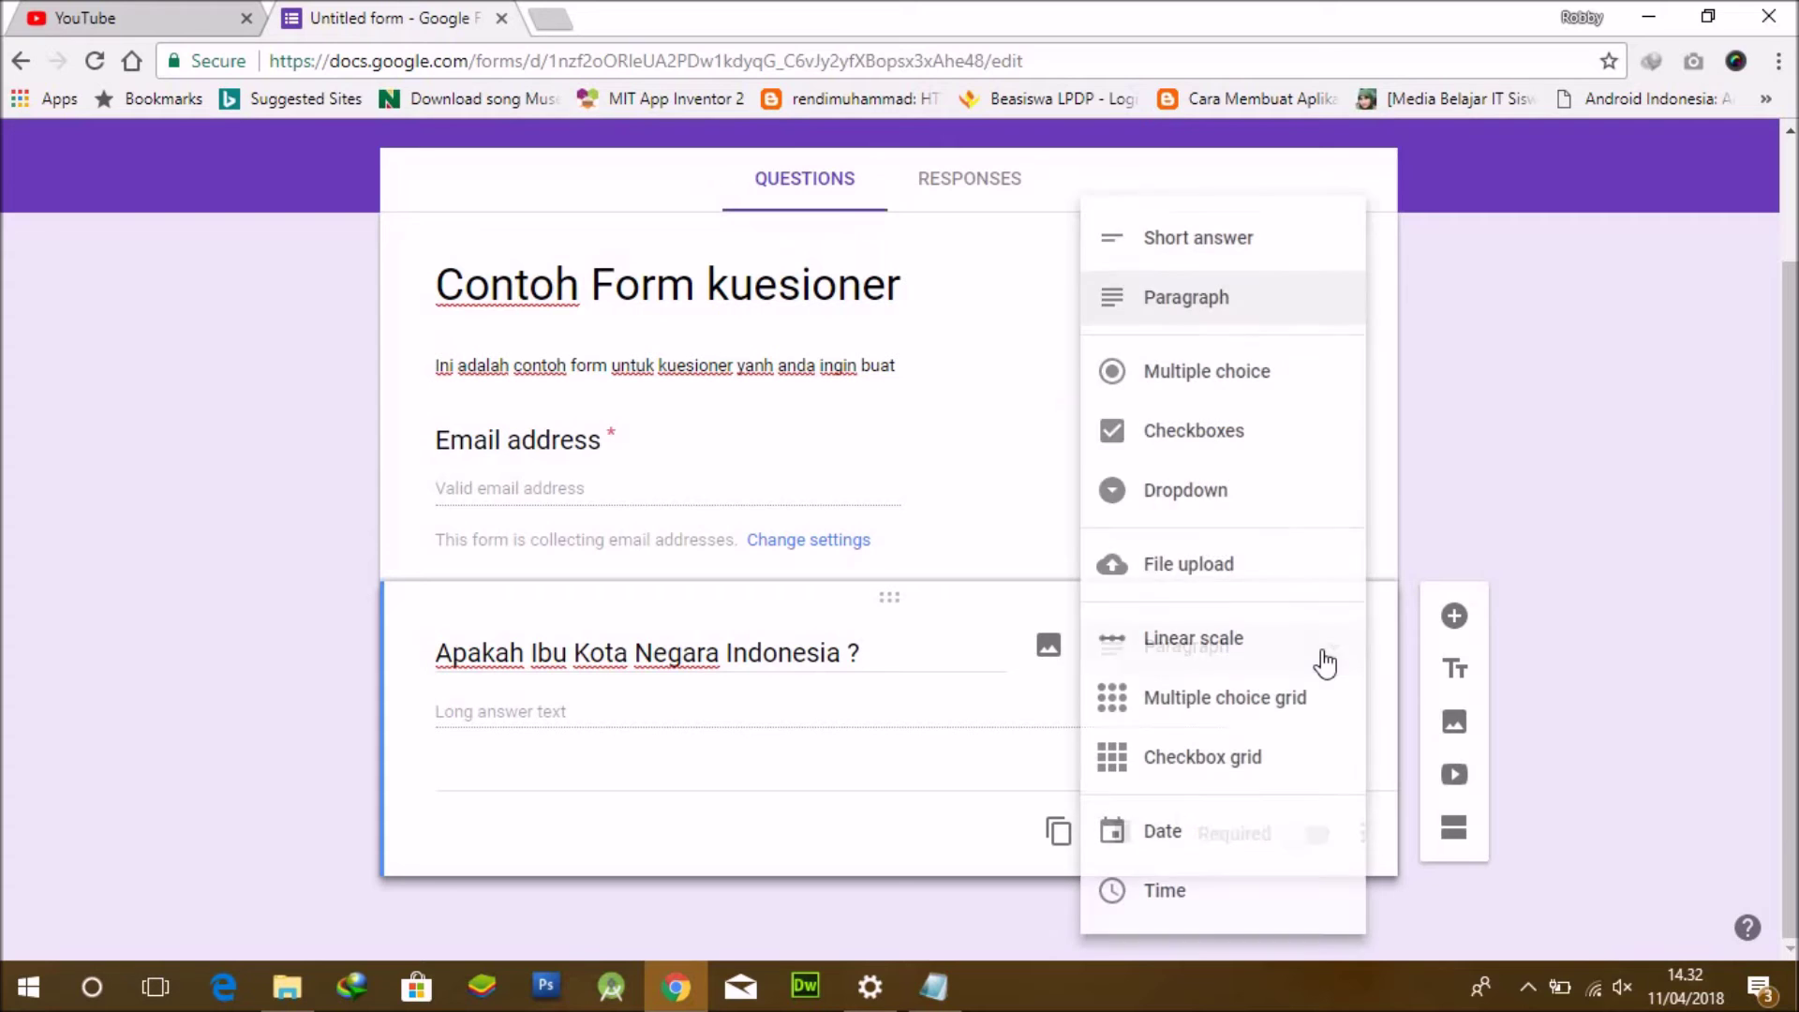
click(1264, 401)
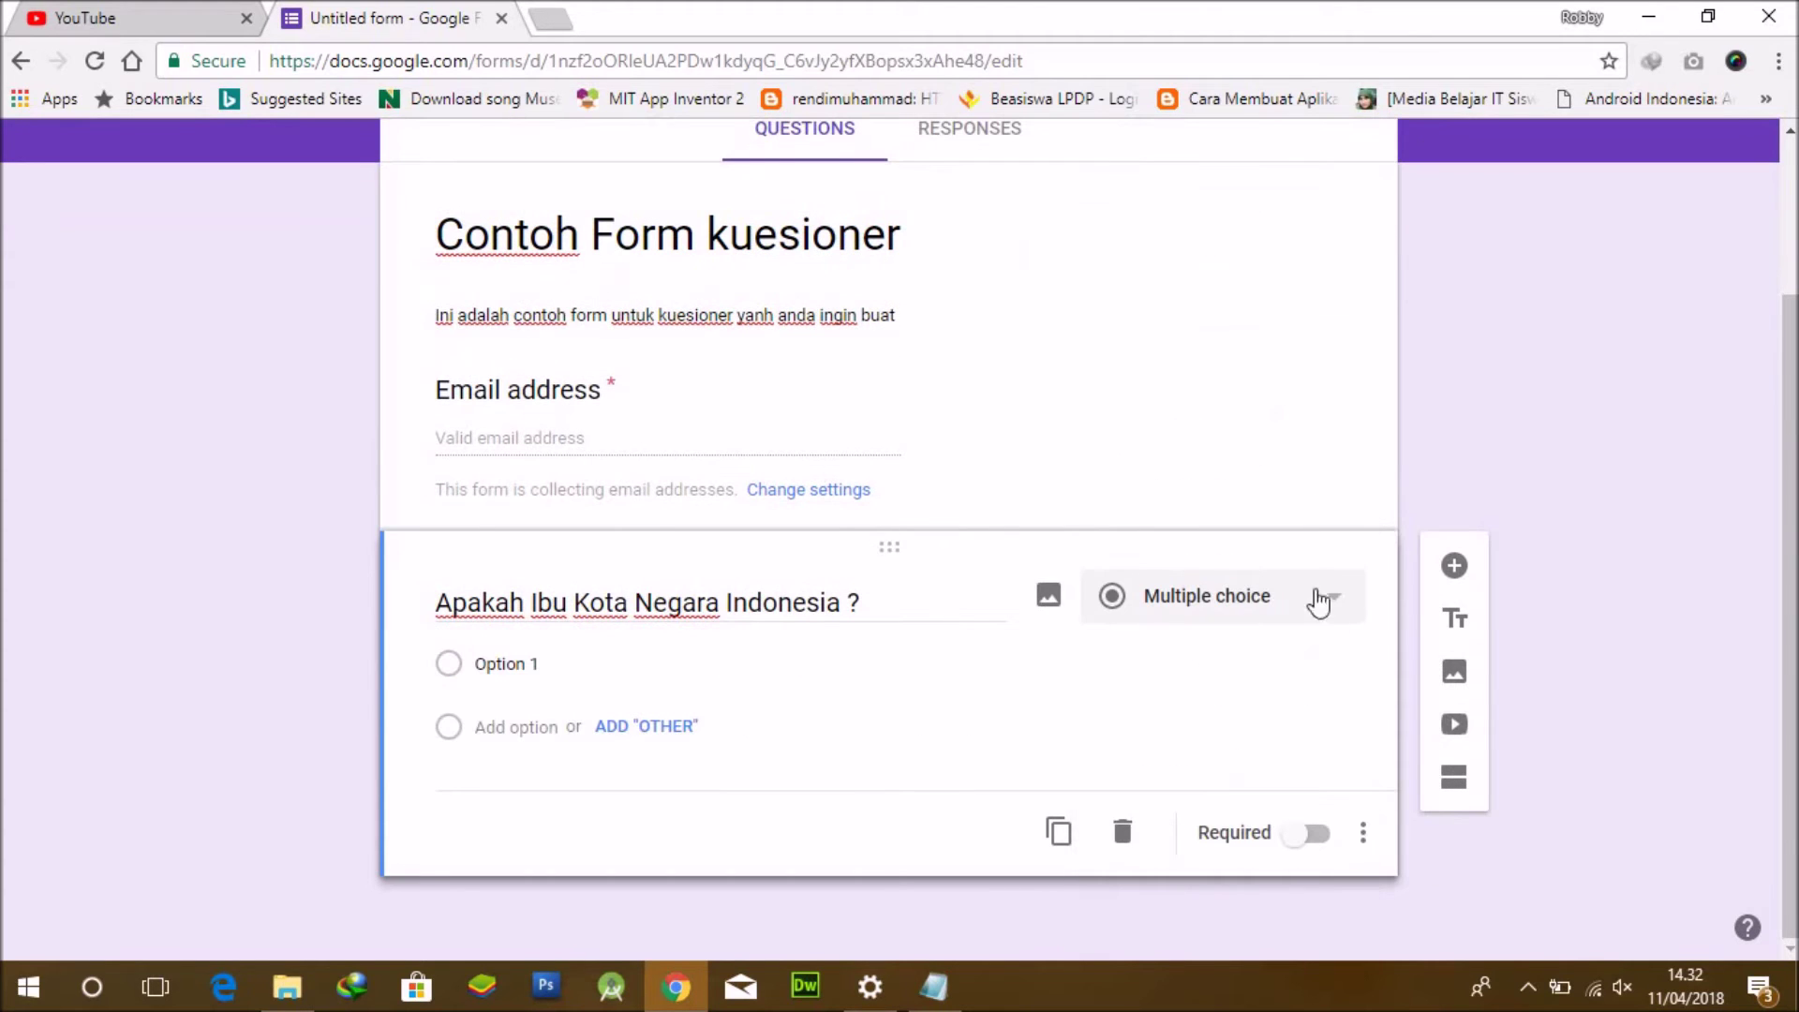
Try the Checkboxes, Dropdown, Date and Time answer types on the question, and set it back to Multiple choice.
click(1347, 620)
click(1257, 448)
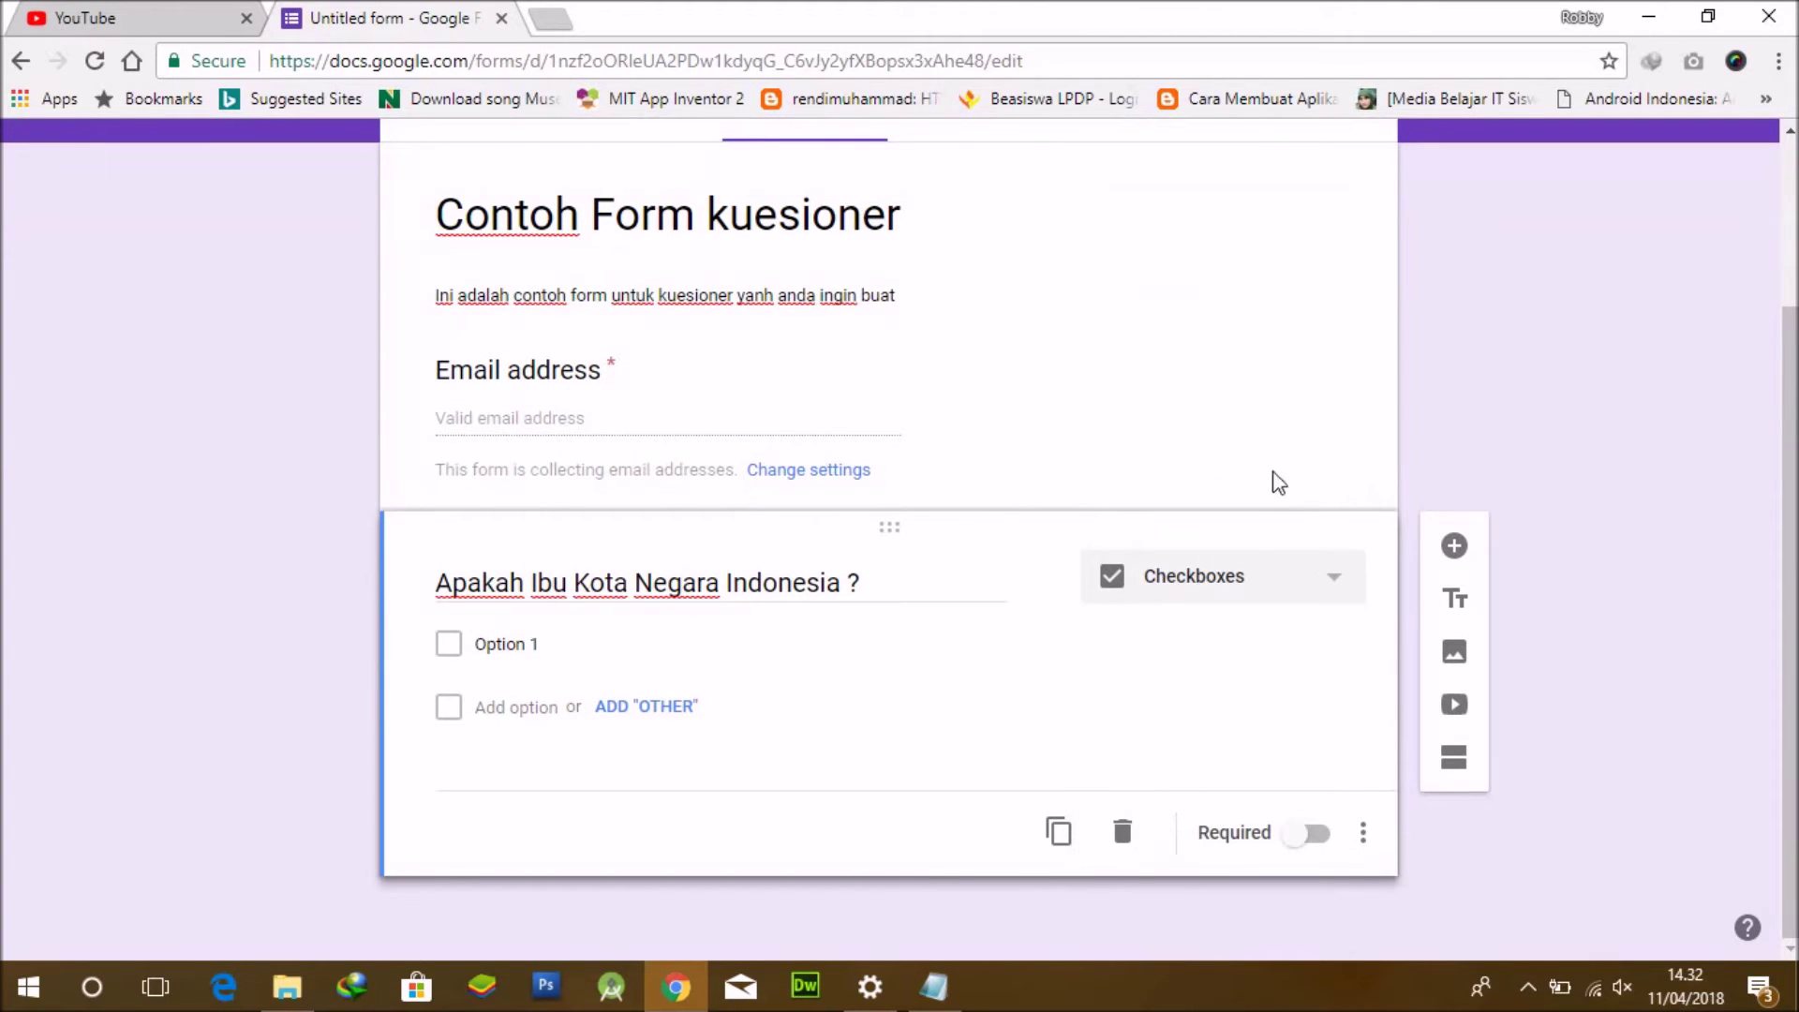
click(1307, 595)
click(1250, 511)
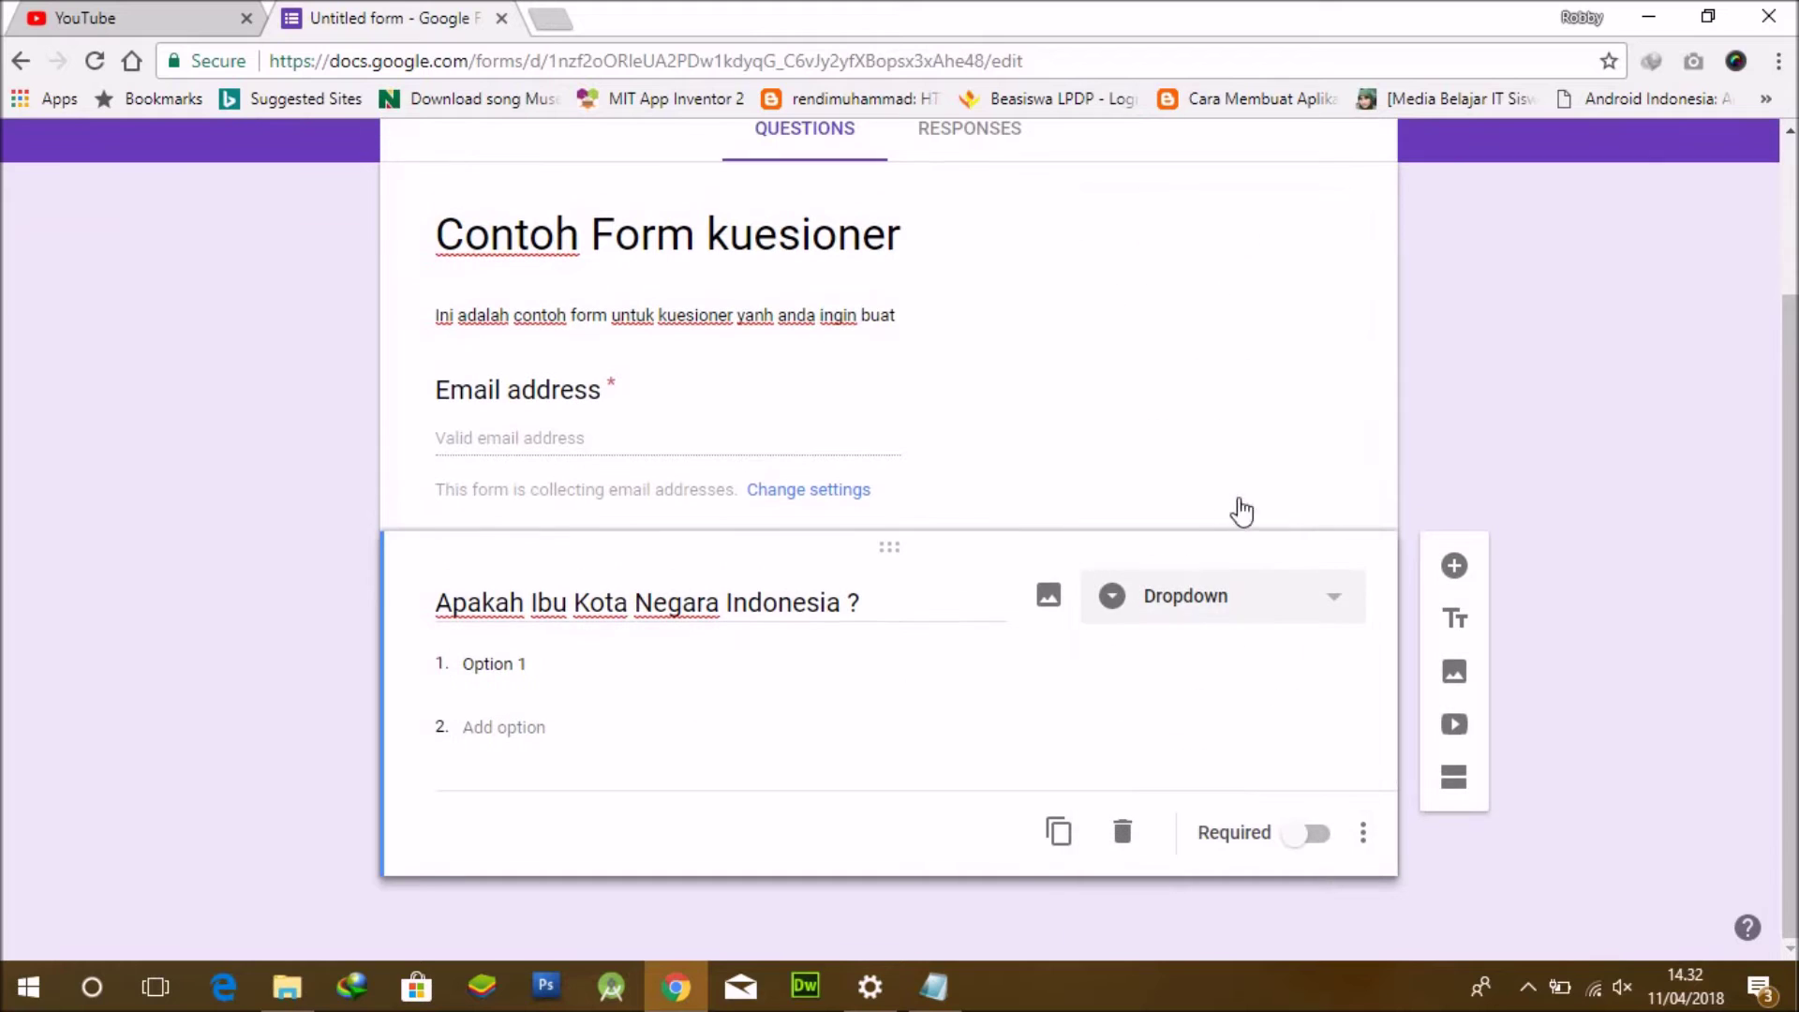
click(1308, 592)
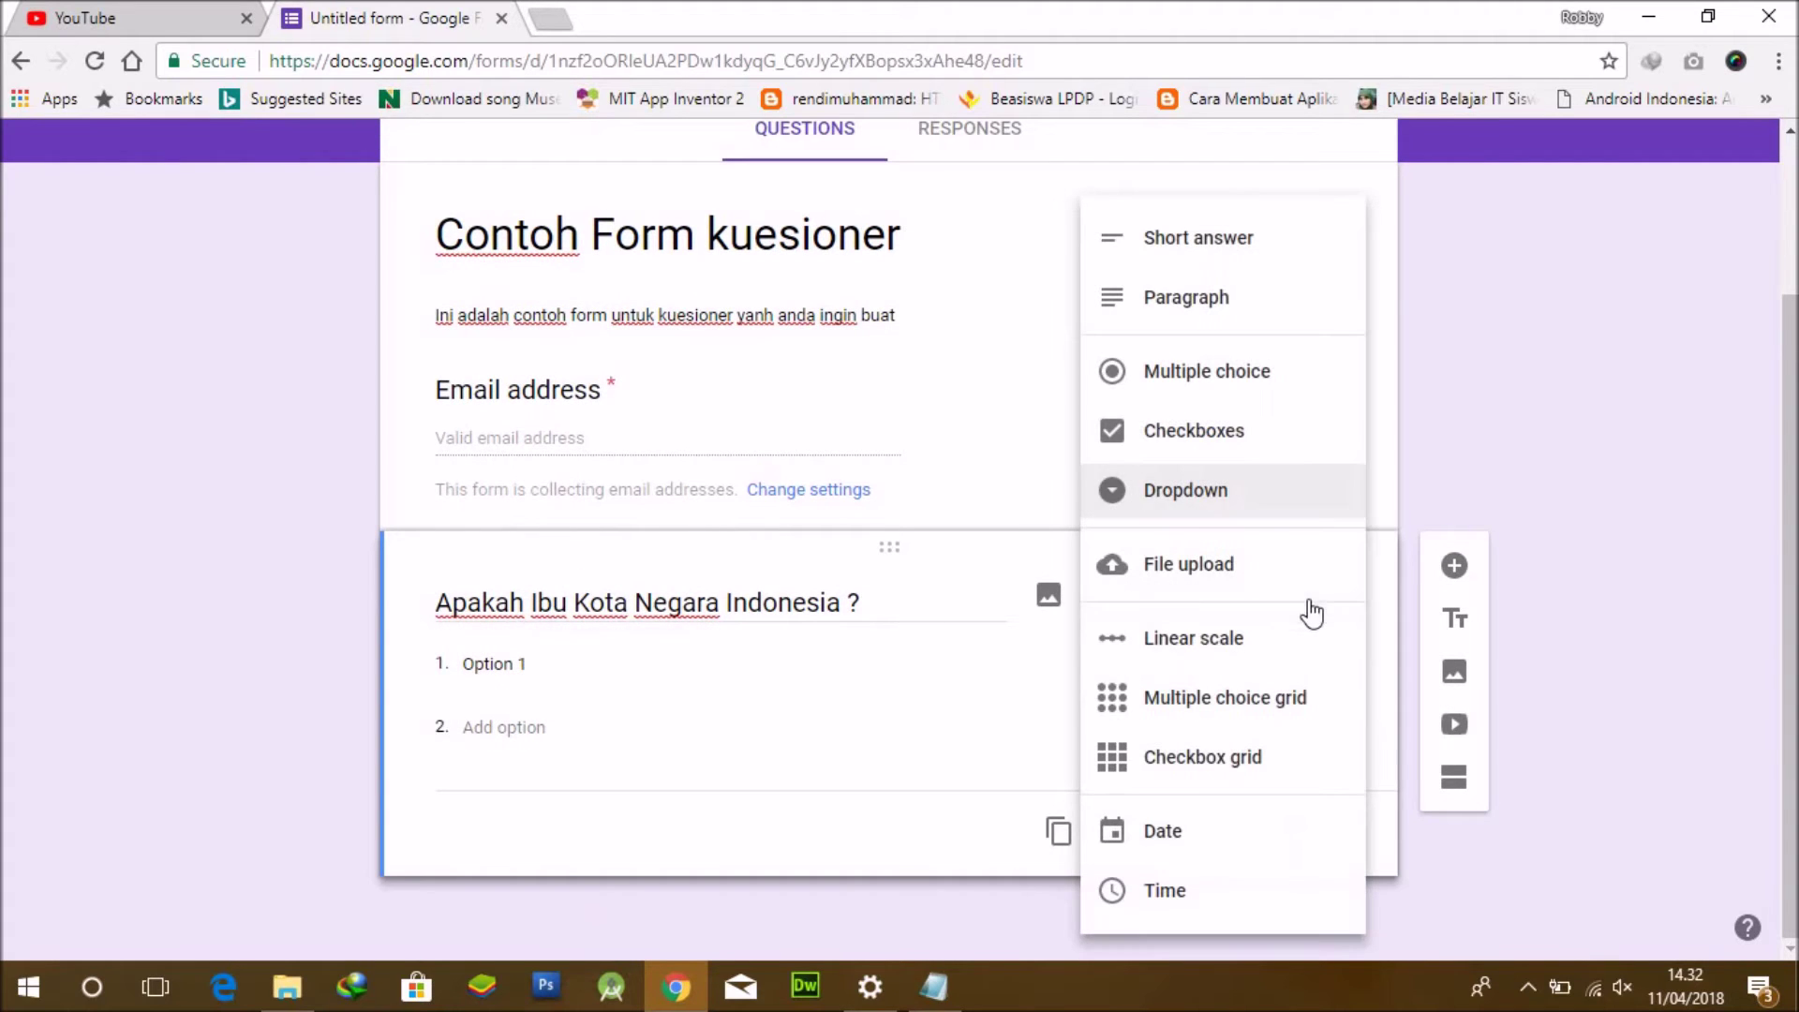
click(1221, 854)
click(1322, 671)
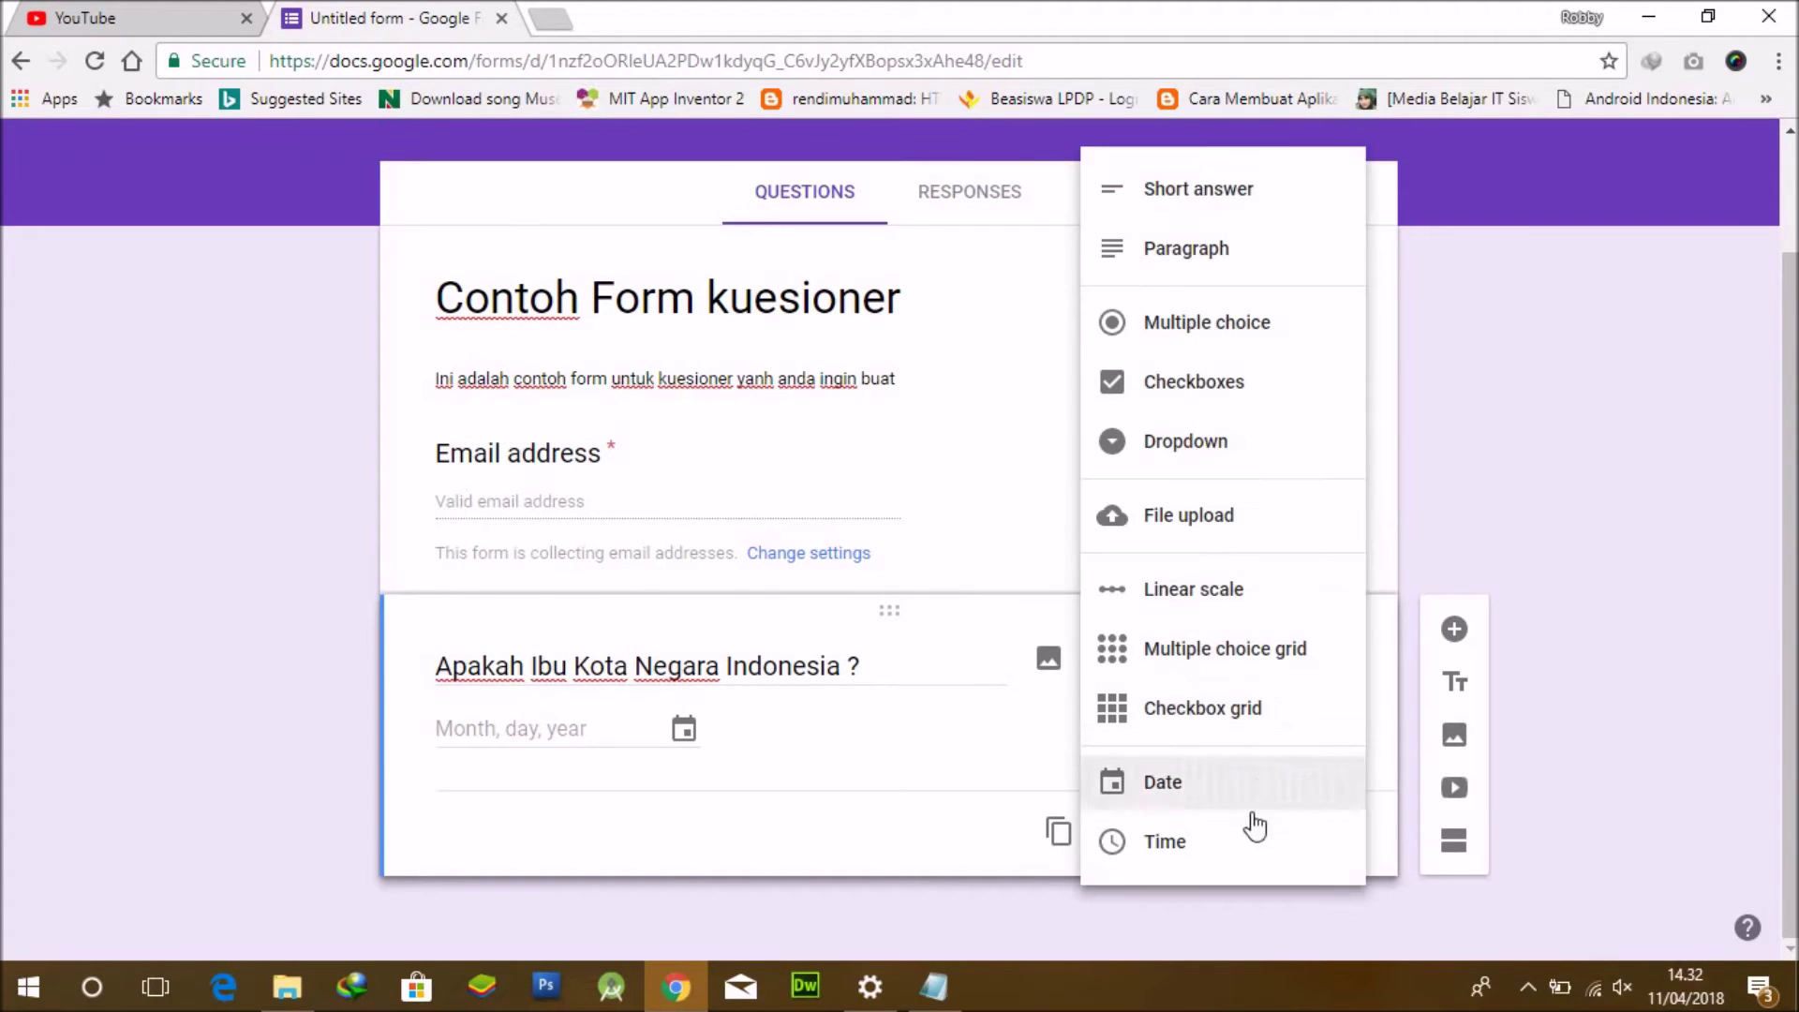
click(1241, 853)
click(1301, 688)
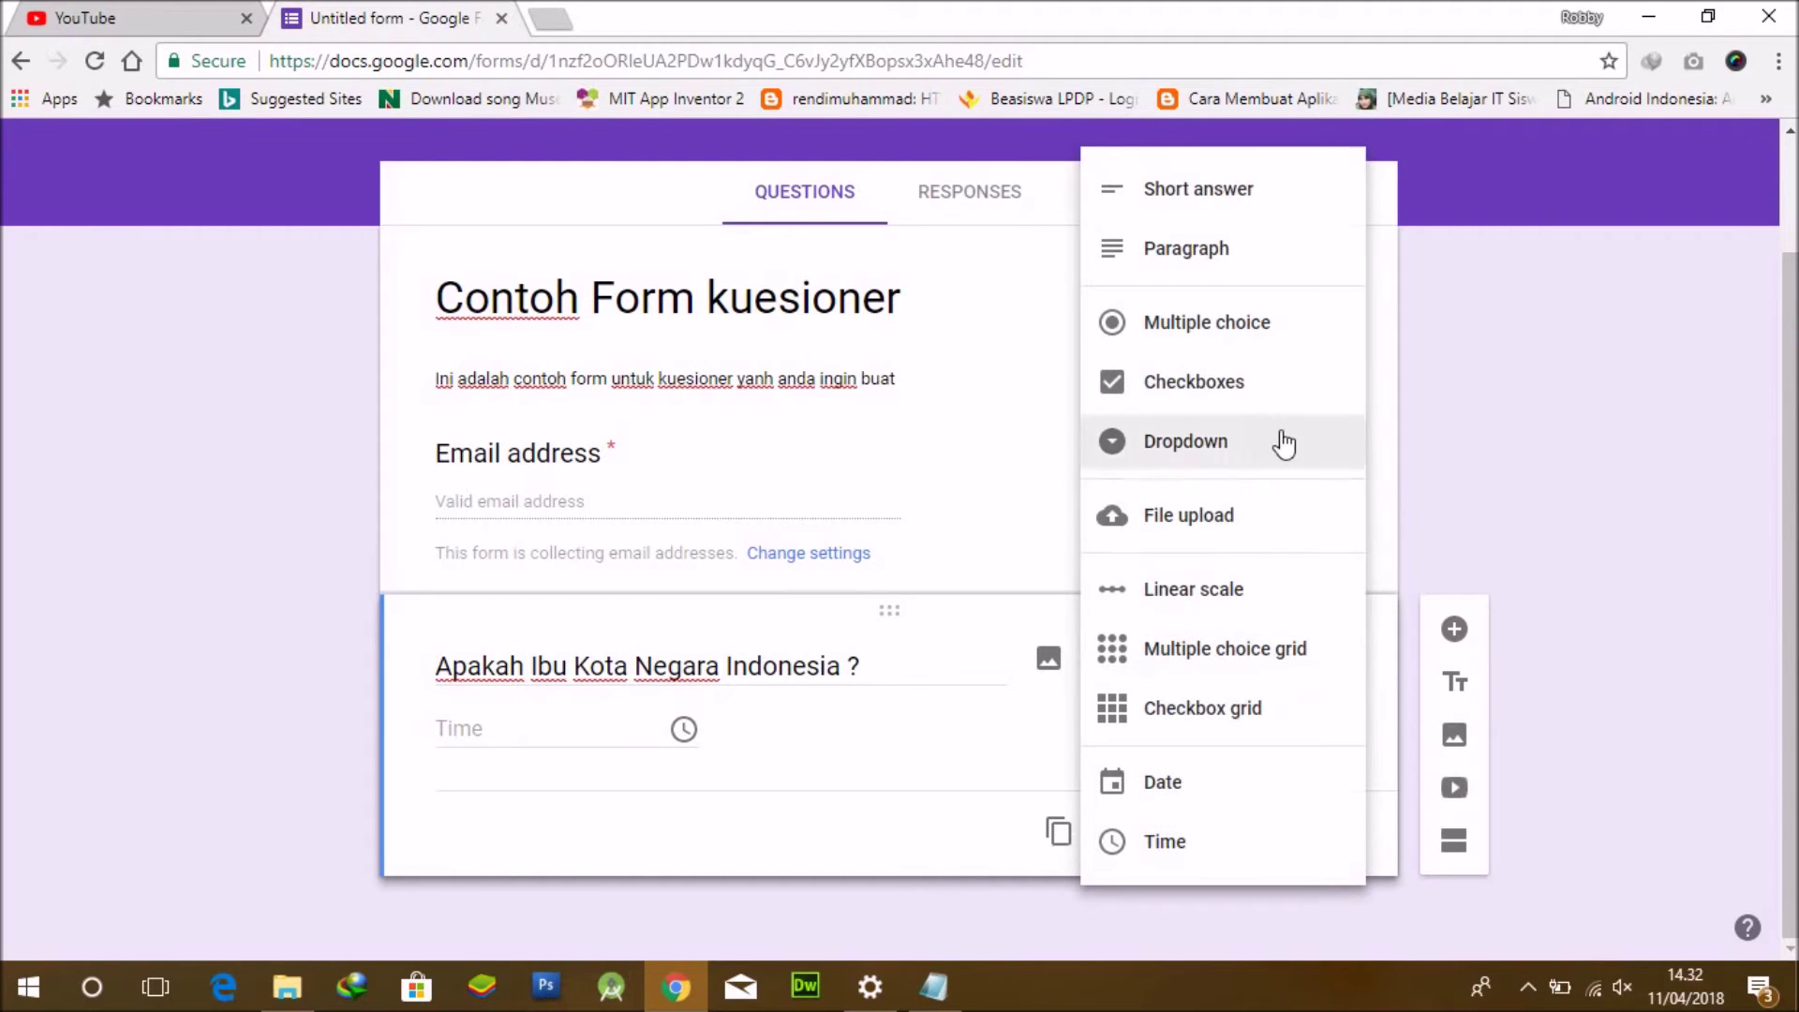
click(1254, 322)
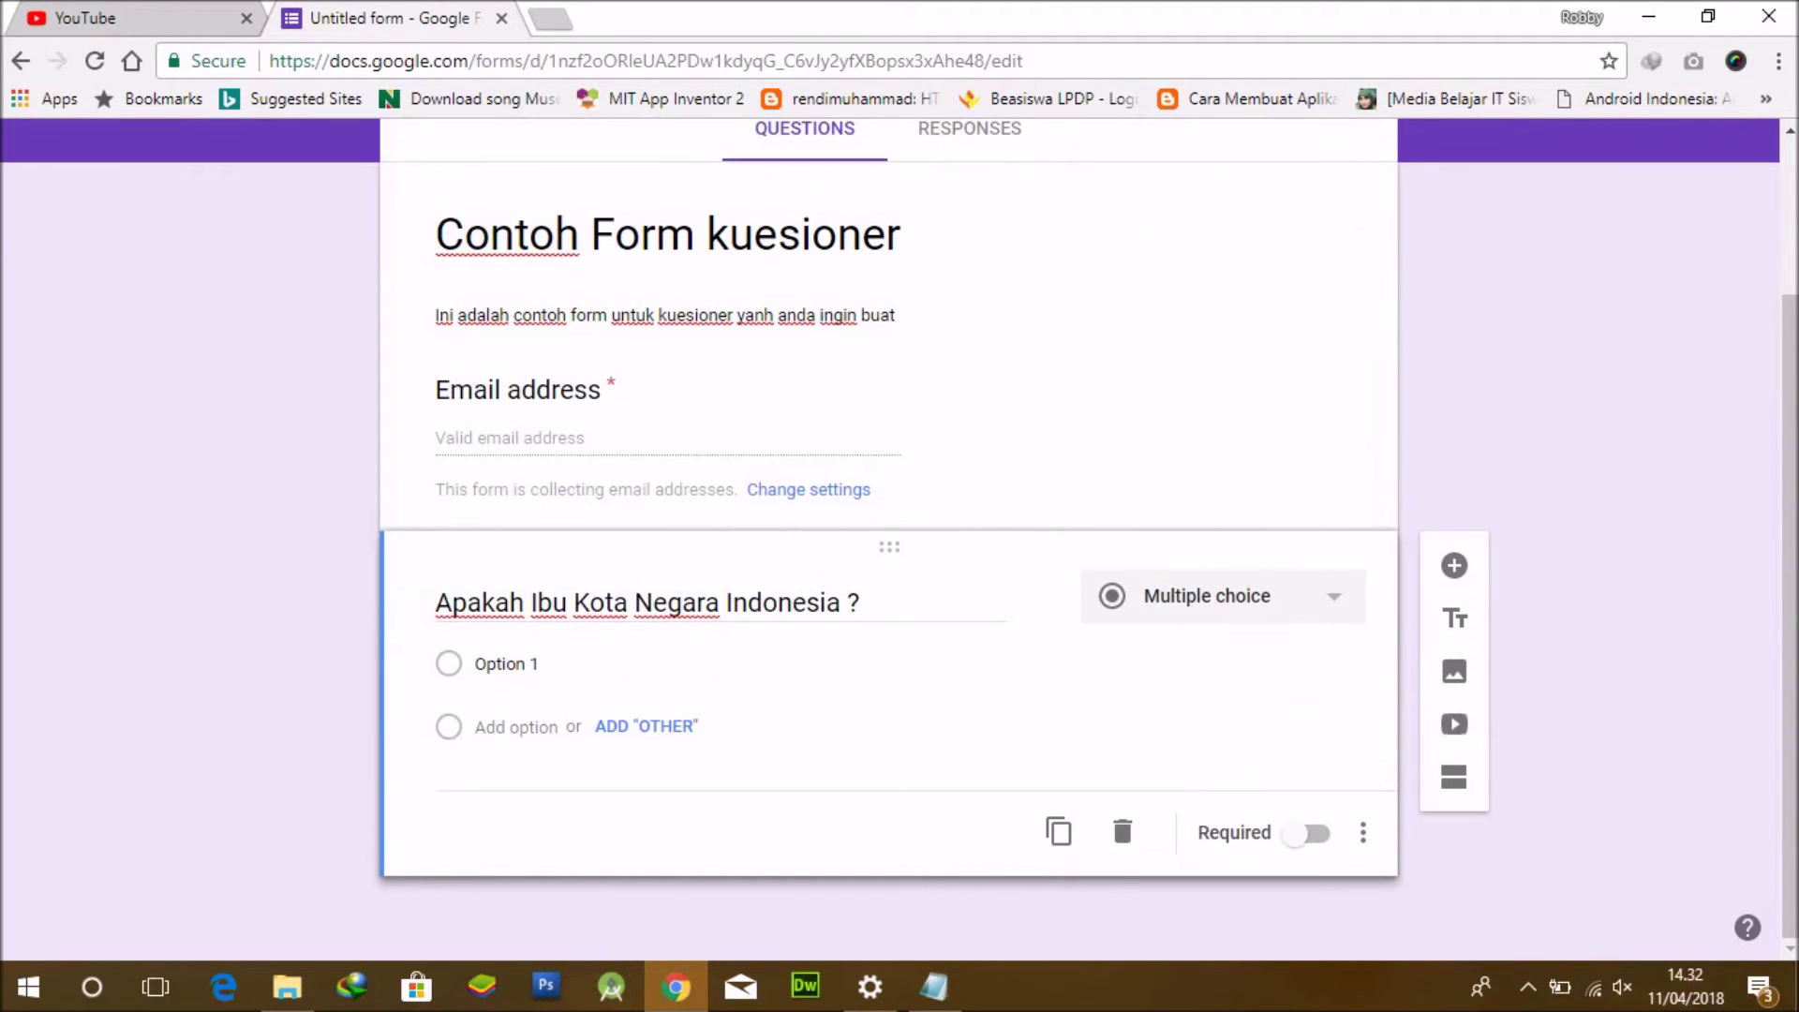
Replace the Notepad note with "sebagai contoh klil multiple choice" and return to the form in Chrome.
click(935, 987)
drag(1333, 280, 708, 160)
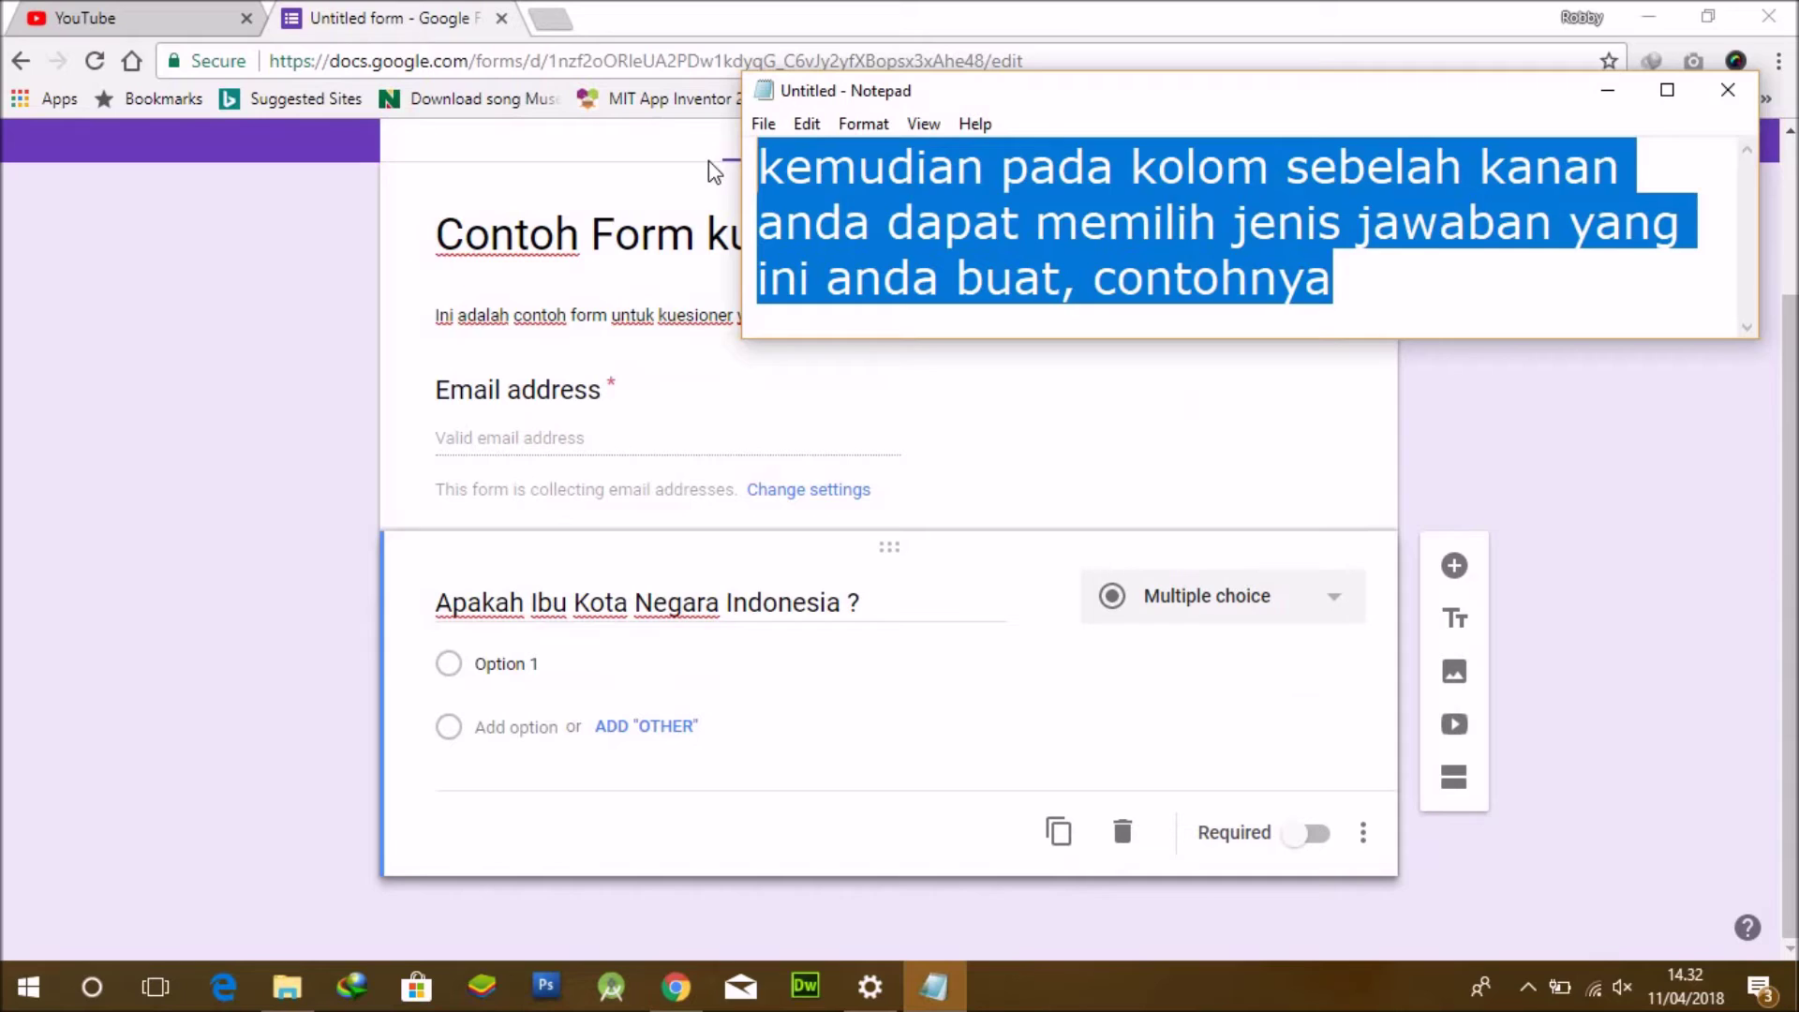
text(sebagai co)
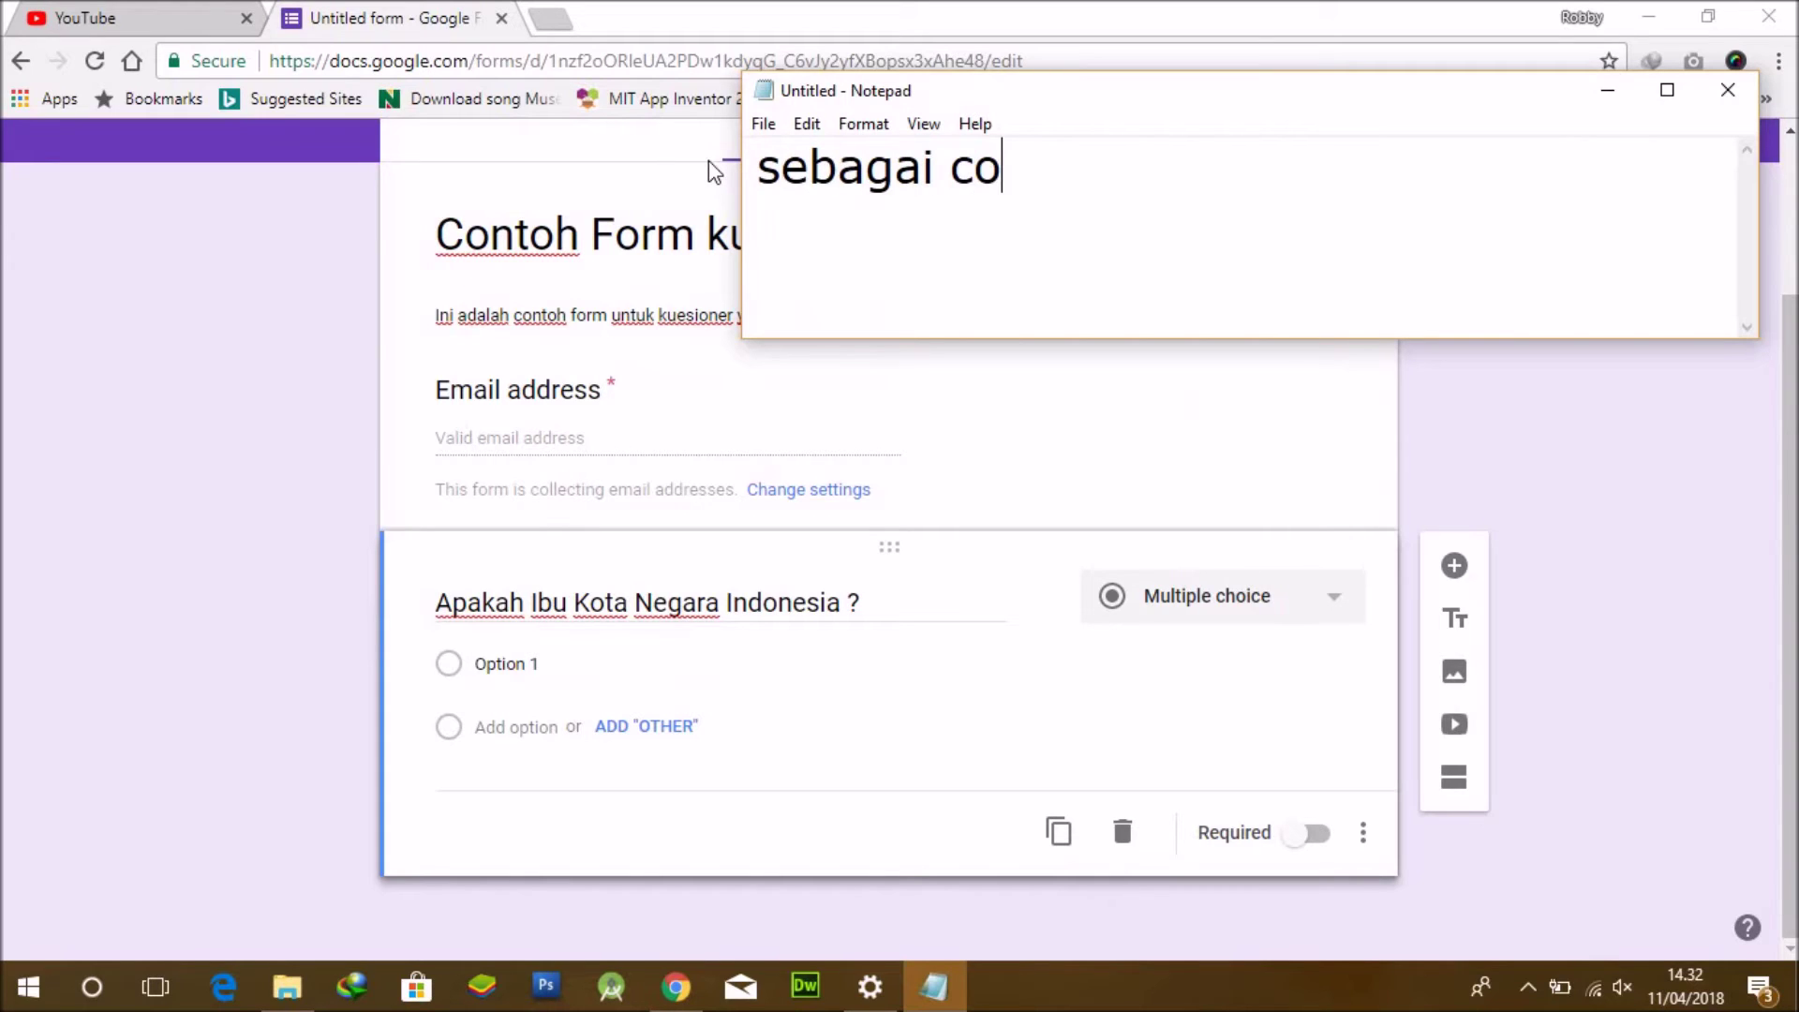
text(  toh kl)
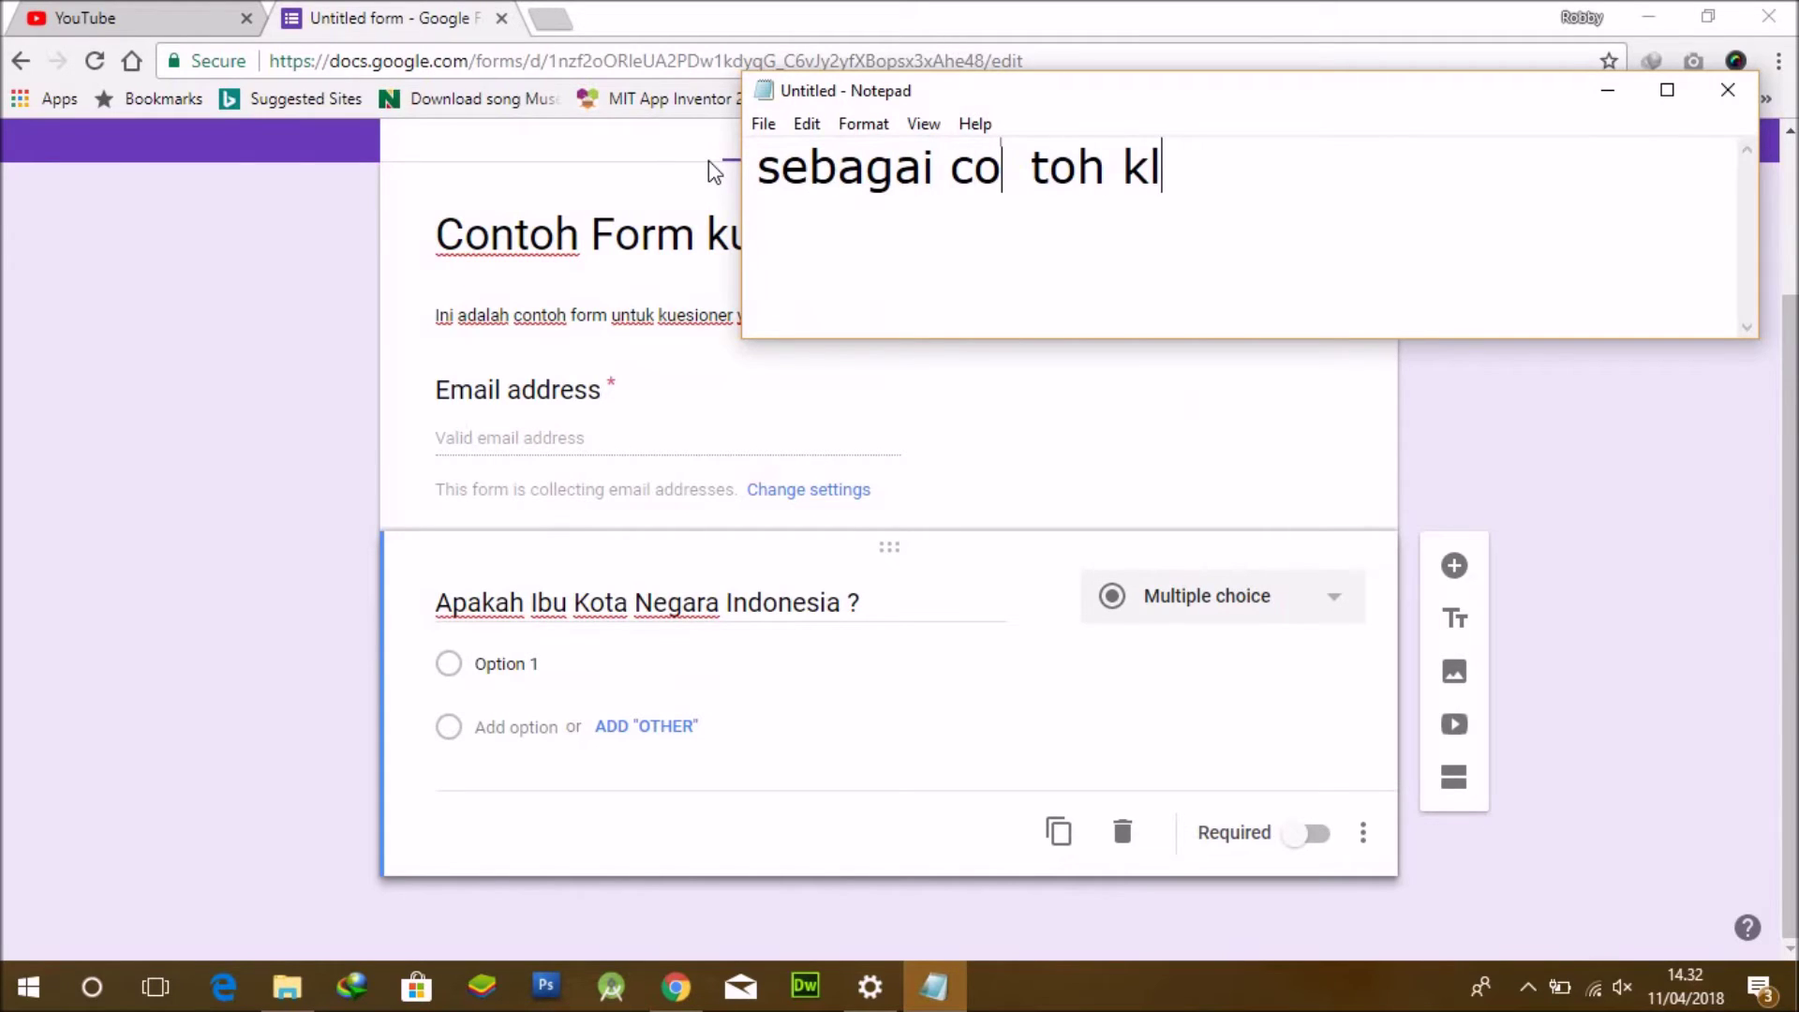
text(il mu)
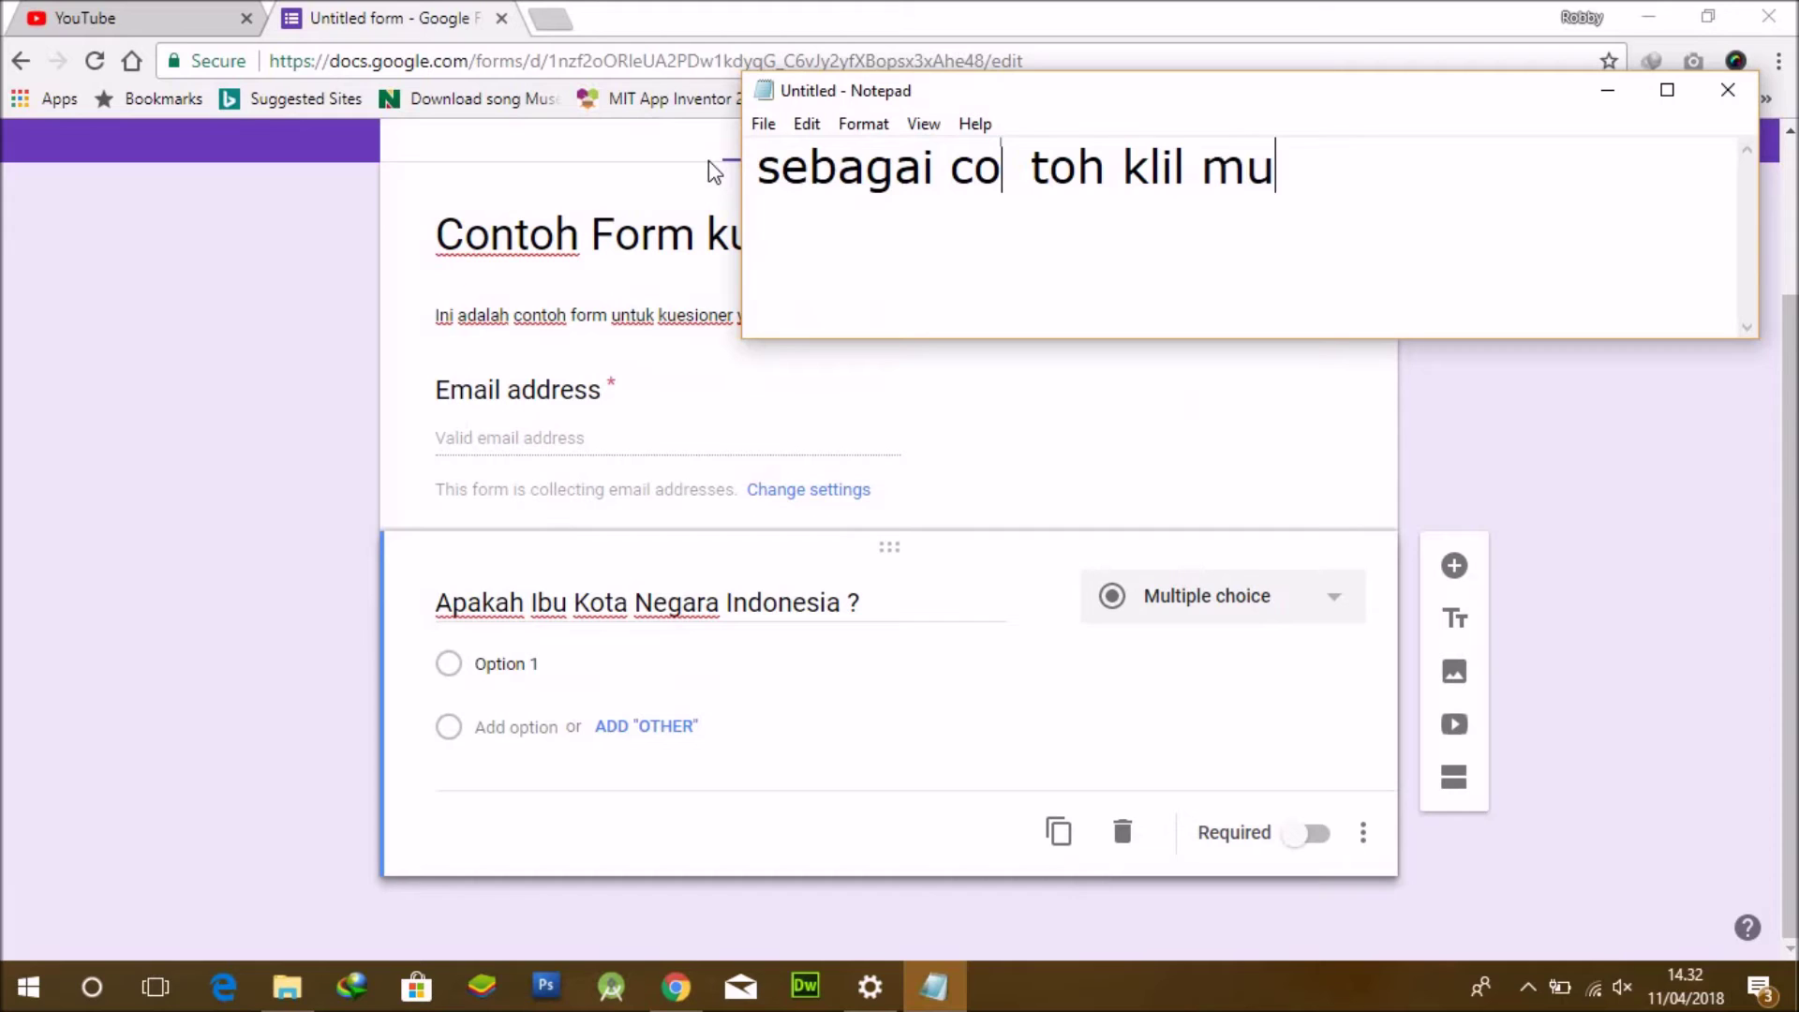
text(ltiple cho)
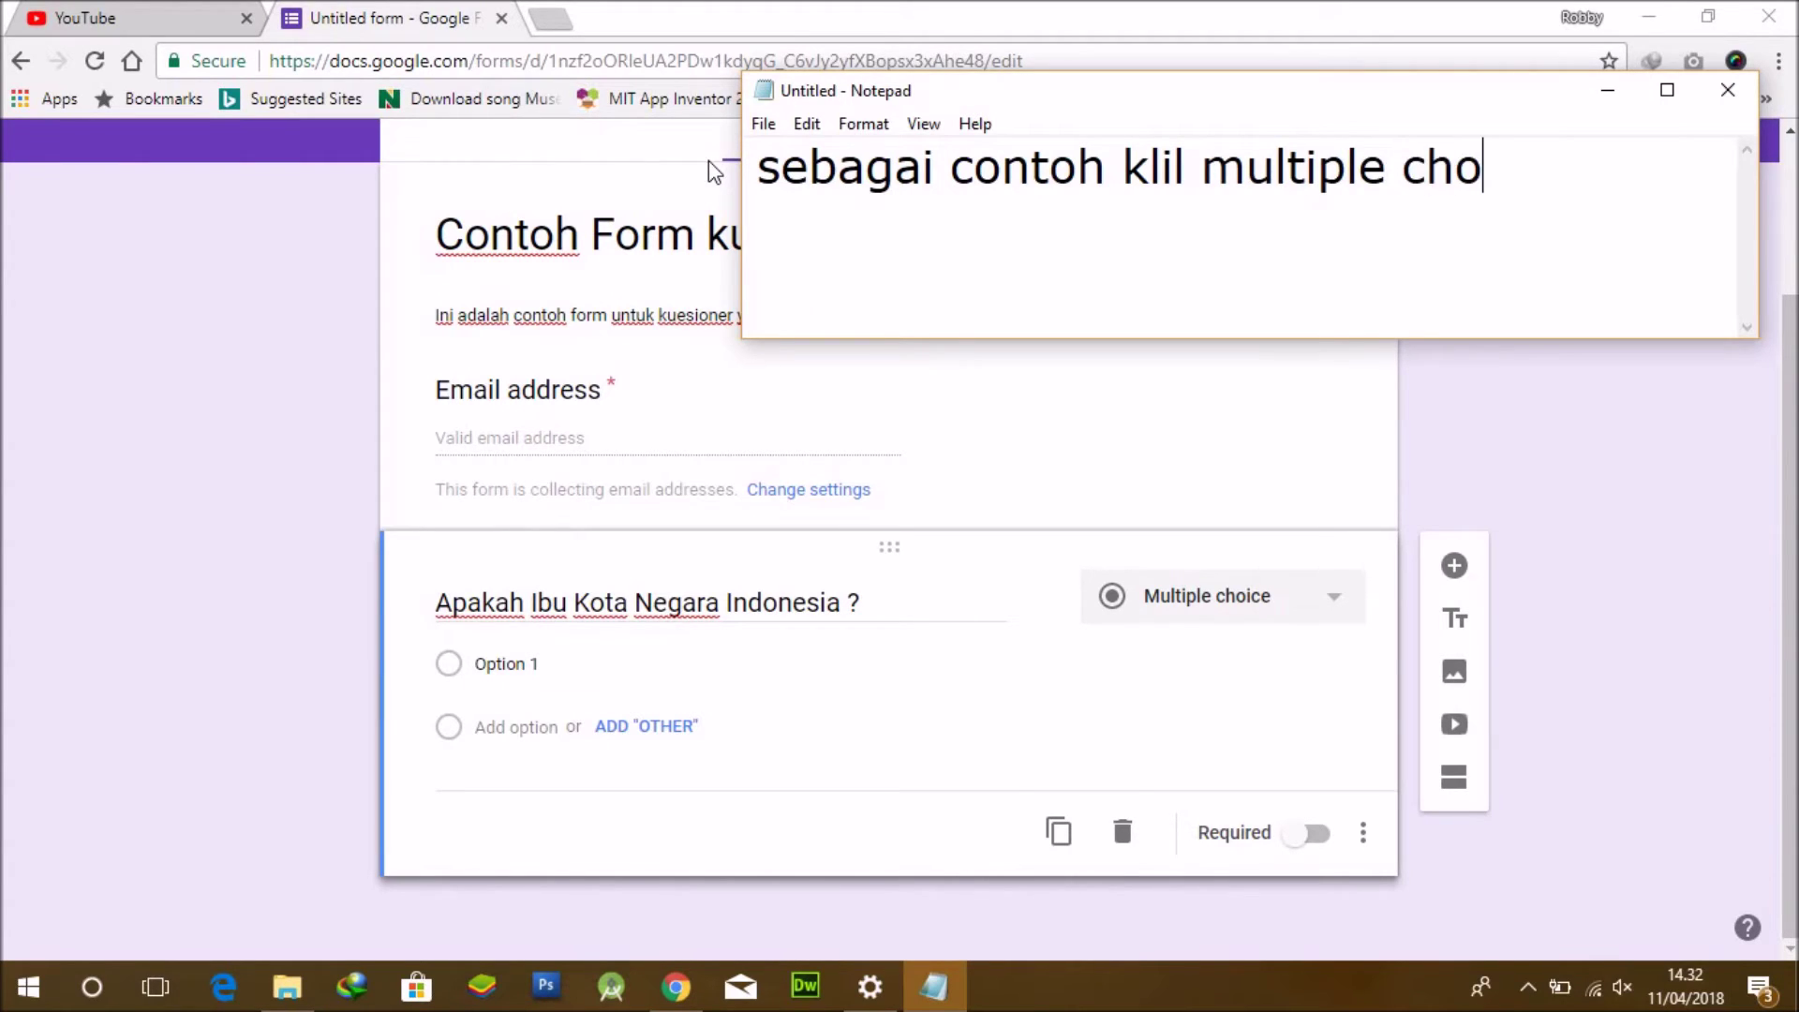
text(ice)
click(1266, 426)
Replace the Notepad note with "pada jawaban option 1 anda ganti dengan jawaban pilihan anda".
click(934, 987)
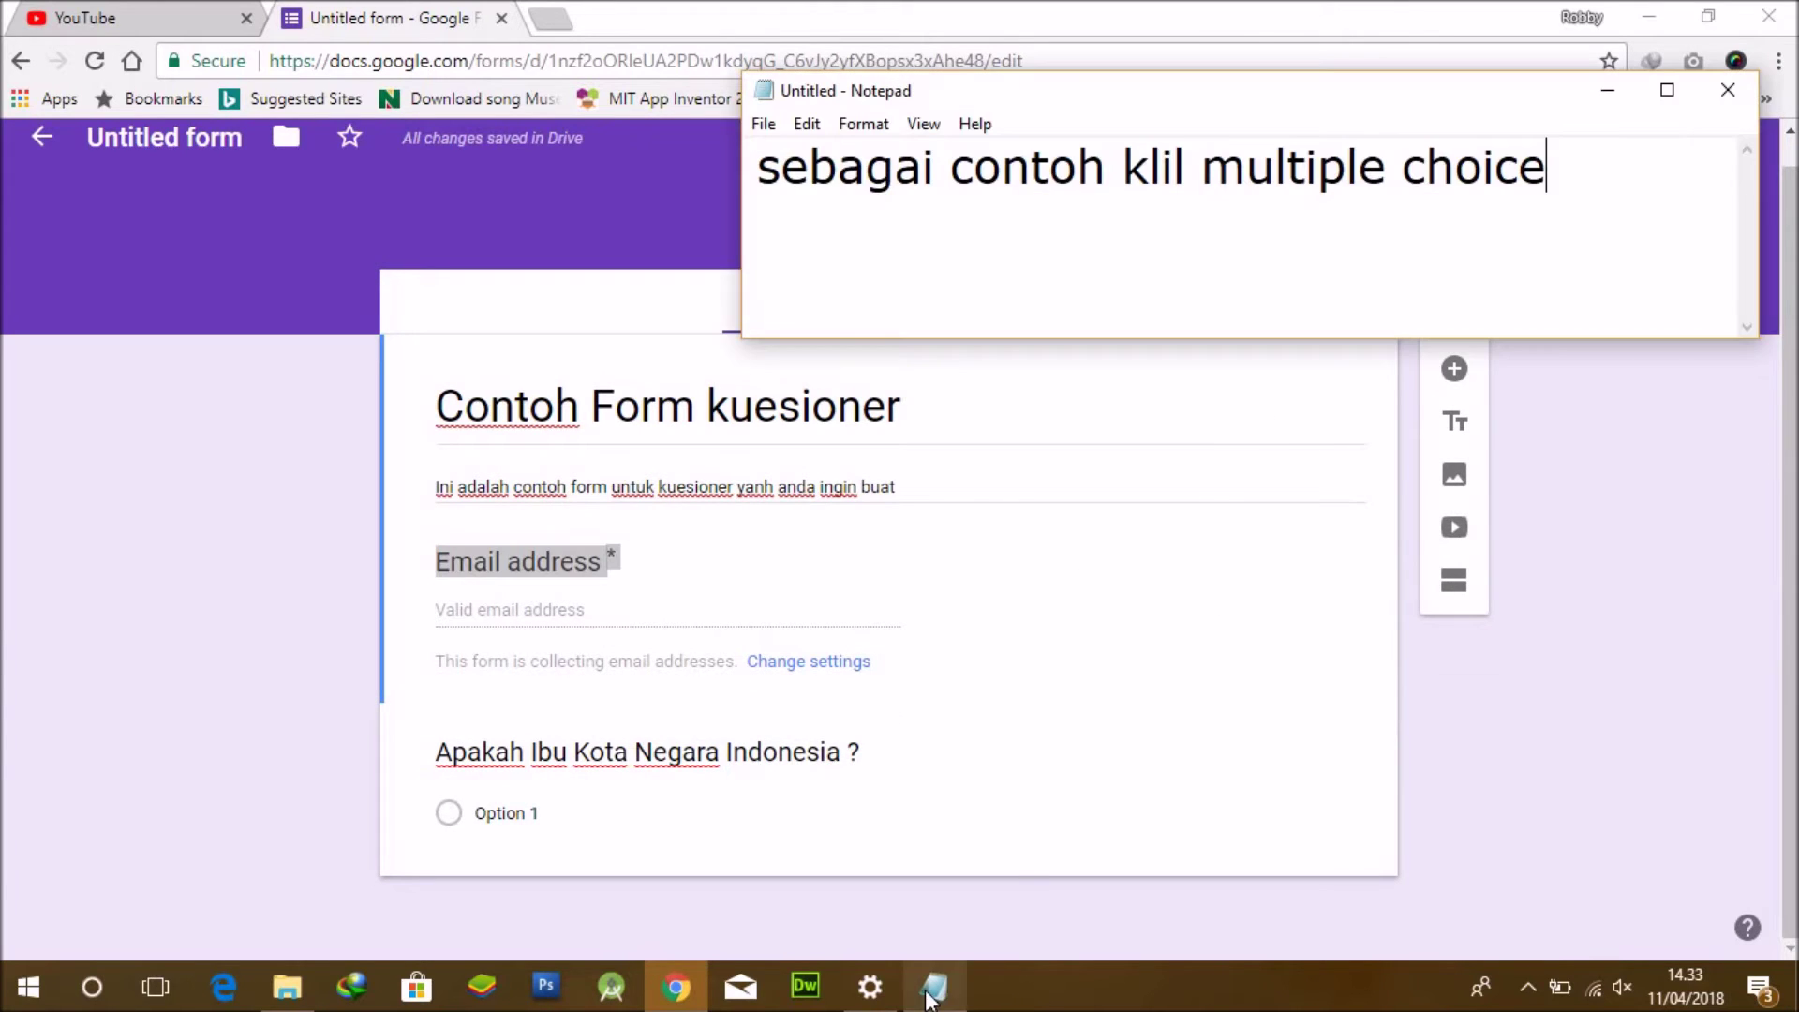
drag(1644, 164, 728, 138)
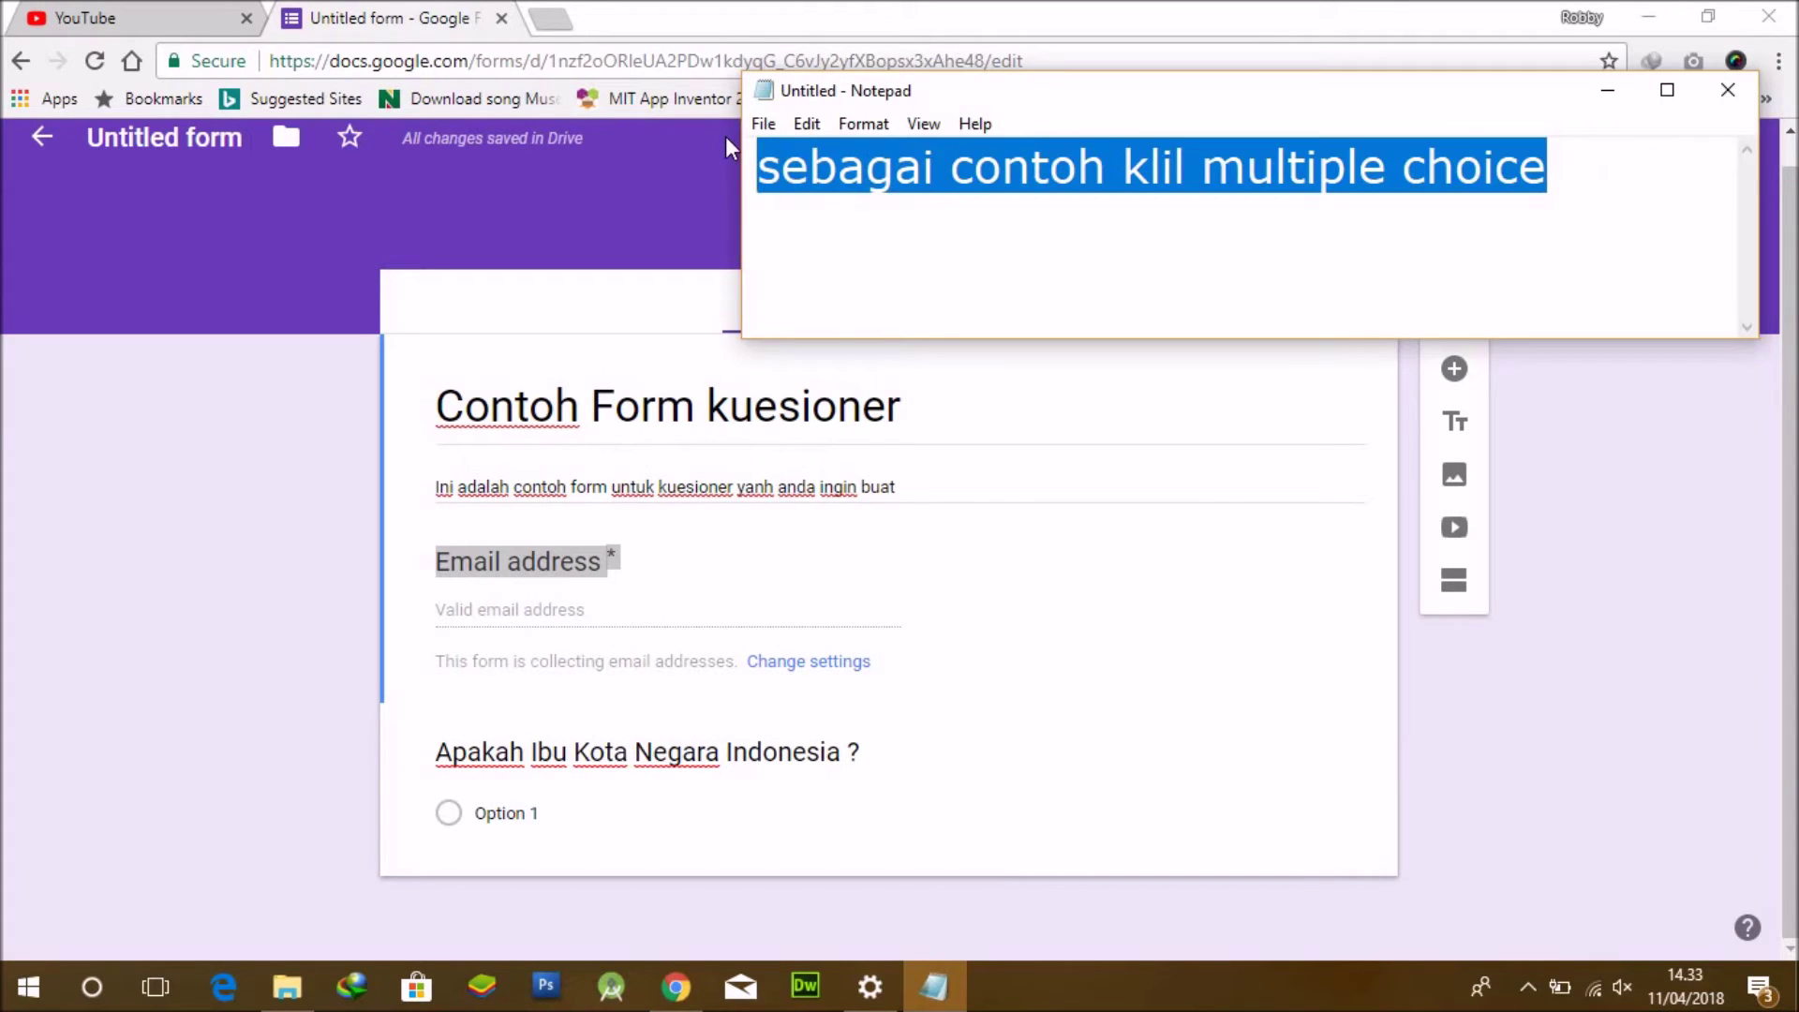
key(ctrl+x)
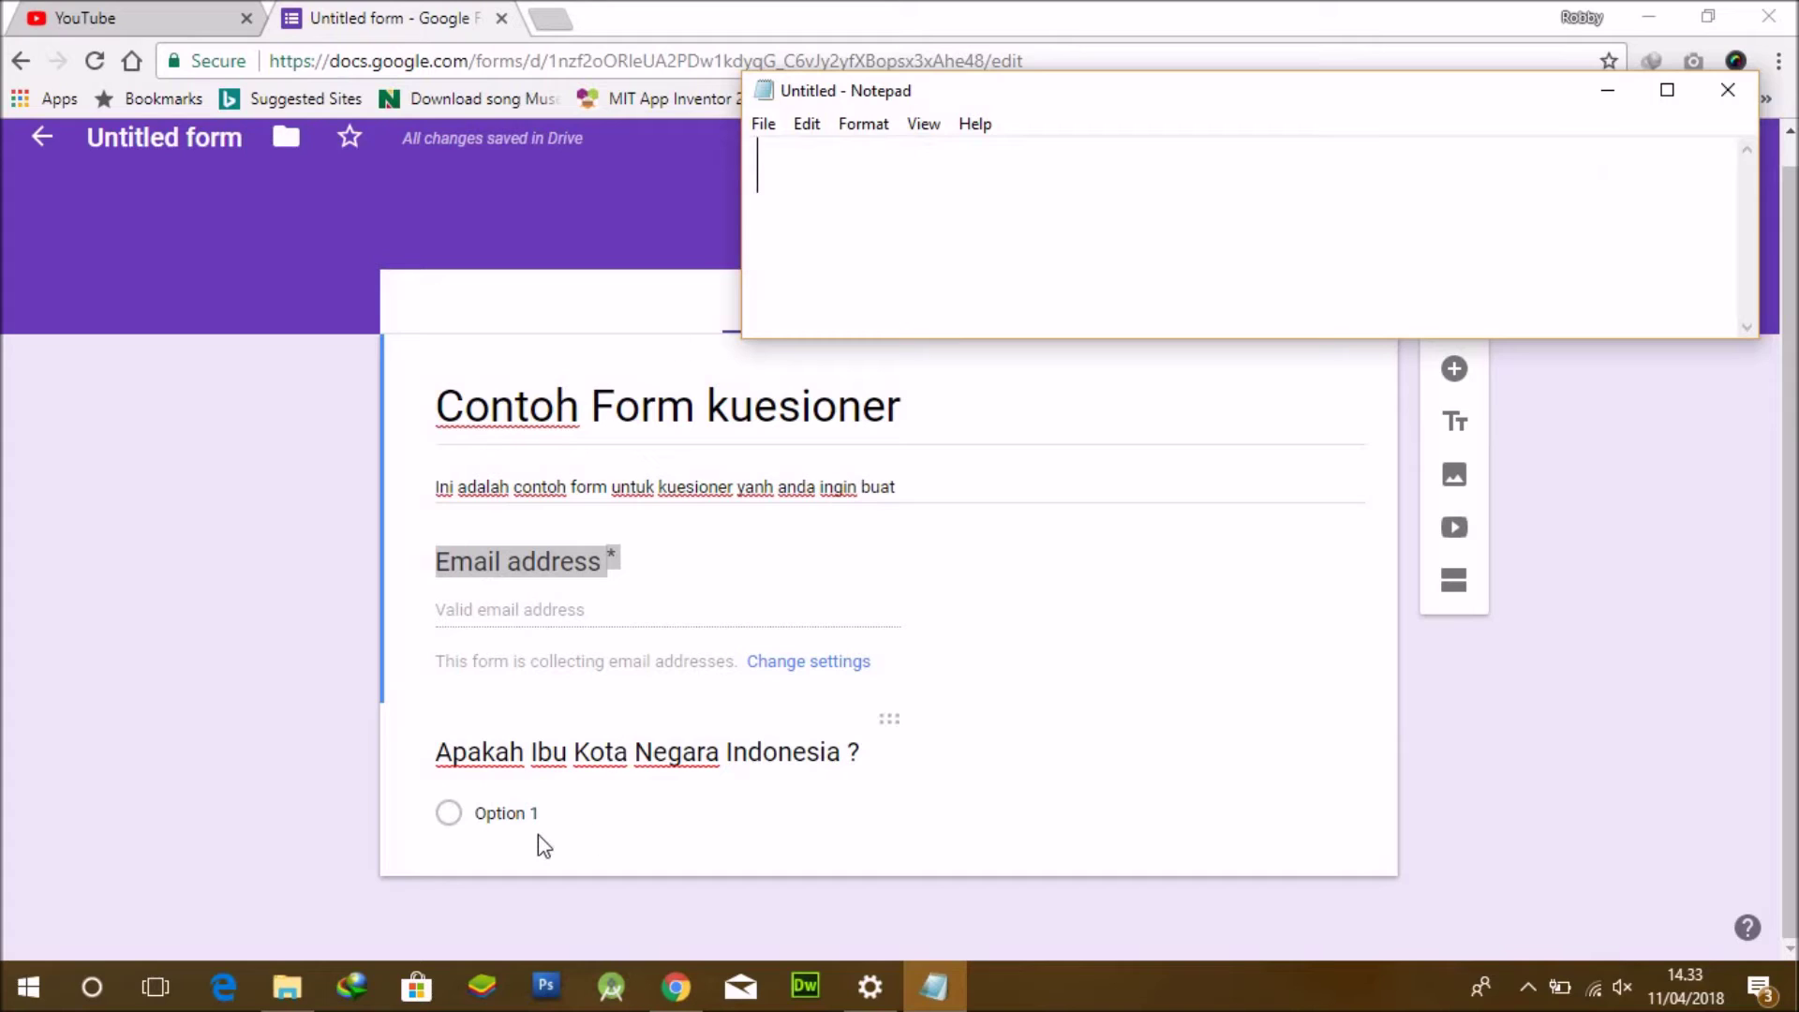
text(pad)
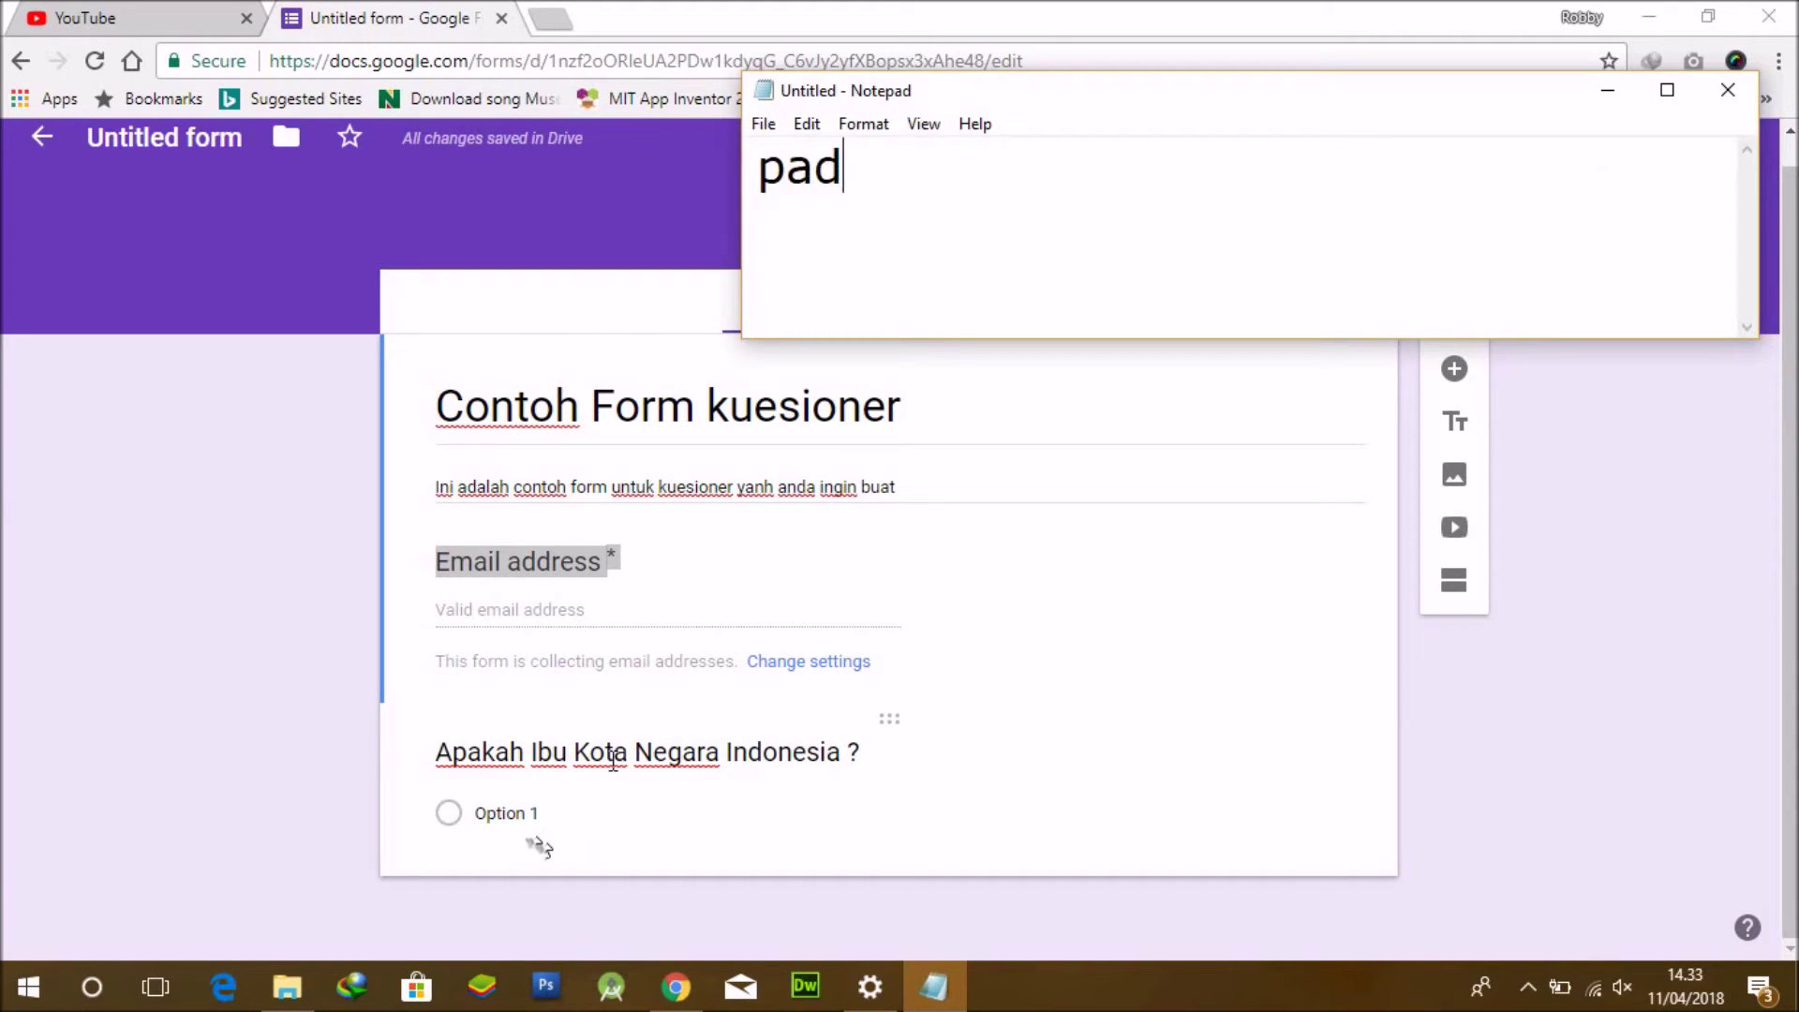
text(a jawaban )
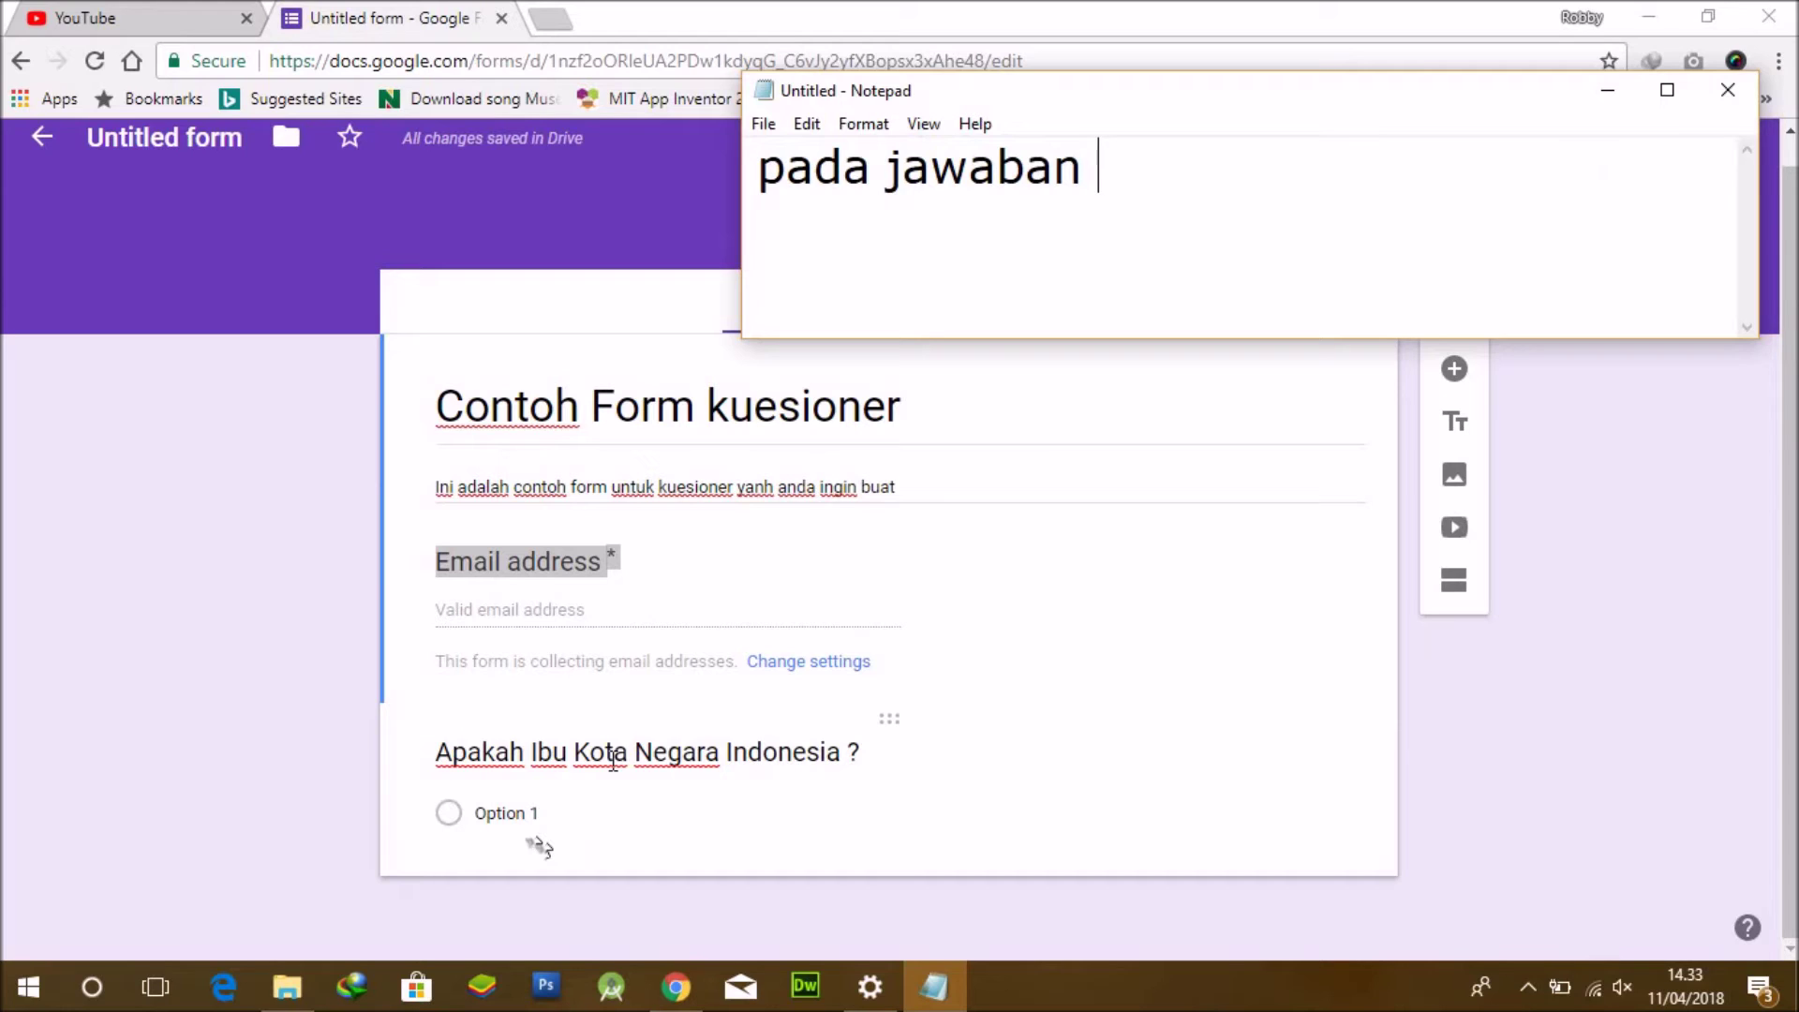
text(option 1)
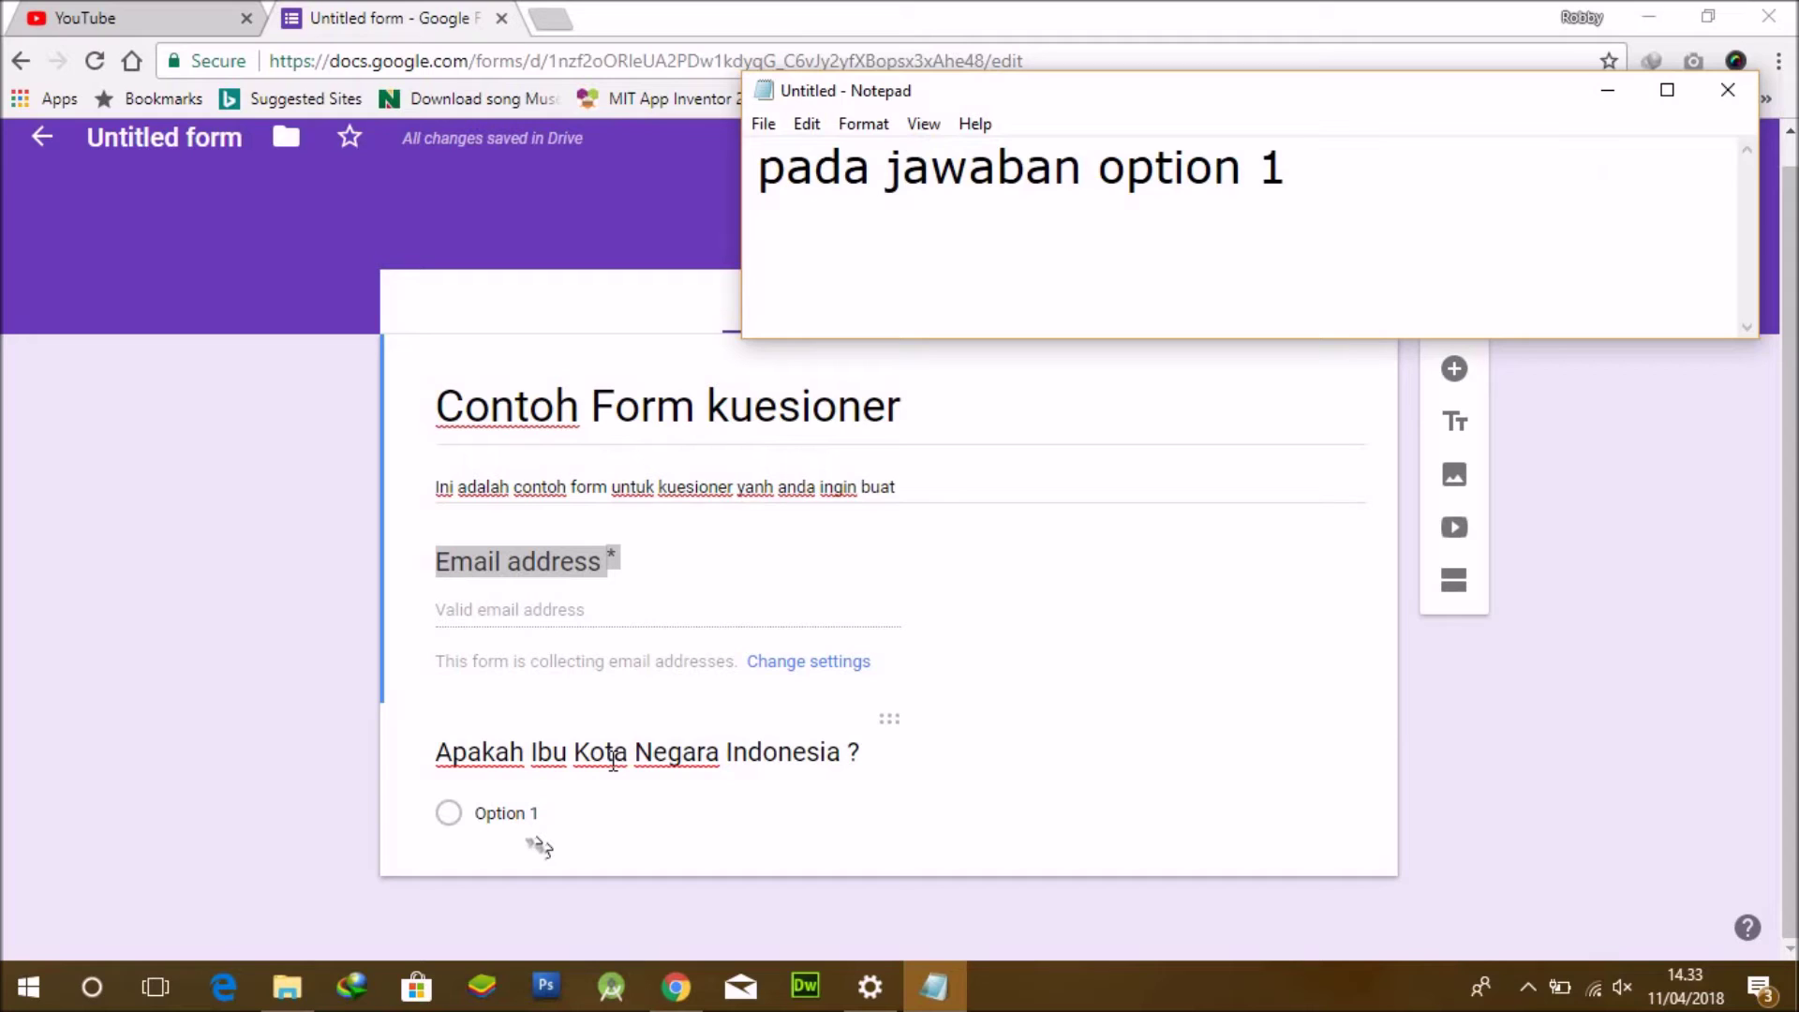
text( anda gan)
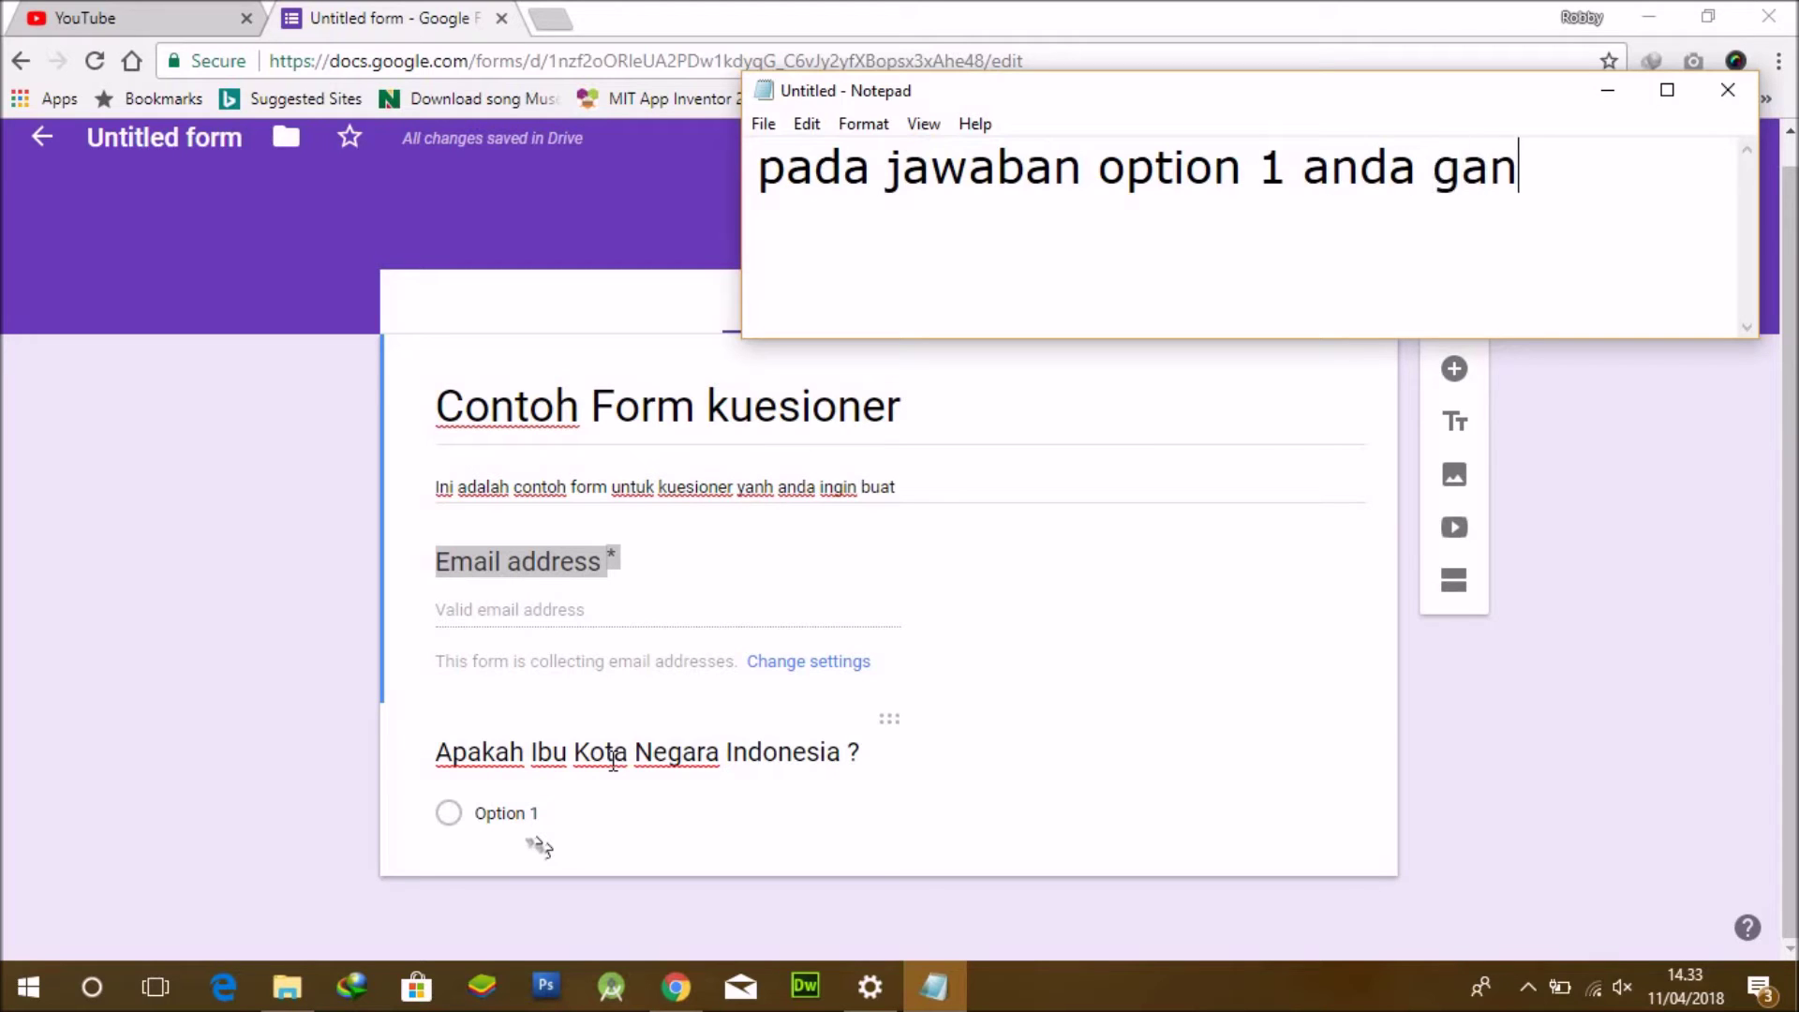
text(ti dengan j)
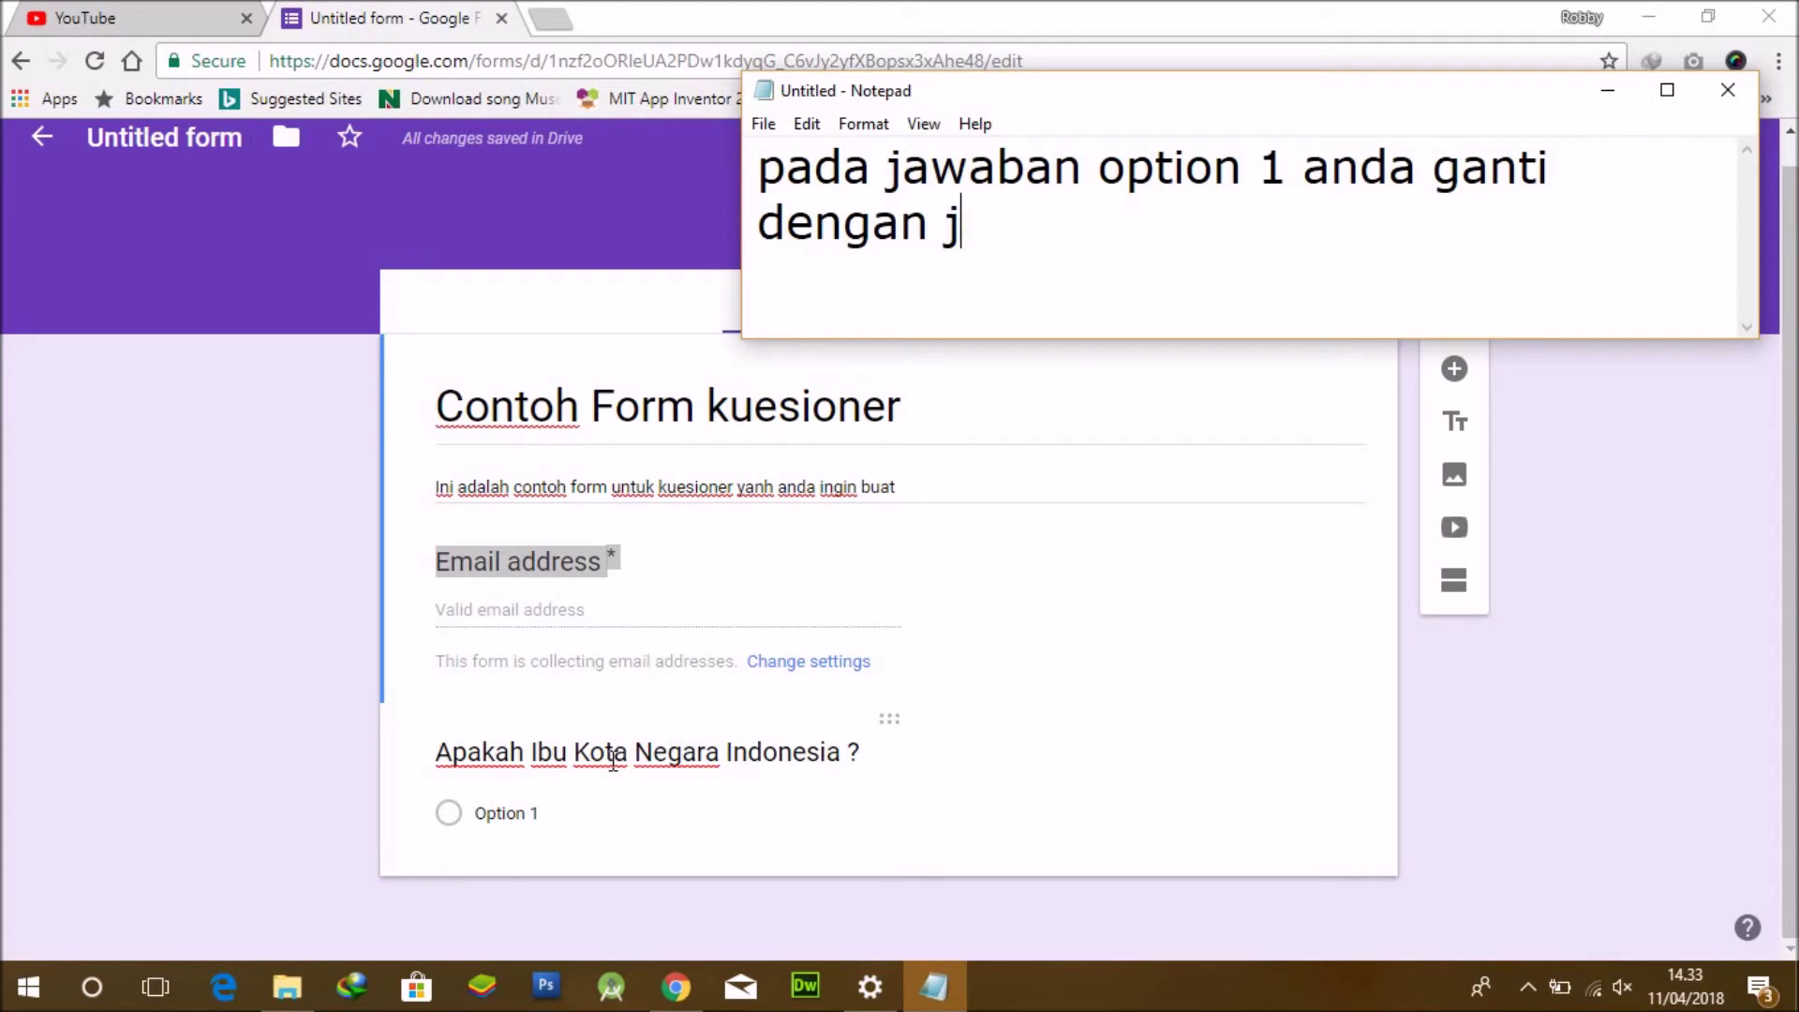
text(awaban pili)
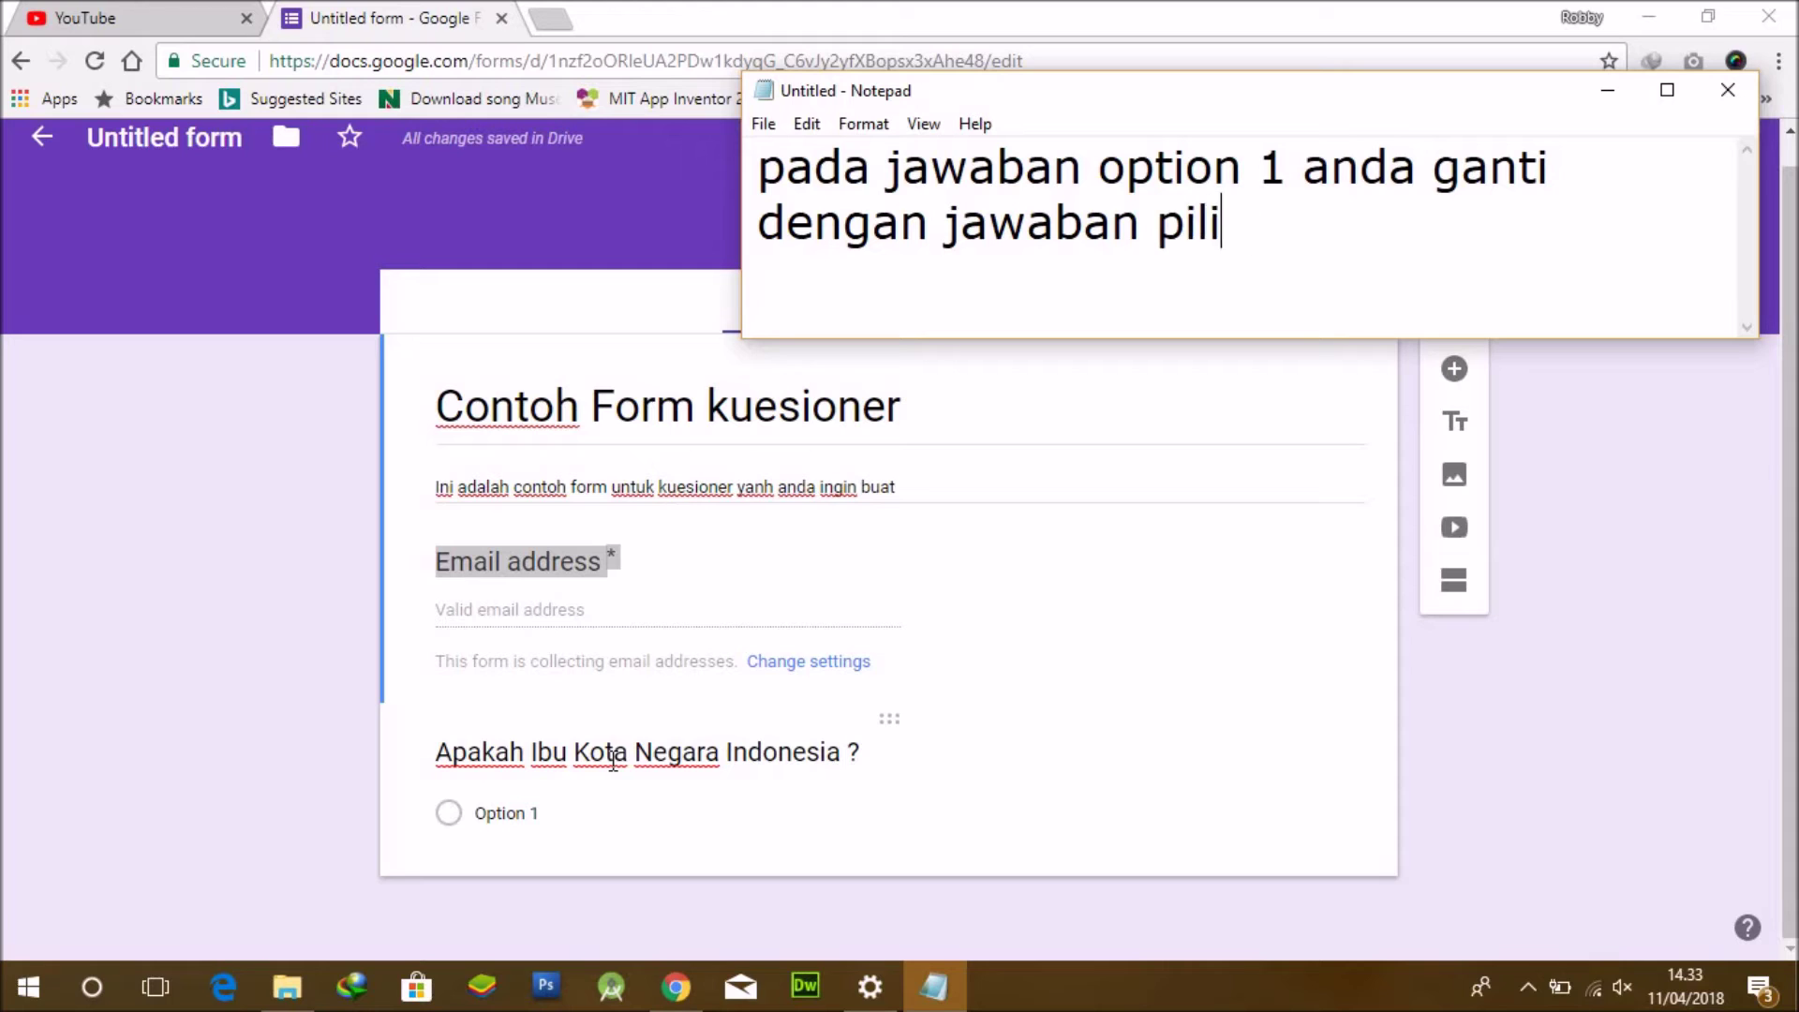
text(han anda)
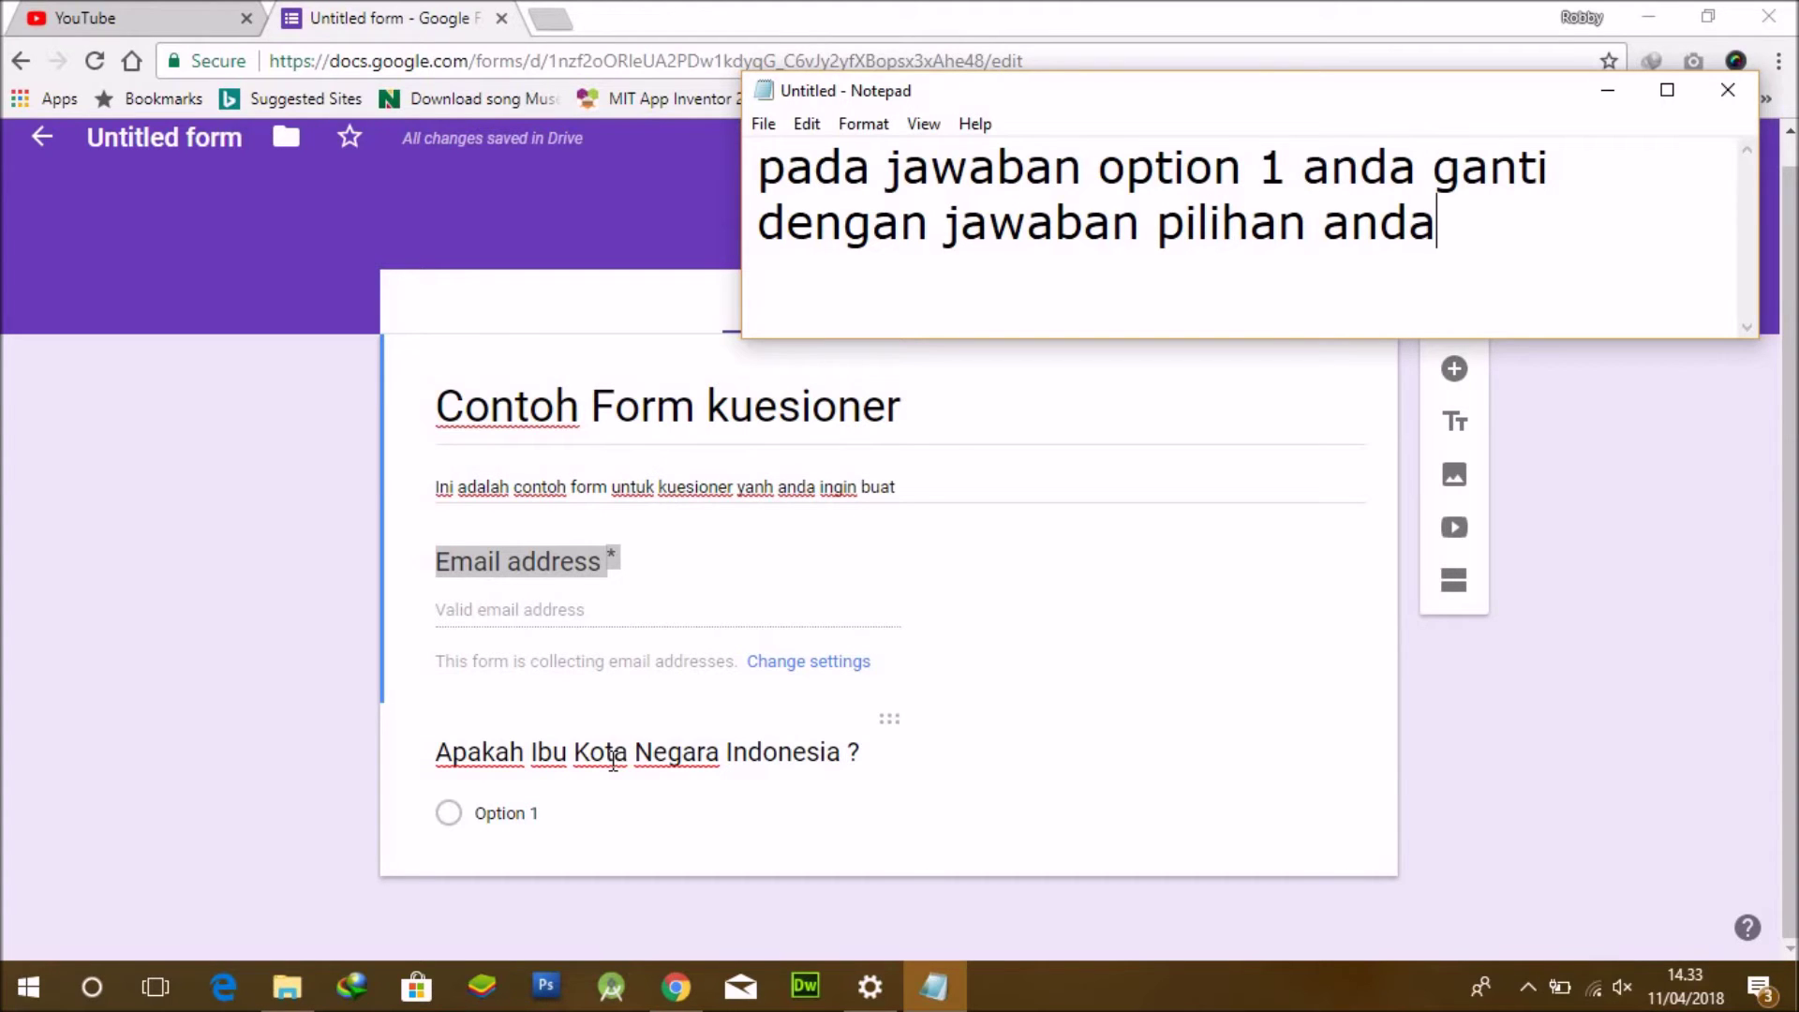
In the Chrome form, set the Indonesia capital question's first option to "Jakarta" and add an "Other" choice.
click(580, 825)
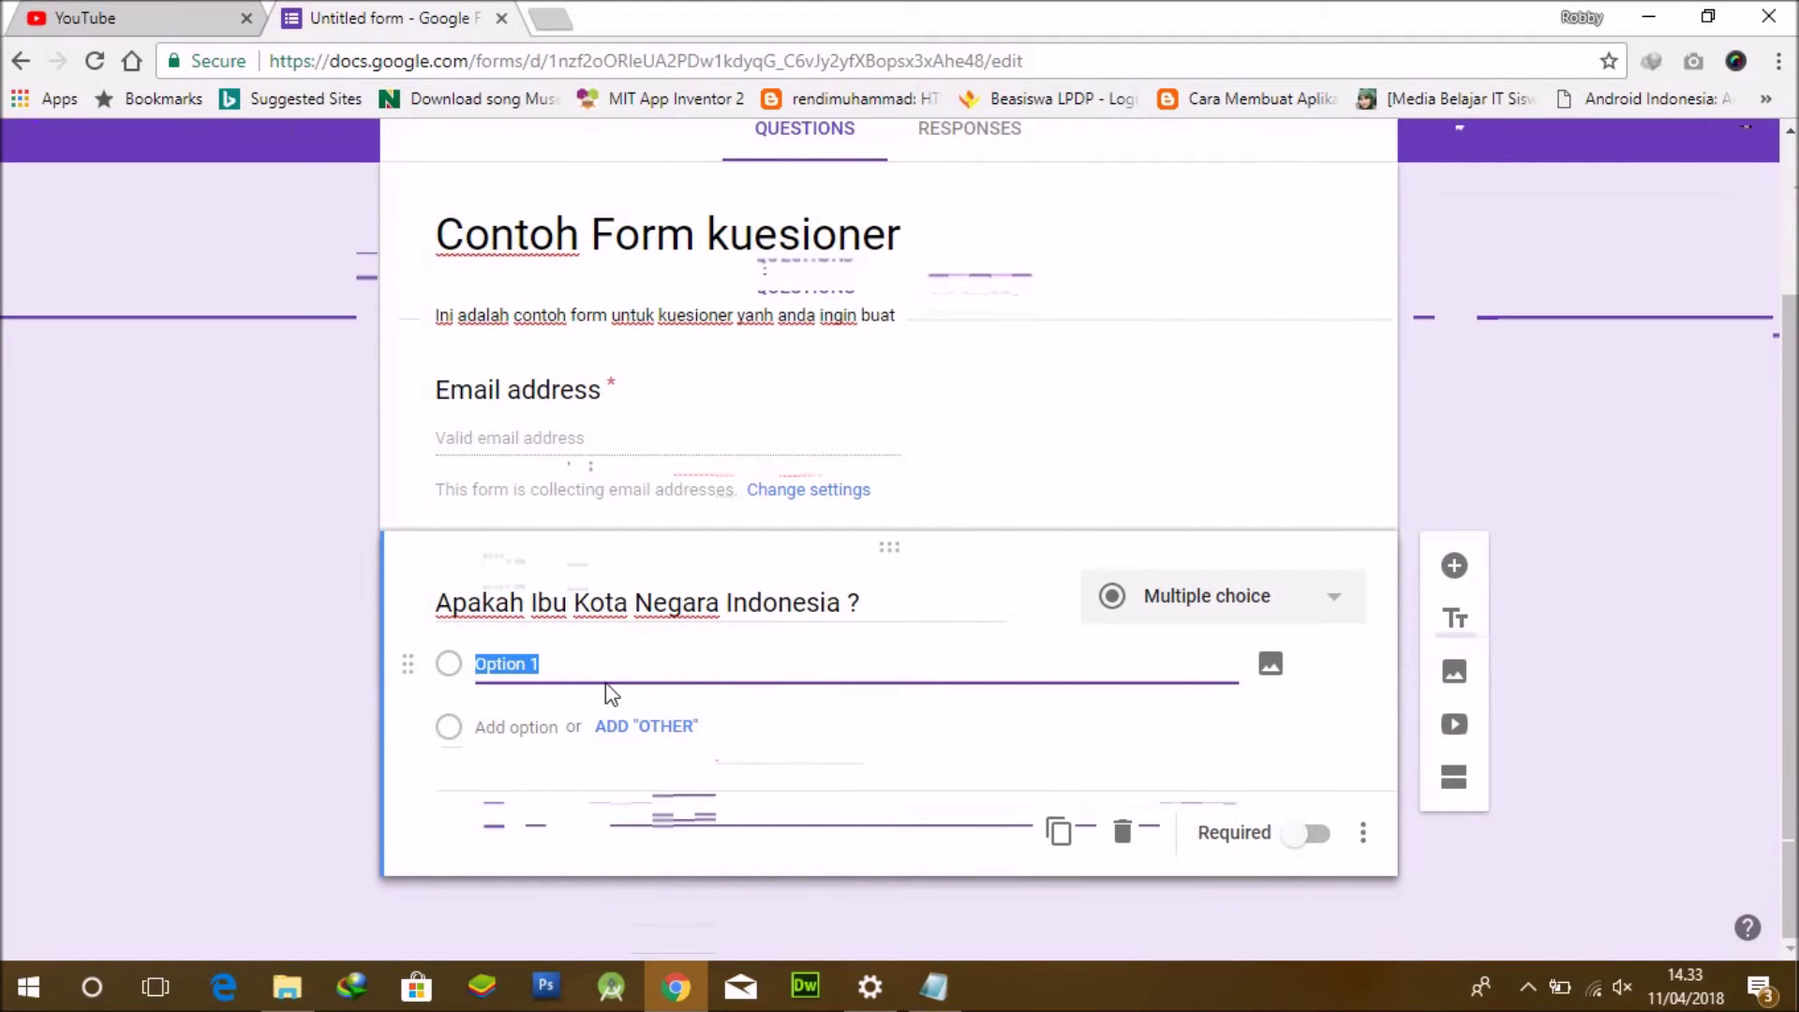
text(Jakarta)
click(617, 743)
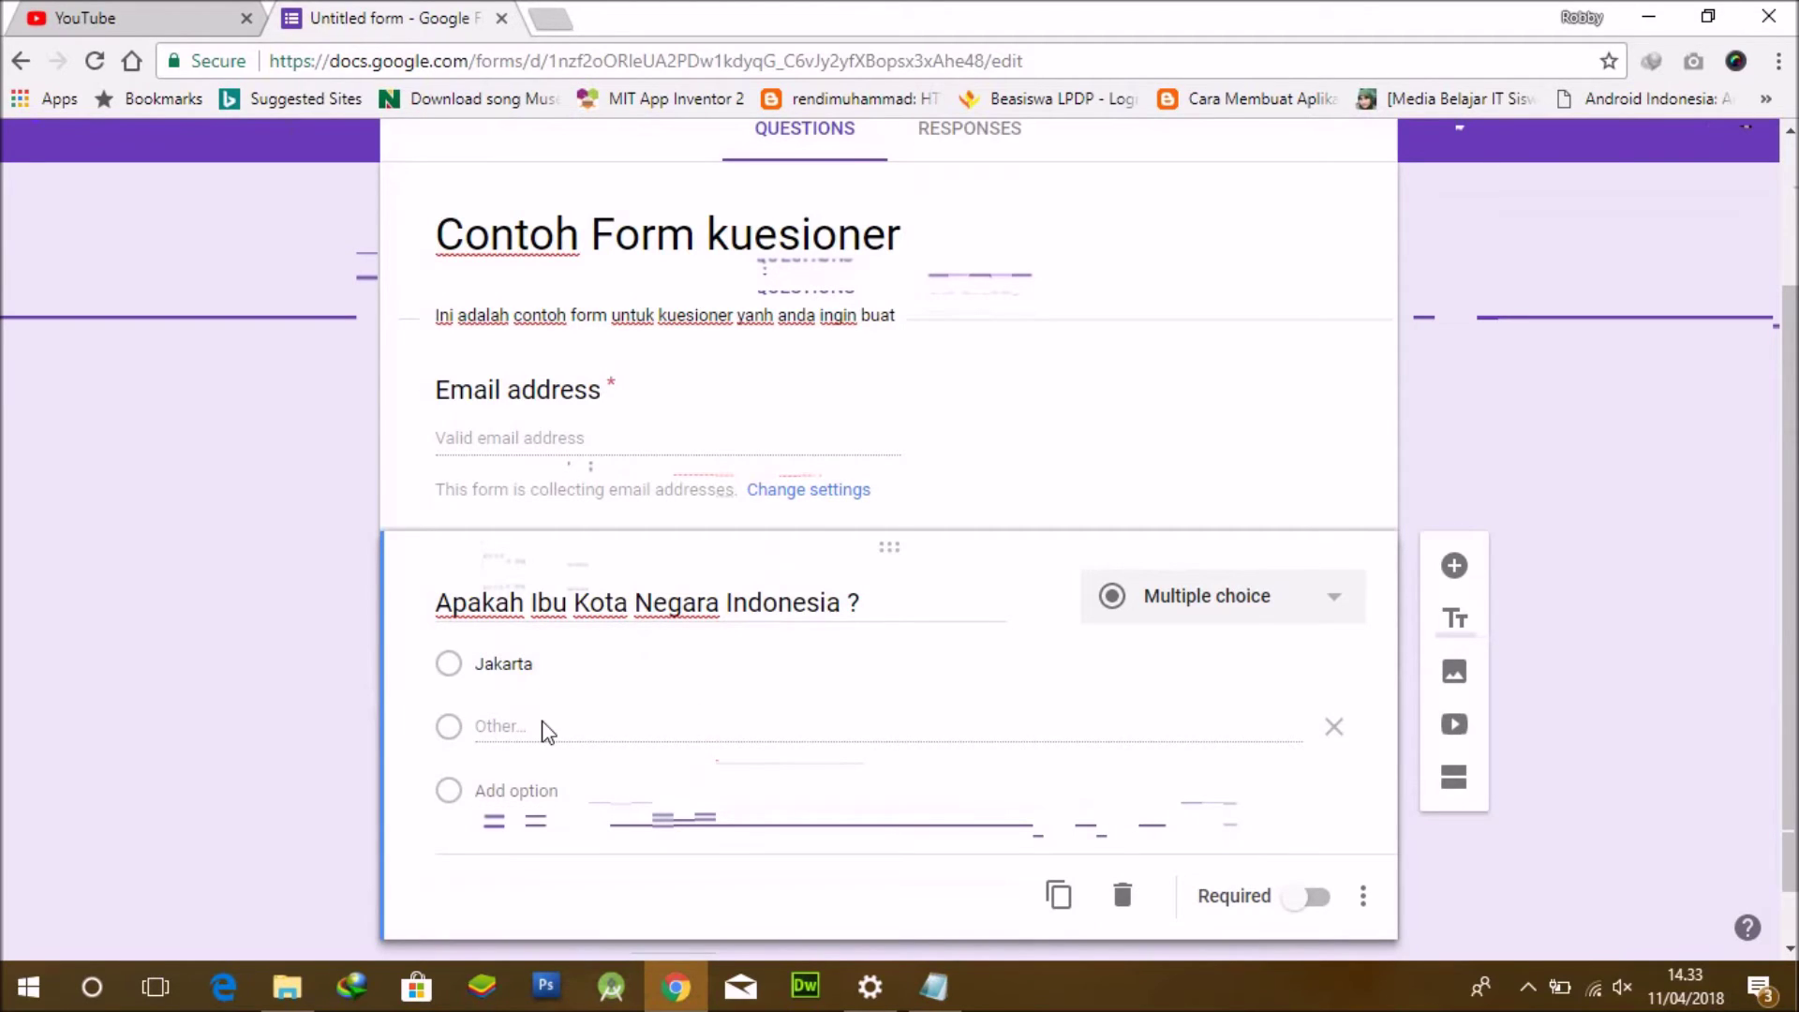
Add the options "Iran", "Roma" and "Dan lainnya" to the Indonesia capital question.
click(494, 790)
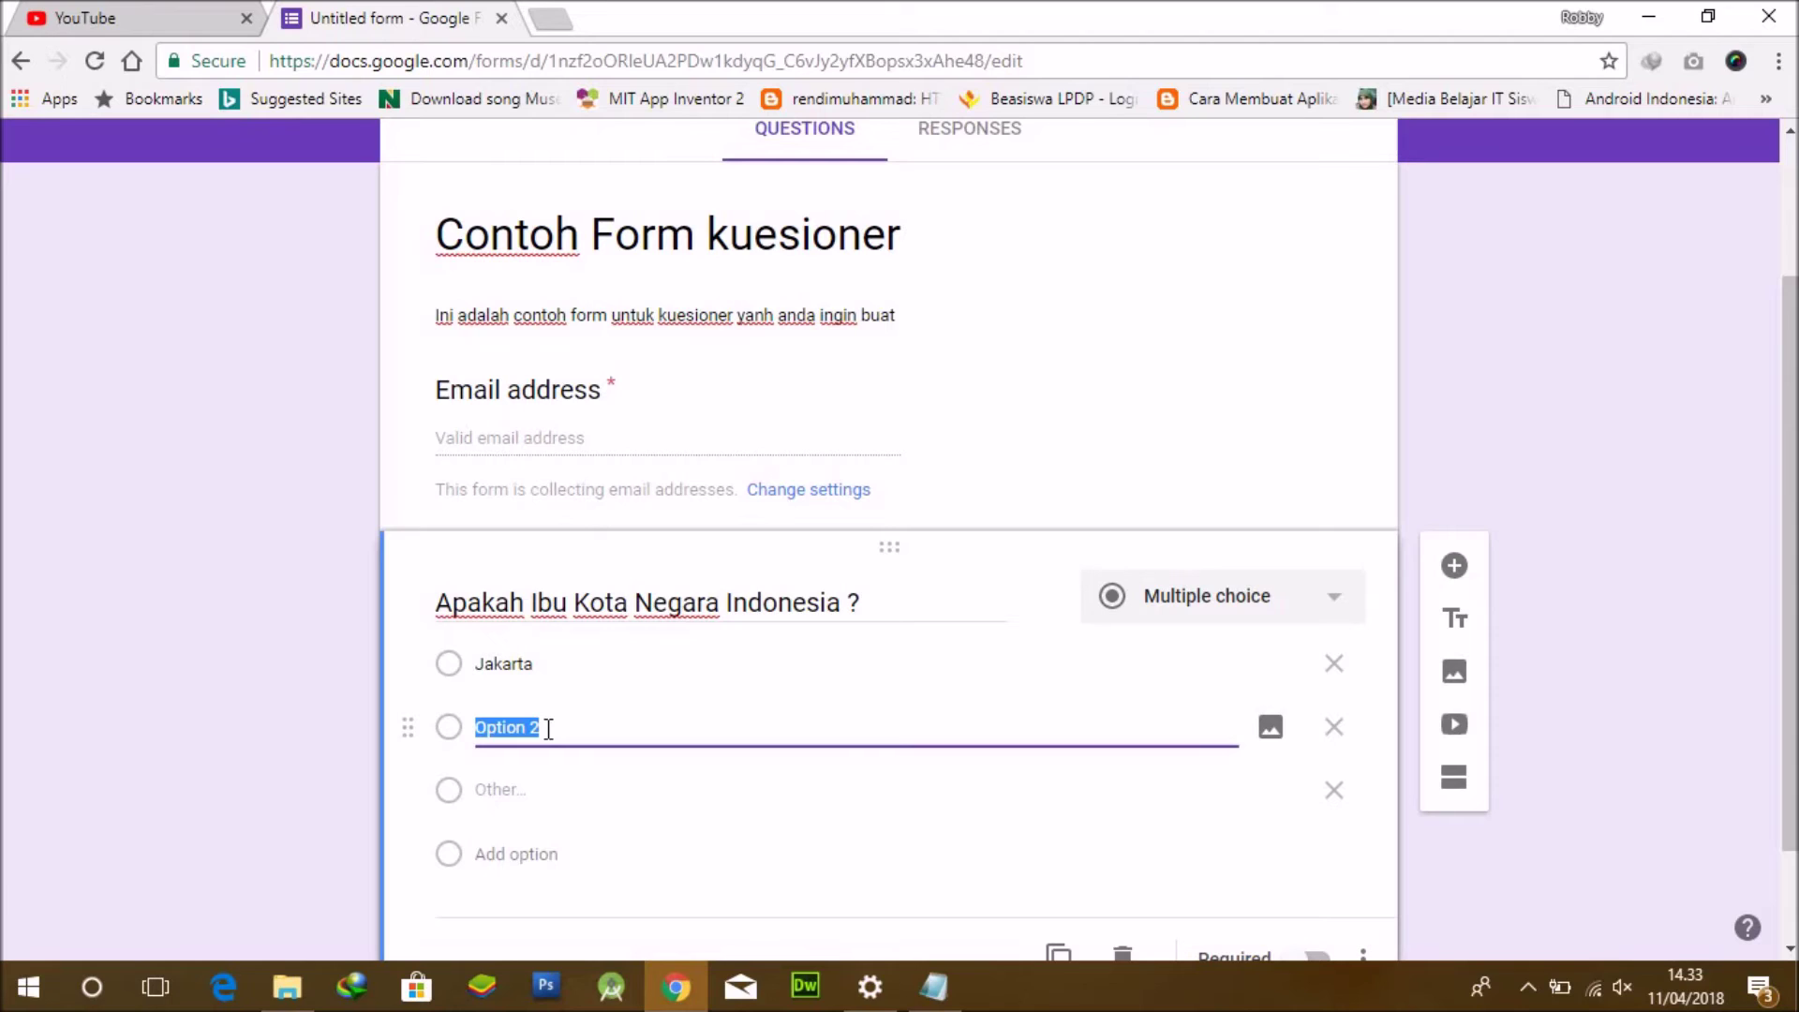
text(Iran)
click(522, 849)
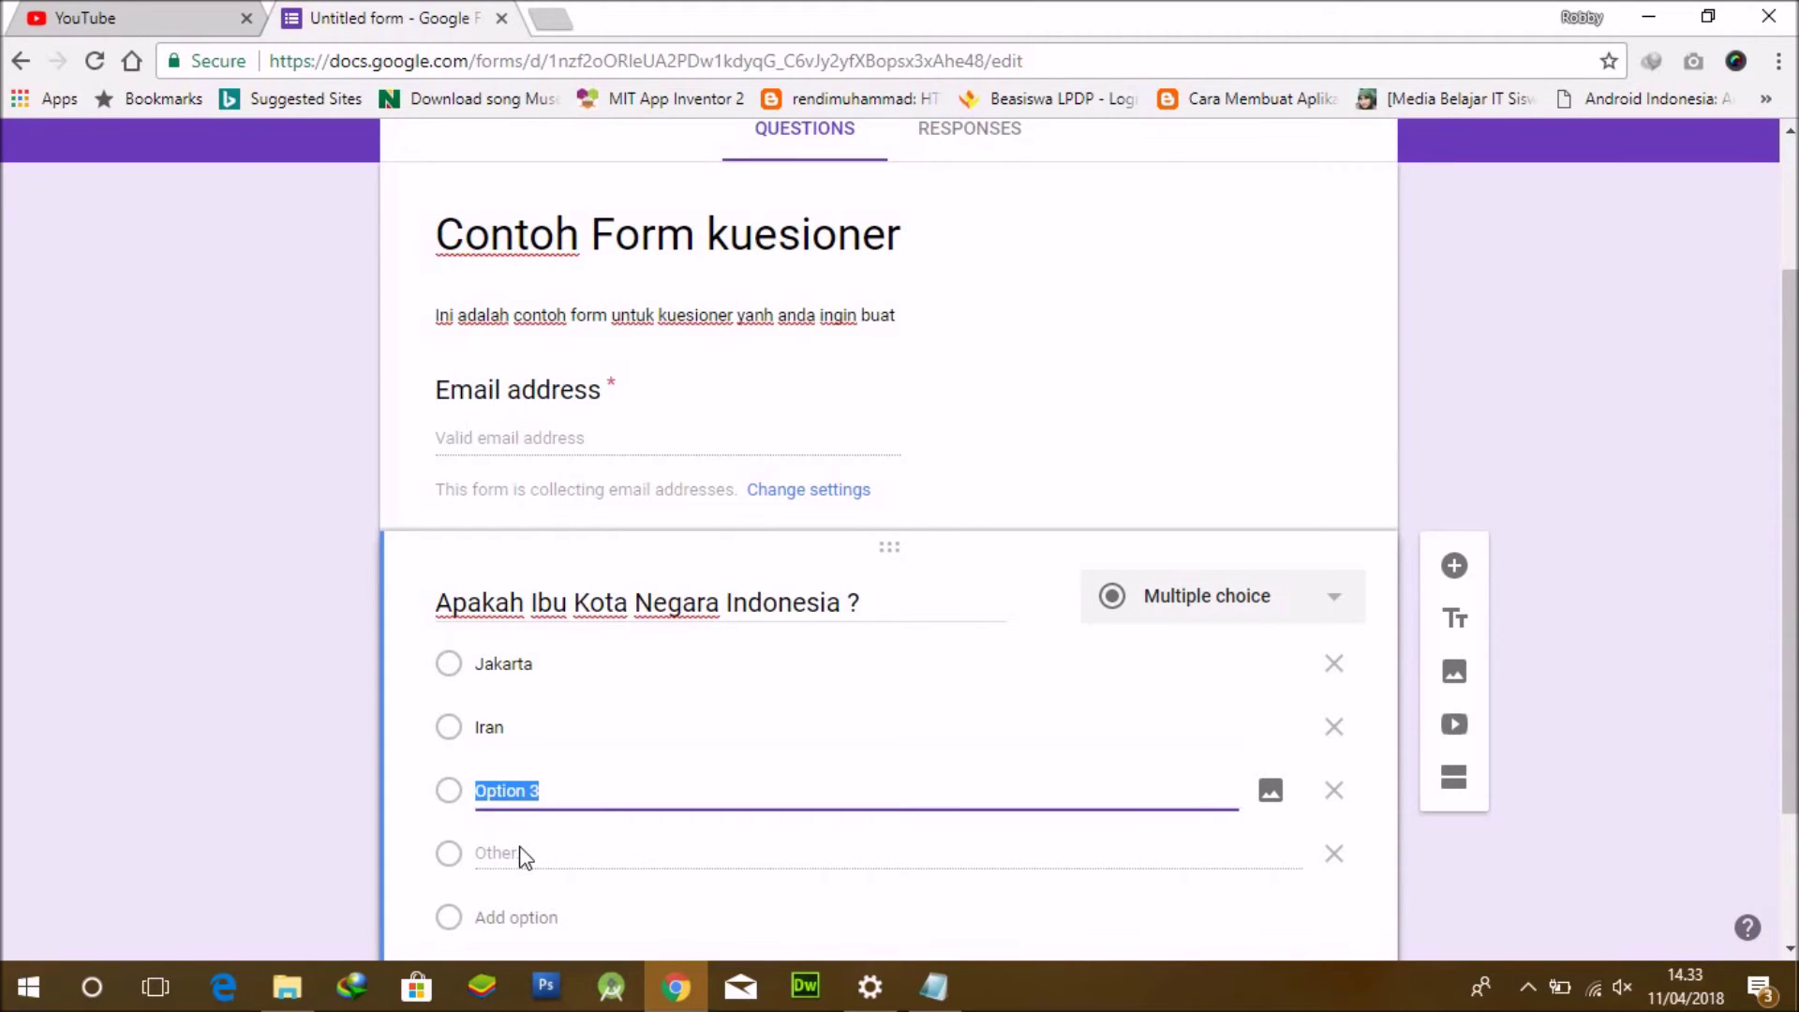
text(Roma)
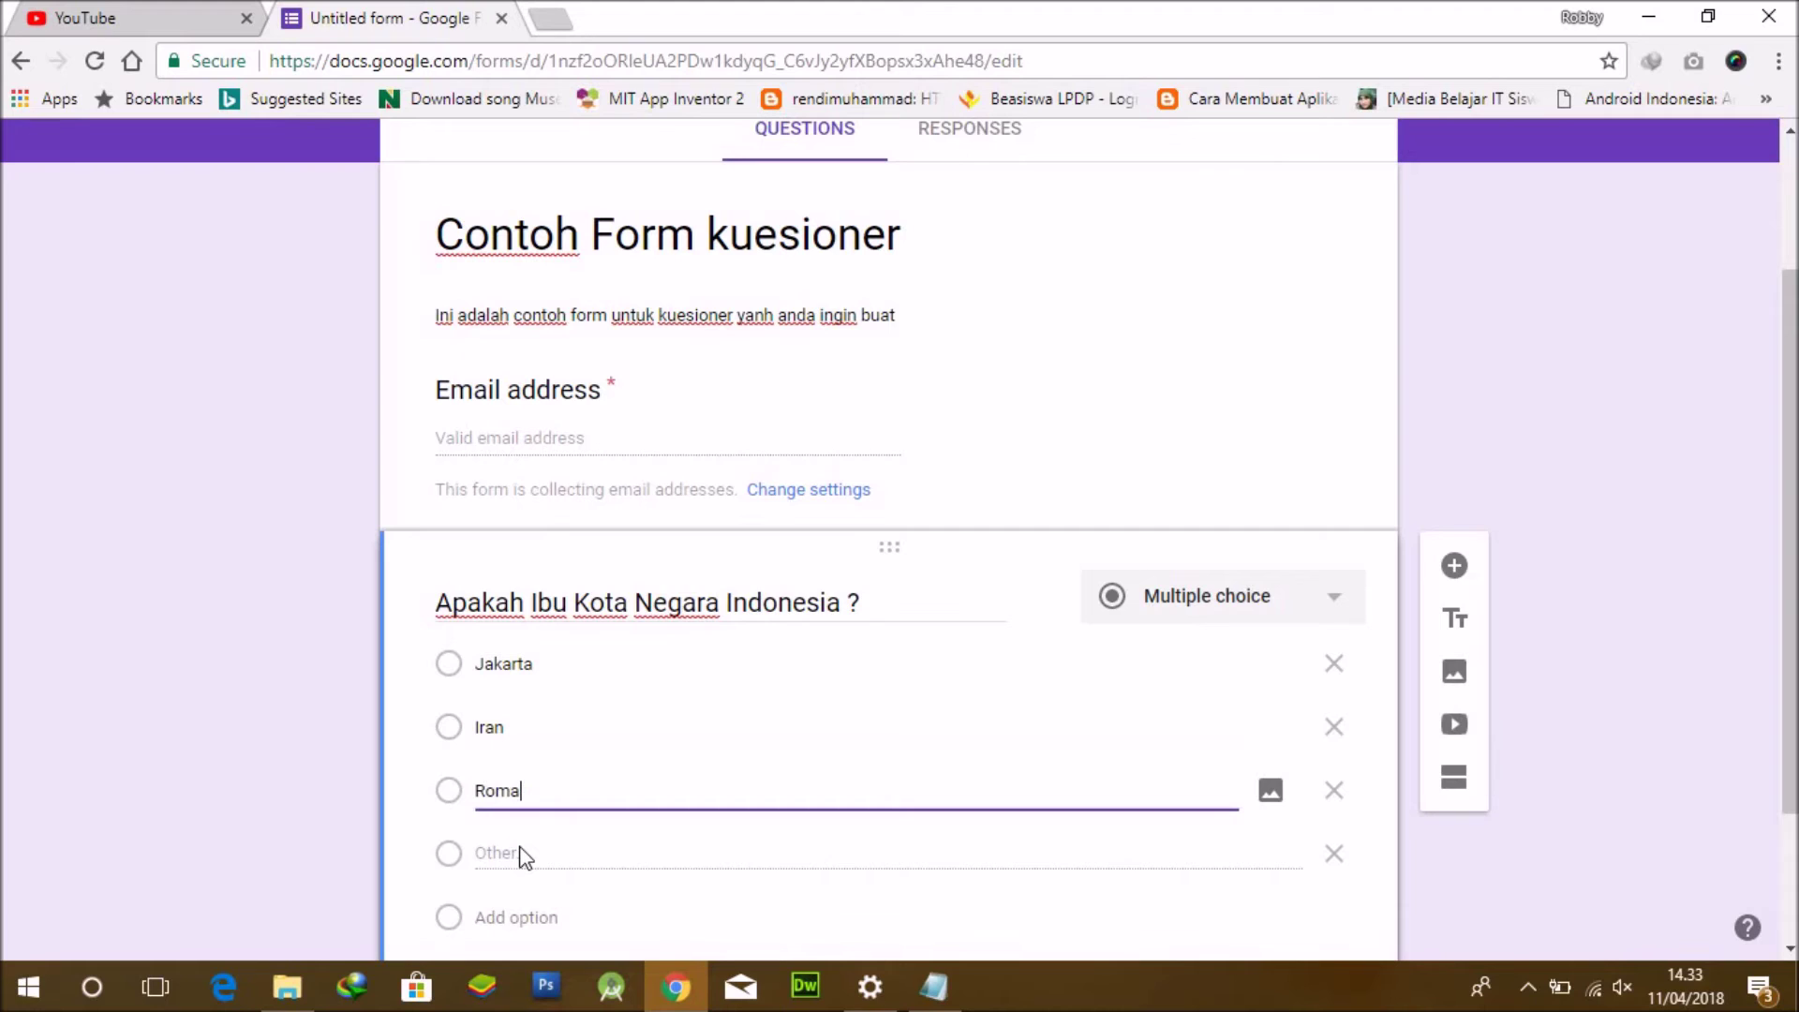
scroll(548, 792, down, 2)
click(531, 741)
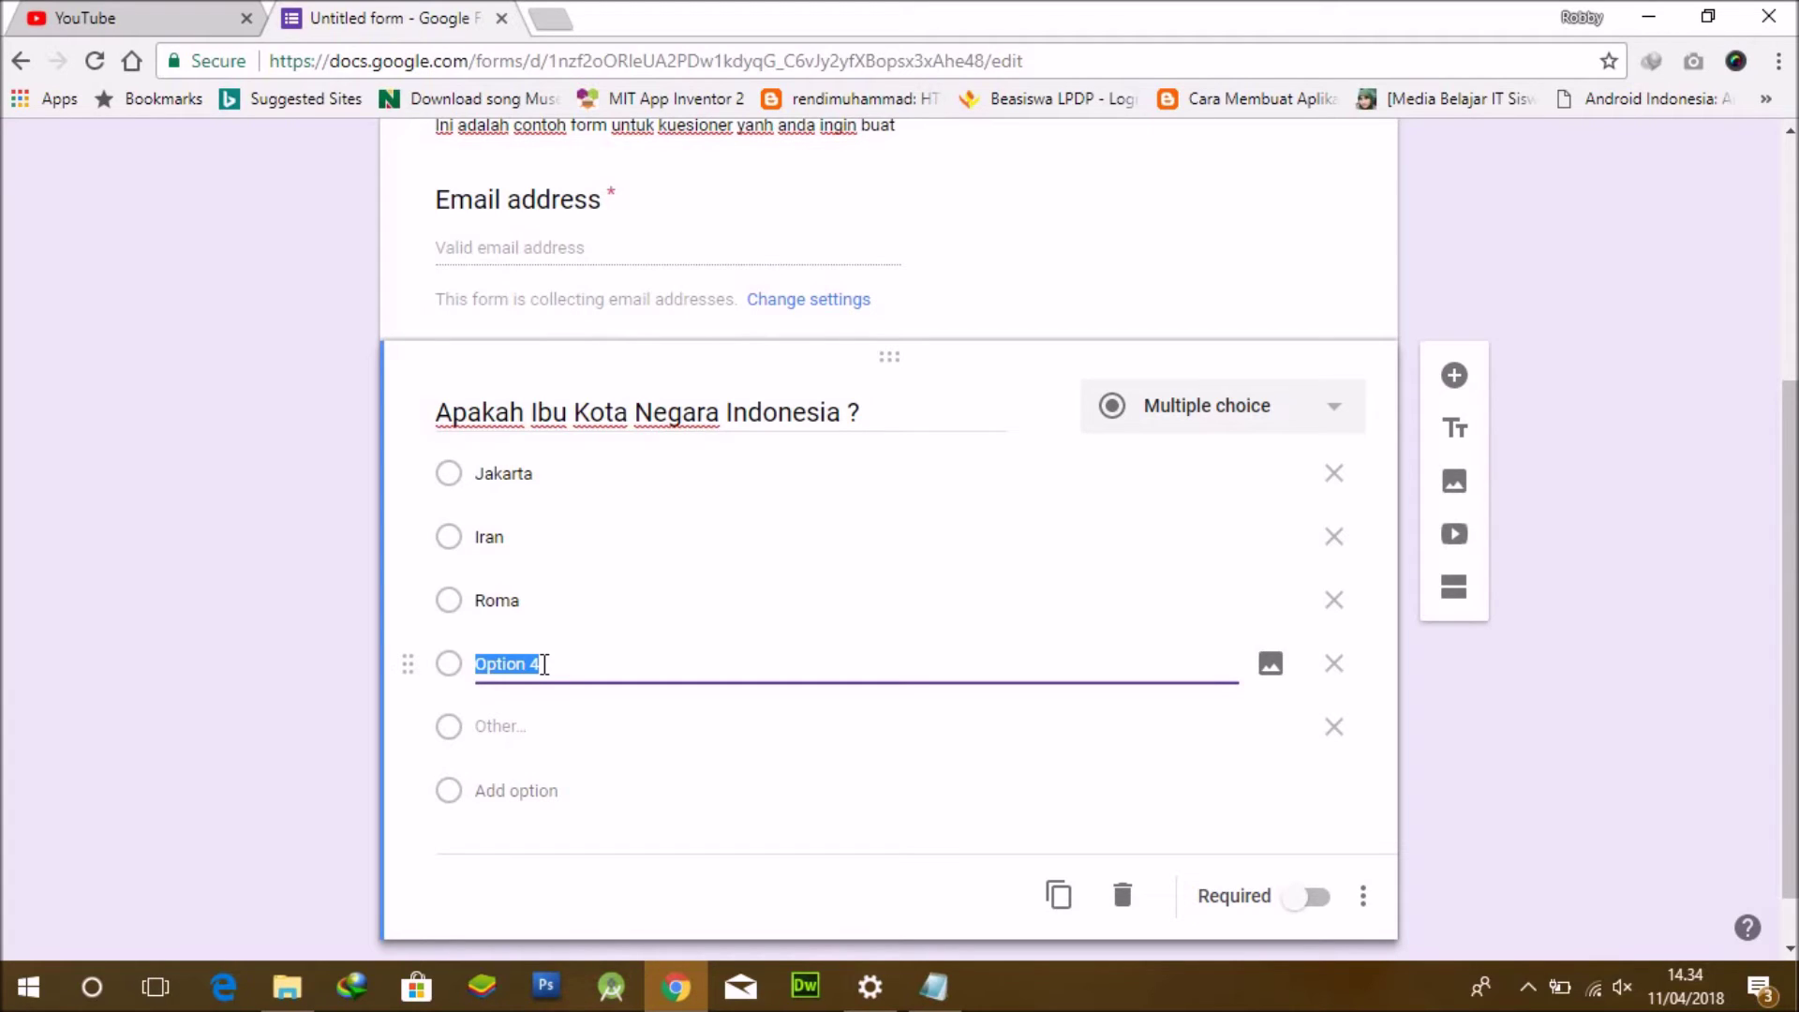
text(D)
scroll(544, 663, down, 1)
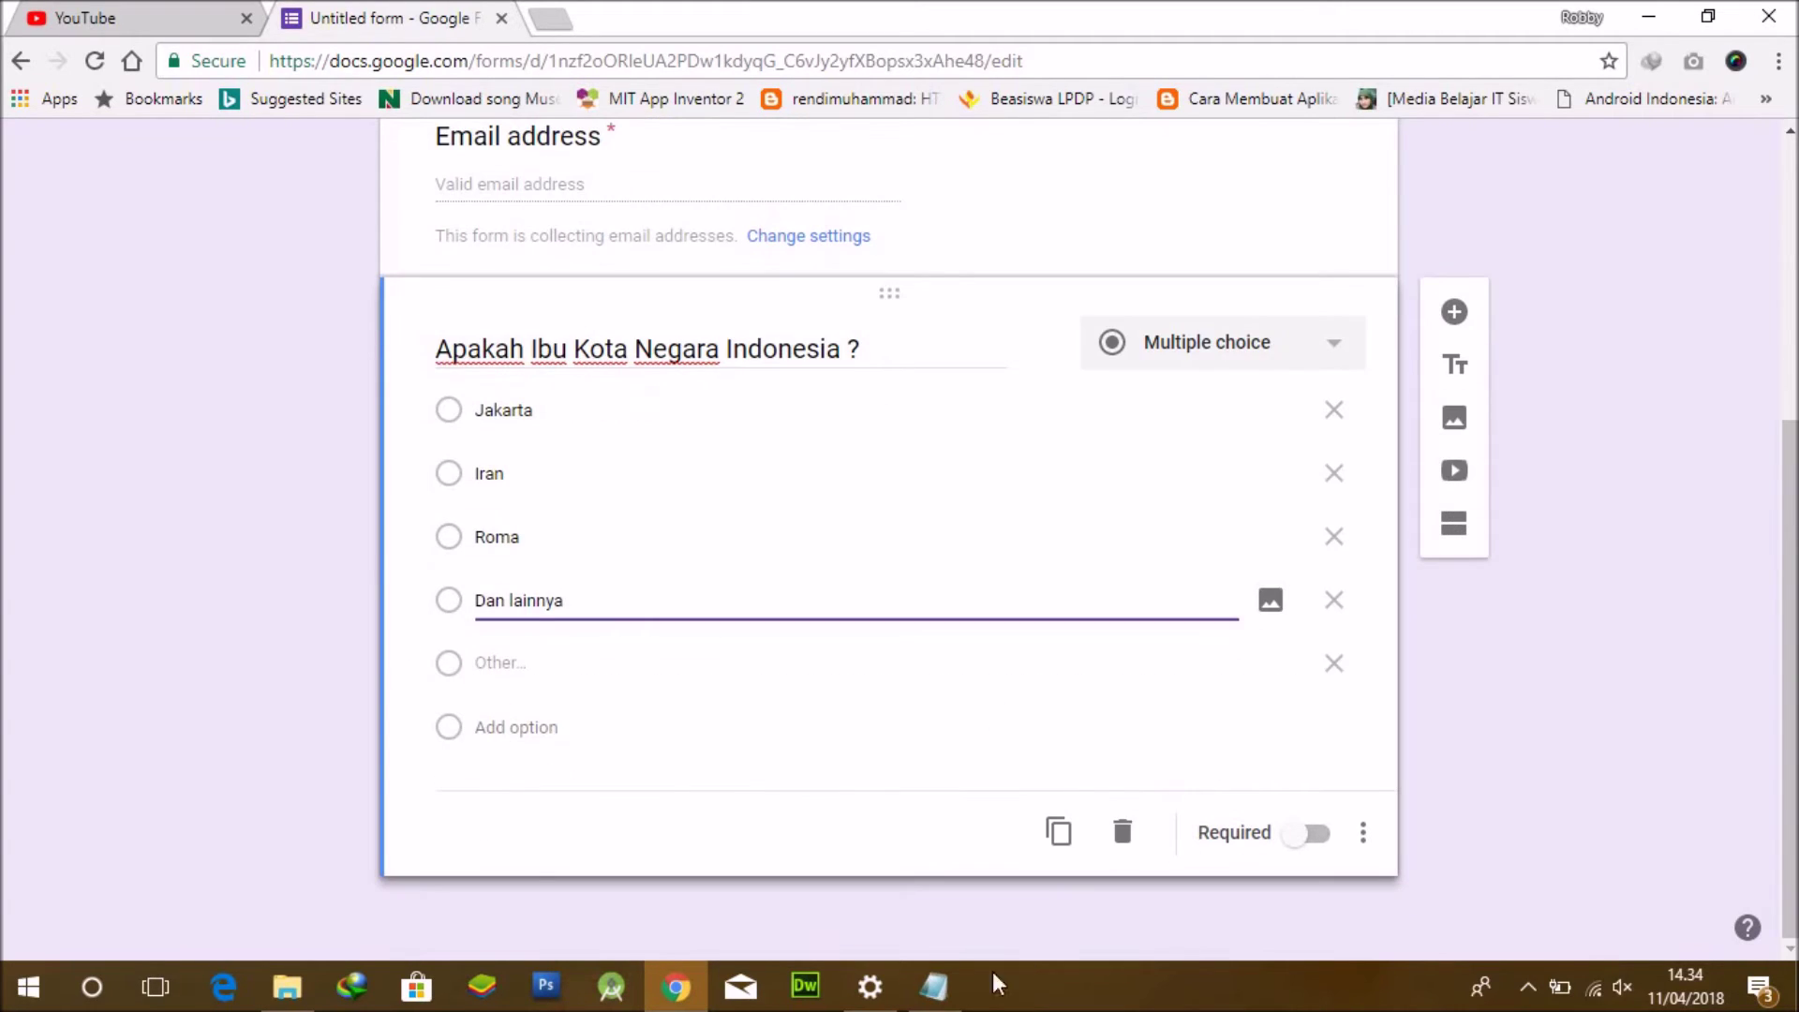
Replace the Notepad note with "pada tombol required, jika anda aktifkan maka user harus mengisi jawabanya".
click(934, 987)
drag(1479, 270, 763, 155)
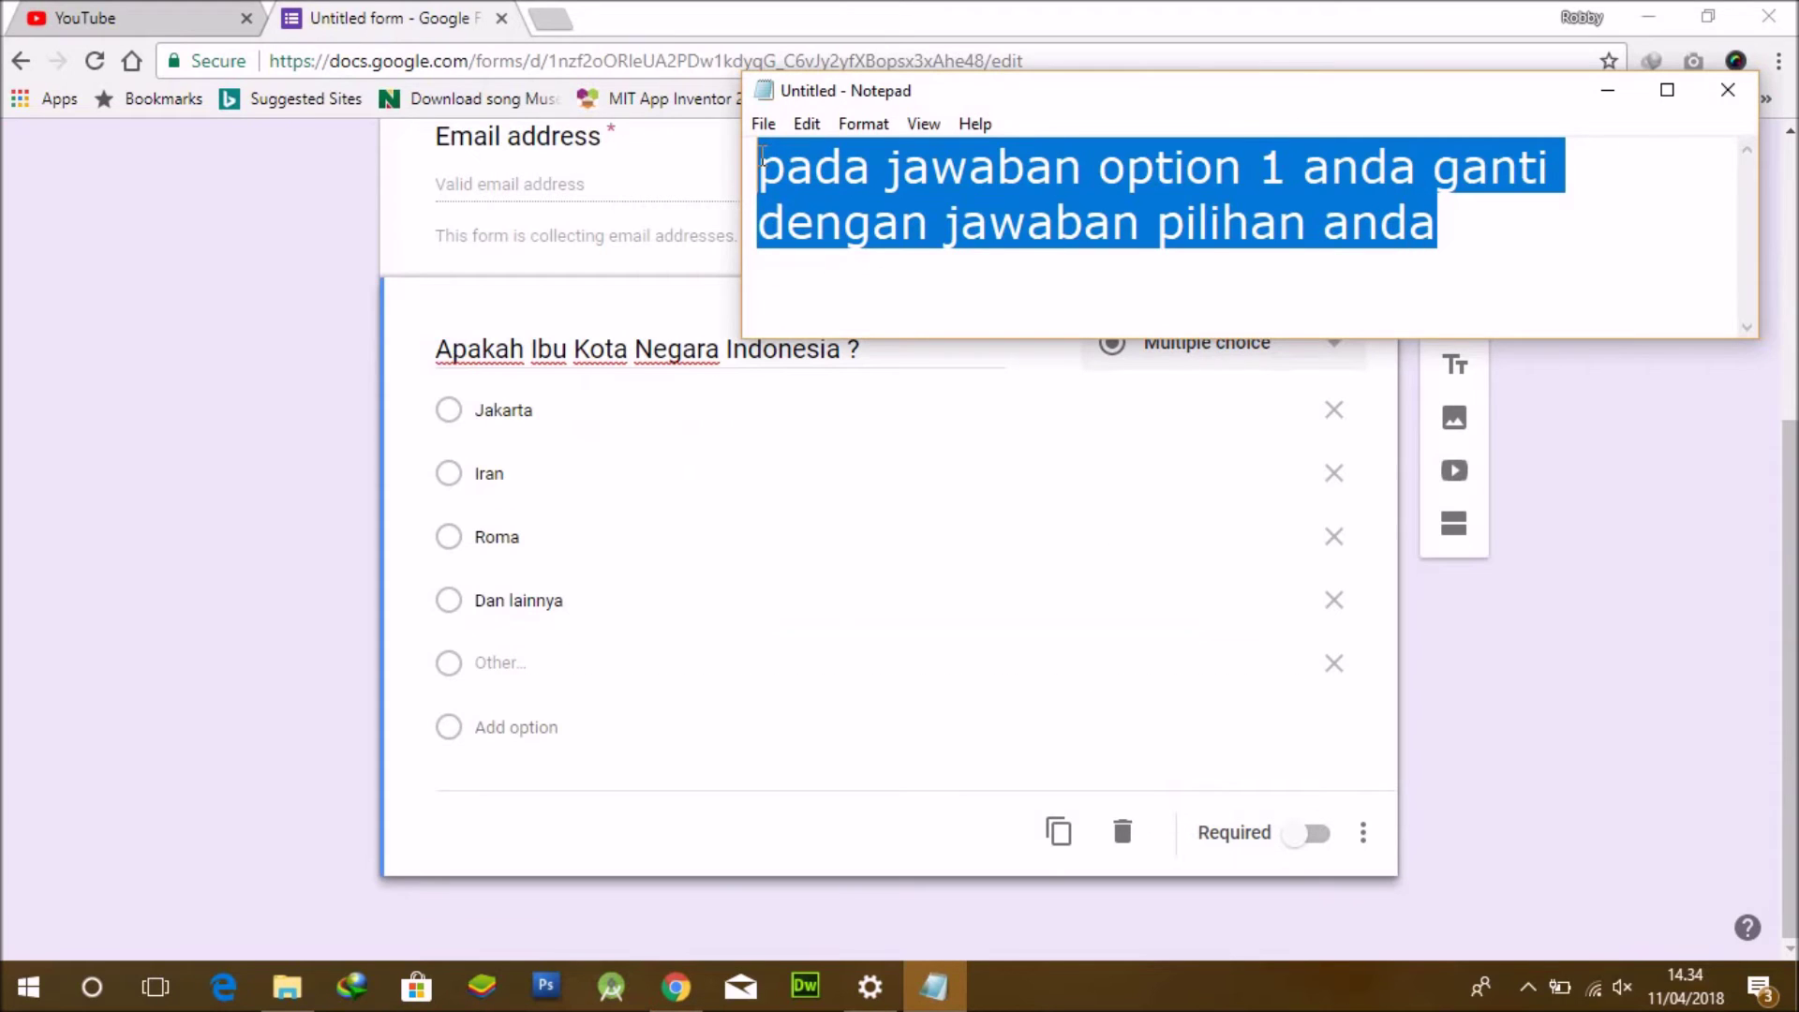
text(pada to)
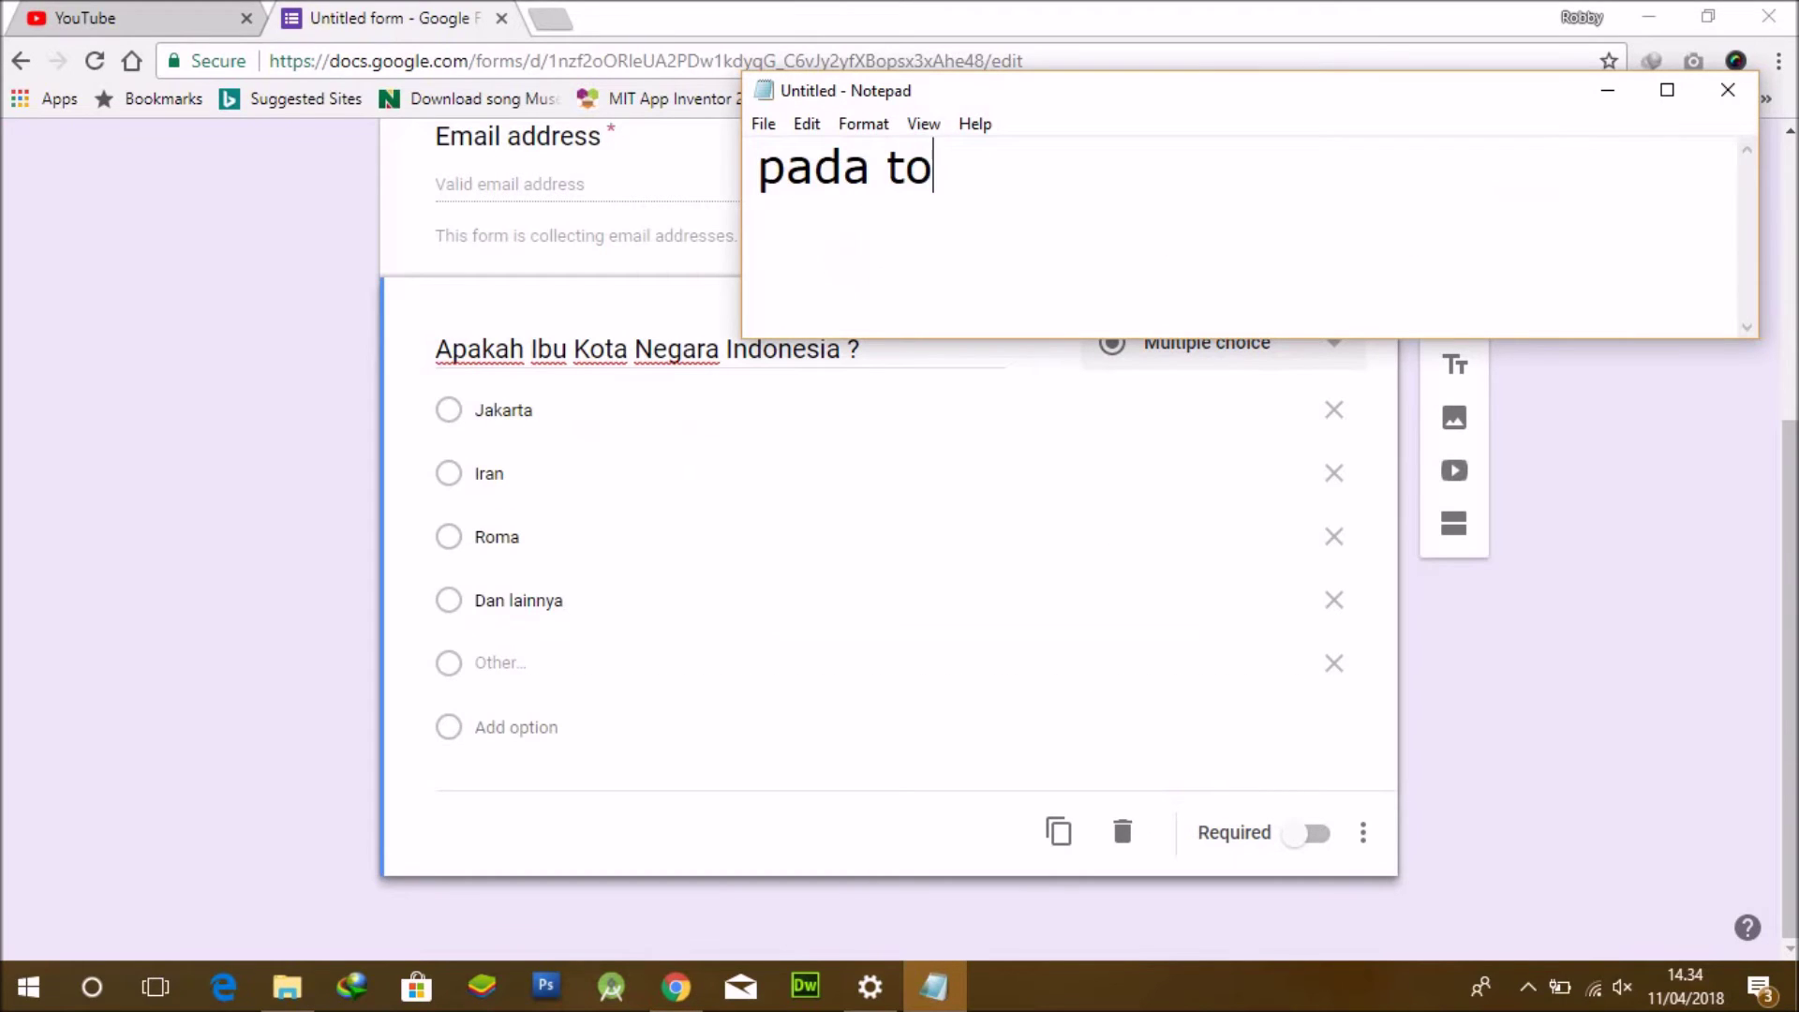
text(mbol required)
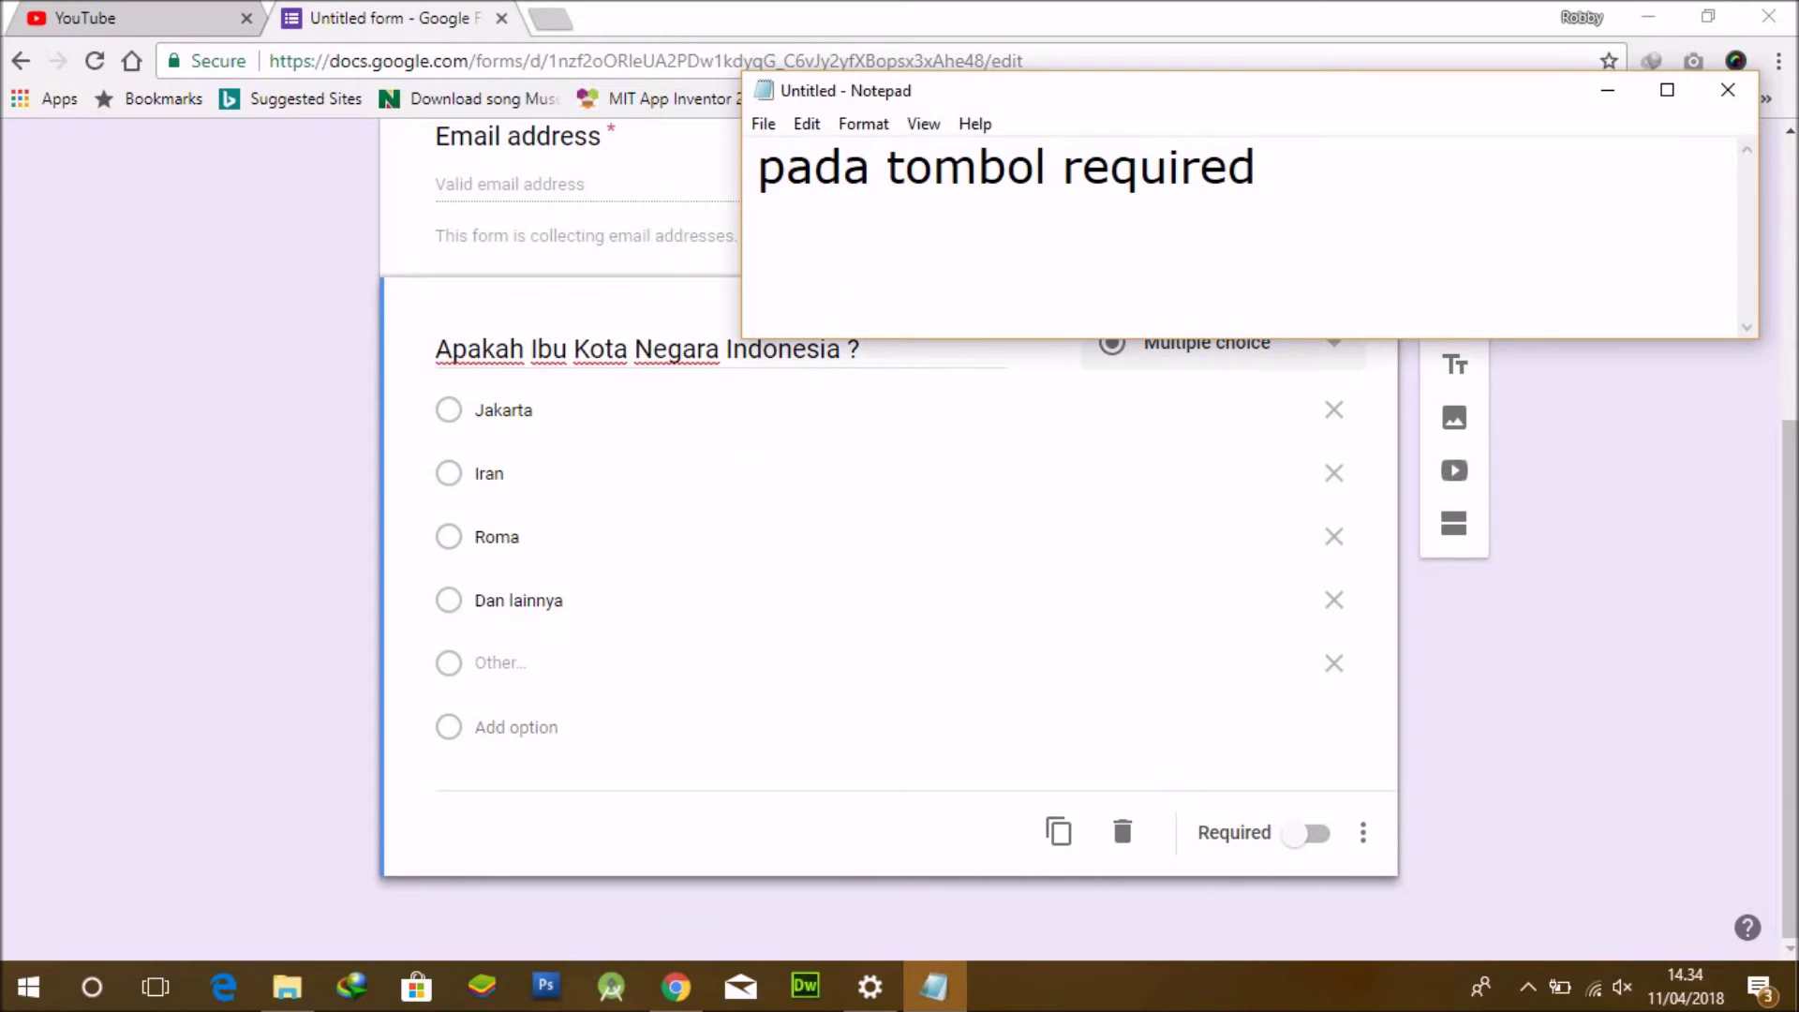
text(, jika anda akt)
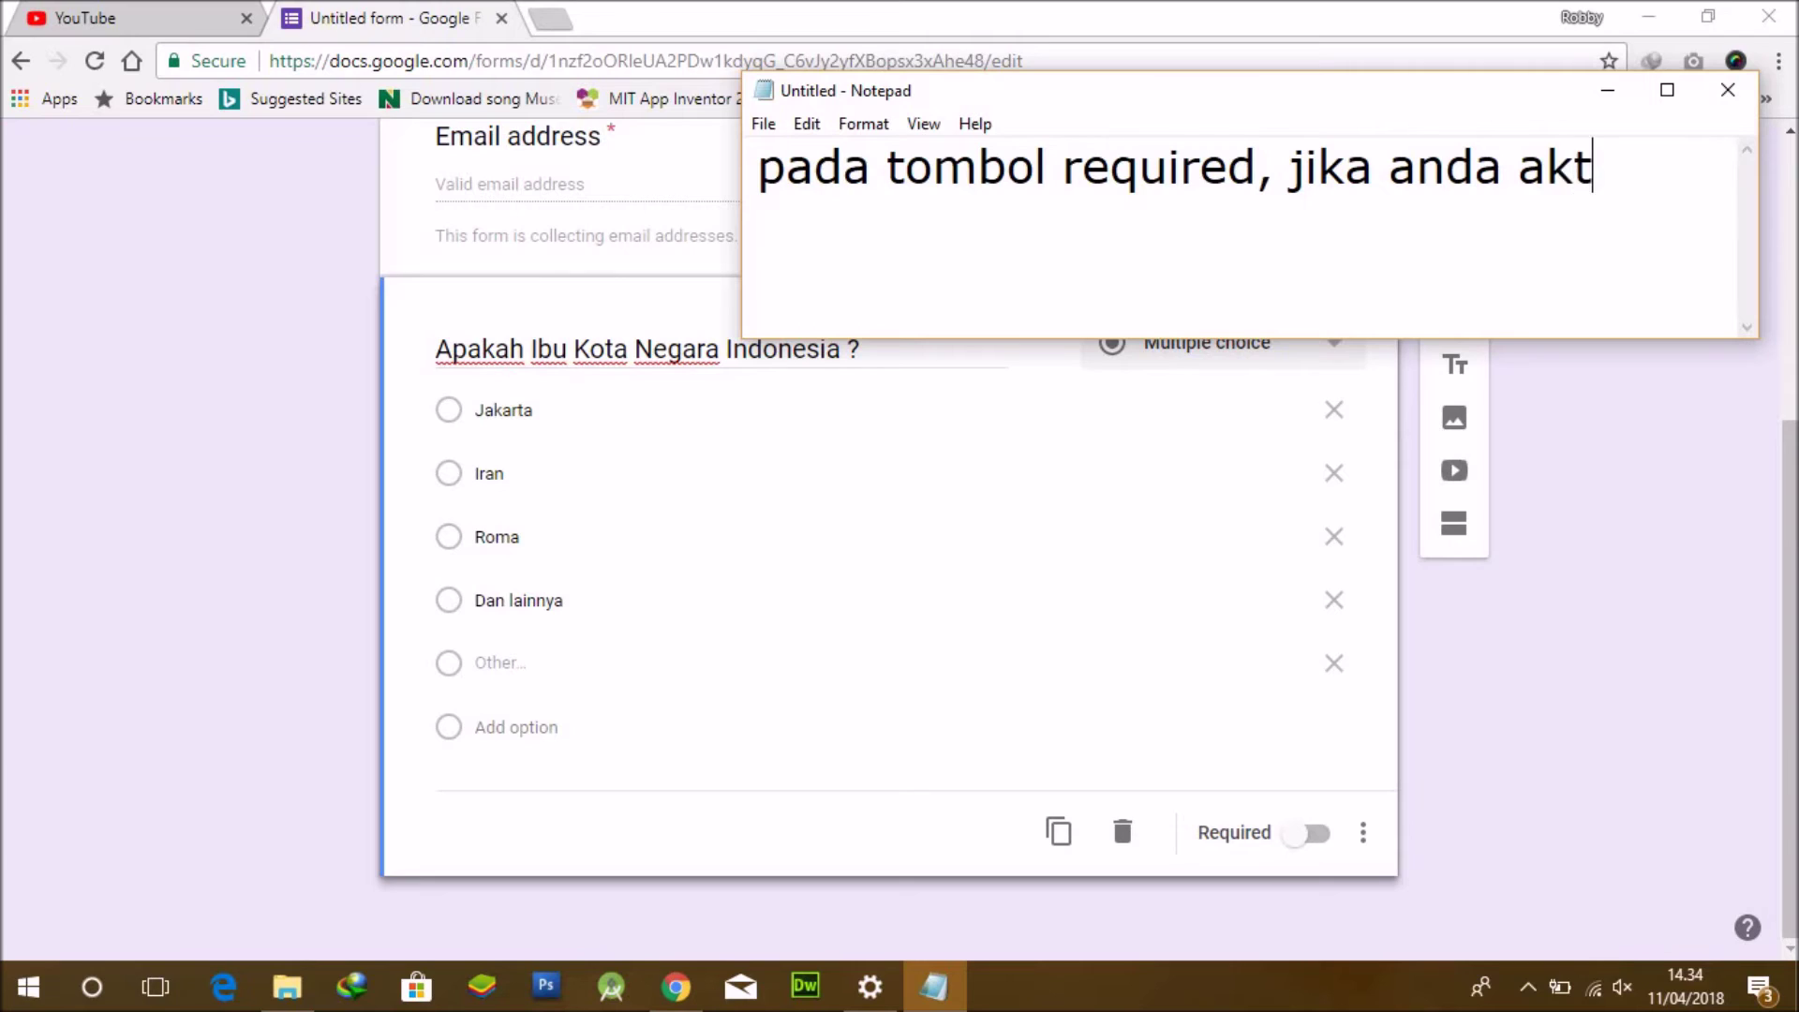
text(ifkan)
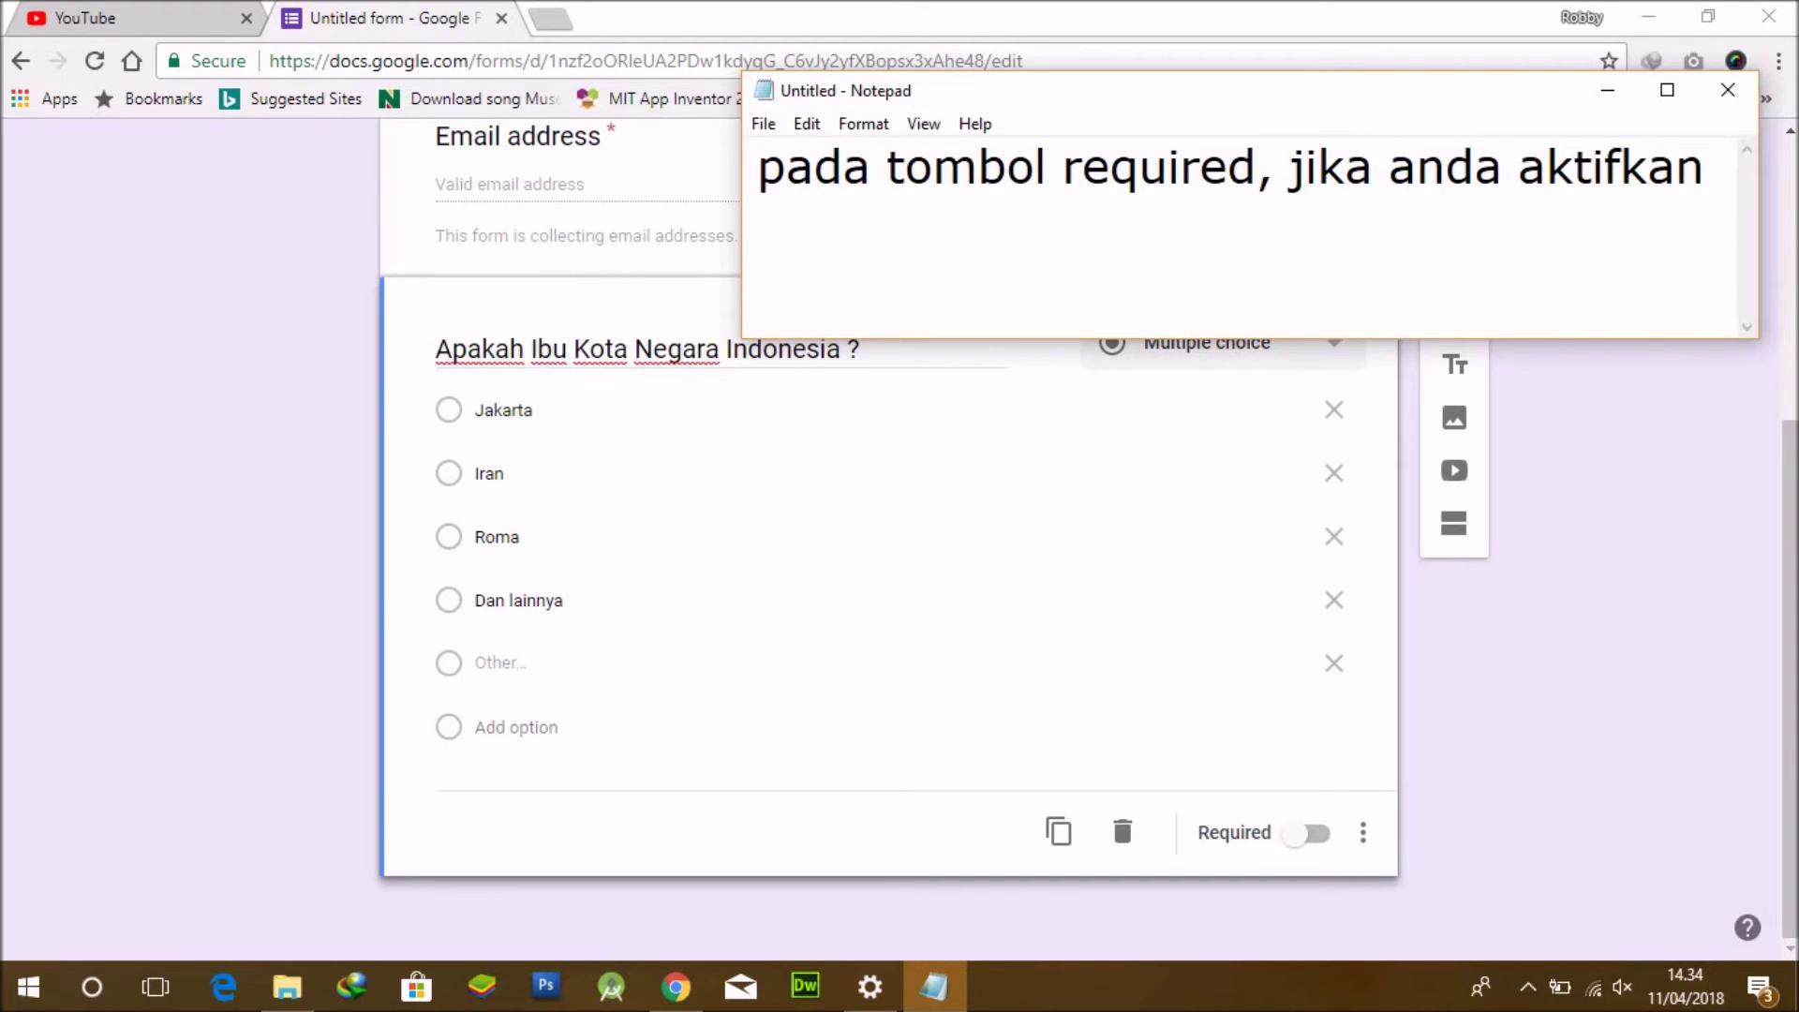
text( maka user )
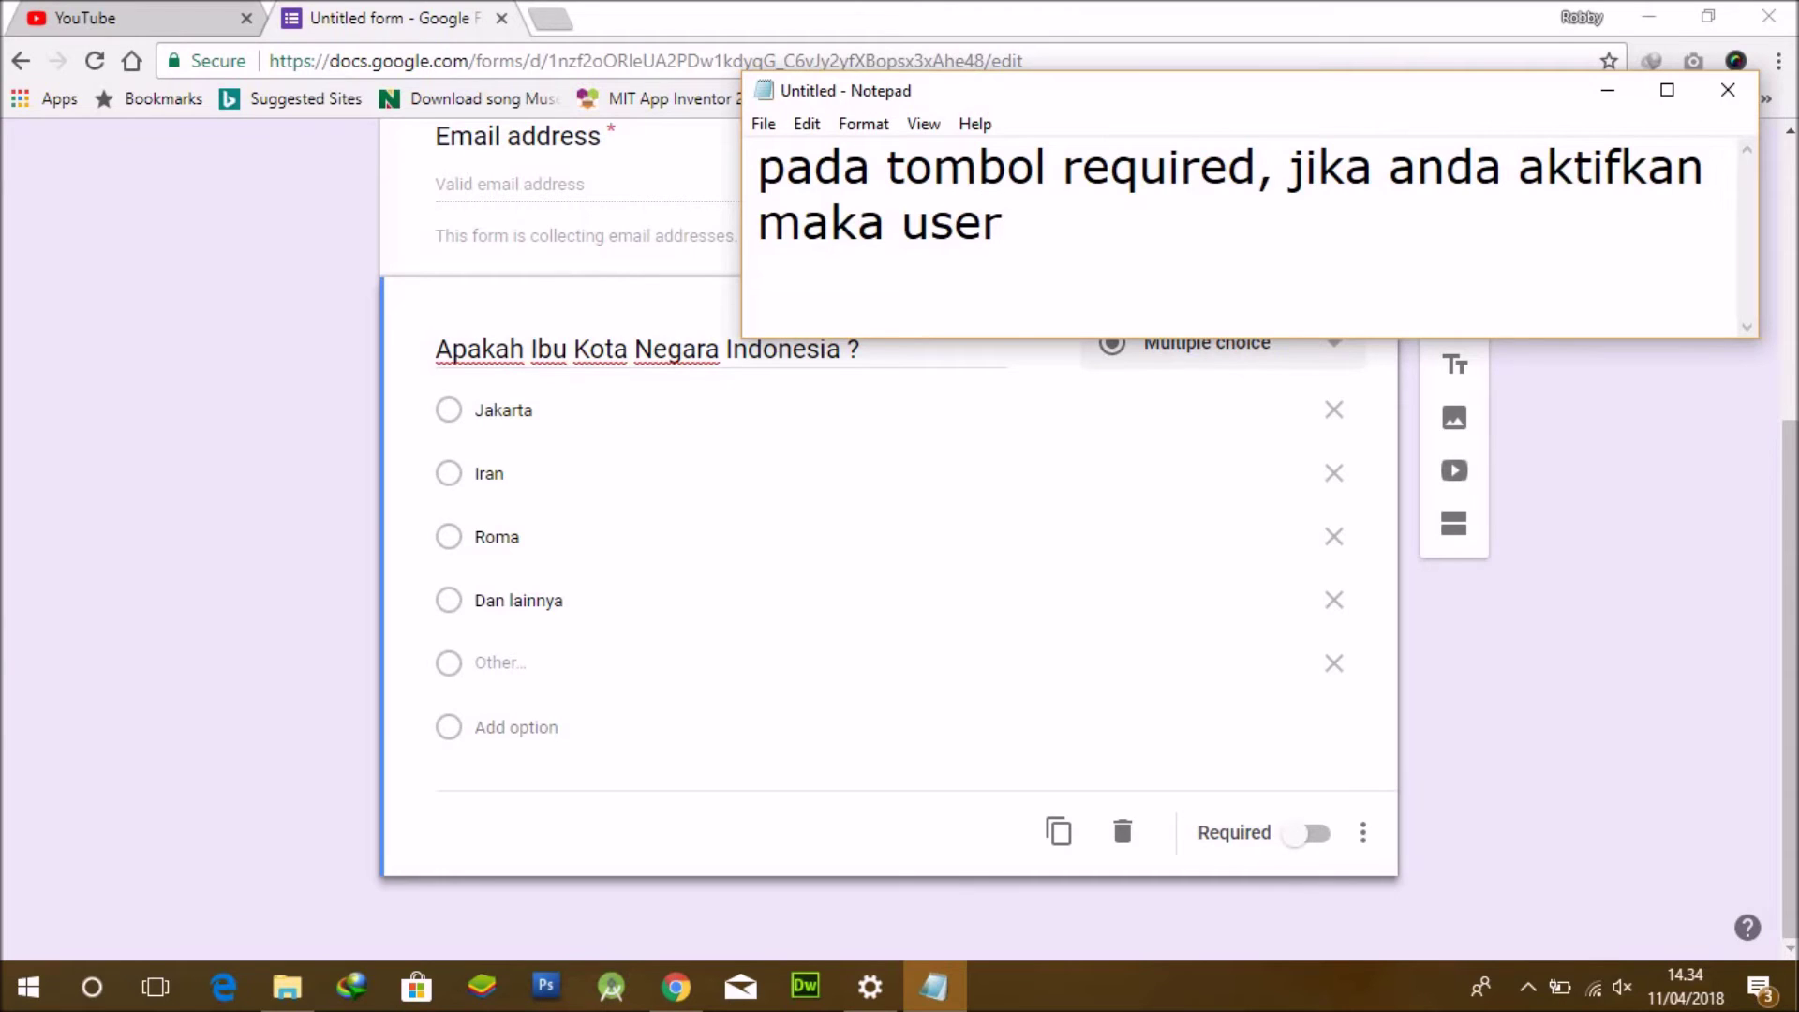
text(harus meng)
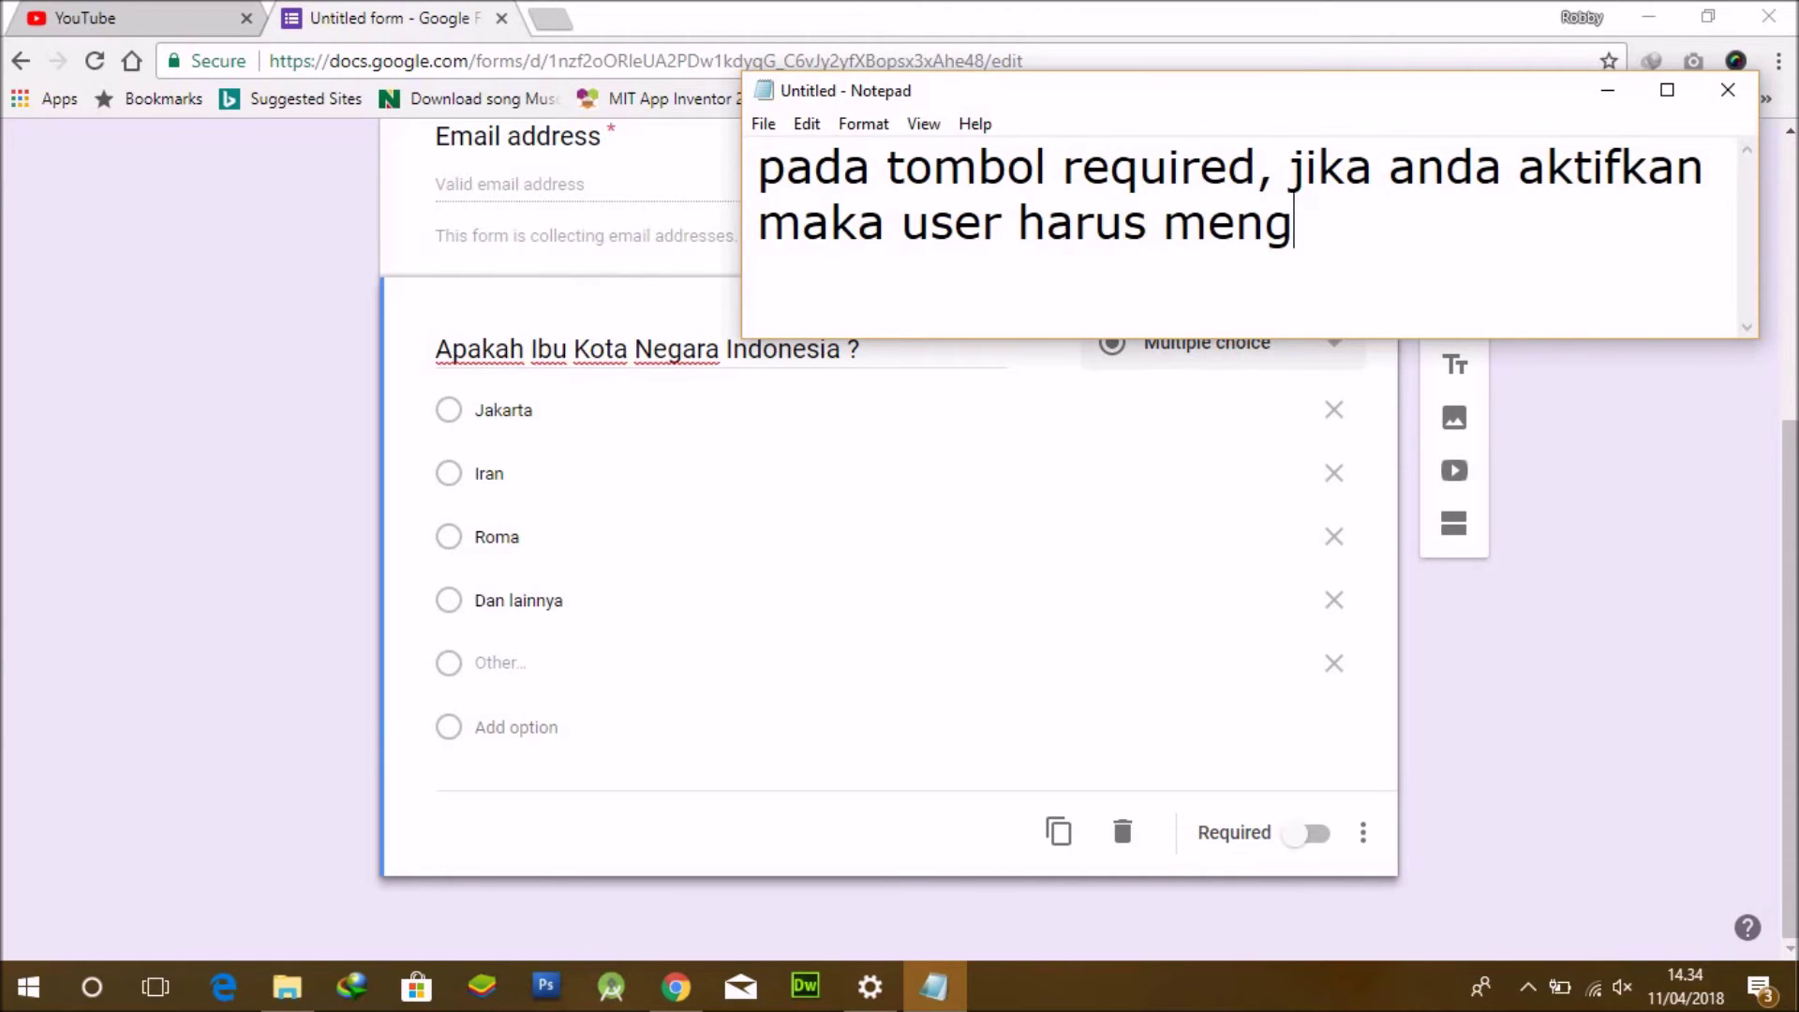
text(isi jawabn)
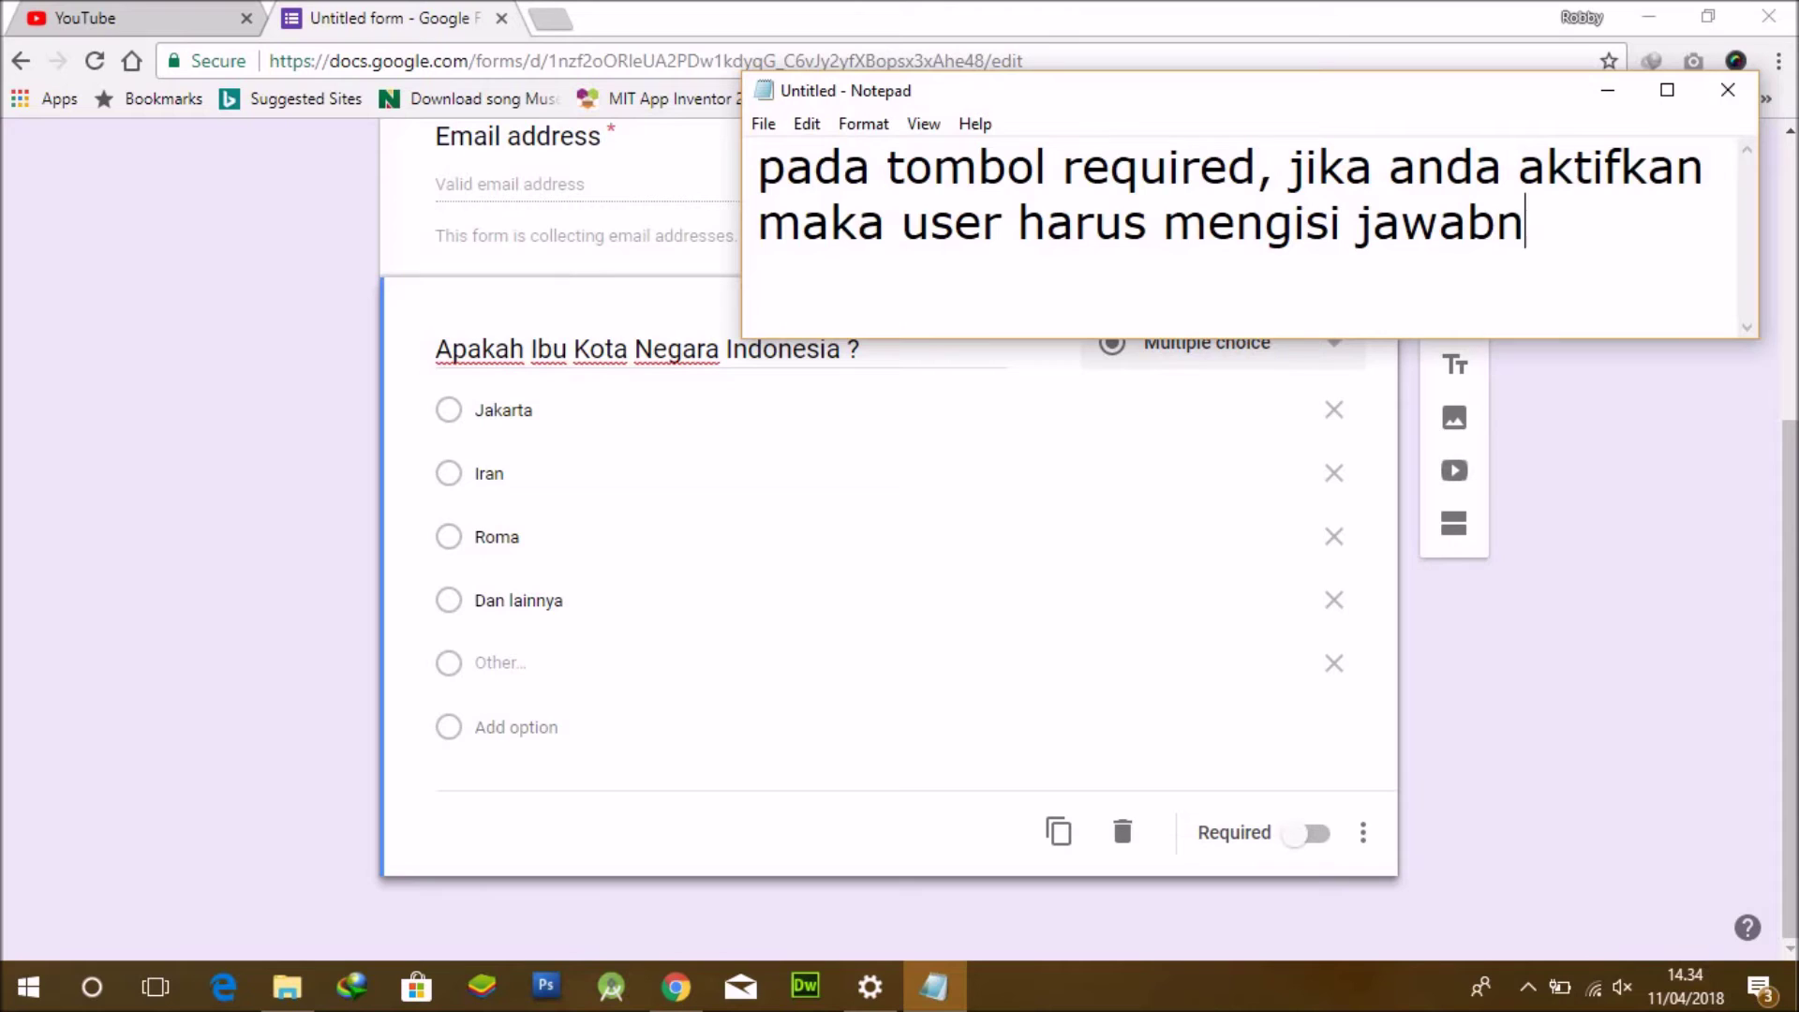
key(BackSpace)
text(anya)
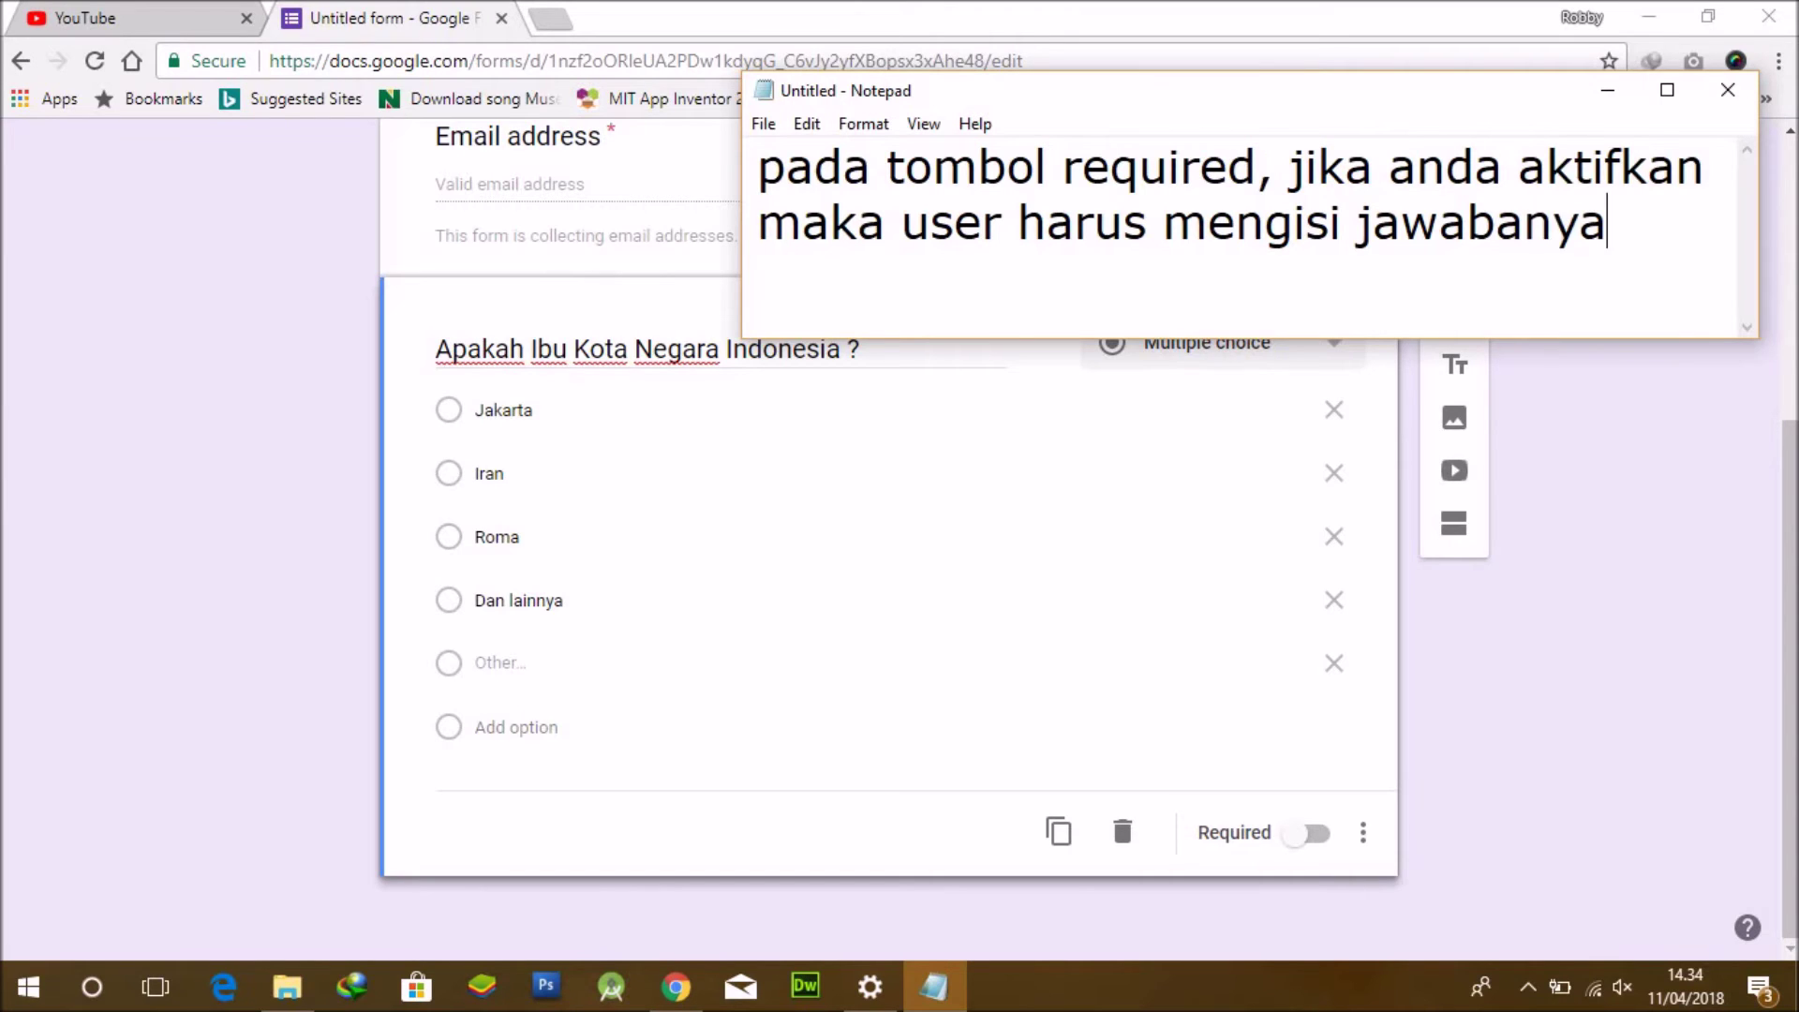
Extend the note about the required toggle with "jika tidak di aktifkan kosong jawaban tidak harus user isi".
text( jika tidak)
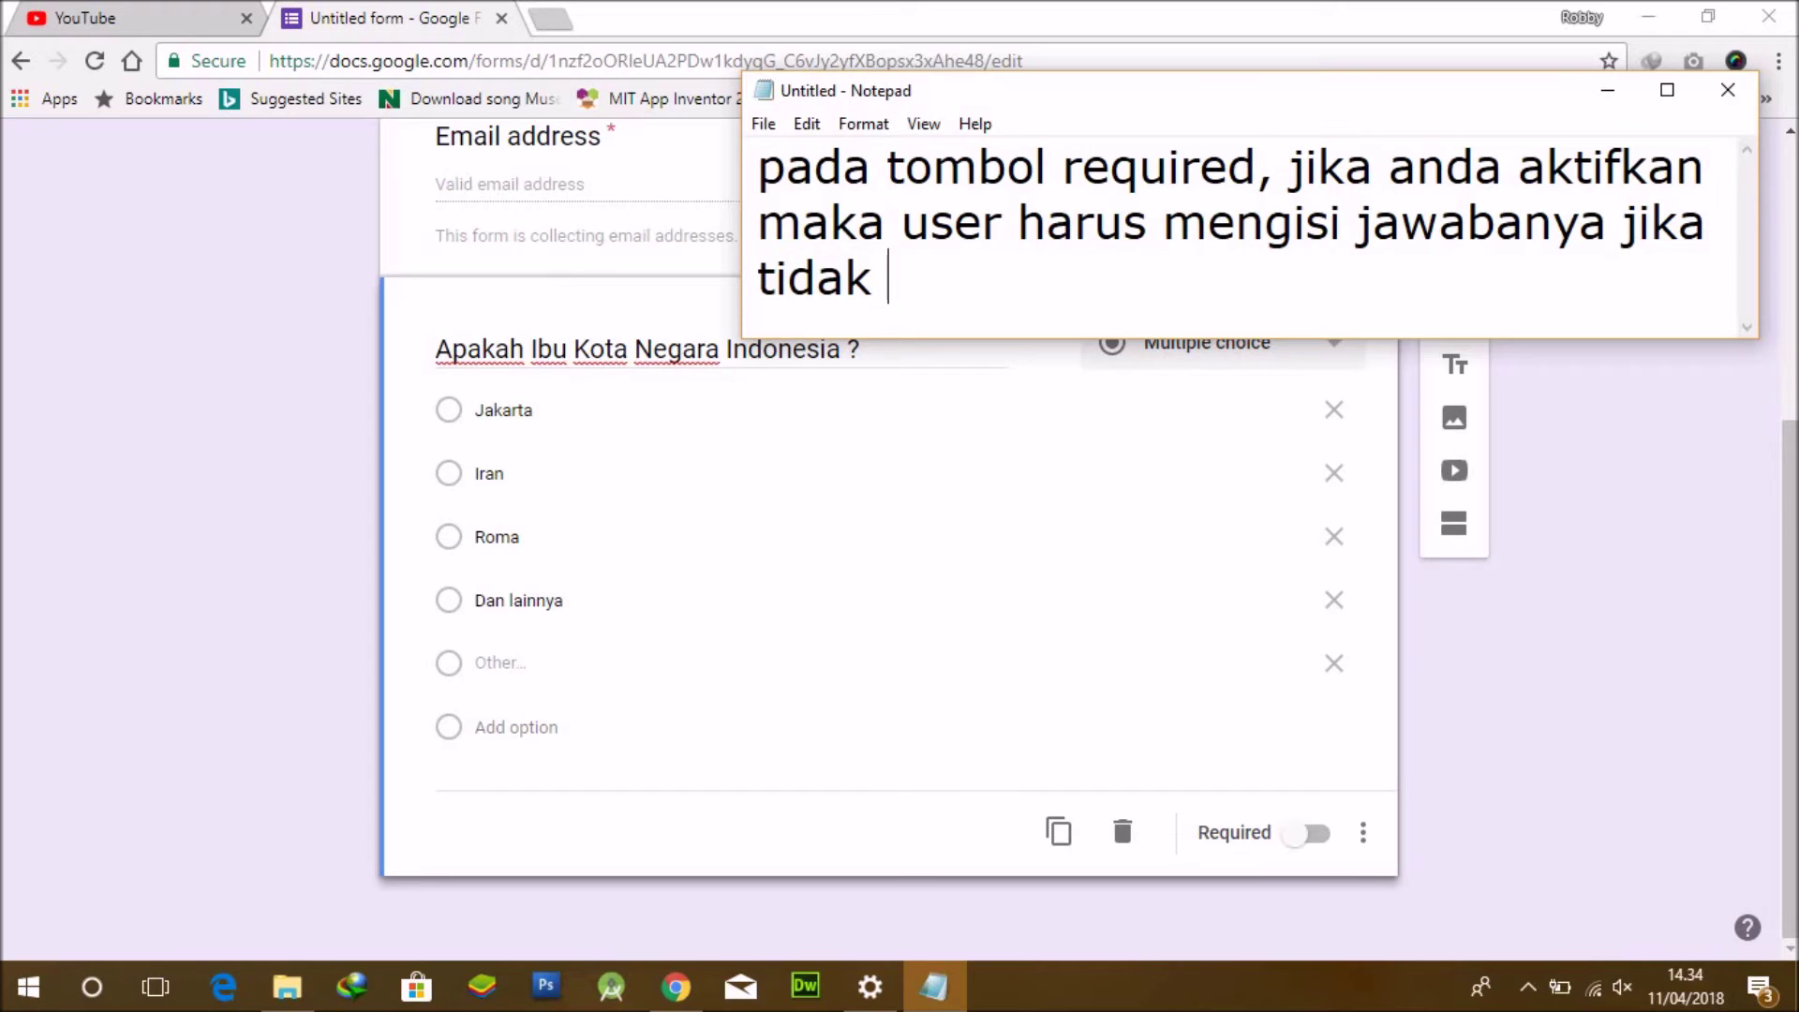
text( ada)
key(BackSpace)
key(BackSpace)
key(BackSpace)
text(d, jika anda akt)
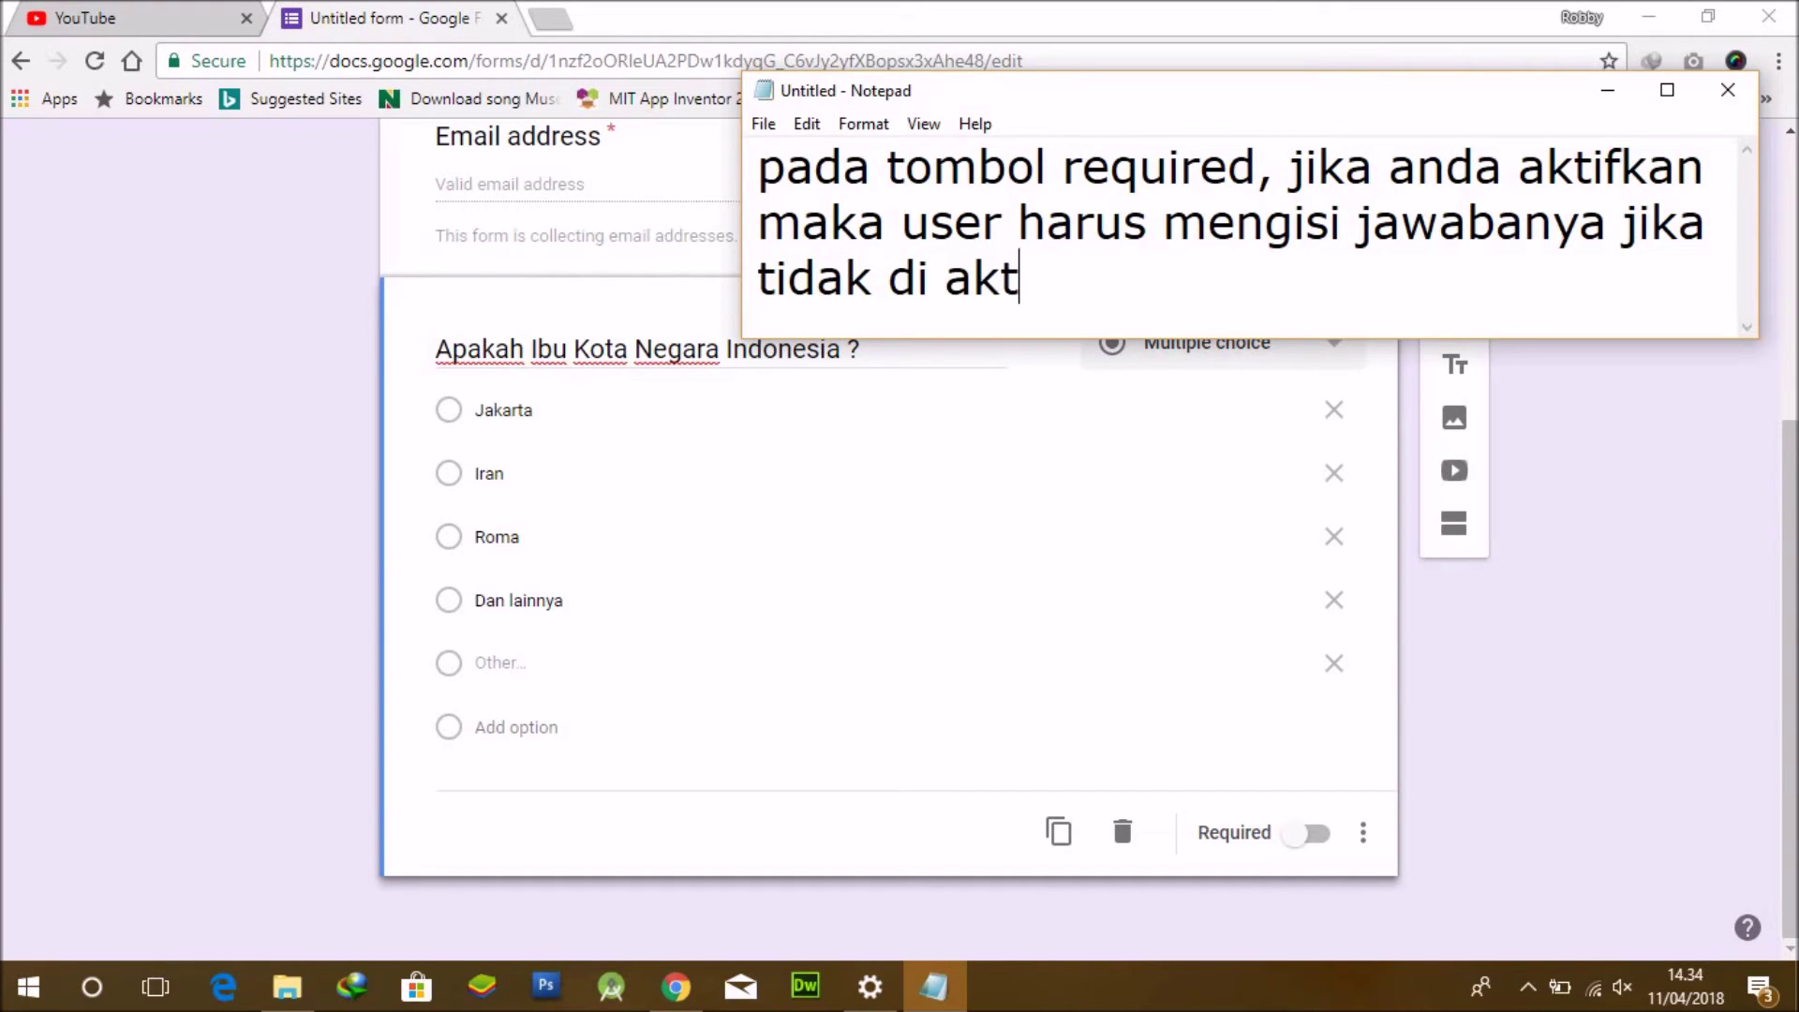
text(ifkan maka)
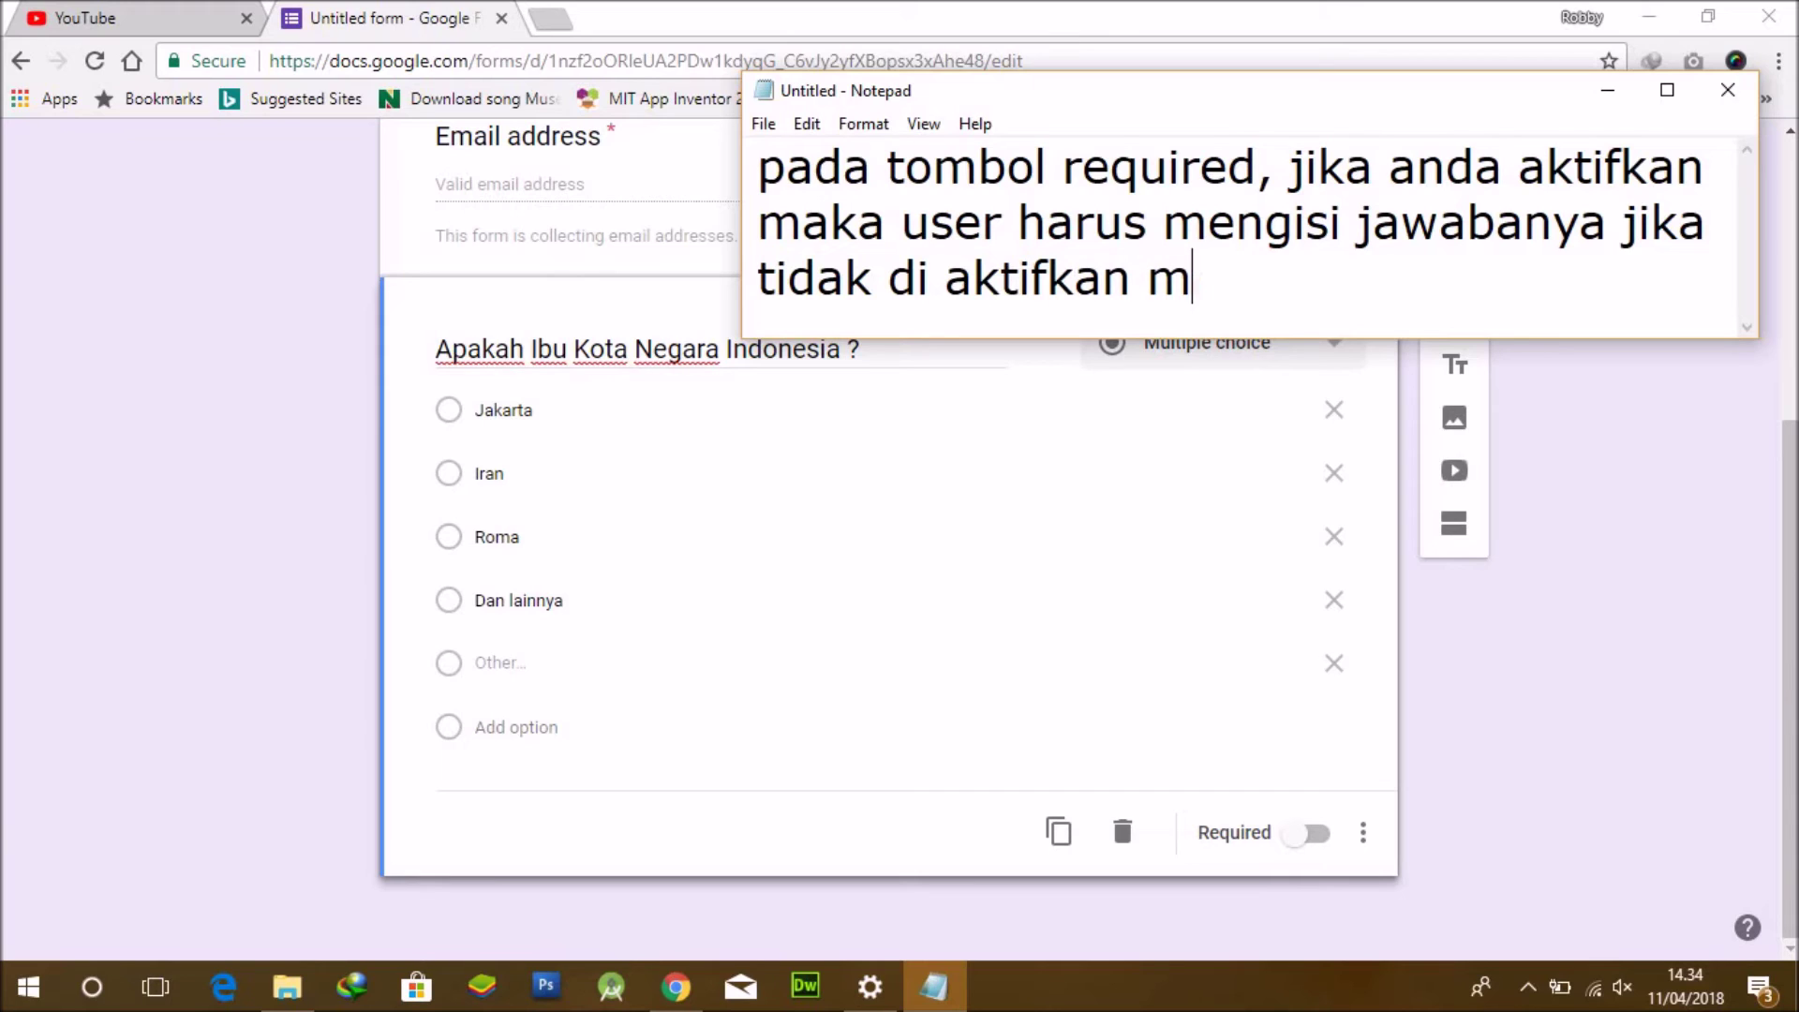
key(BackSpace)
key(BackSpace)
key(BackSpace)
key(BackSpace)
text(kosong jawb)
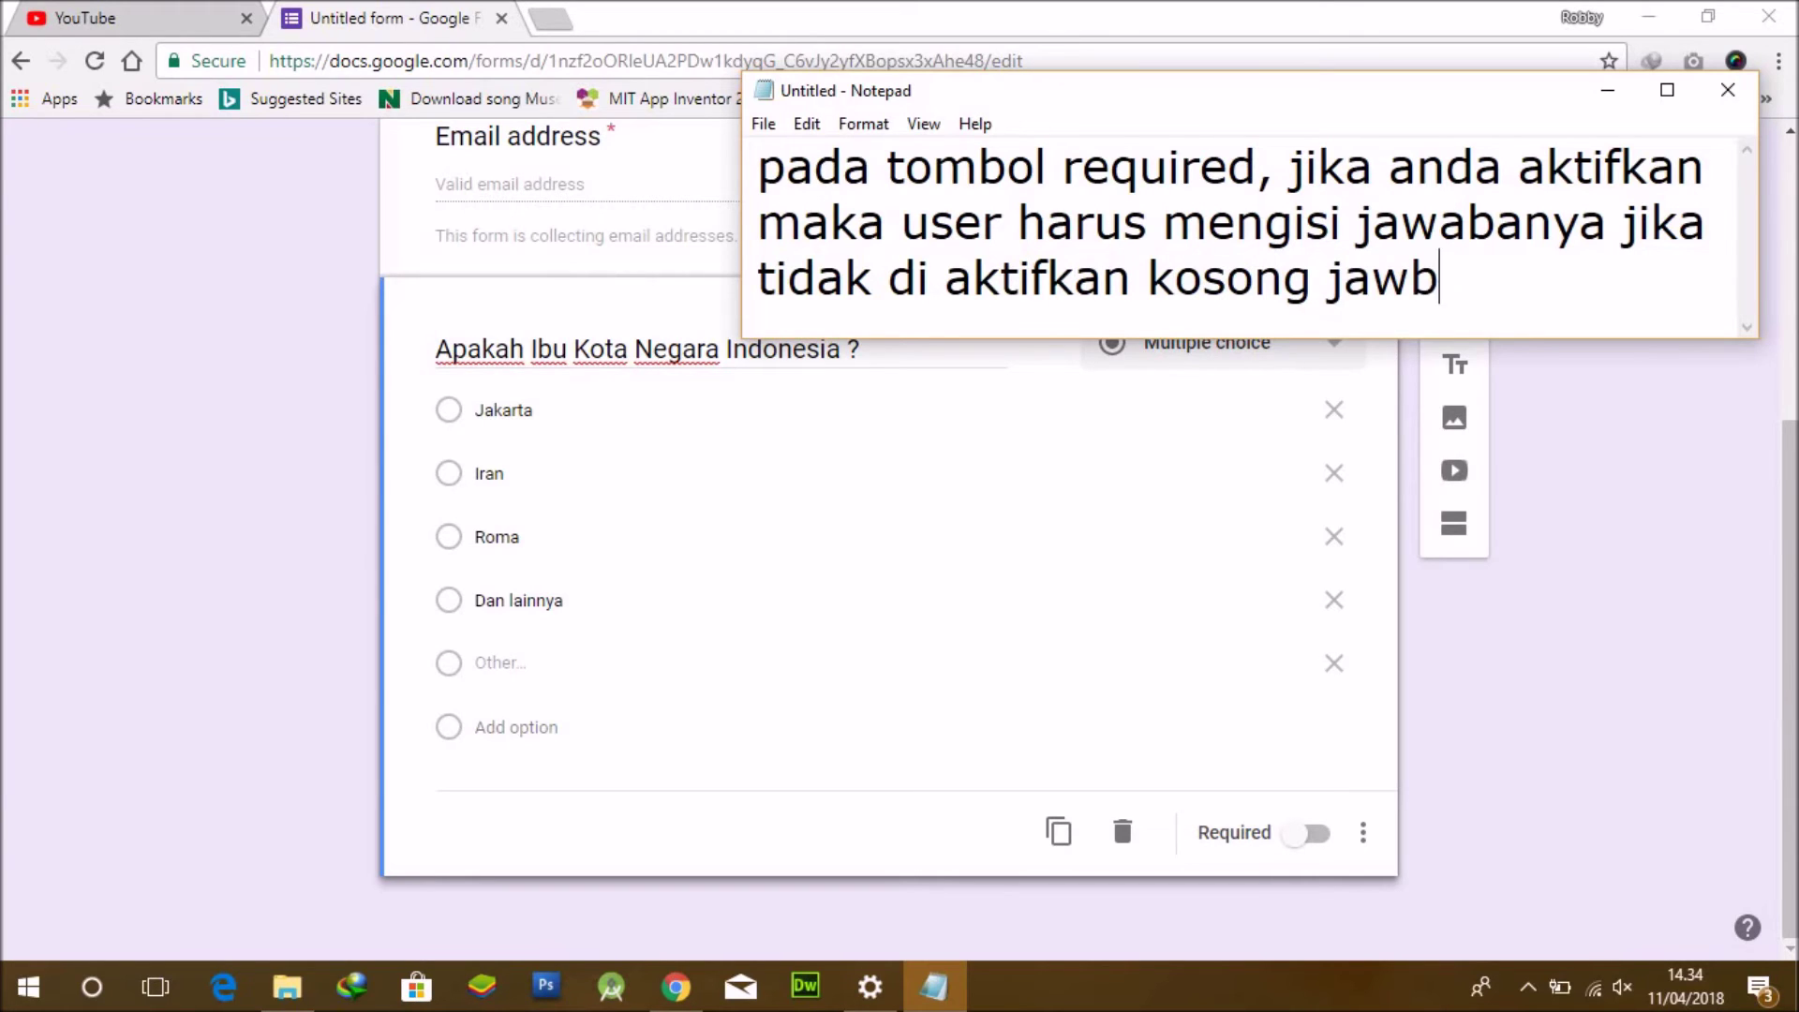
key(BackSpace)
text(aban)
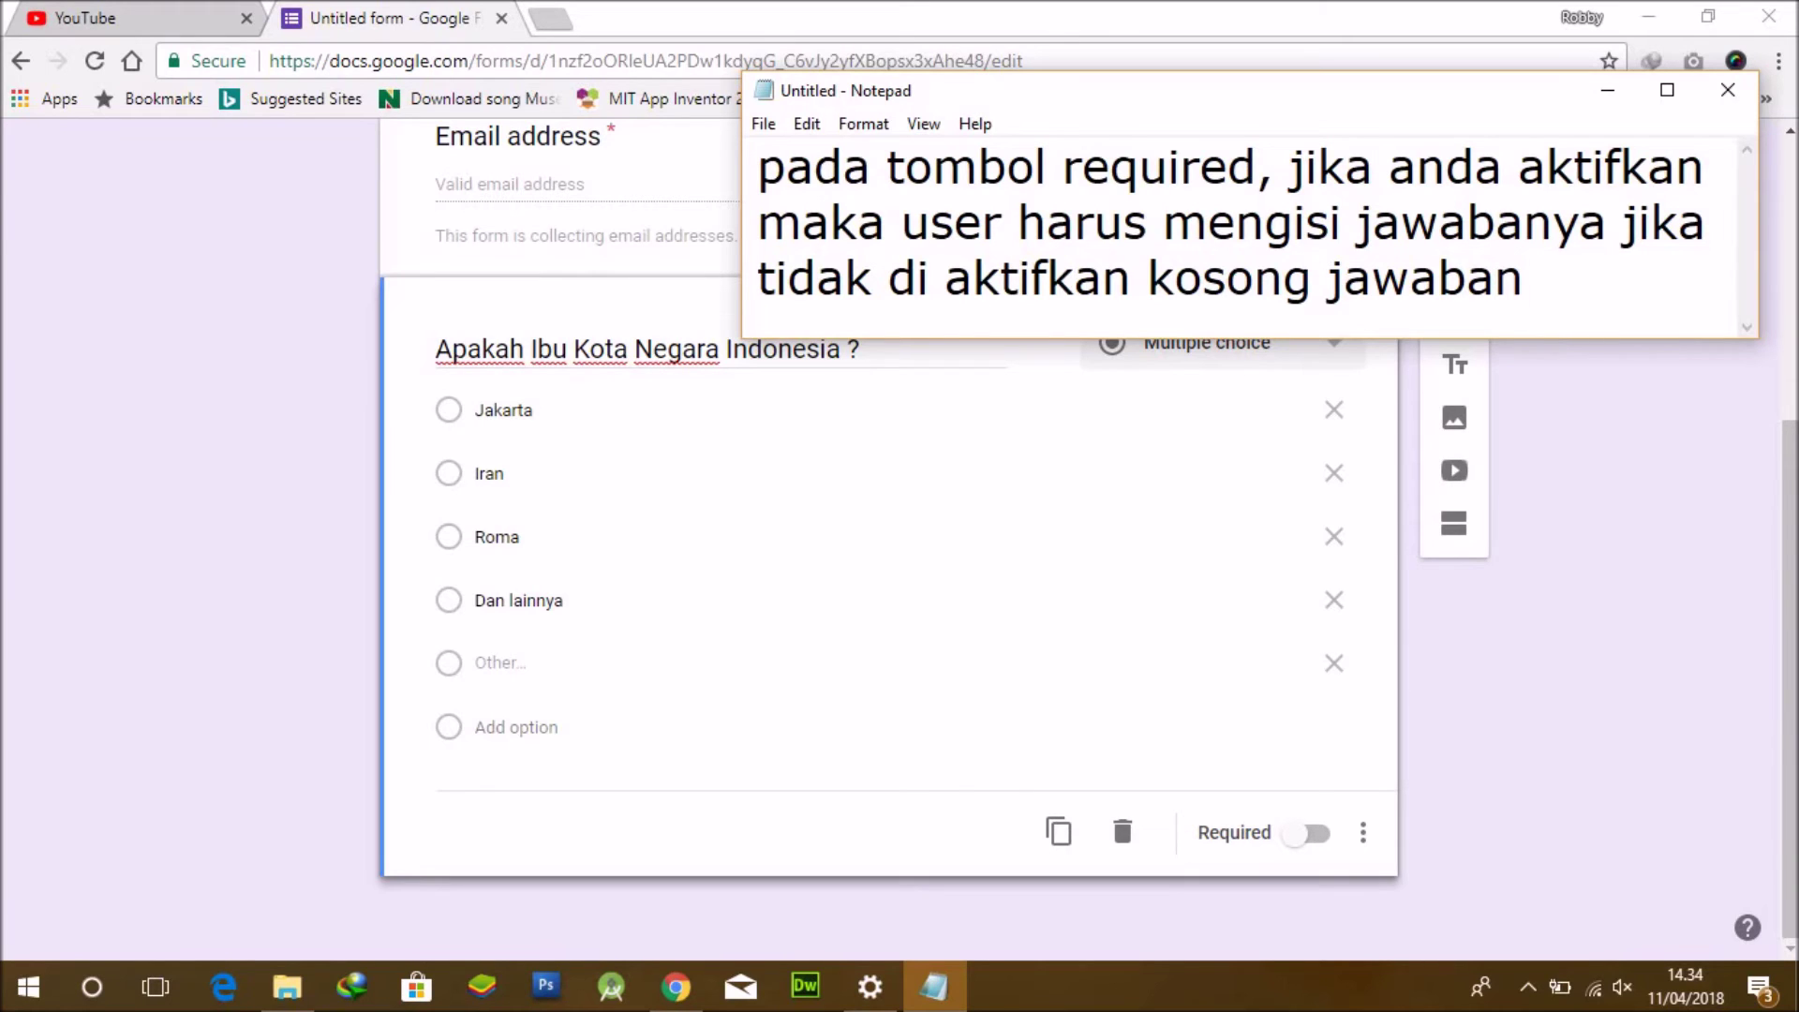
text( tidak)
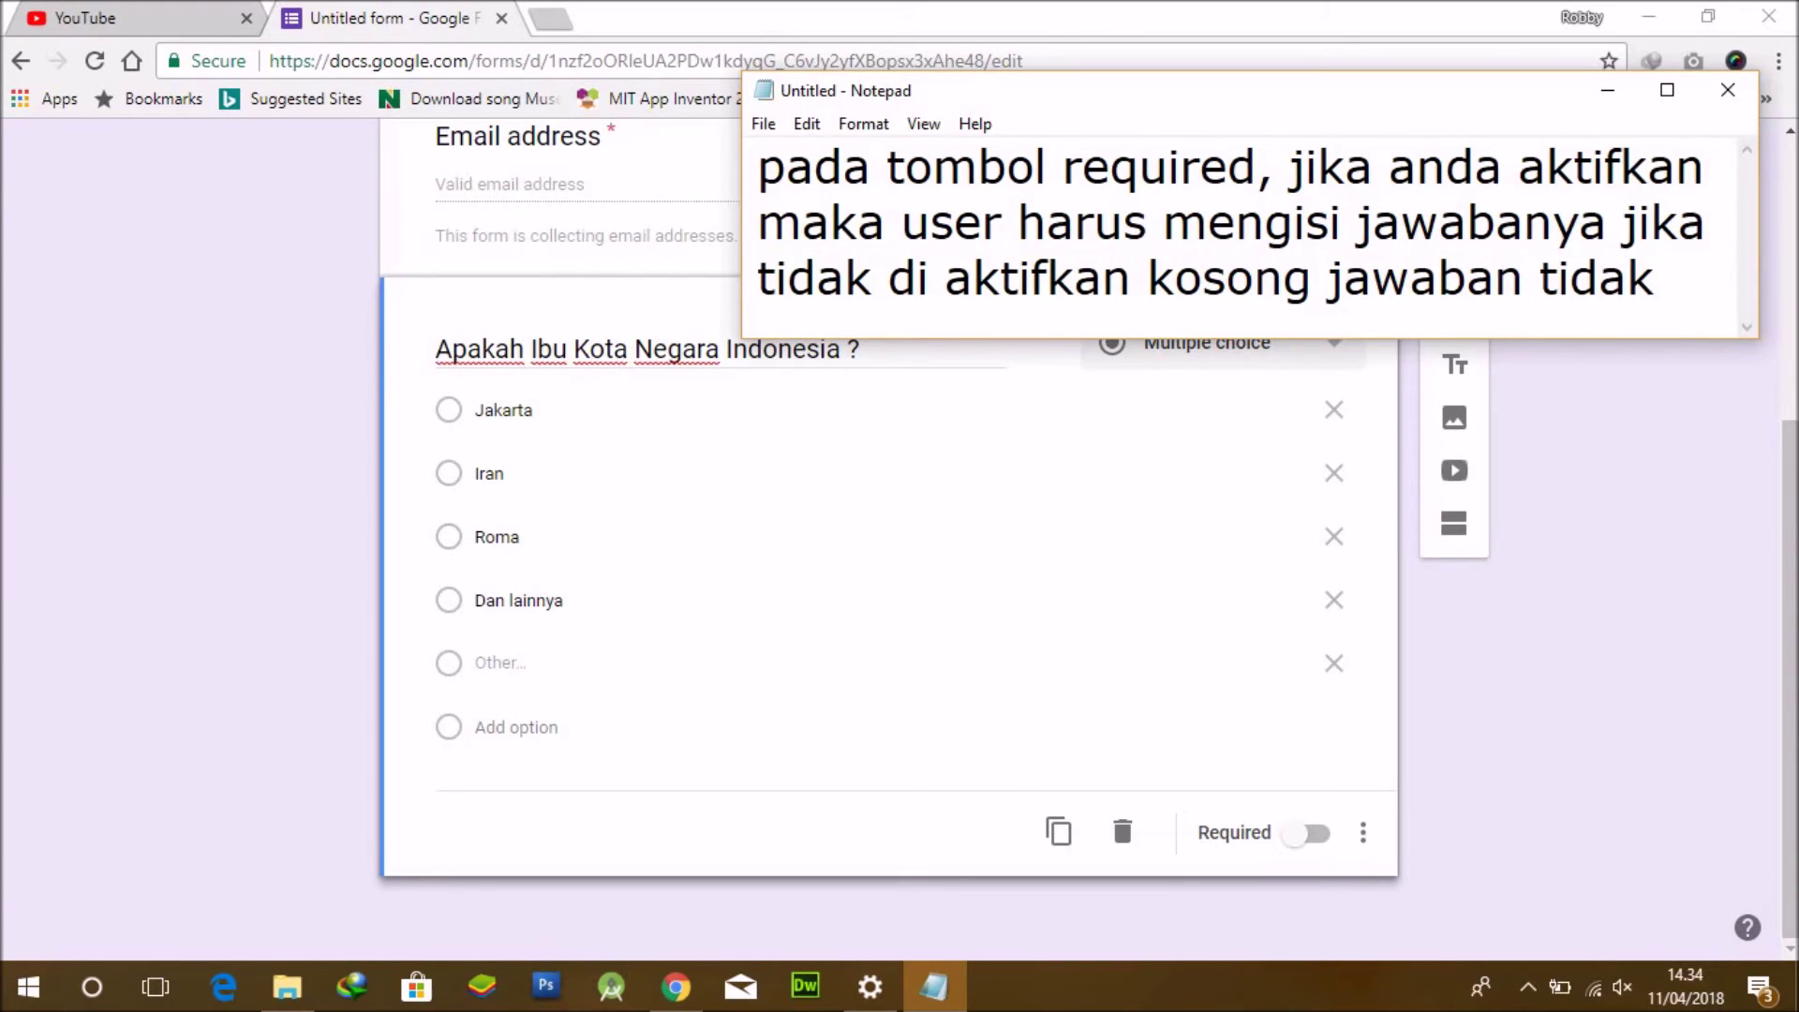
text( har)
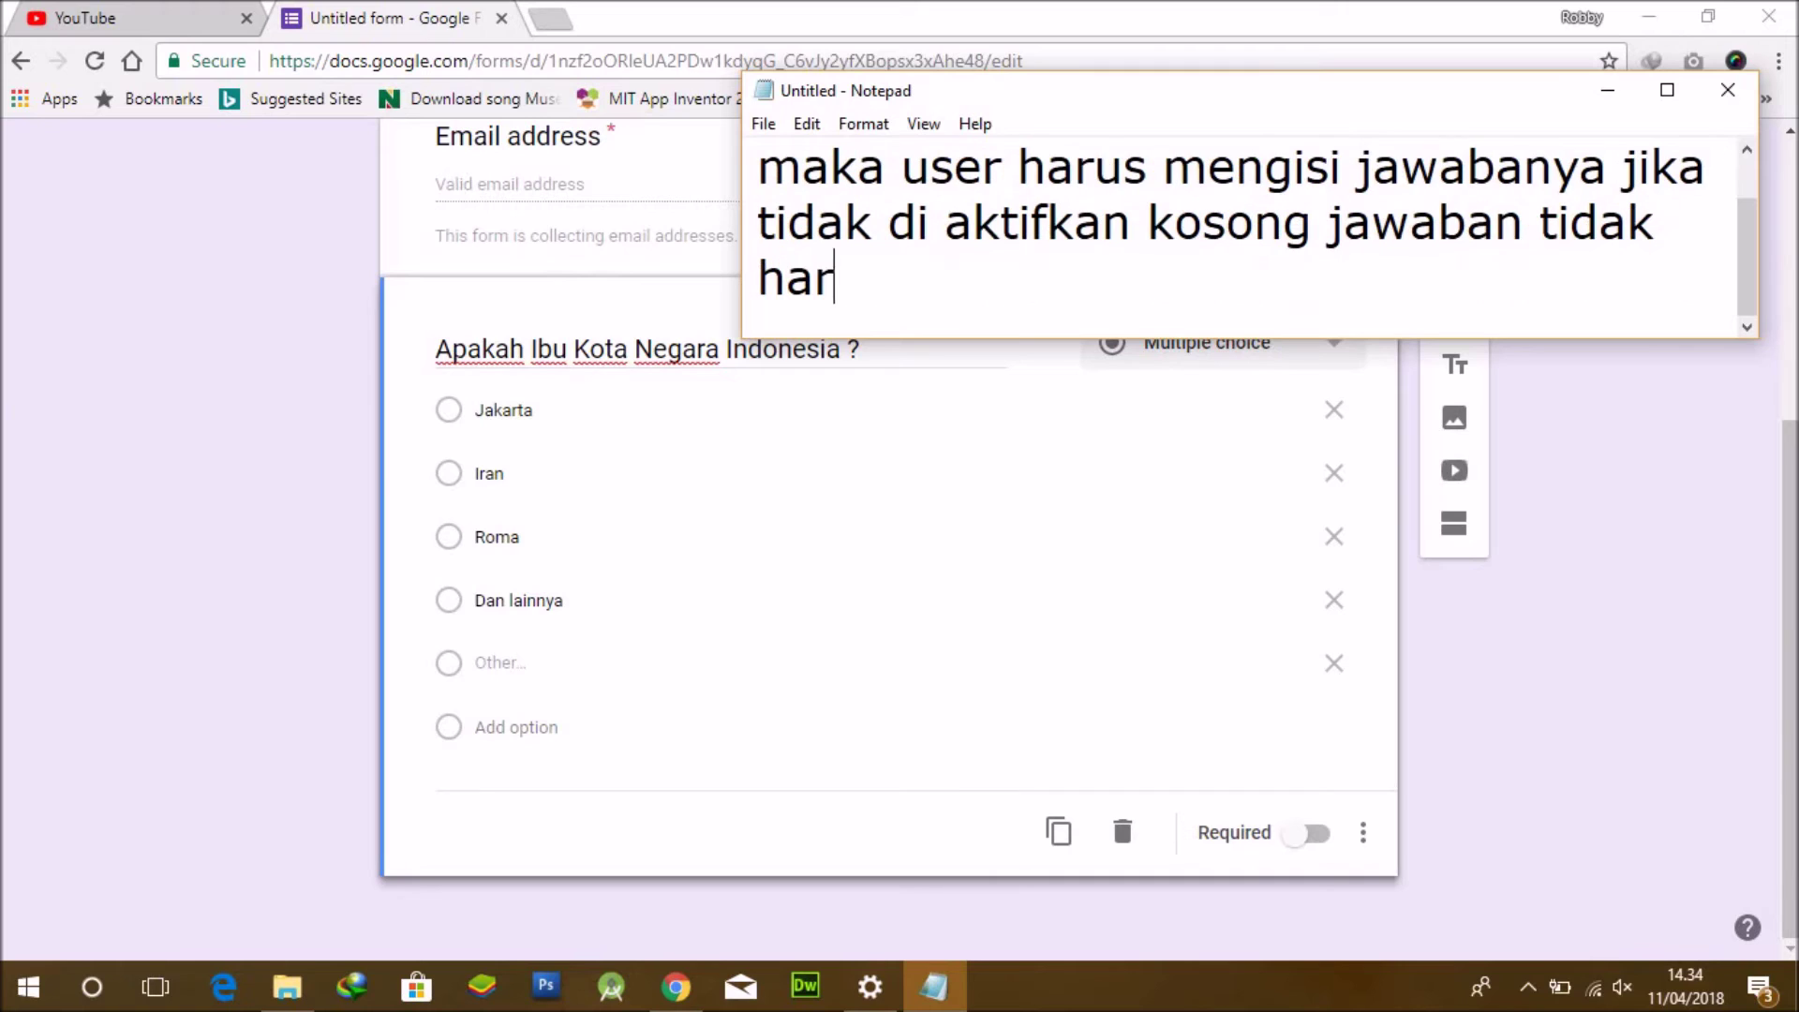
text(us user isi)
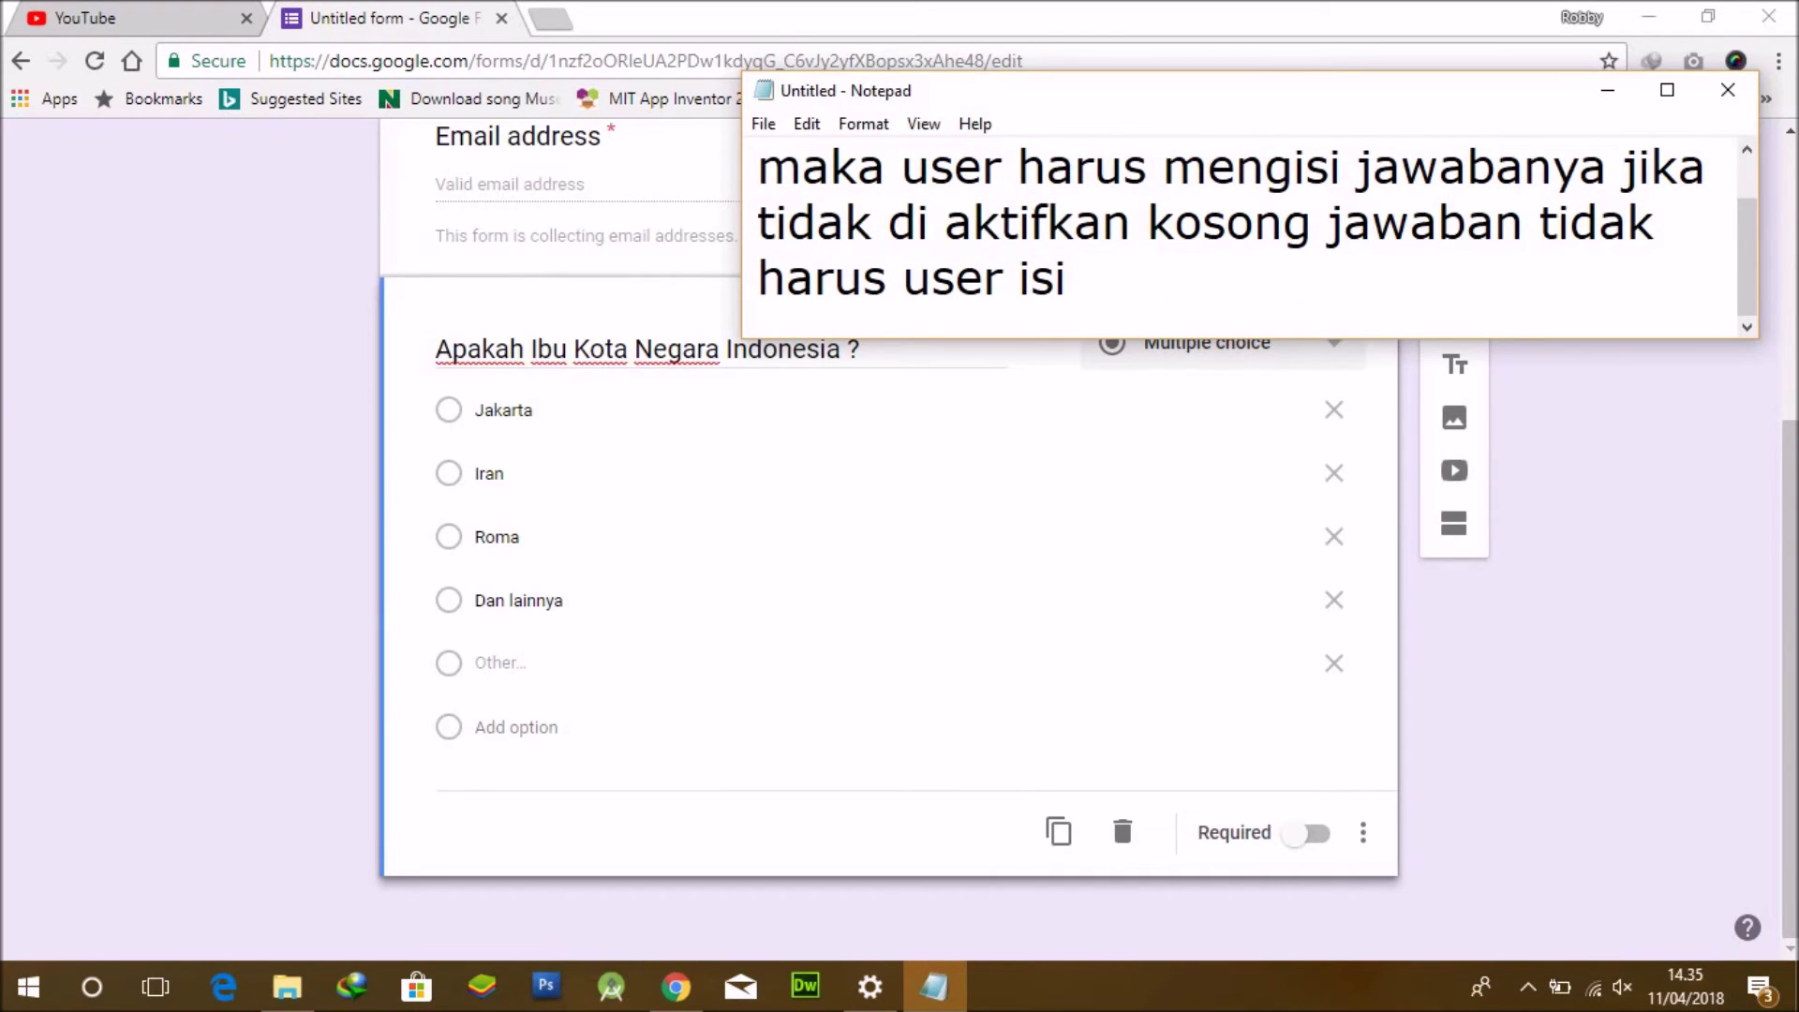
Clear the Notepad note and make the Indonesia capital question required in the Chrome form.
key(ctrl+a)
key(BackSpace)
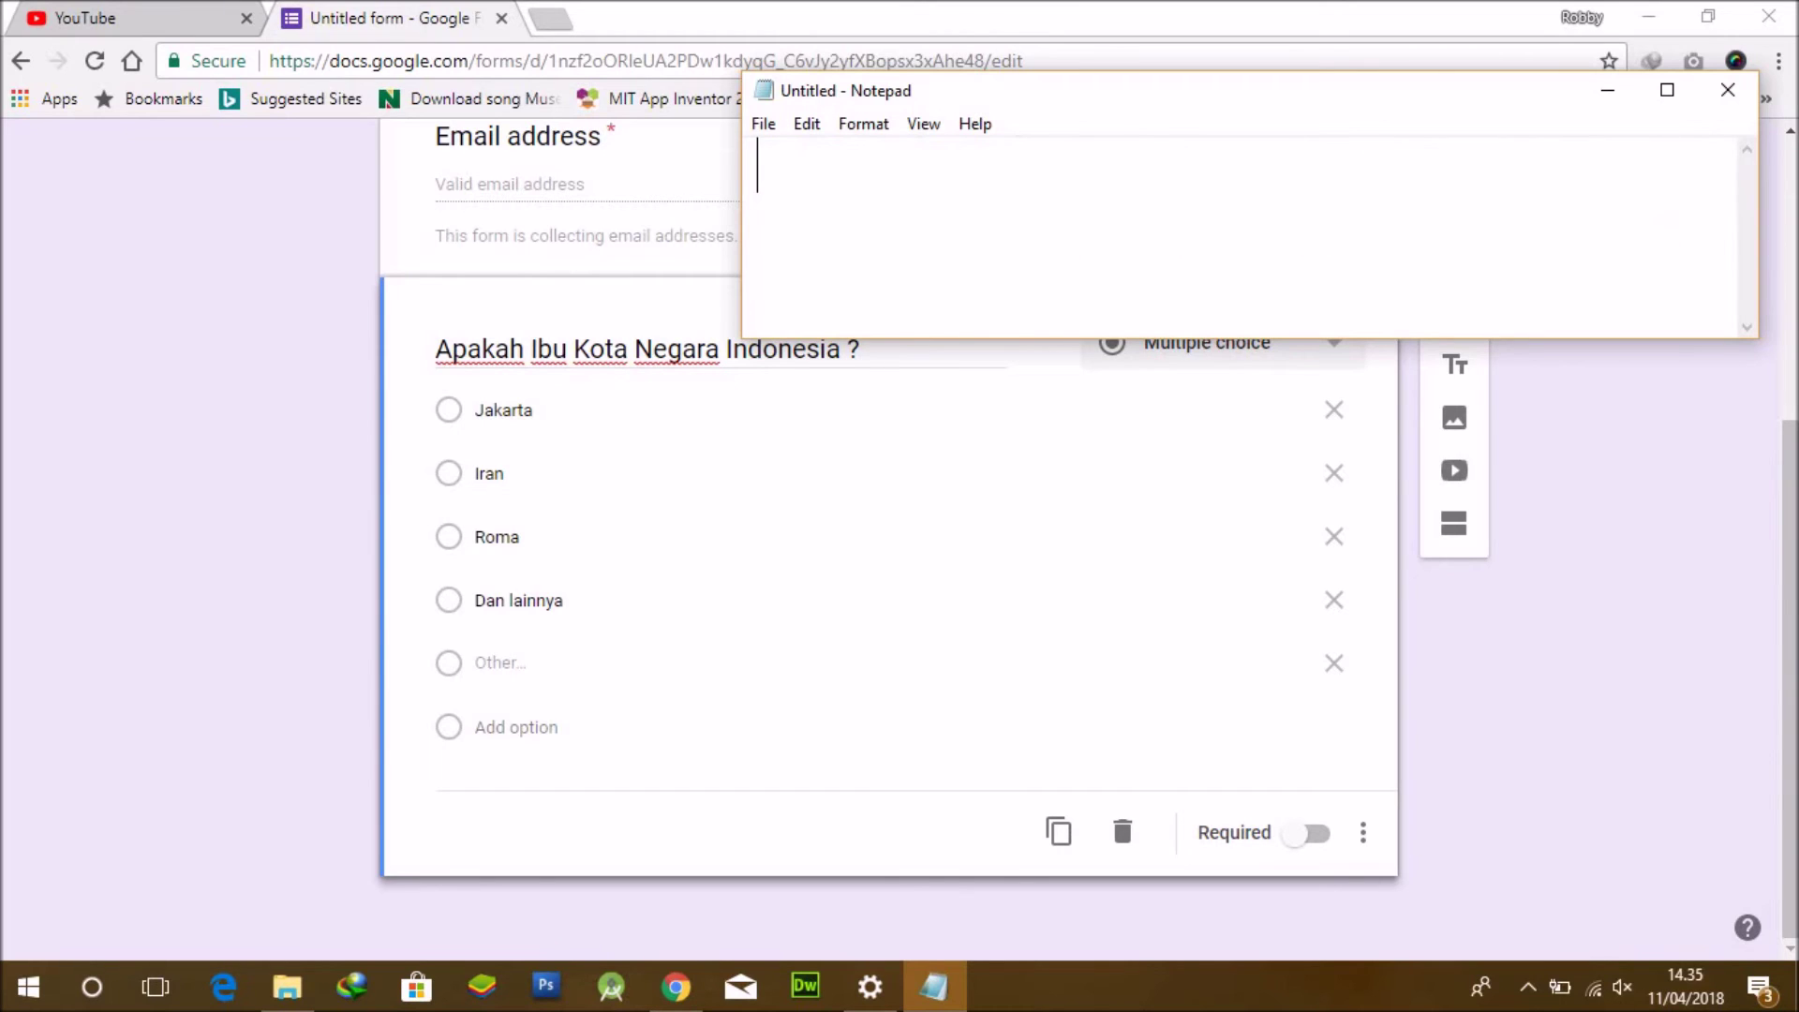
click(1307, 837)
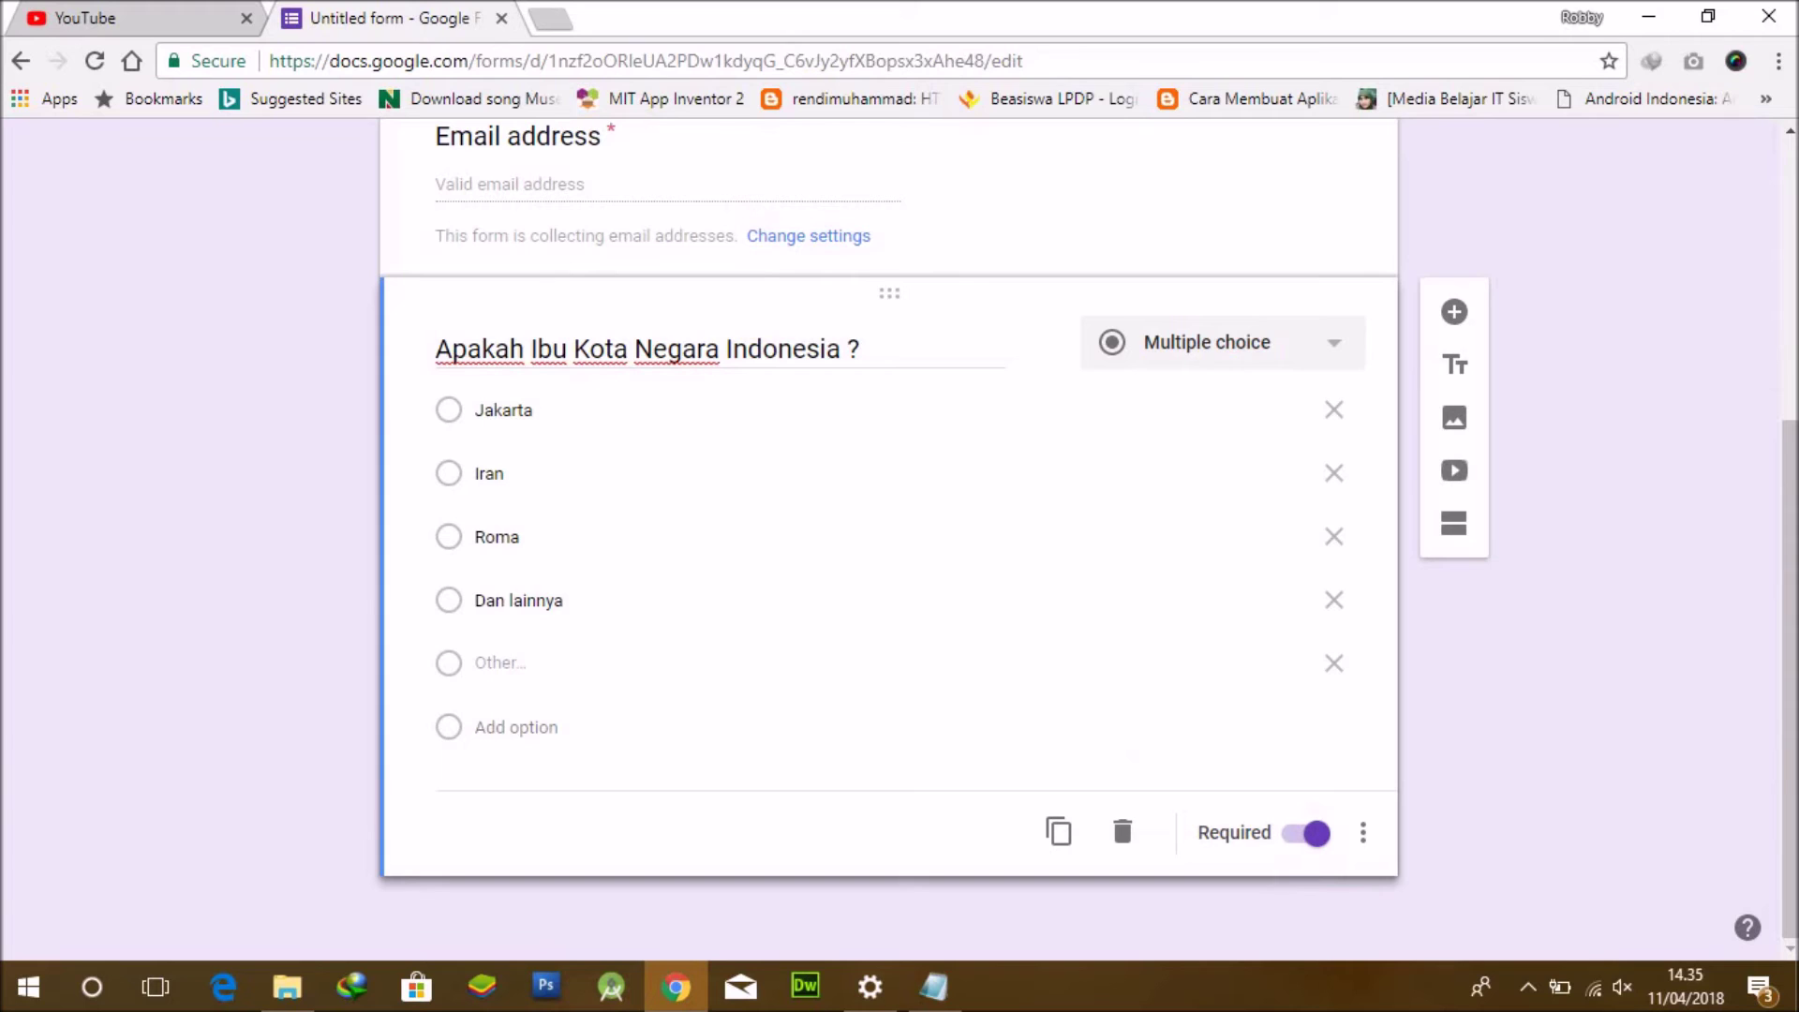
Move the Notepad window aside and start a new note with "kemudian jika pertanyaan nomor pertama suda selesai anda".
click(923, 1001)
drag(1402, 117, 871, 161)
text(km)
key(BackSpace)
text(emudian)
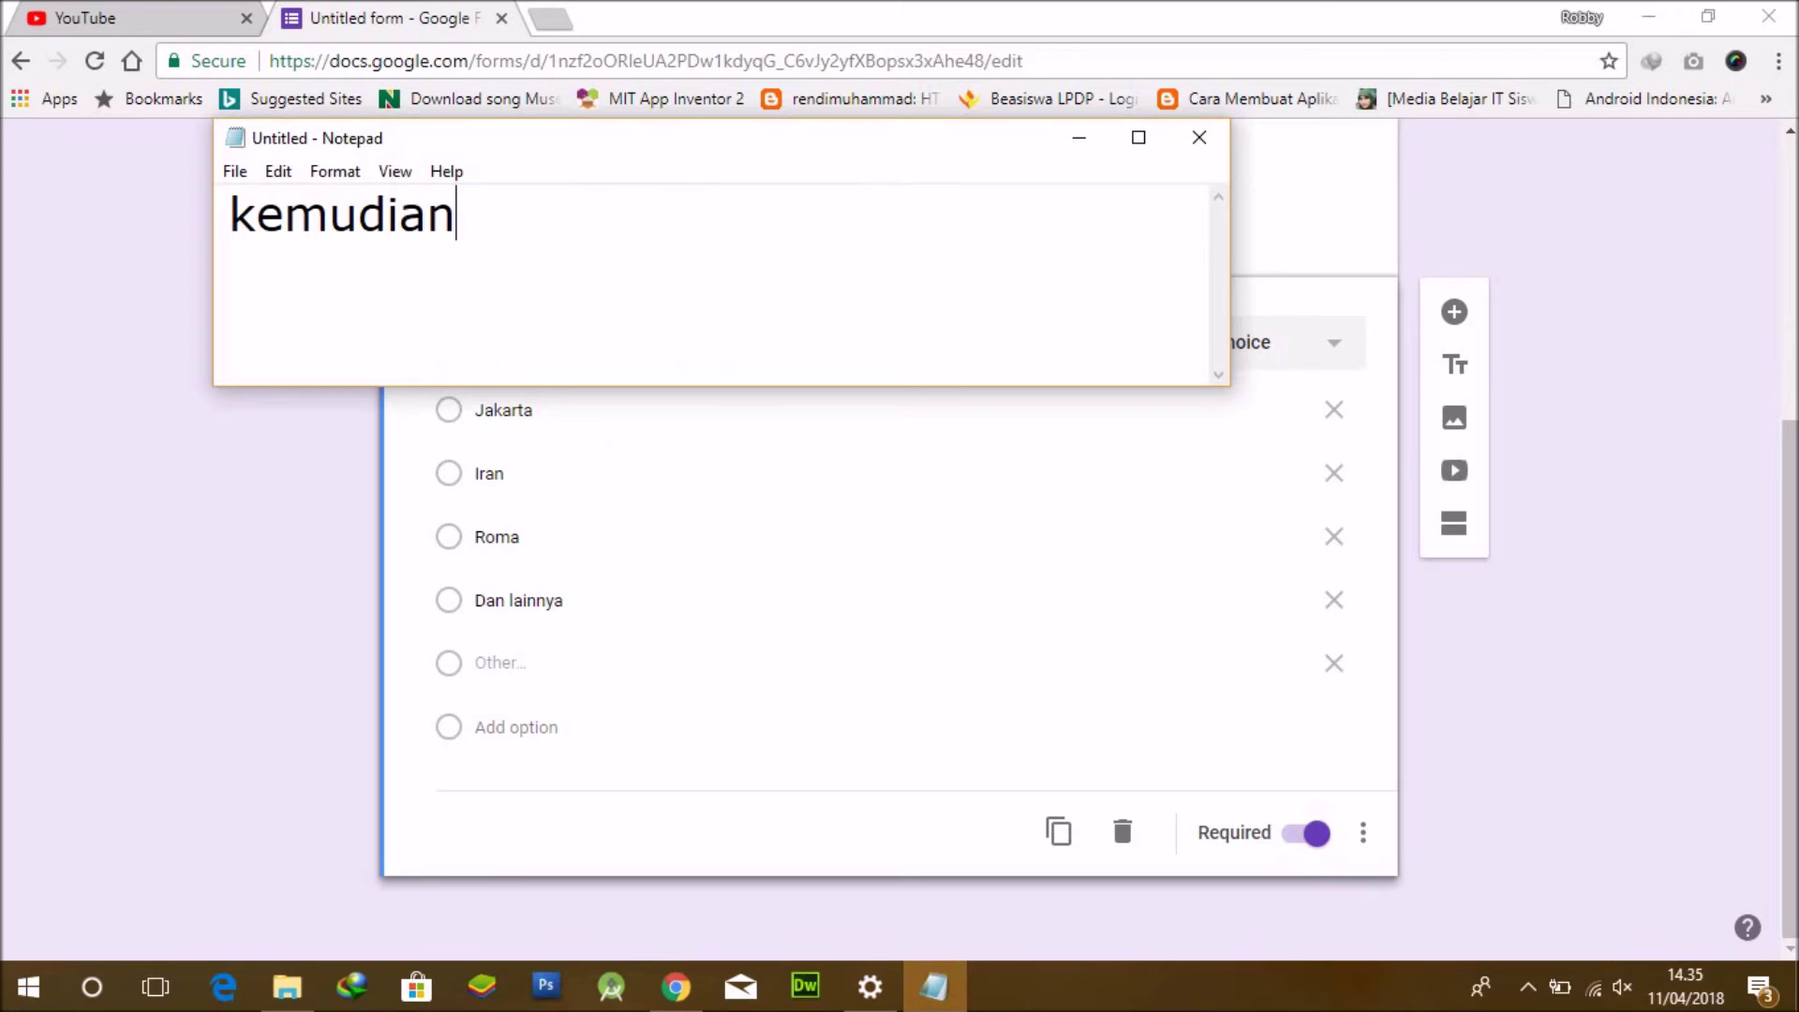
text( jika )
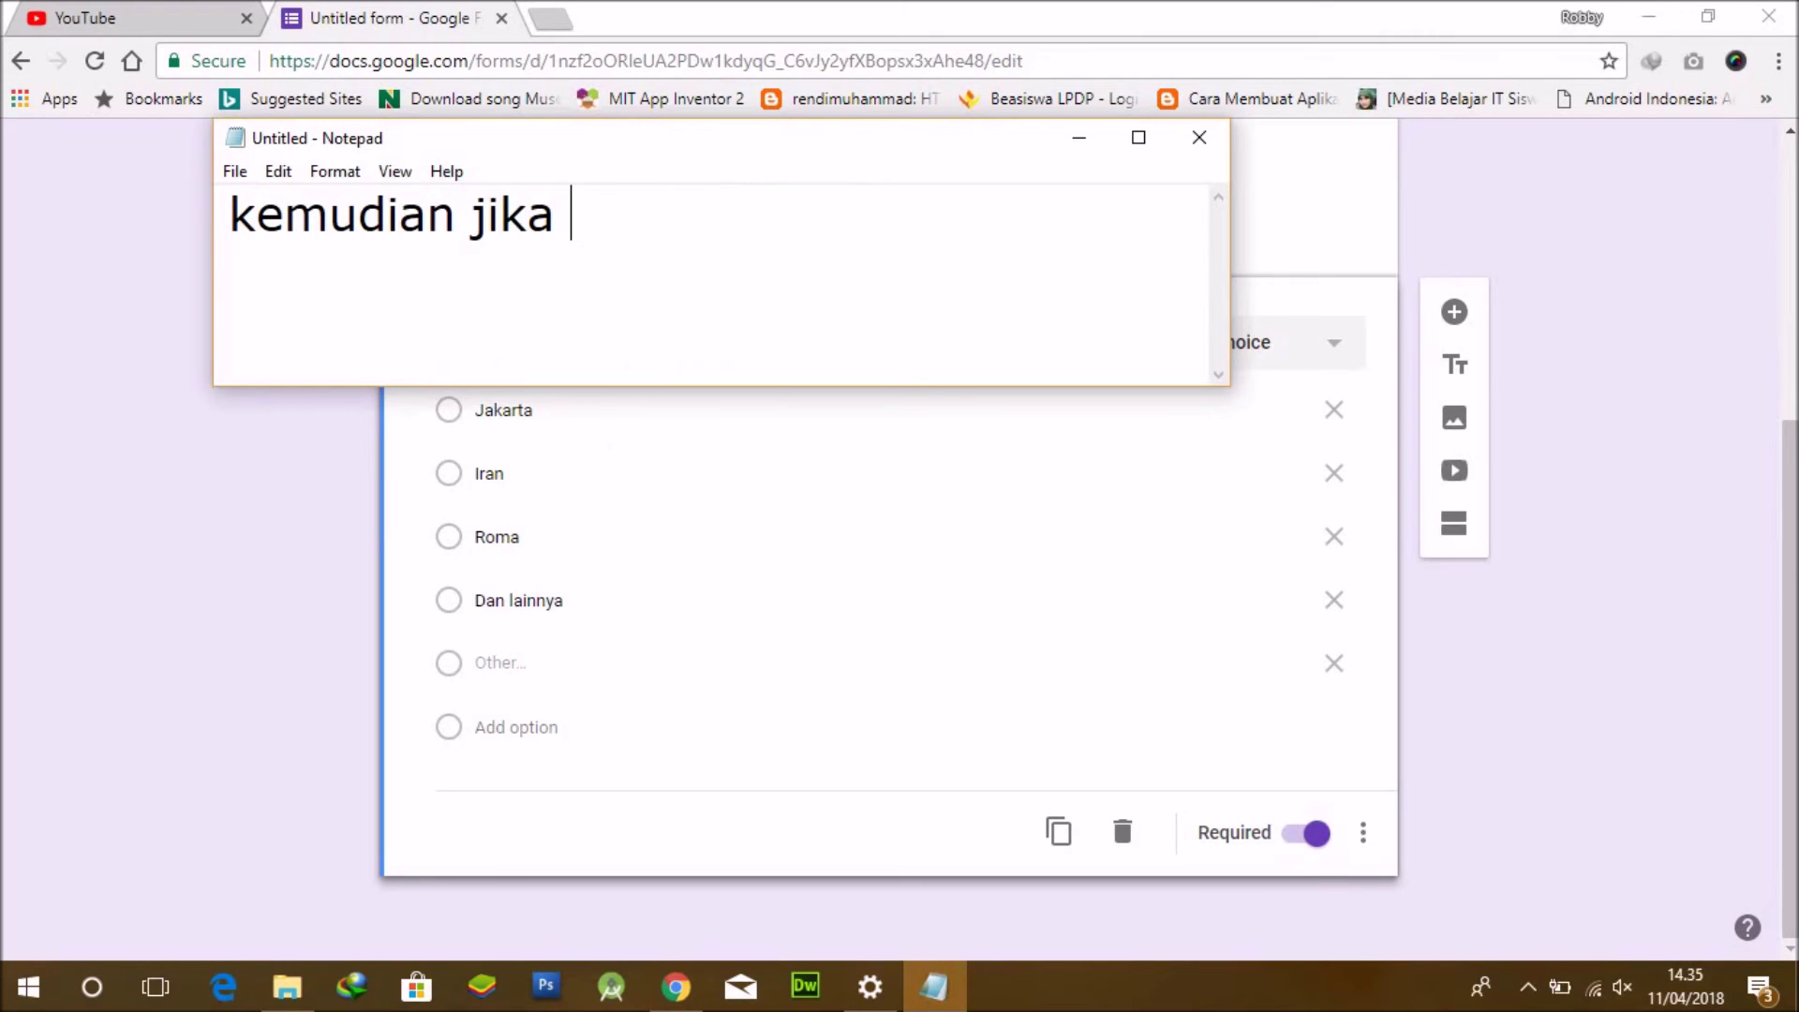
text(pertanyaan)
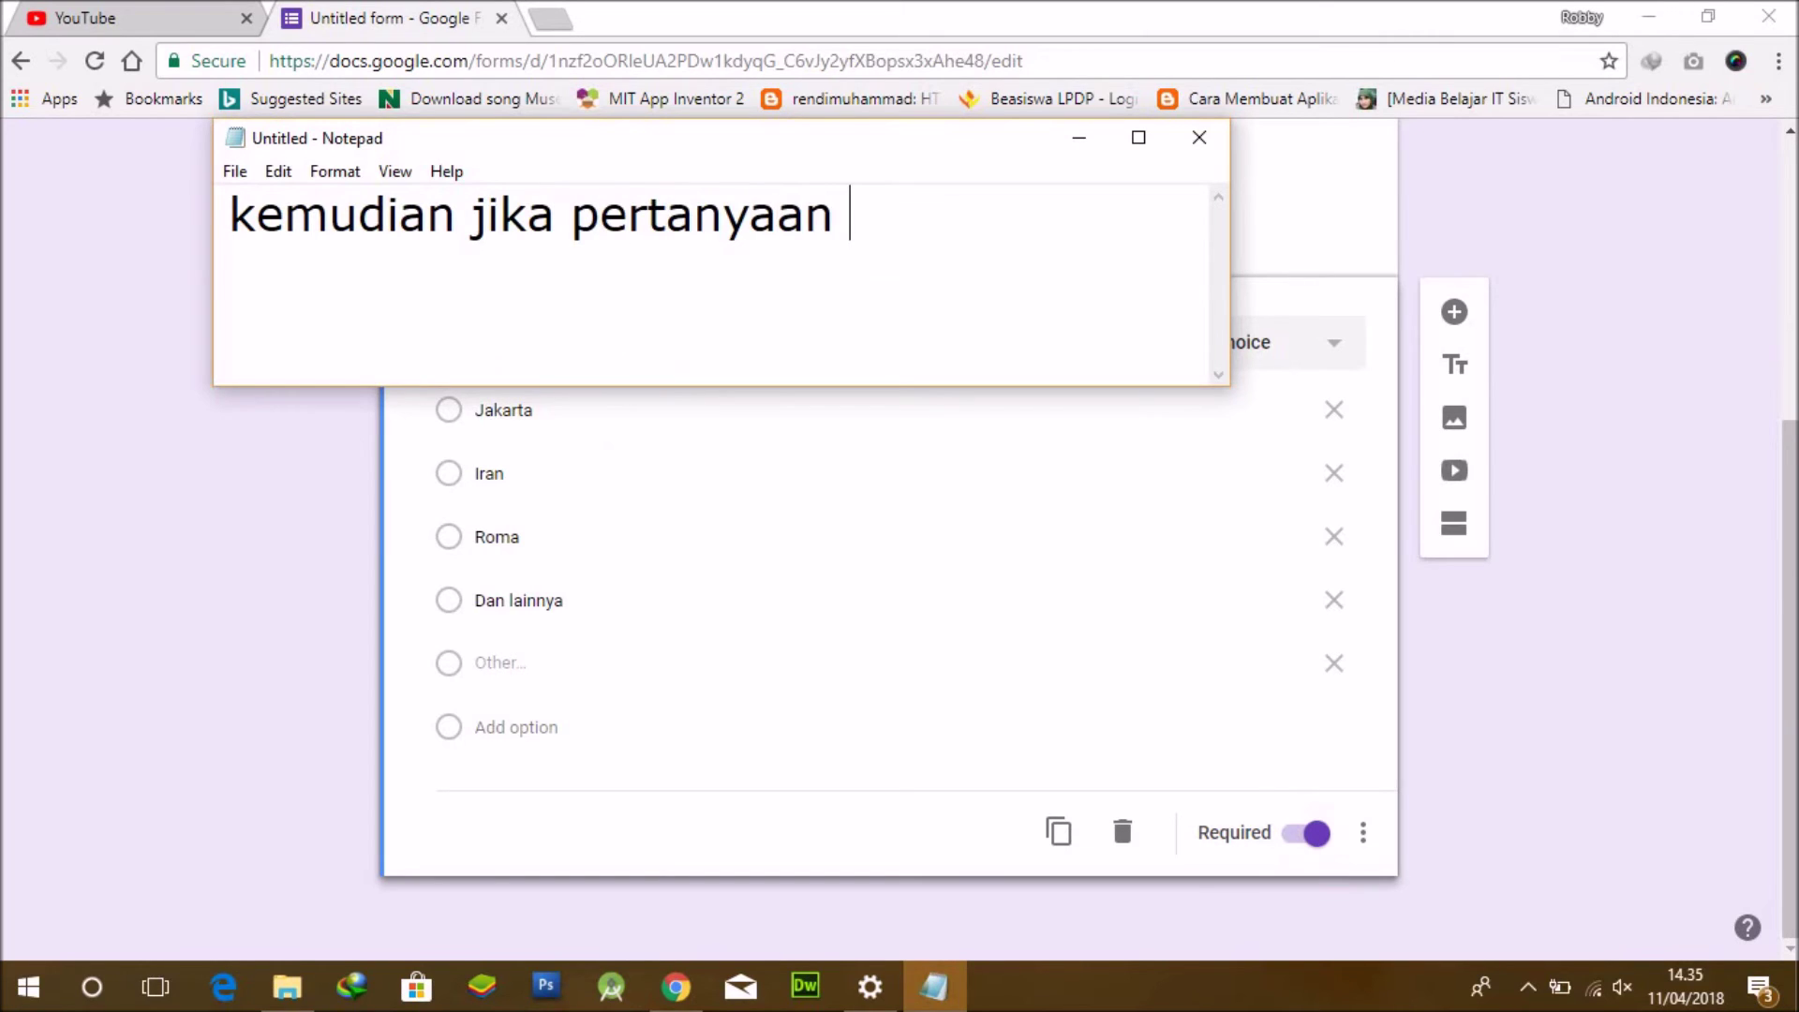
text( nomor pertama suda sele)
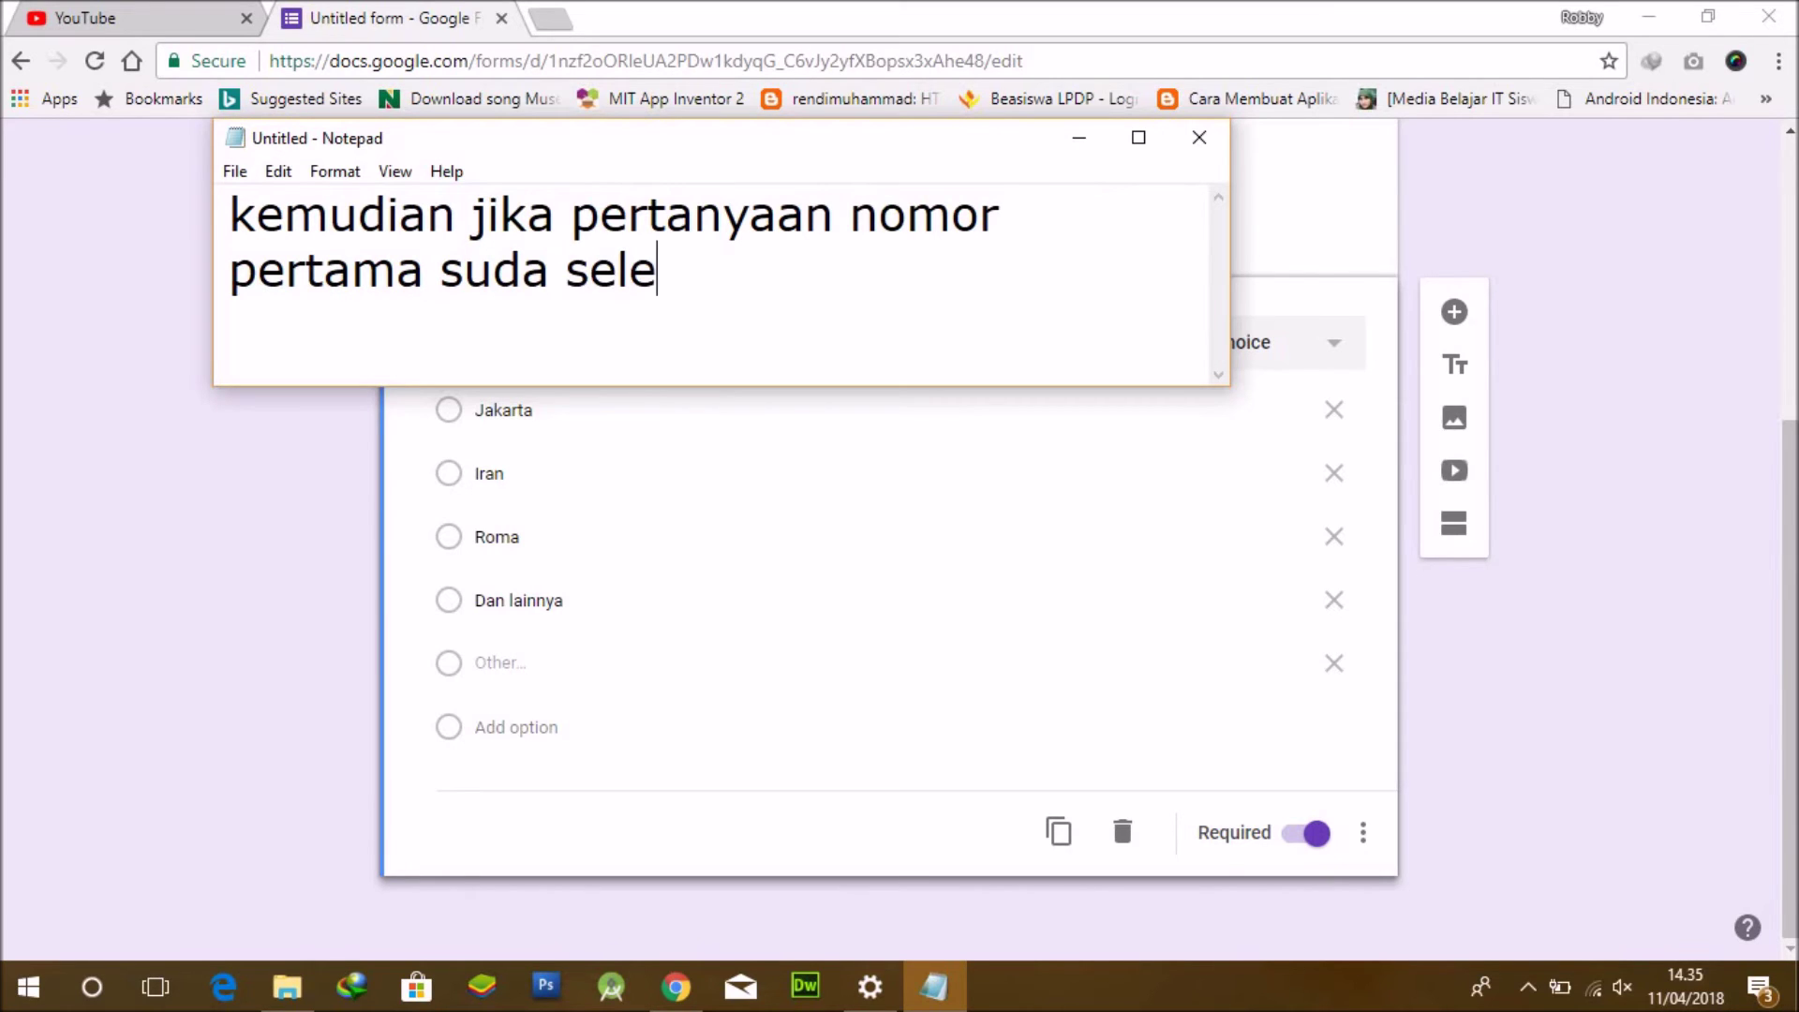
text(sai anda da)
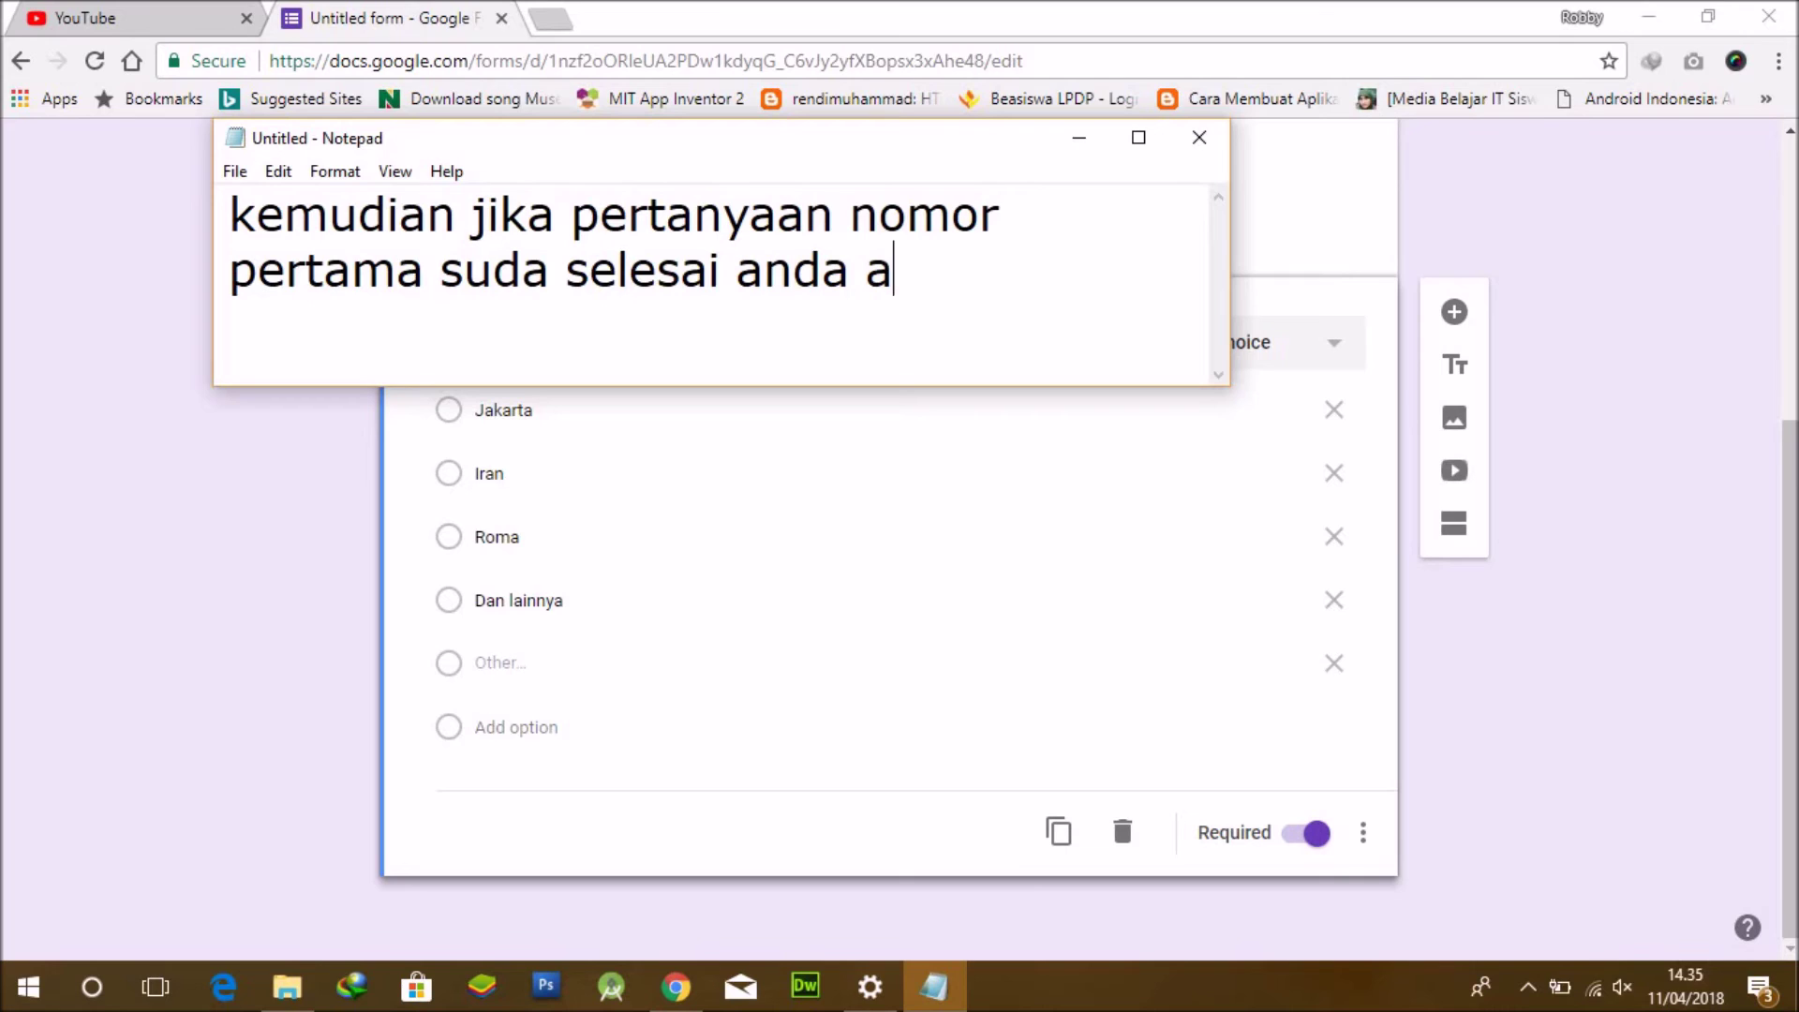
Continue the note with "dapat menambahkan soal dengan menekan tombol + disebelah kanan".
key(BackSpace)
text(dapat menambah)
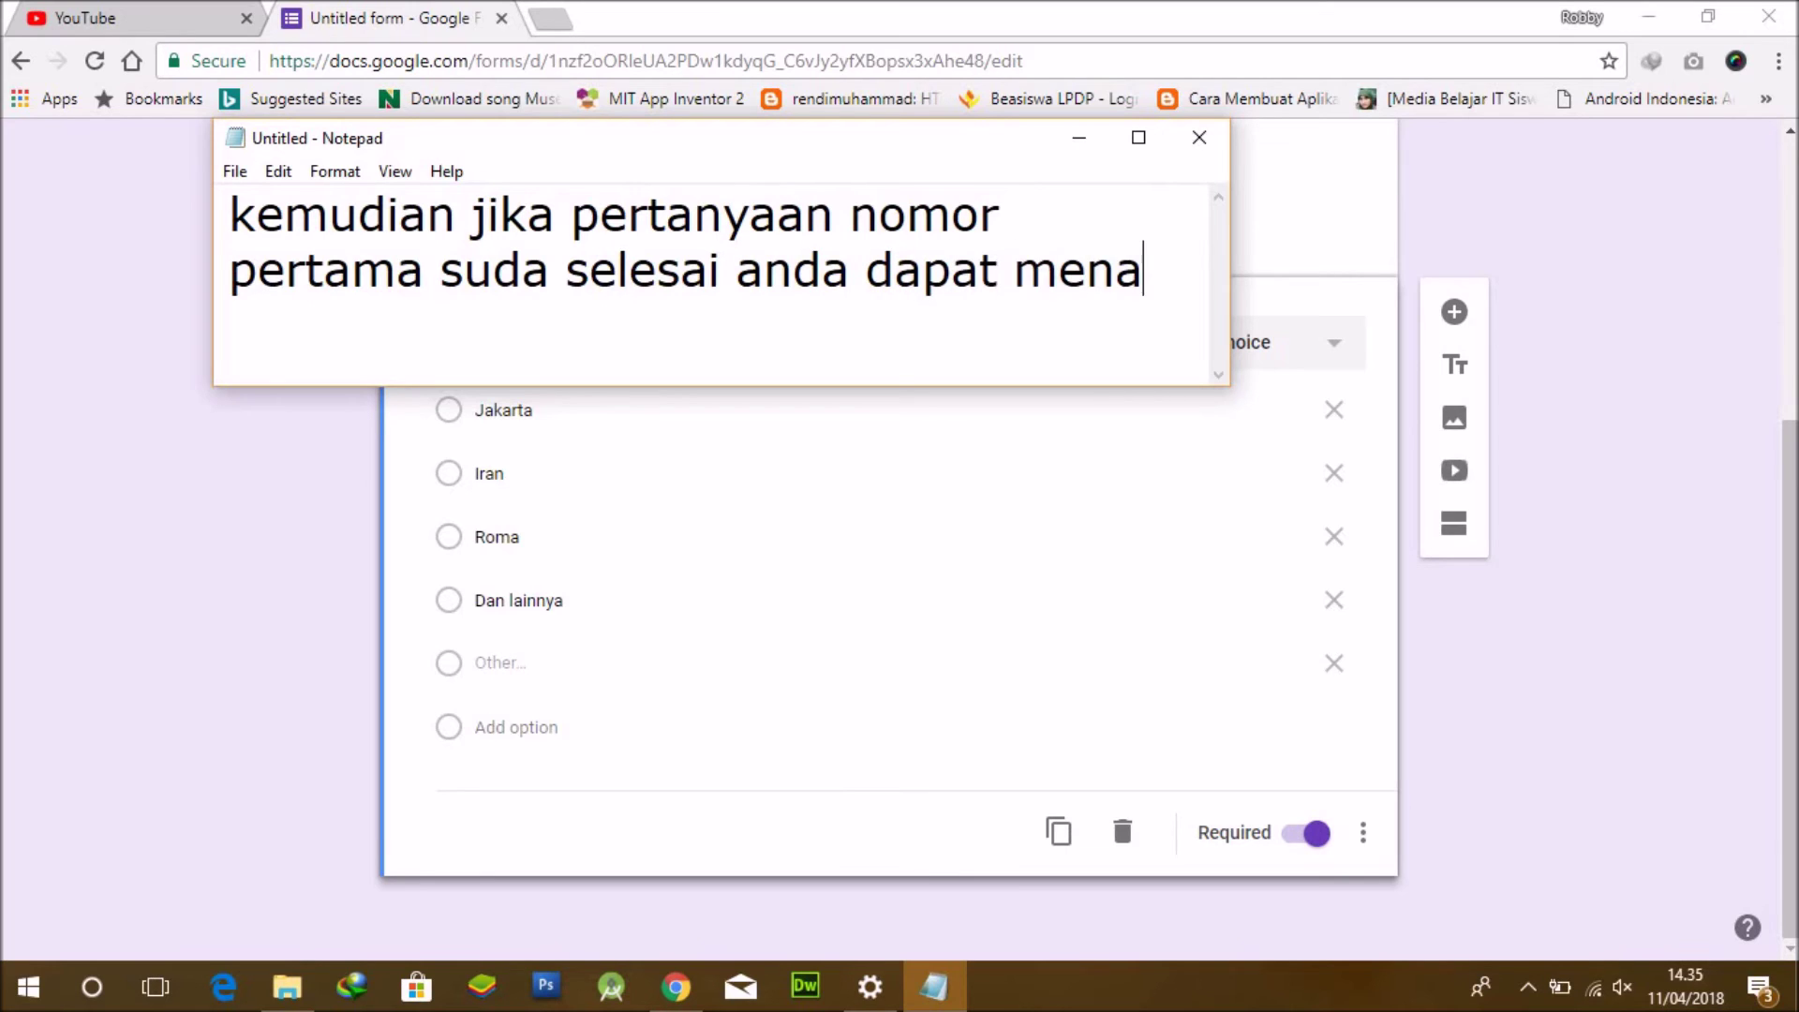
text(kan)
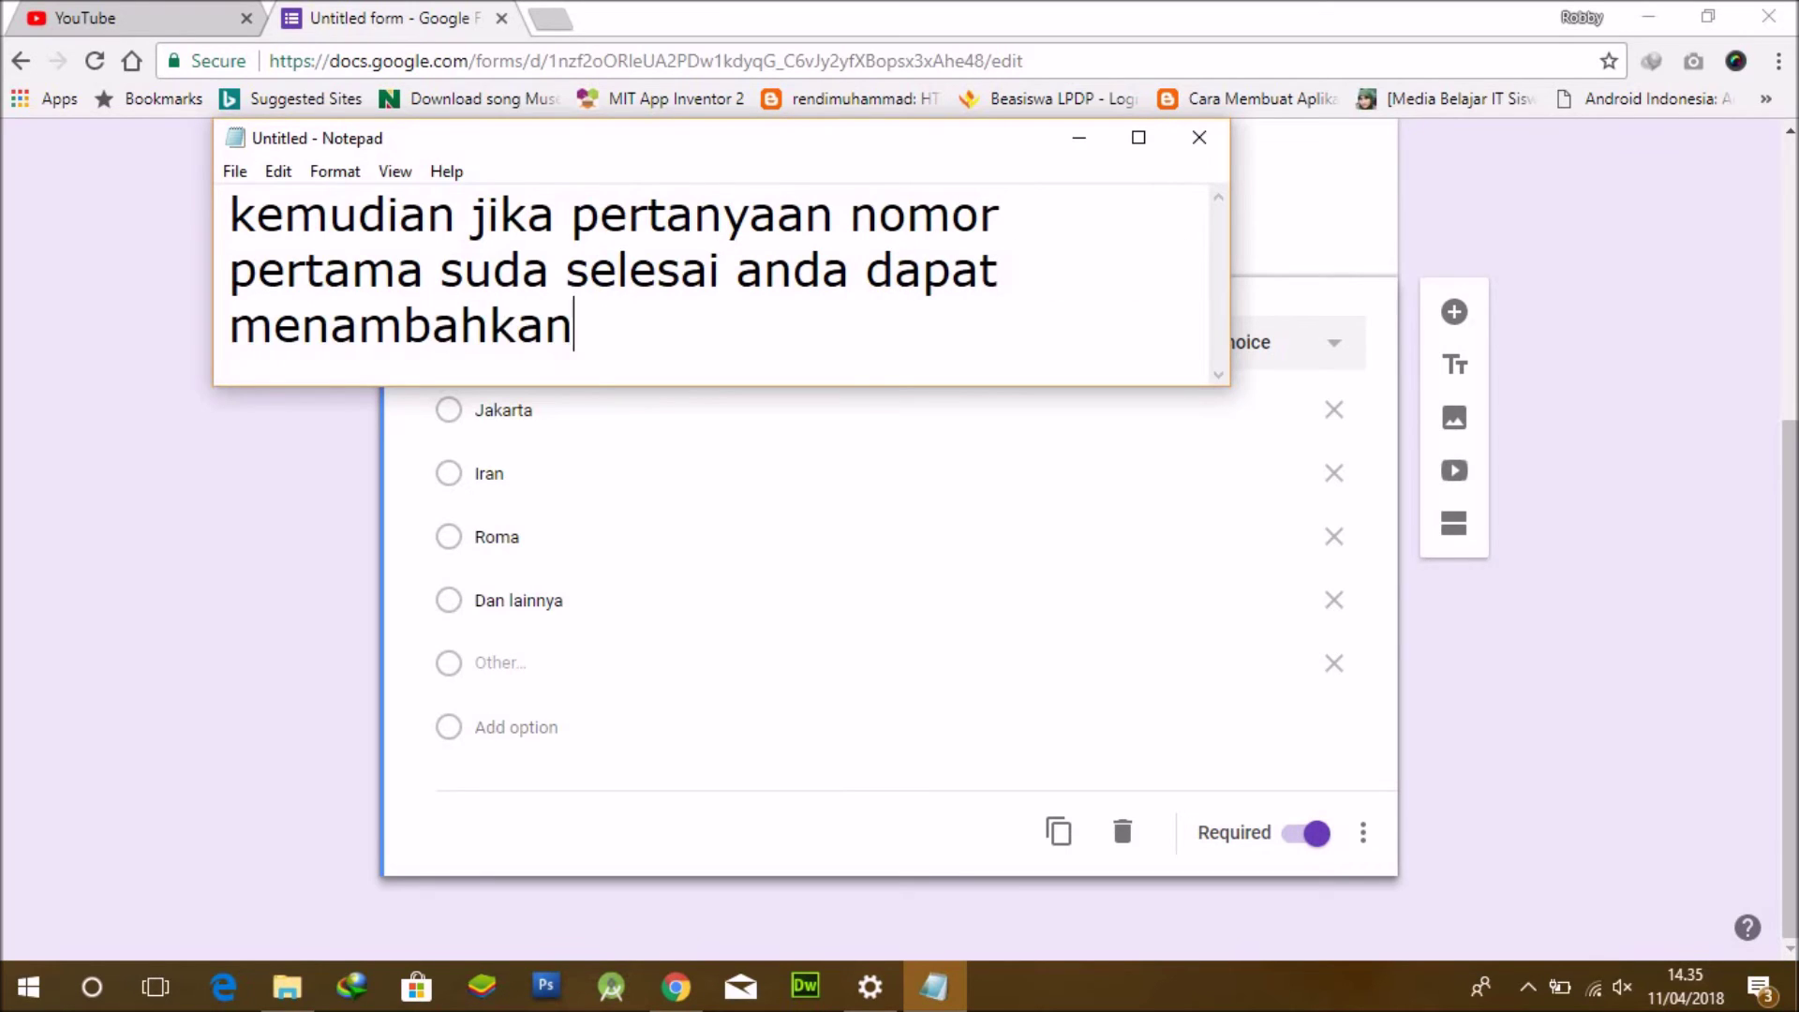
text( soal den)
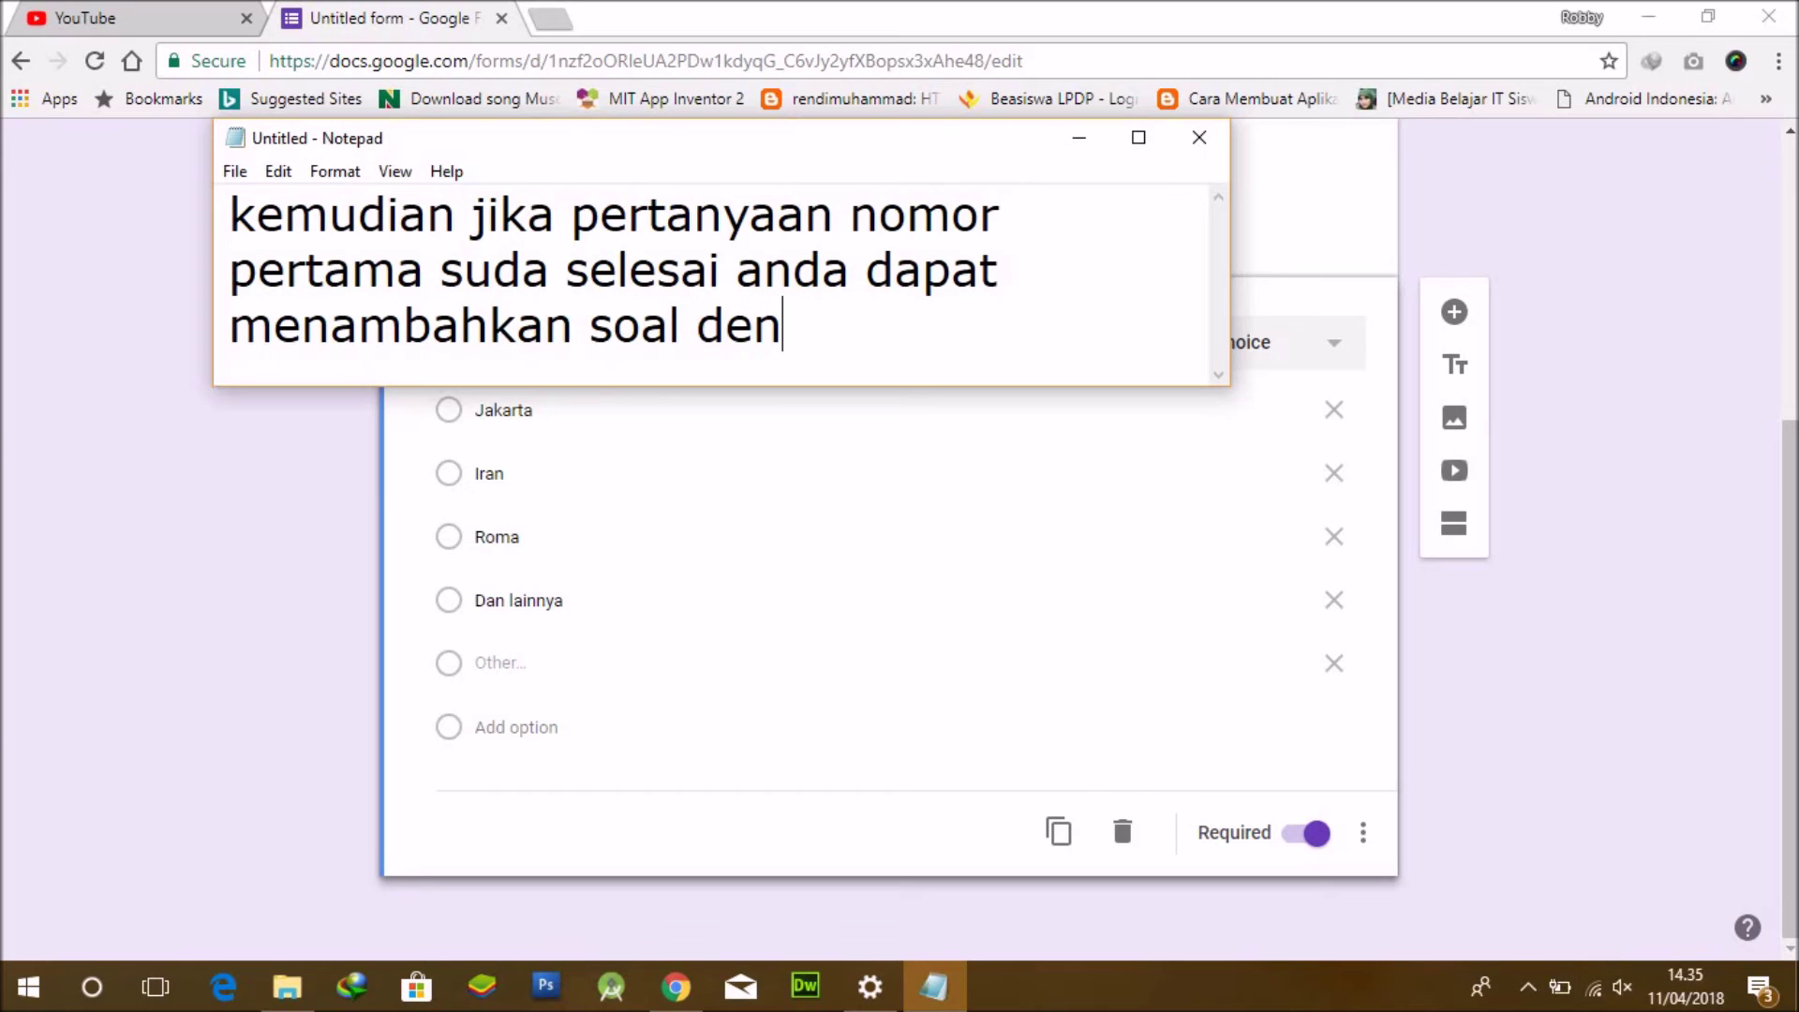
text(gan meneka)
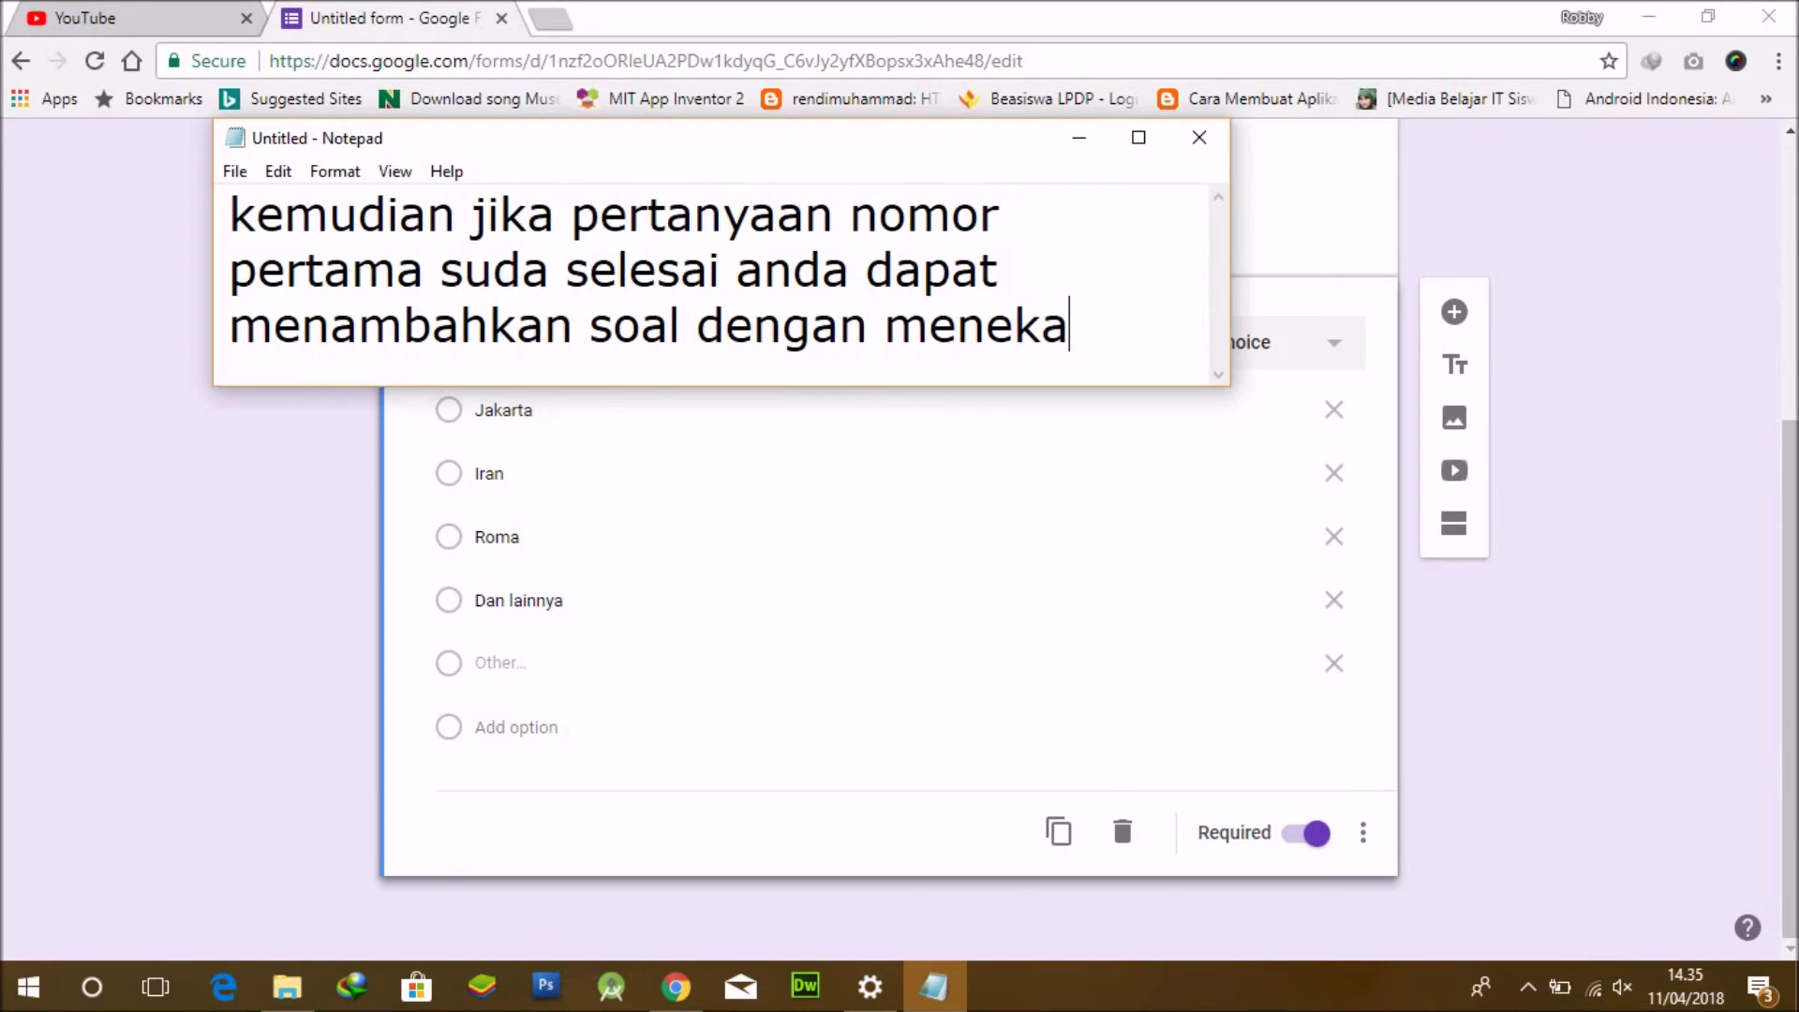
text(n tombol +)
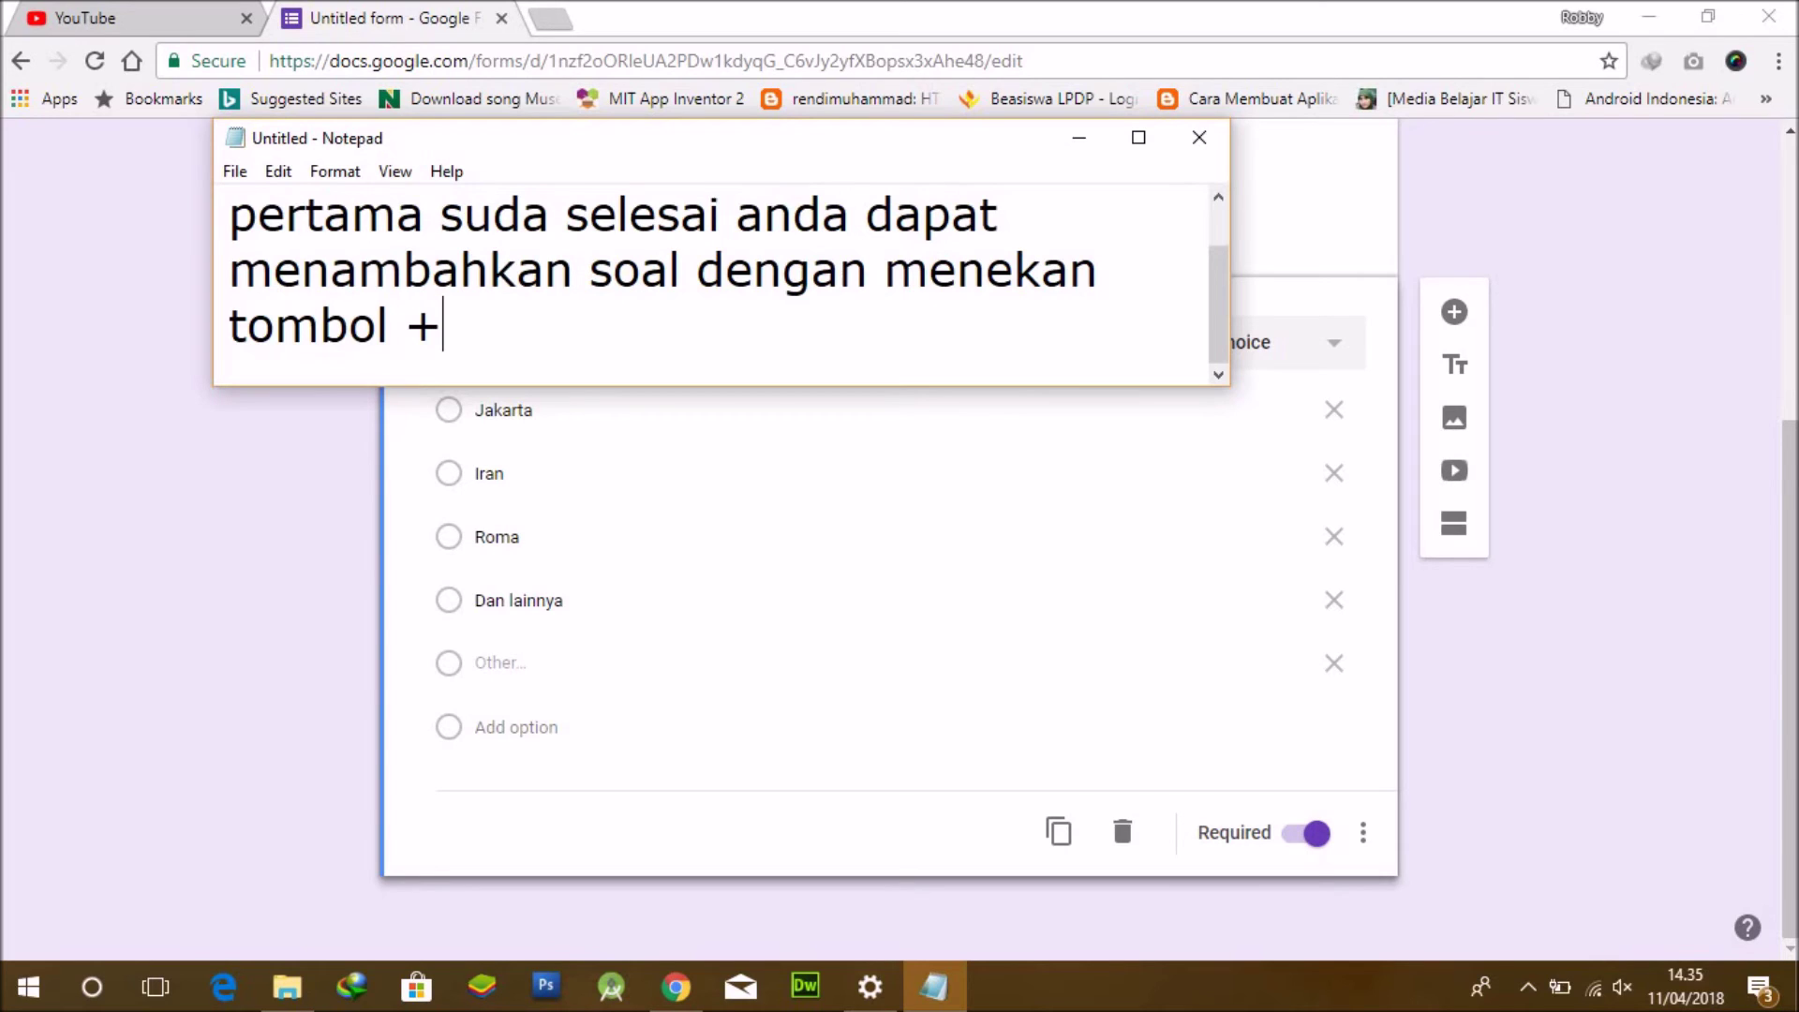
text( disebe)
key(BackSpace)
text(belah kanan)
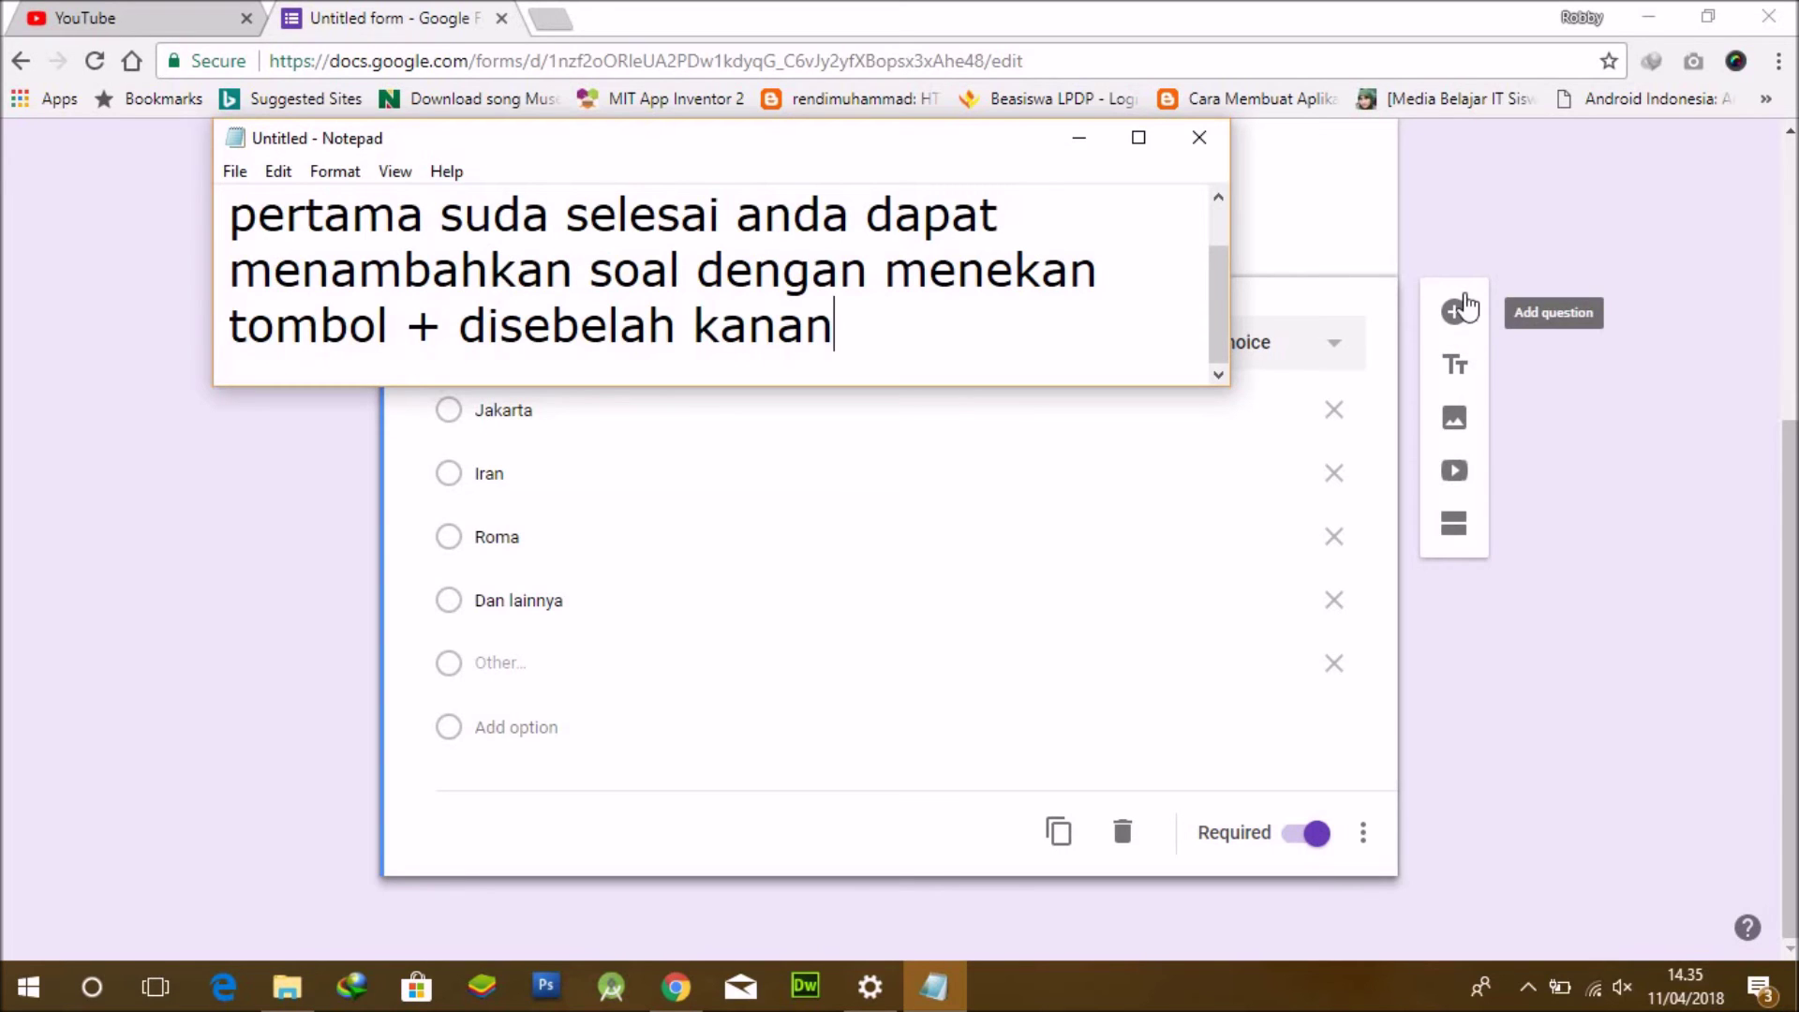
In the Chrome form, add a new multiple-choice question titled "Negara mana juara piala dunia 2018".
click(1457, 314)
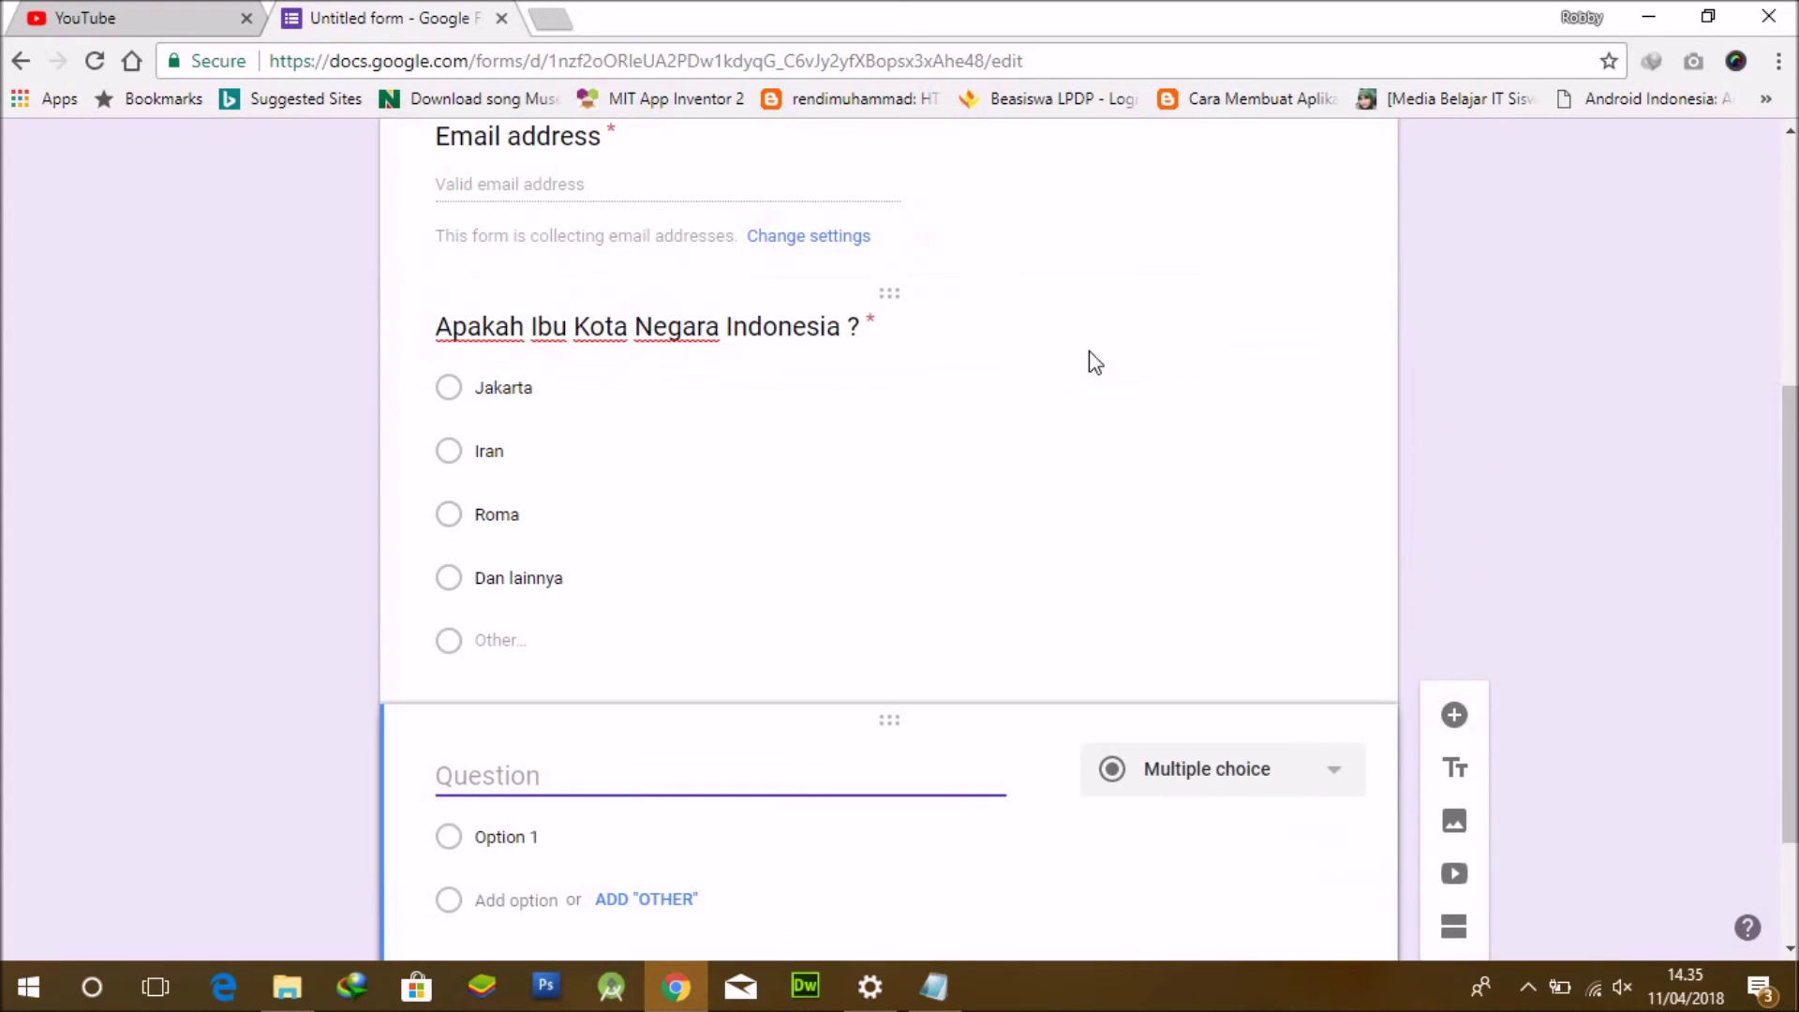
click(716, 610)
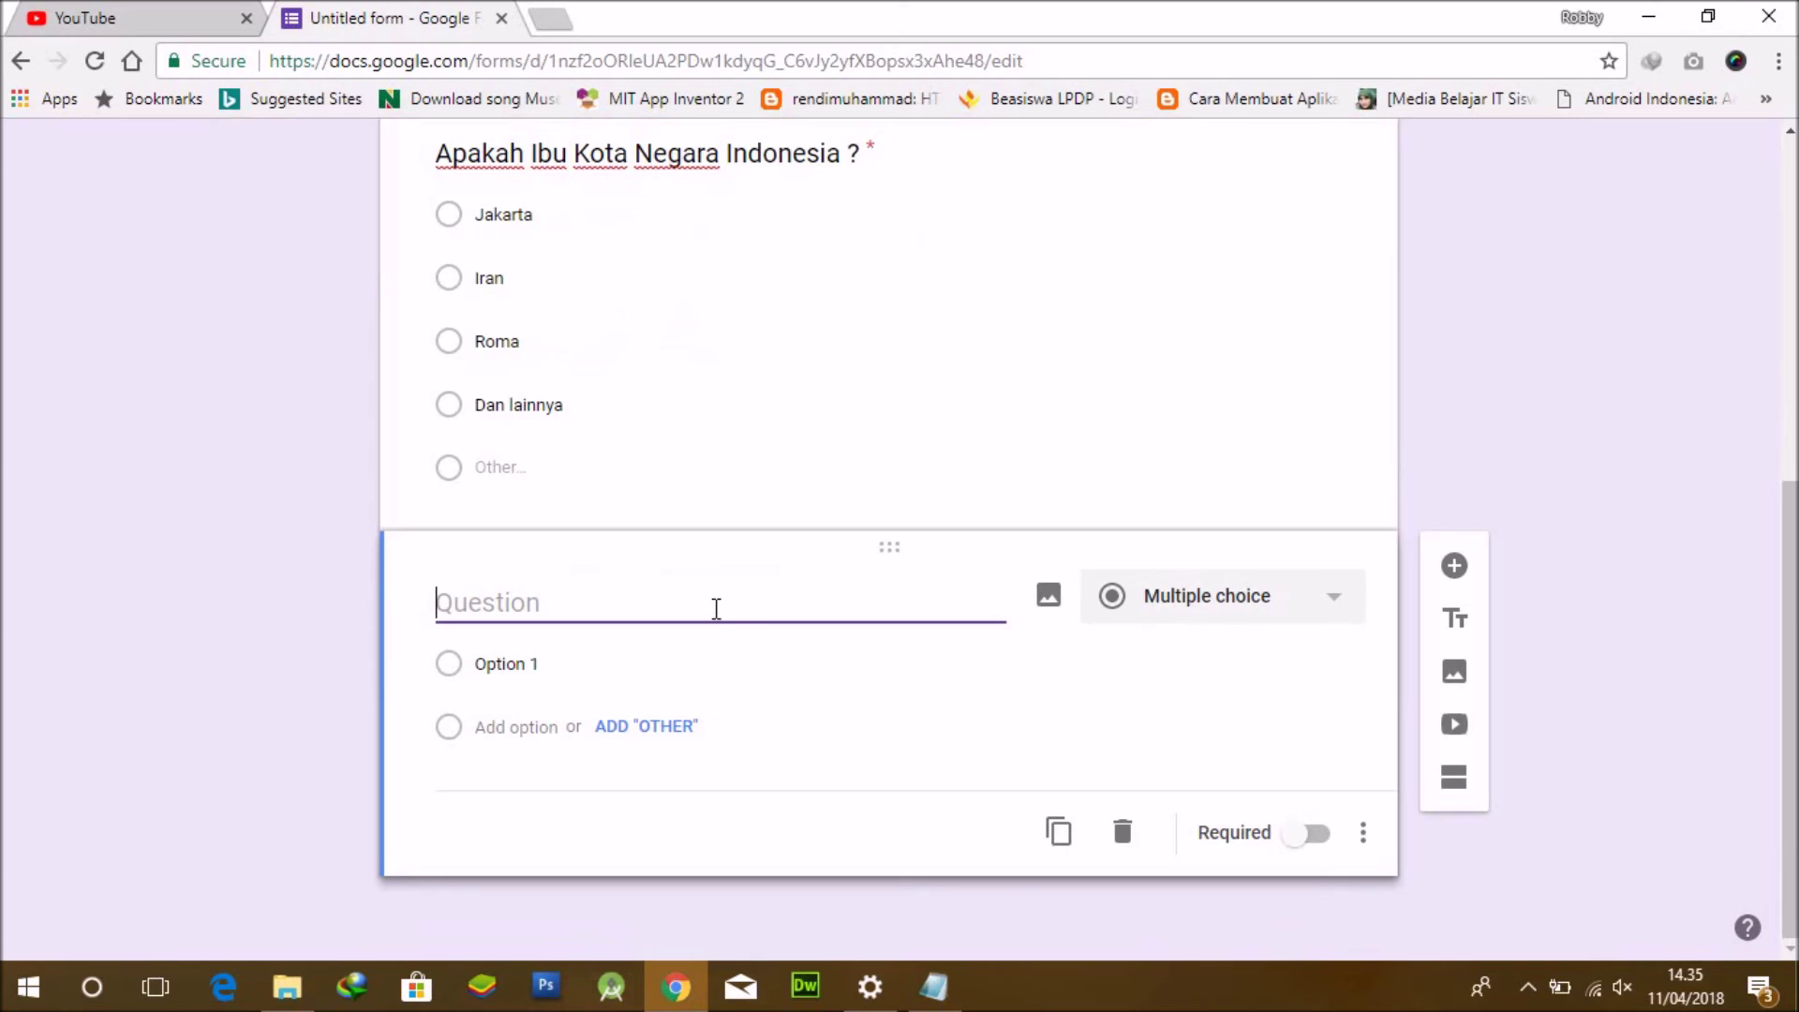
text(Si)
key(BackSpace)
key(BackSpace)
text(Negara mana )
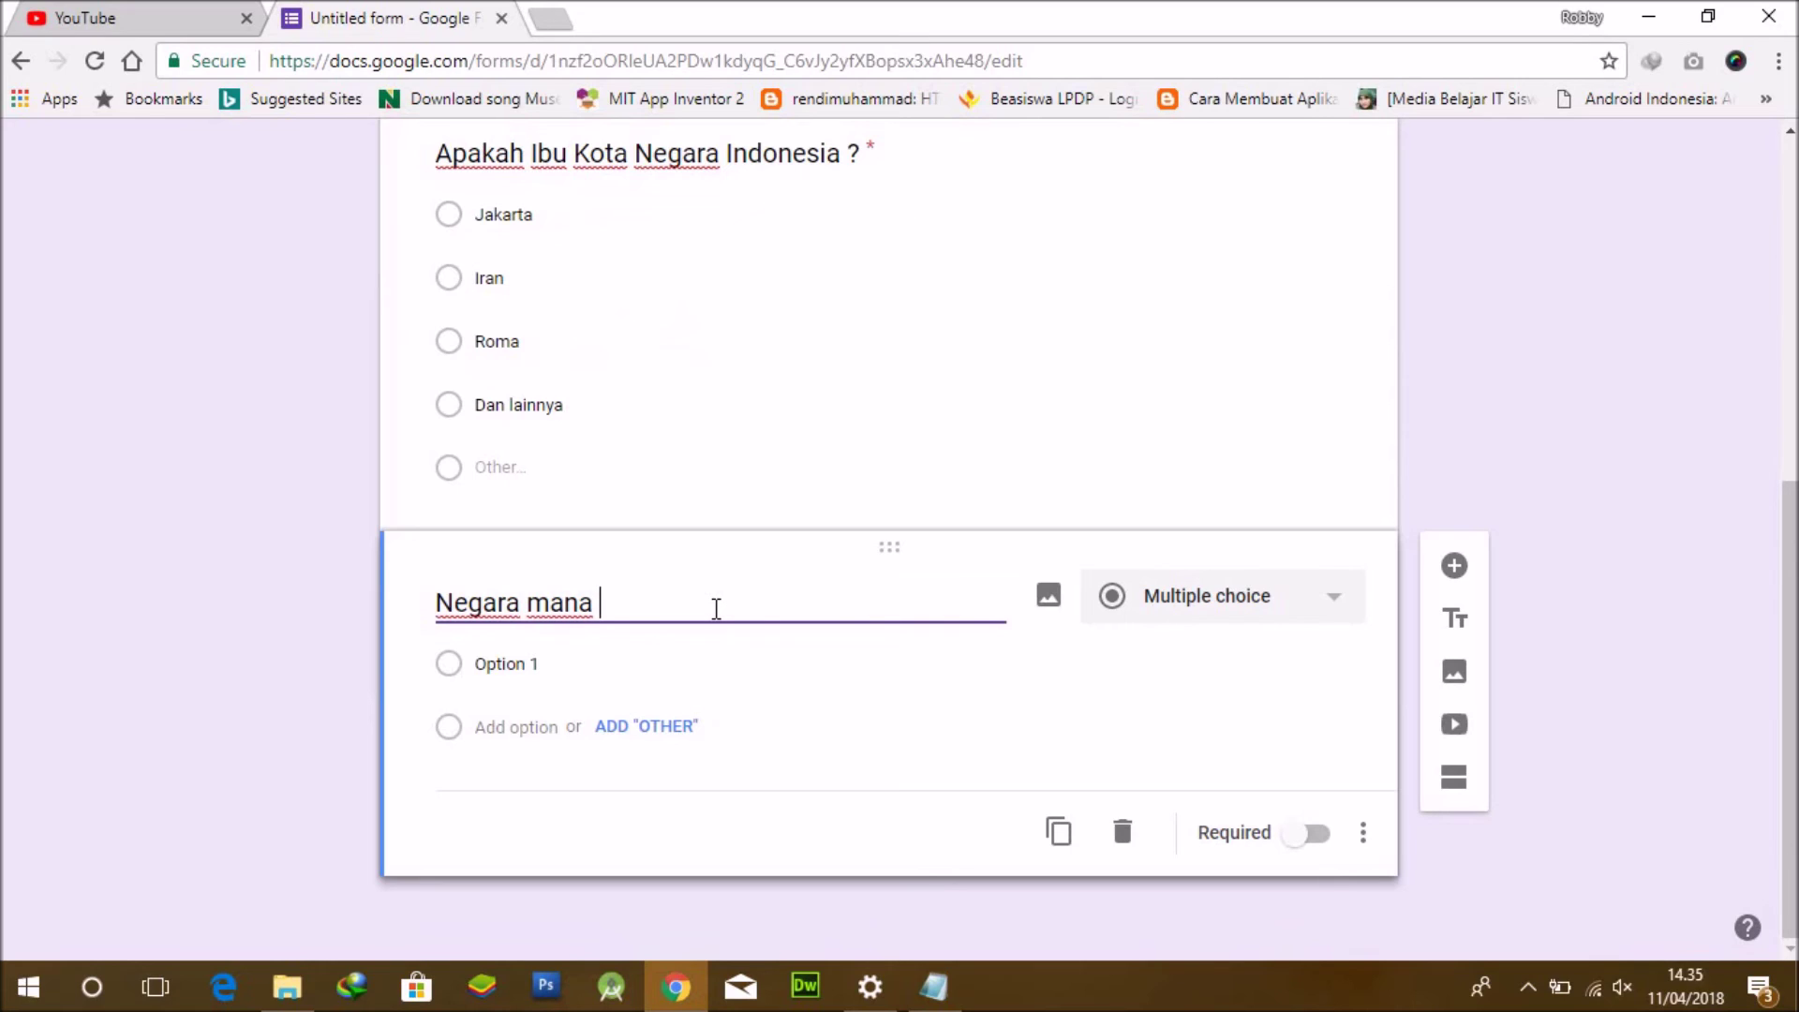
text(juara piala dunia 2018)
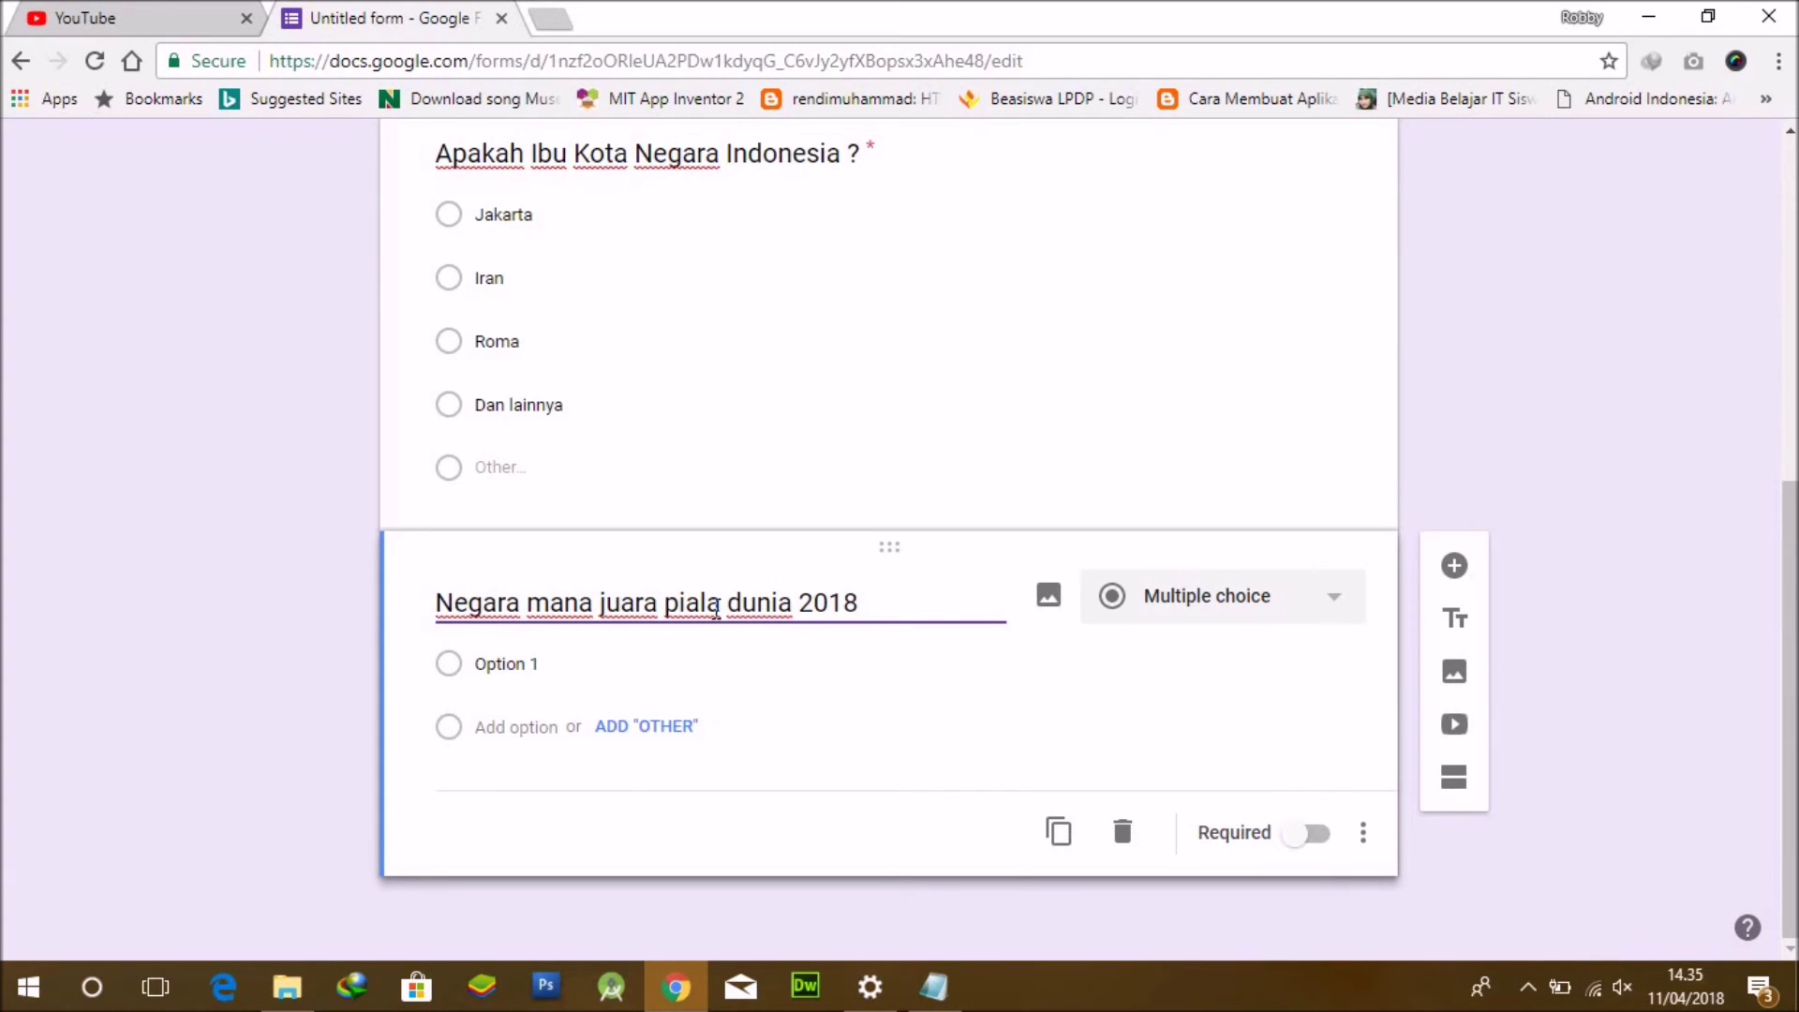
Give the World Cup question the options "Brazil", "Italia", "Portugal" and "Argentina".
click(571, 666)
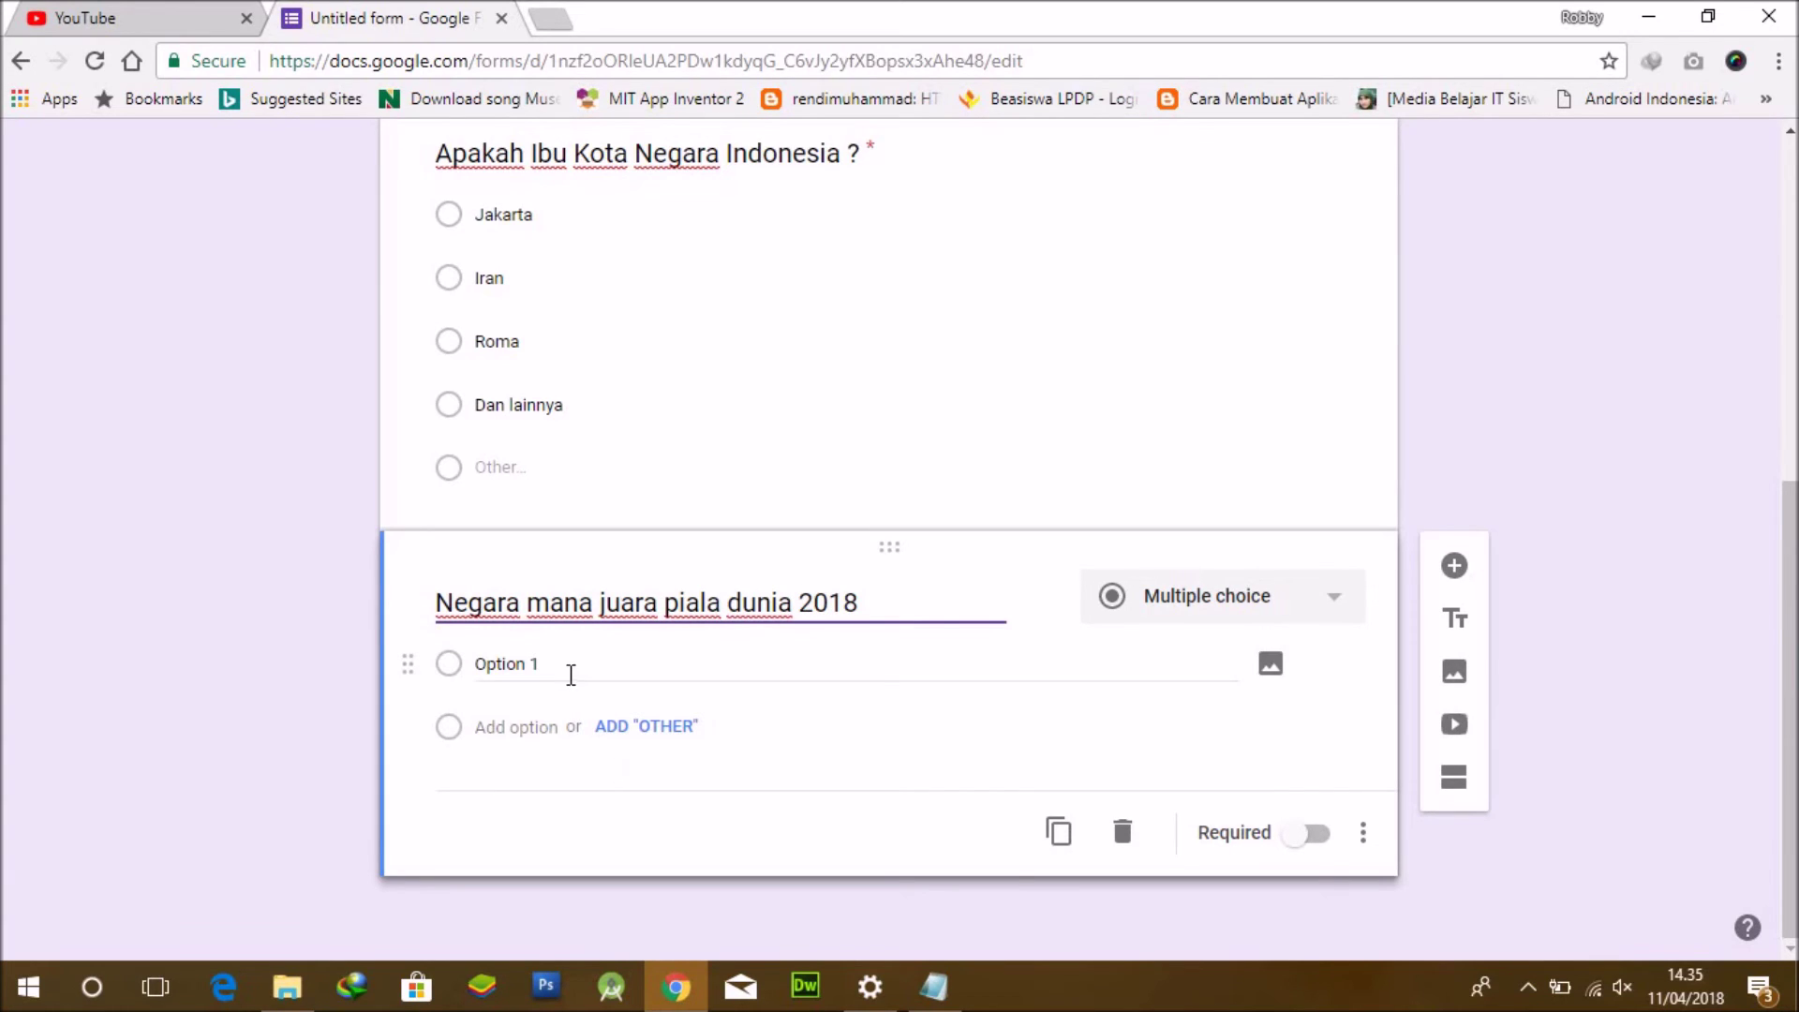
text(Brazil)
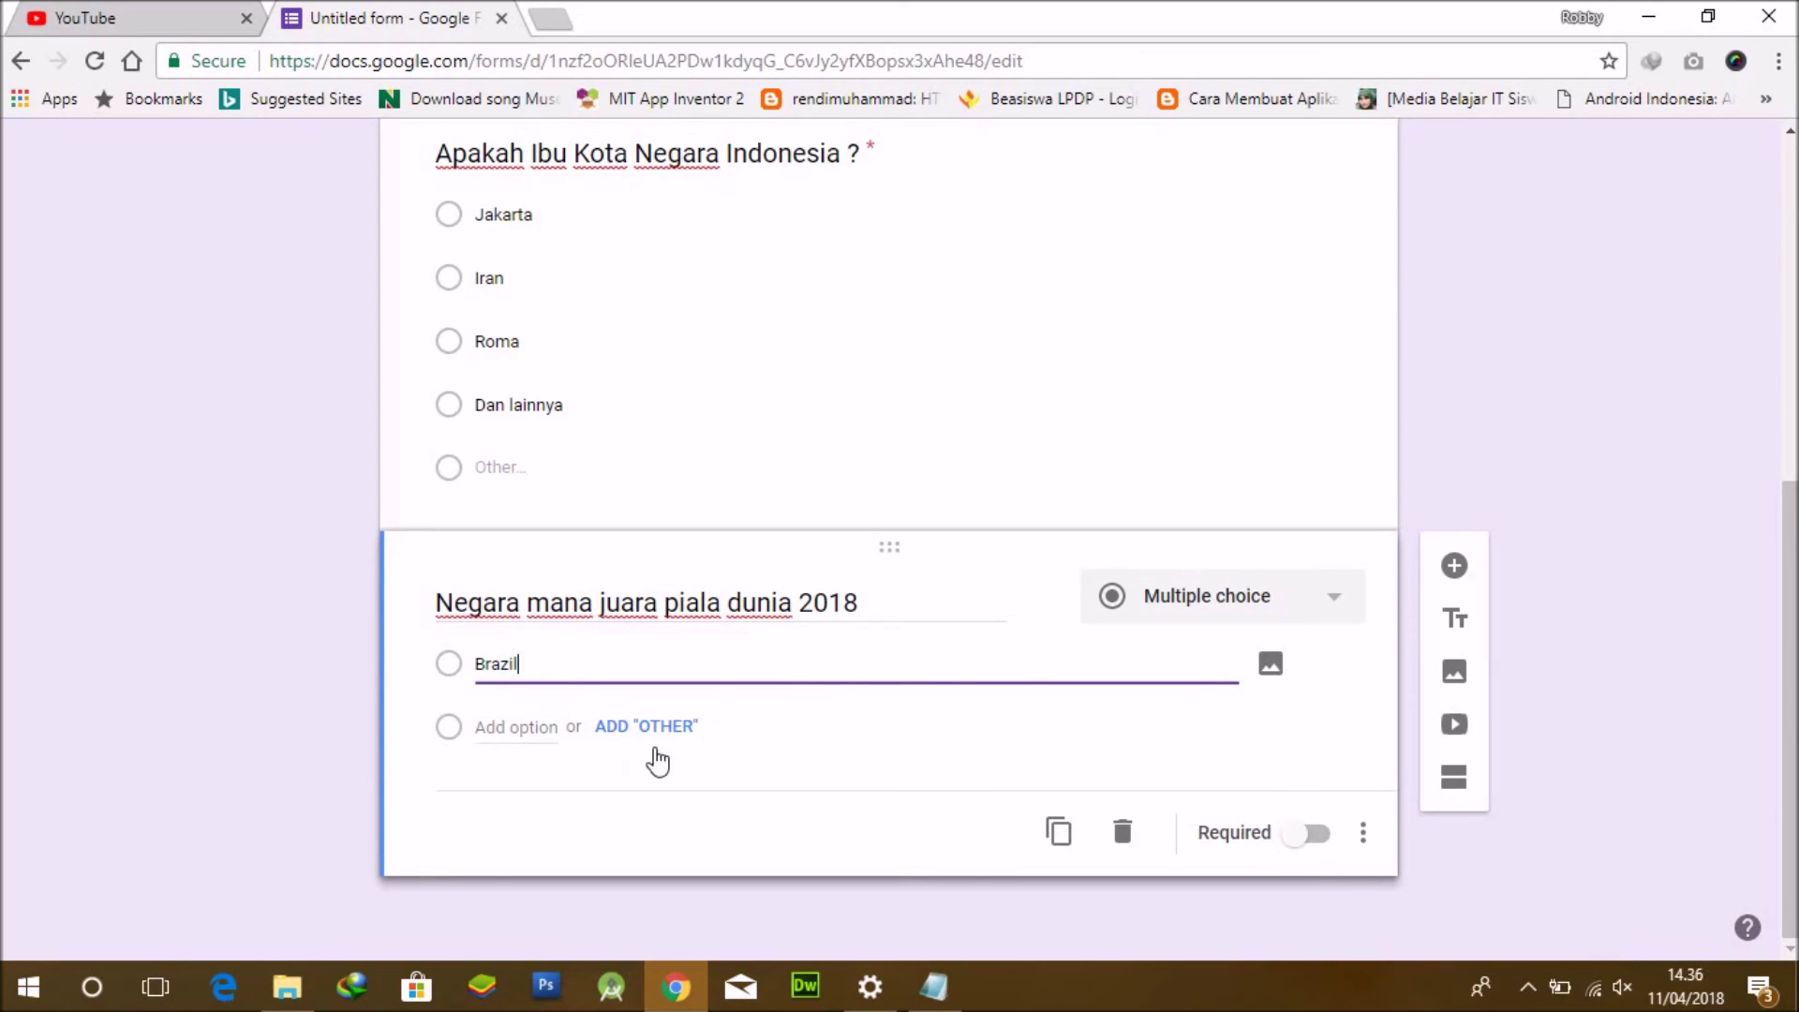
click(526, 730)
text(Italia)
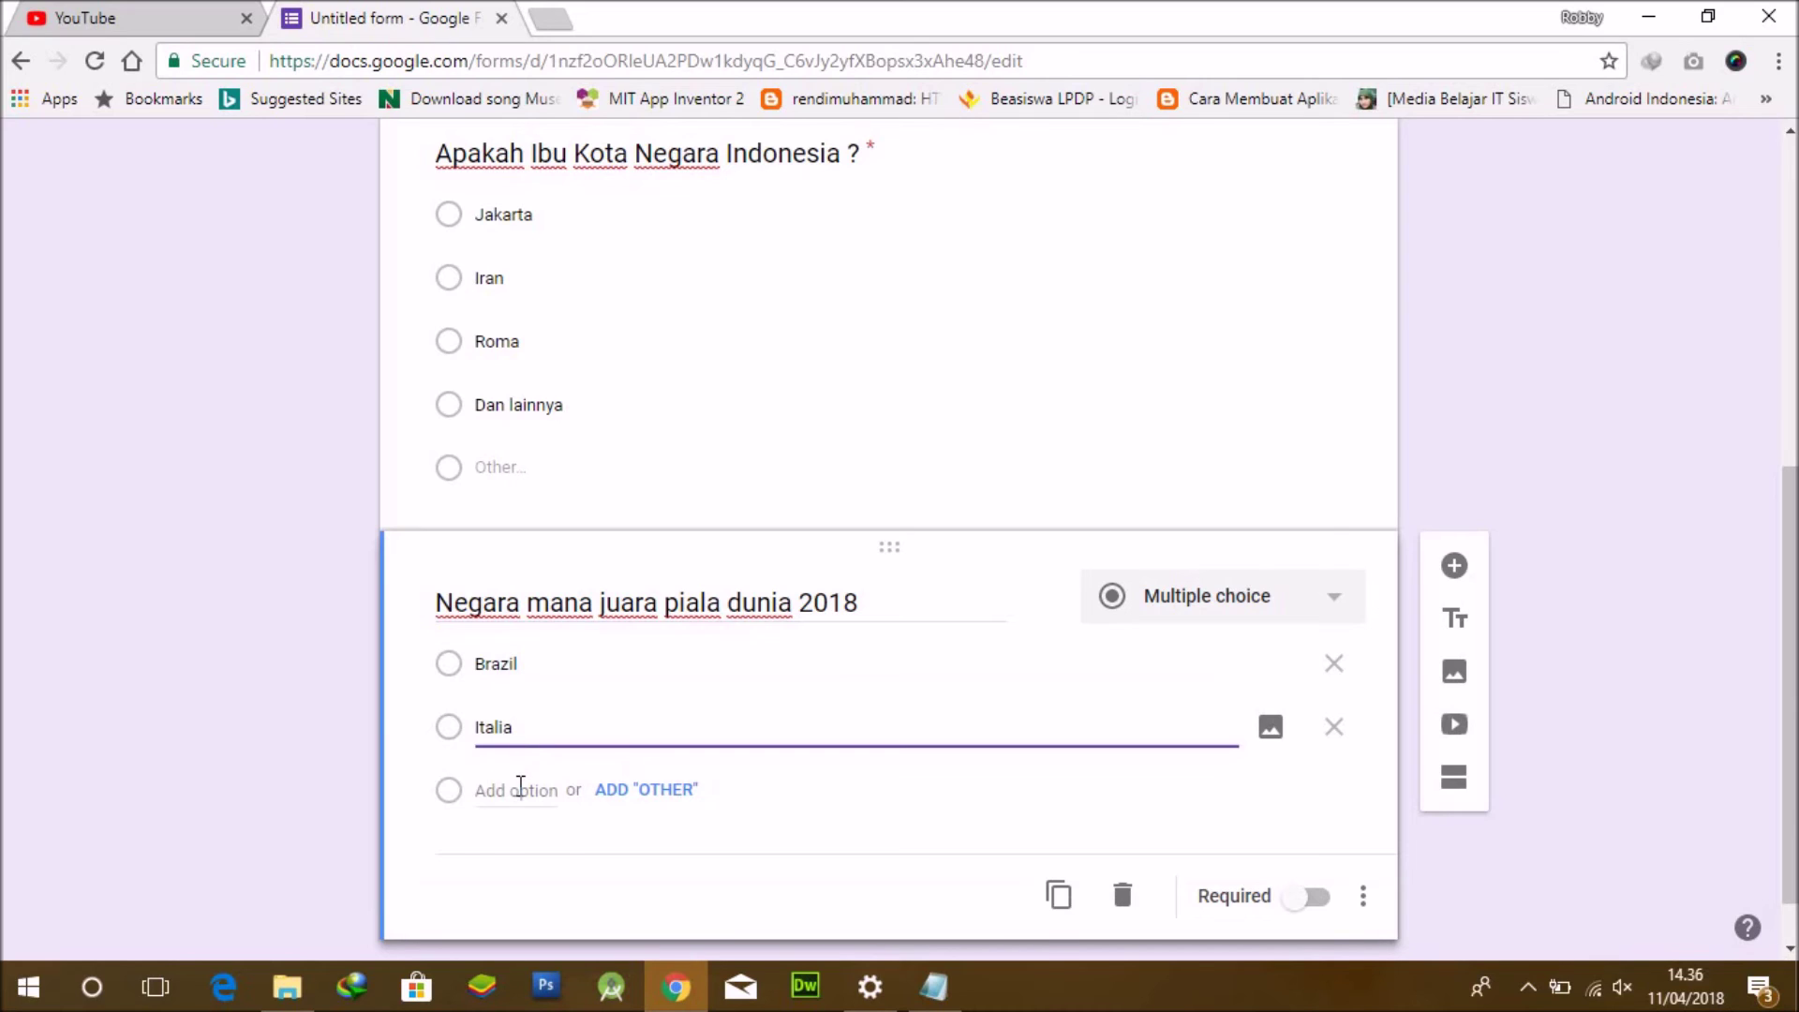
click(521, 789)
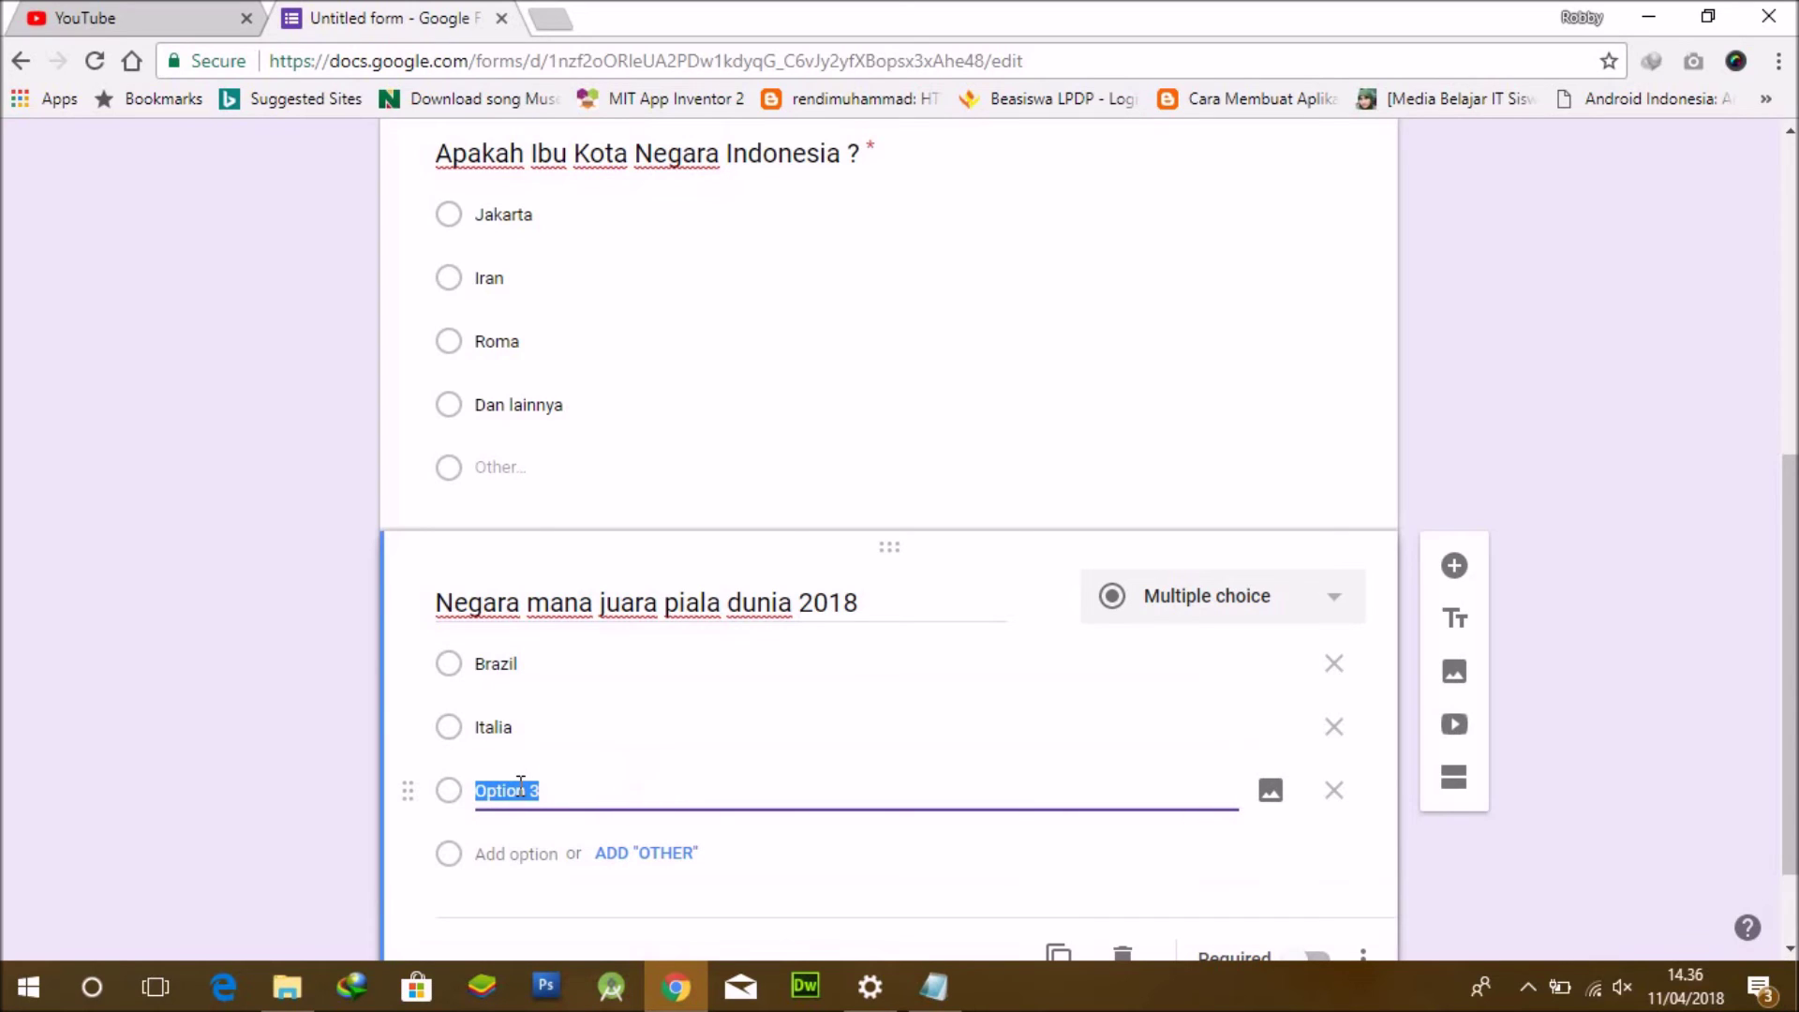
text(Portugal)
click(521, 851)
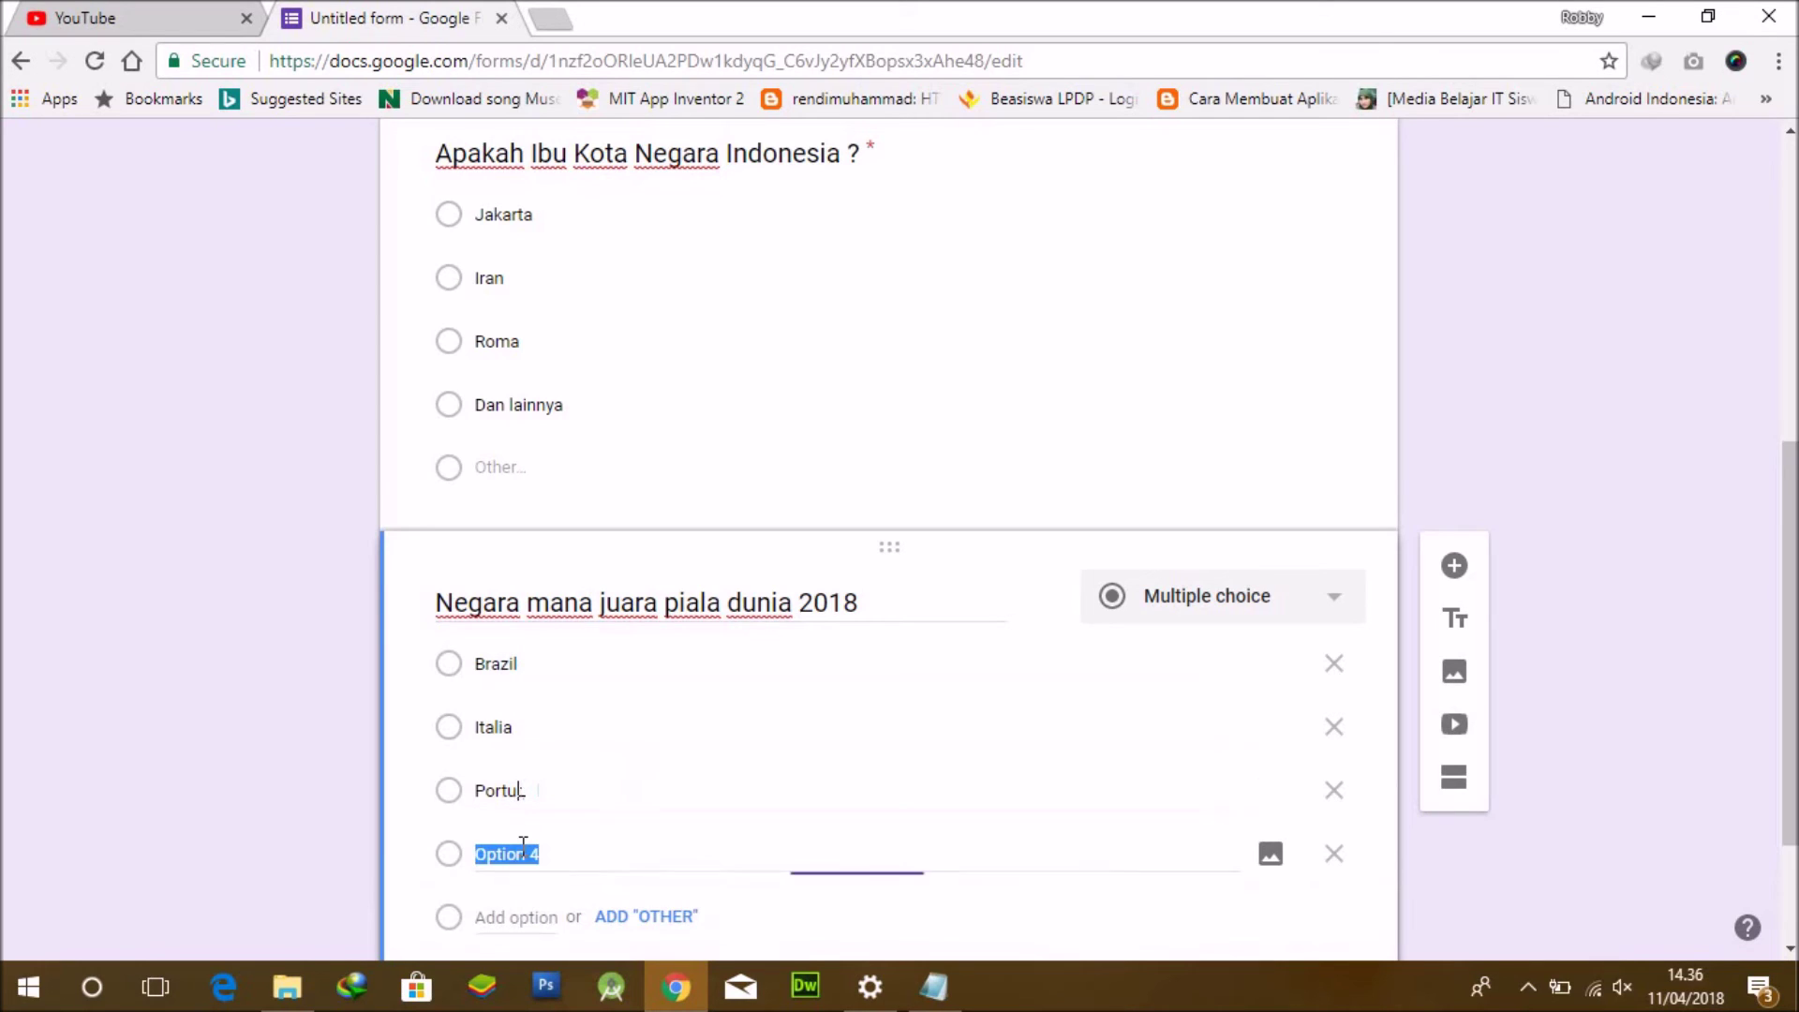
text(Argentina)
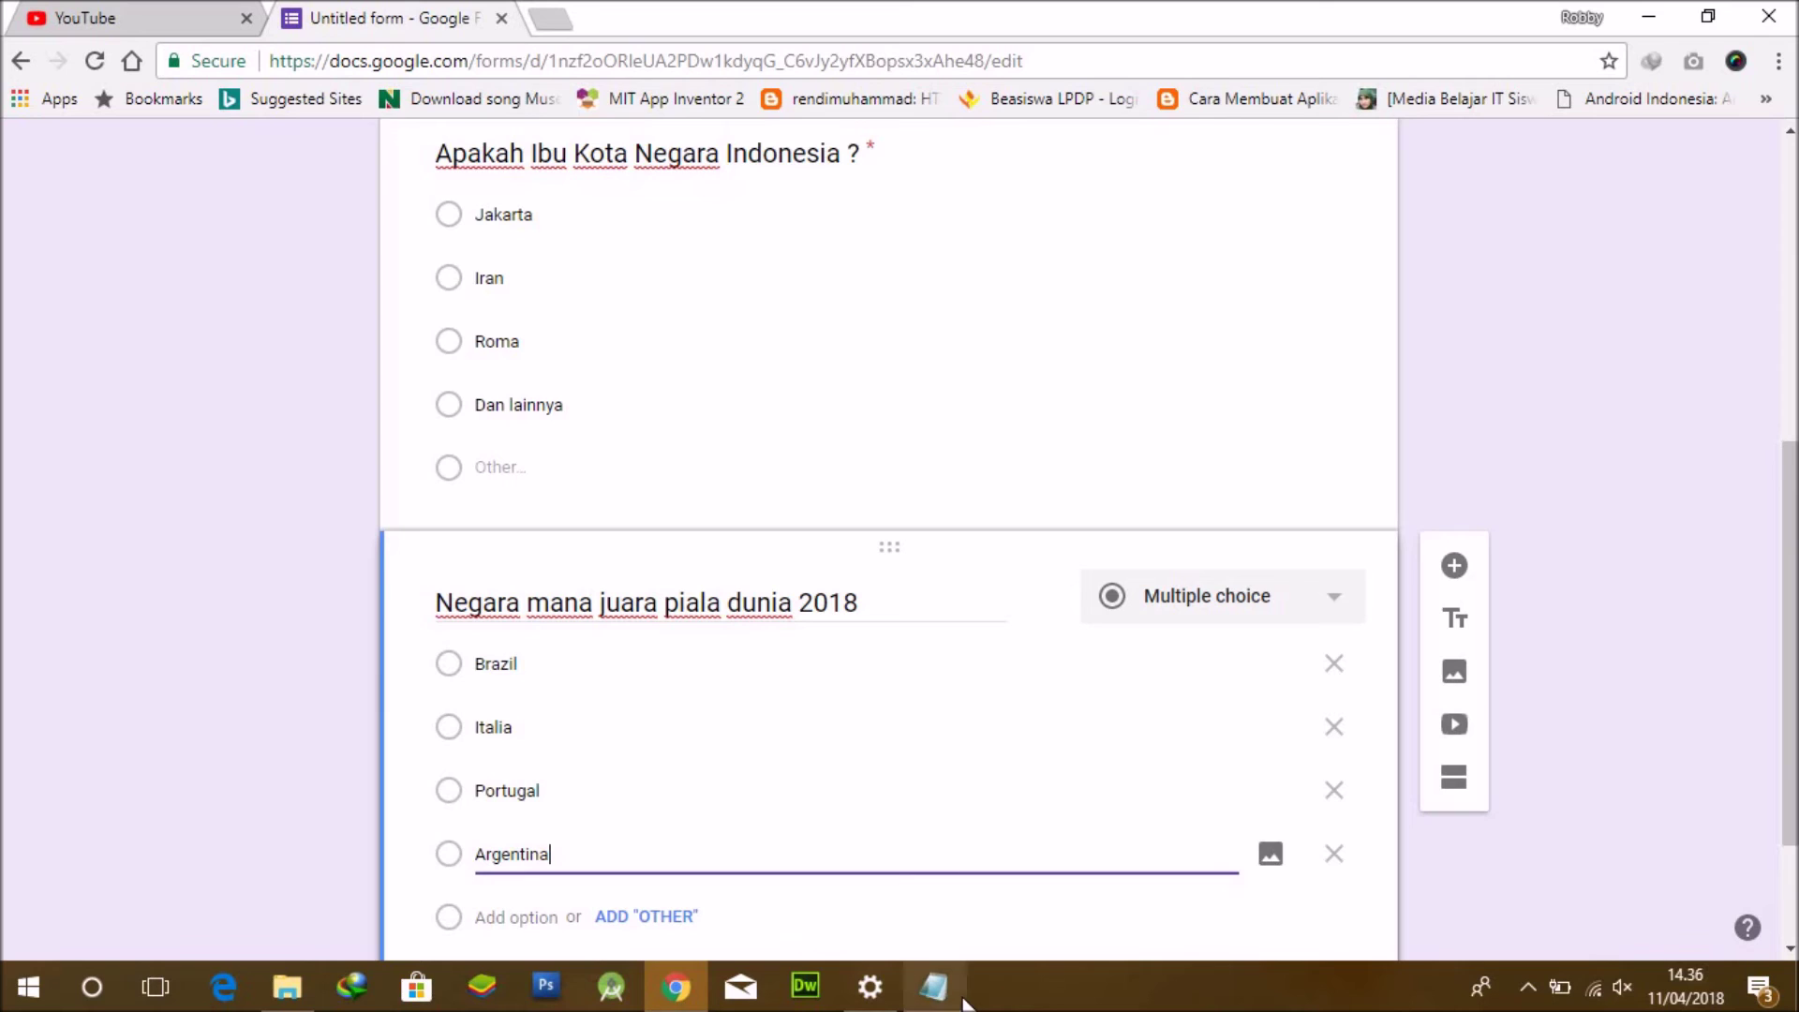
Replace the Notepad note with "begitu seterusnya, sampai dengan pertanyaan akhir...".
click(934, 986)
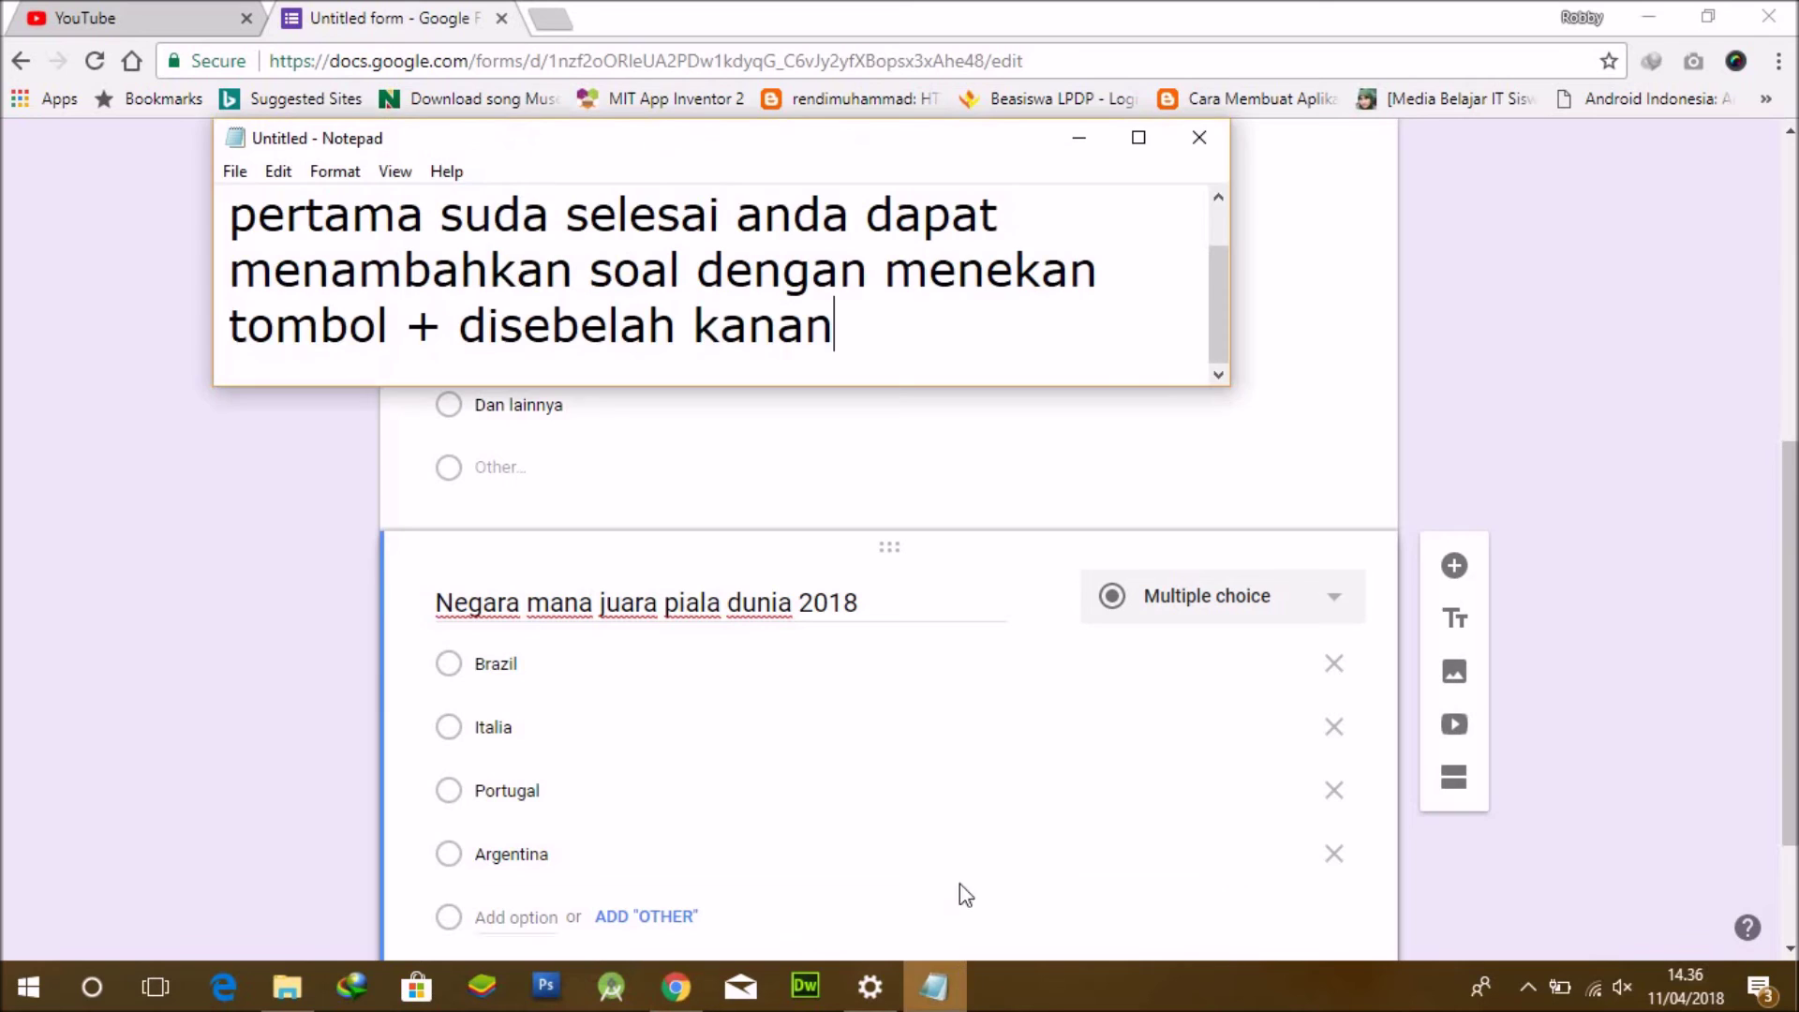
drag(871, 332, 211, 167)
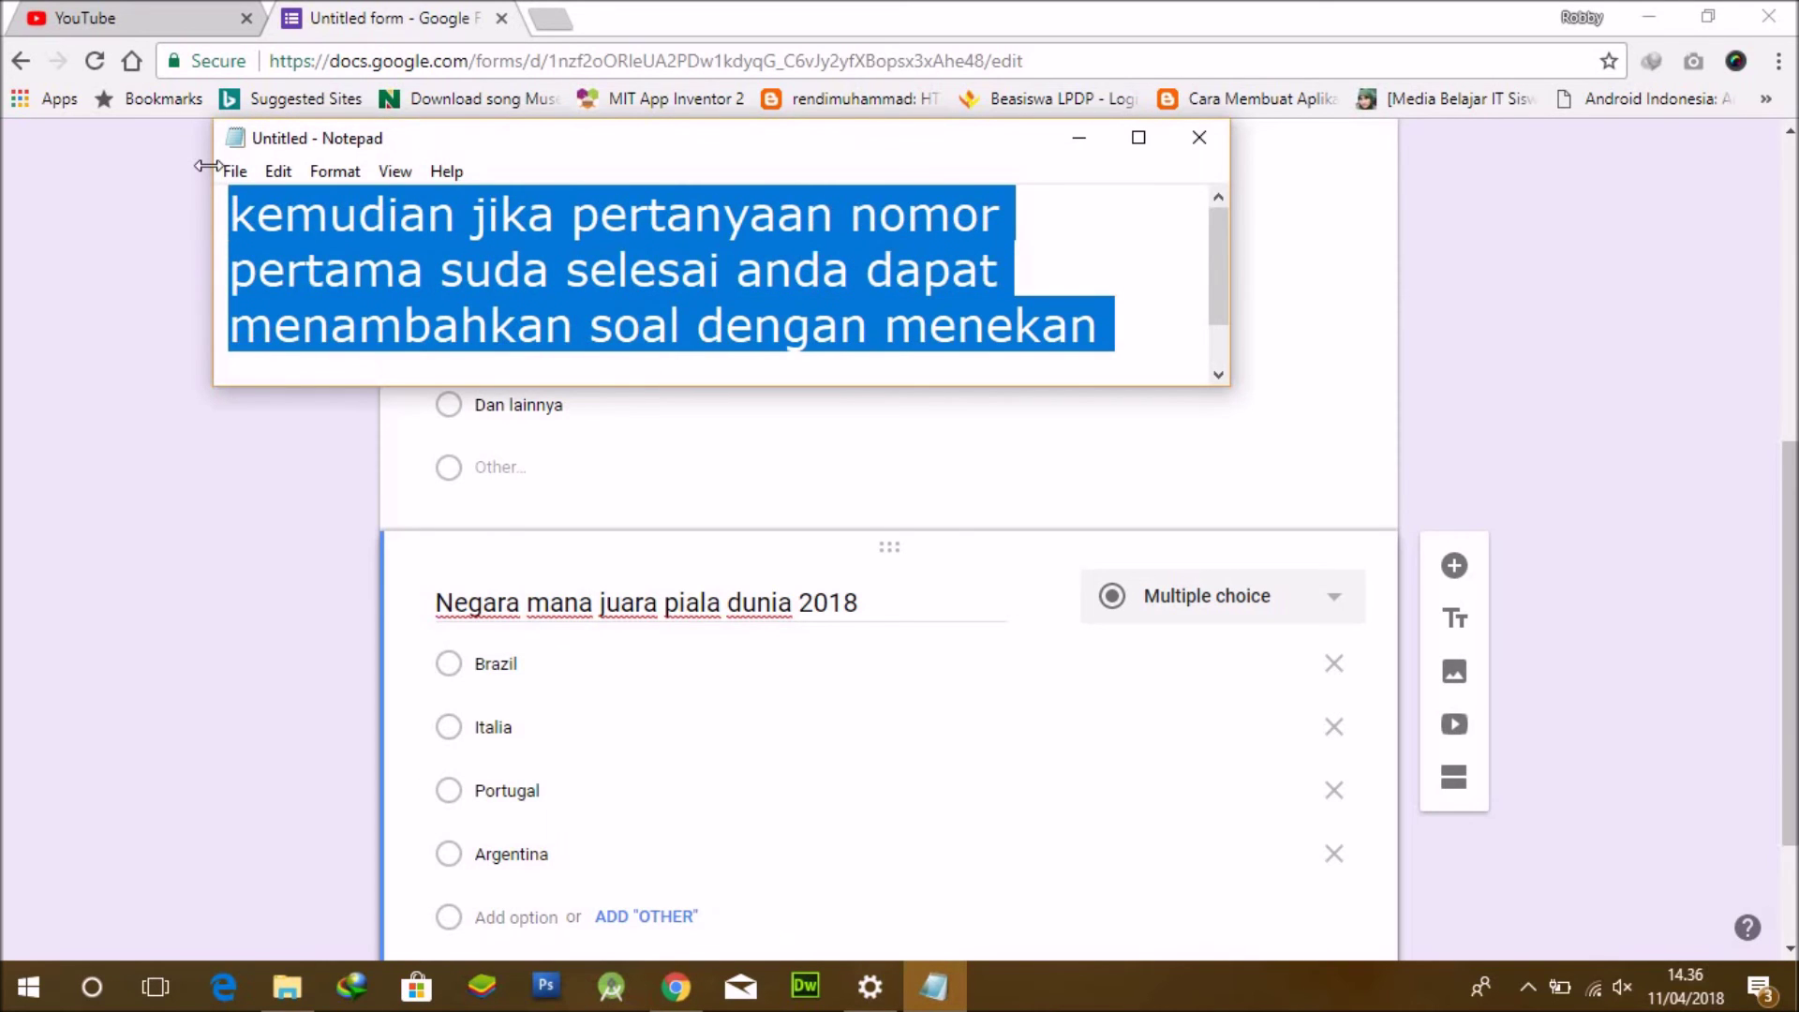
text(beg)
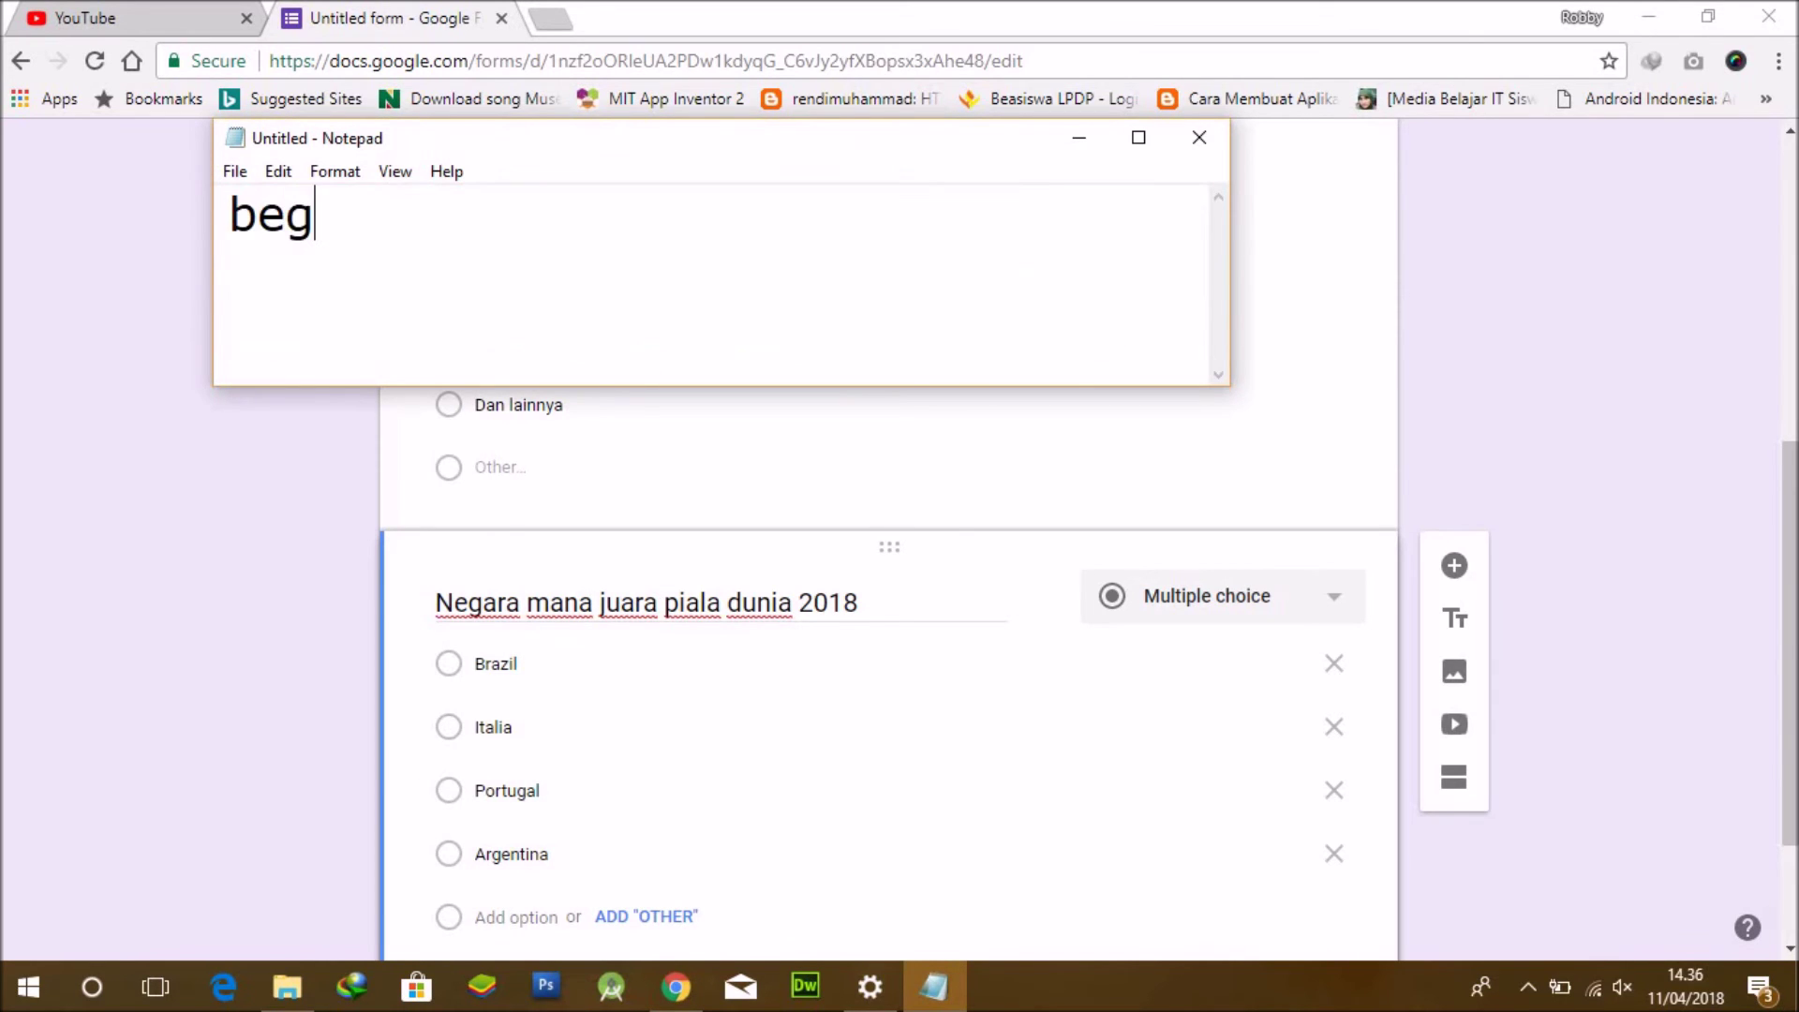
text(itu seterusnya)
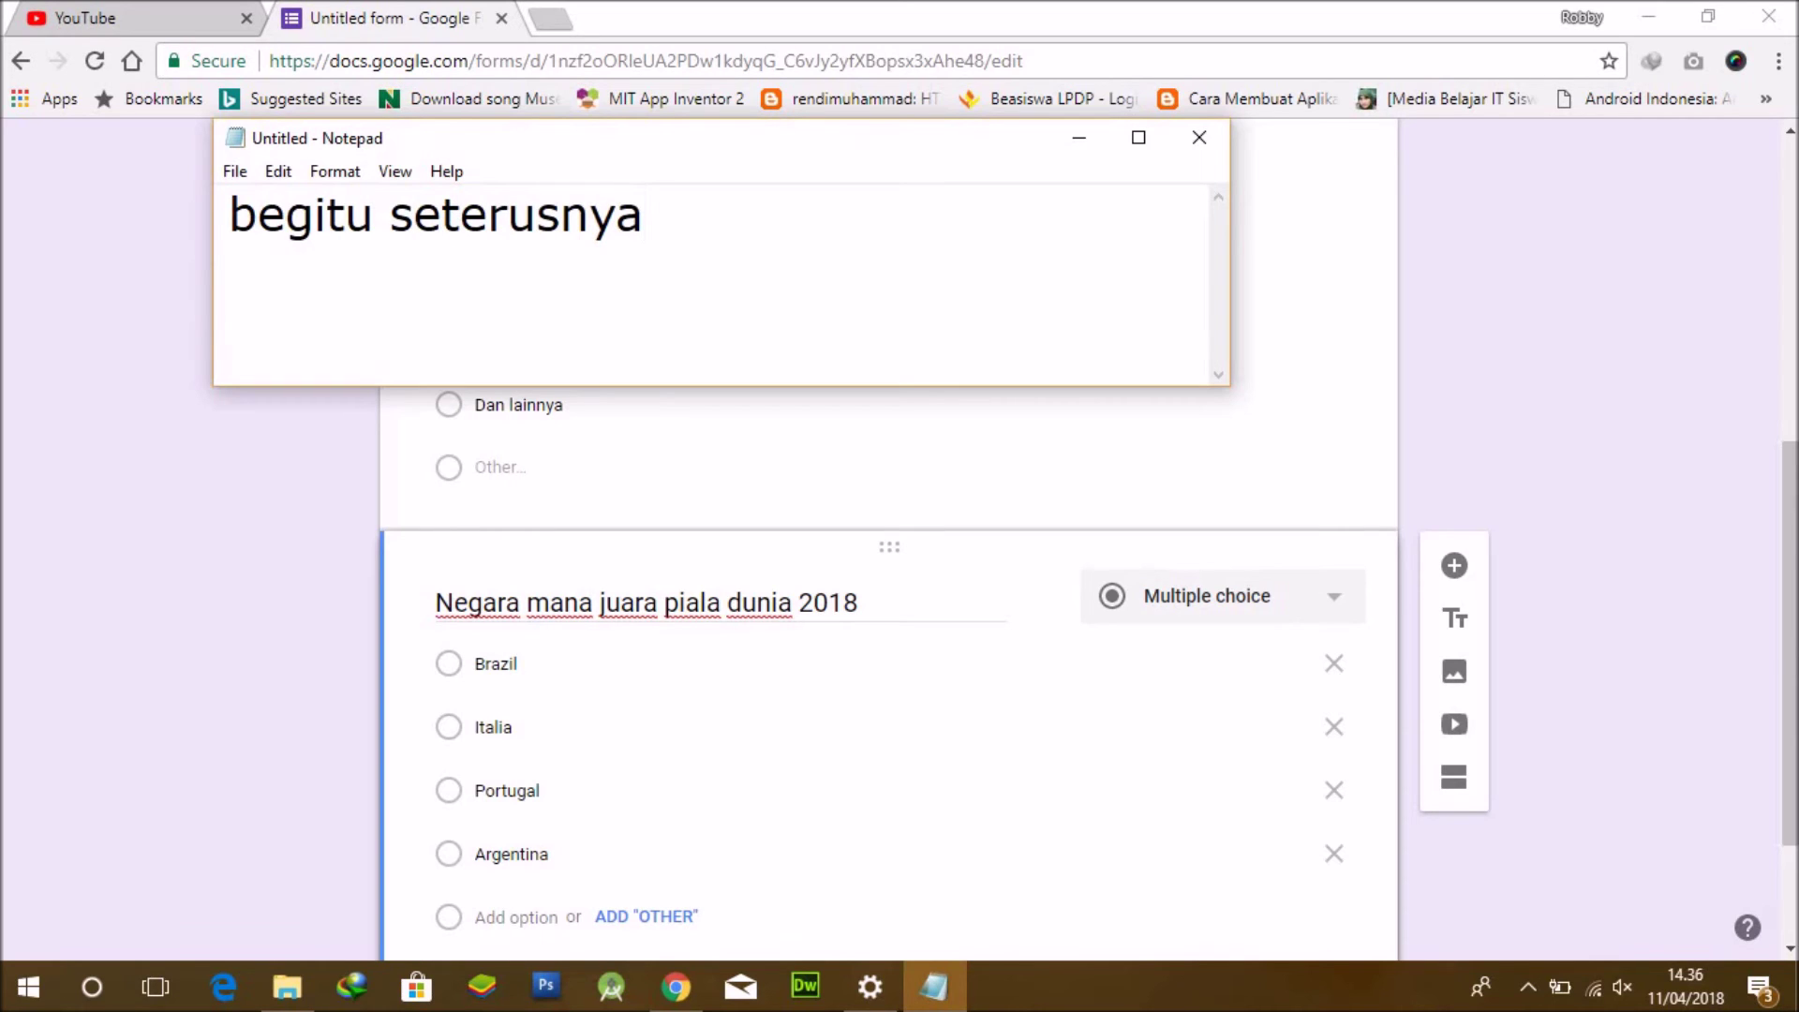
text(, sampai dengan pertanyaan akhir...)
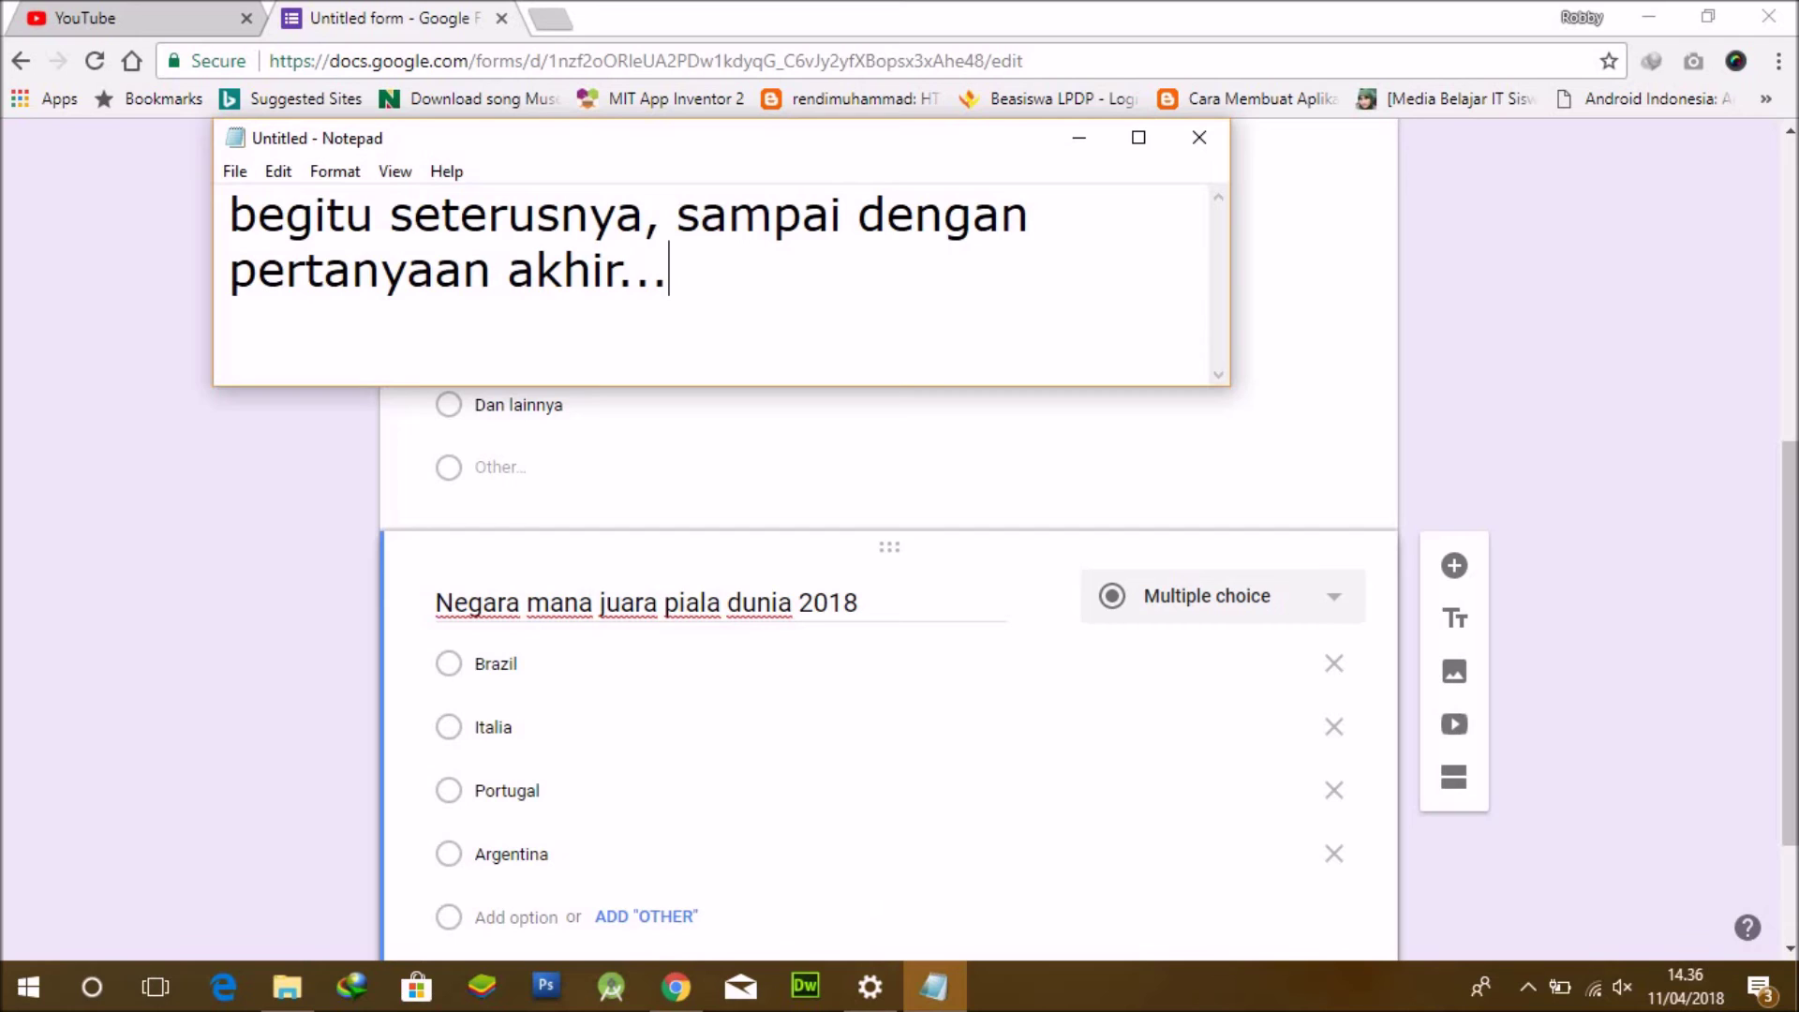
Replace the note with "jika sudah beres anda dapat klik tombol send disebelah kanan atas".
key(ctrl+a)
key(BackSpace)
text(j)
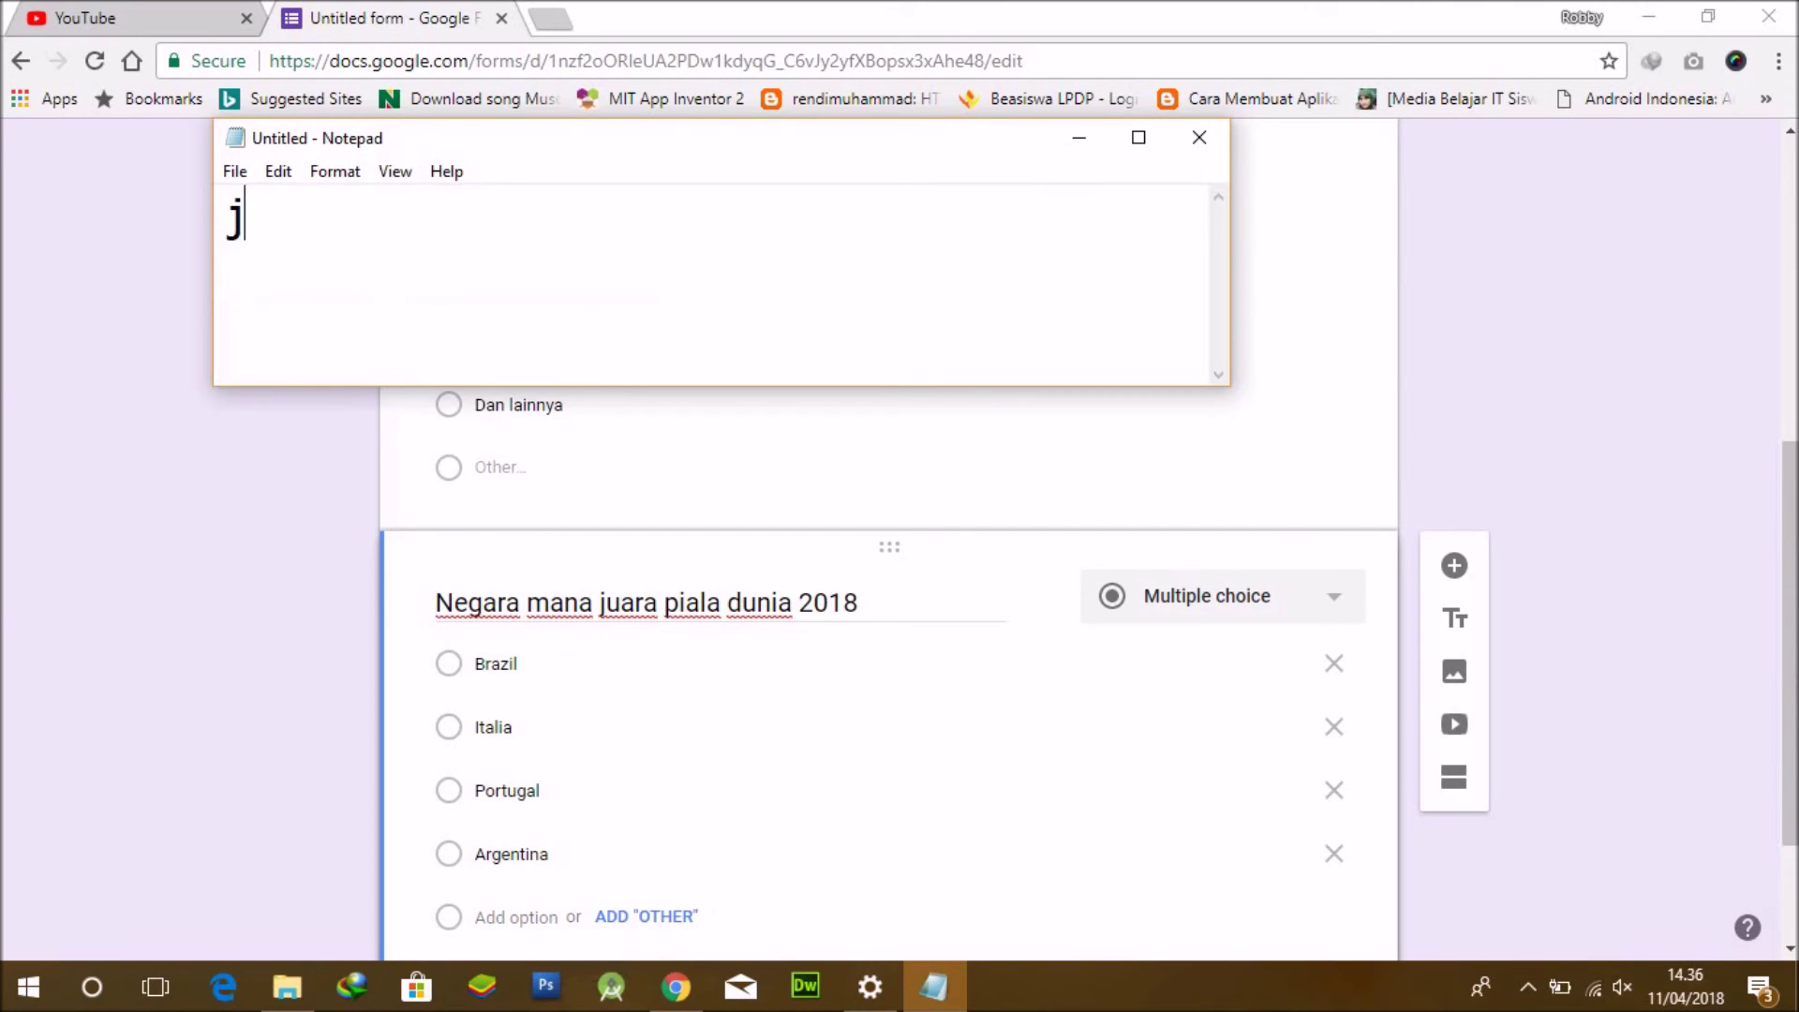
text(ika sudah be)
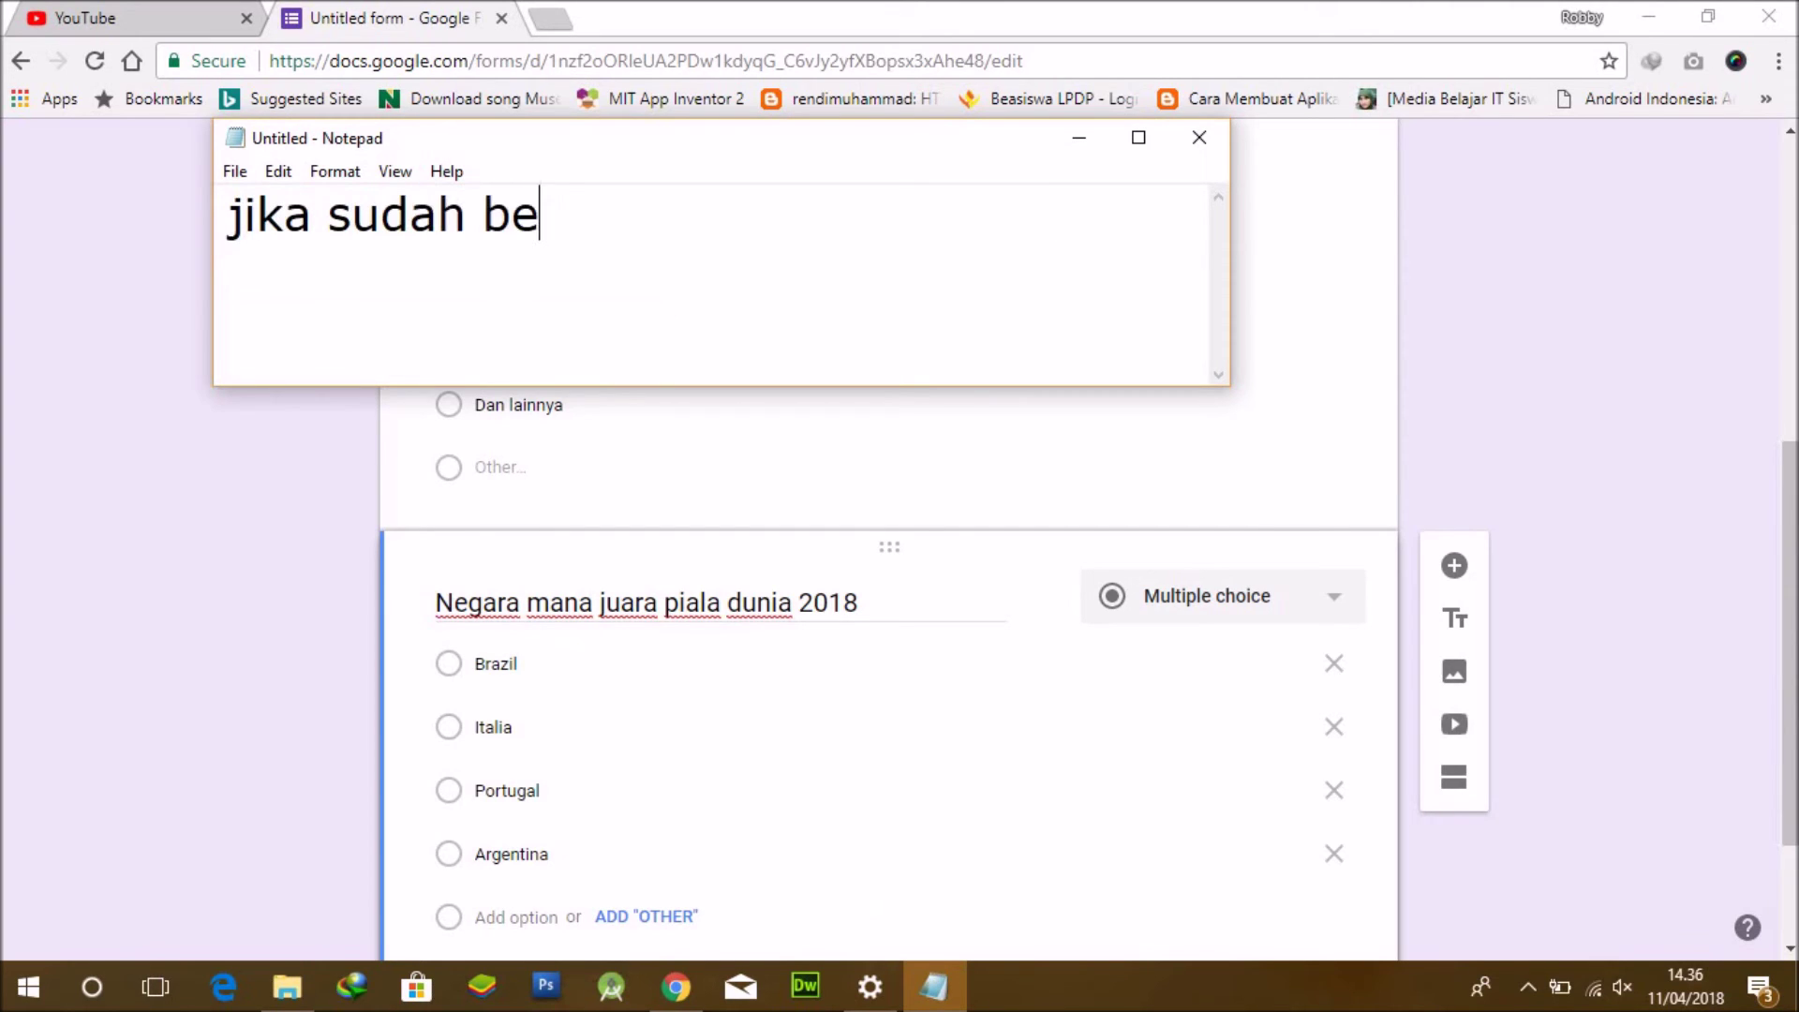
text(res anda dapat )
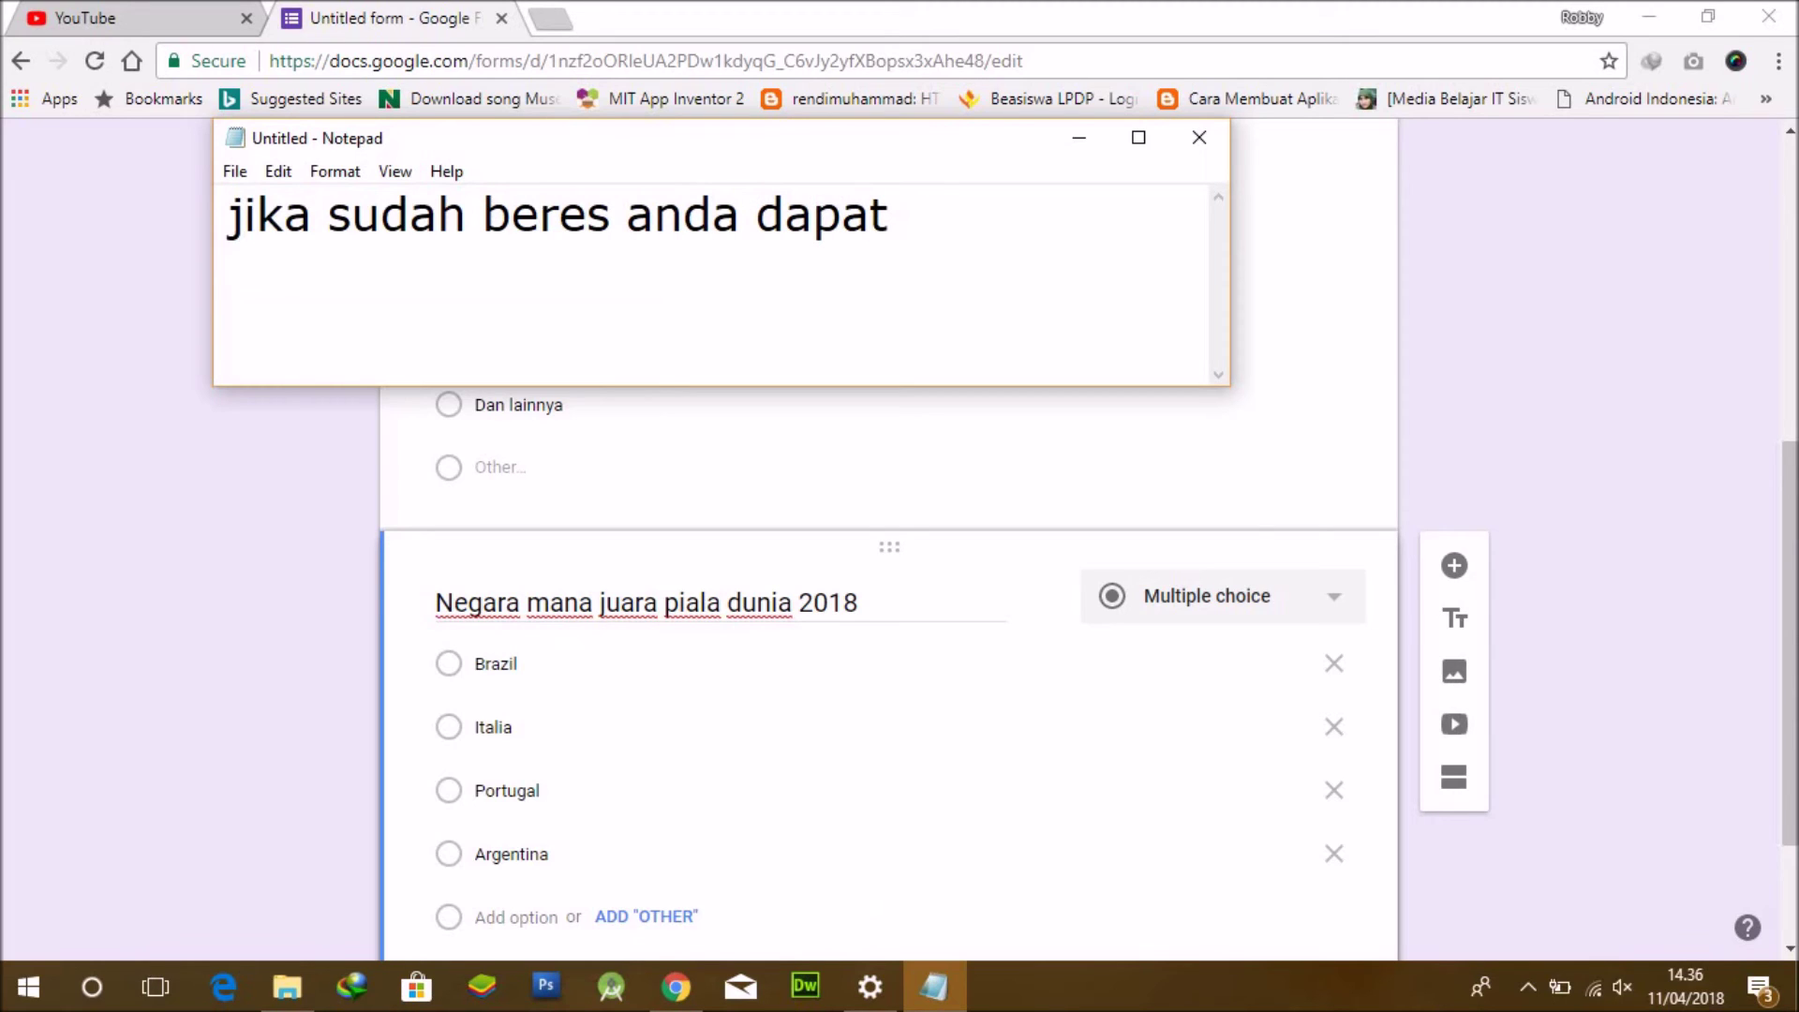
text(klik tom)
key(BackSpace)
text(k tombol send dis)
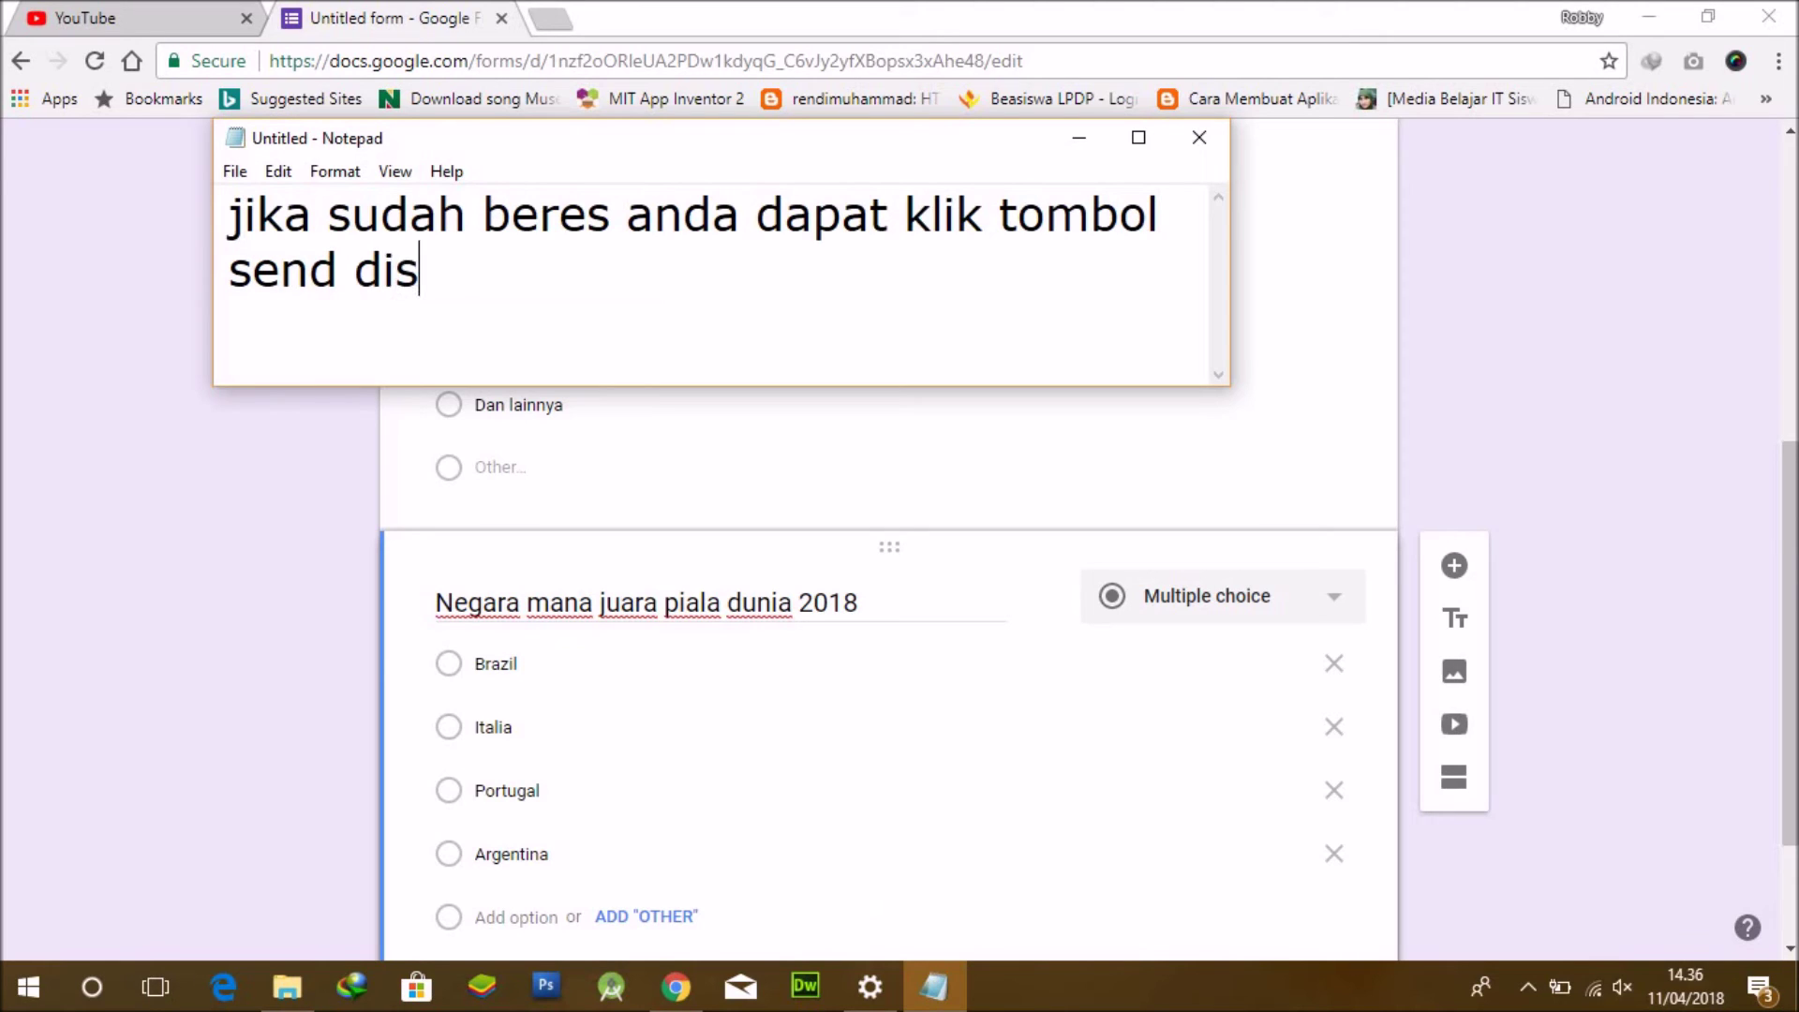
text(ebelah kanan )
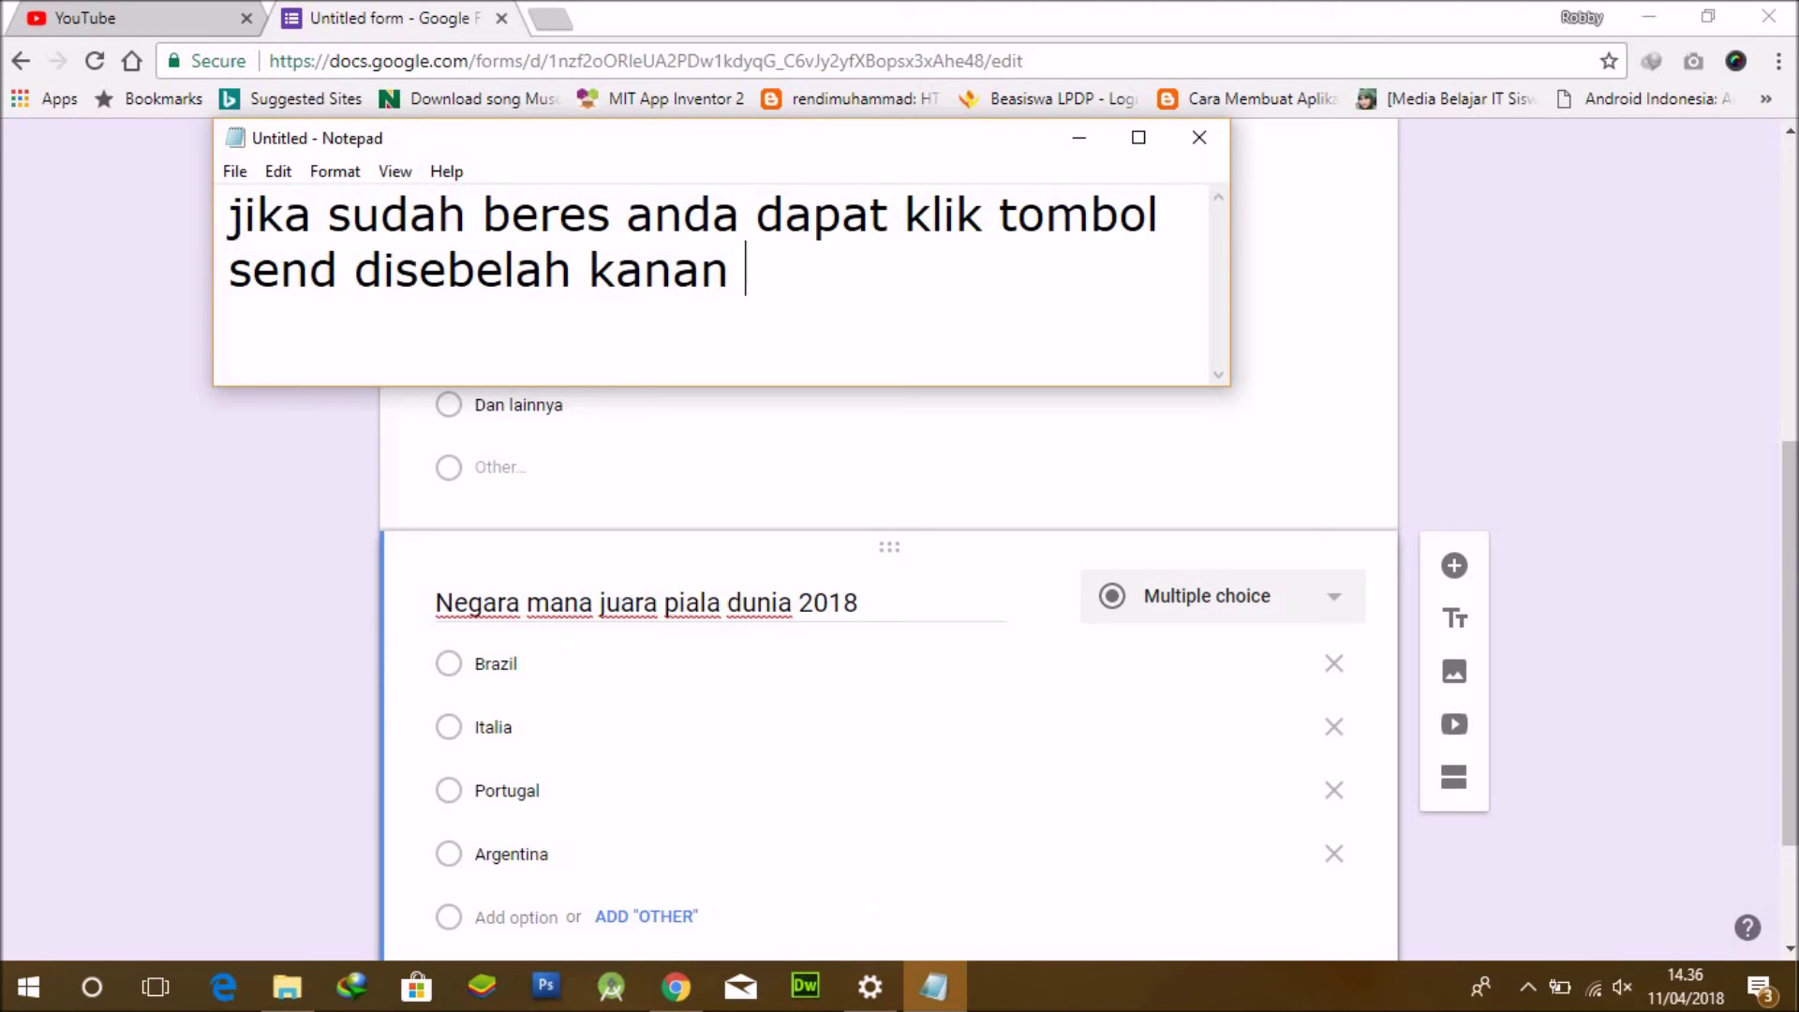
text(atas)
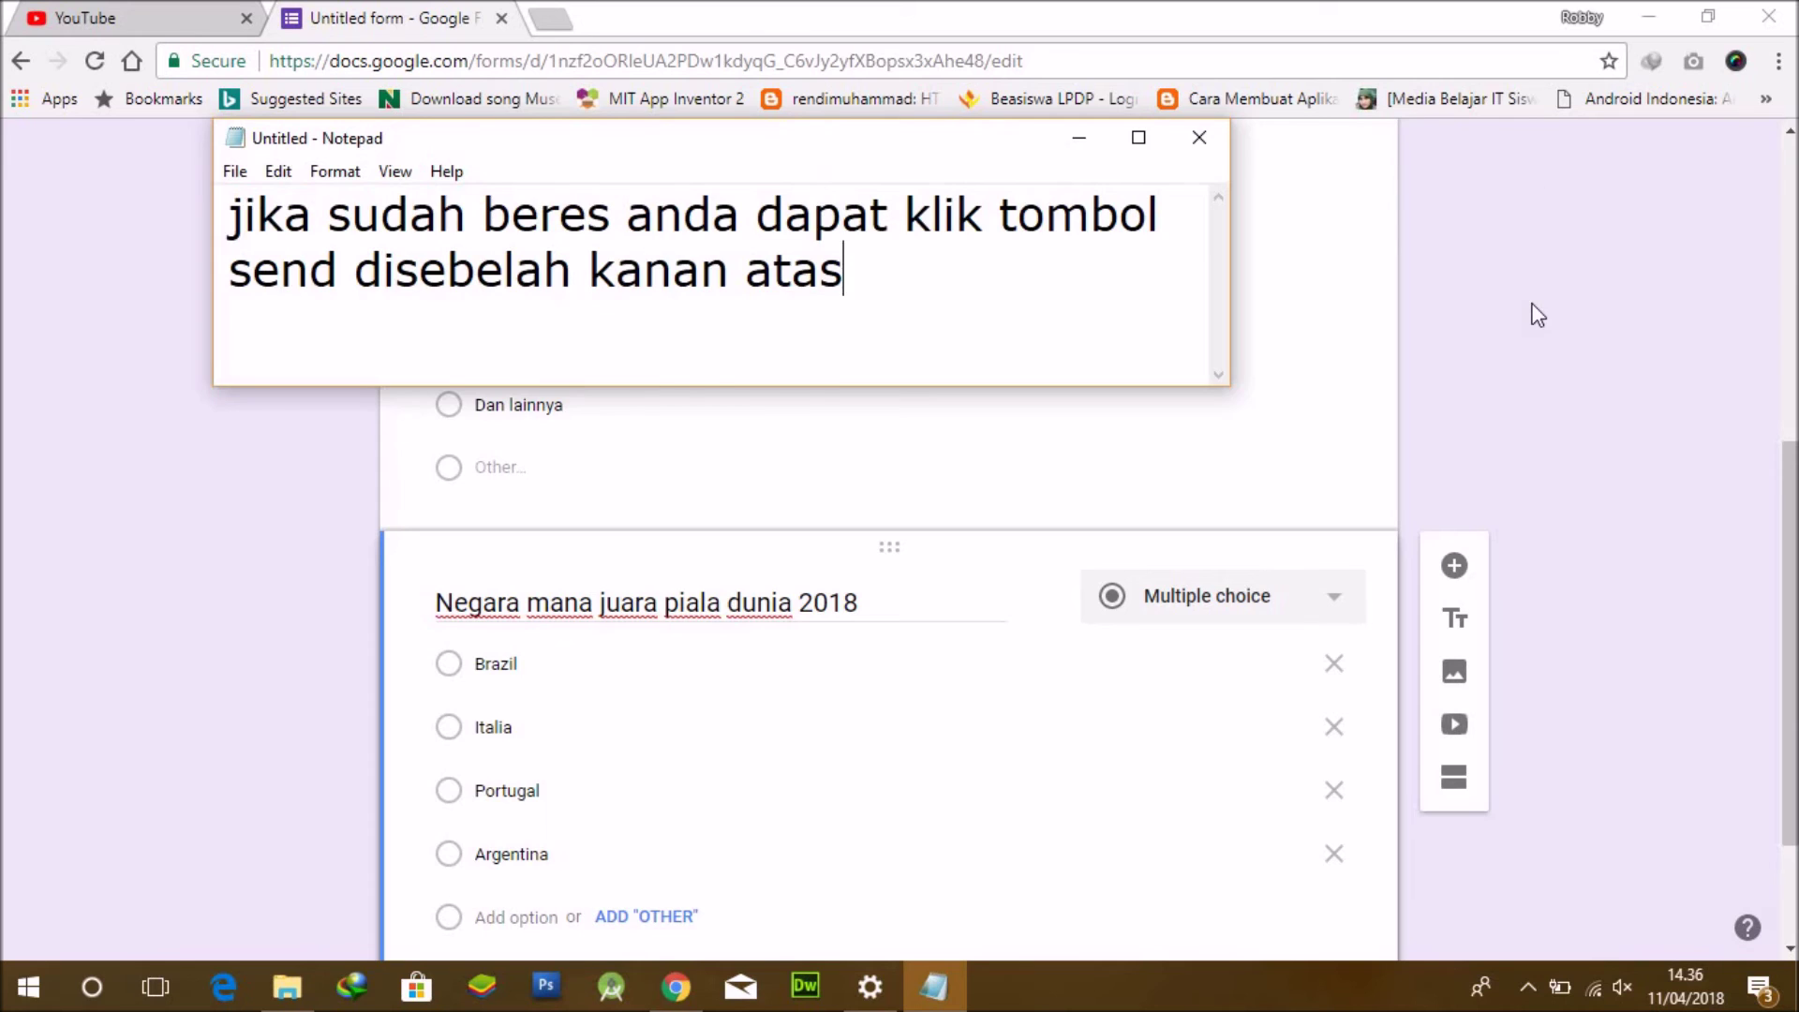
Return to the questionnaire in Chrome and open its Send form dialog.
click(1538, 315)
scroll(1537, 315, up, 8)
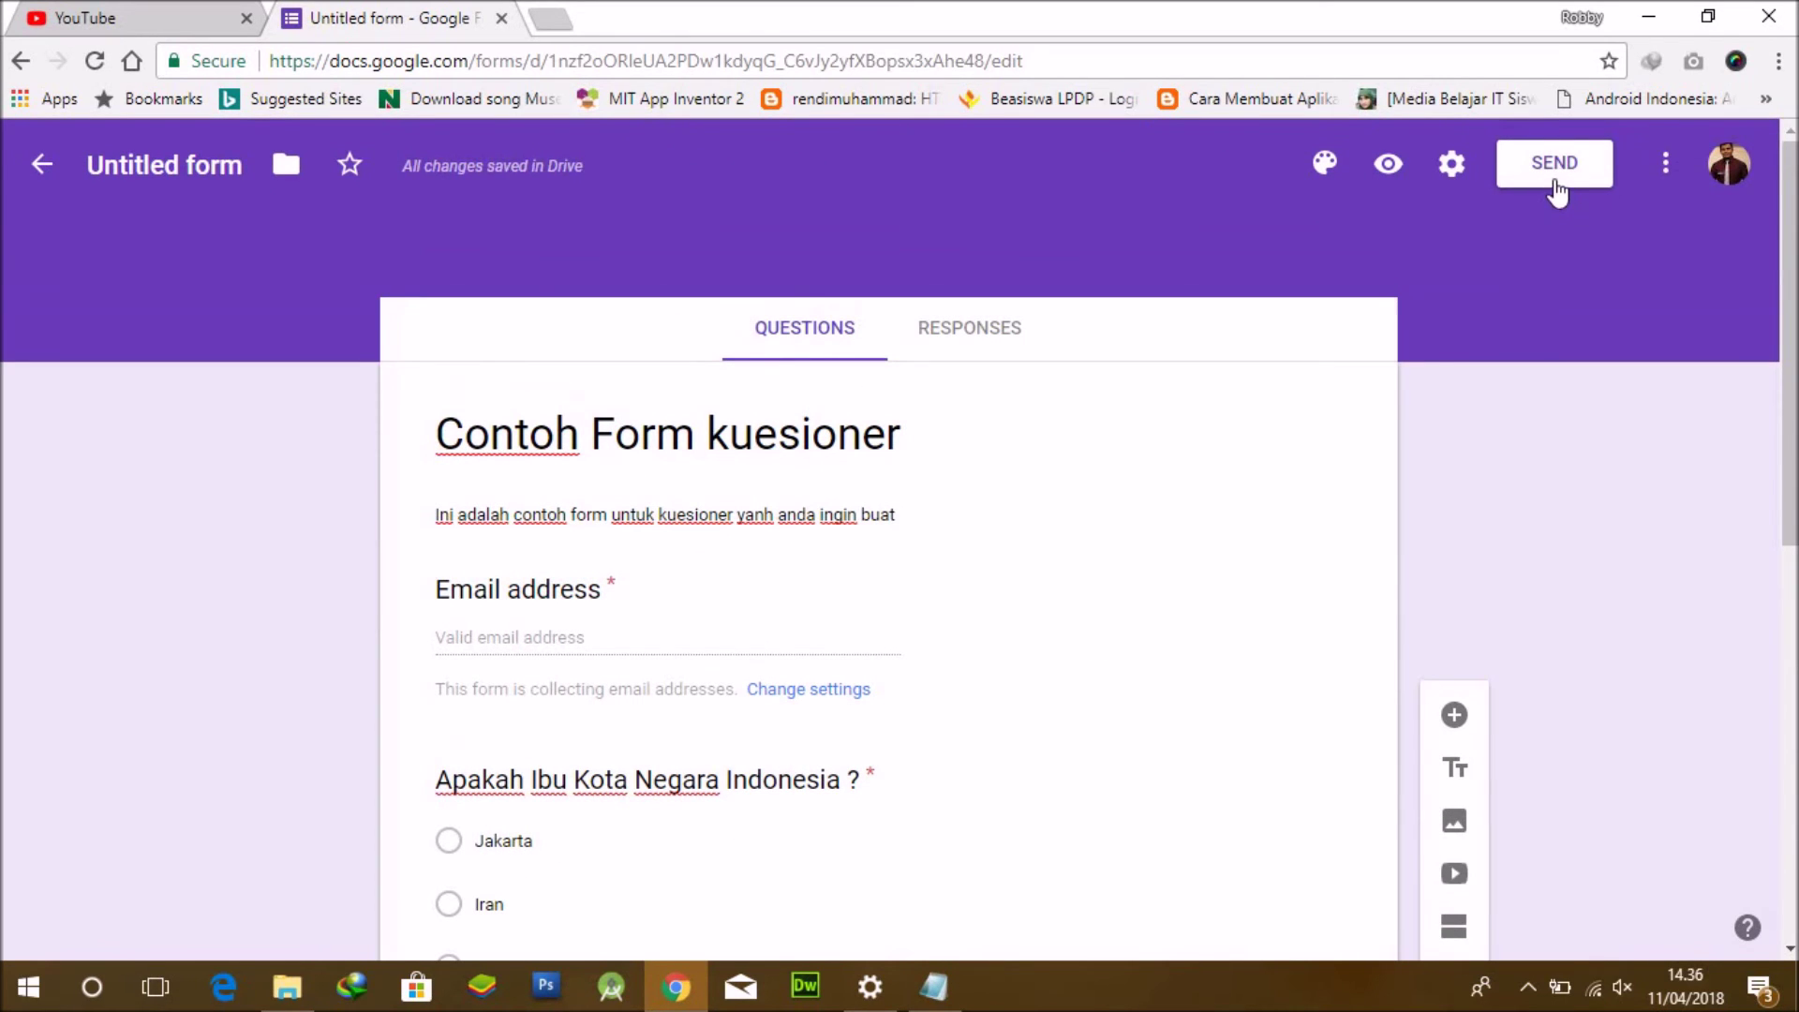
click(1556, 190)
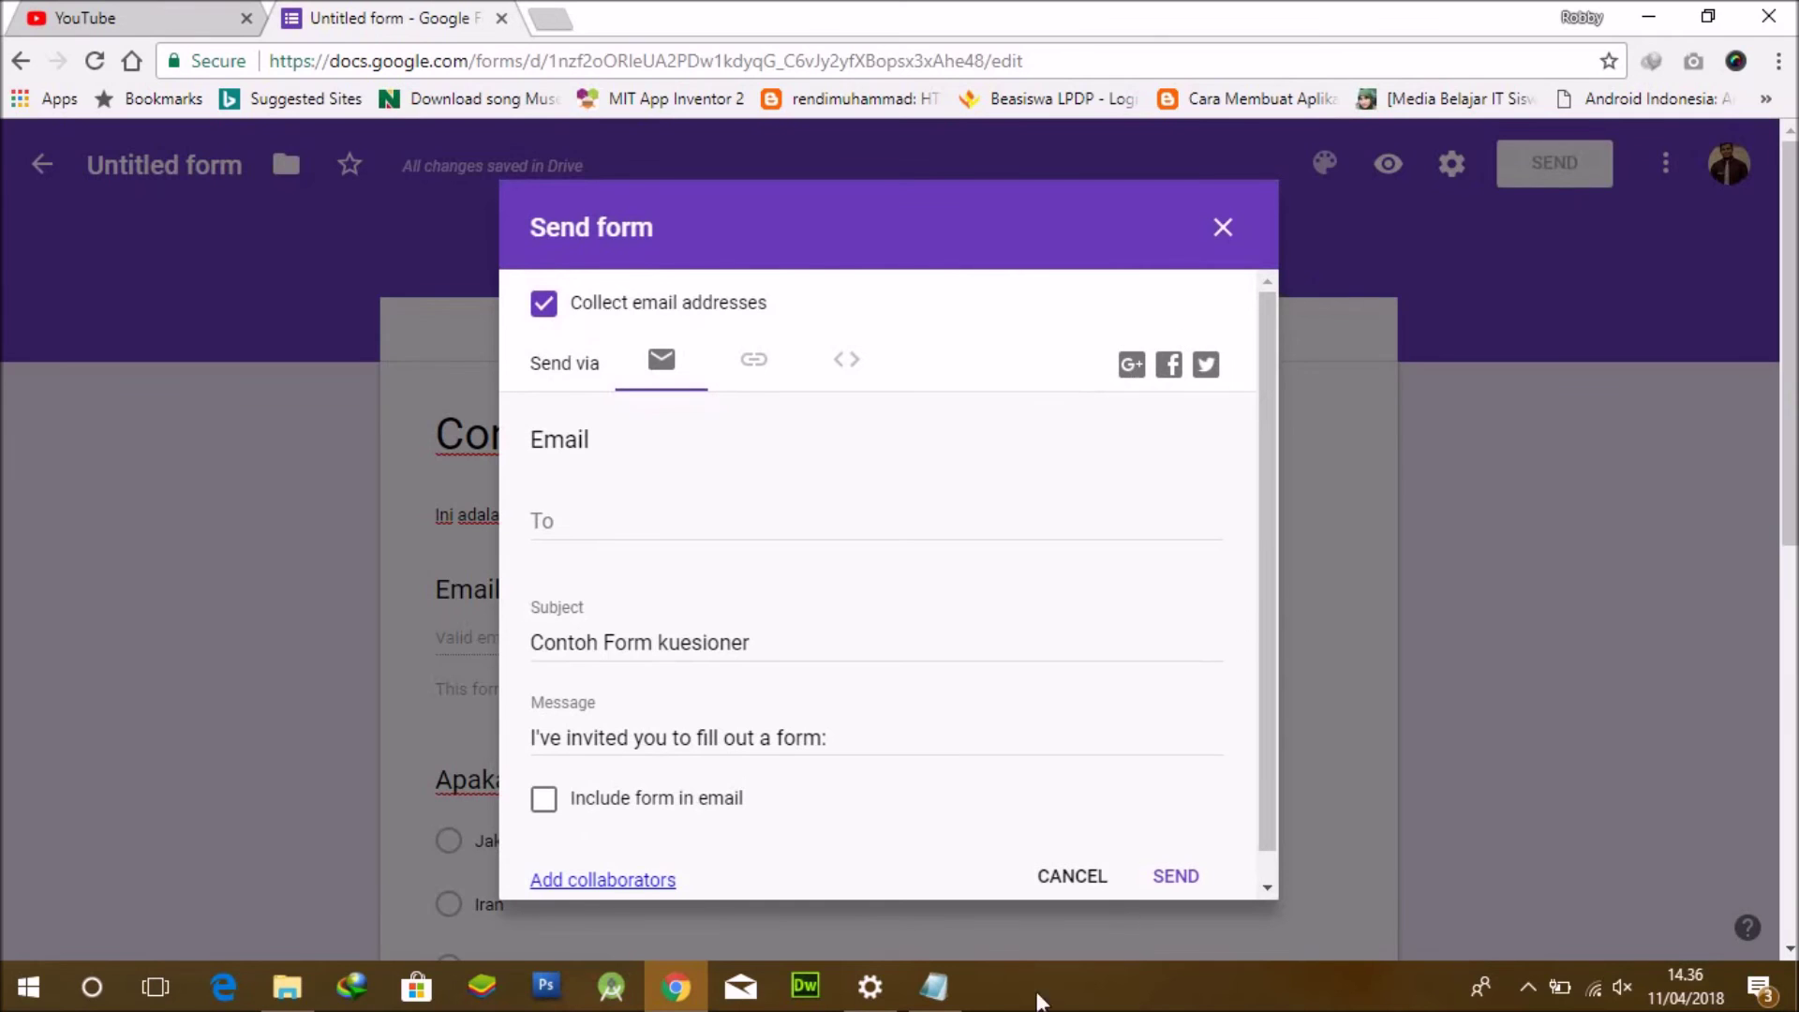
Move the Notepad window over the Send form dialog and replace the note with "anda dapat mengirim kuesioner tersebut via email".
click(934, 985)
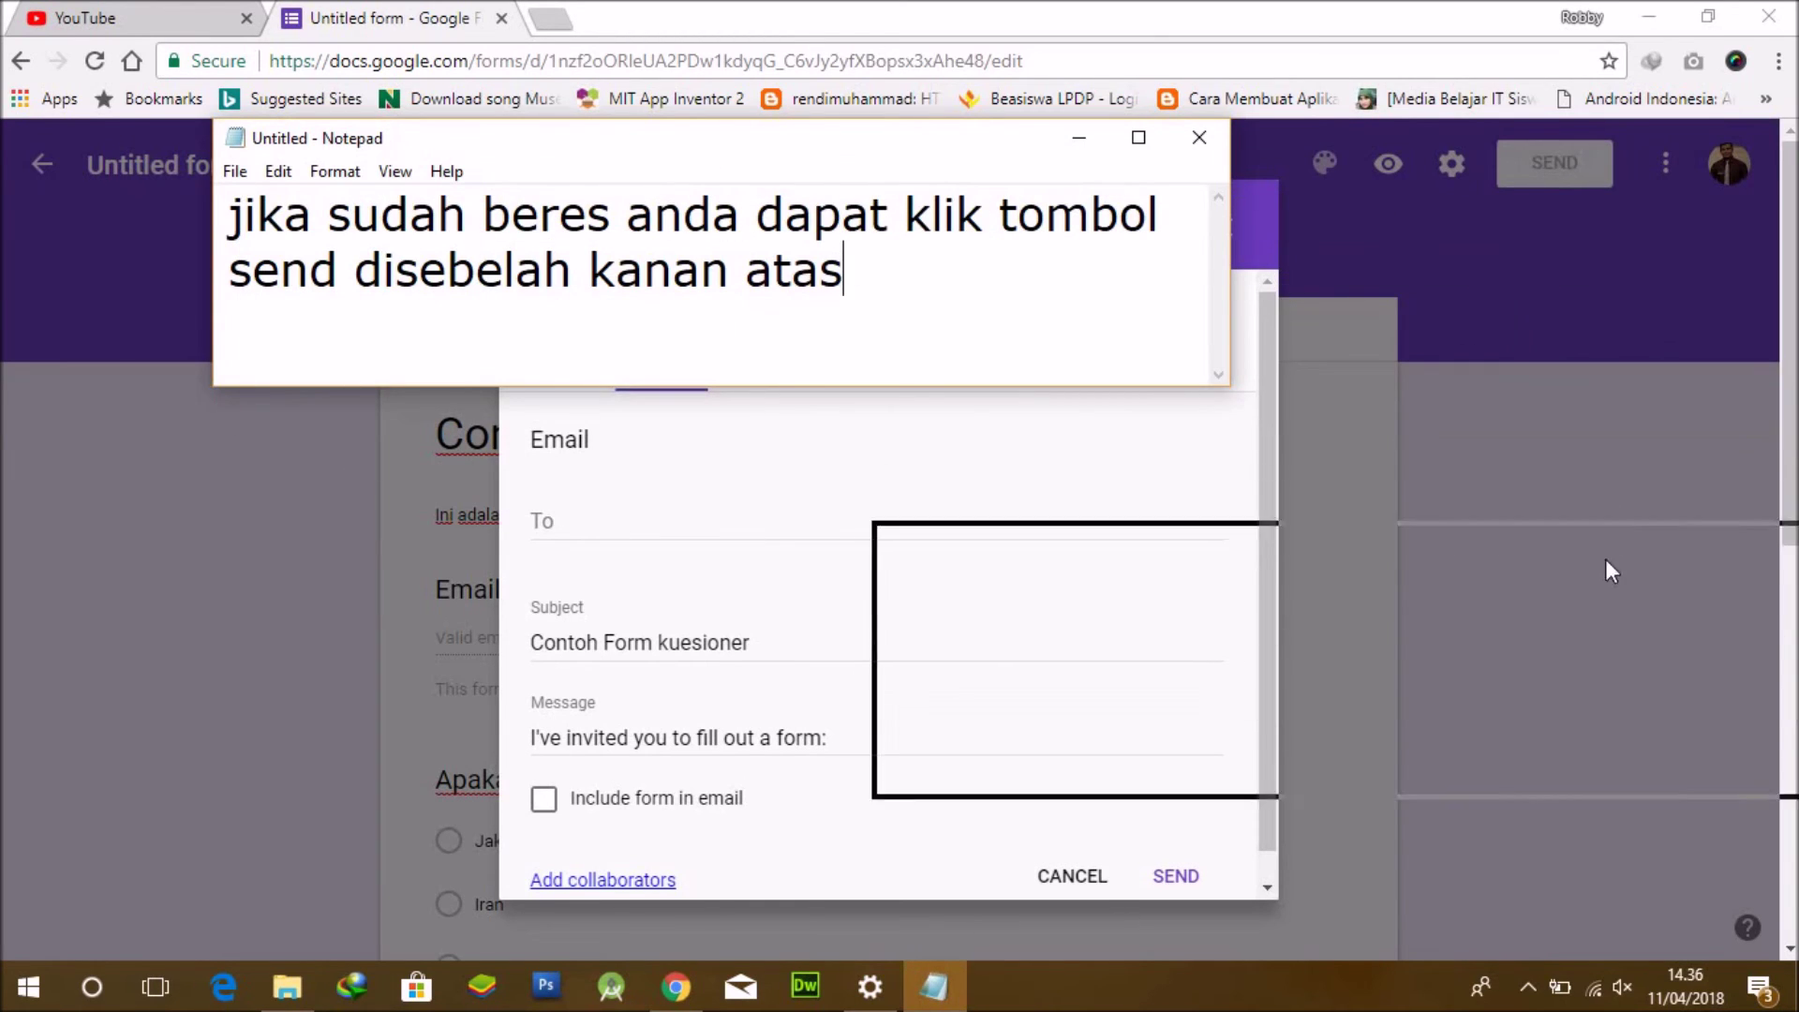
drag(938, 148, 1096, 843)
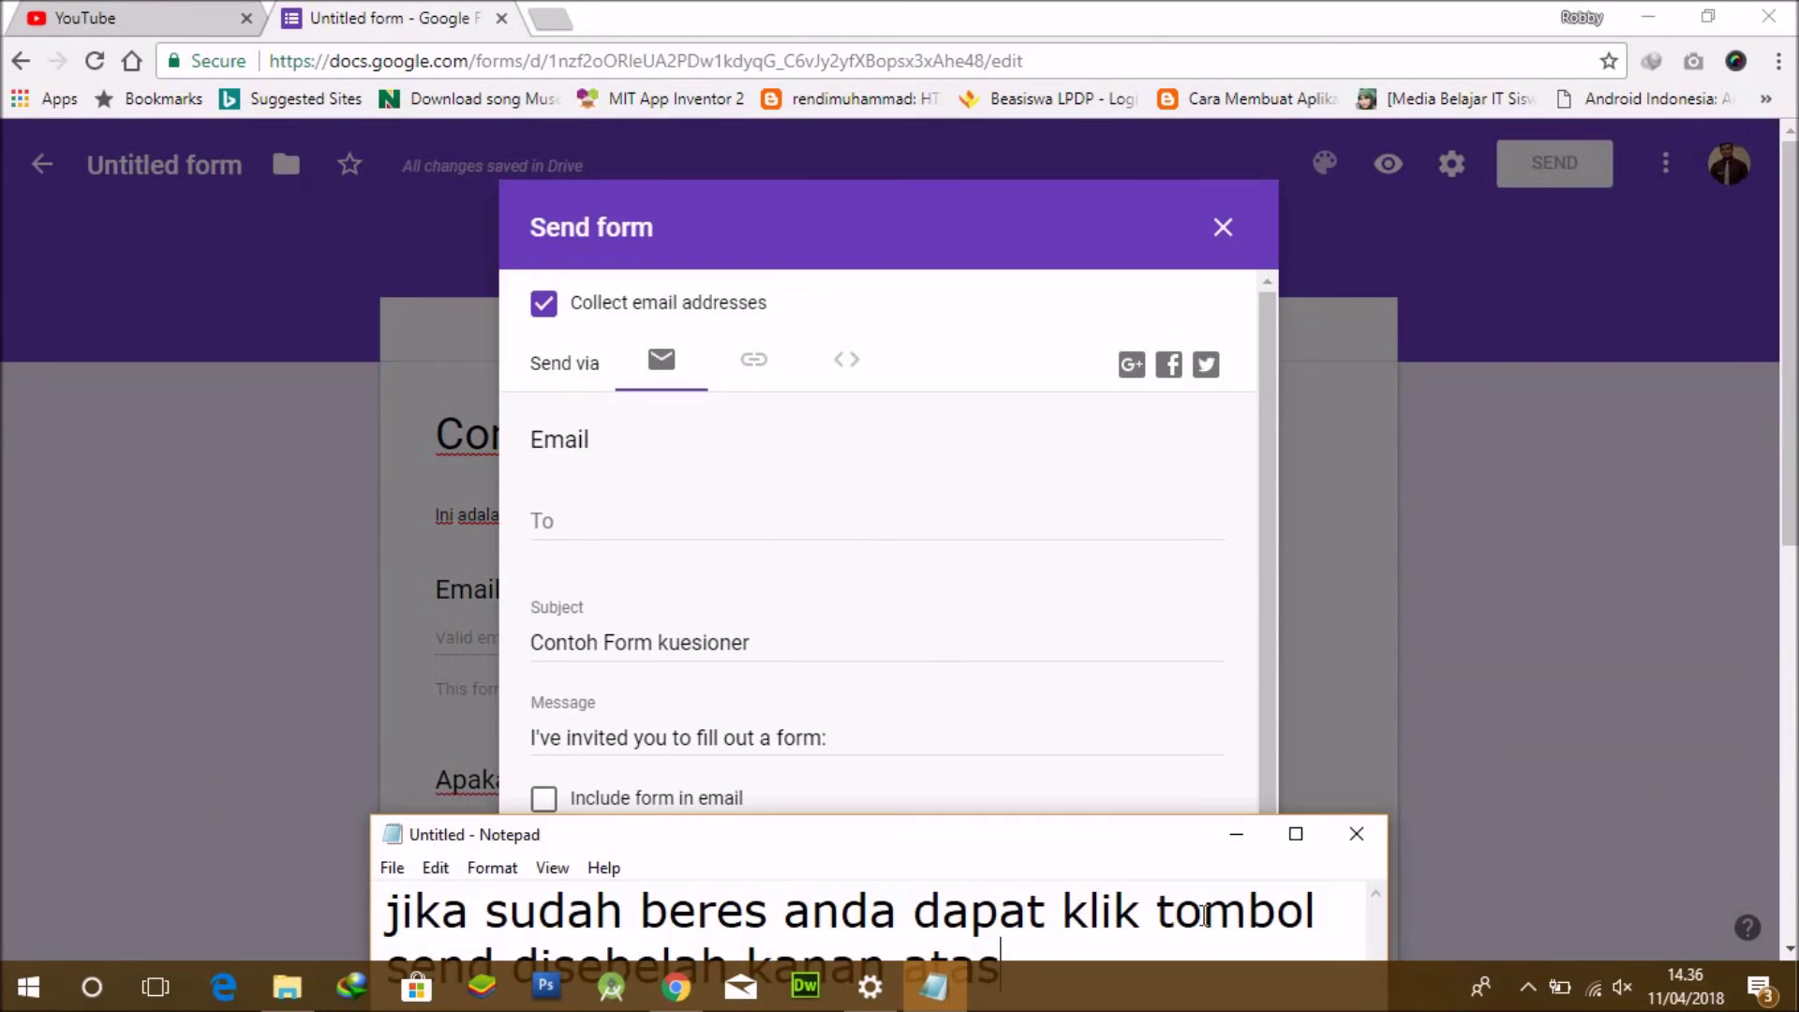
key(ctrl+a)
drag(1092, 855, 1086, 488)
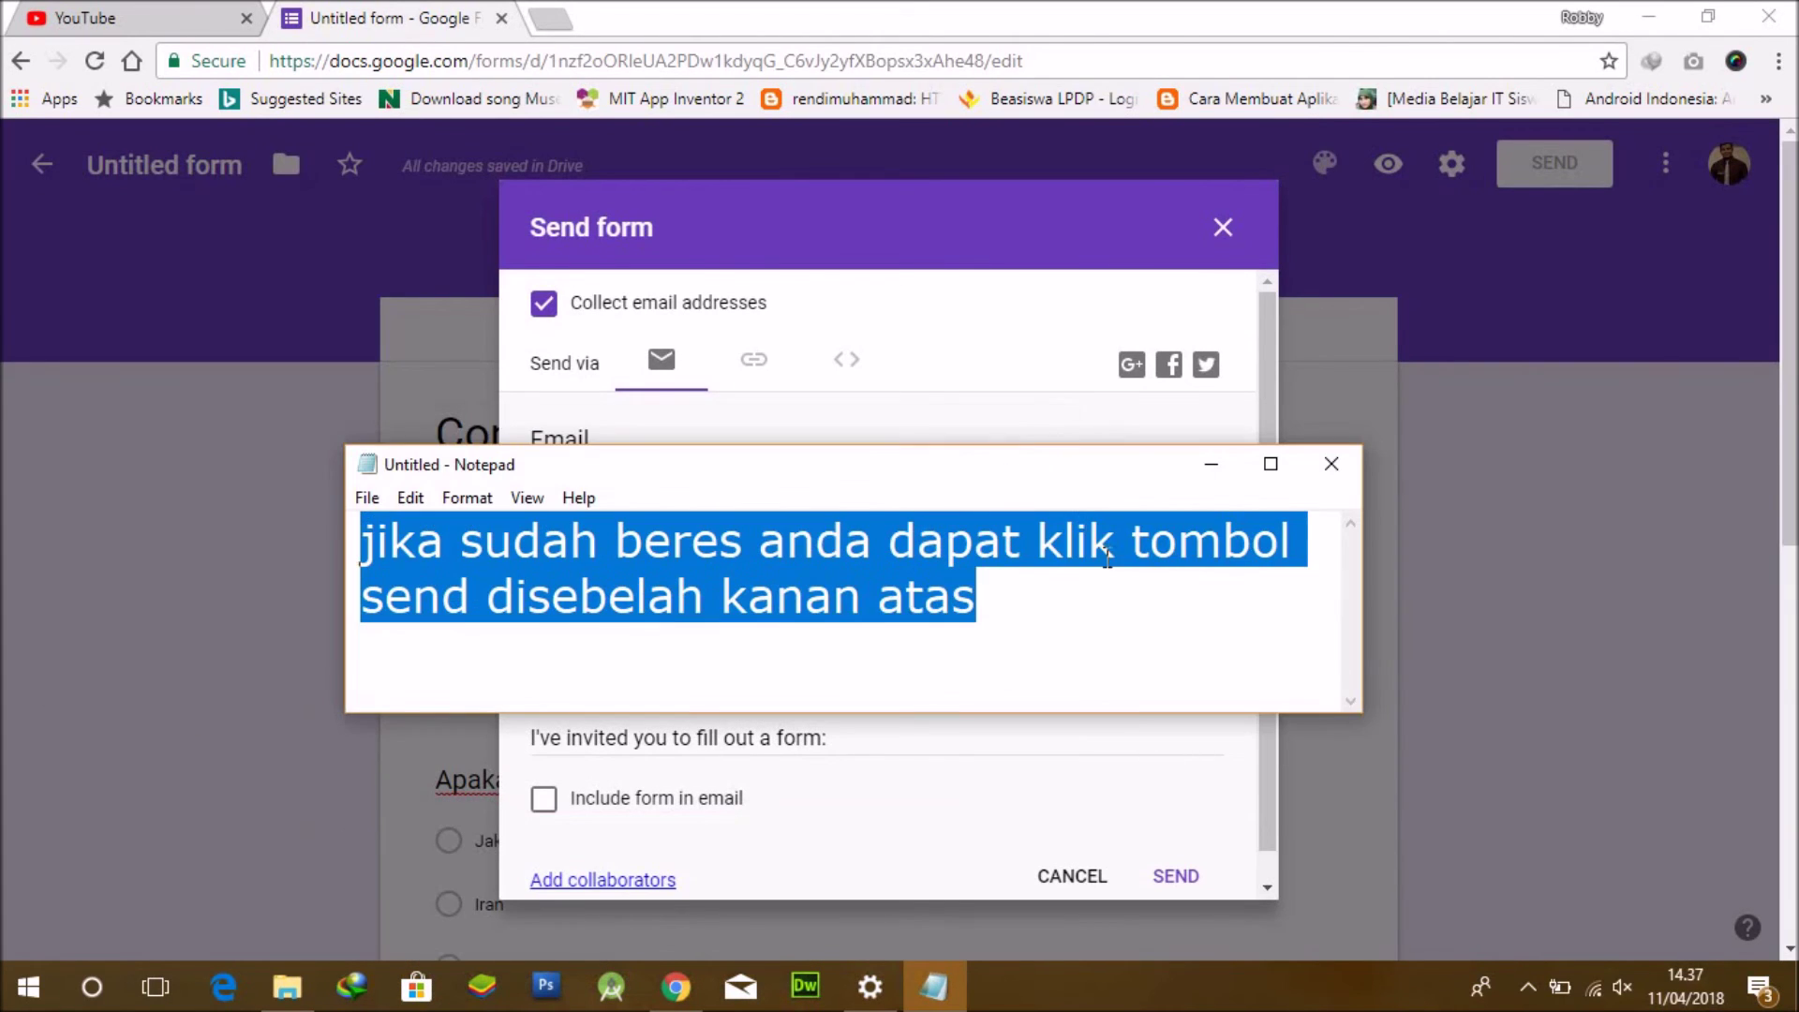
text(anda dapa)
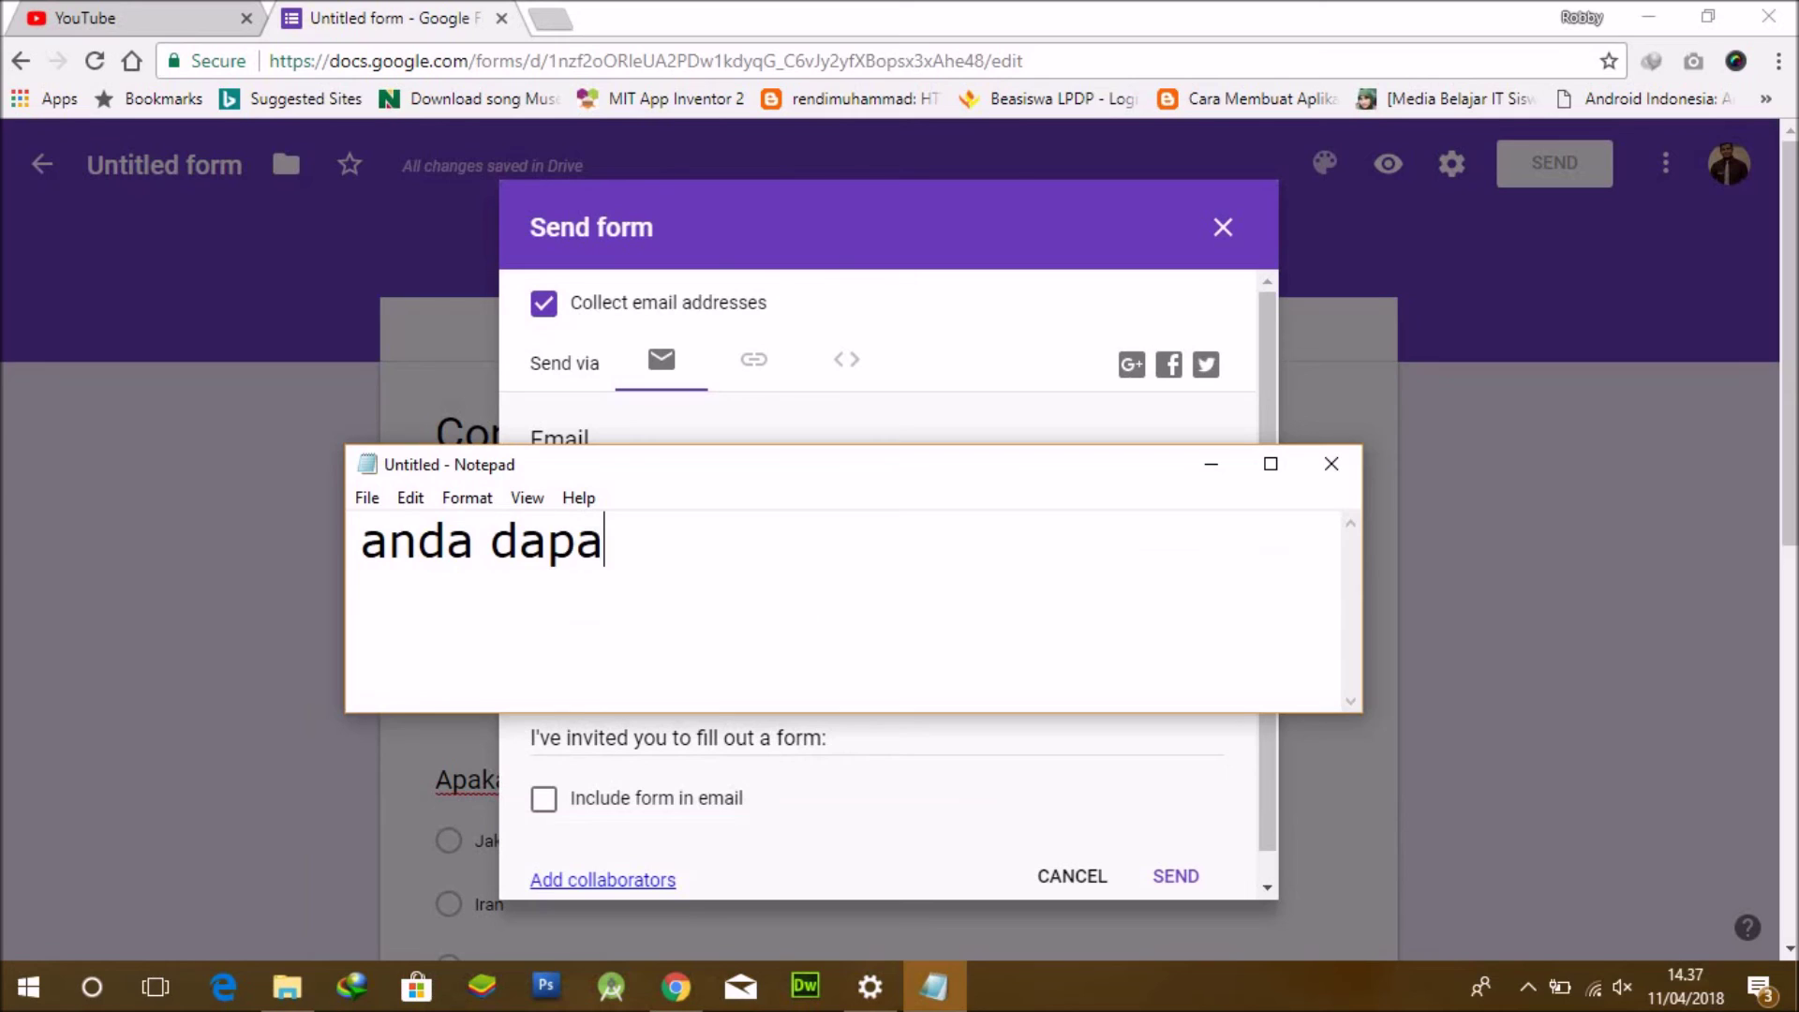
text(t mengi)
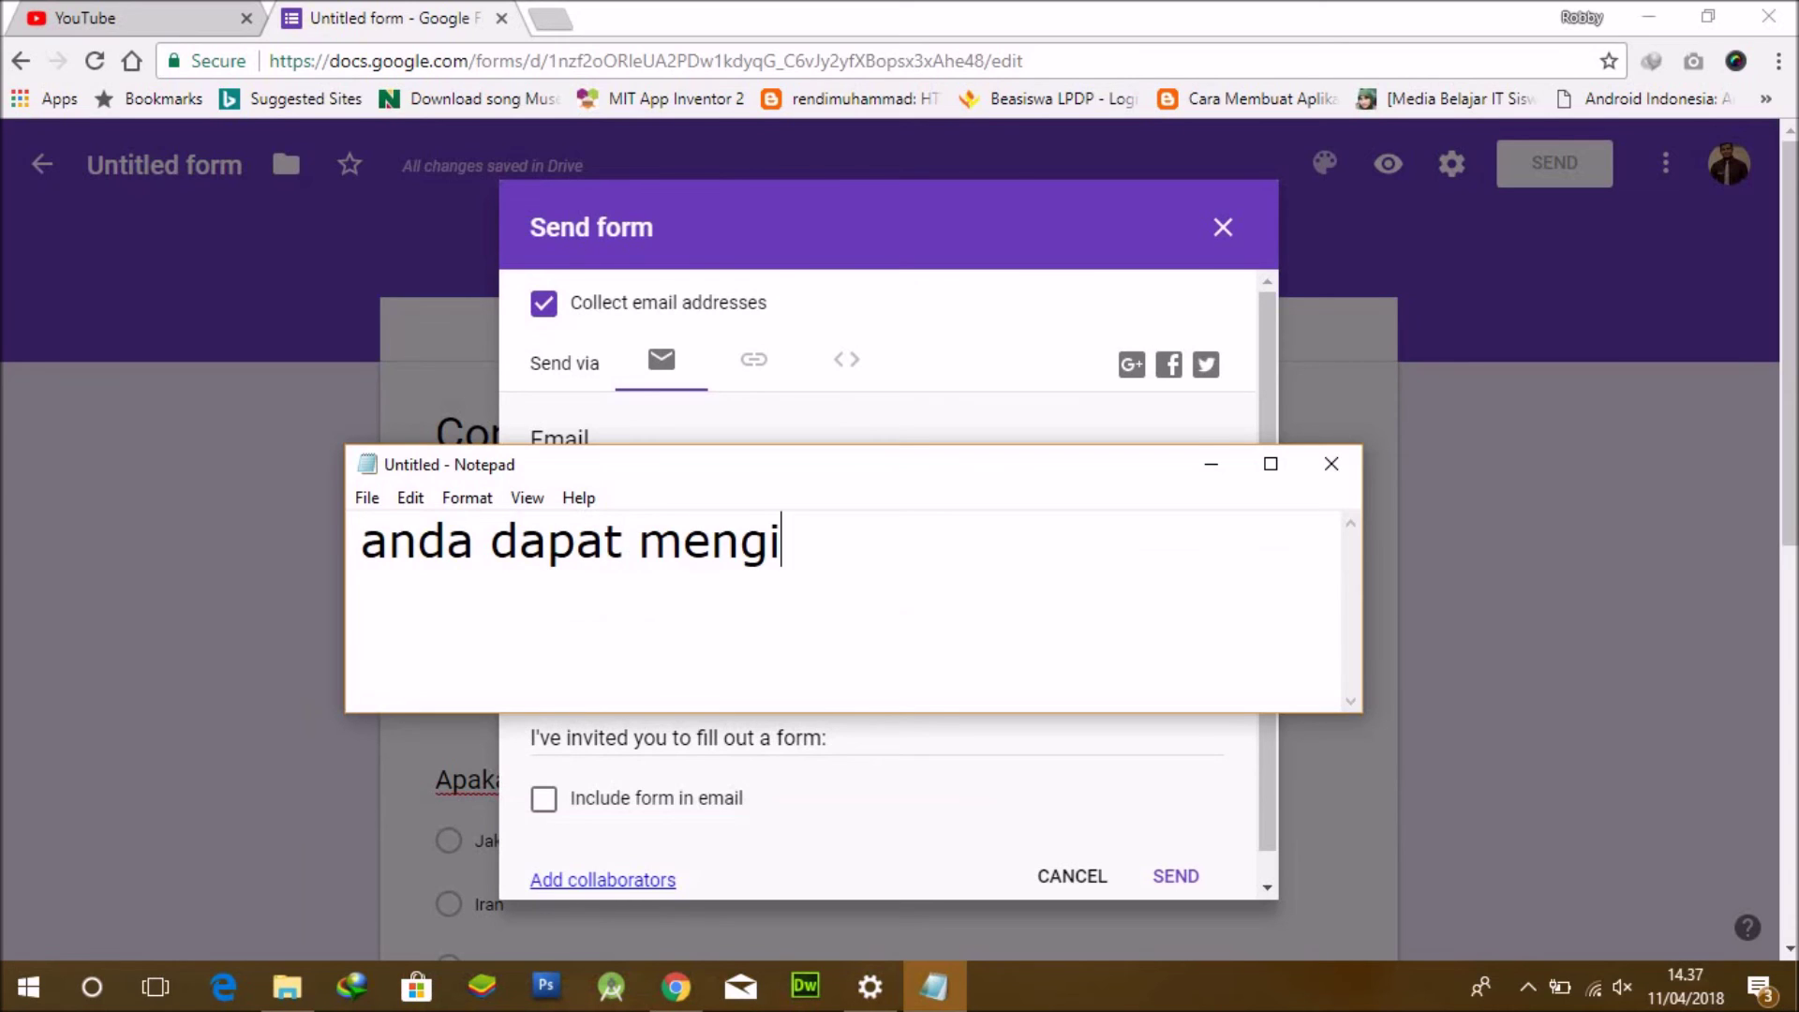
text(rim )
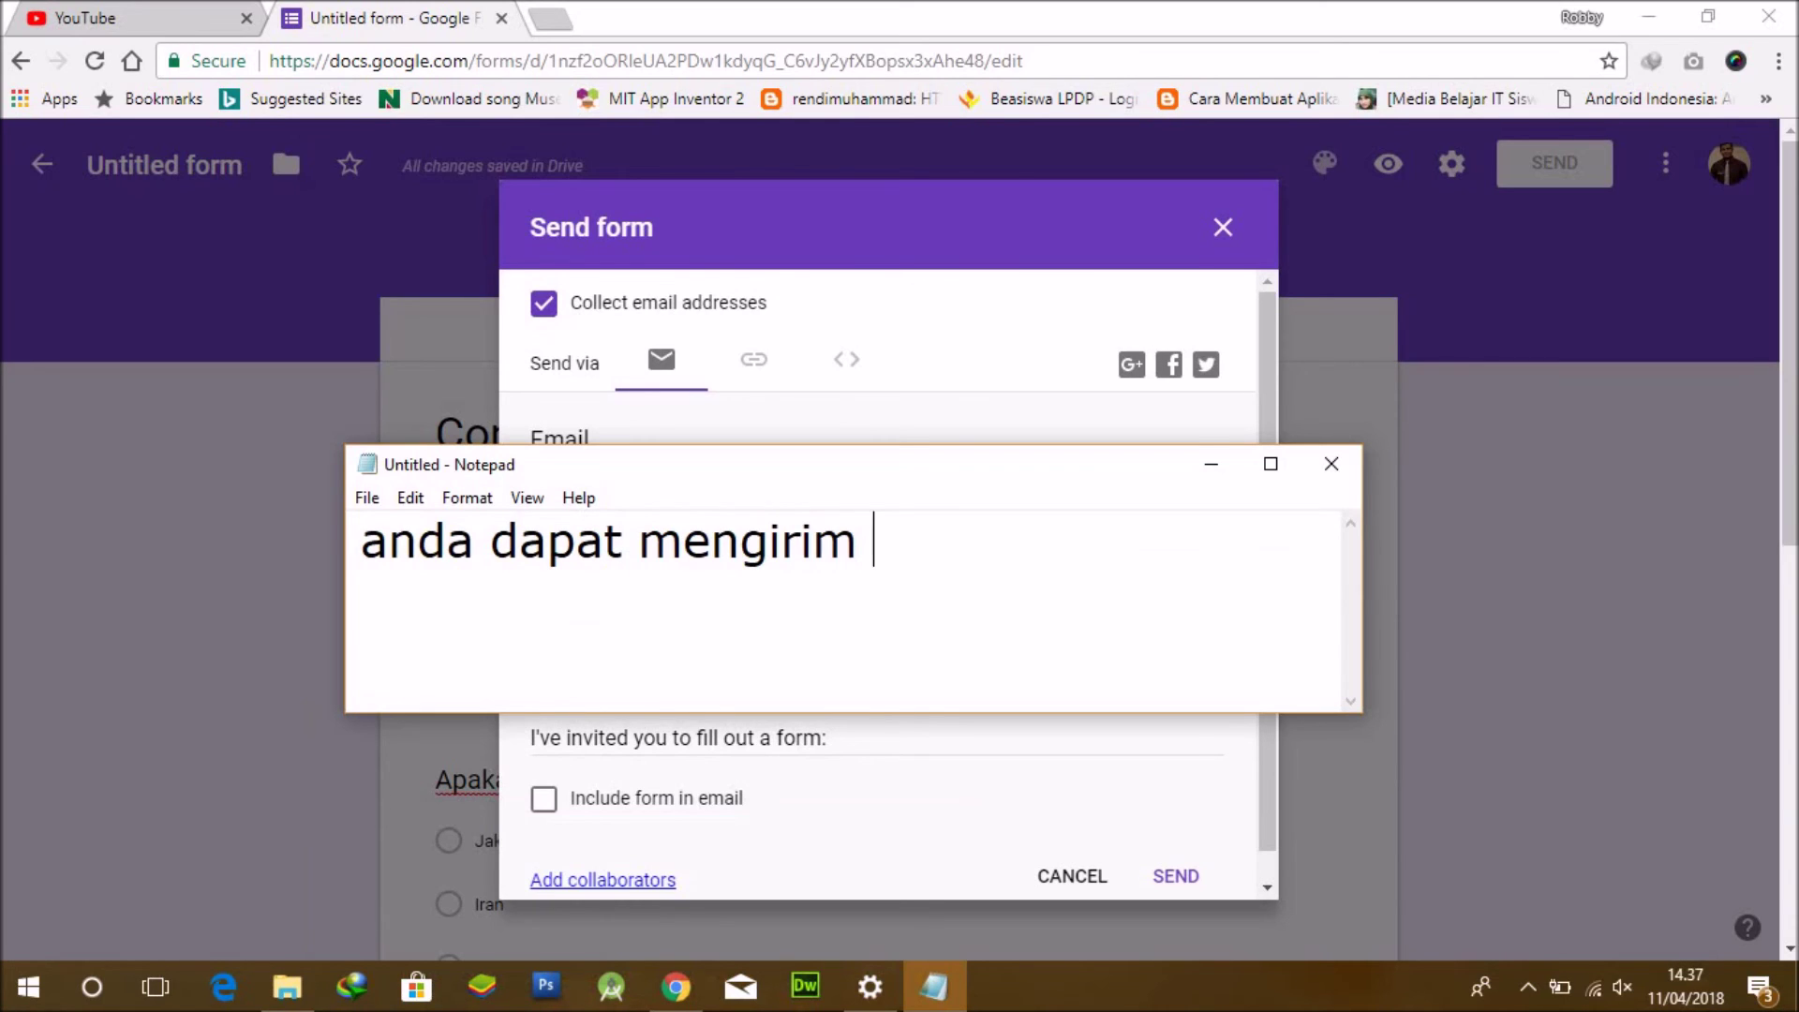
text(kuesi)
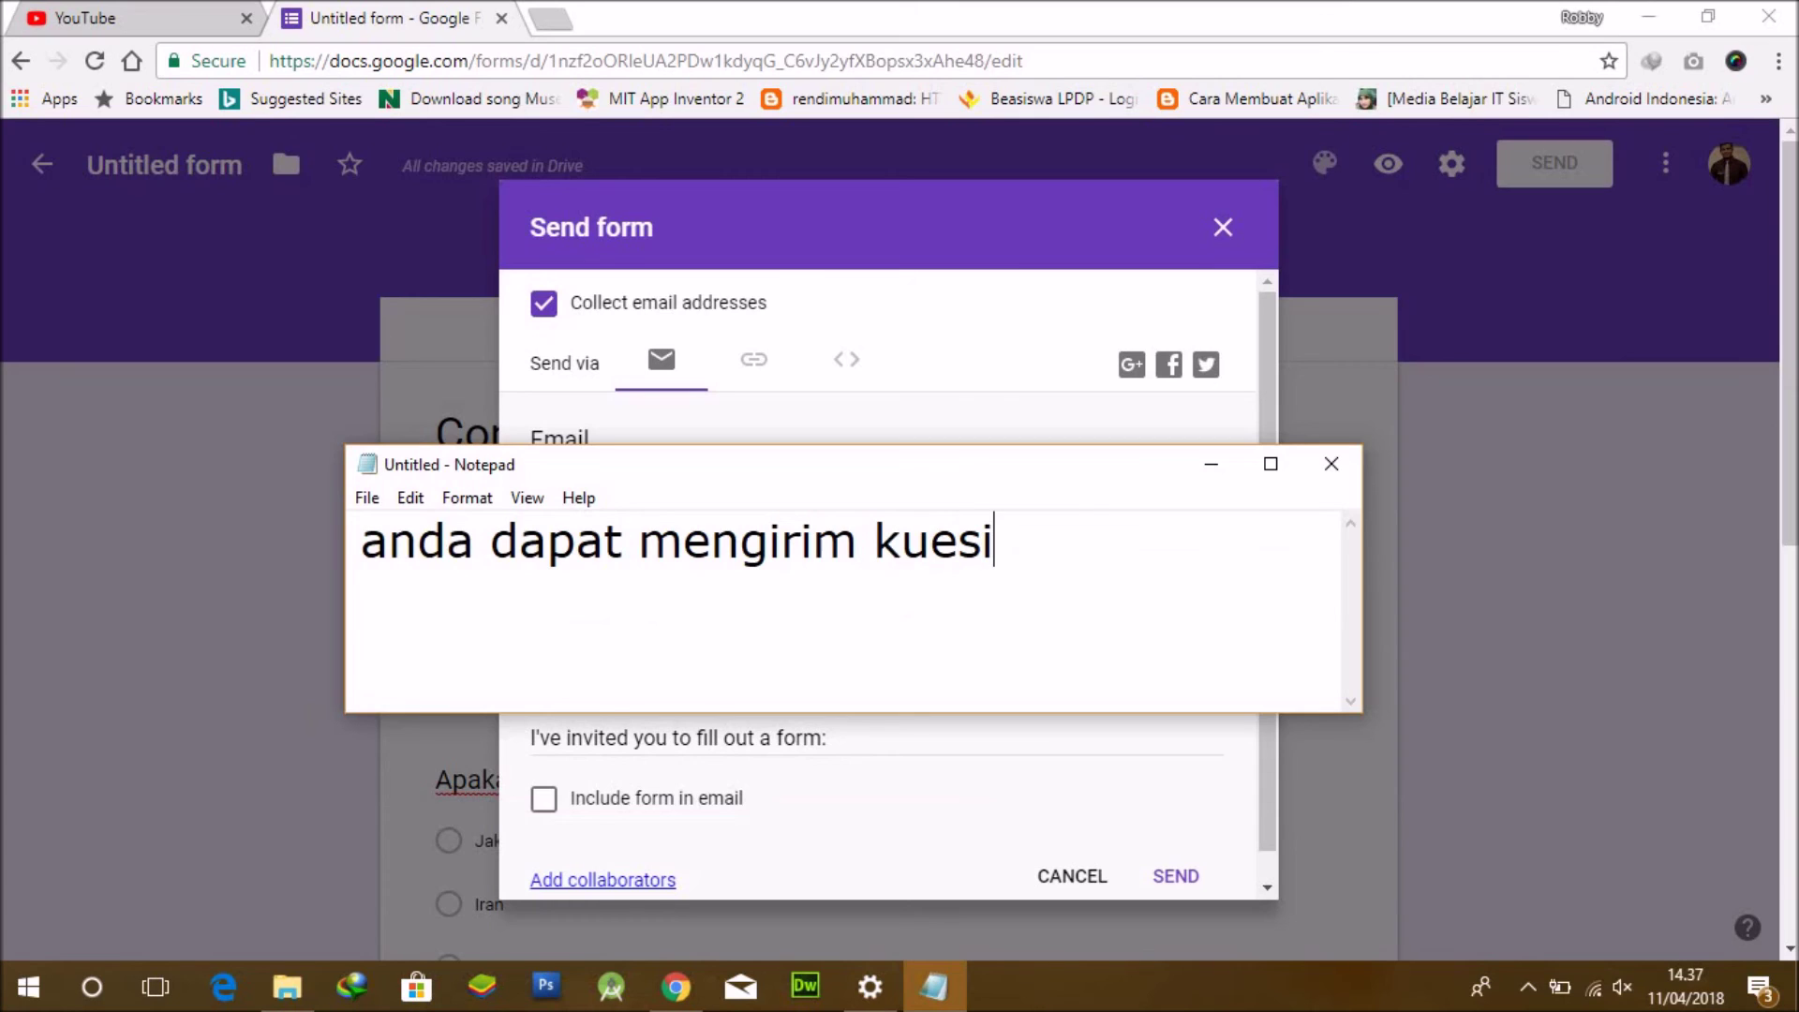
text(oner tersebu)
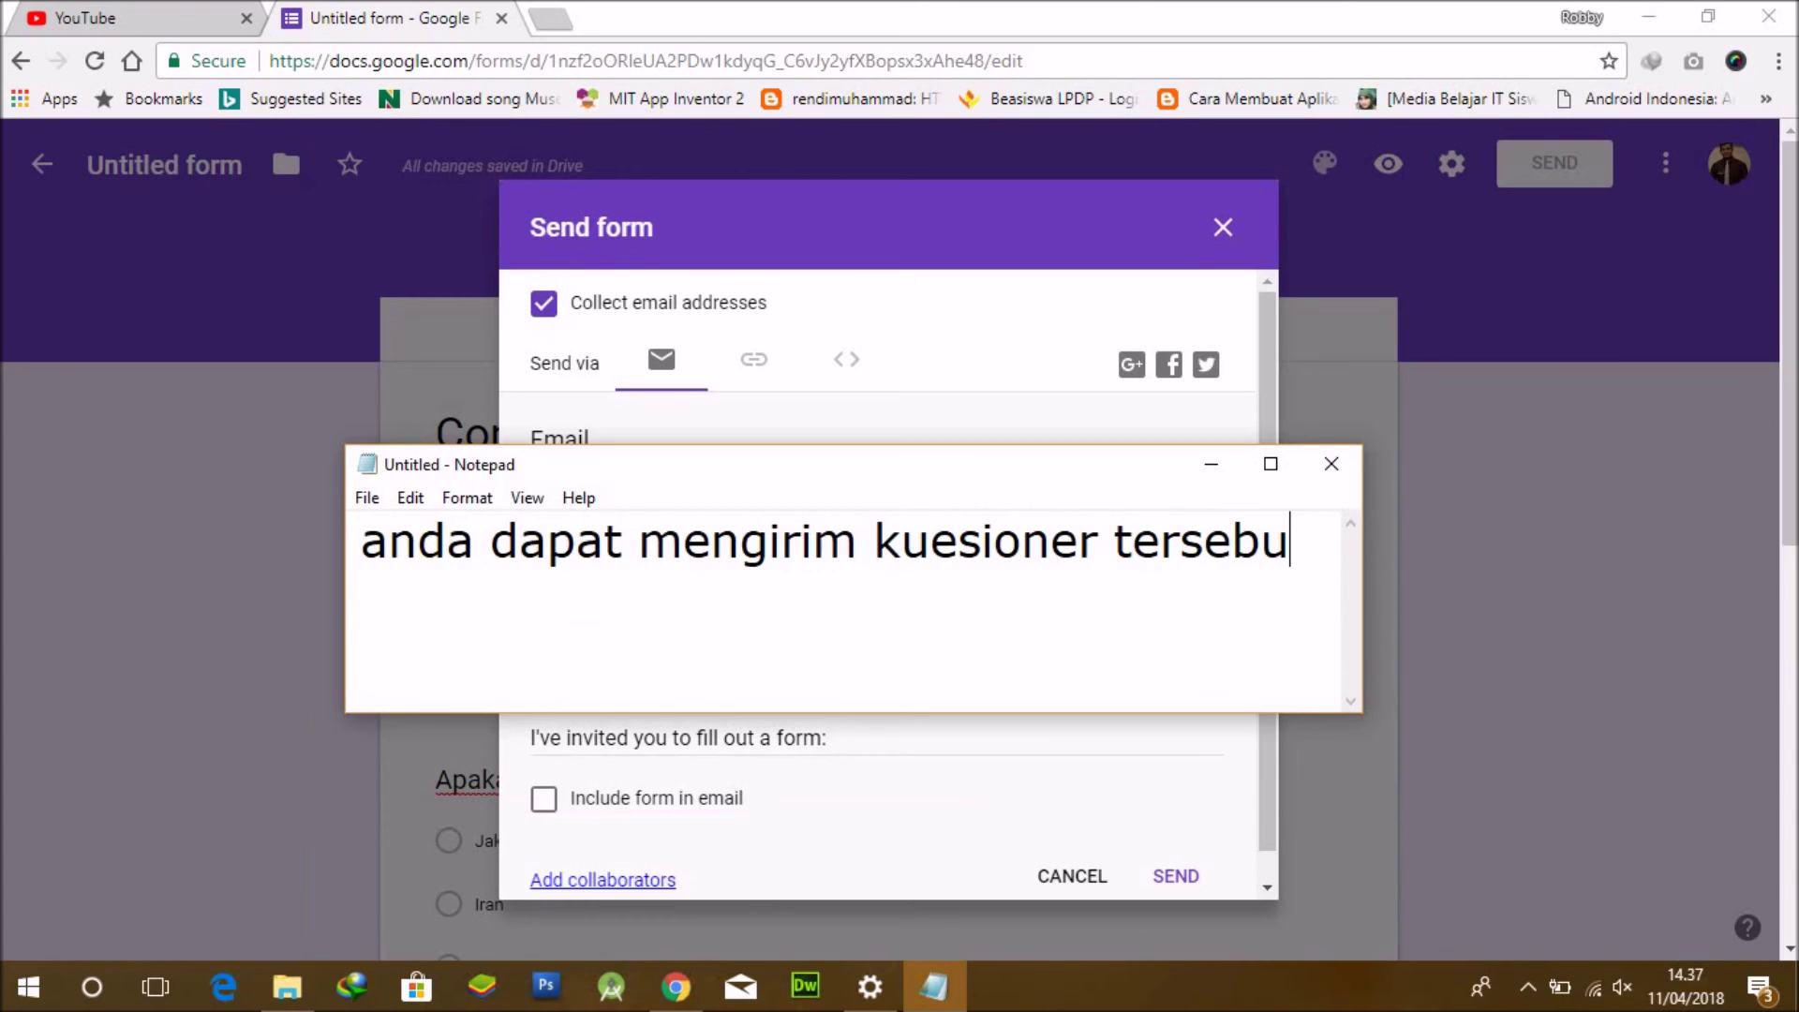
text(t via email)
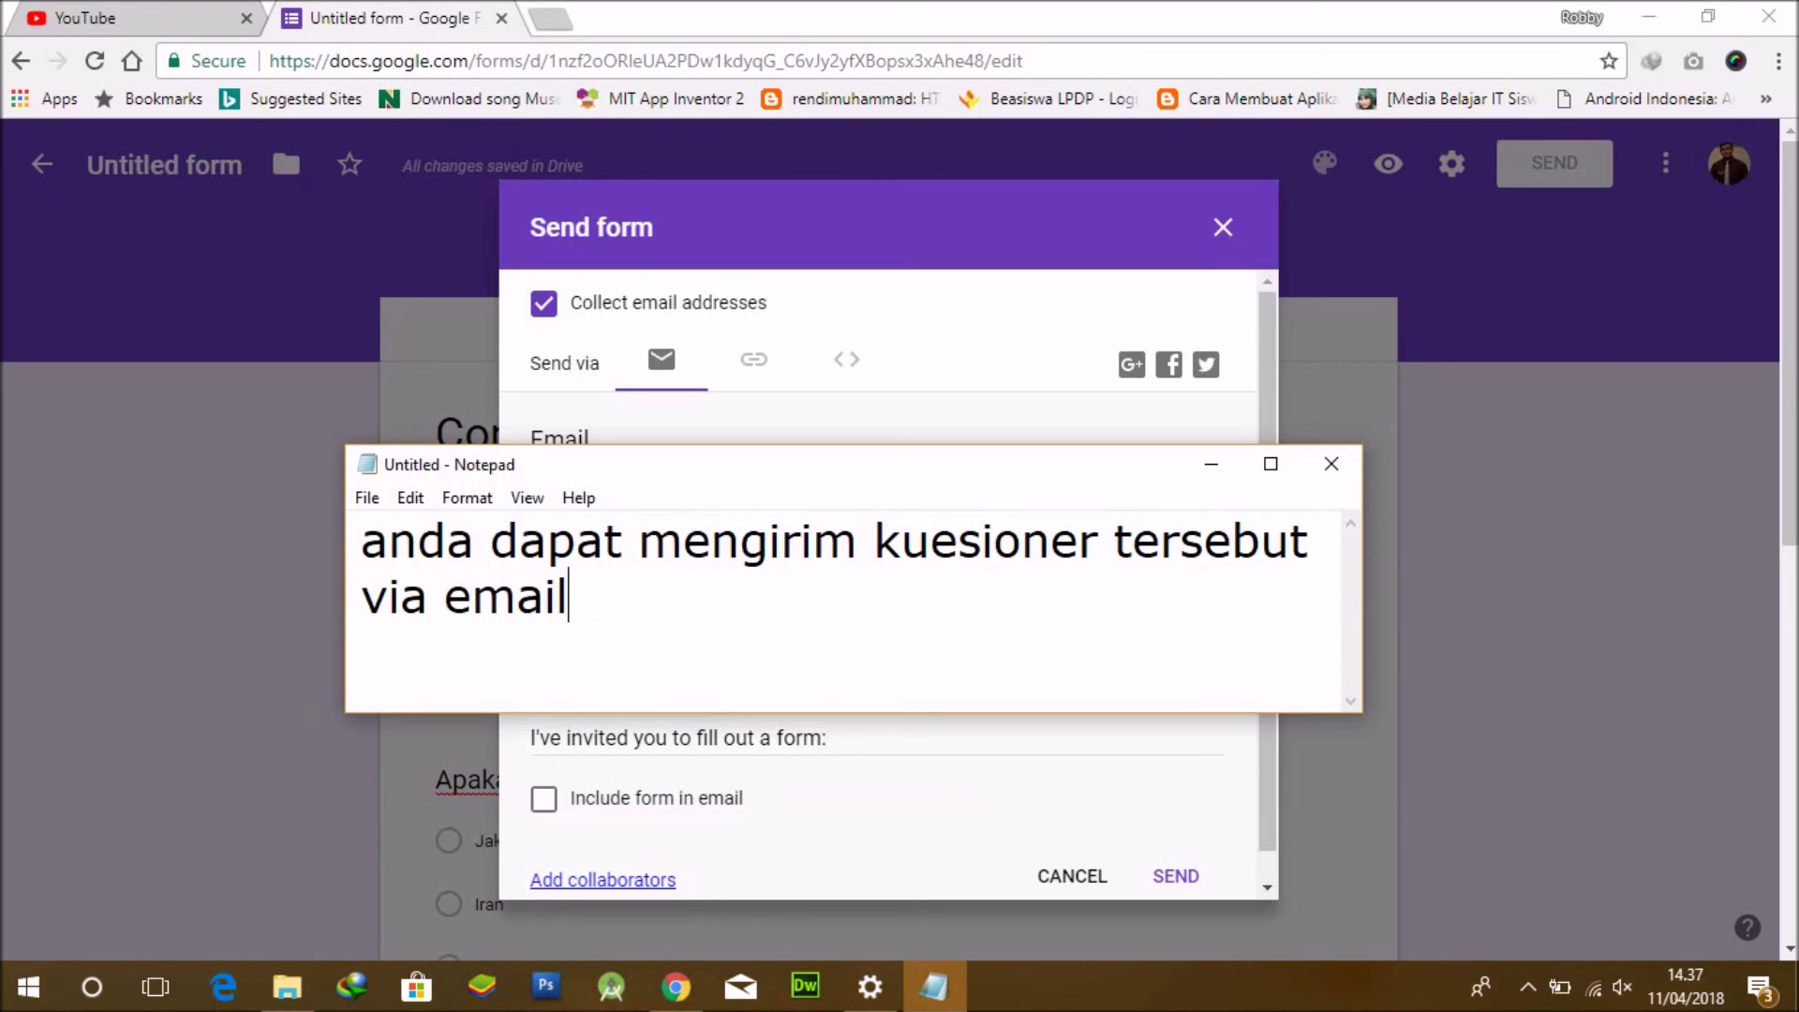
In Chrome's Send form dialog, enter the recipient's email address for the email invitation using the suggested address.
click(673, 367)
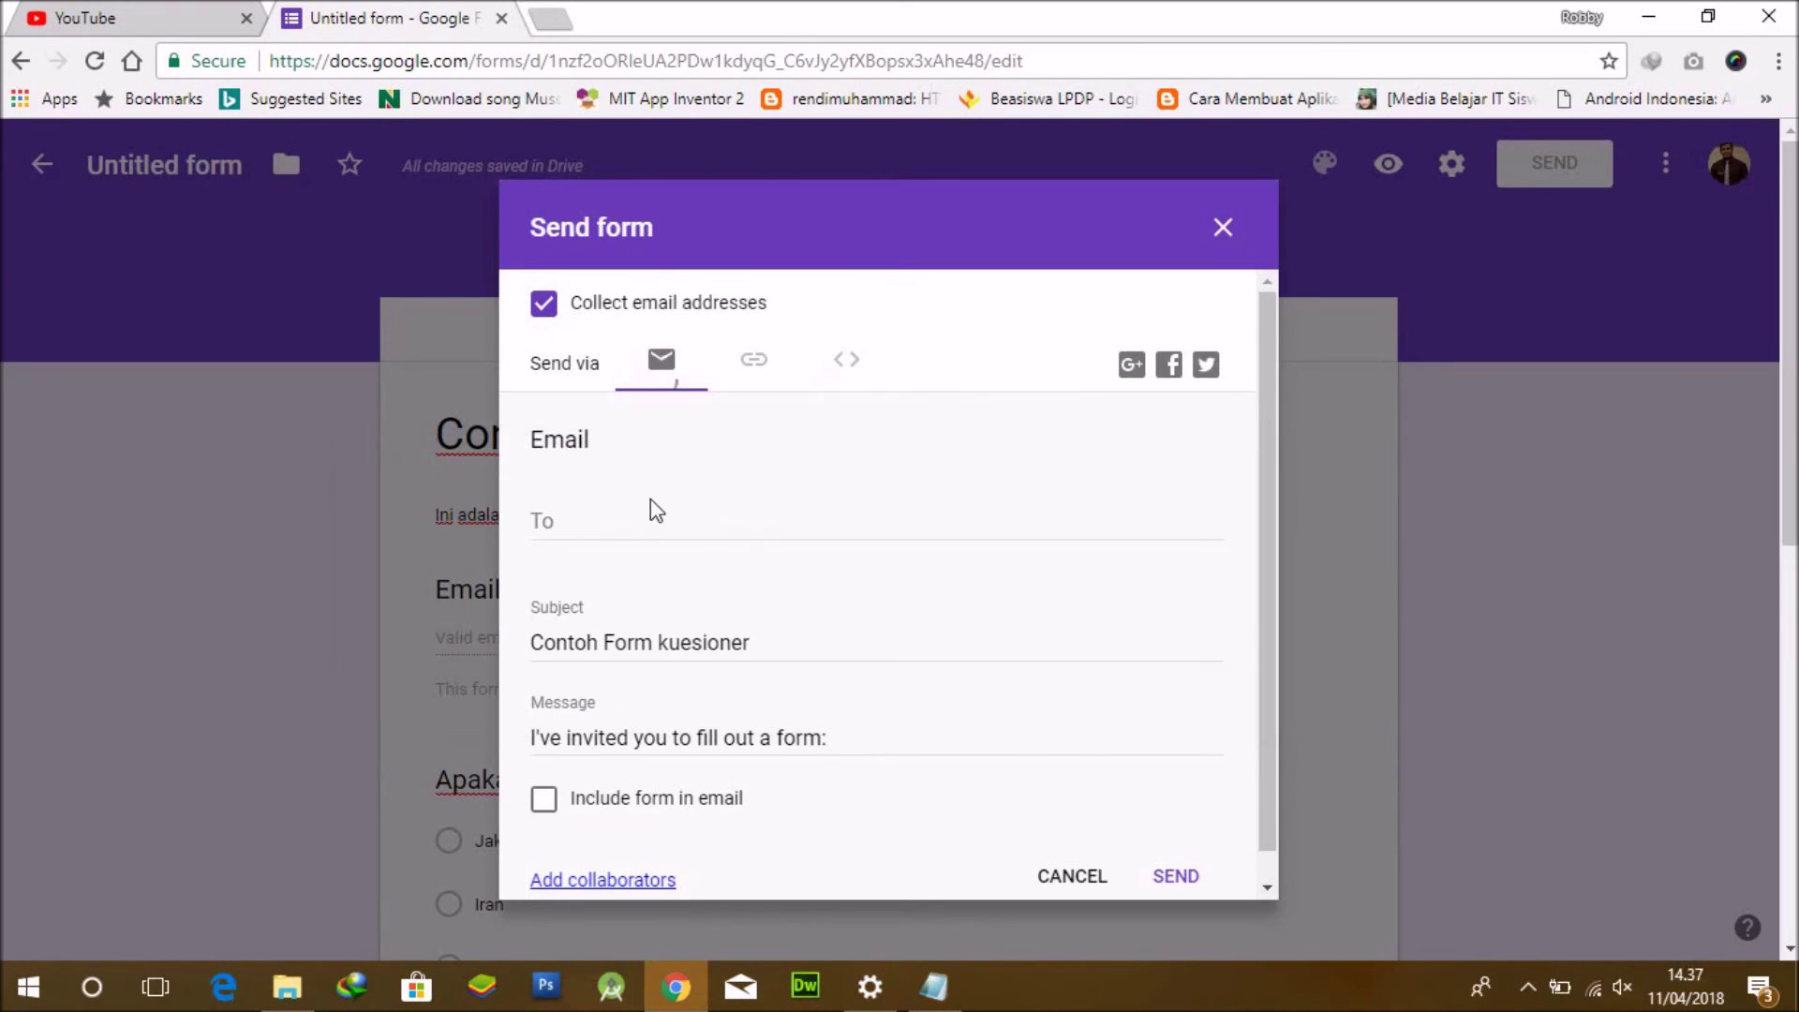
click(567, 518)
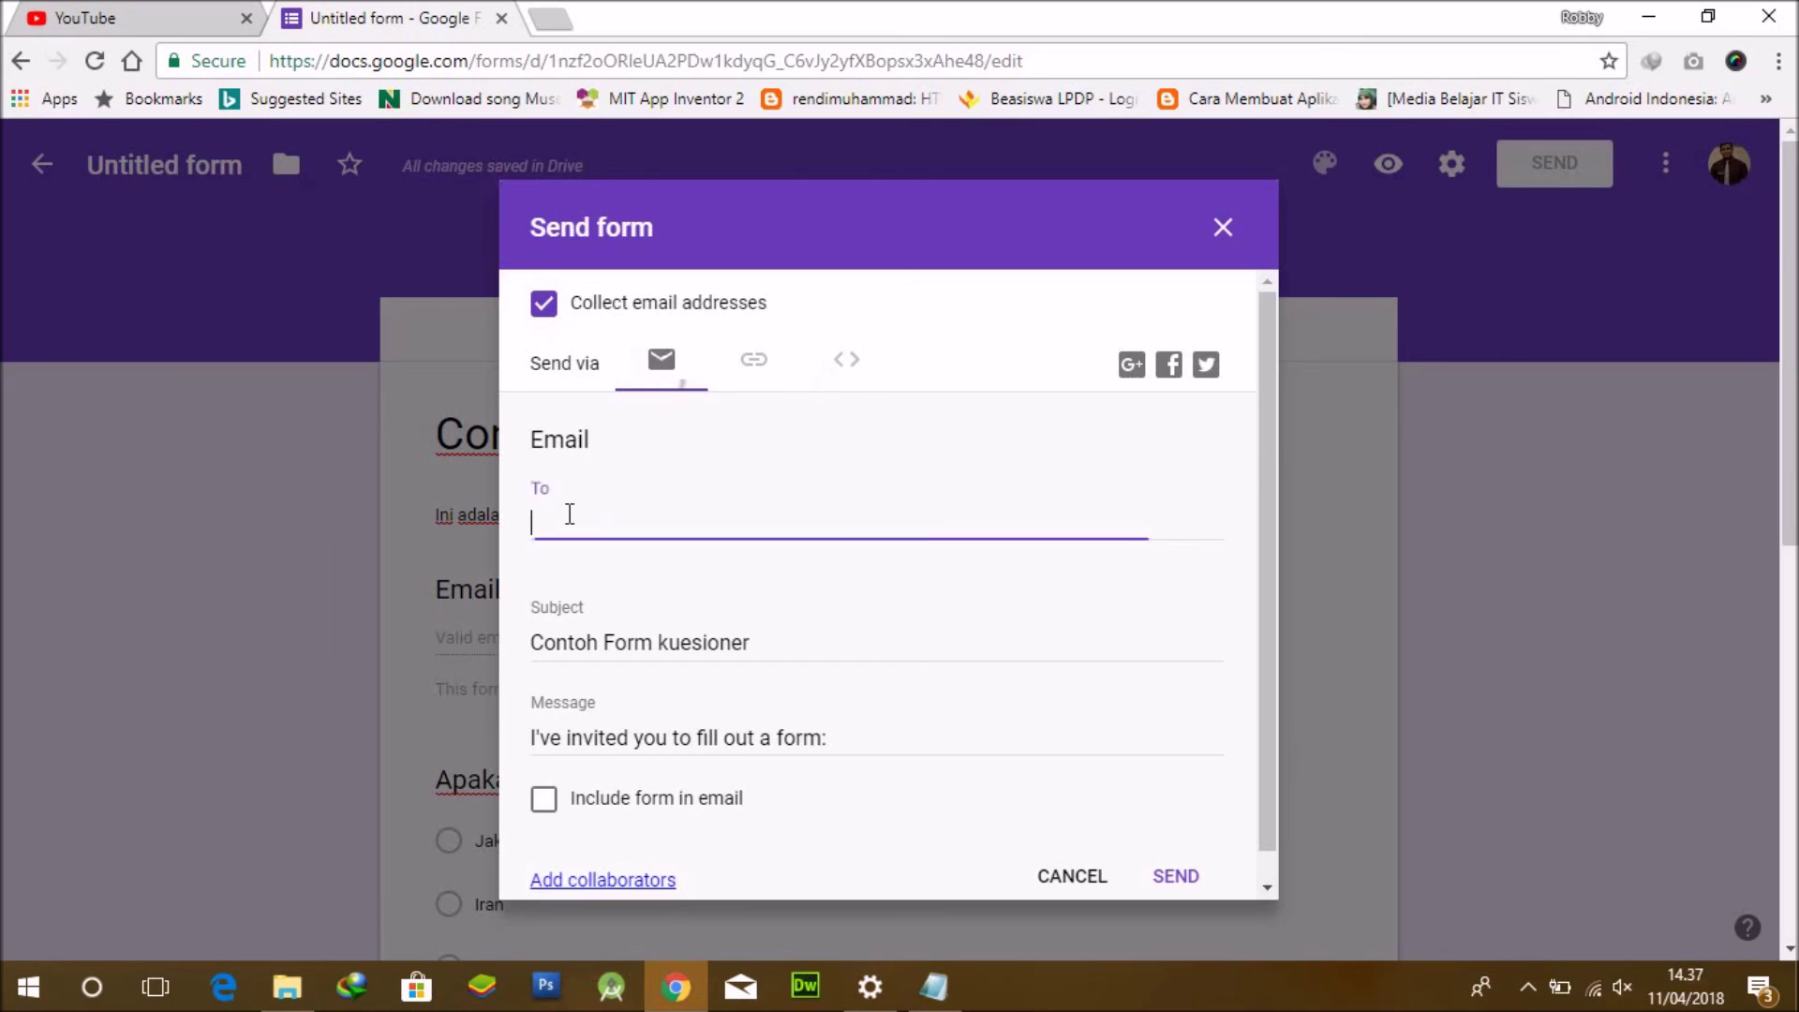
text(cap)
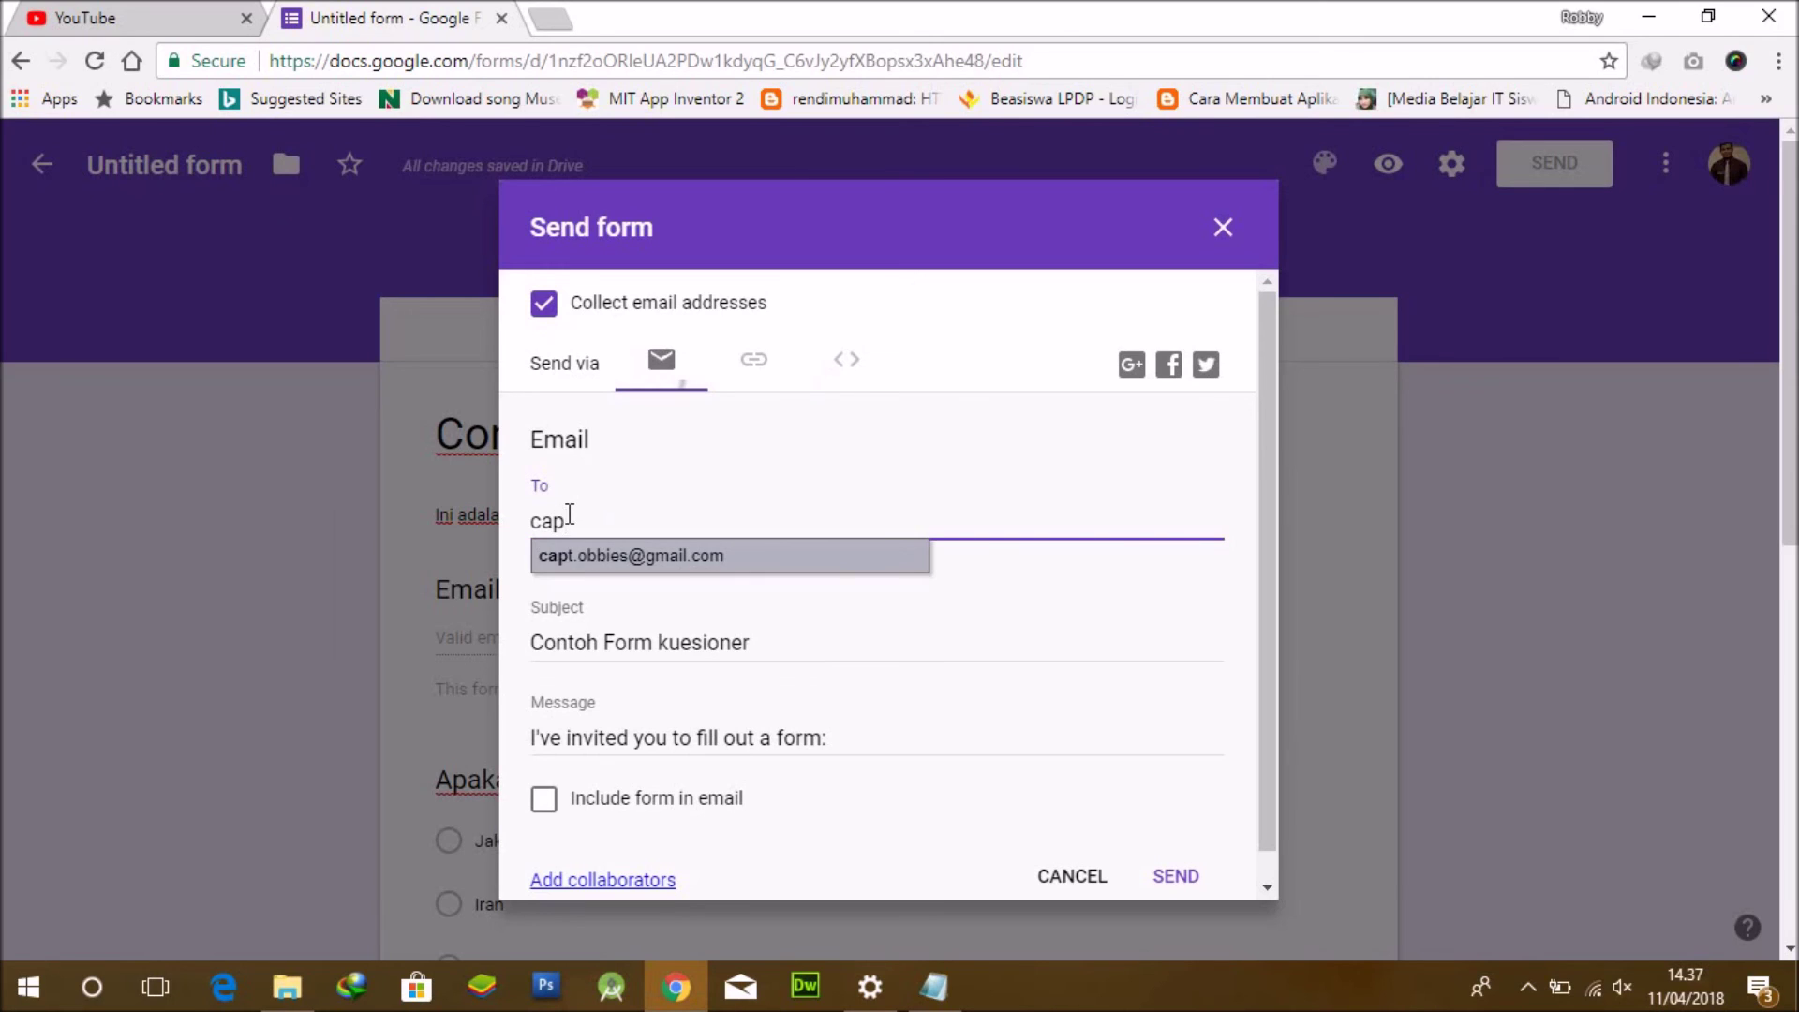
click(609, 559)
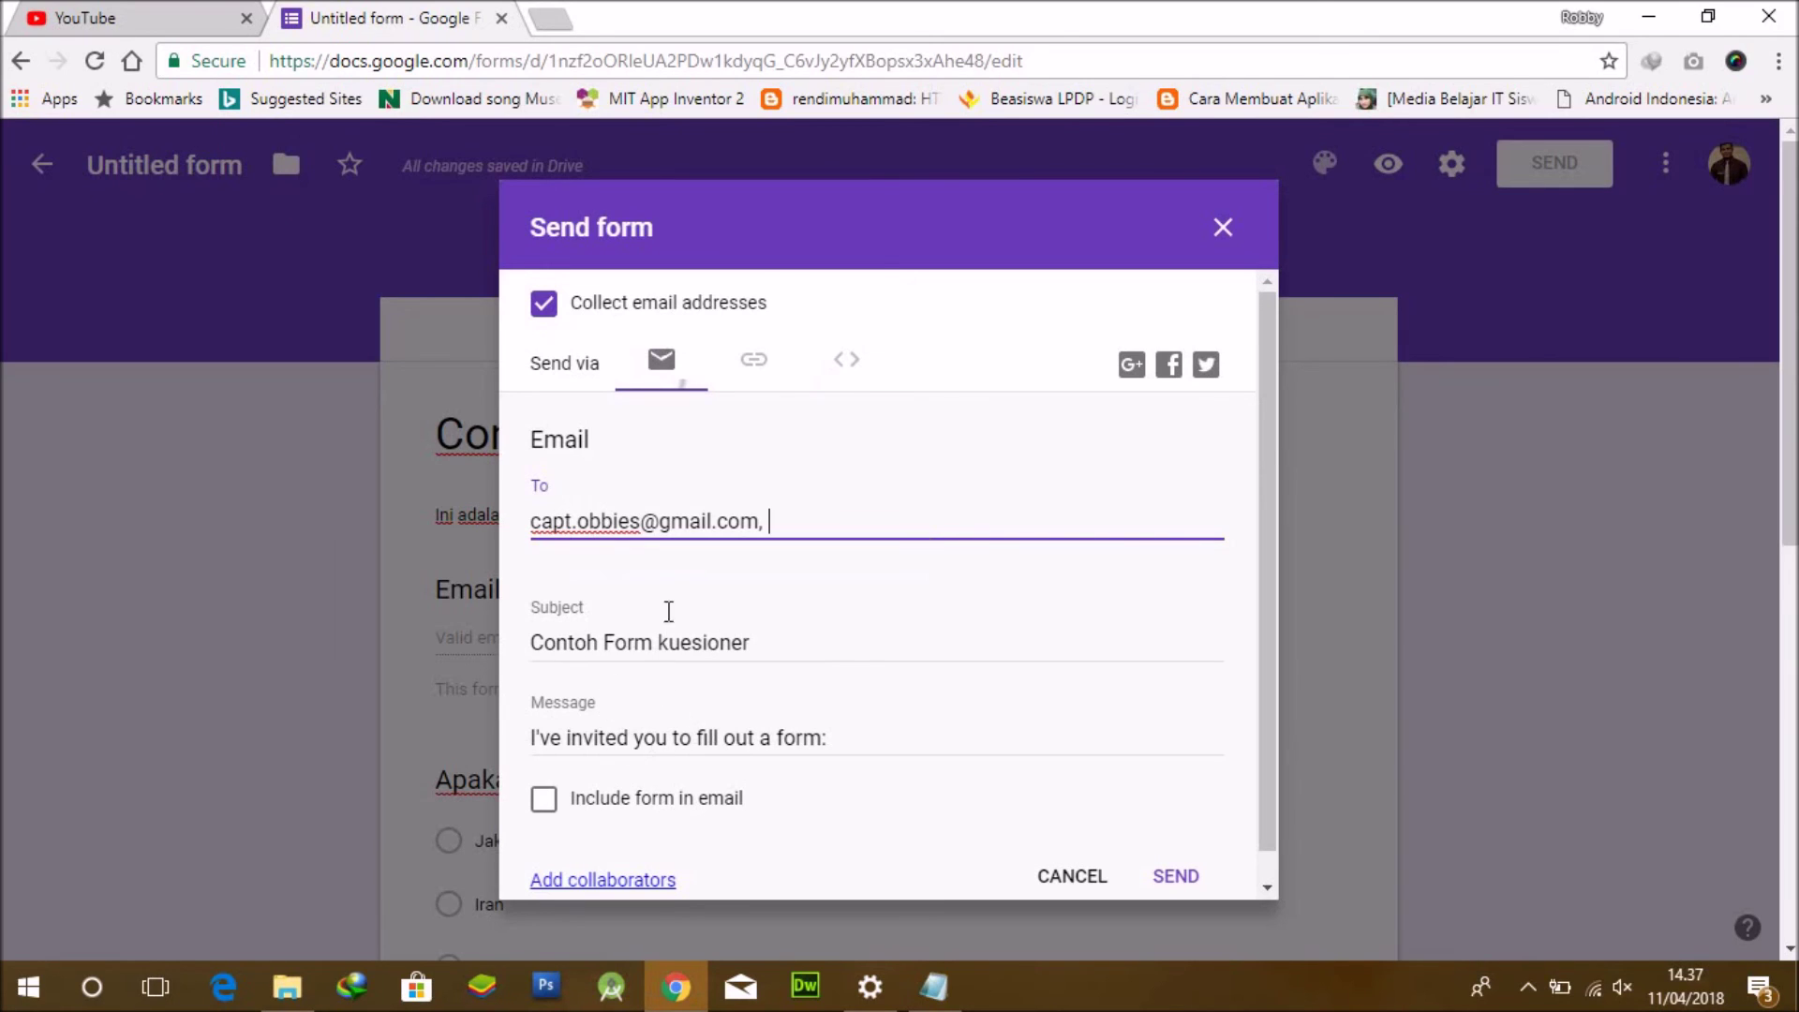
Switch the form's sending method to Link and replace the Notepad note with "atau anda akan membagikan link".
click(754, 361)
click(934, 986)
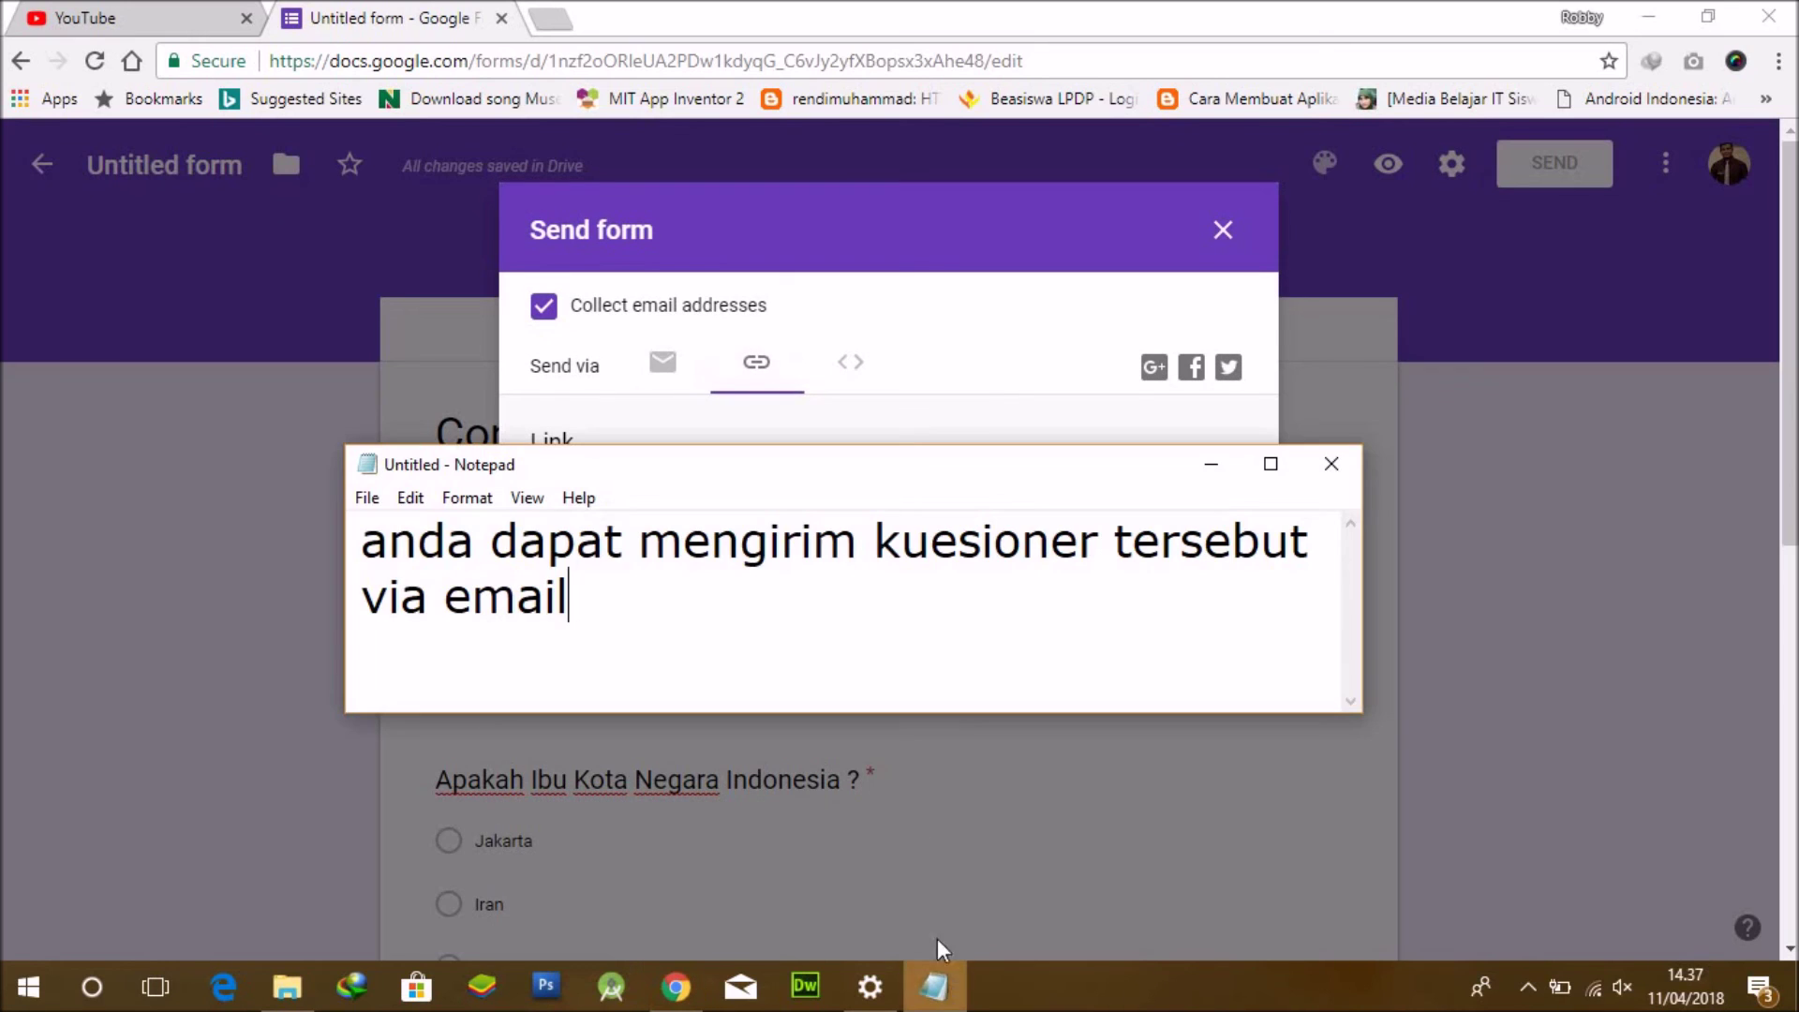
key(ctrl+a)
text(at)
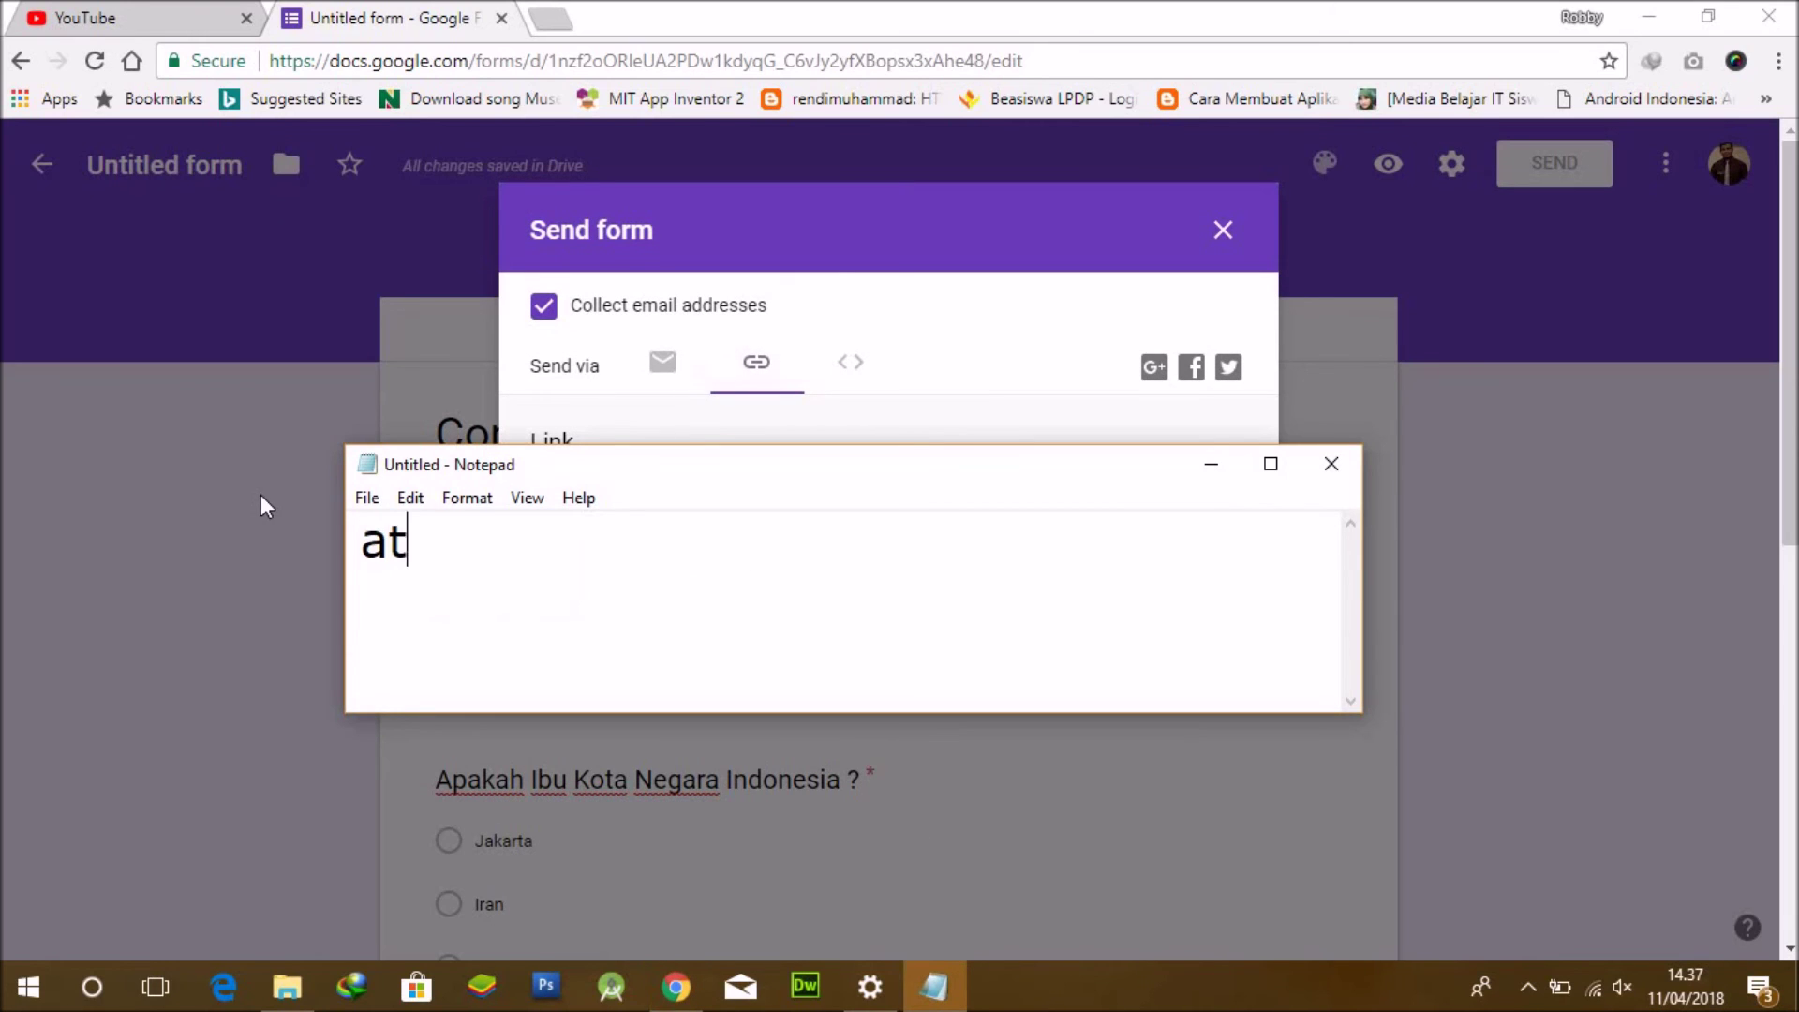
text(au anda akan membagi)
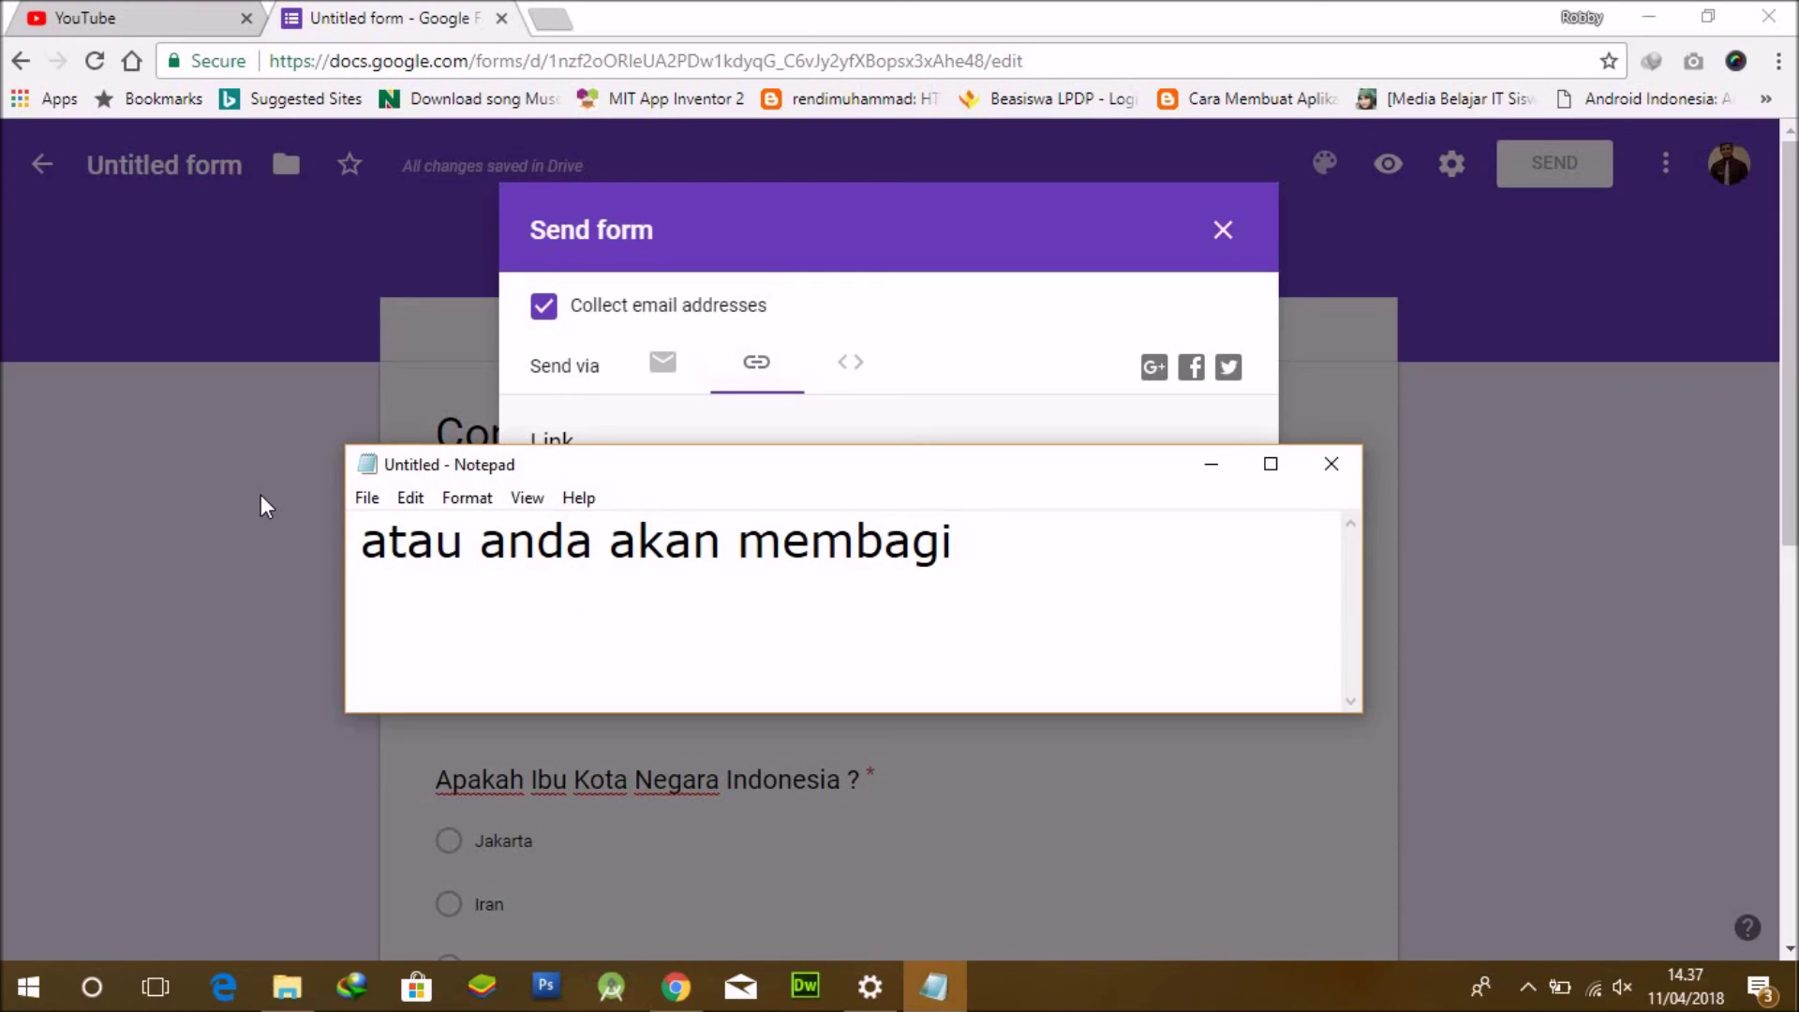
text(kan link)
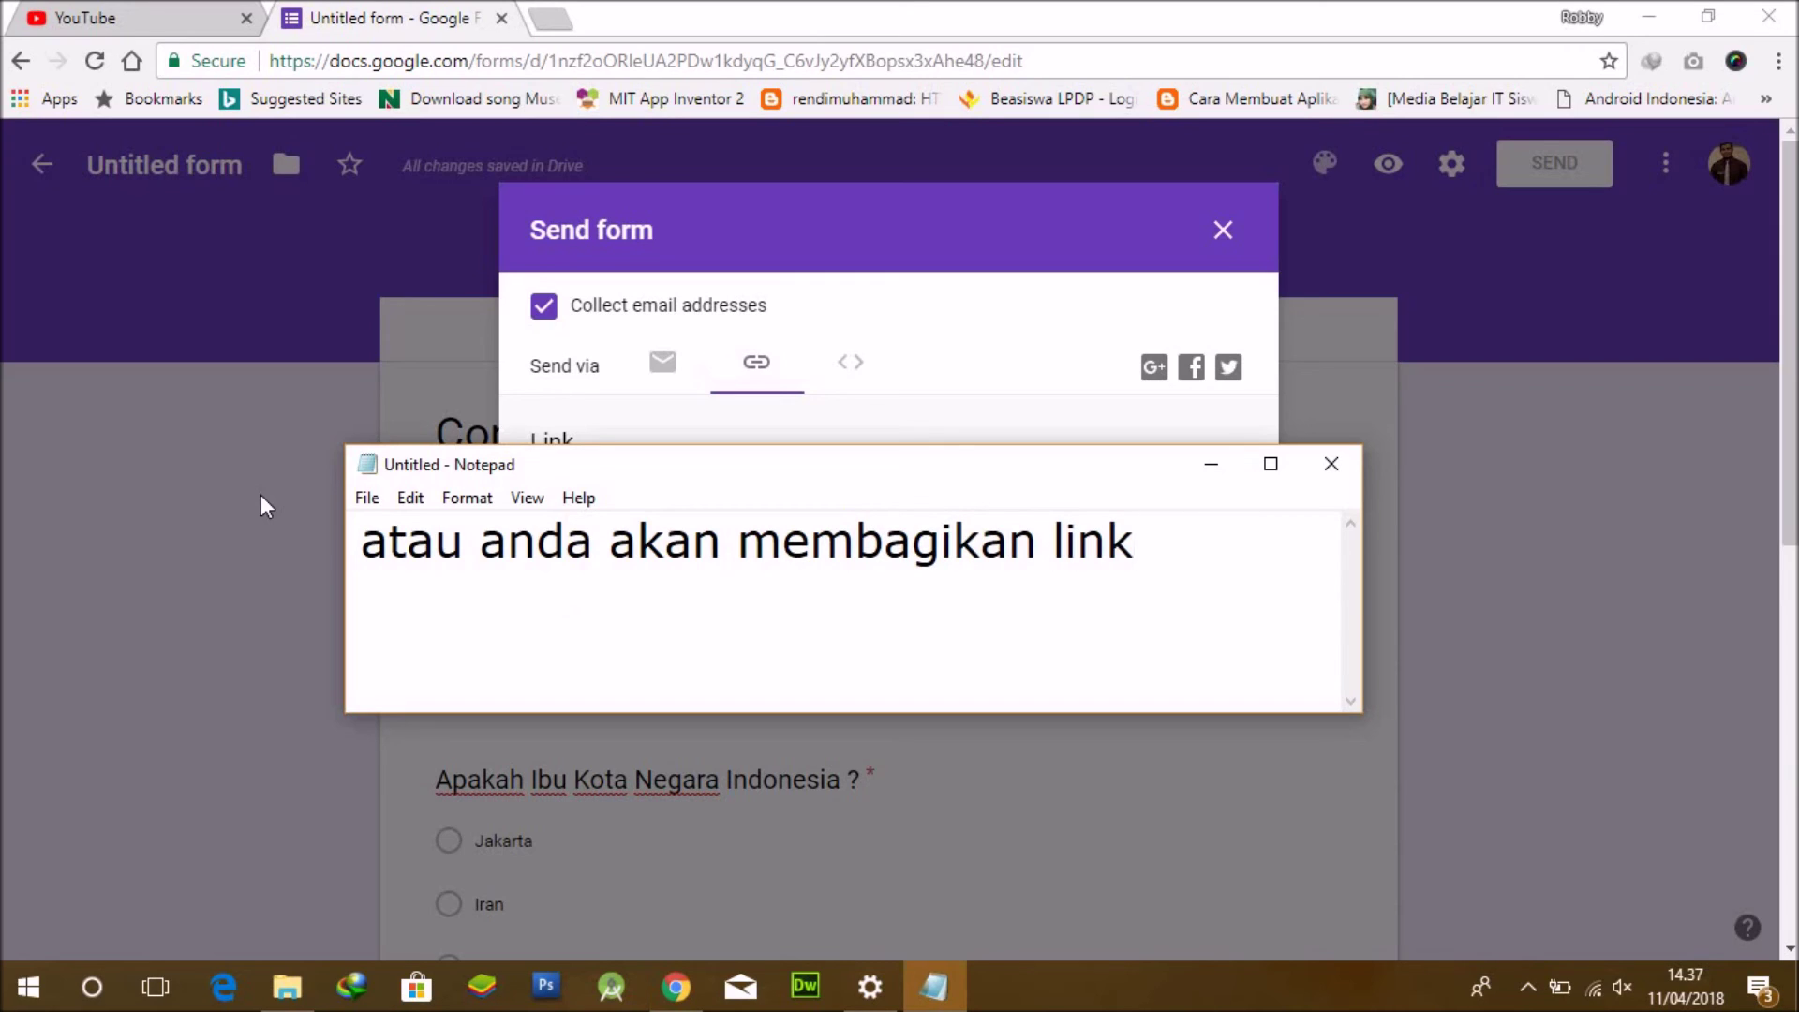
Back in Chrome, copy the form's share link and switch the sending method to Embed HTML.
click(745, 434)
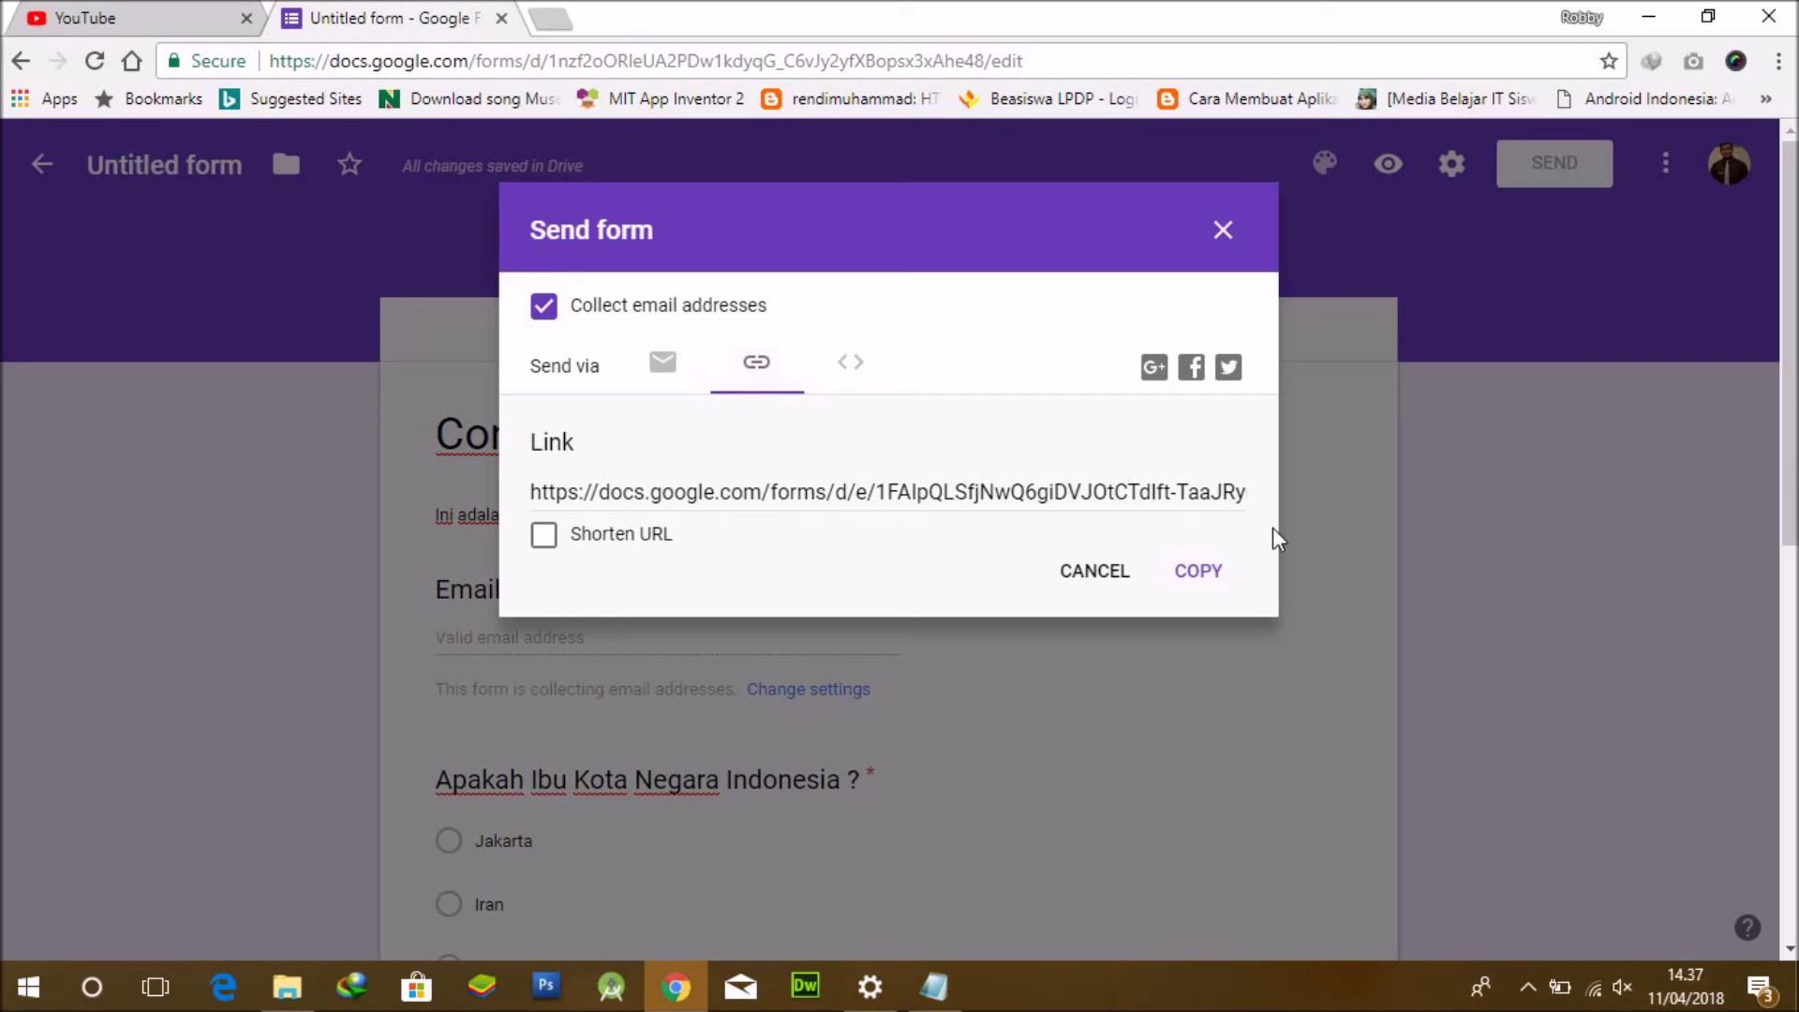
click(1199, 572)
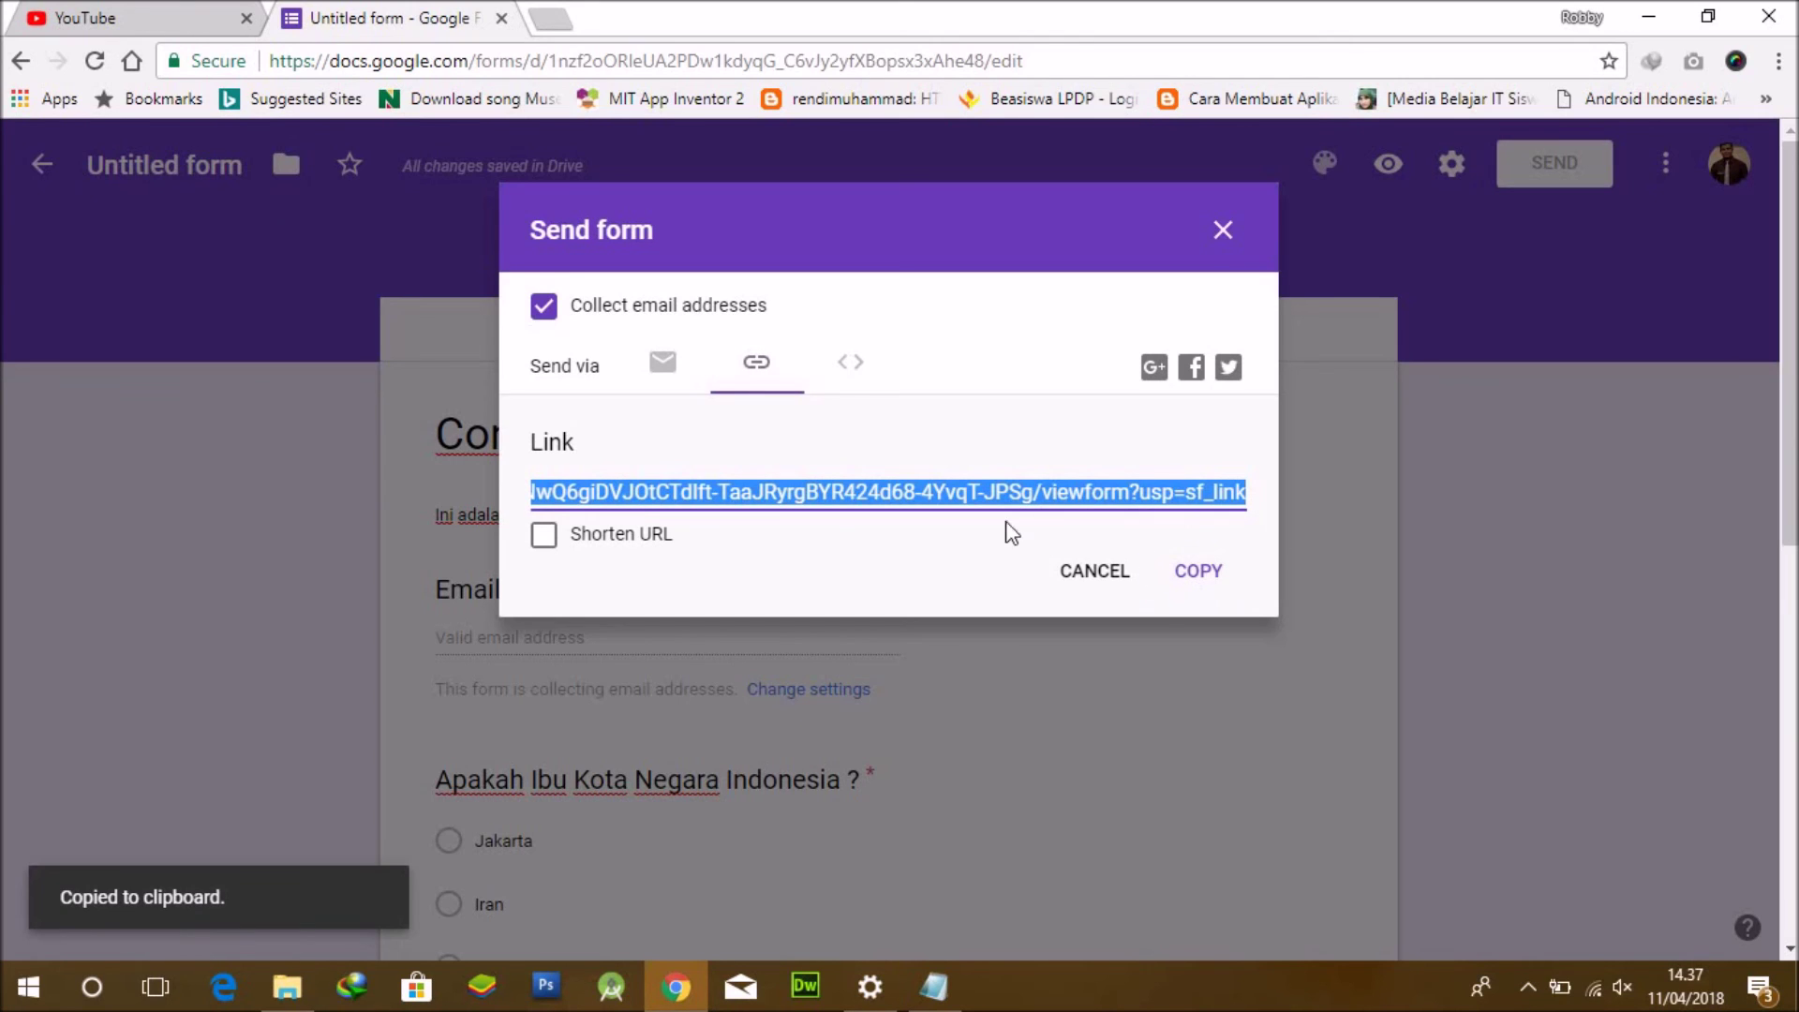
click(853, 373)
Replace the Notepad note with "atau anda akan emmbed HTML di blog anda".
click(934, 986)
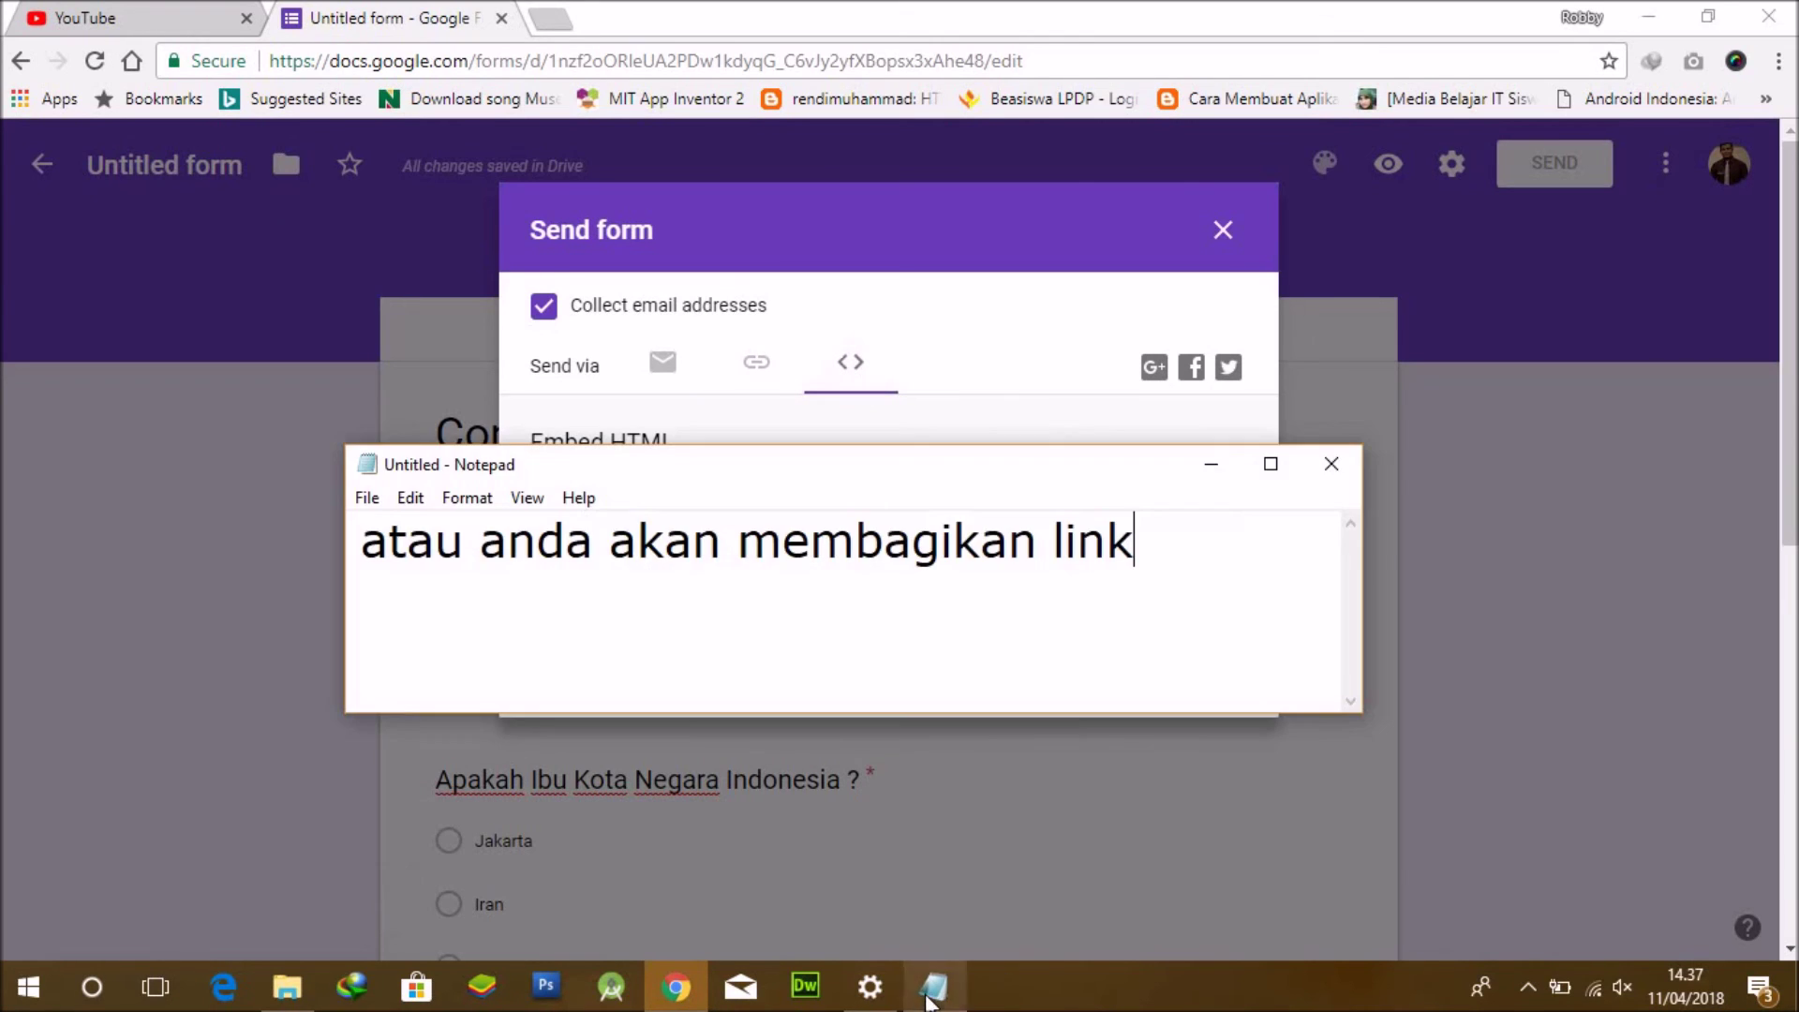
drag(1186, 657, 366, 525)
text(a)
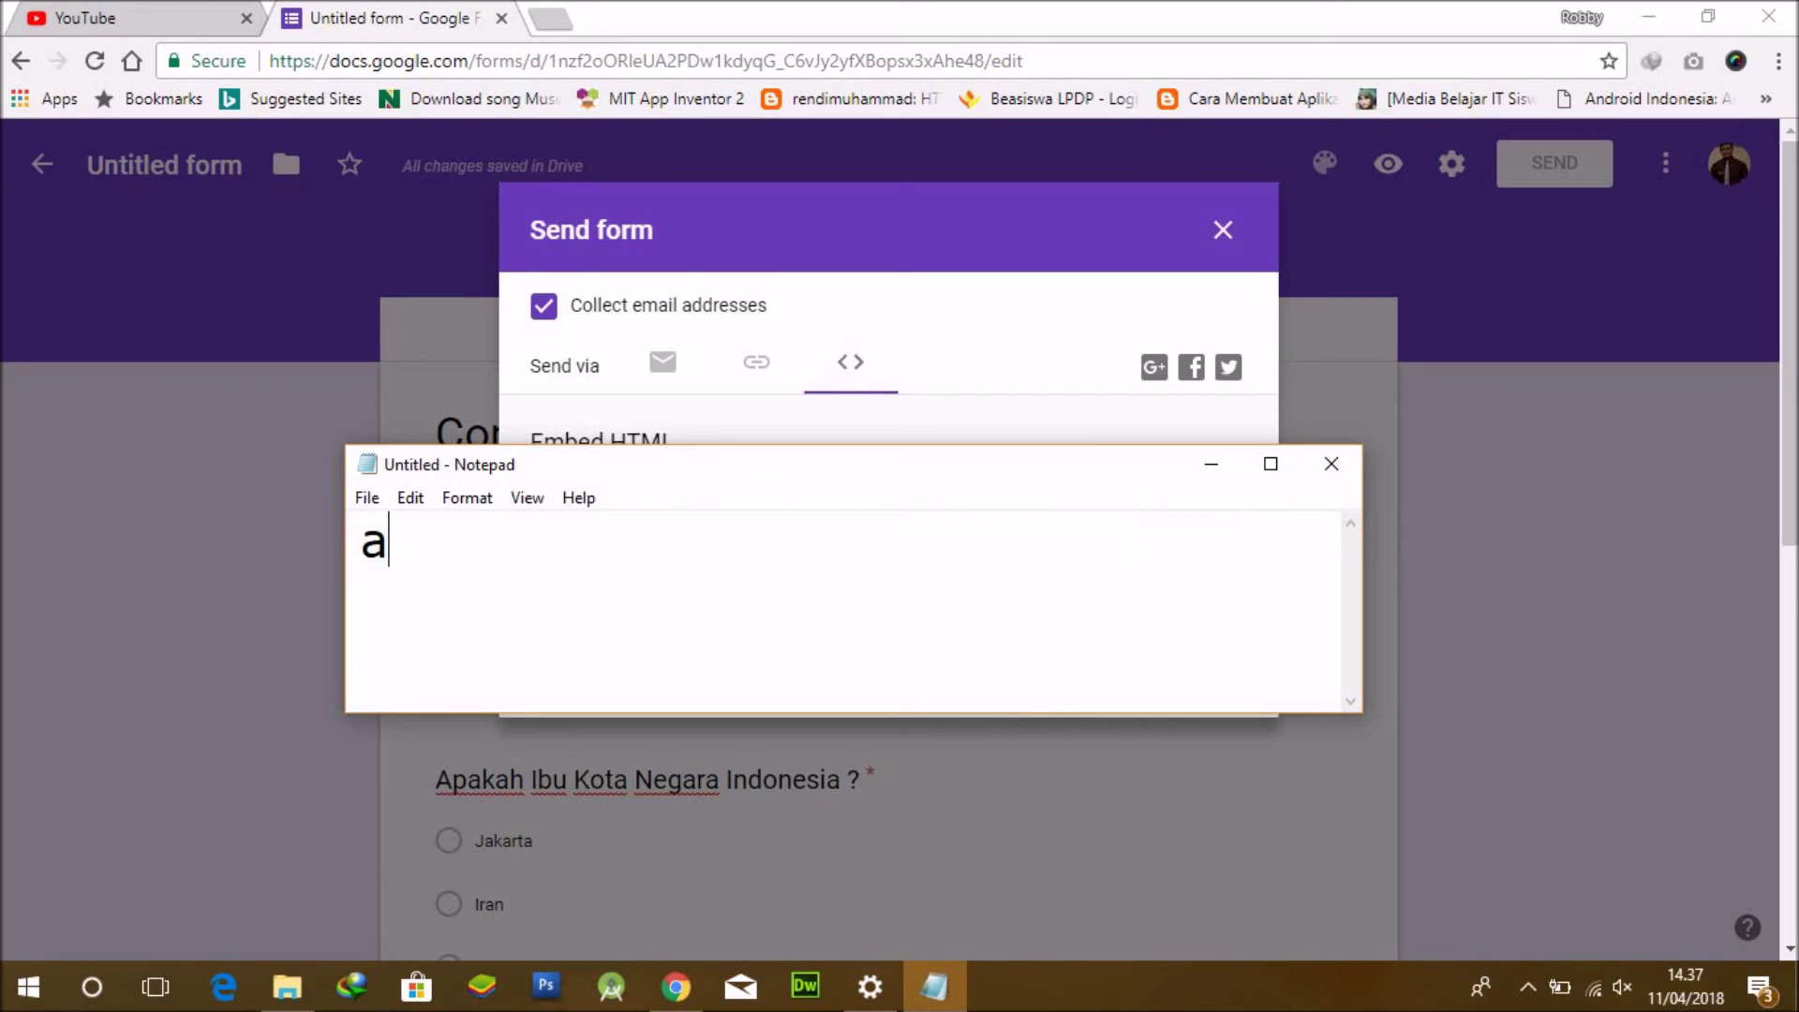
text(tau anda akan)
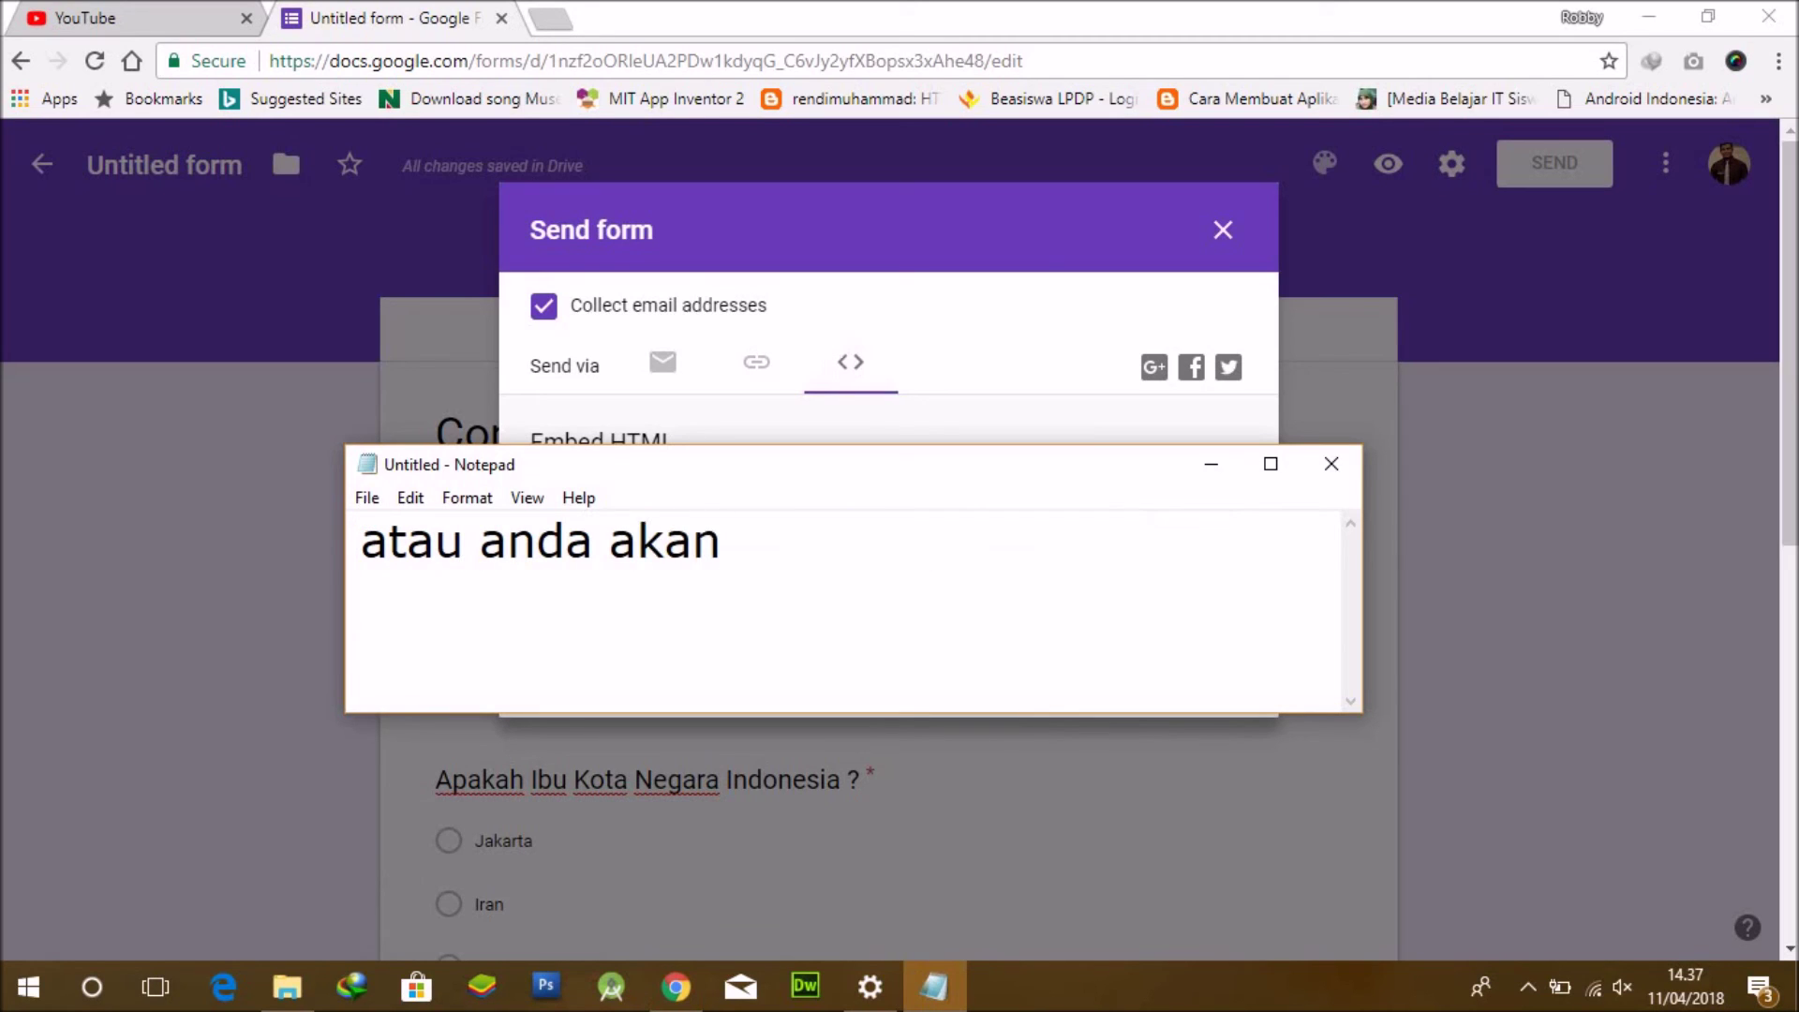
text( emmeb)
key(BackSpace)
key(BackSpace)
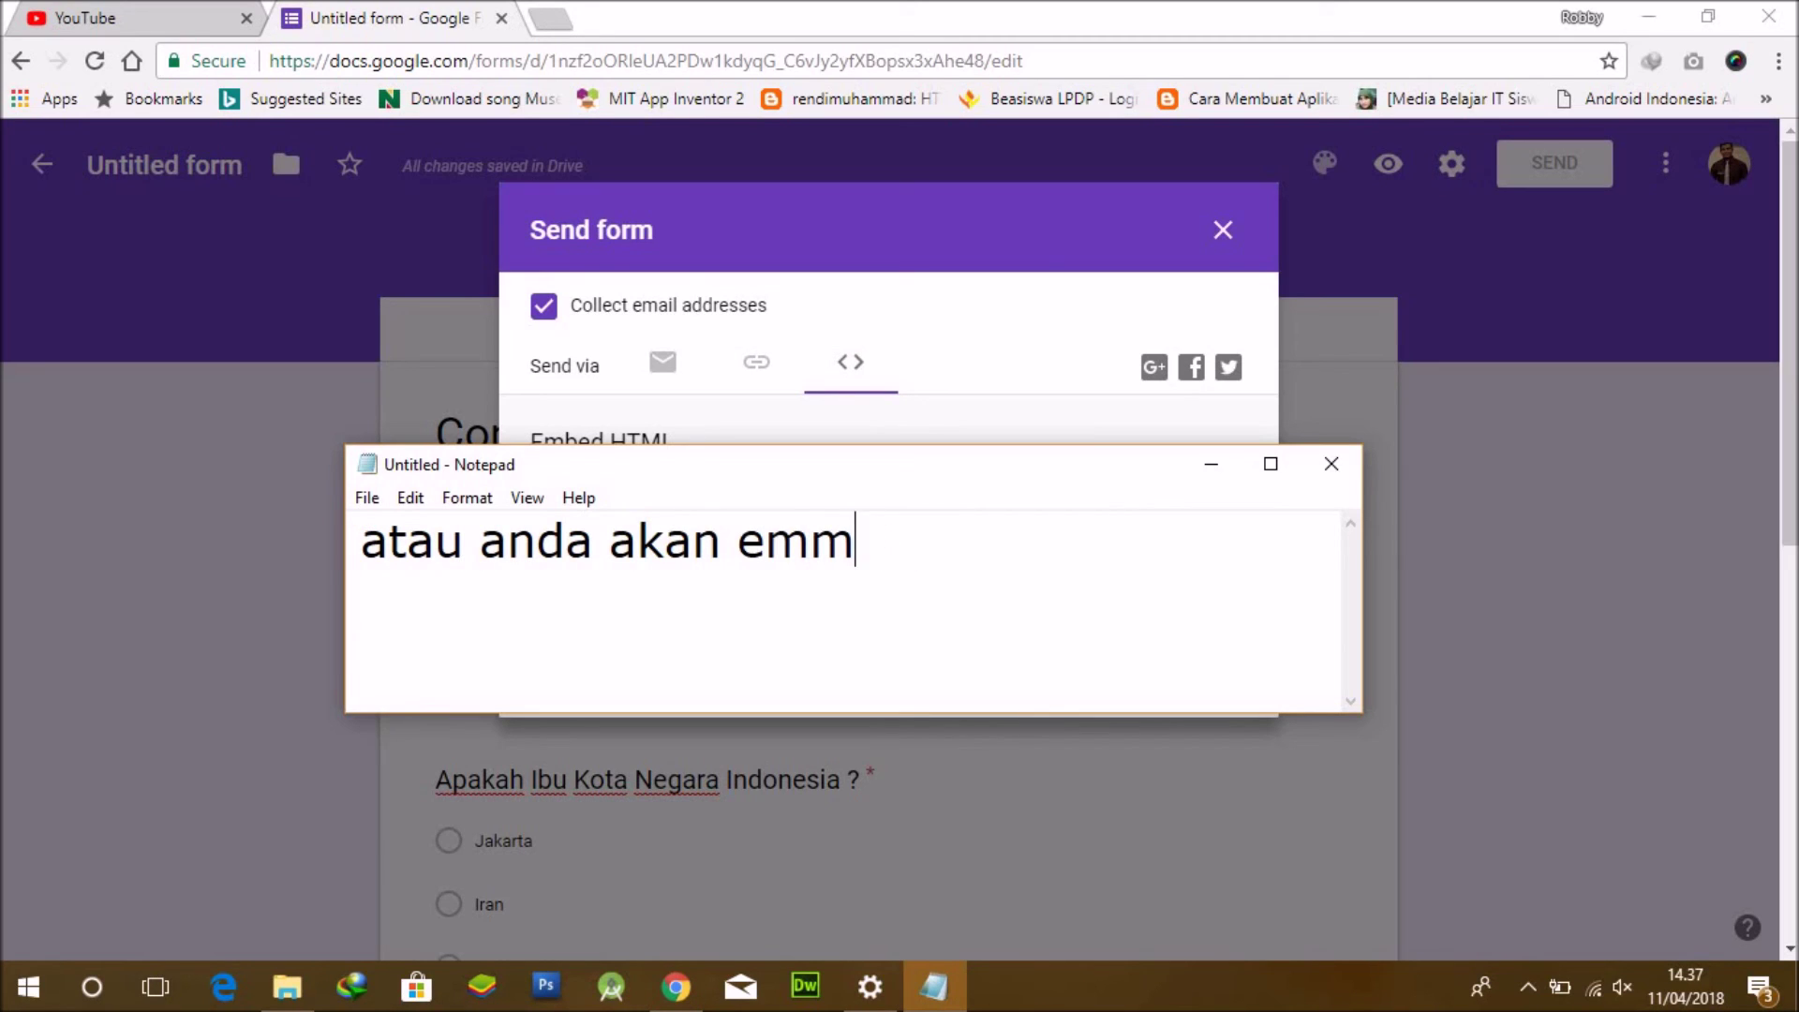
text(bed)
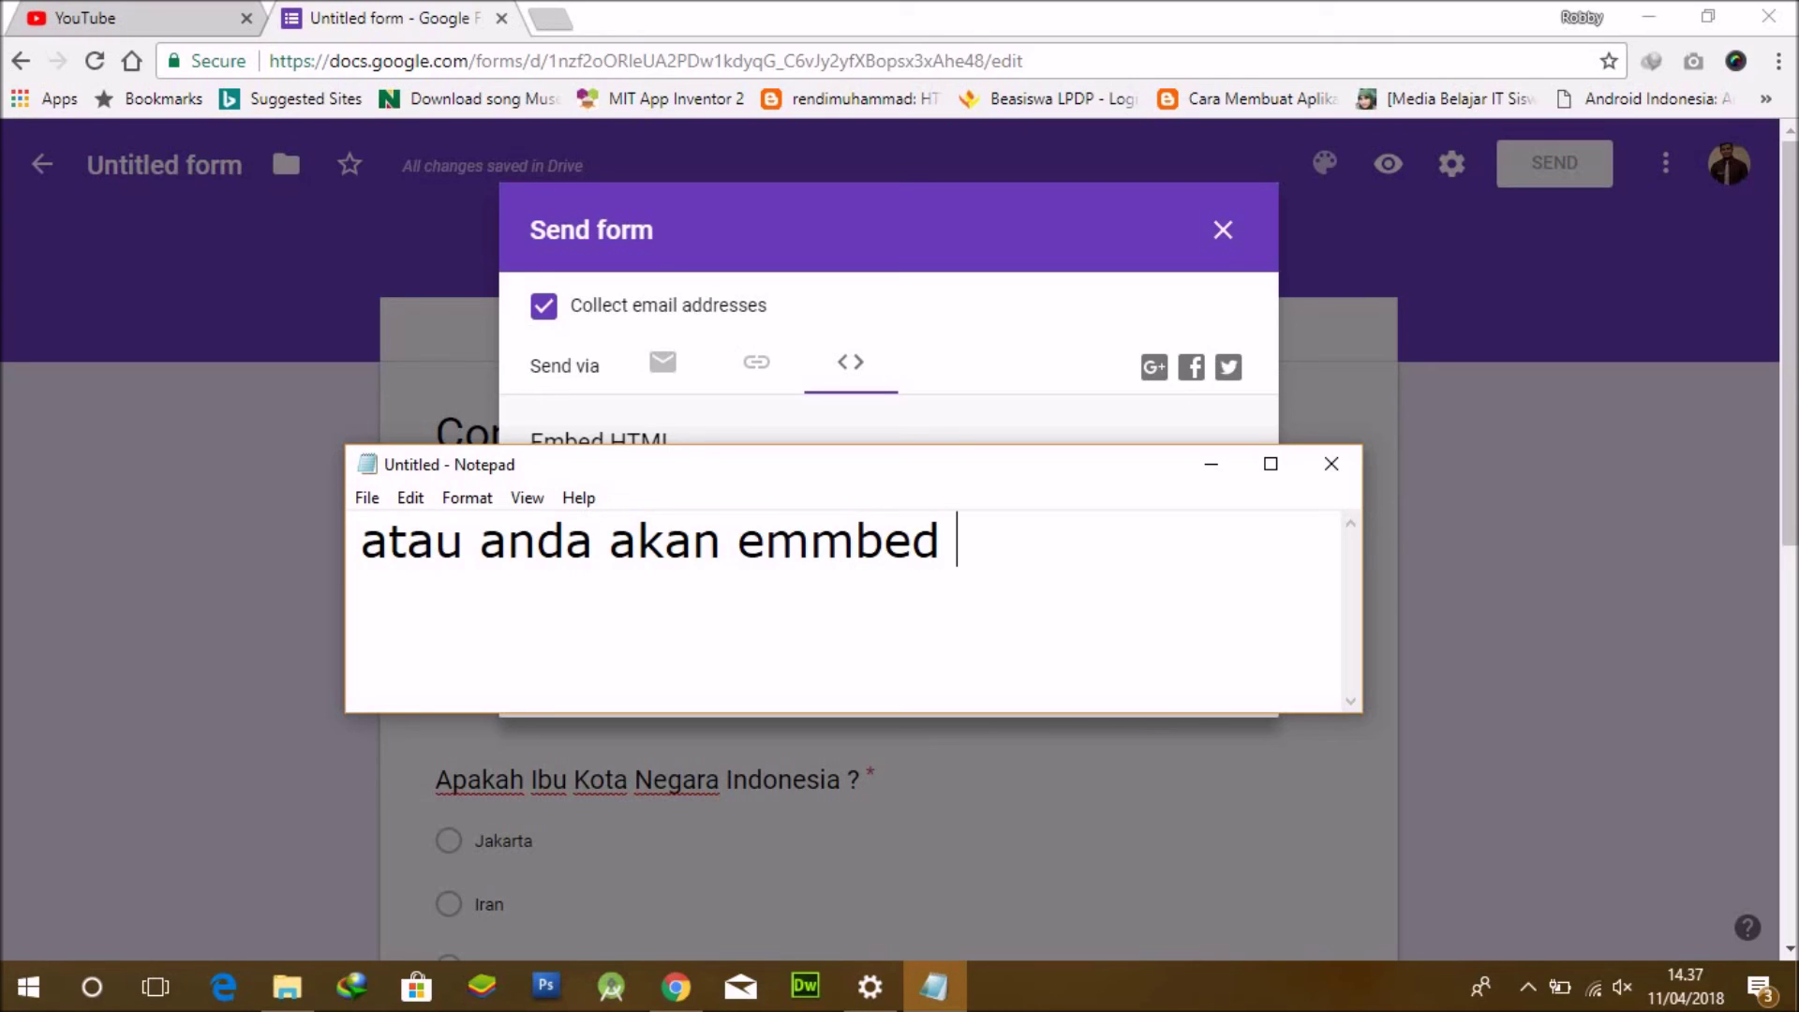
text( HTML di)
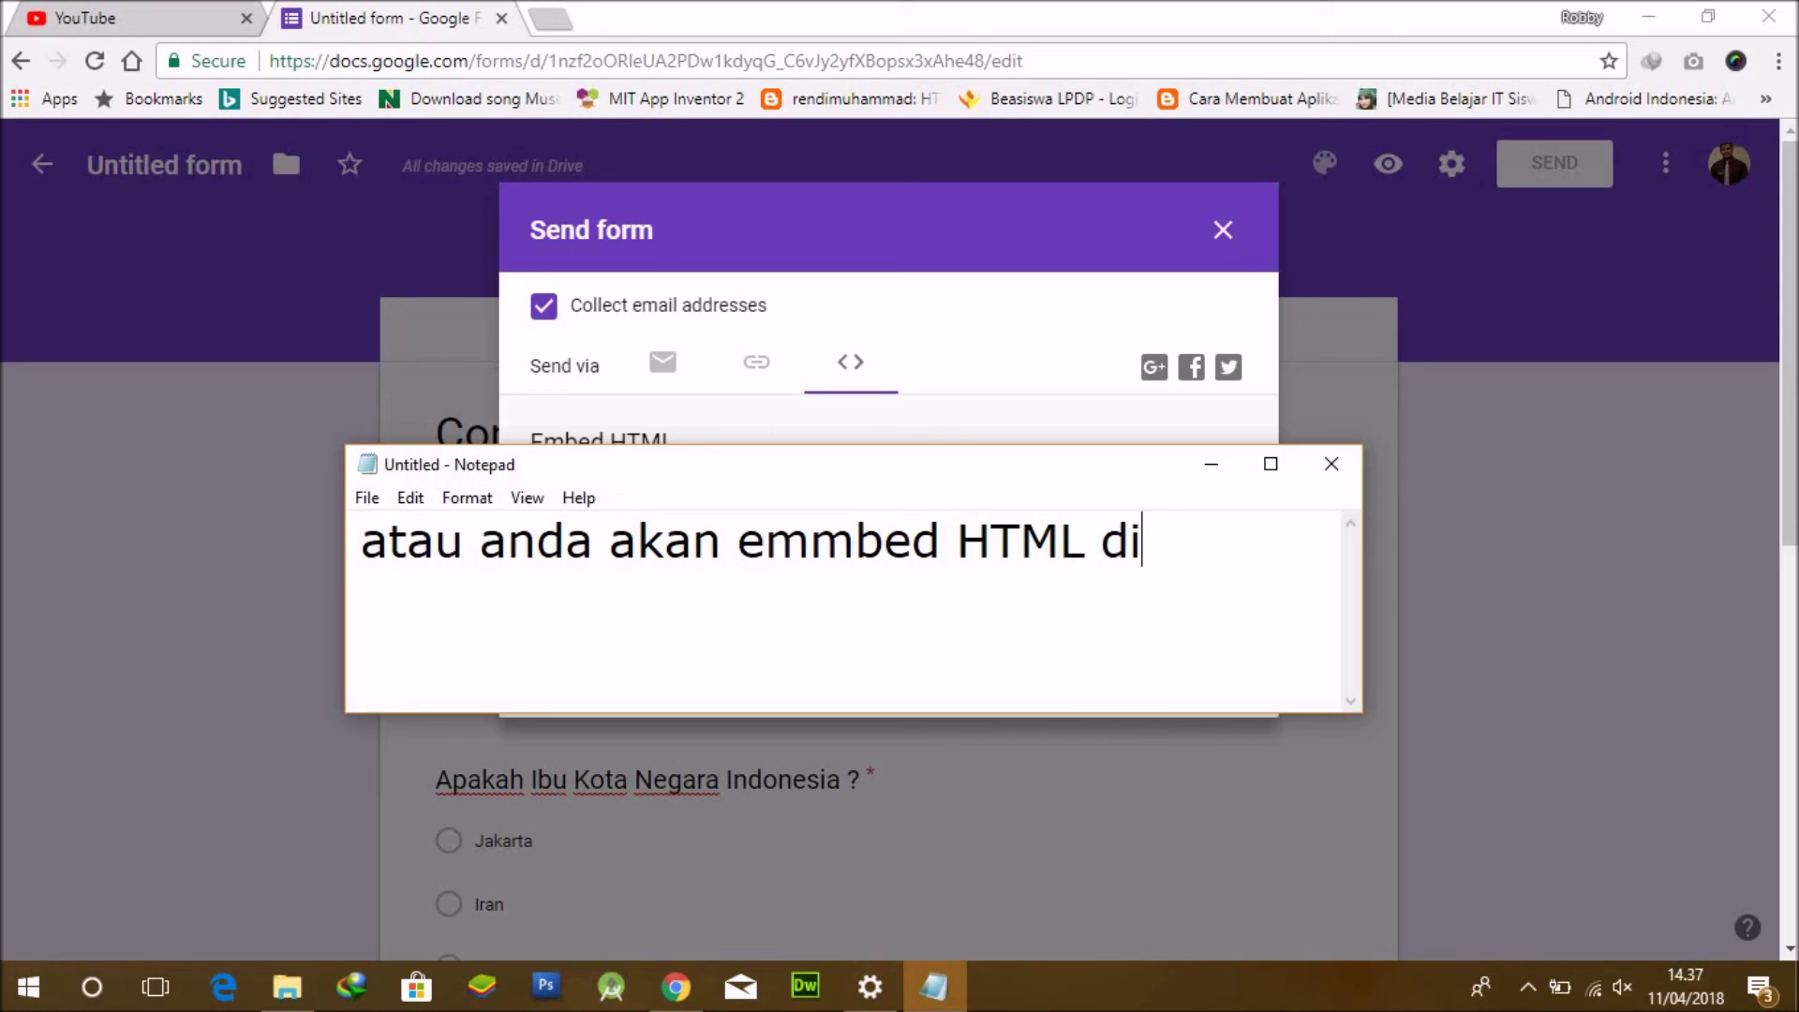
text( blog anda)
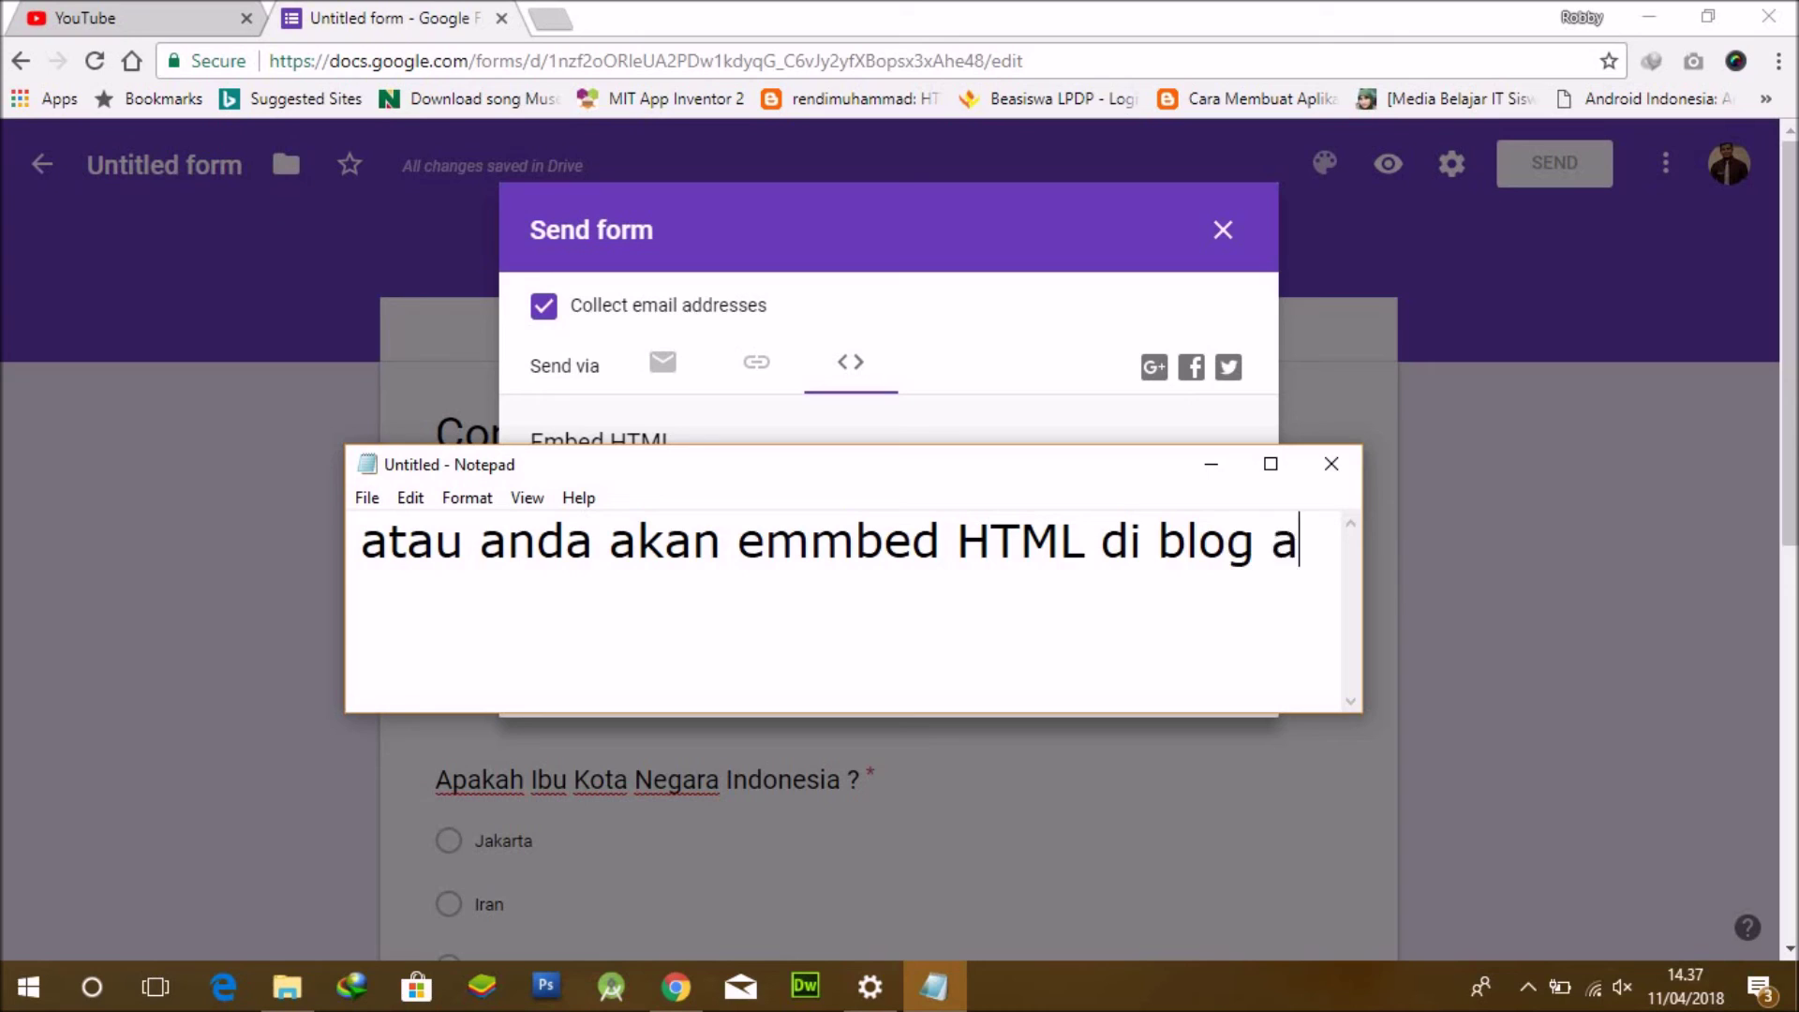
In Chrome, review the email, link and Embed HTML sending methods of the form, ending on Link.
click(965, 370)
click(847, 367)
click(755, 365)
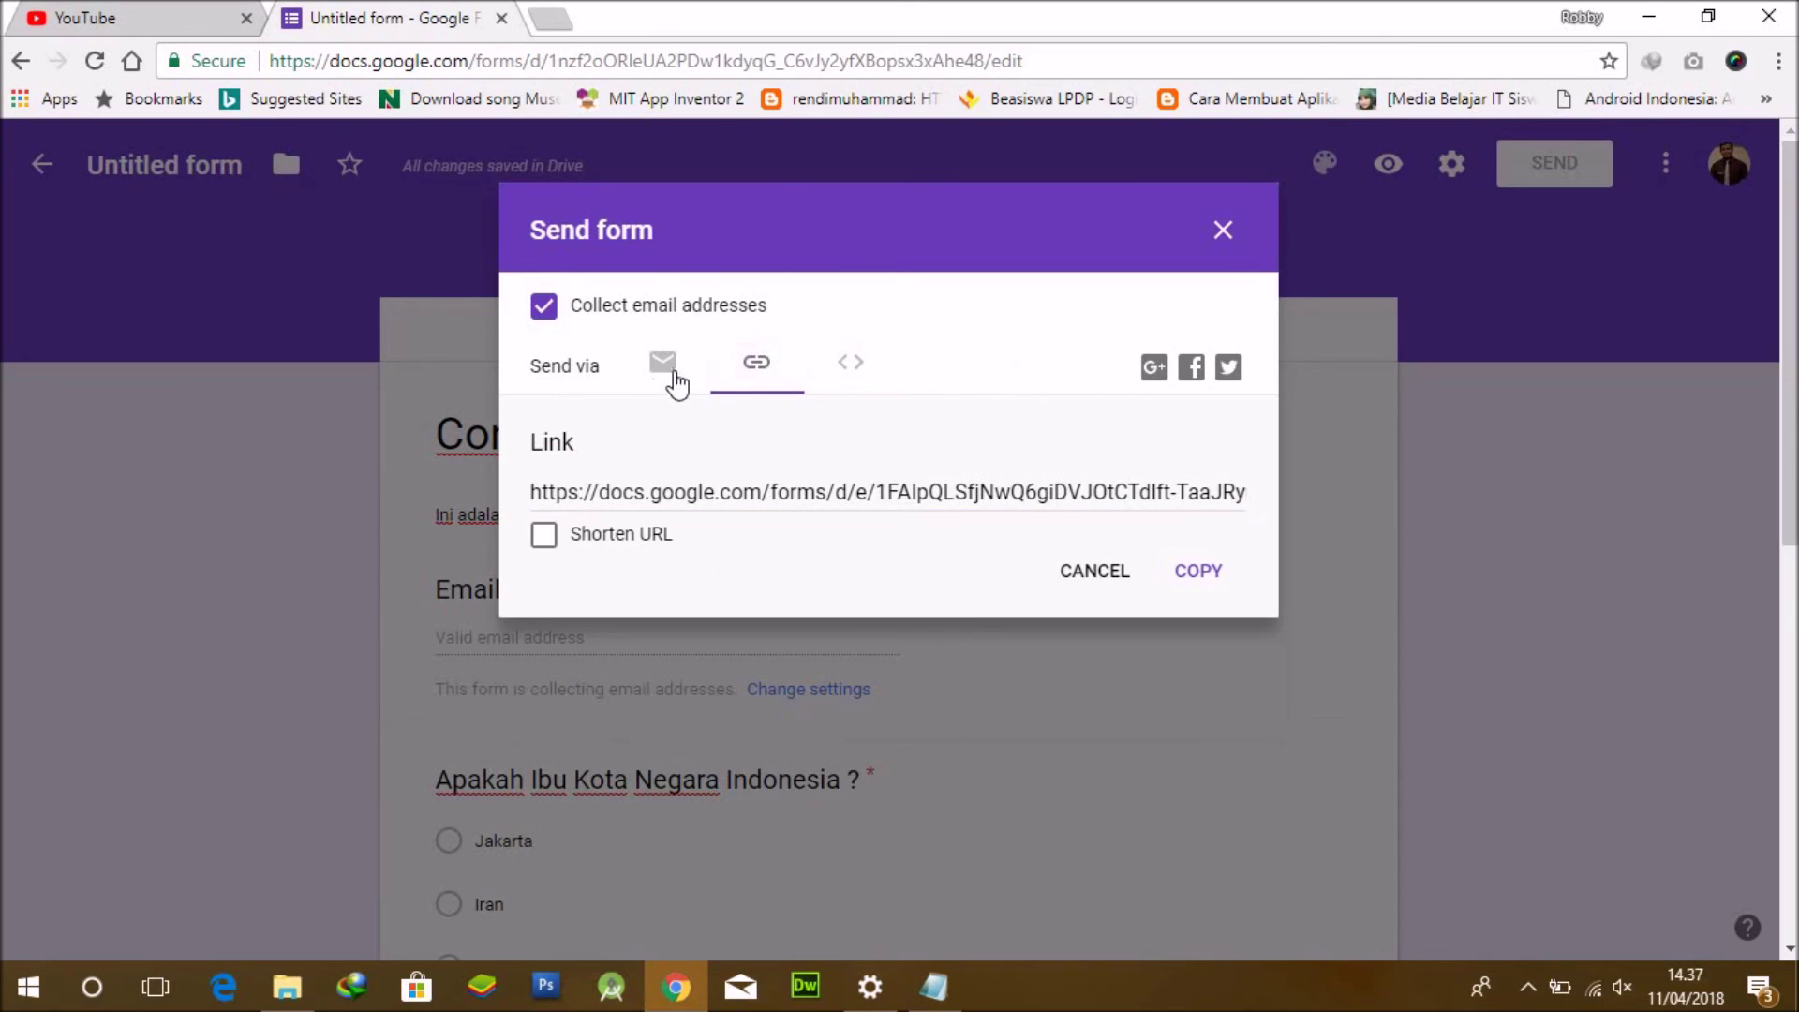
click(666, 368)
click(759, 377)
click(847, 368)
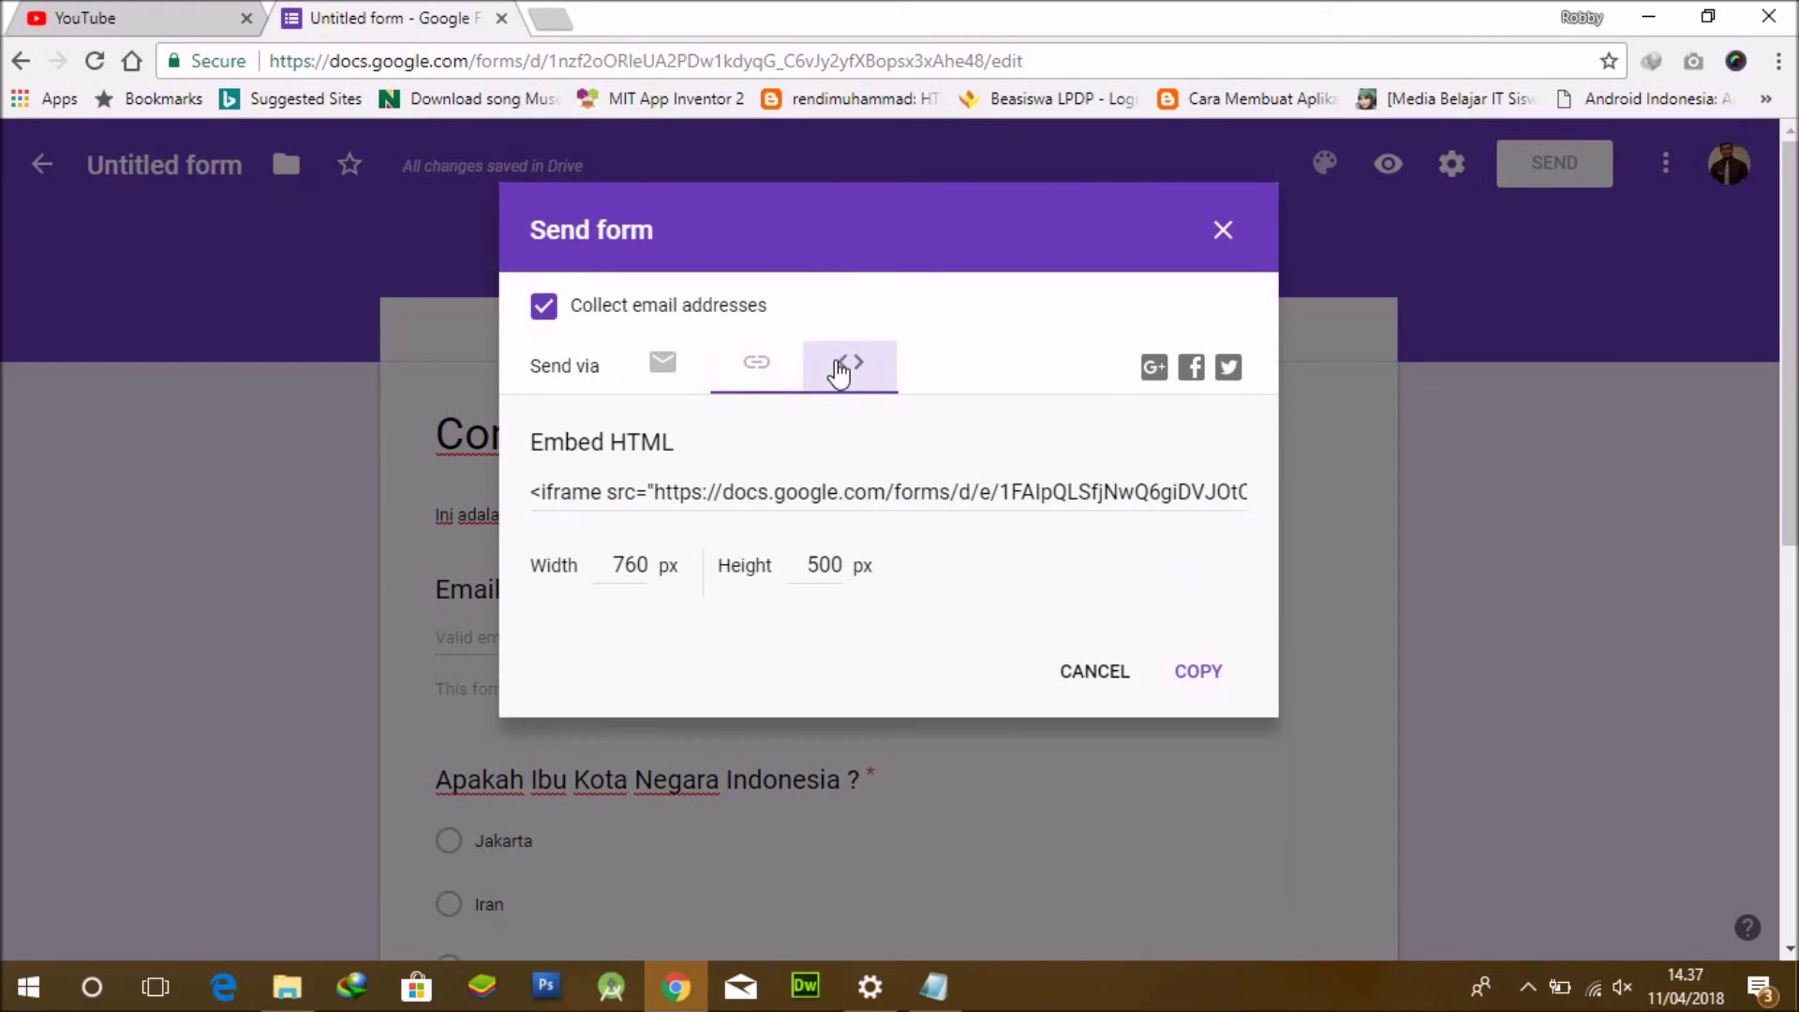
click(754, 367)
Replace the Notepad note with "hasilnya seperti ini".
click(933, 985)
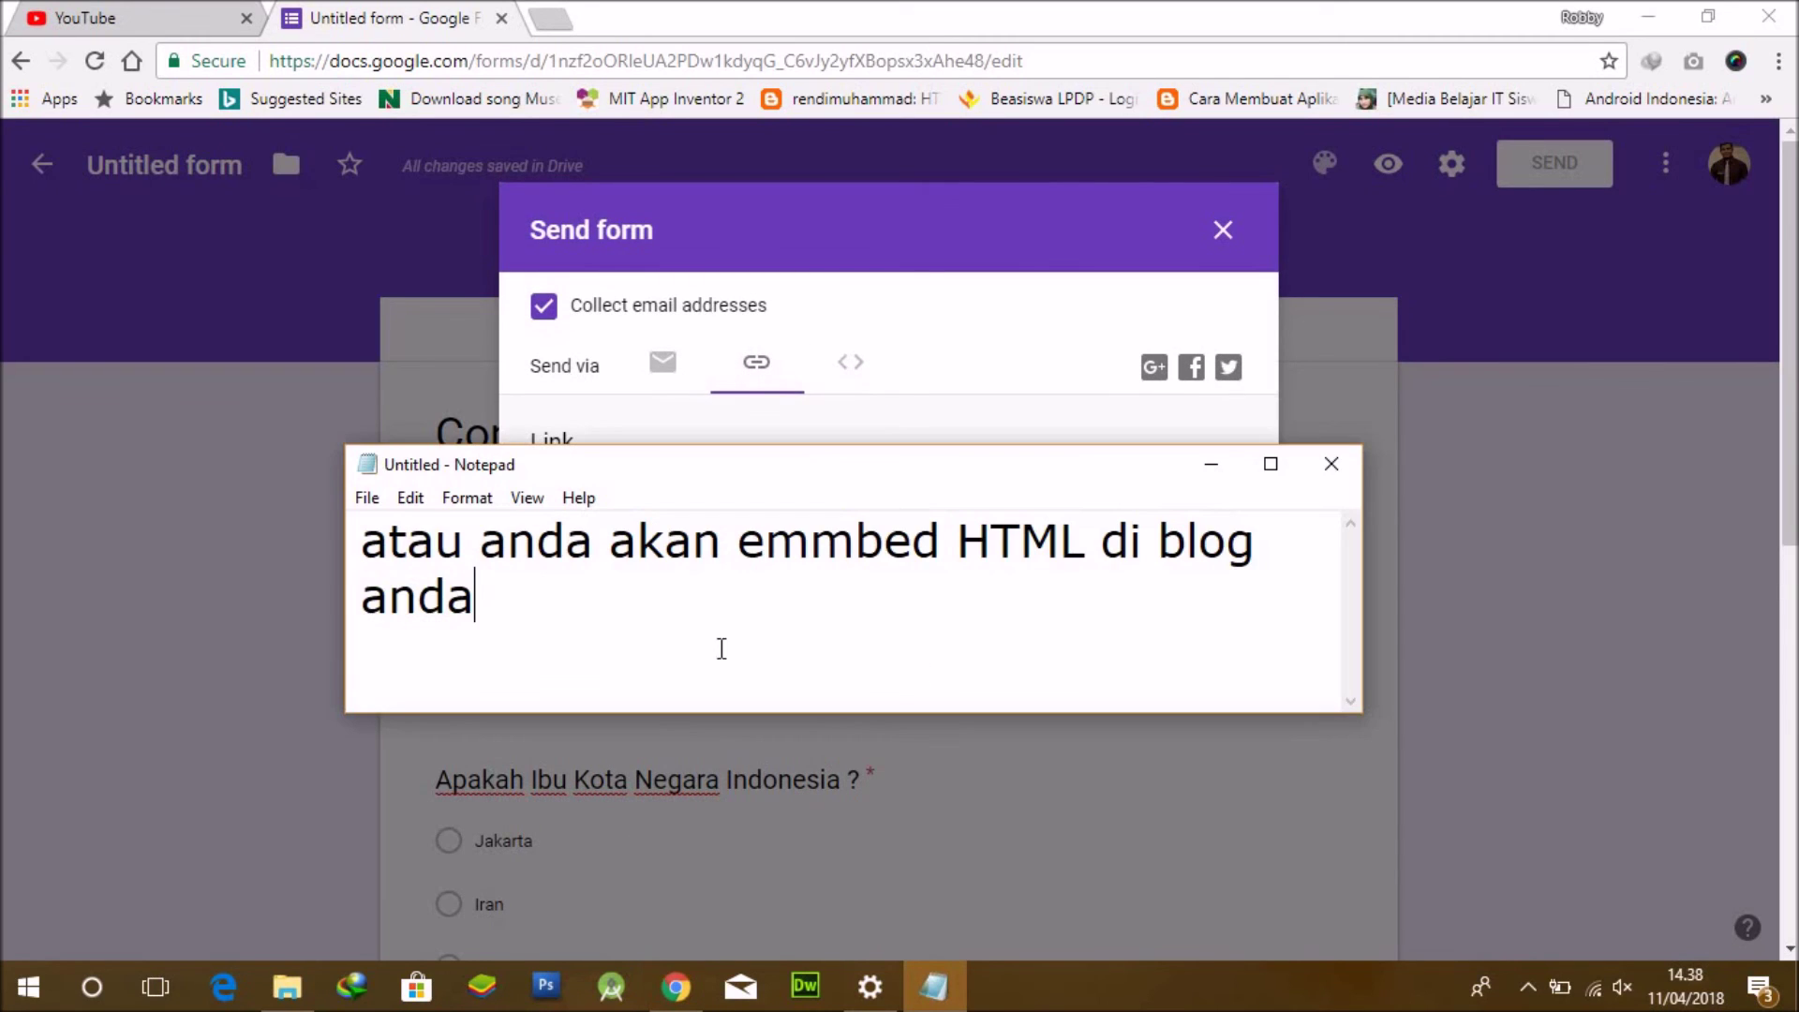
drag(718, 646, 415, 562)
drag(596, 614, 349, 554)
text(hasil)
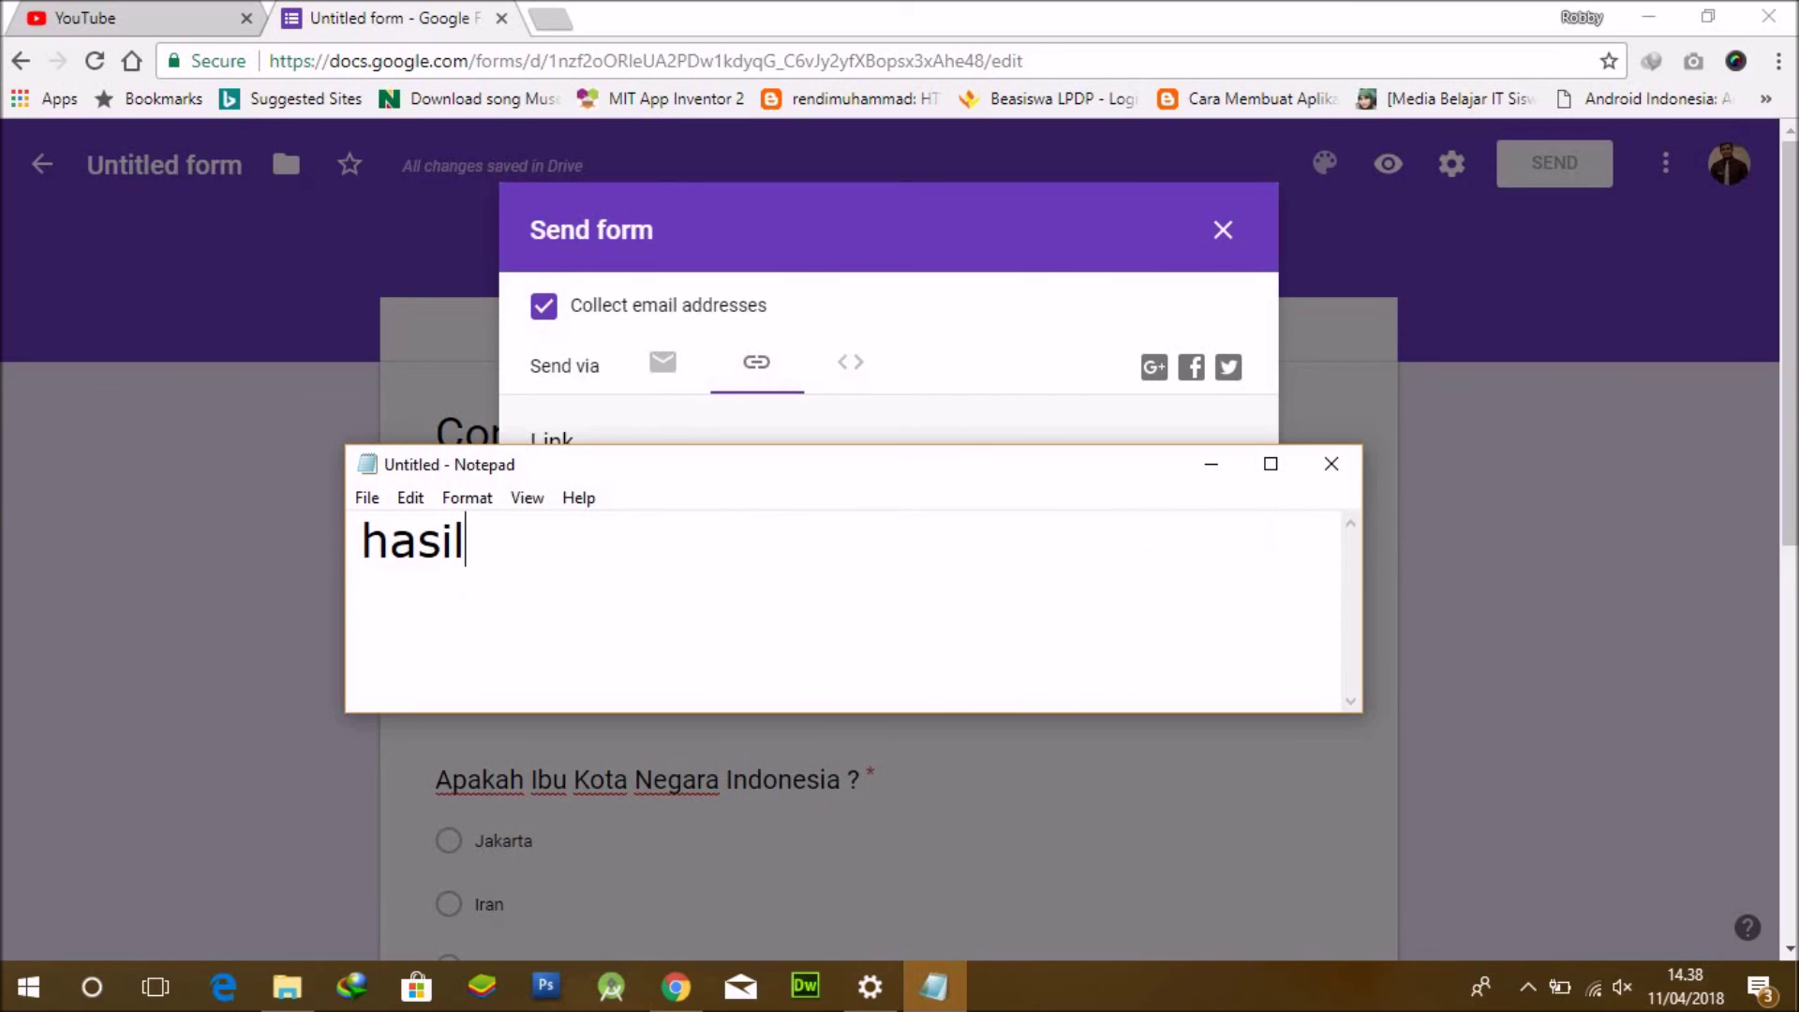
text(nya seperti ini)
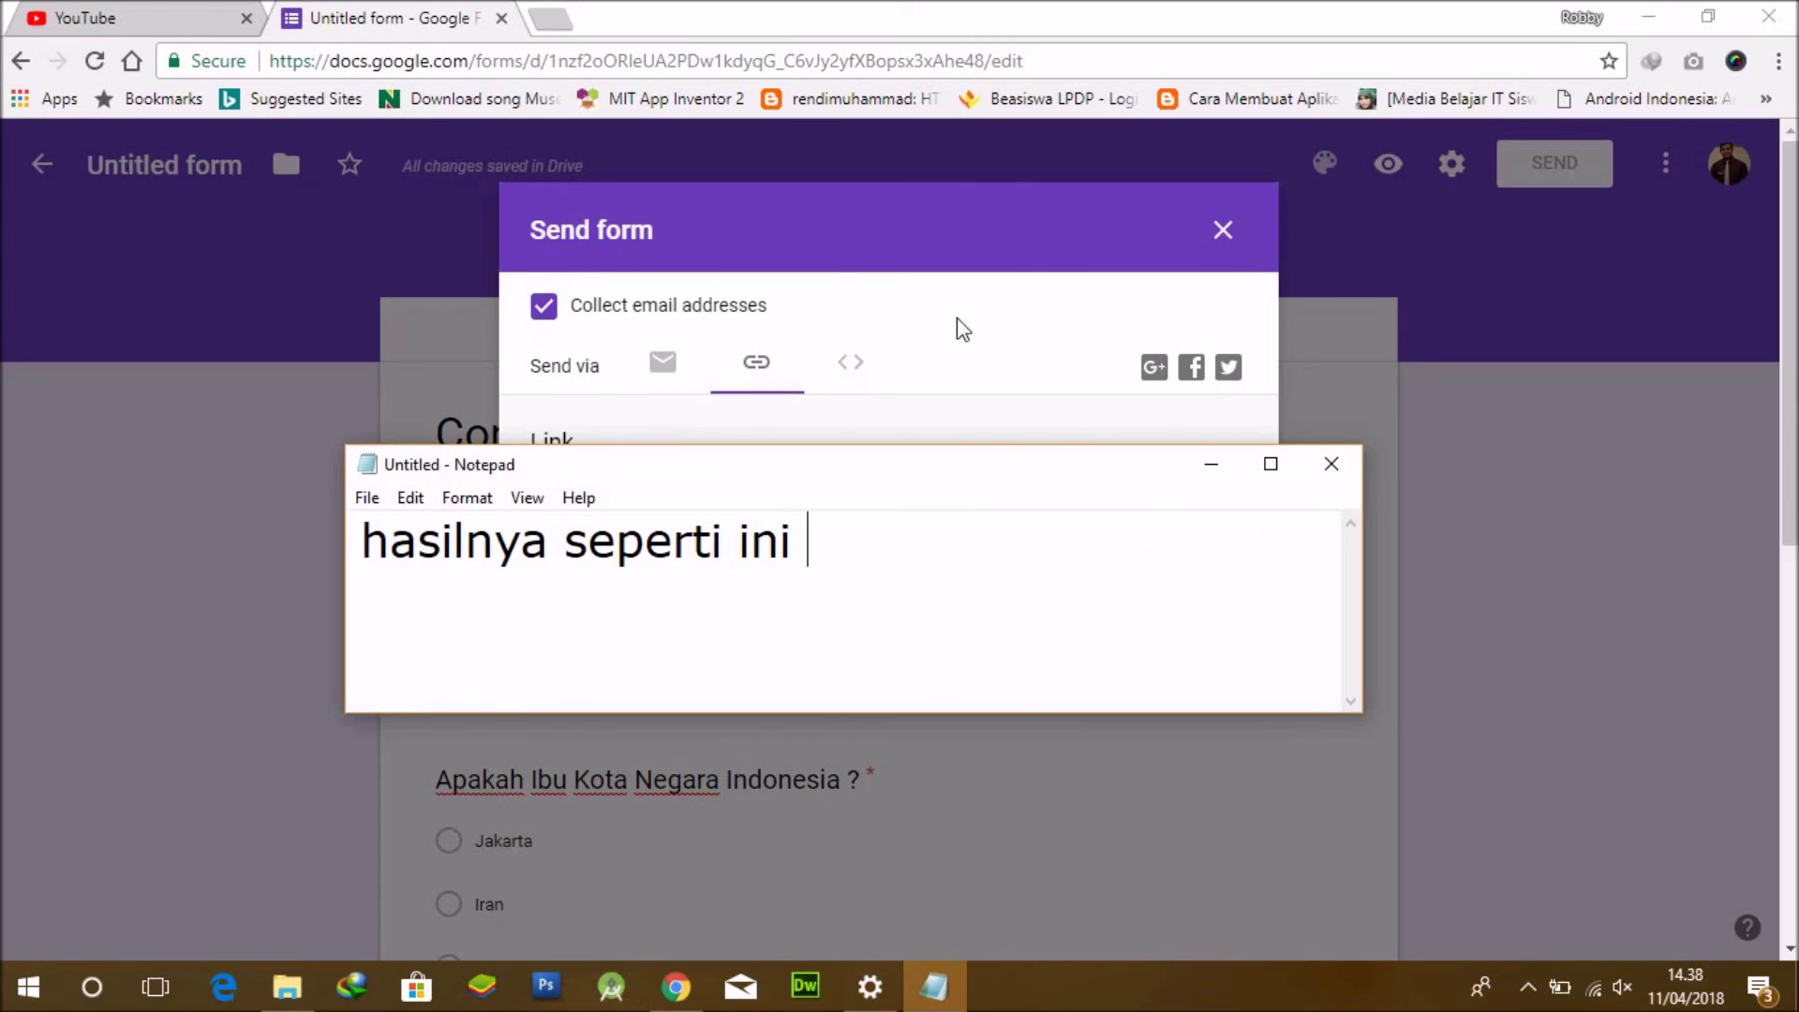
In Chrome's Send form dialog, turn off collecting email addresses and copy the form's link.
click(544, 306)
click(1206, 579)
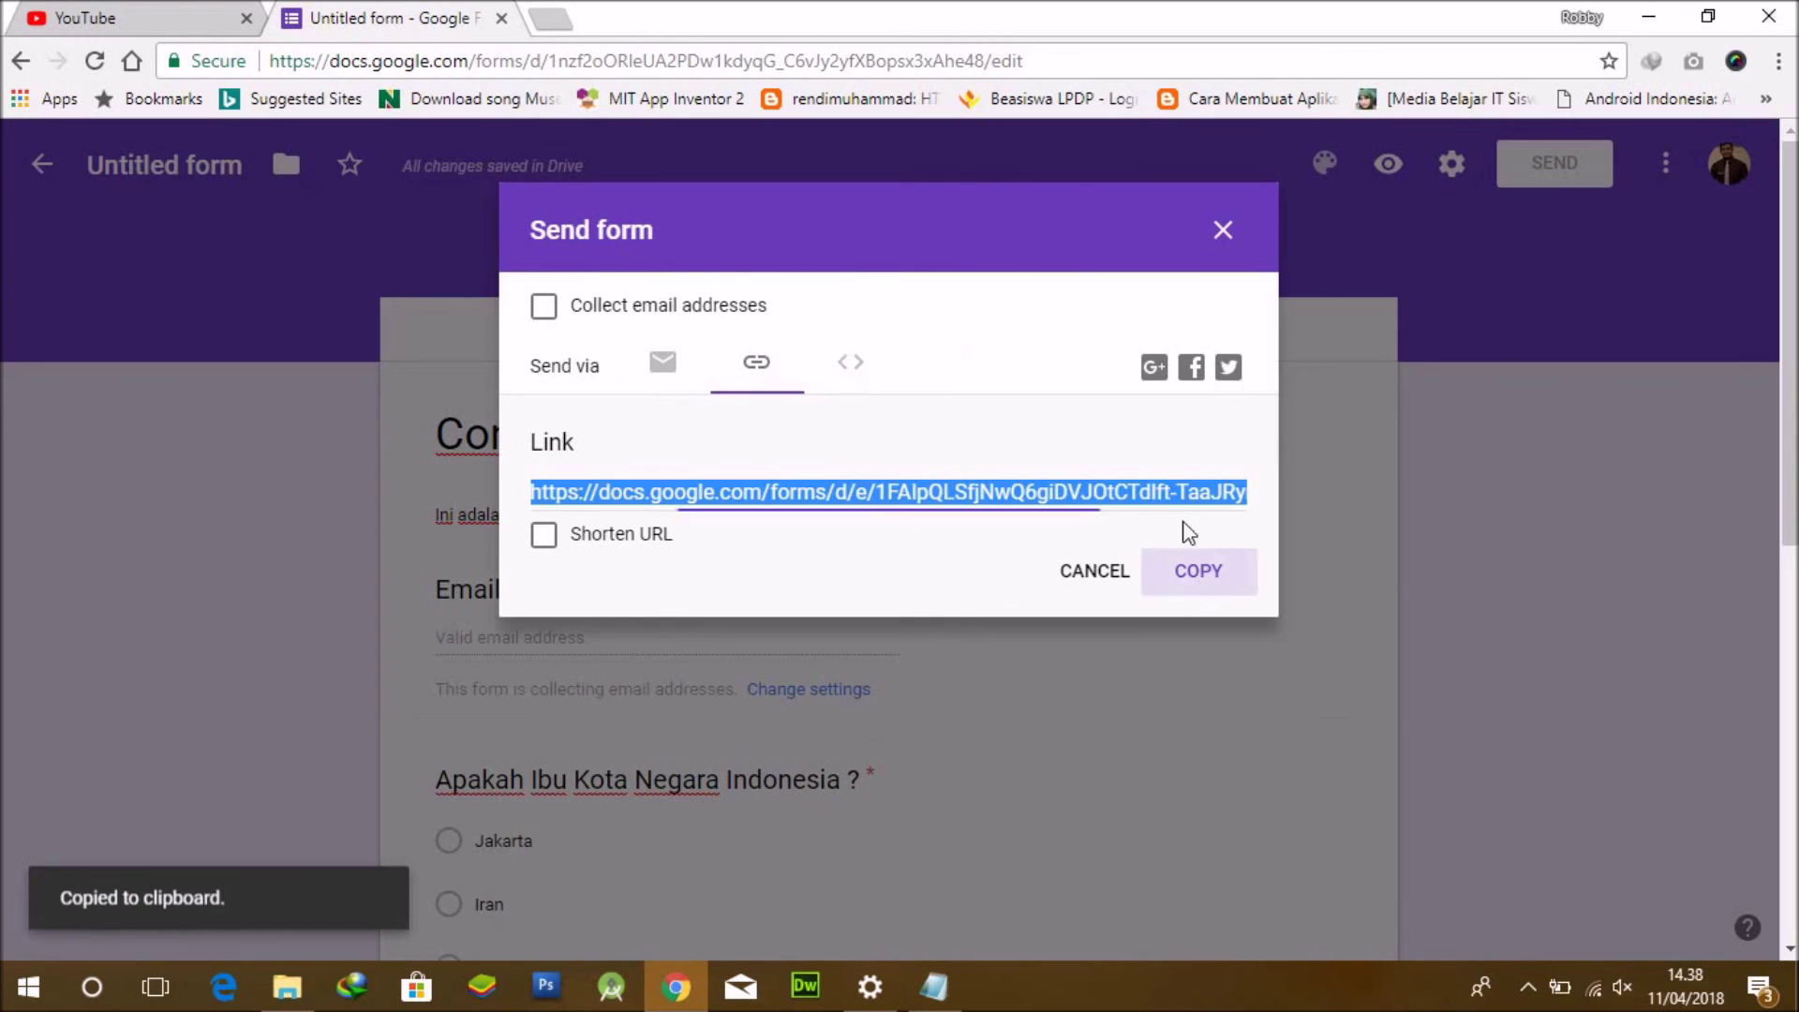
Open the copied form link in a new browser tab.
key(ctrl+t)
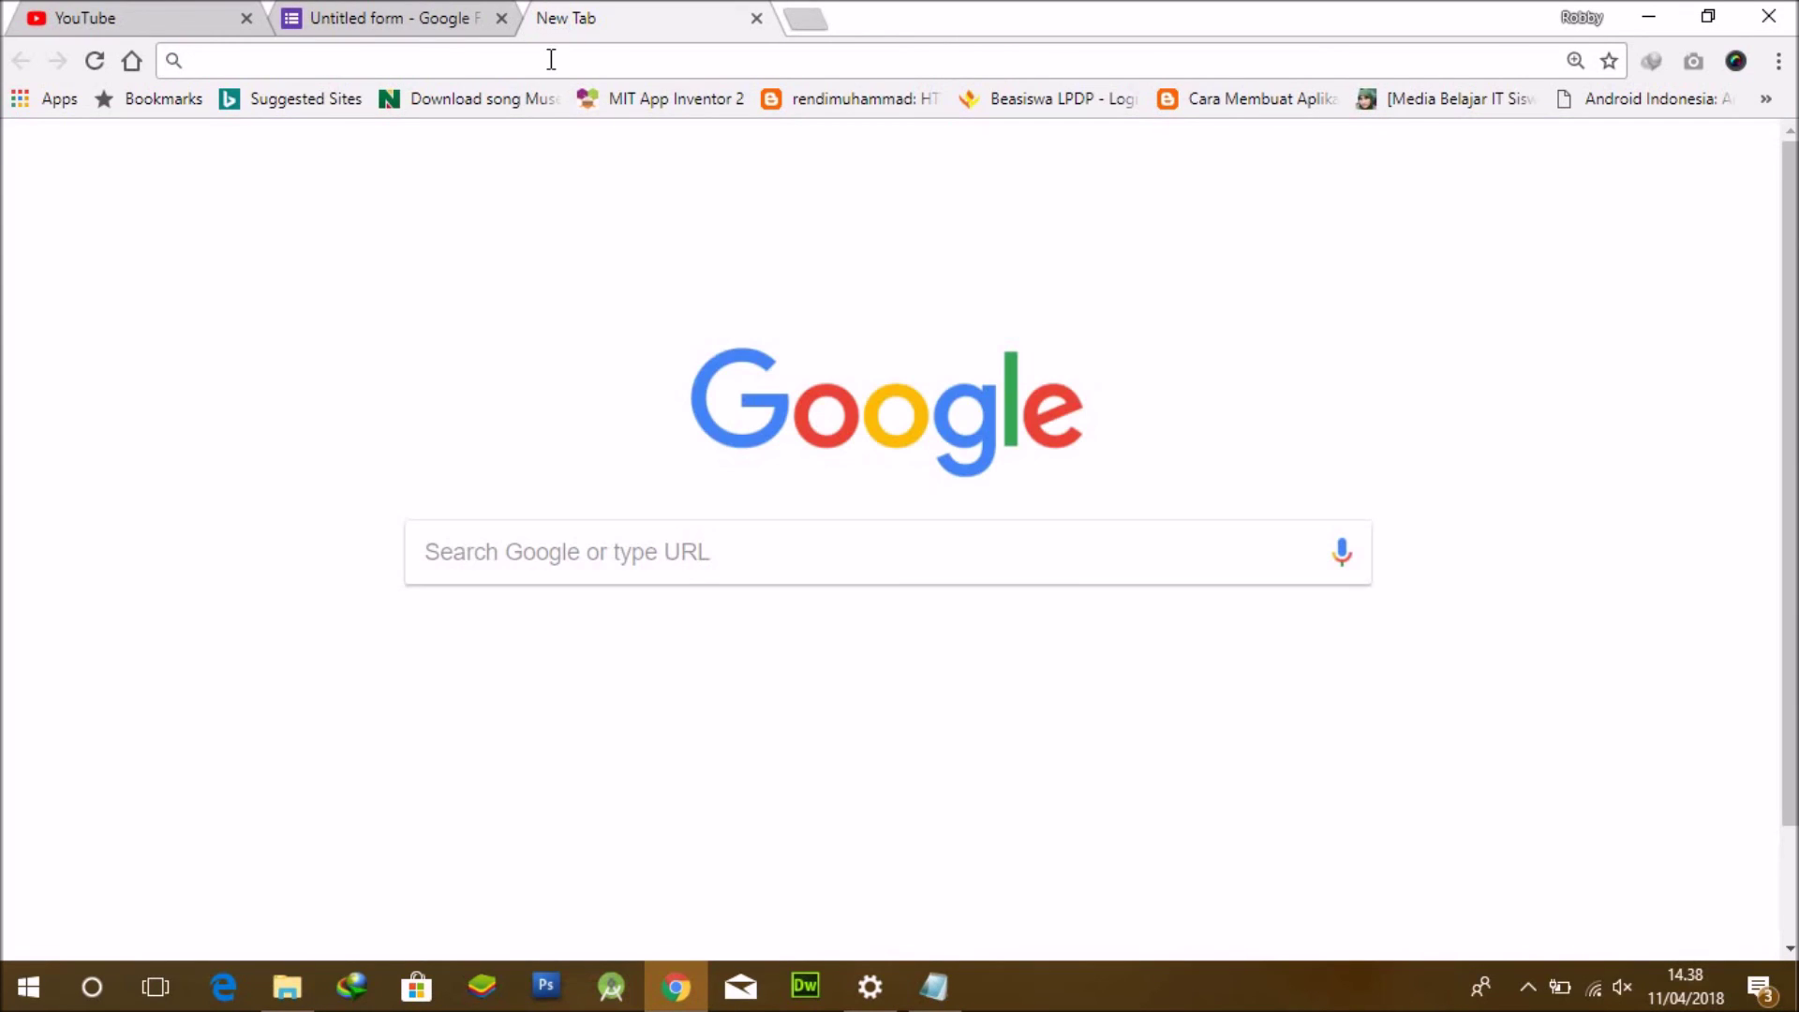
key(ctrl+v)
key(Return)
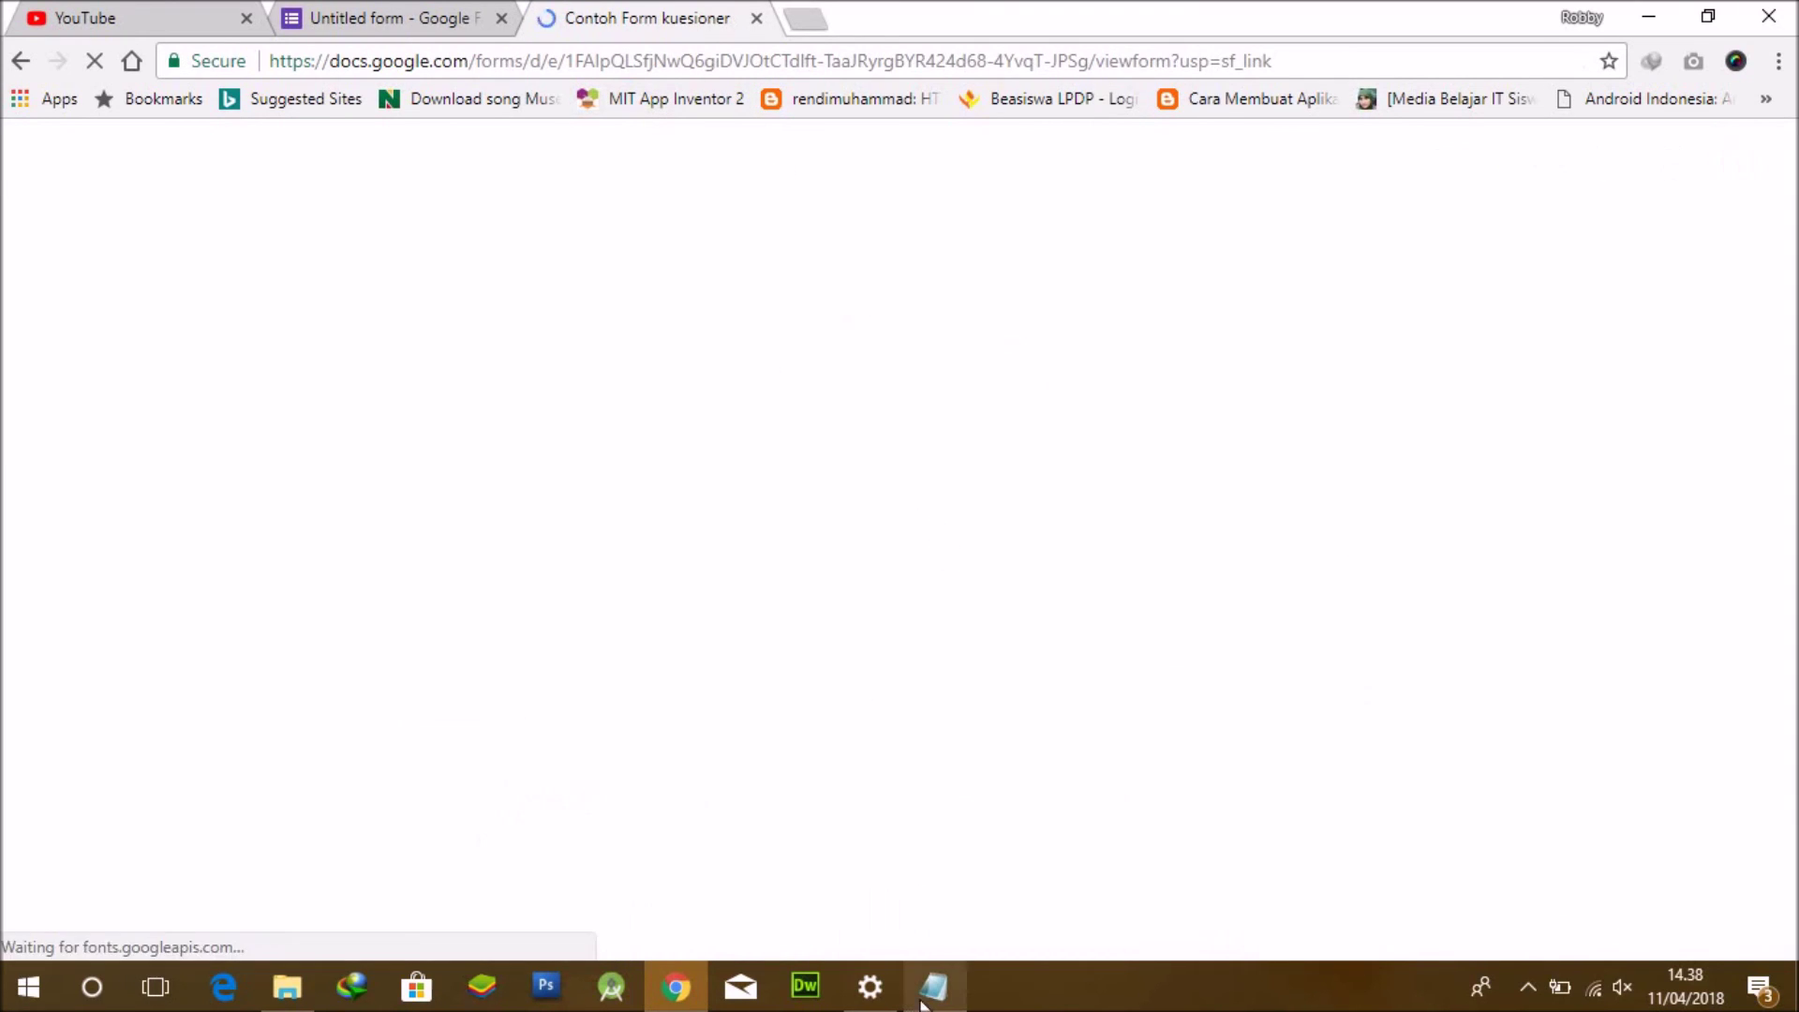
scroll(1215, 514, down, 3)
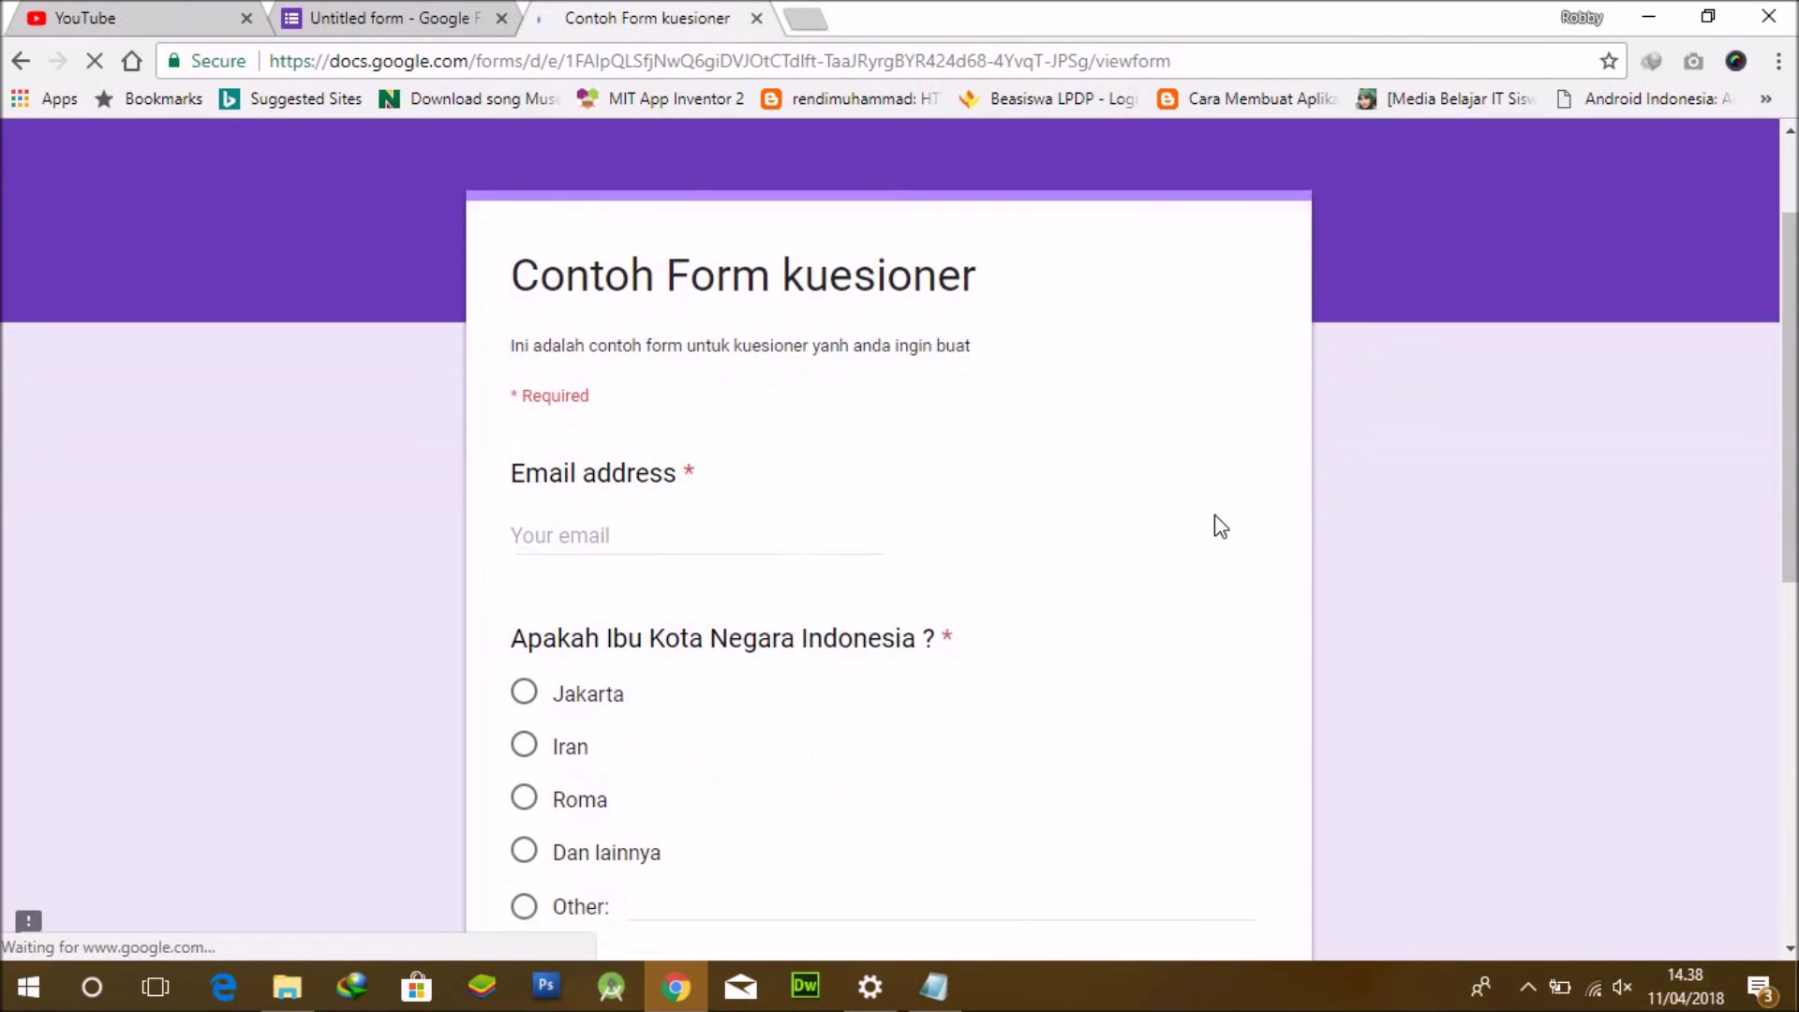
Briefly show the Notepad note over the live form, hide it again, and look through the form's questions down to its end.
click(933, 986)
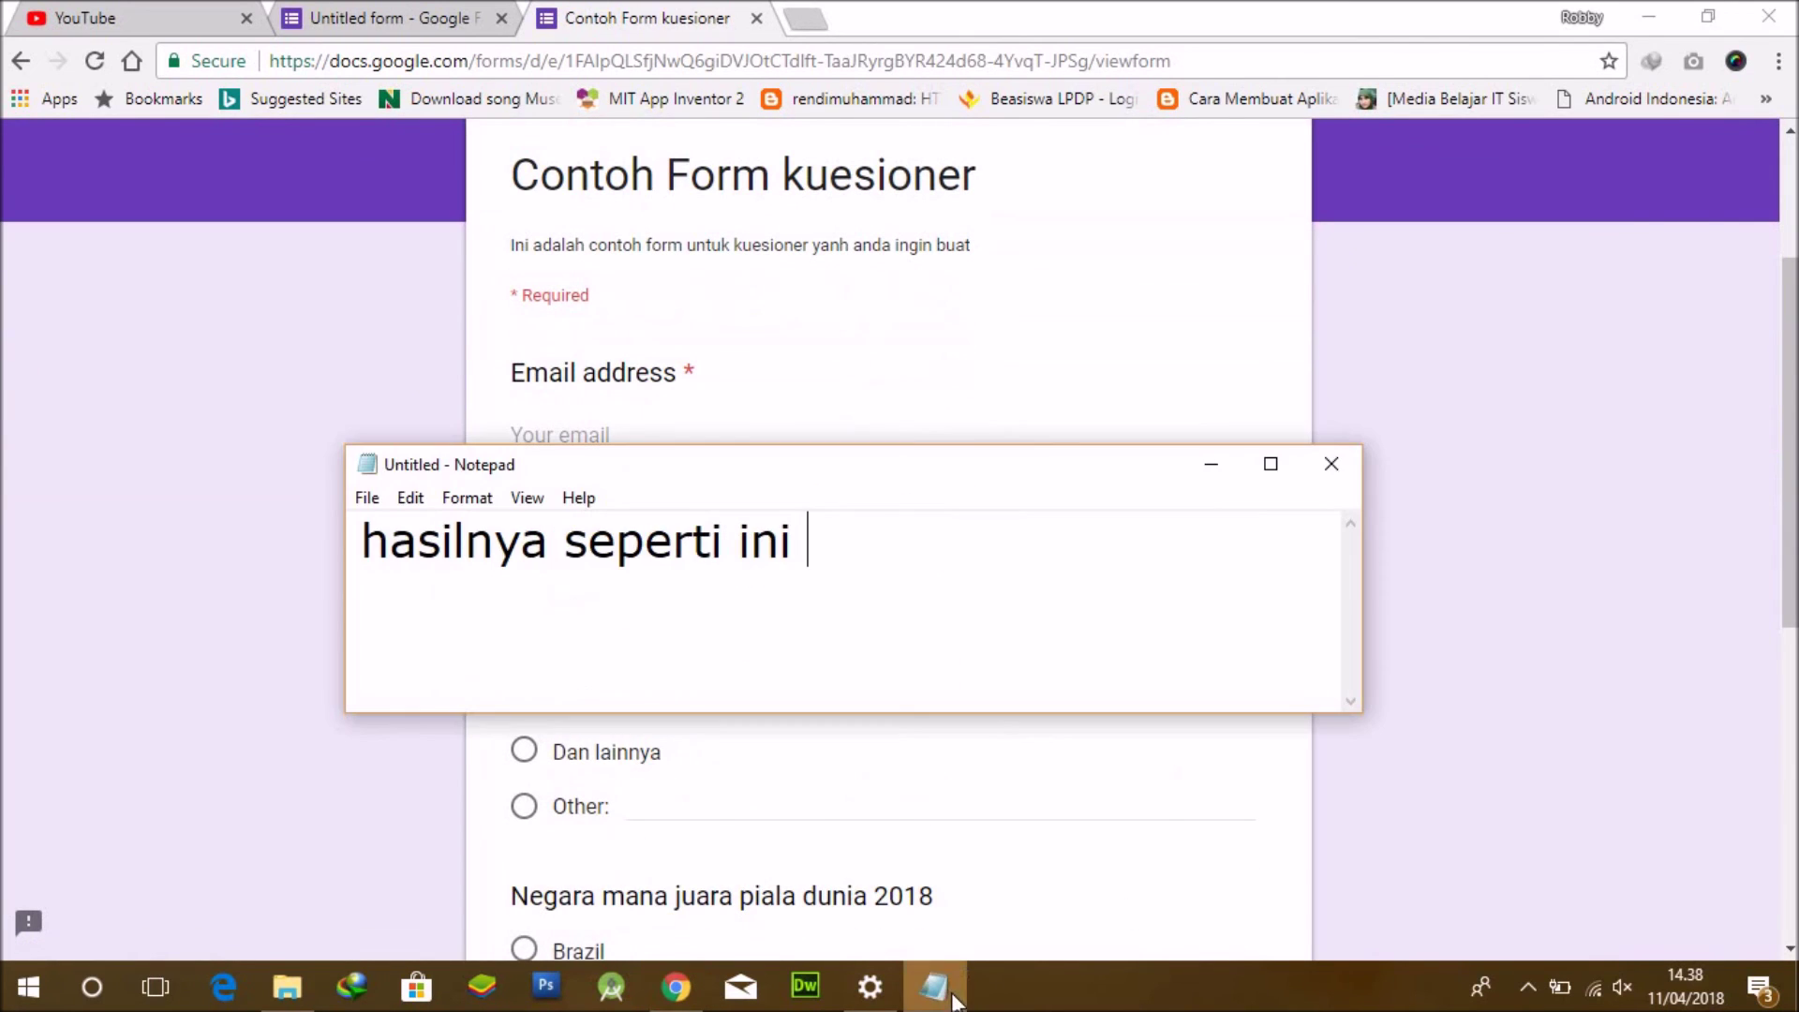
mouse_move(1059, 473)
mouse_down()
mouse_move(1100, 506)
mouse_move(1611, 446)
mouse_move(1067, 450)
mouse_up()
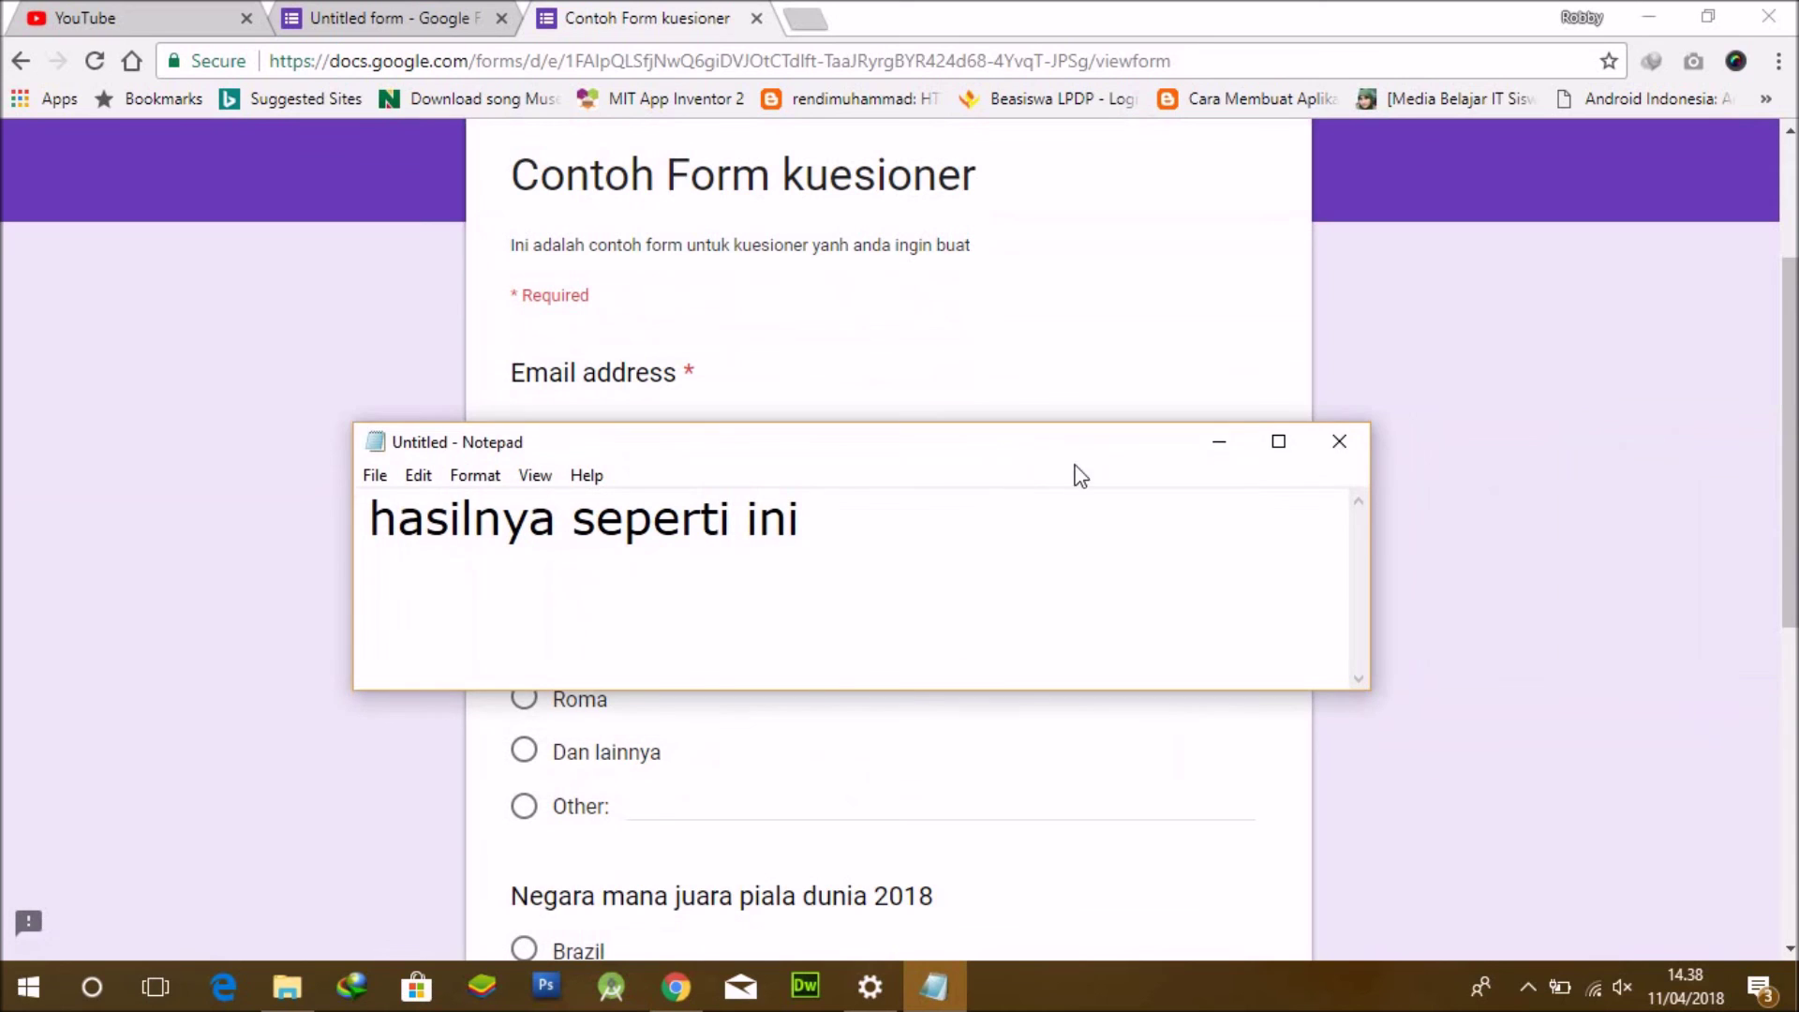
click(1219, 441)
scroll(1204, 480, down, 5)
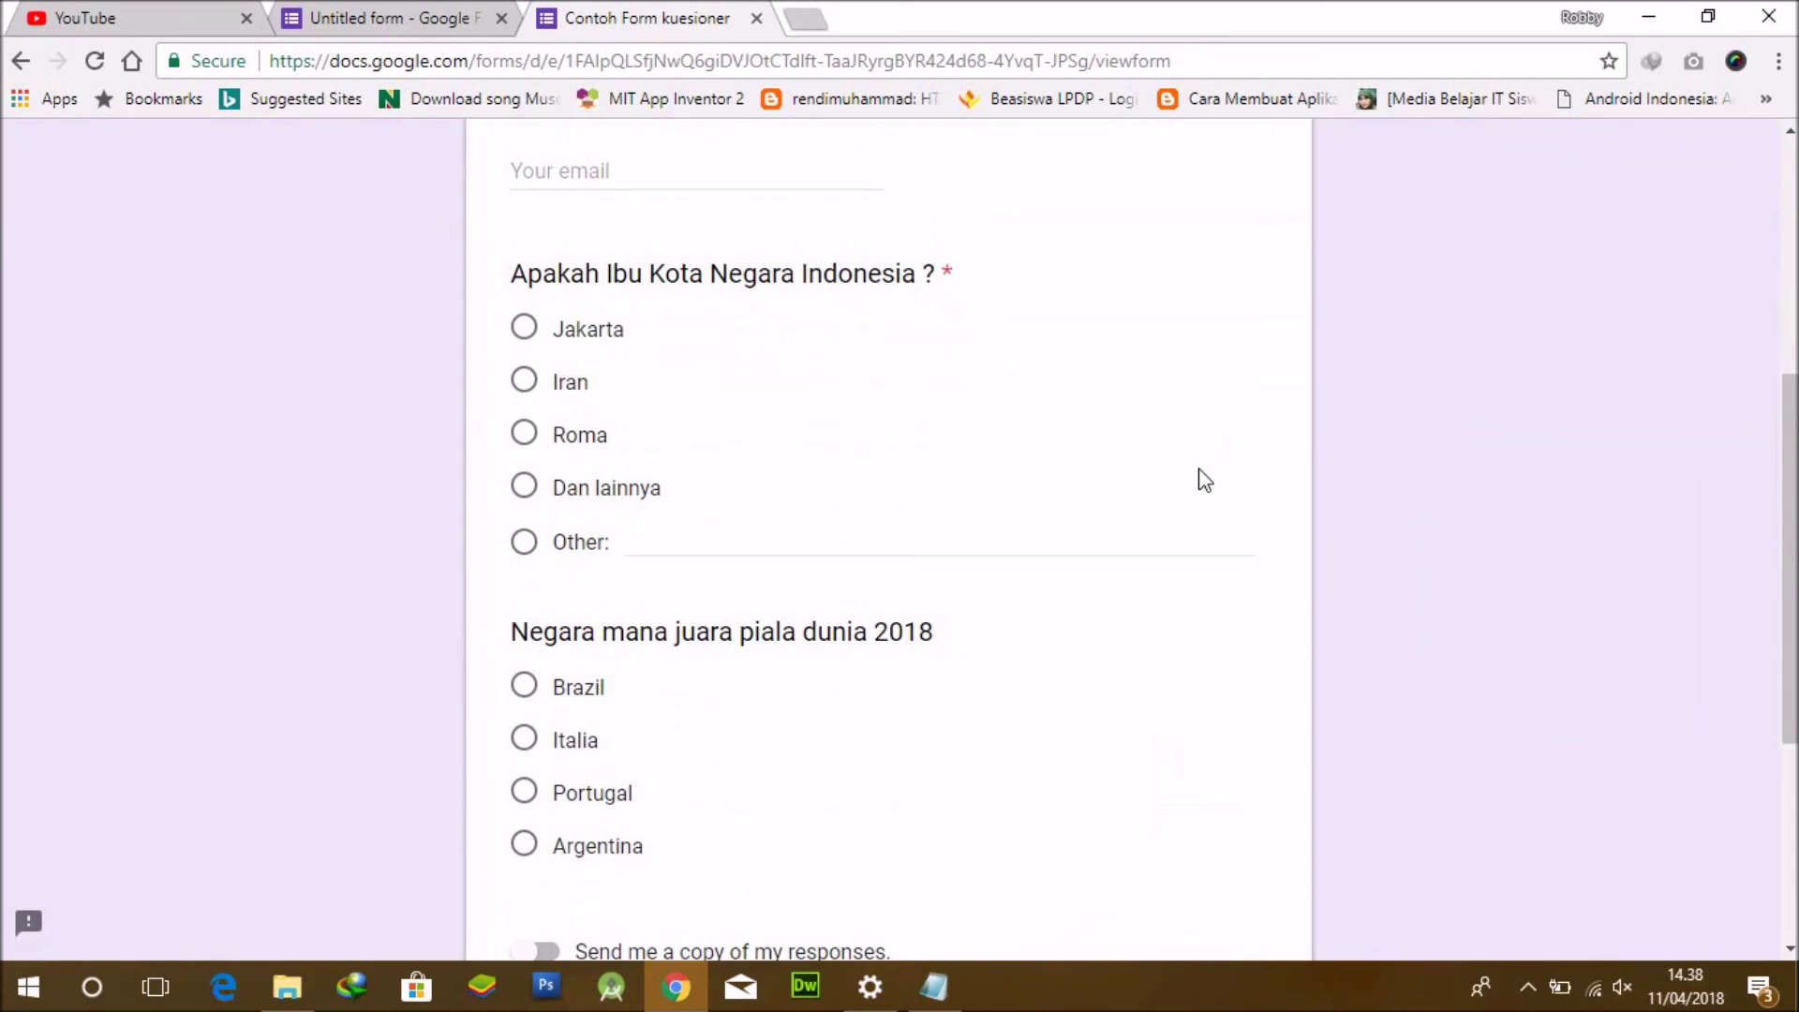
scroll(1205, 480, down, 1)
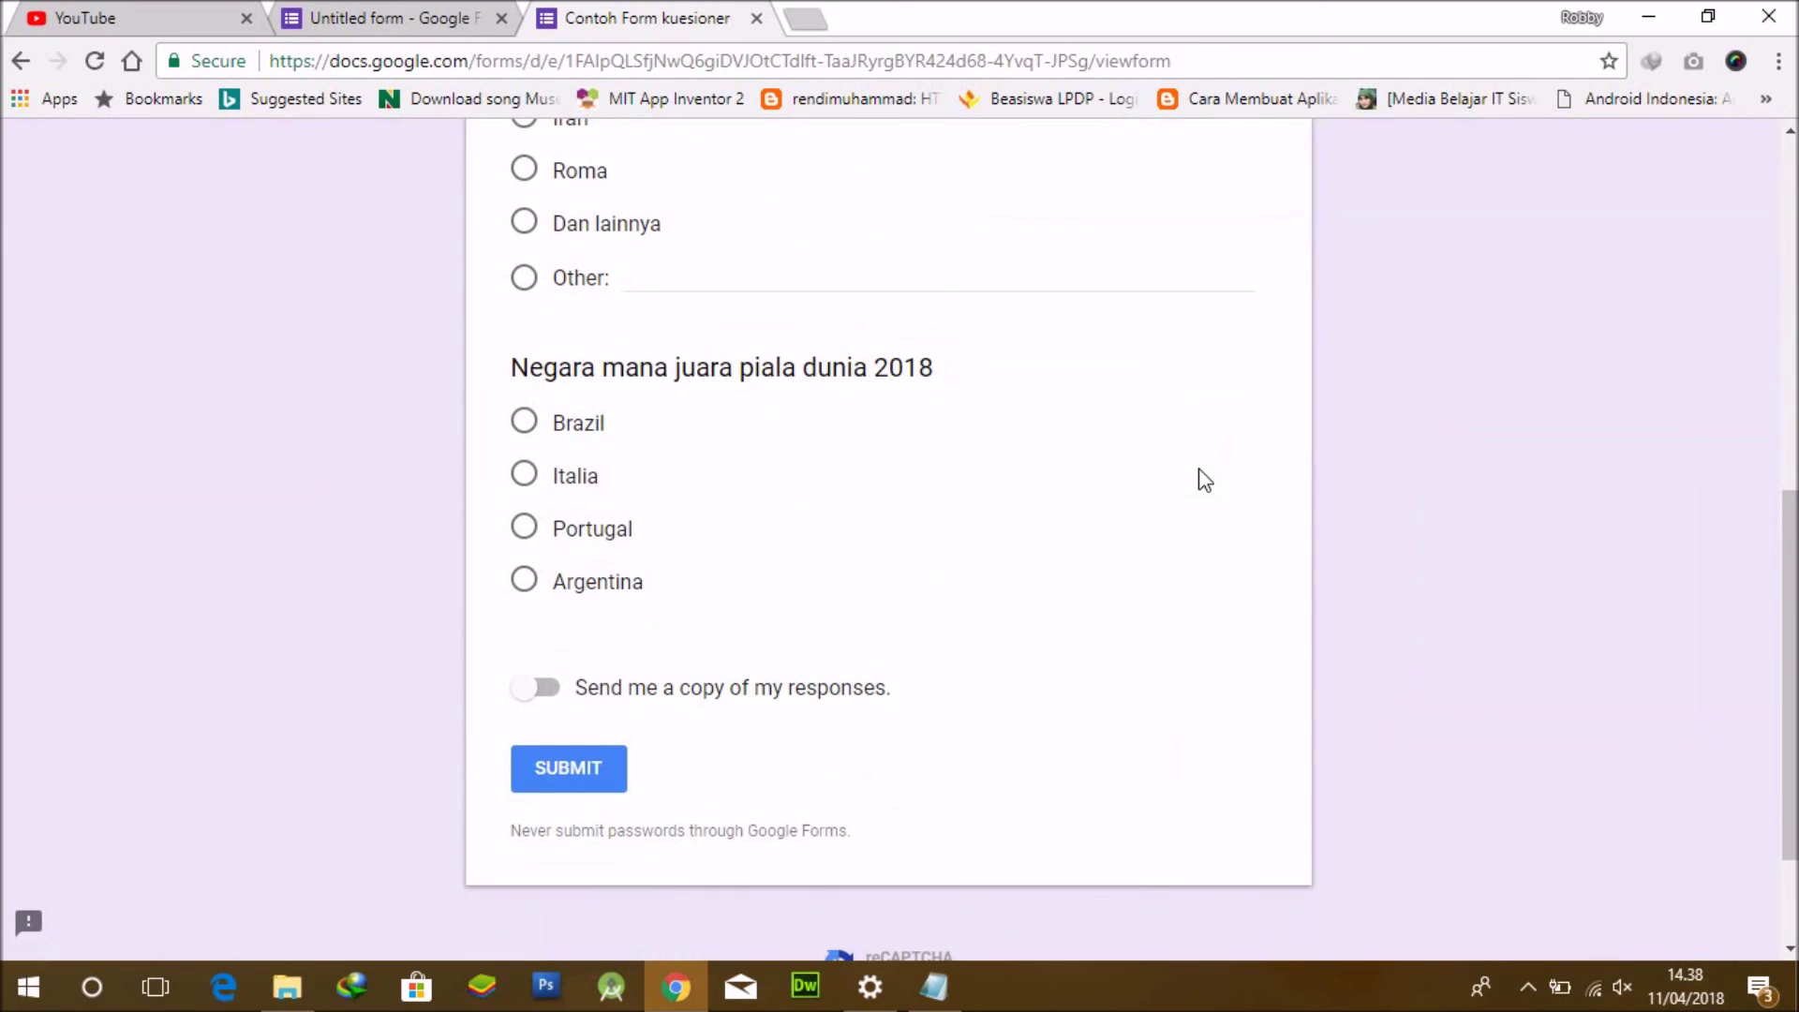
Replace the Notepad note with "sangat mudahkan untuk membuat kuesioner di google form".
click(935, 984)
key(ctrl+a)
text(sangat mudah)
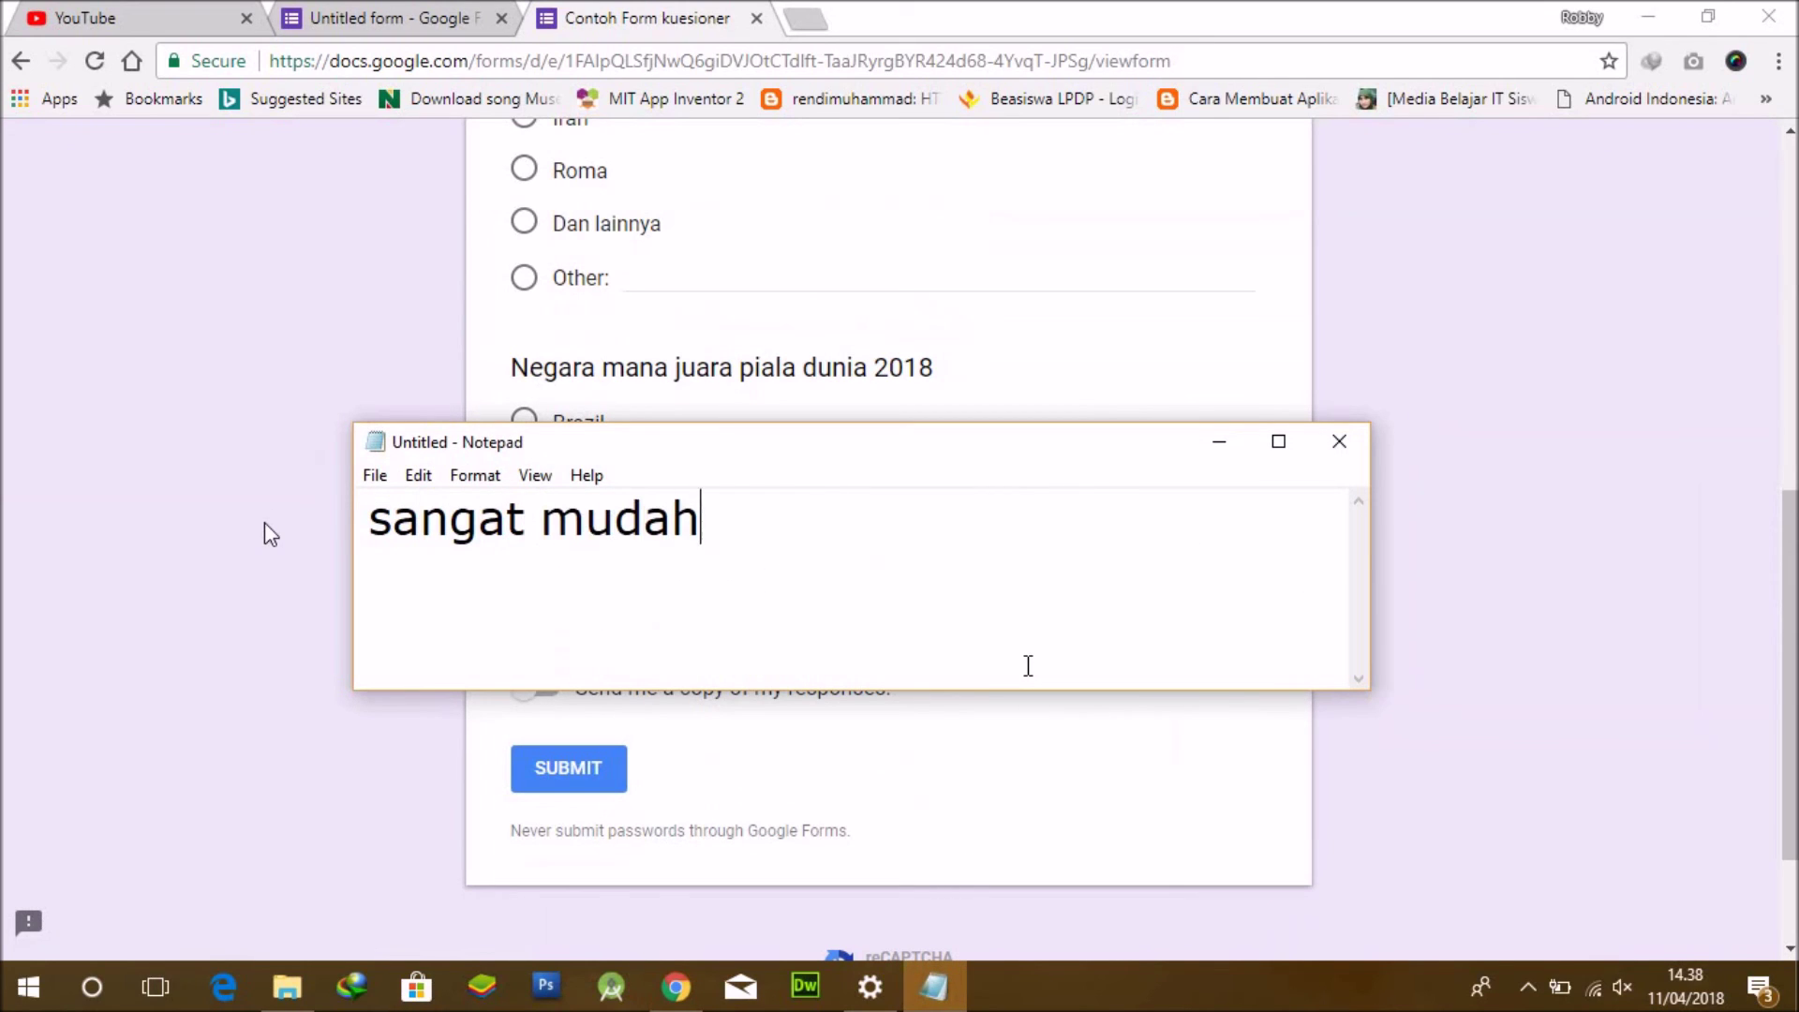
text(kan untuk me)
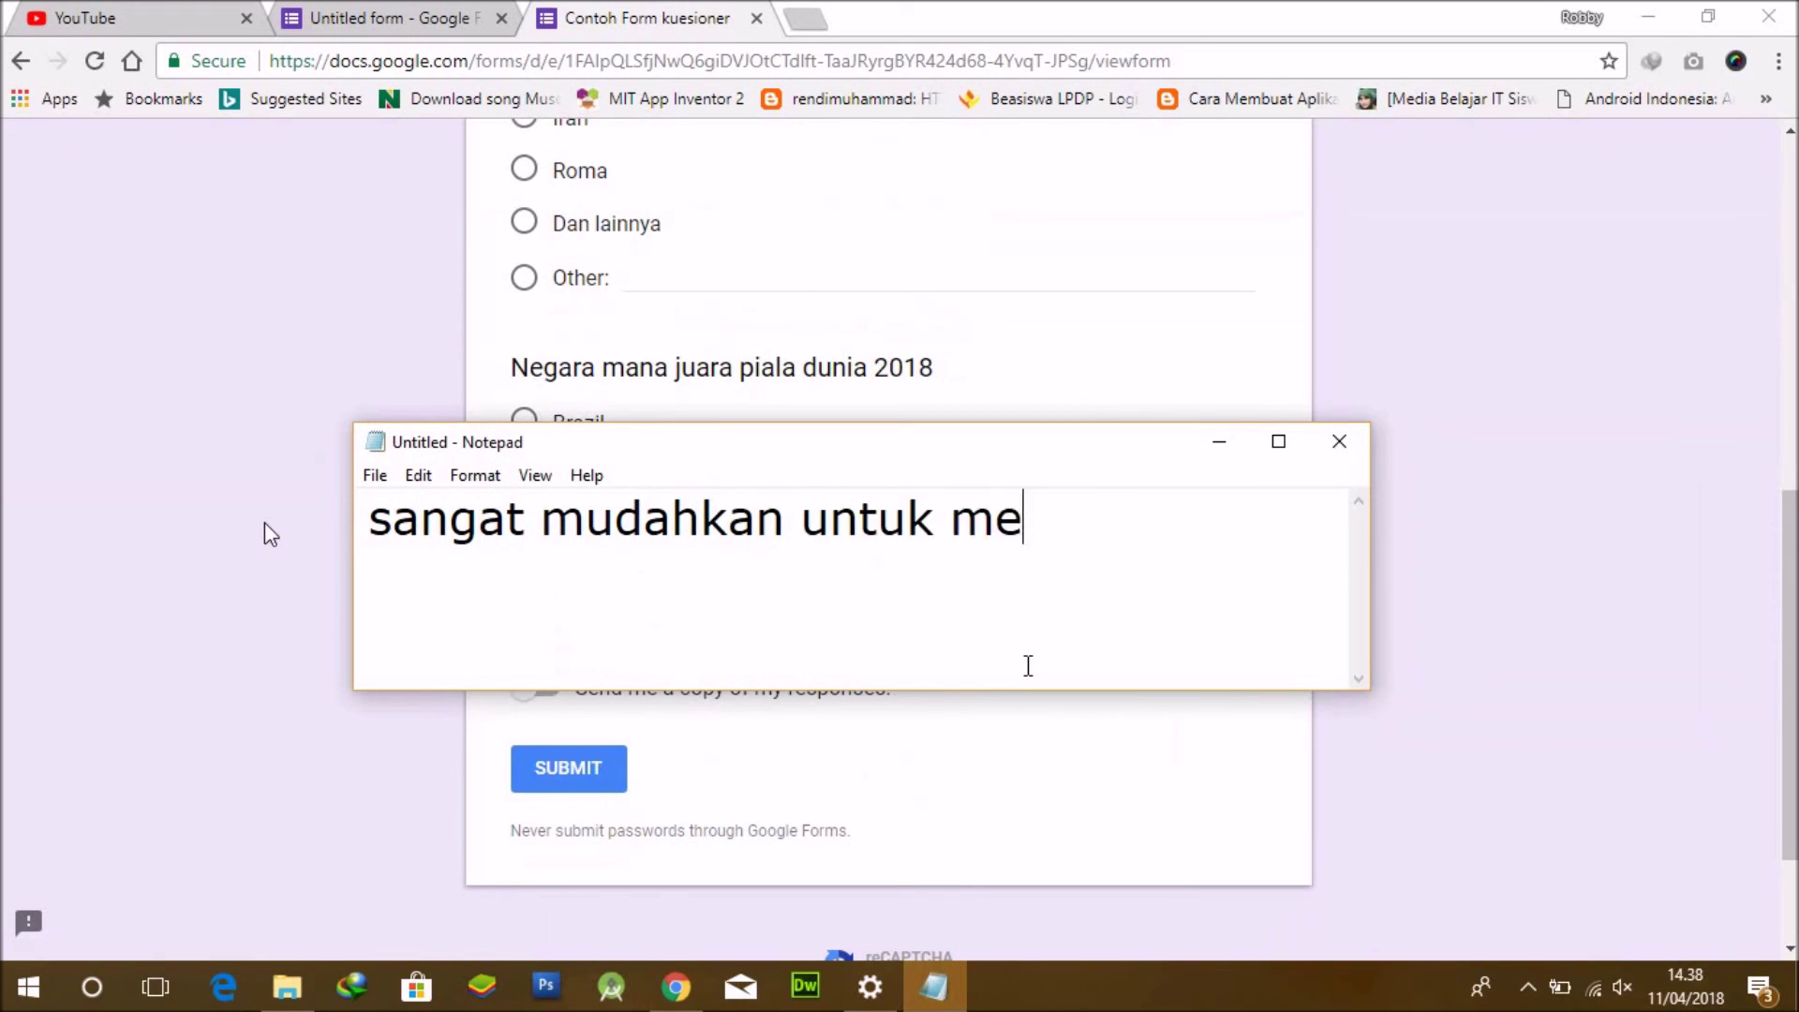
text(mbuat kue)
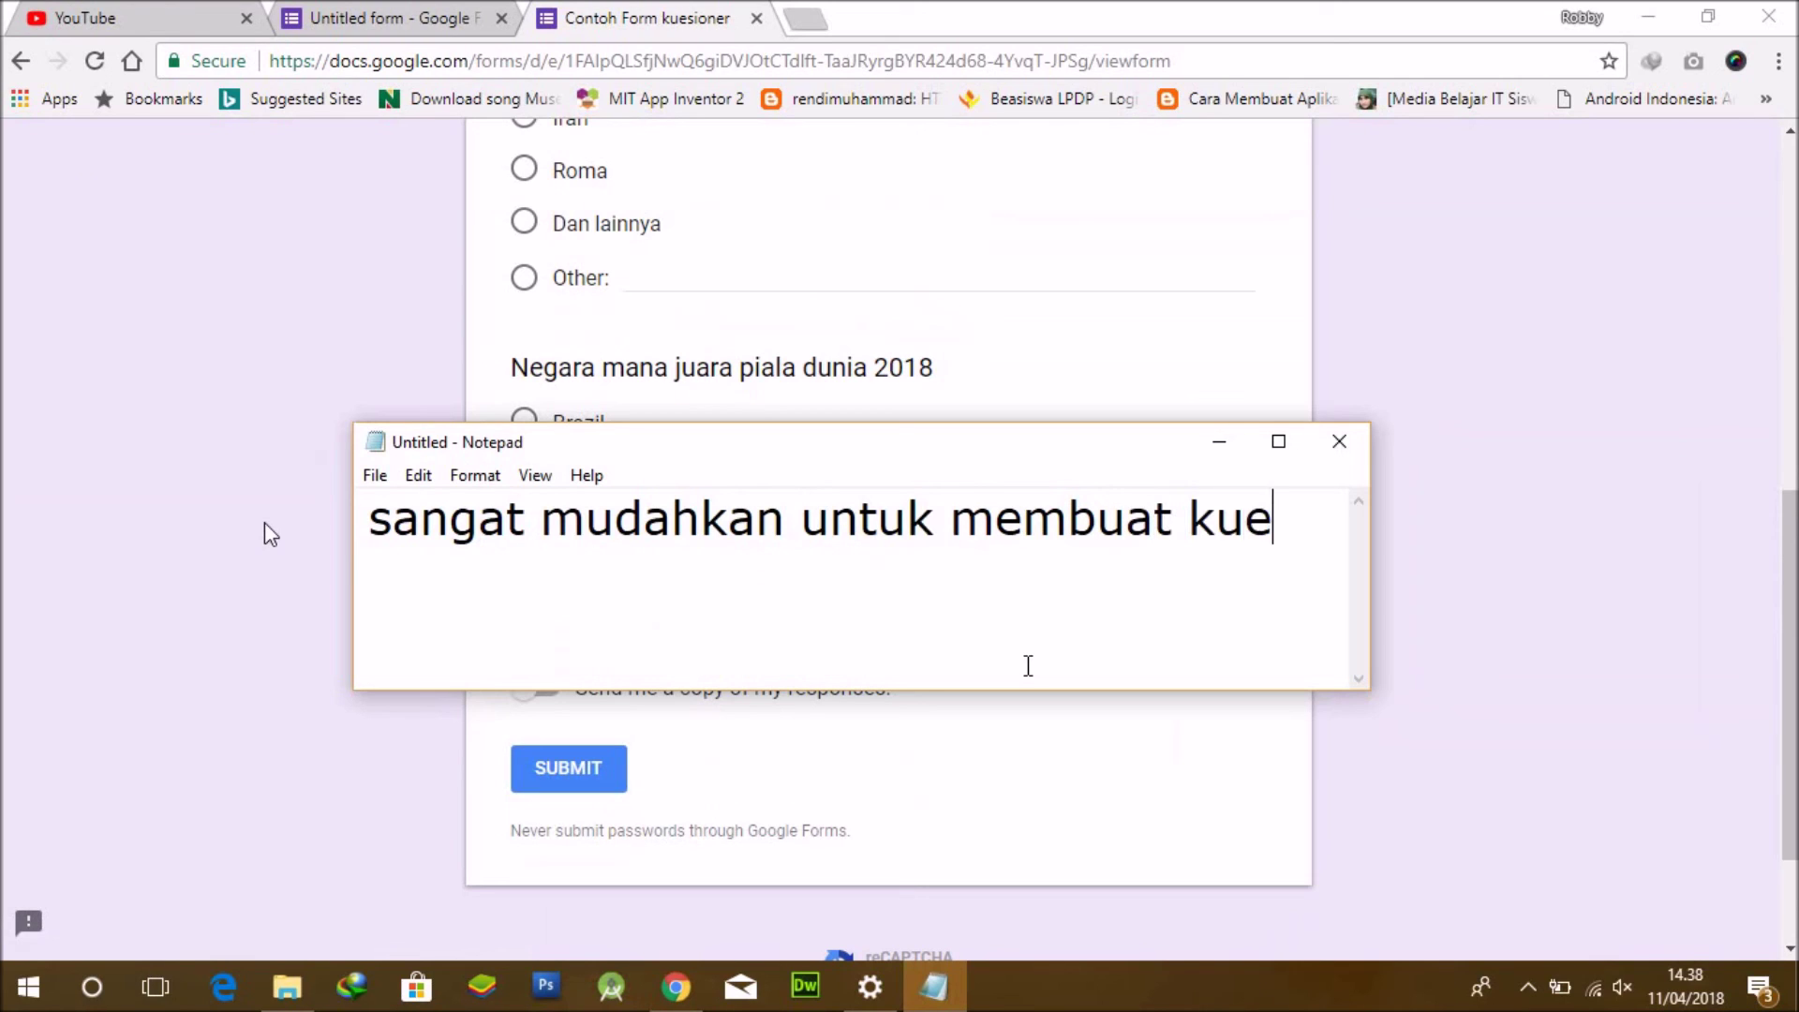
text(sioner di g)
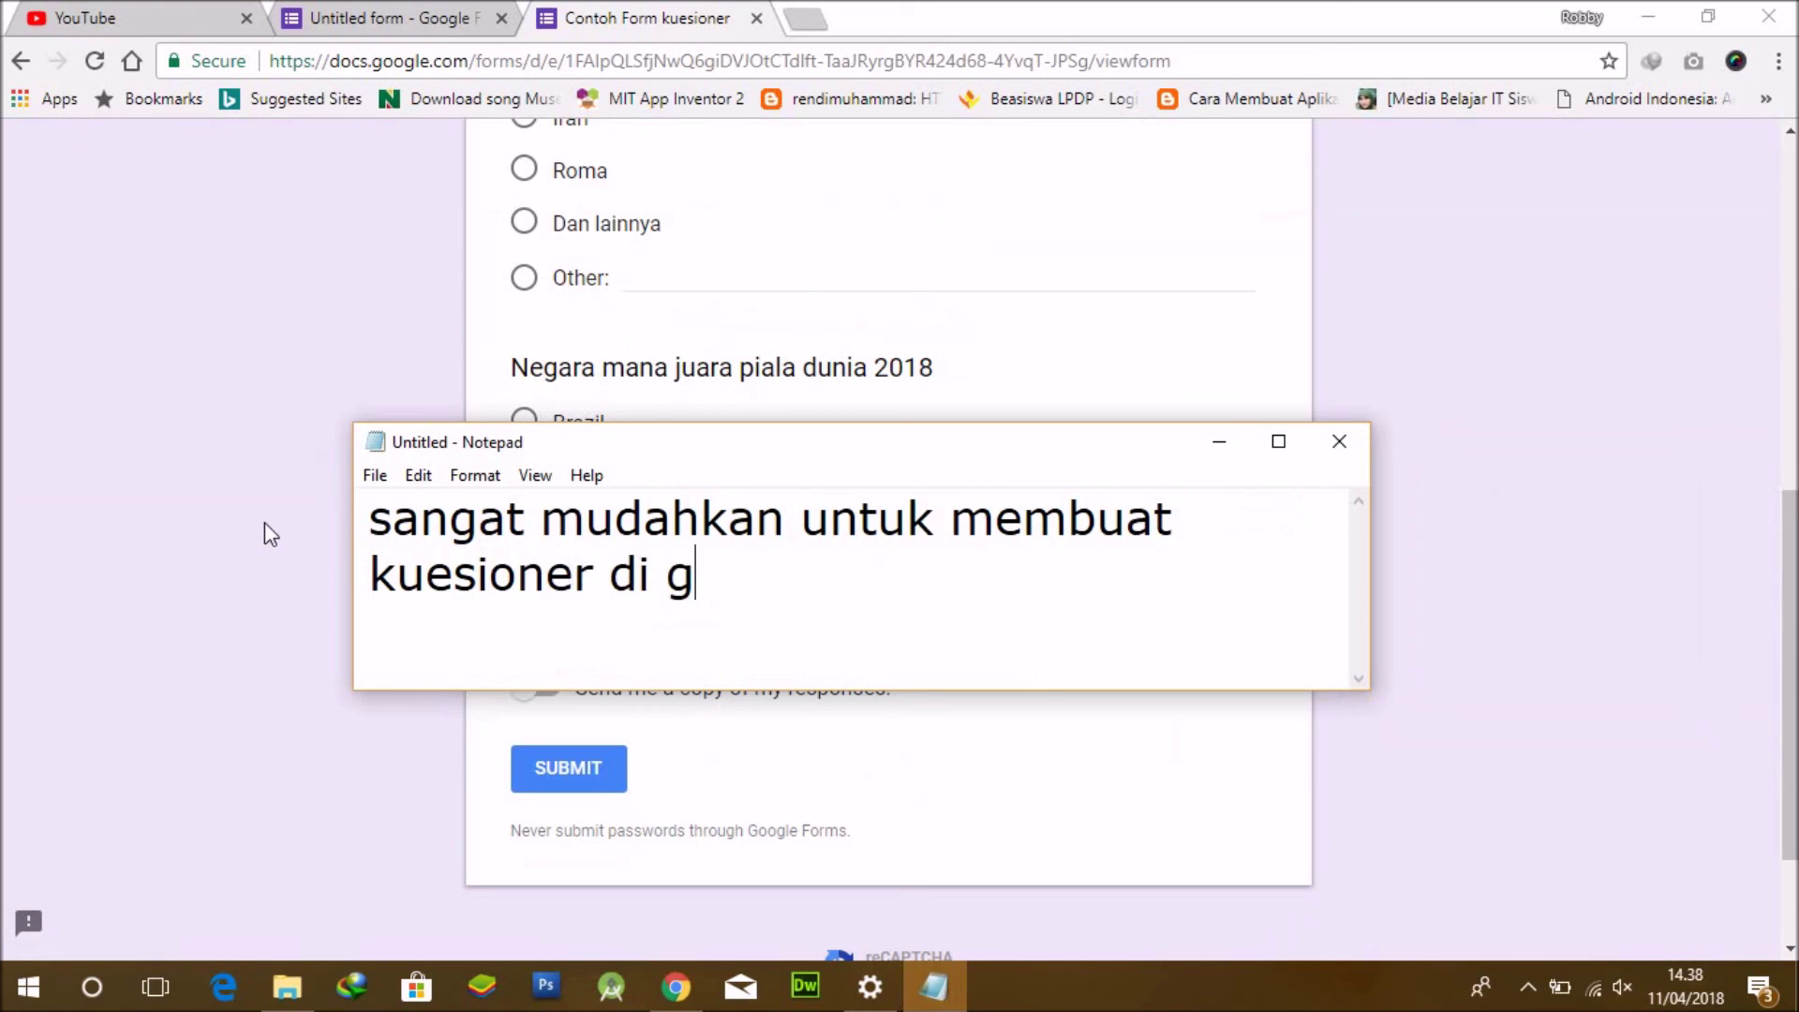
text(oogle form)
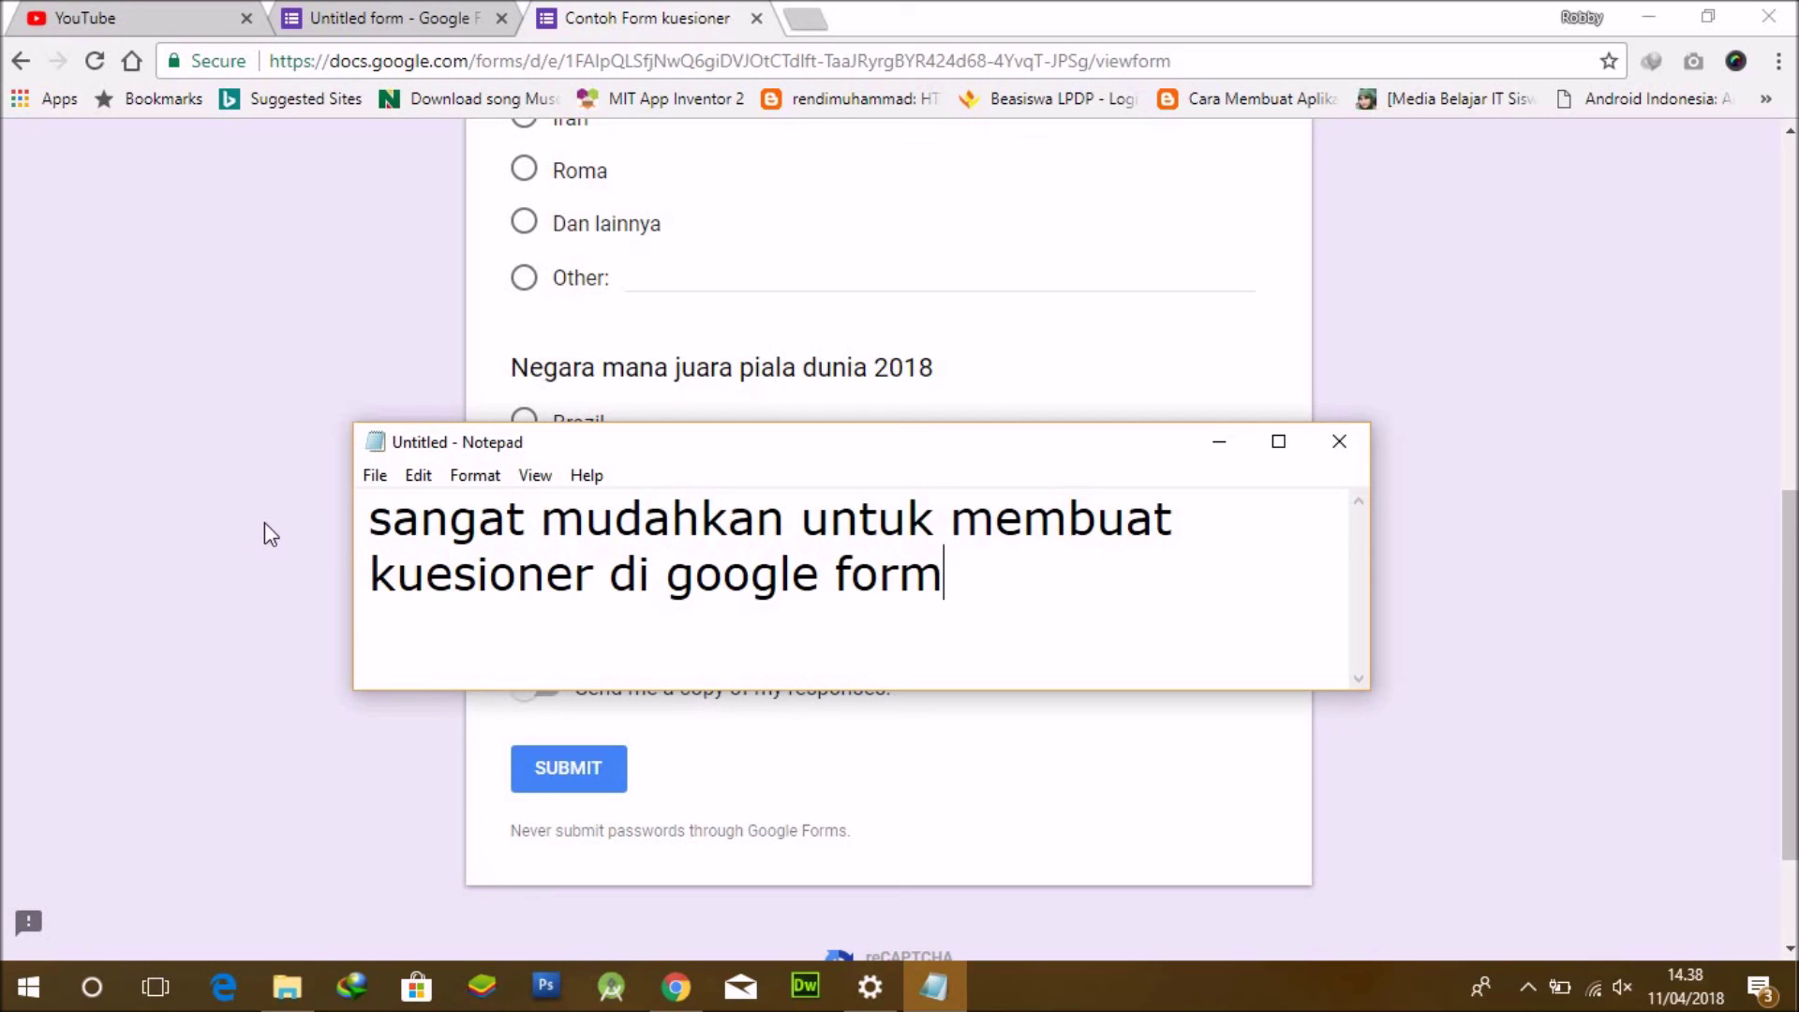
Replace the Notepad note with "bagi anda butuh survei anda tidak perlu lagi mencetak dikertas selain green anda juga bisa menghemat kertas dan biaya".
key(ctrl+a)
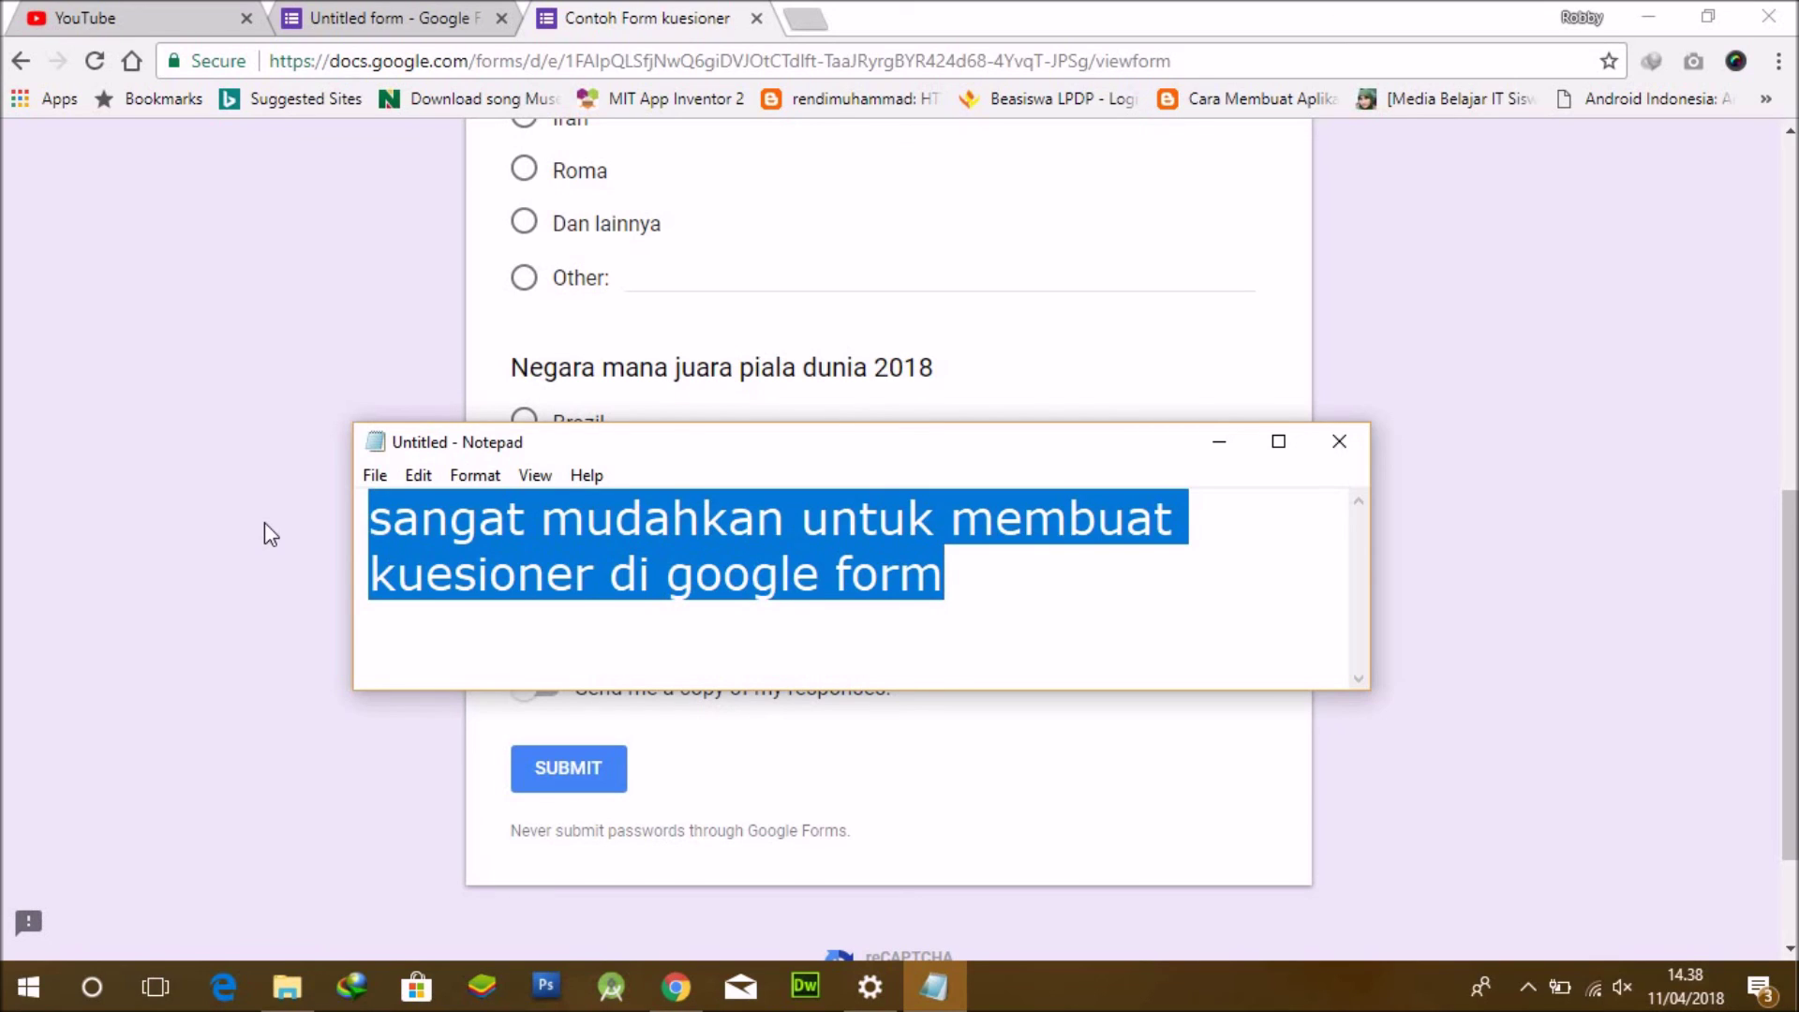
key(BackSpace)
text(bagi anda butuh survei anda tidak perlu lagi mence)
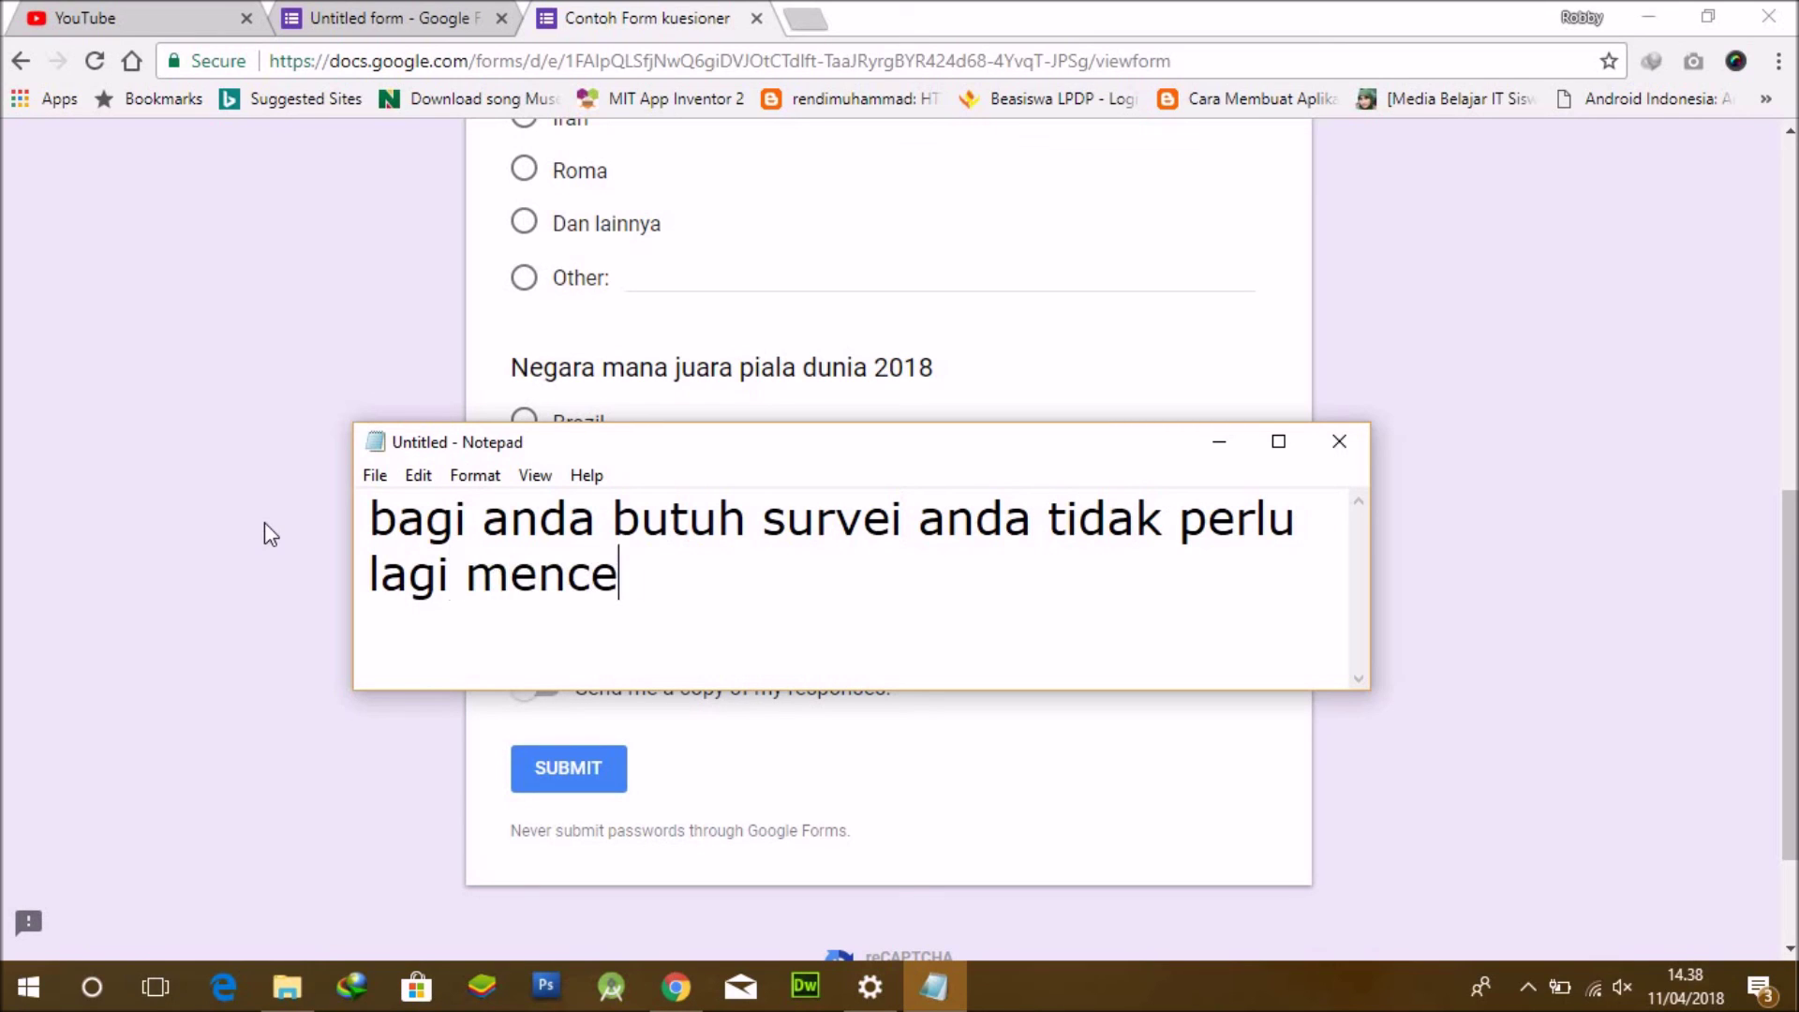
text(tak dike)
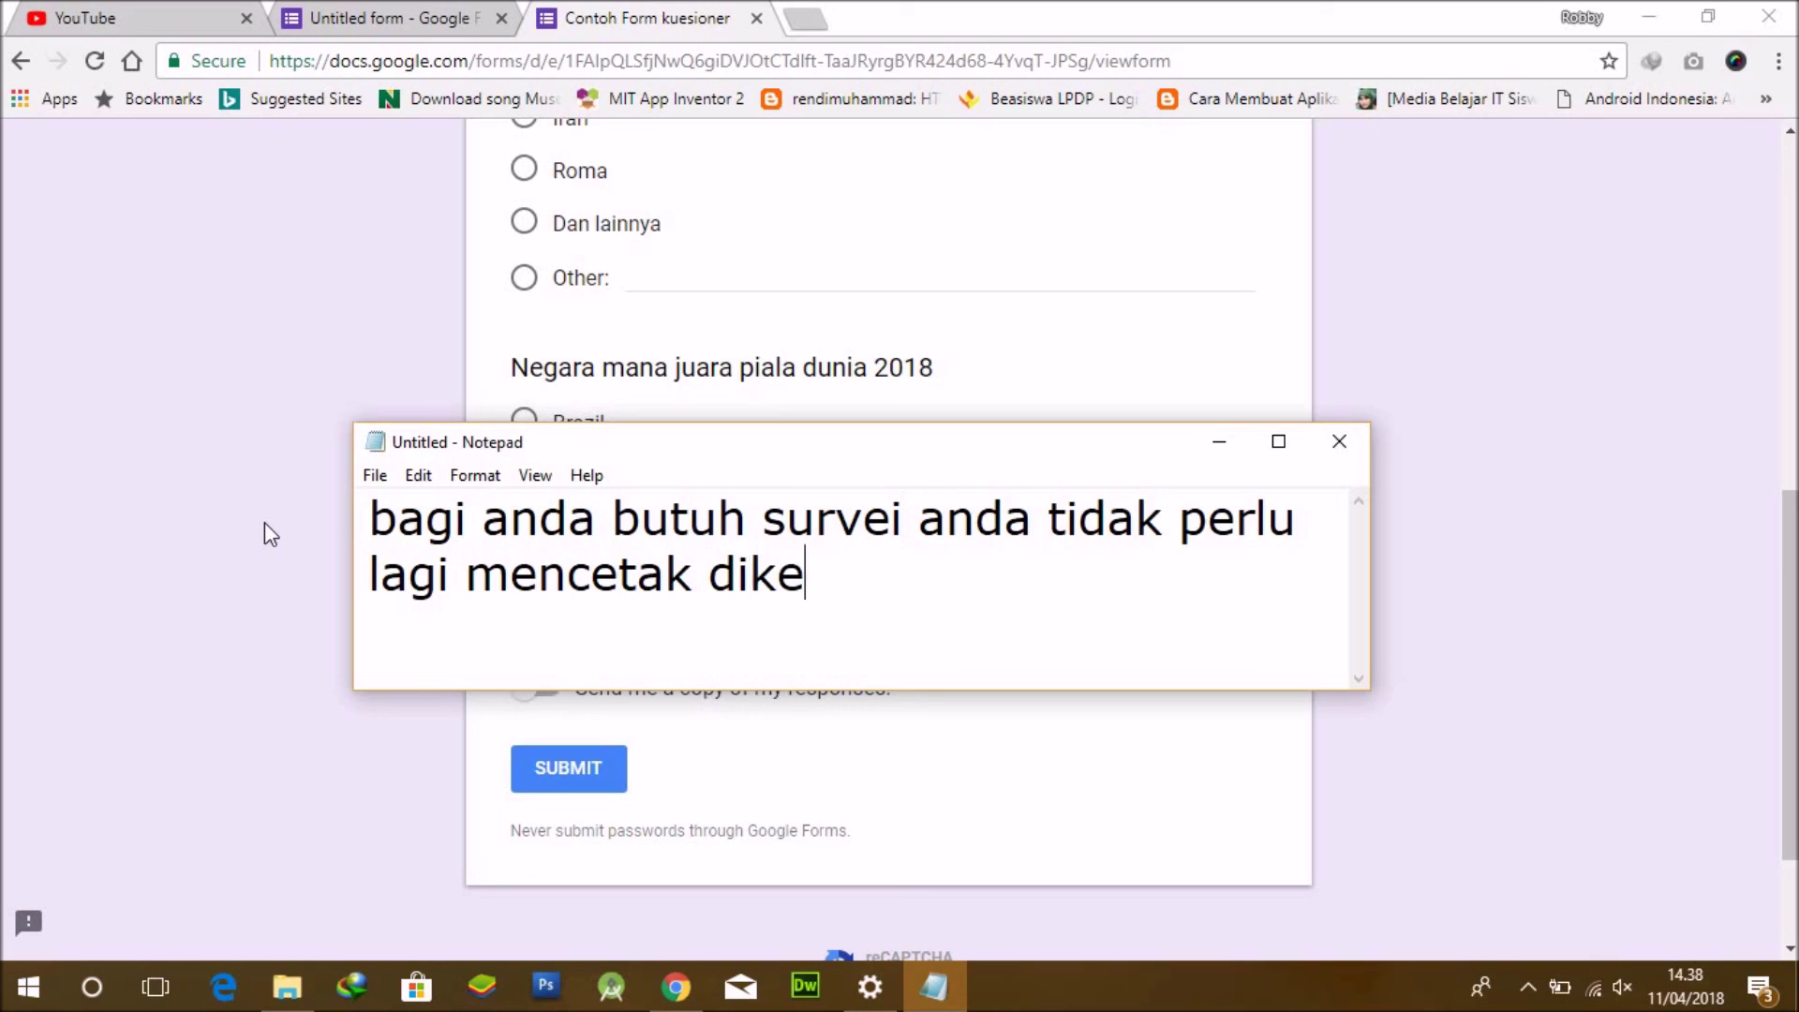
text(rtas selai)
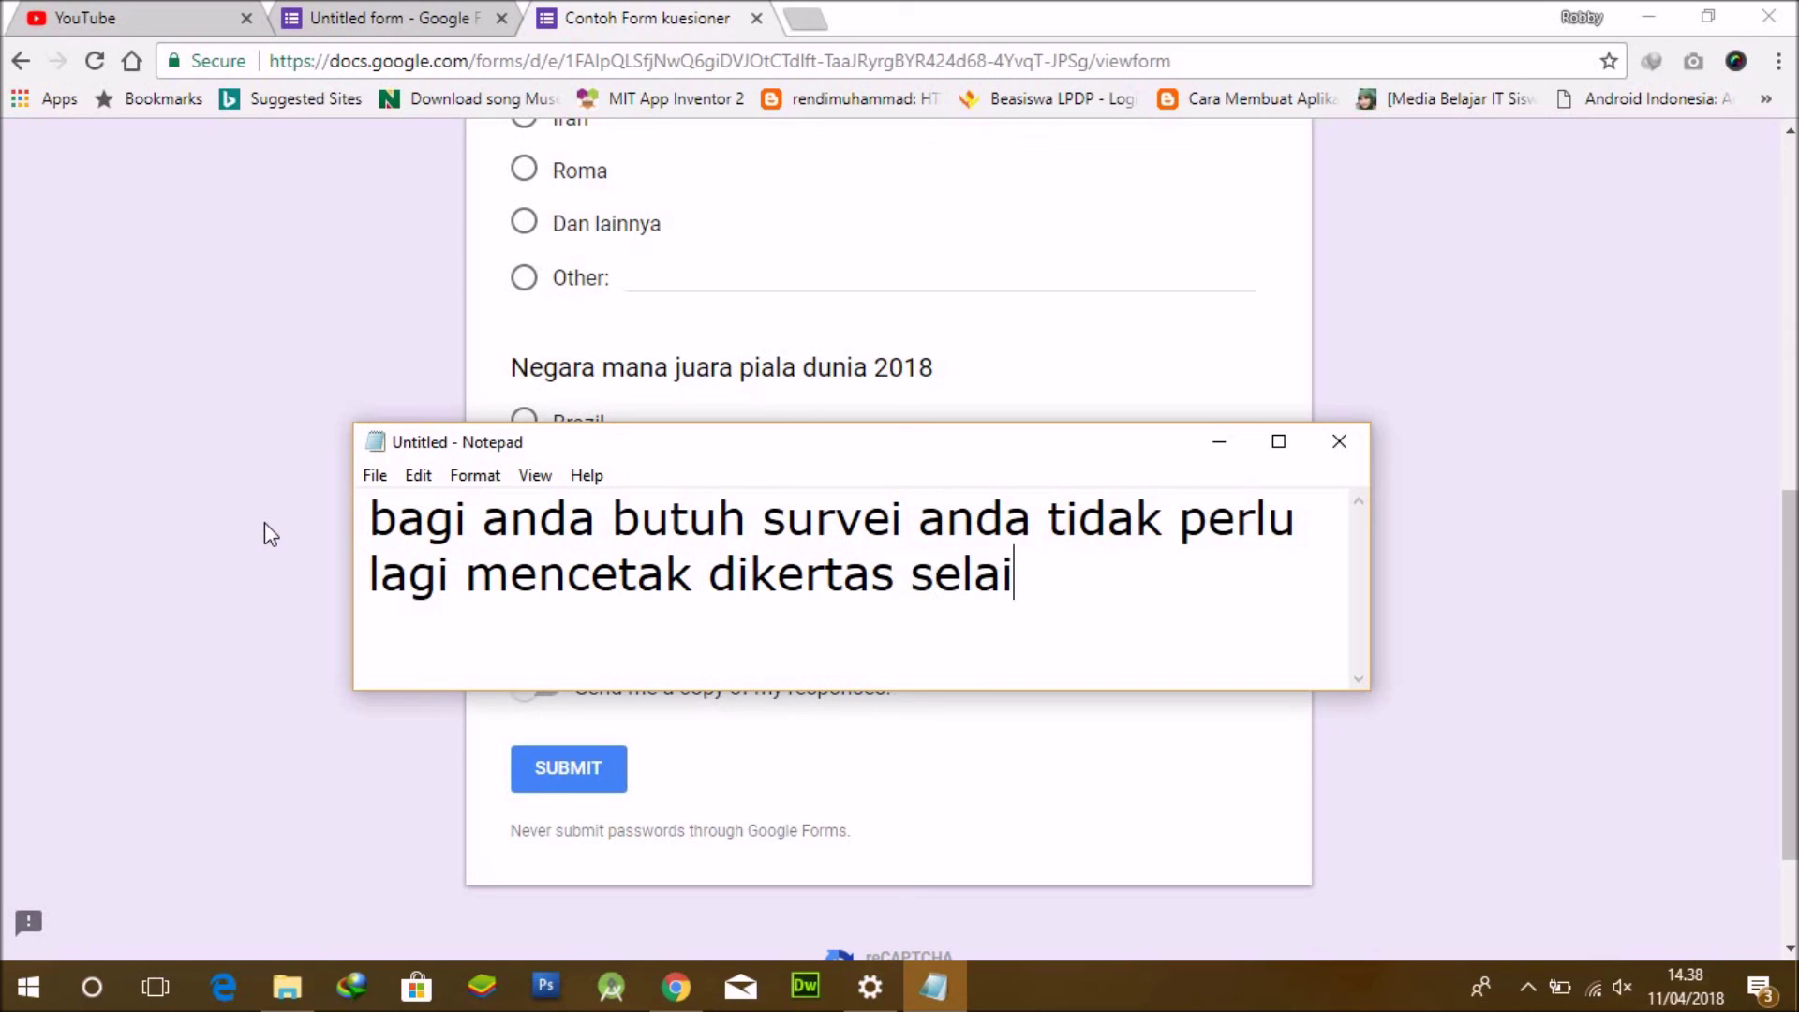
text(n green s)
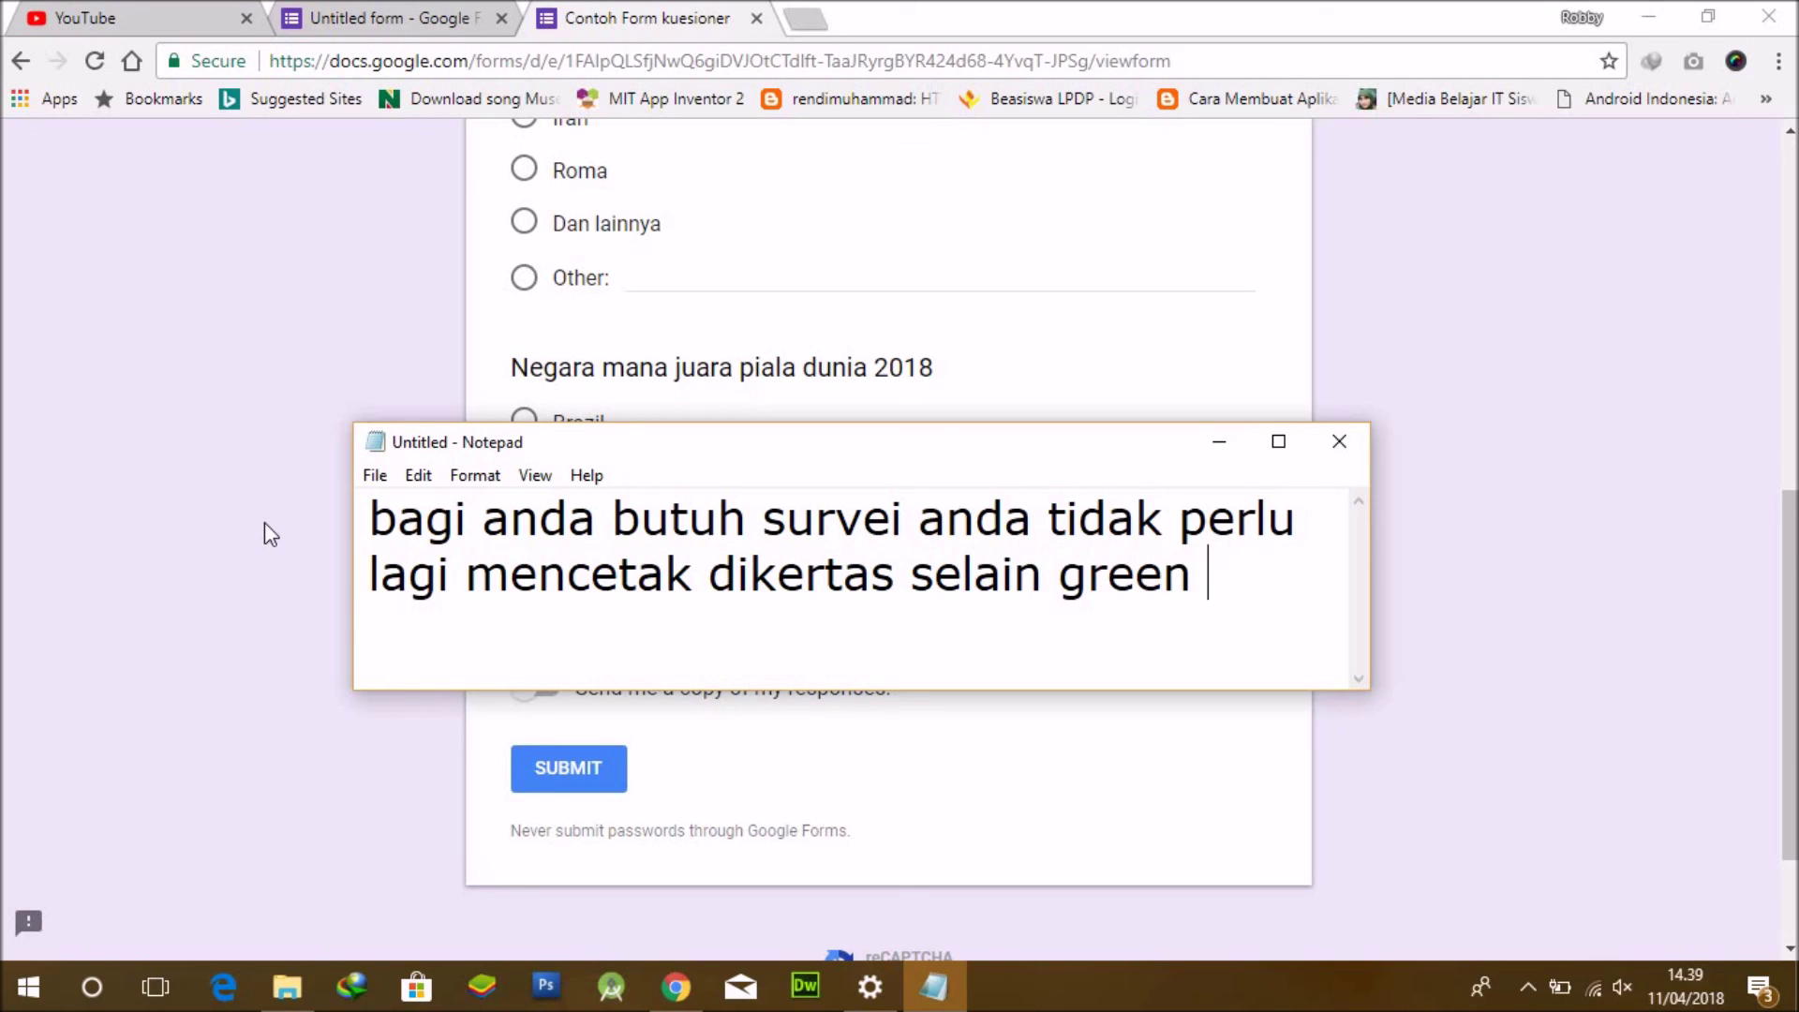
text(anda ju)
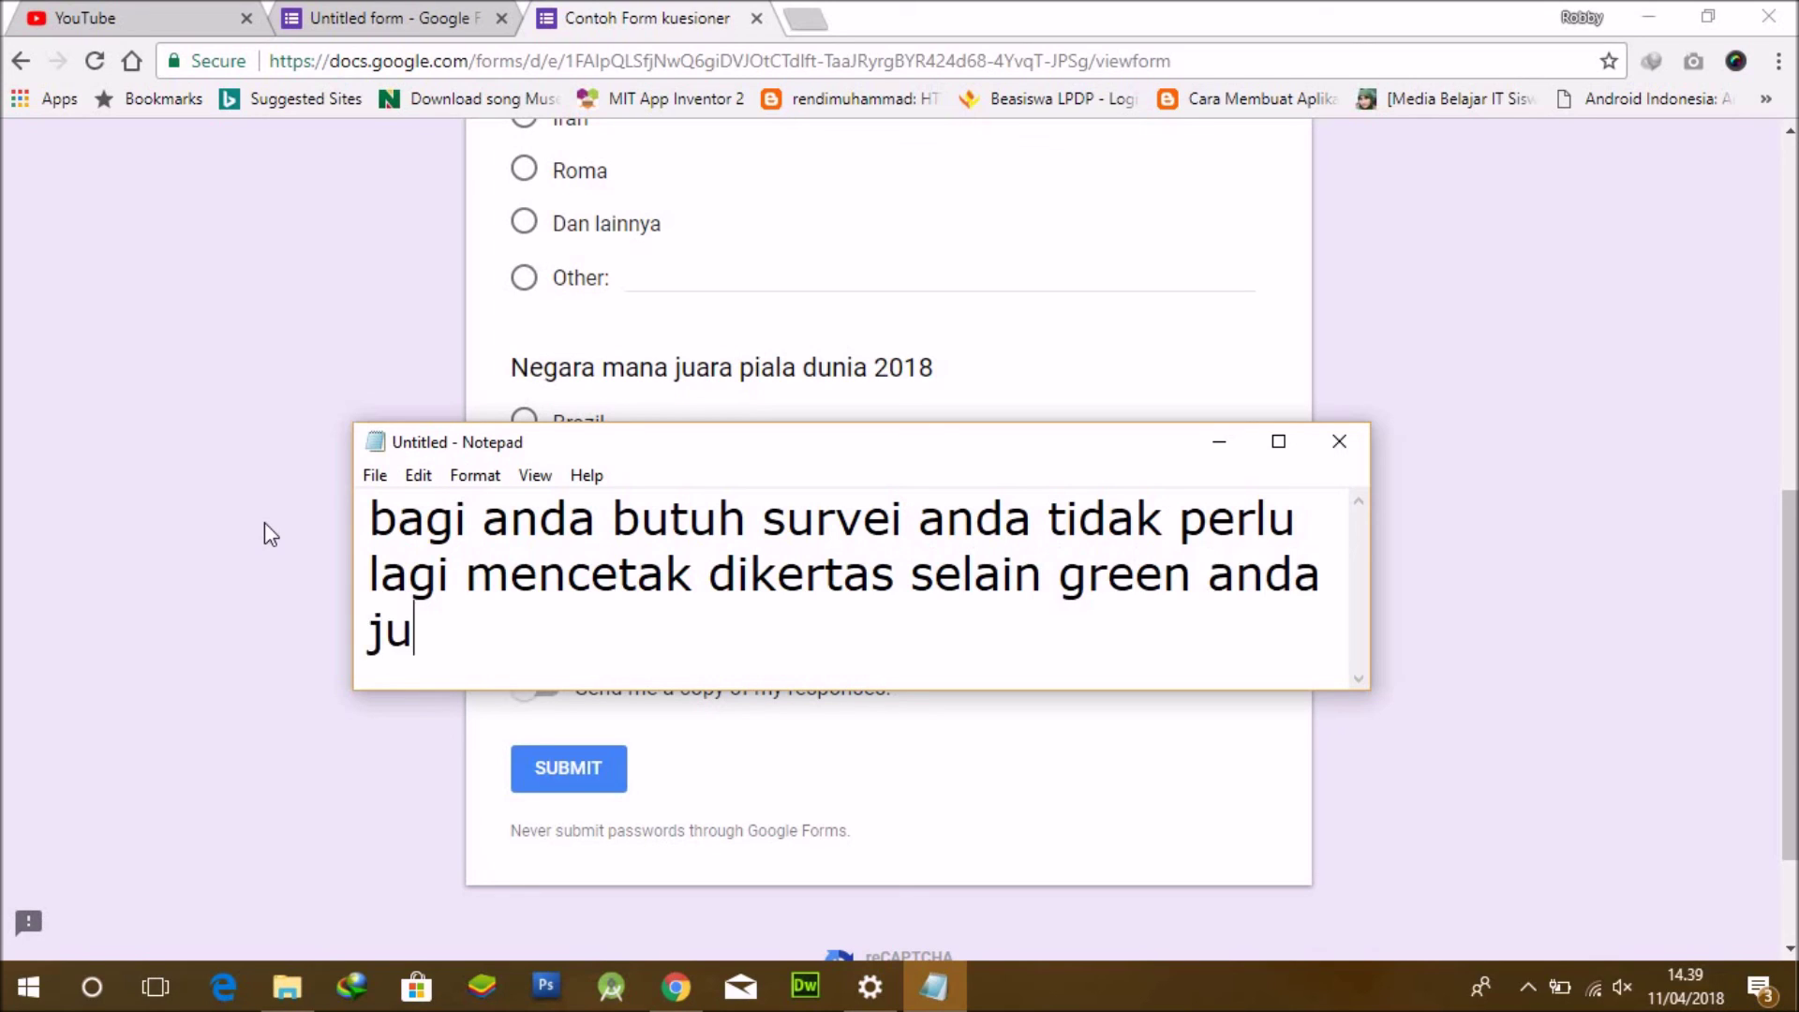
text(ga bisa mneg)
key(BackSpace)
key(BackSpace)
key(BackSpace)
text(enghemat kertas dan biaya)
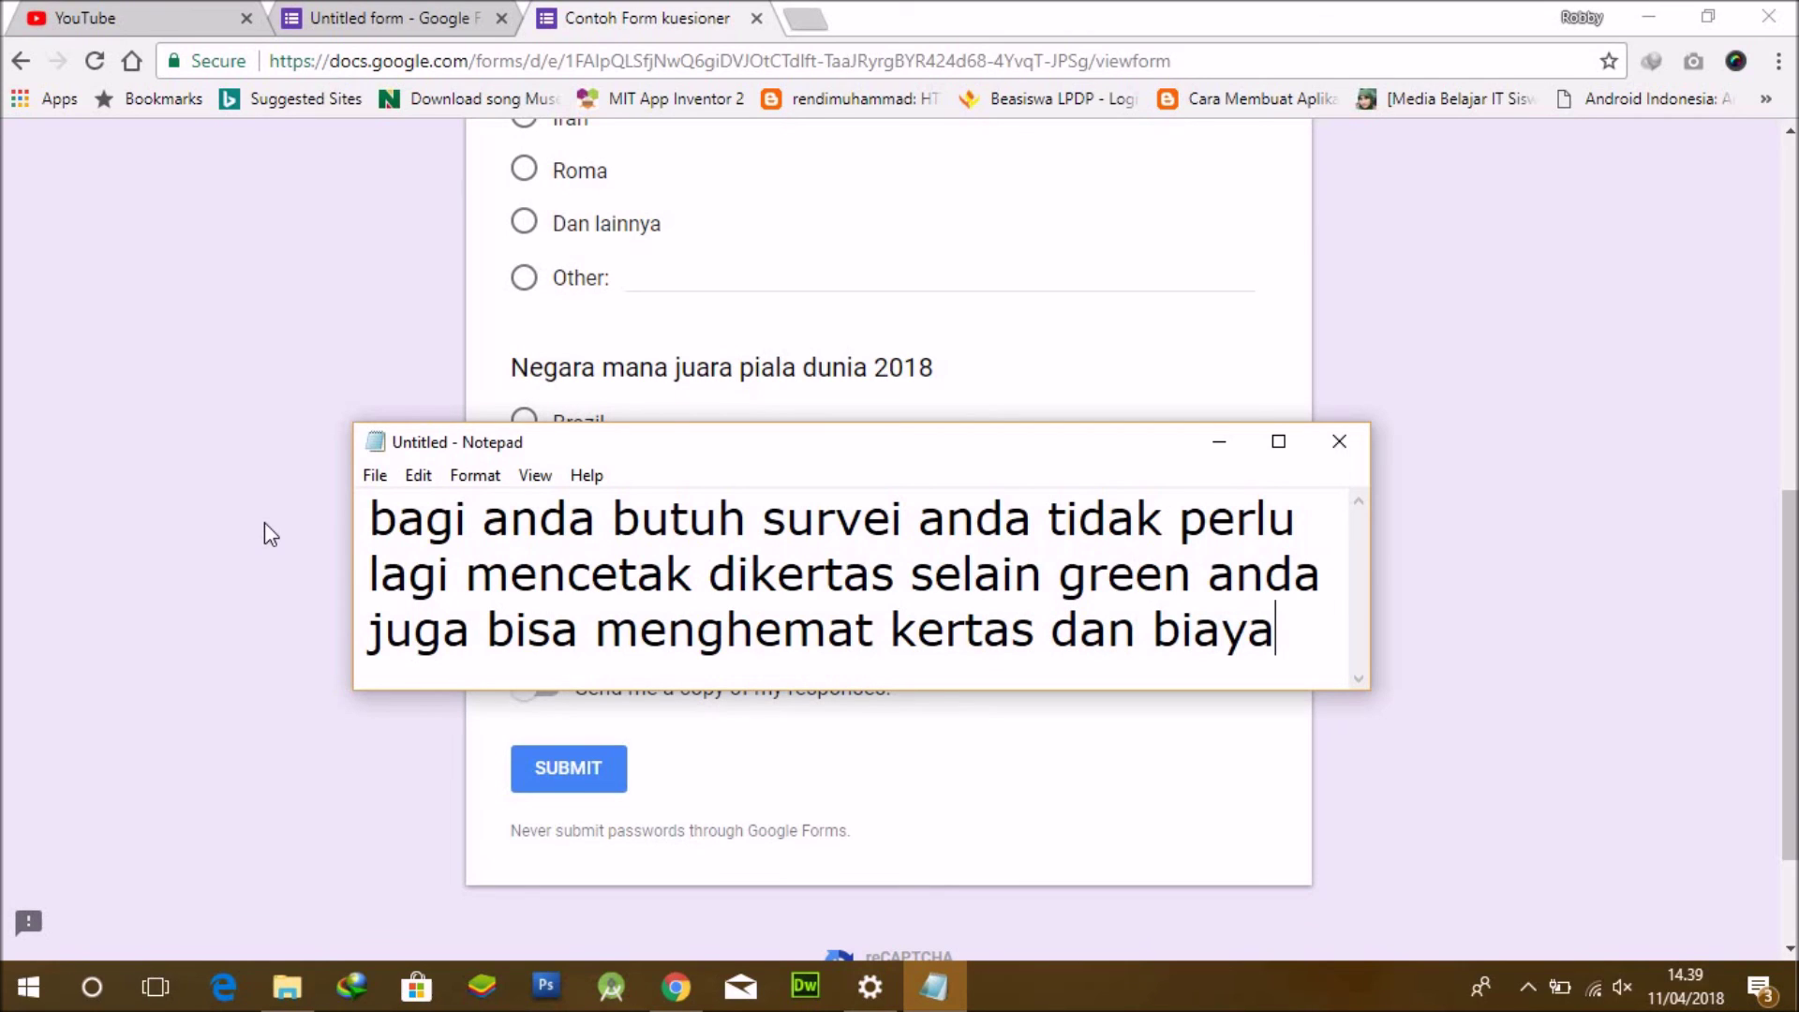
Replace the Notepad note with the closing message "demikianlah video tutorial tentang membuat google form..semoga bermanfaat".
key(ctrl+a)
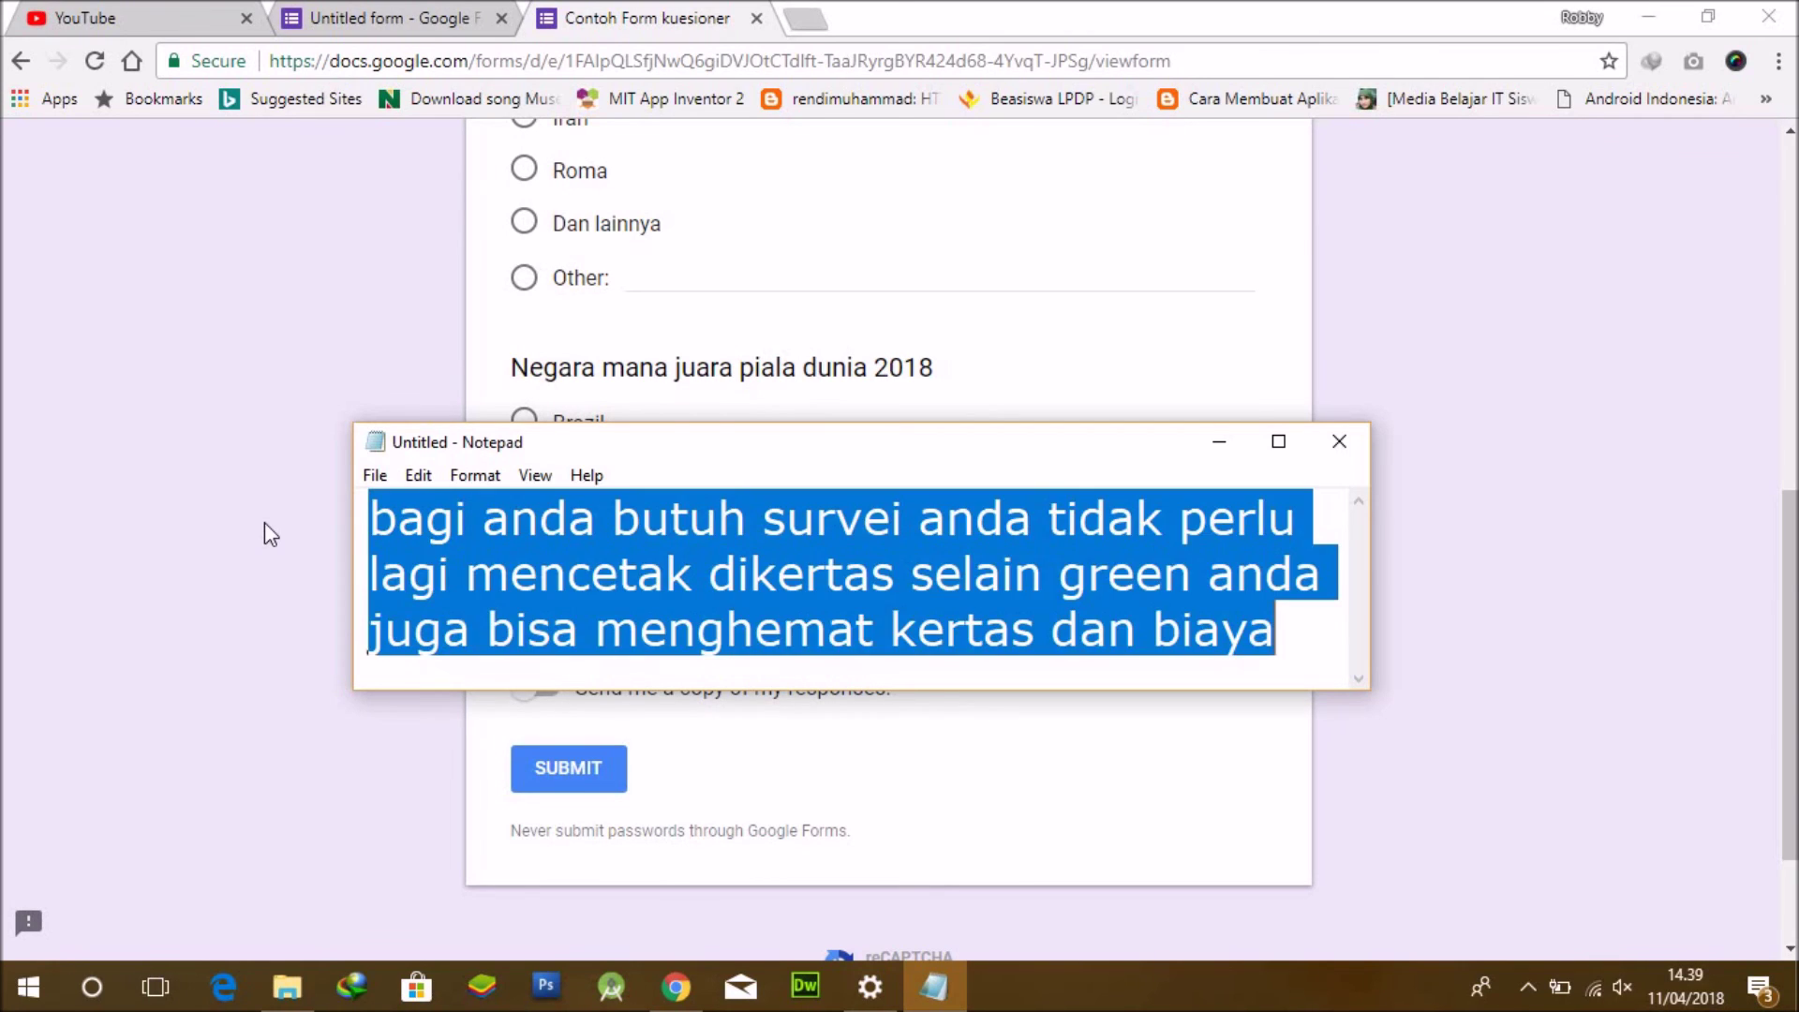
text(demikianla)
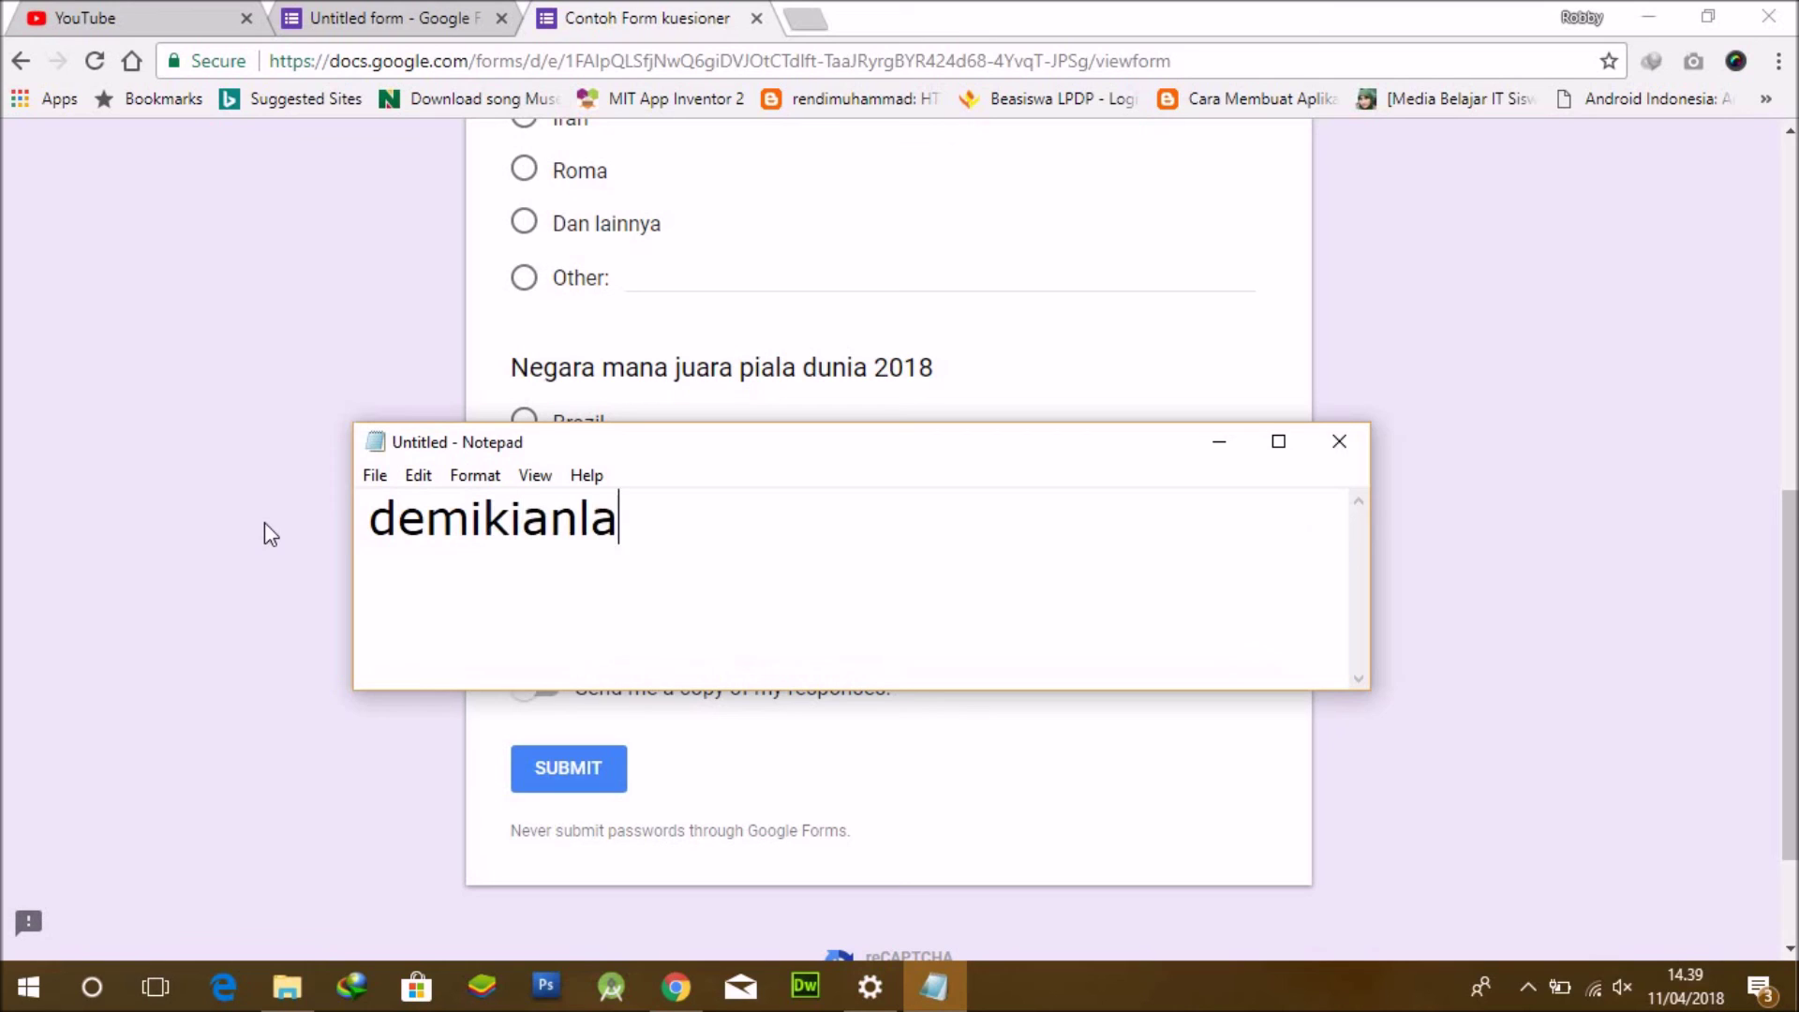
text(h video )
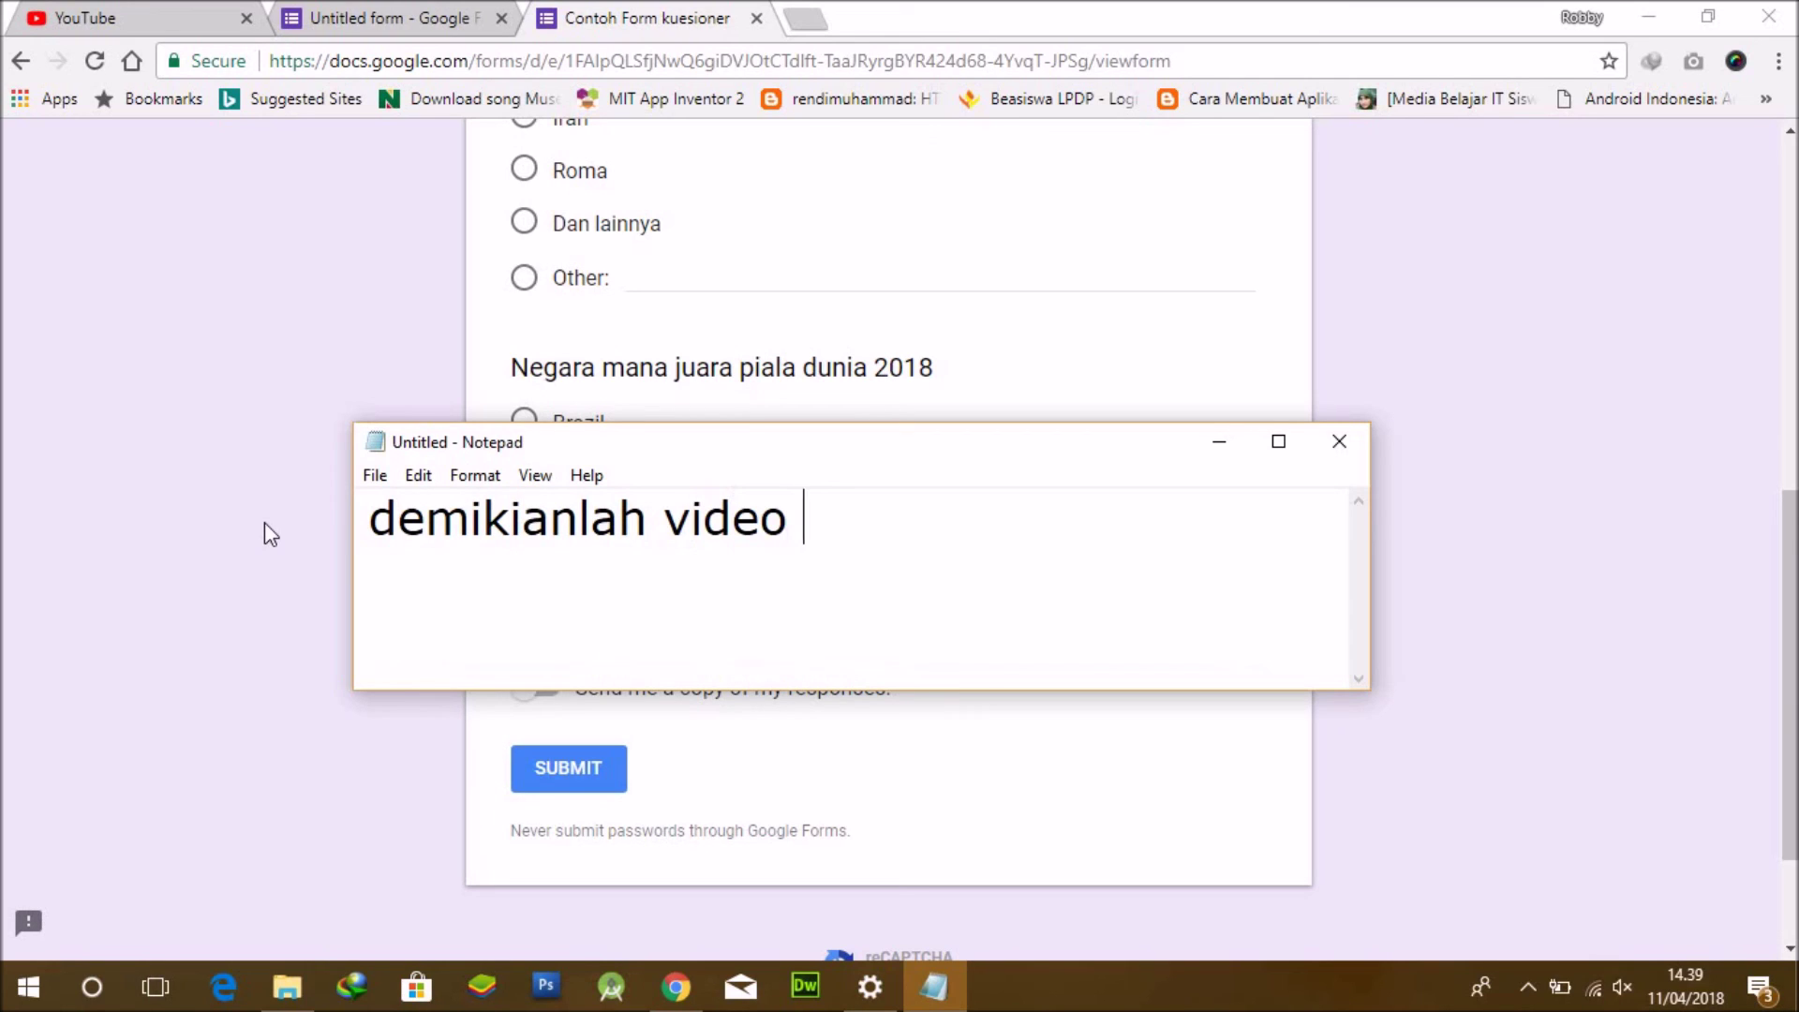
text(tutorial )
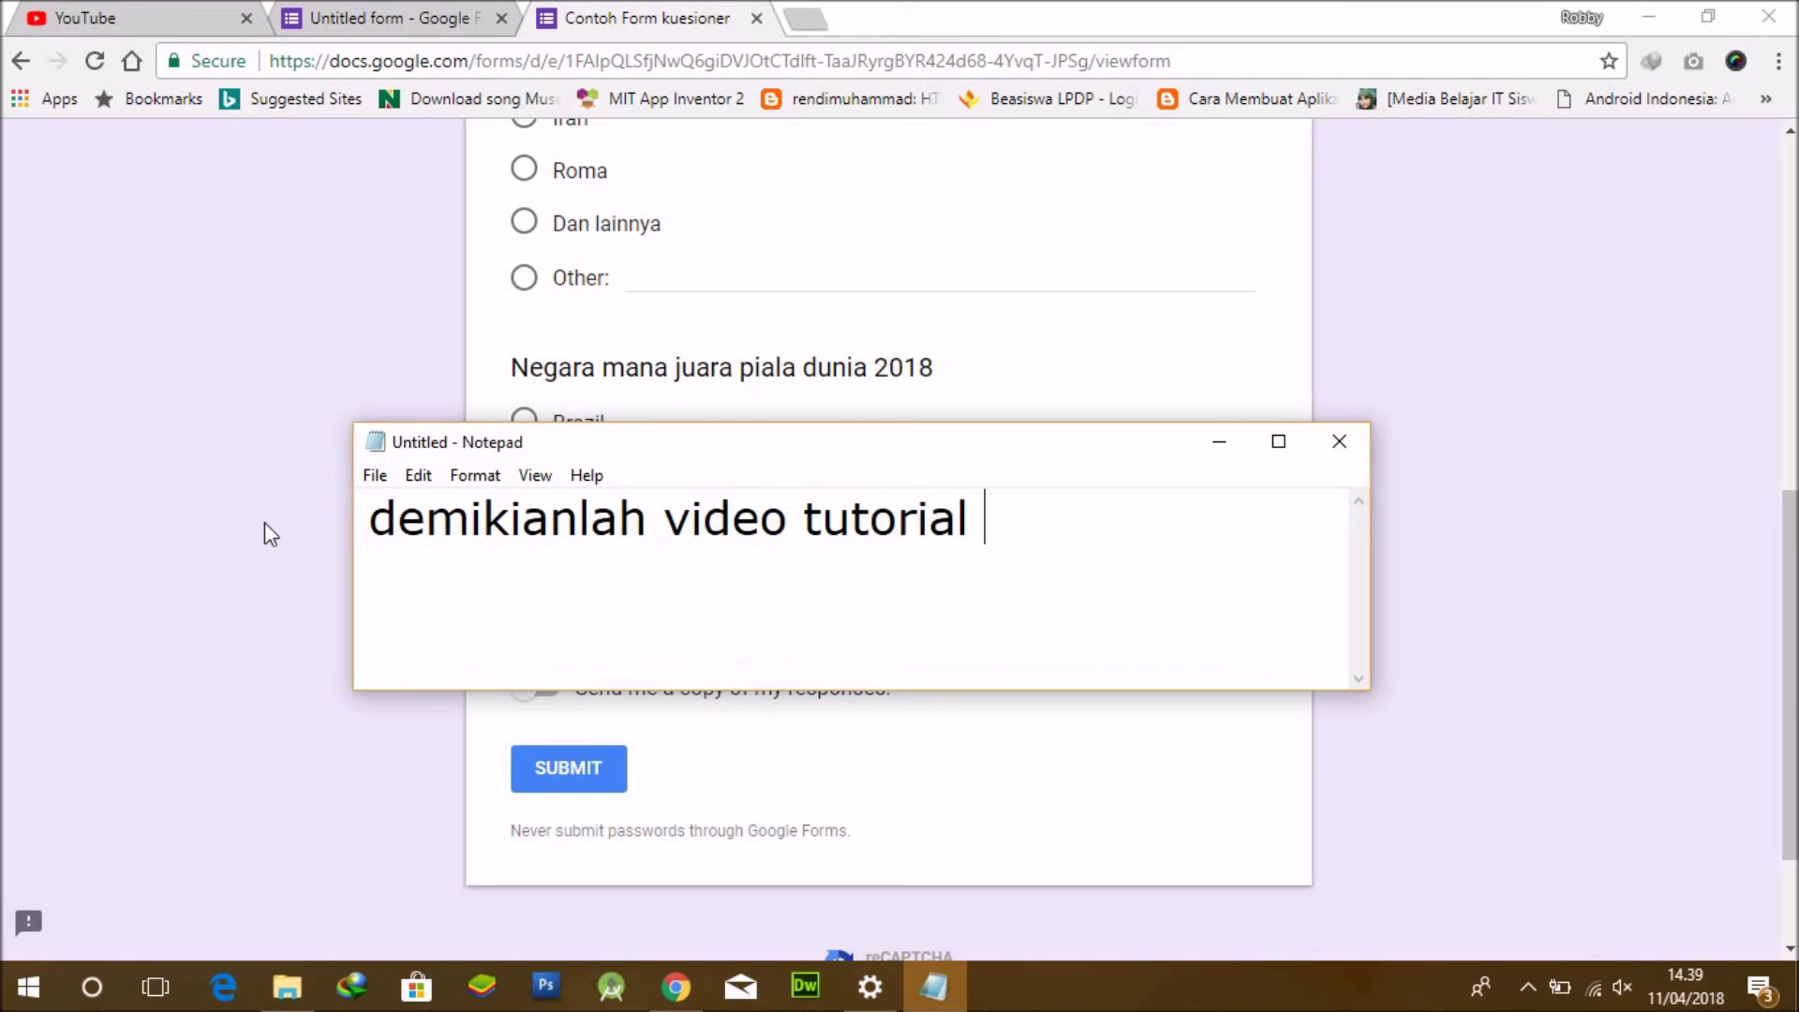
text(tentang m)
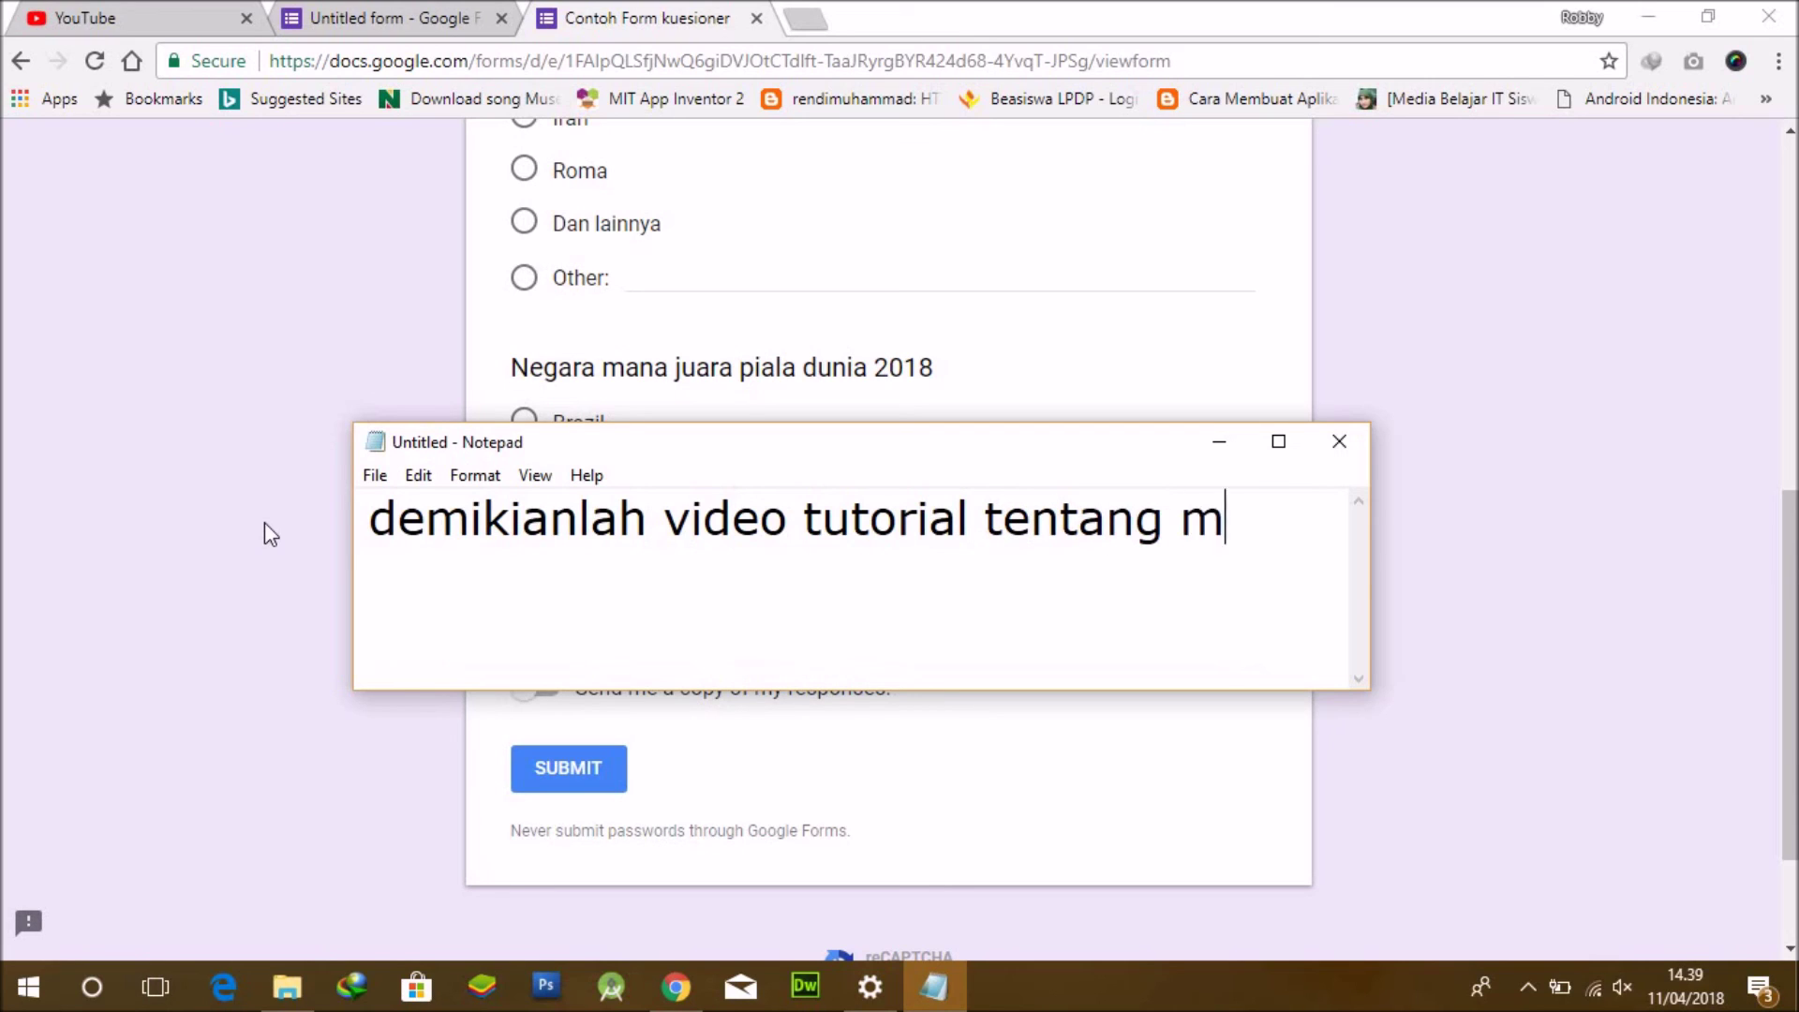
text(embuat google form)
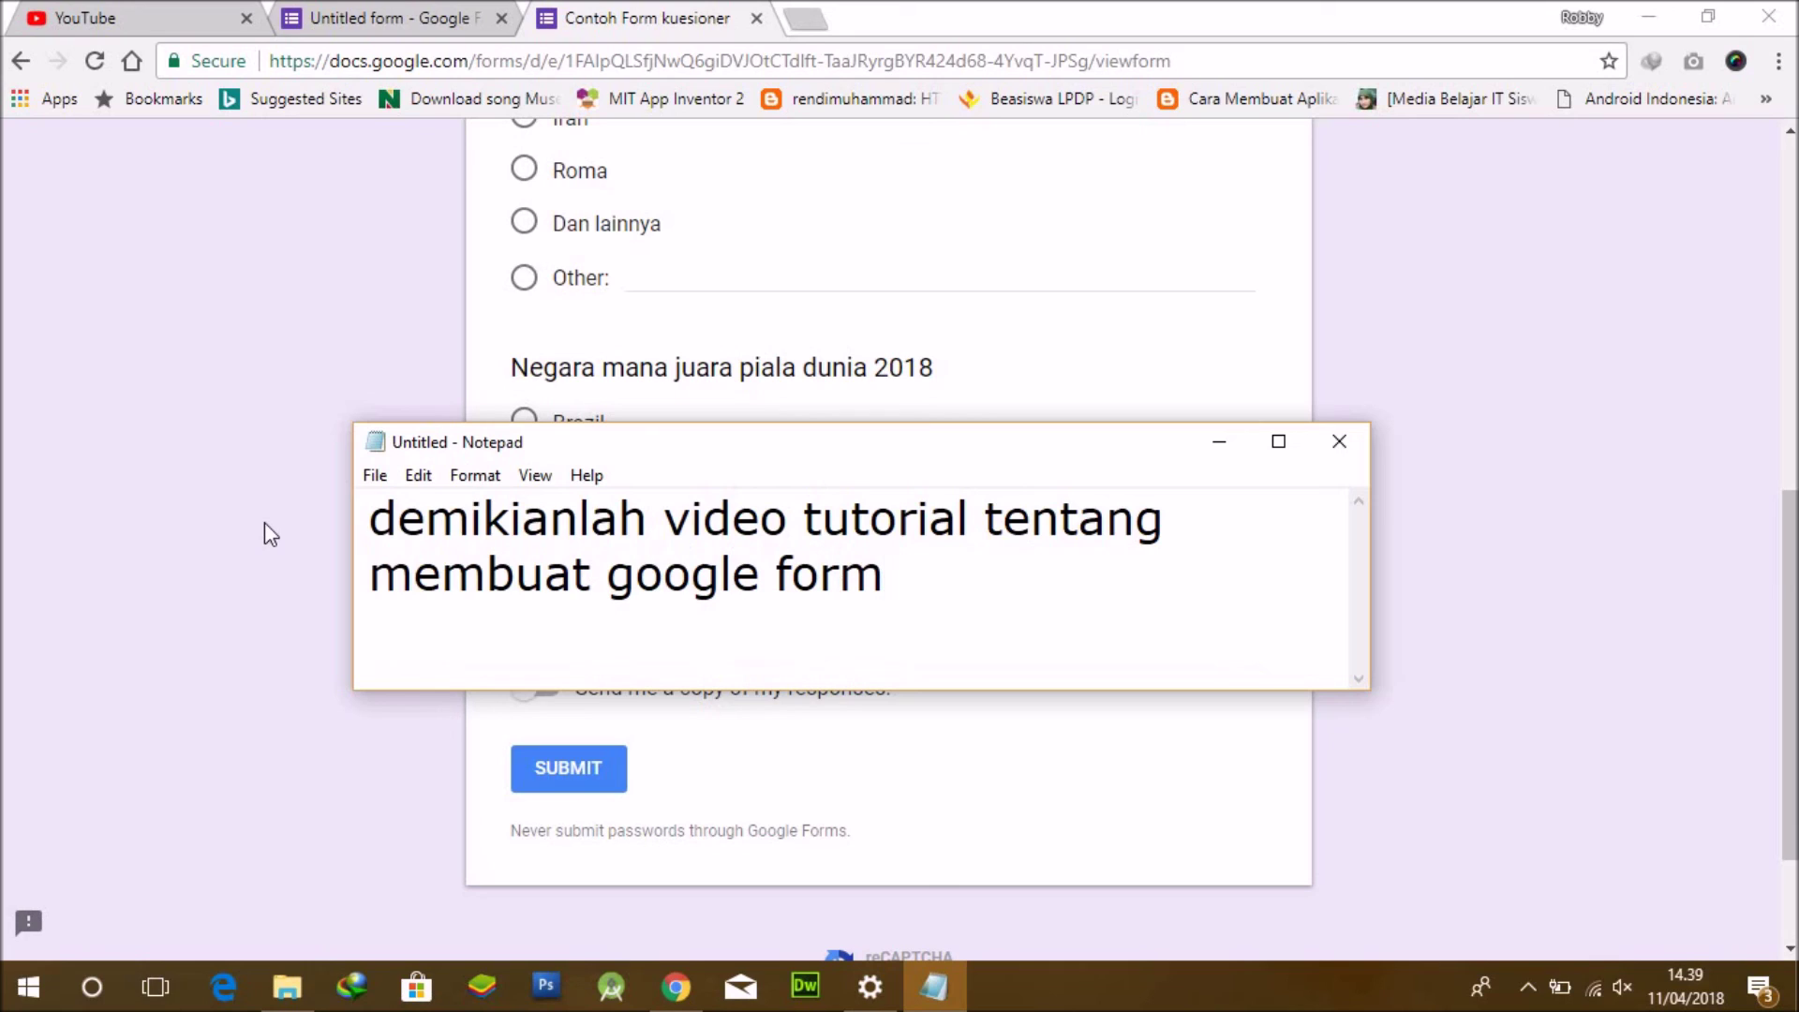
text(..semoga be)
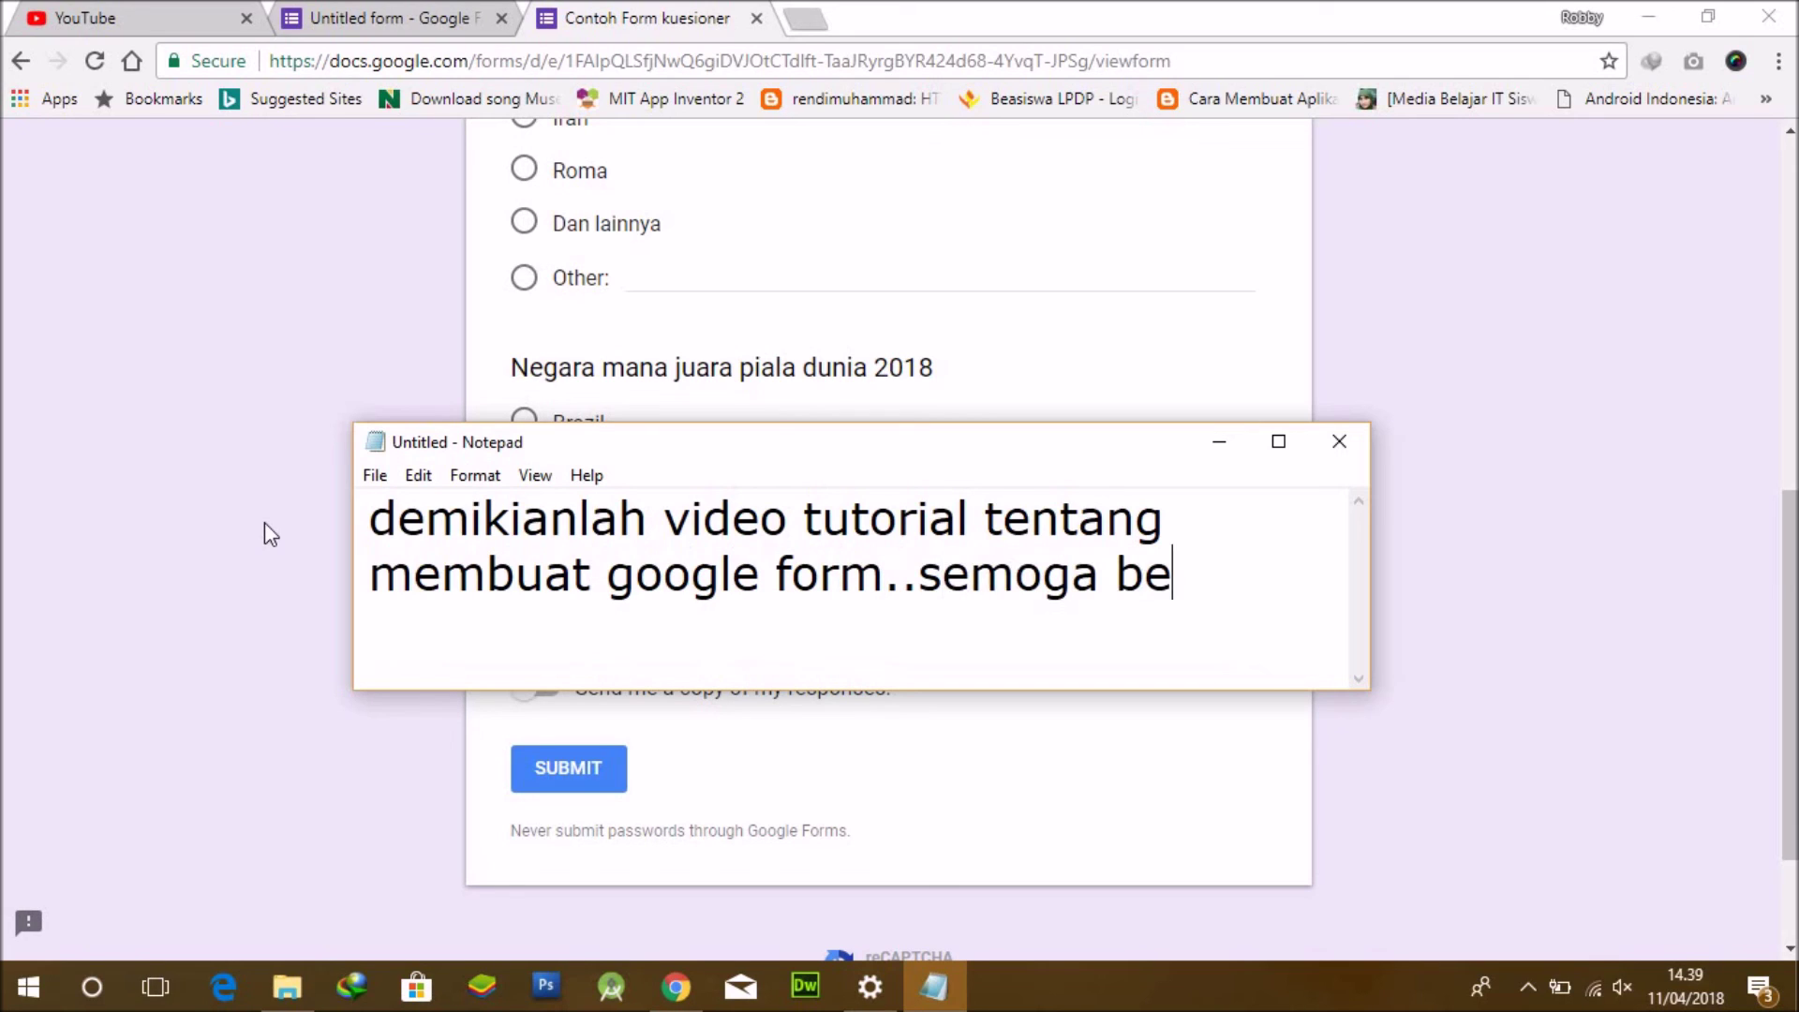
text(rmanfaat)
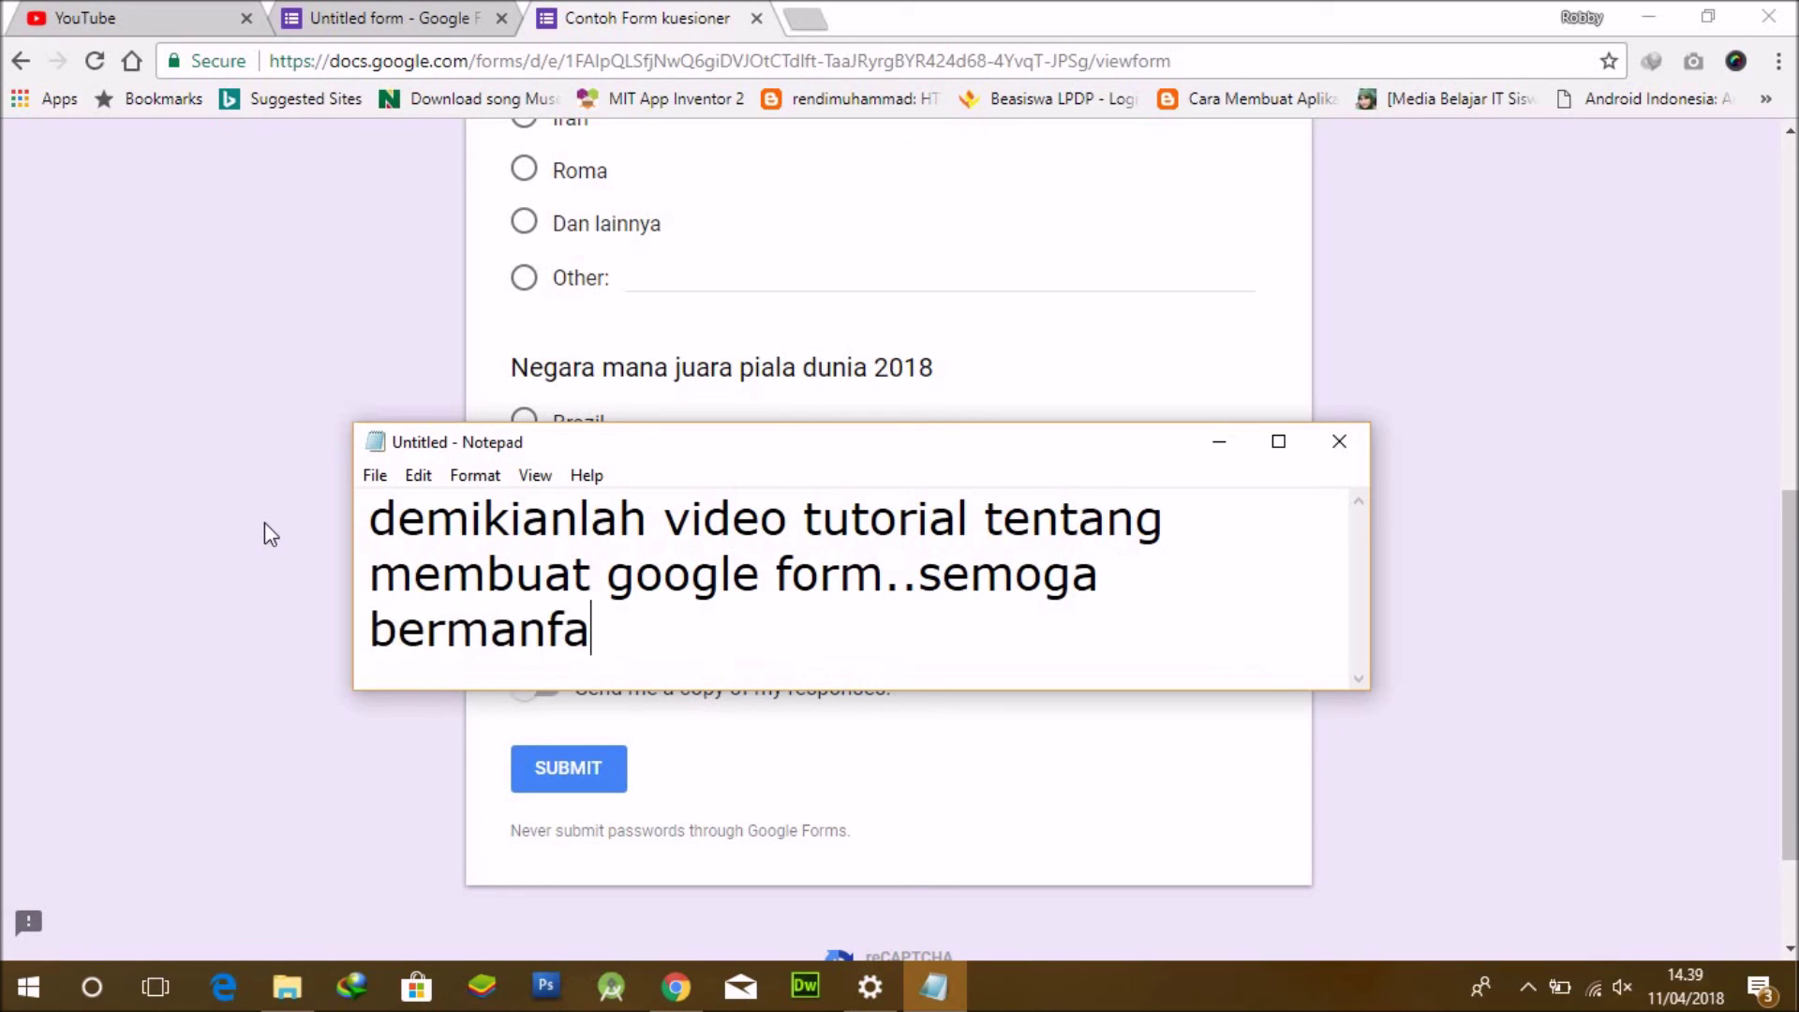